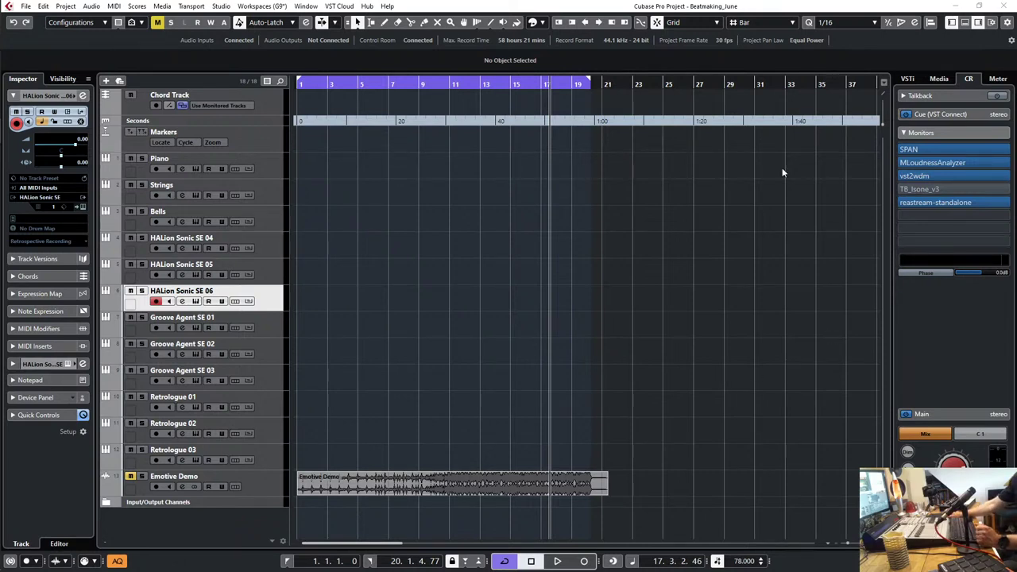
Step: Hide the Emotive Demo track from the project's track list
click(752, 6)
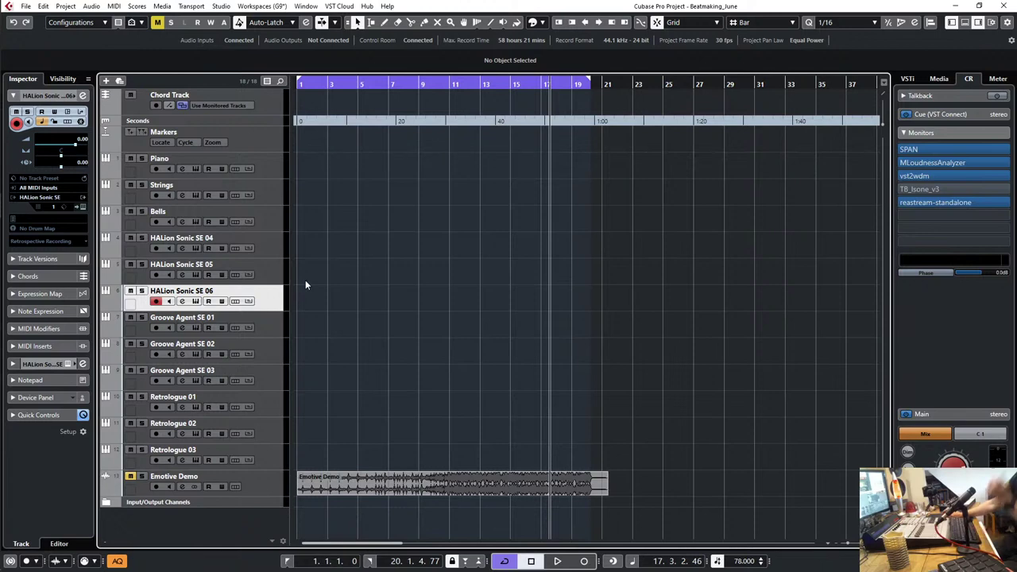
right_click(263, 484)
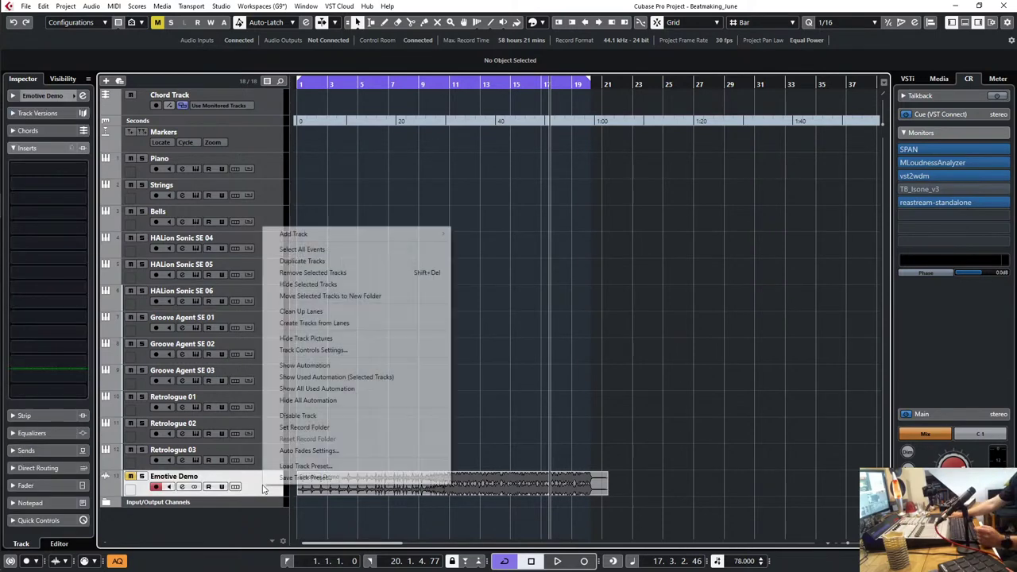
click(68, 79)
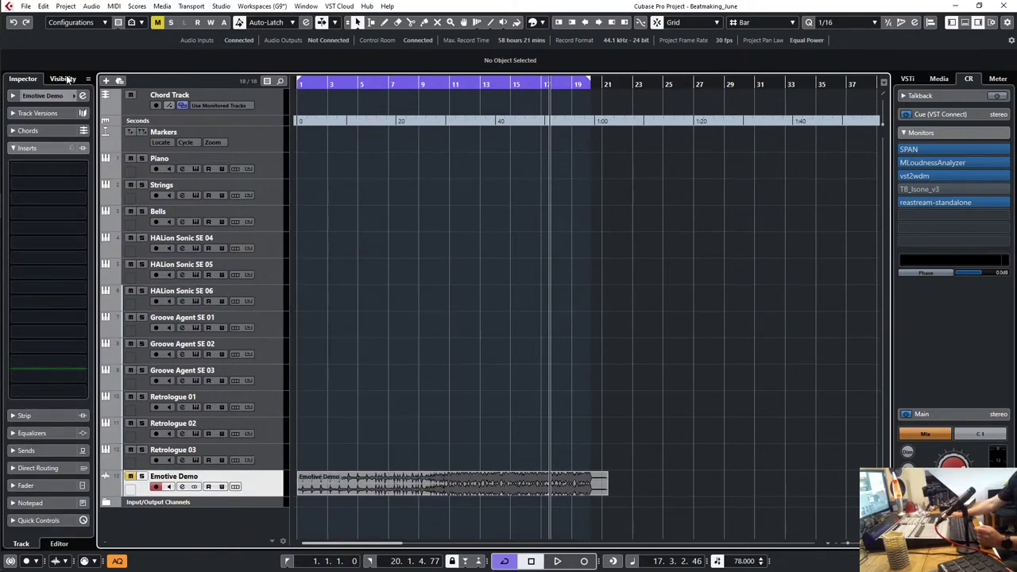
click(62, 80)
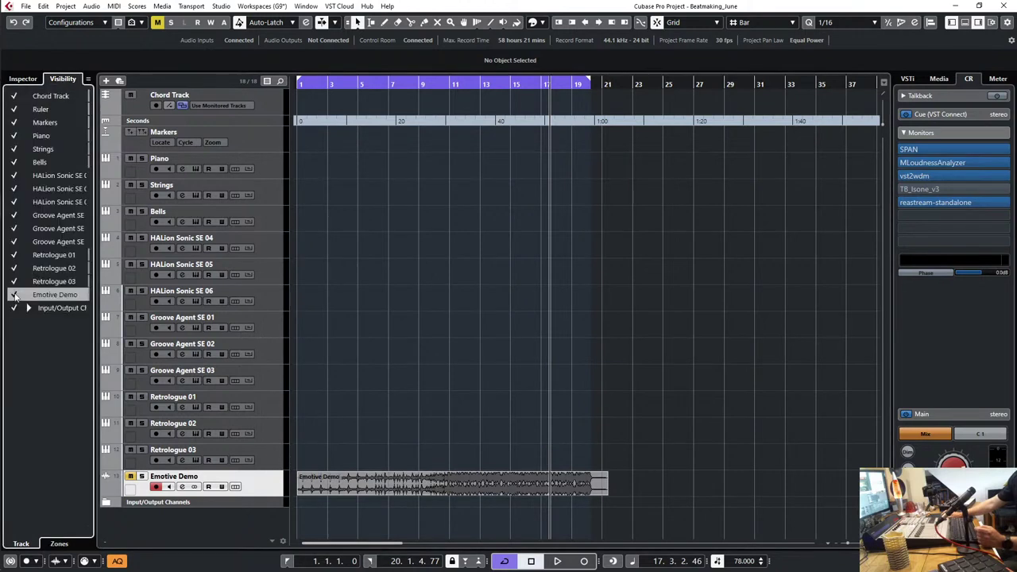
click(14, 295)
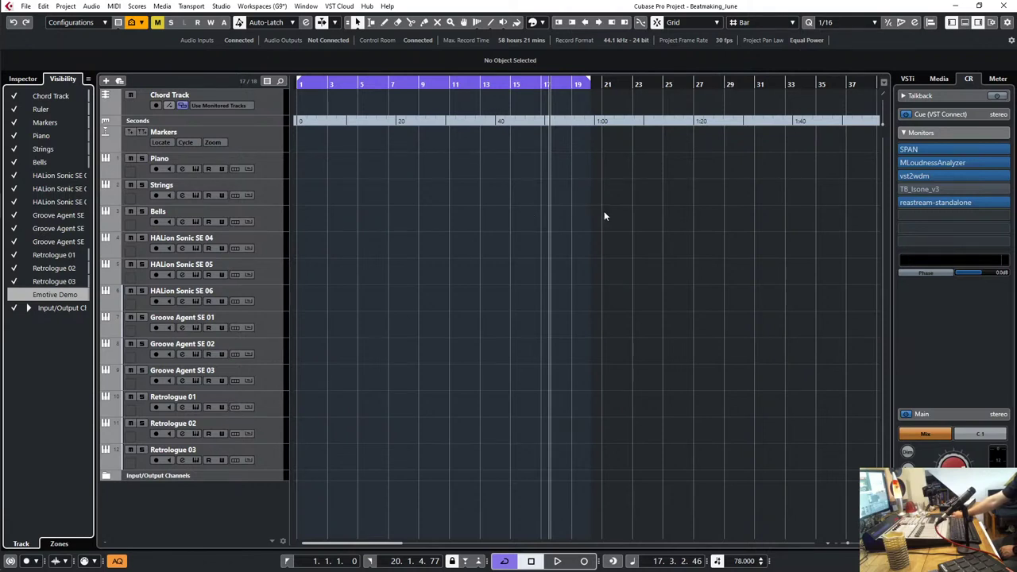
Step: Show the master level meter, return the playhead to the project start and select the Piano track for recording
click(998, 78)
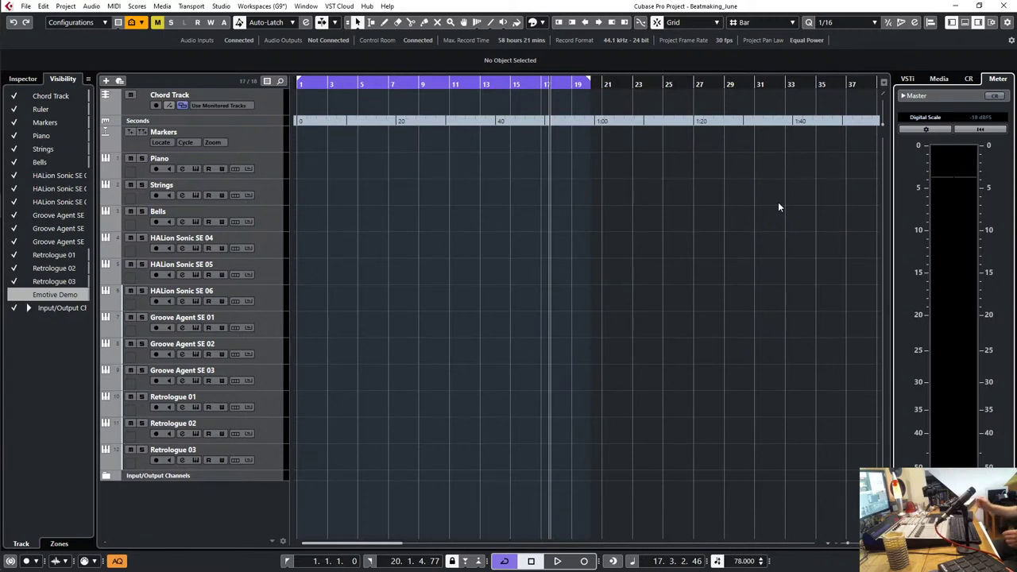
key(Home)
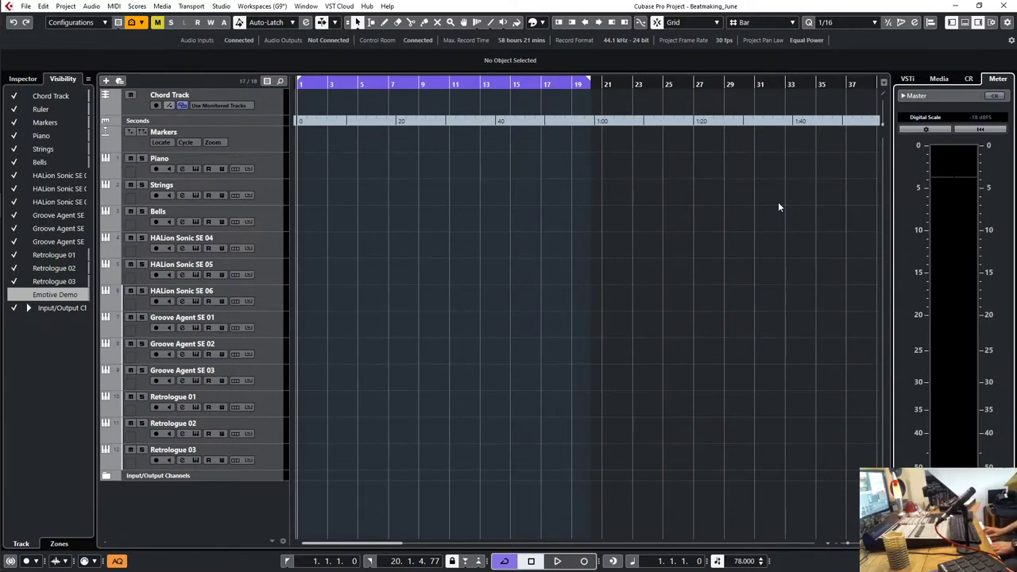
click(269, 173)
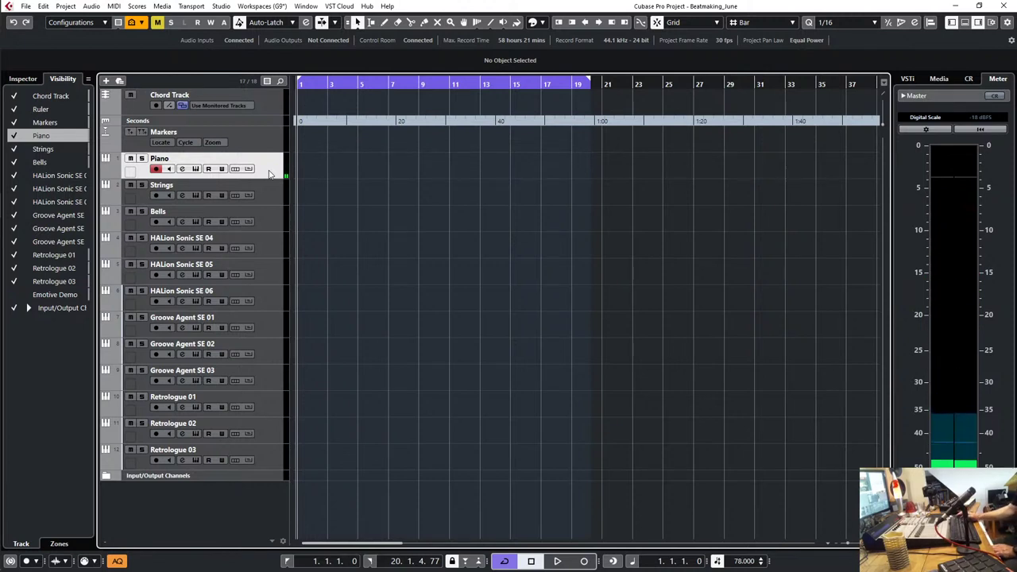
key(KP_Multiply)
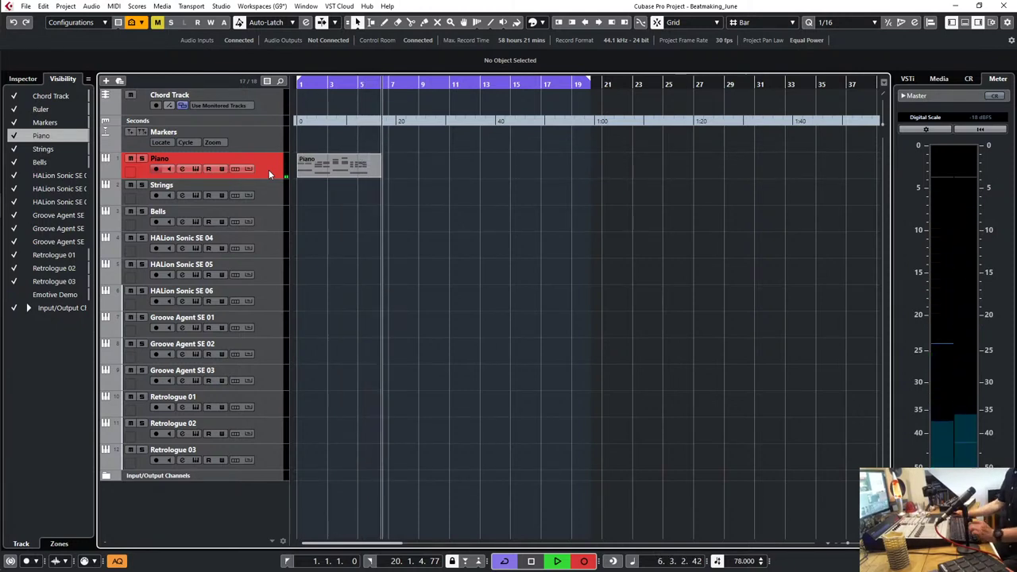
key(space)
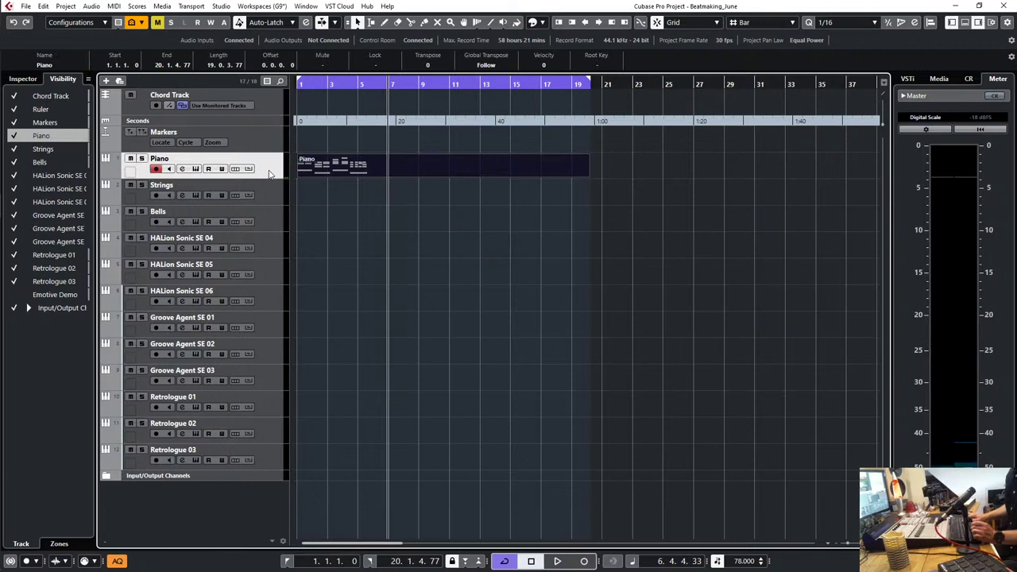
key(ctrl+z)
Step: Record a piano chord take on the Piano track from the project start
key(Home)
key(KP_Multiply)
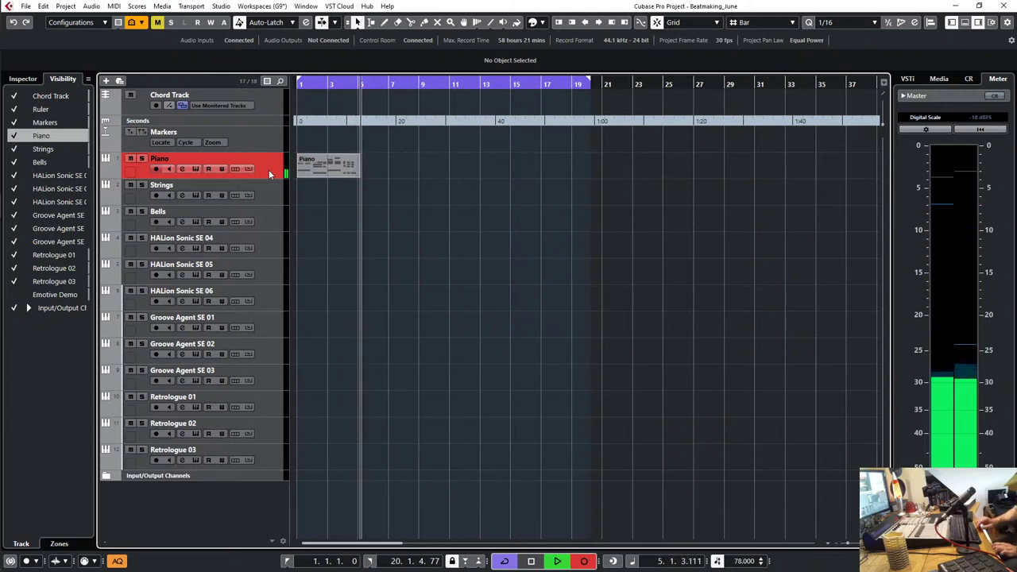
key(space)
Step: Split the recorded Piano part at bar 3 and erase everything after the cut
key(3)
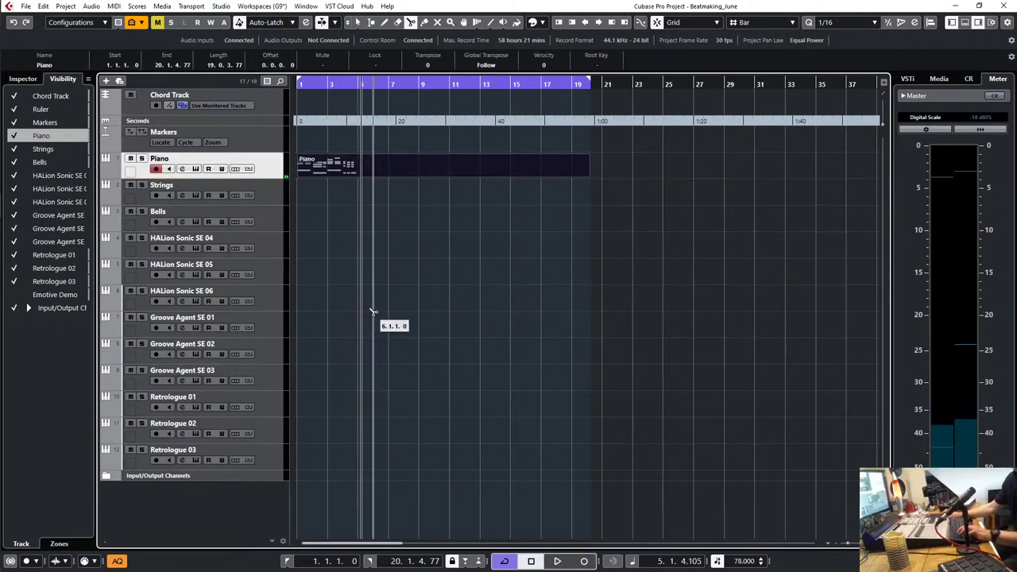
click(332, 164)
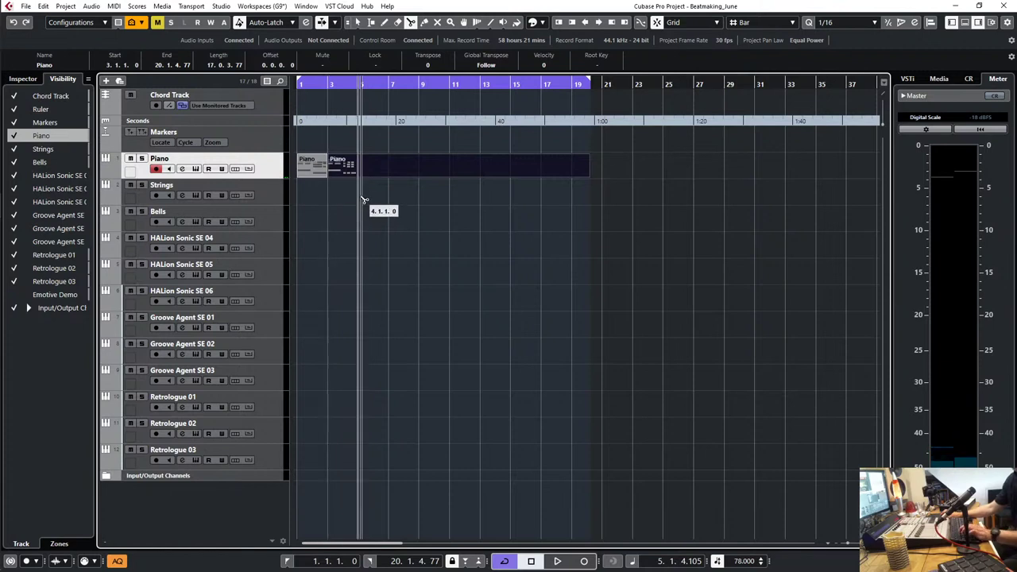
key(5)
click(348, 164)
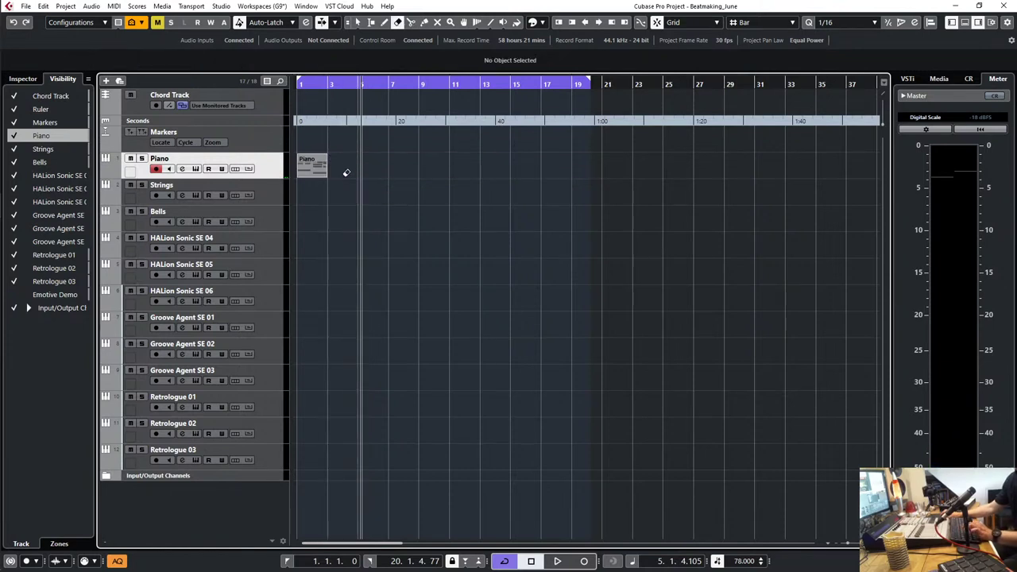
Step: Record another piano take over the remaining two-bar part, starting from the project start and running past bar 5
key(1)
click(322, 170)
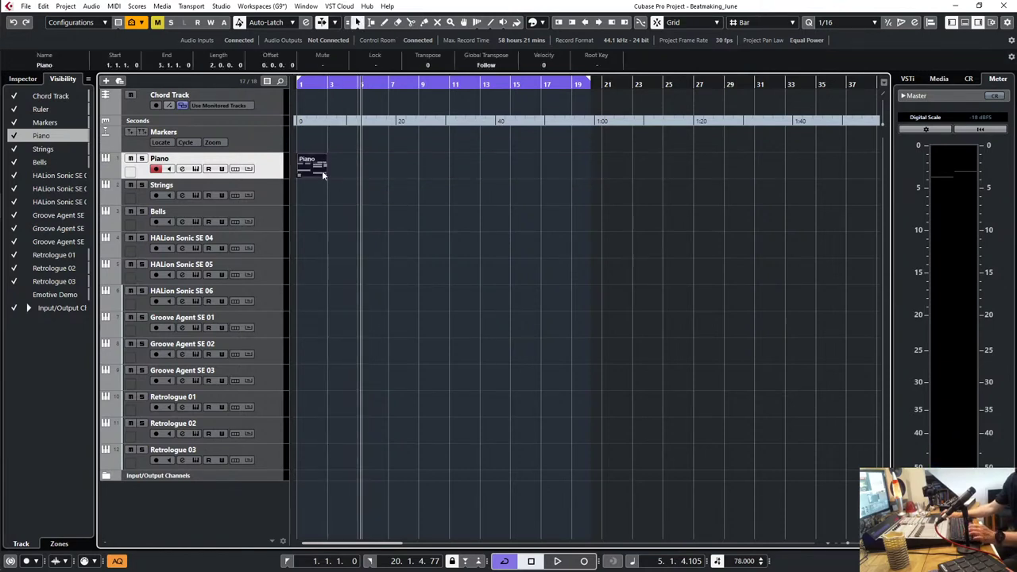
key(KP_Decimal)
key(KP_Multiply)
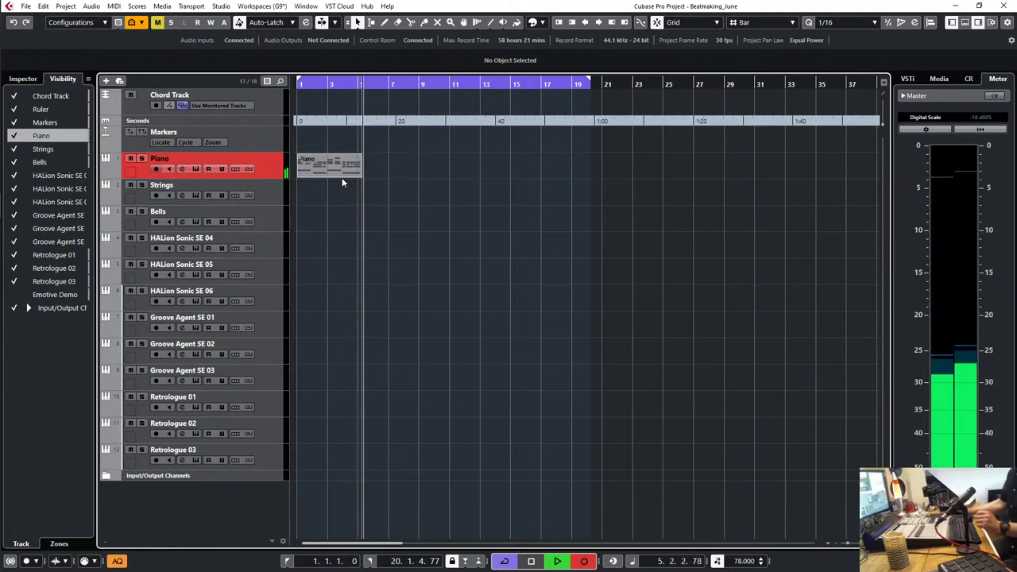
key(space)
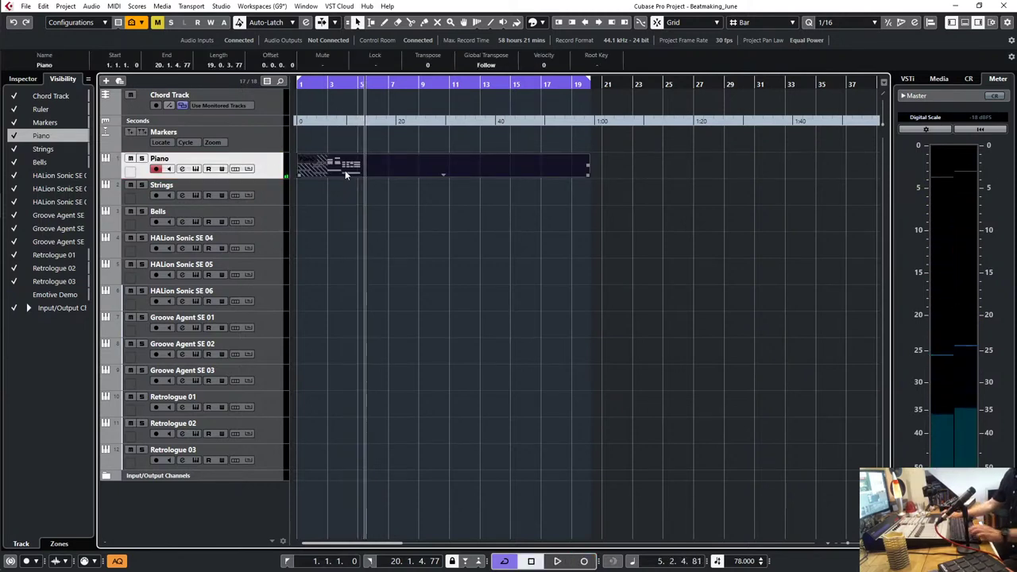
Step: Split the new Piano part at bar 5 and erase the section after the cut
key(3)
click(362, 168)
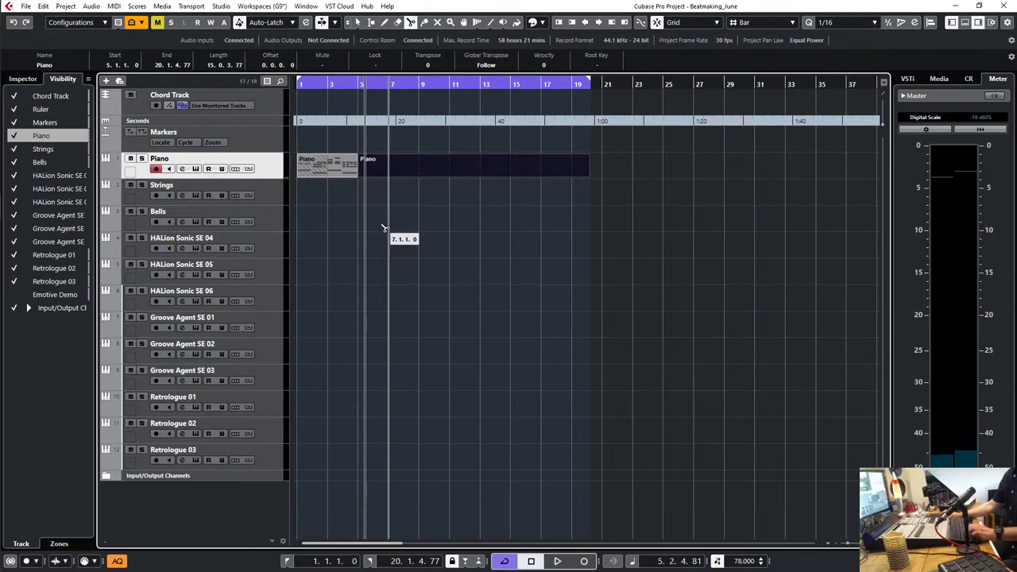
key(5)
click(424, 165)
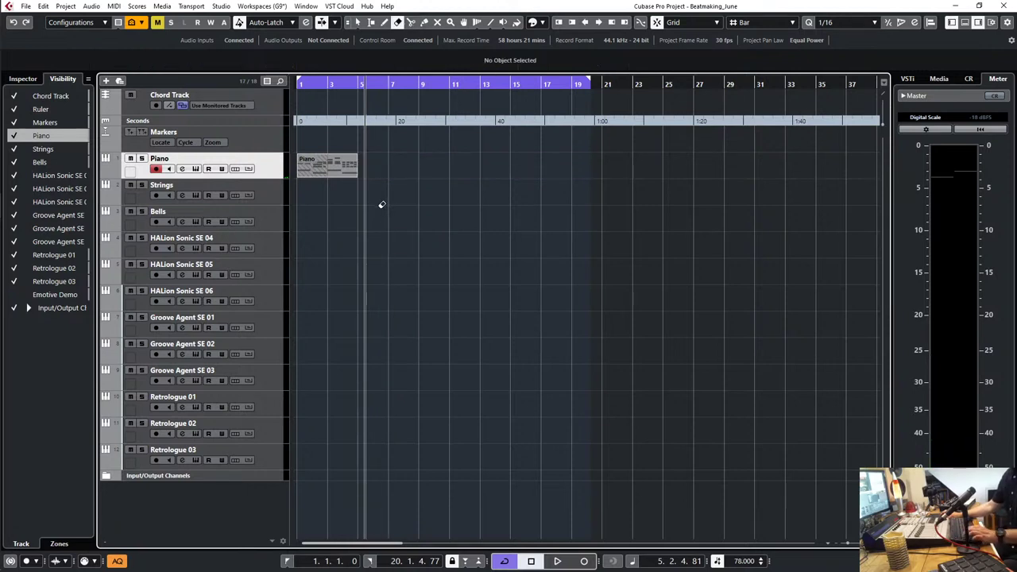
key(6)
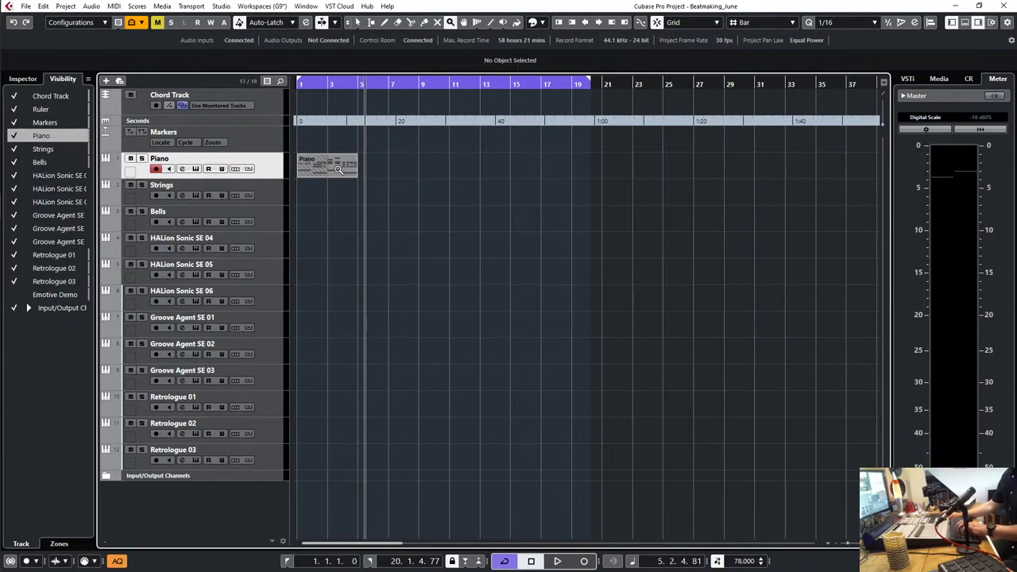
key(8)
click(334, 167)
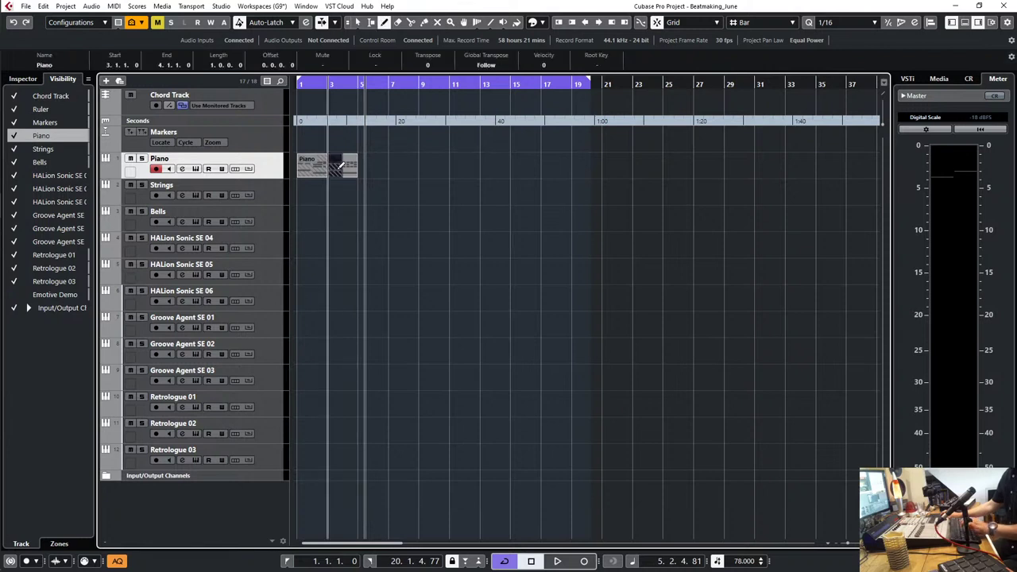
click(308, 166)
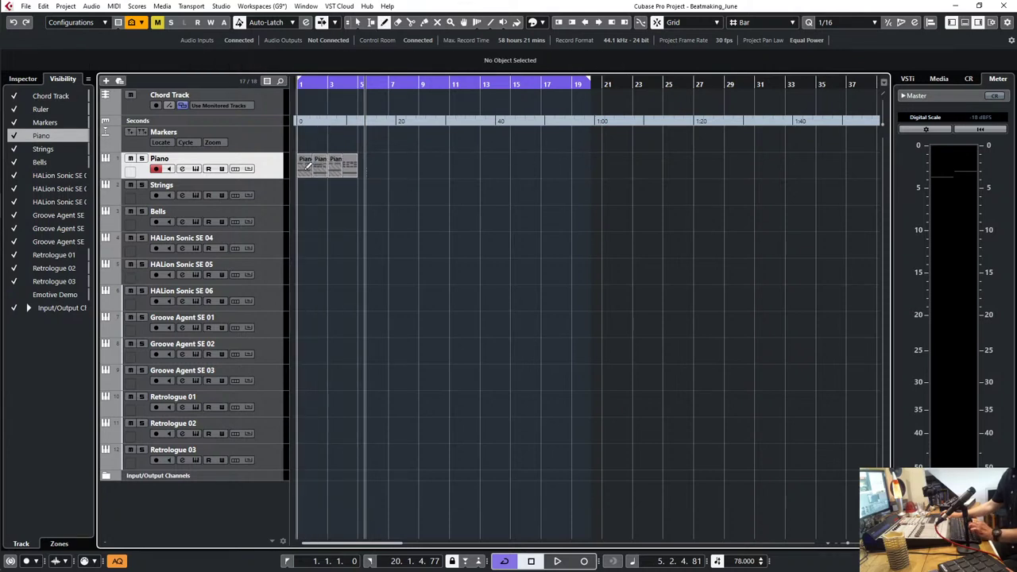
key(9)
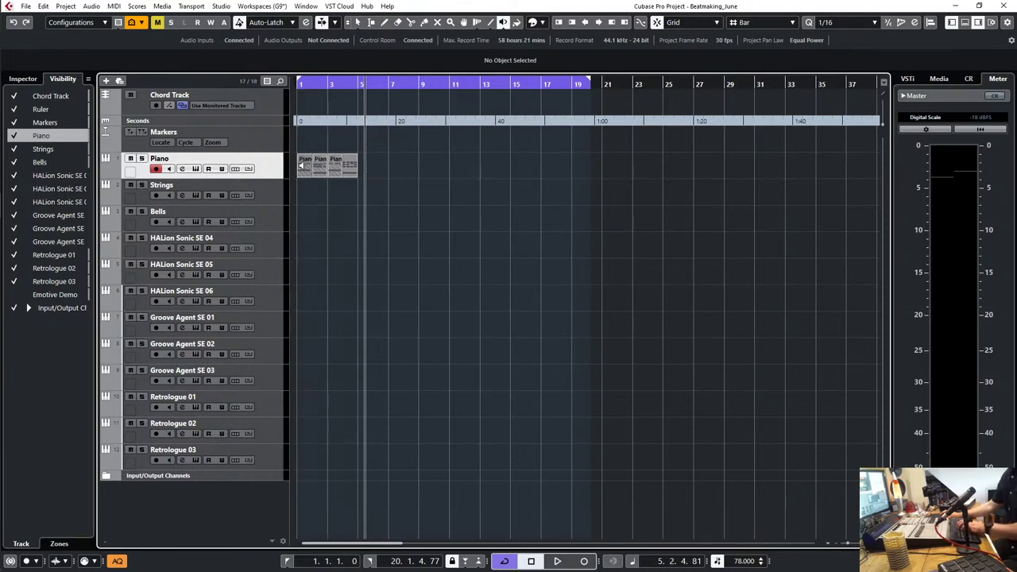
Step: Glue the Piano parts into one continuous part spanning bars 1 to 5
key(4)
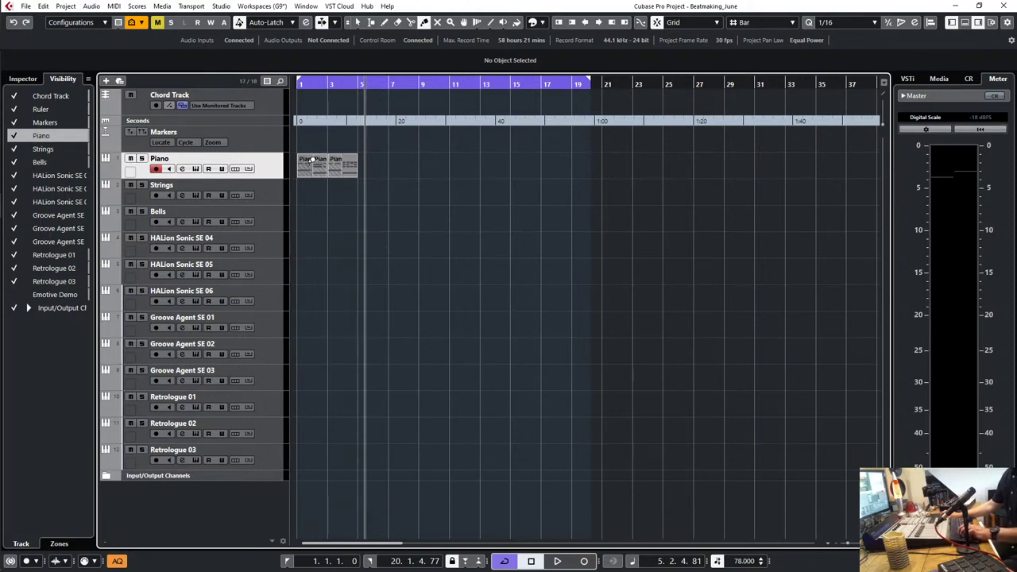
click(312, 161)
click(311, 160)
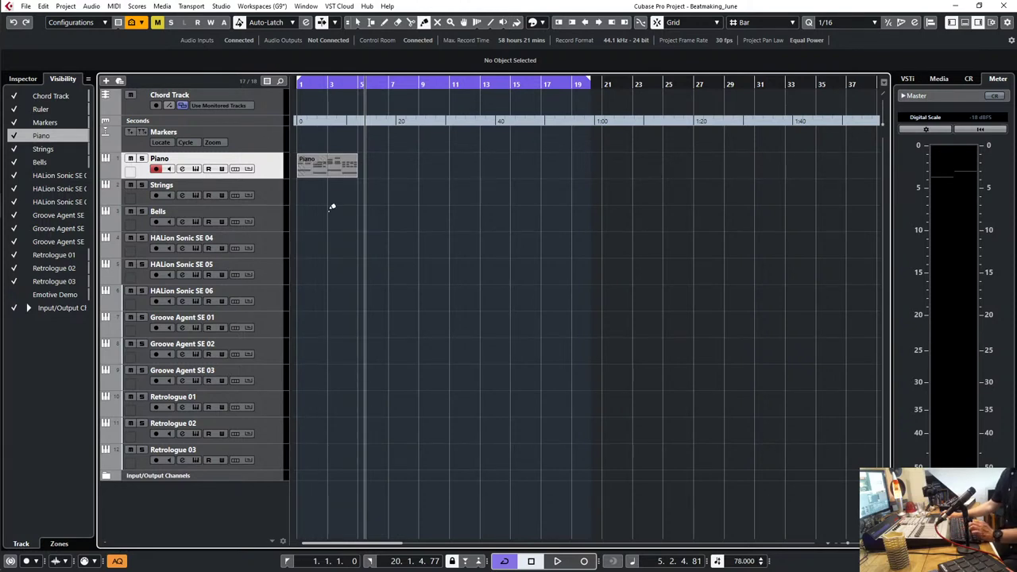
Step: Open the glued Piano part in the Key Editor and play its notes back from the project start
key(1)
double_click(336, 176)
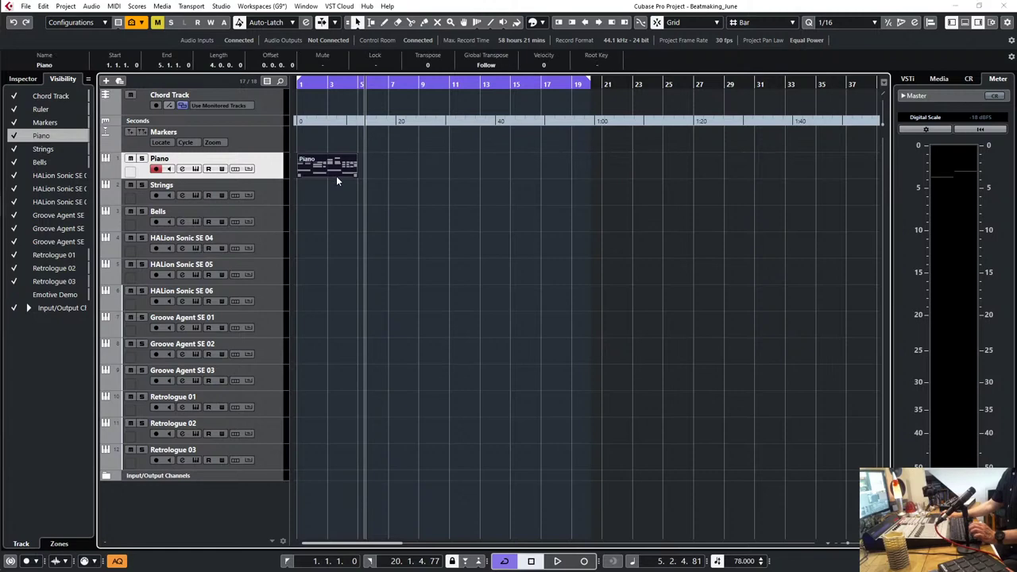
key(period)
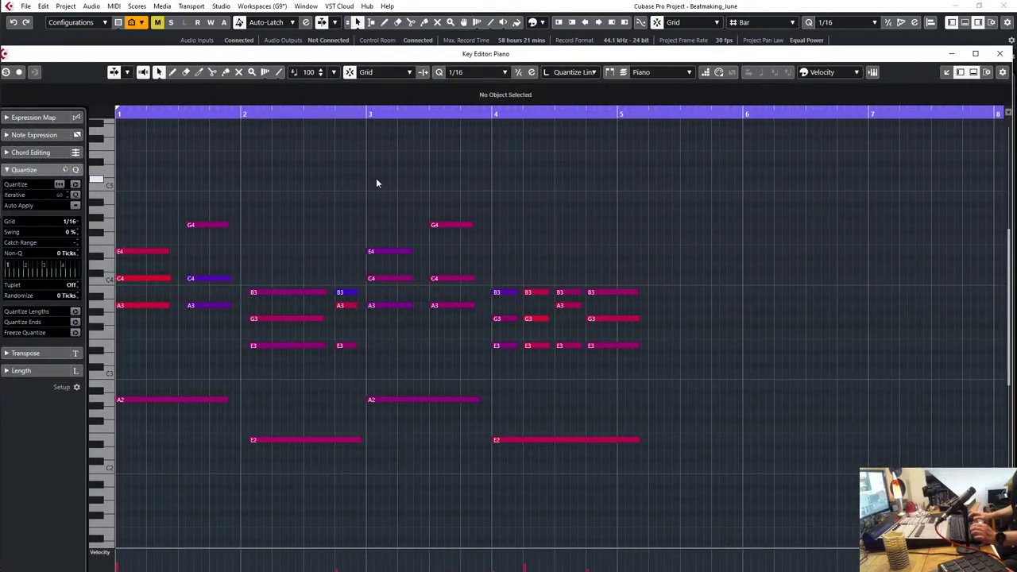
key(space)
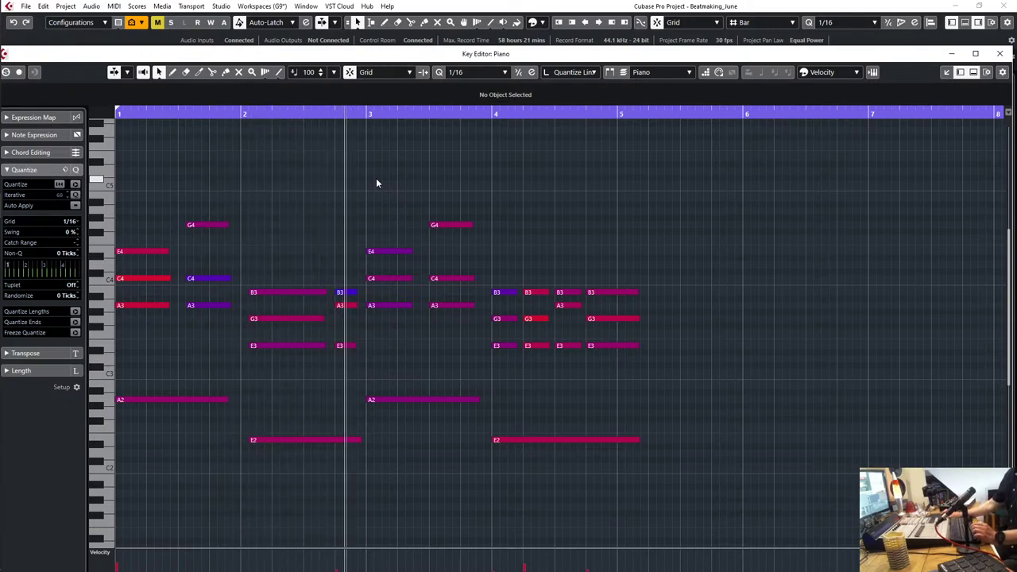
Step: Quantize the Piano part to 1/8 and check it by playing it from the start in the Key Editor
click(842, 23)
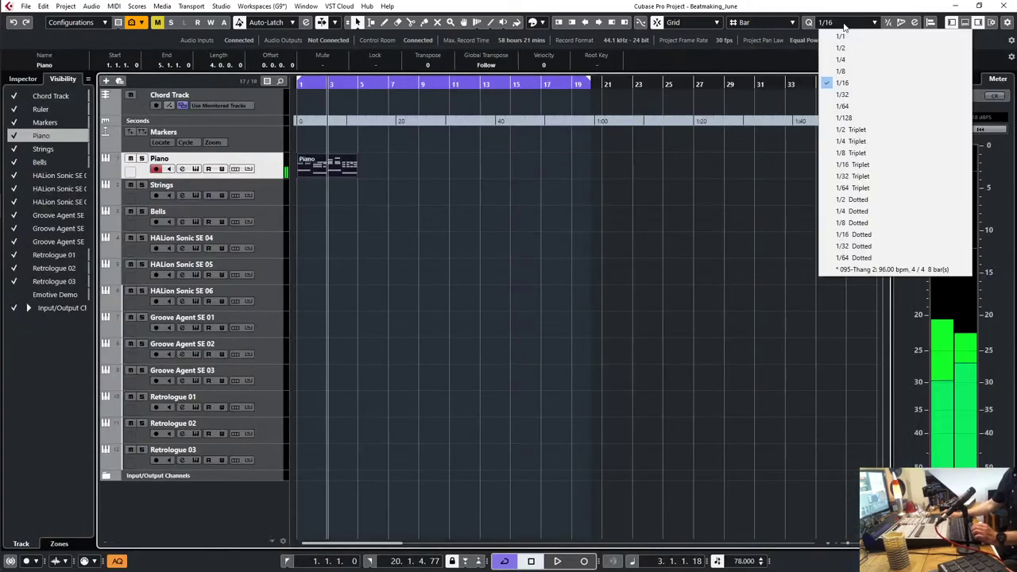
click(841, 71)
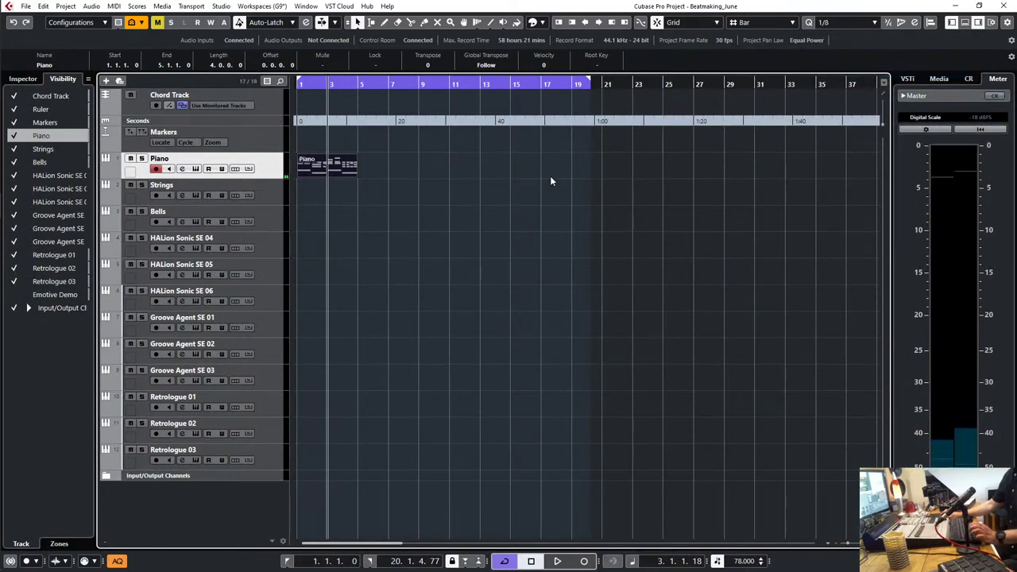
double_click(340, 170)
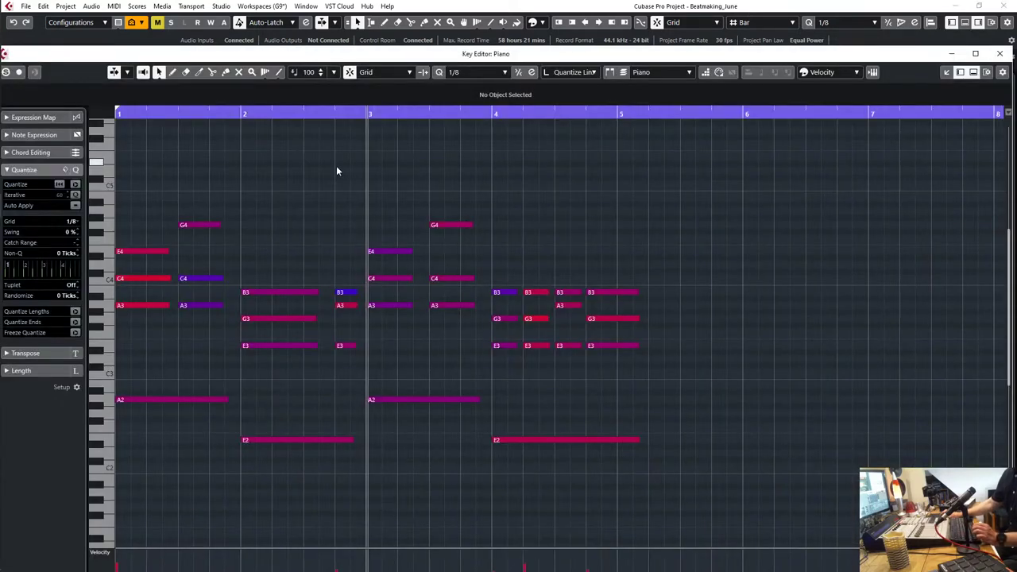
key(Home)
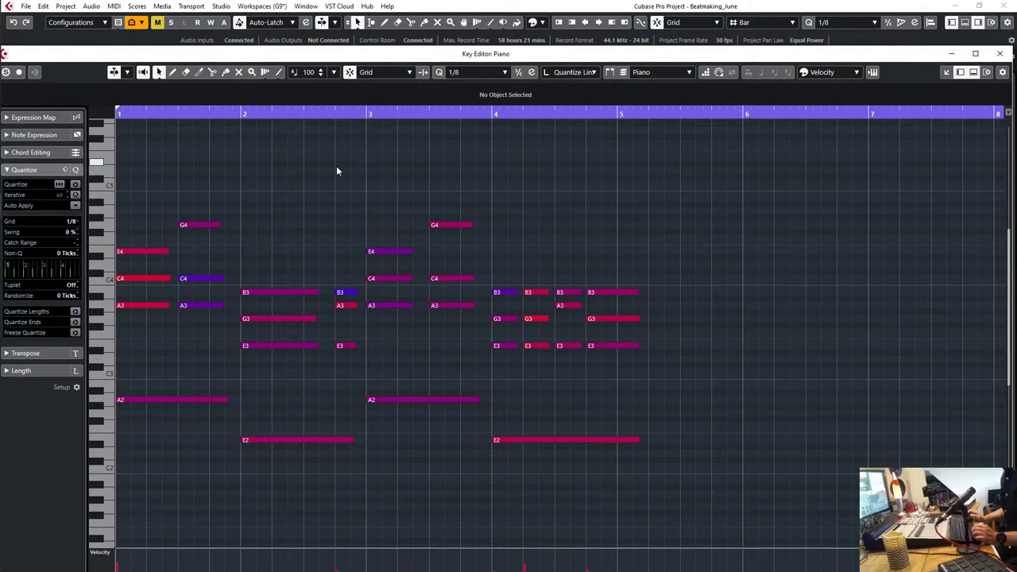
key(space)
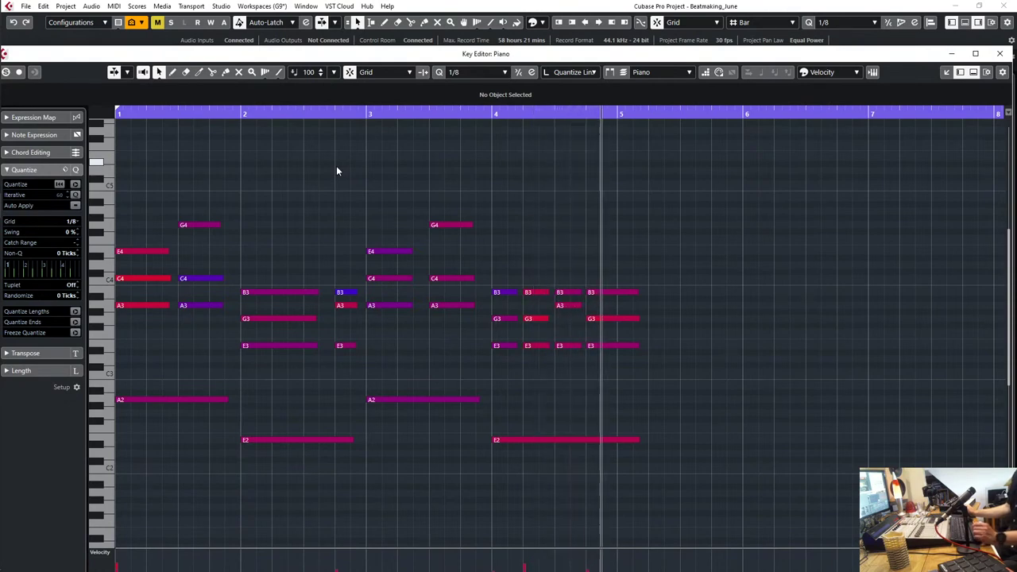
key(space)
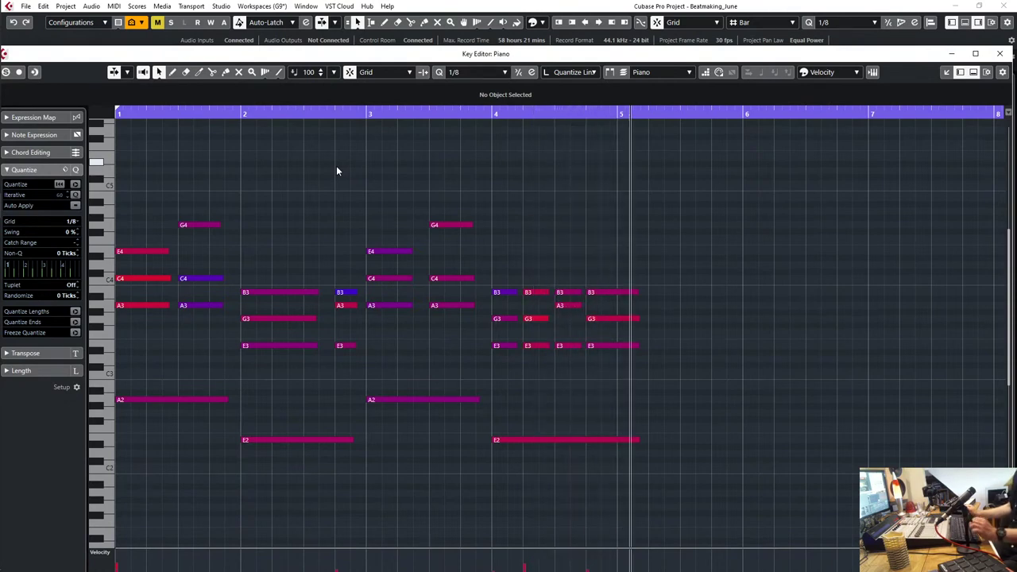
key(Return)
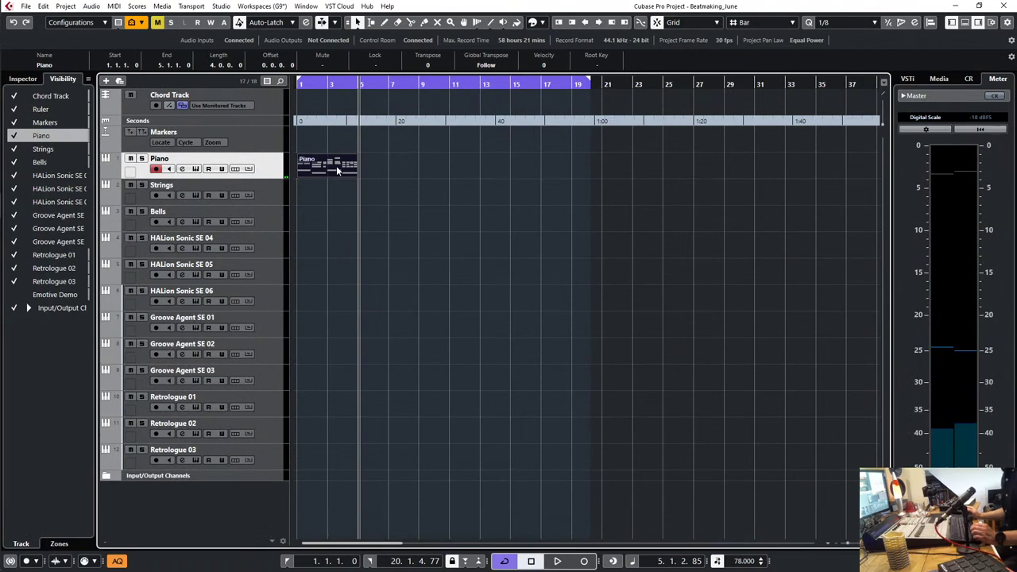
Step: Rehearse a line on the Strings track against the Piano part and record it from bar 1 until just past bar 5
key(h)
key(h)
key(h)
key(h)
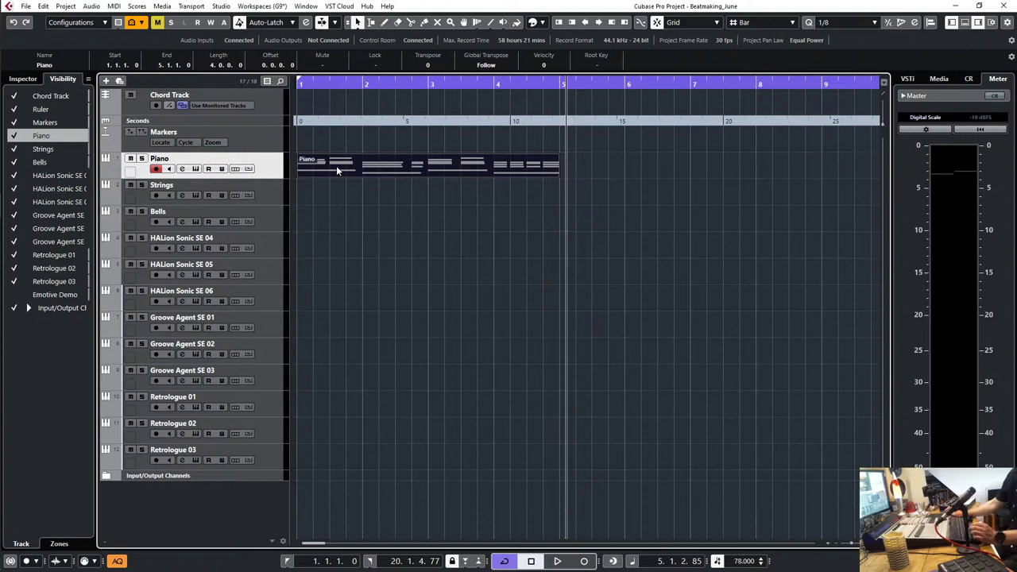
key(Home)
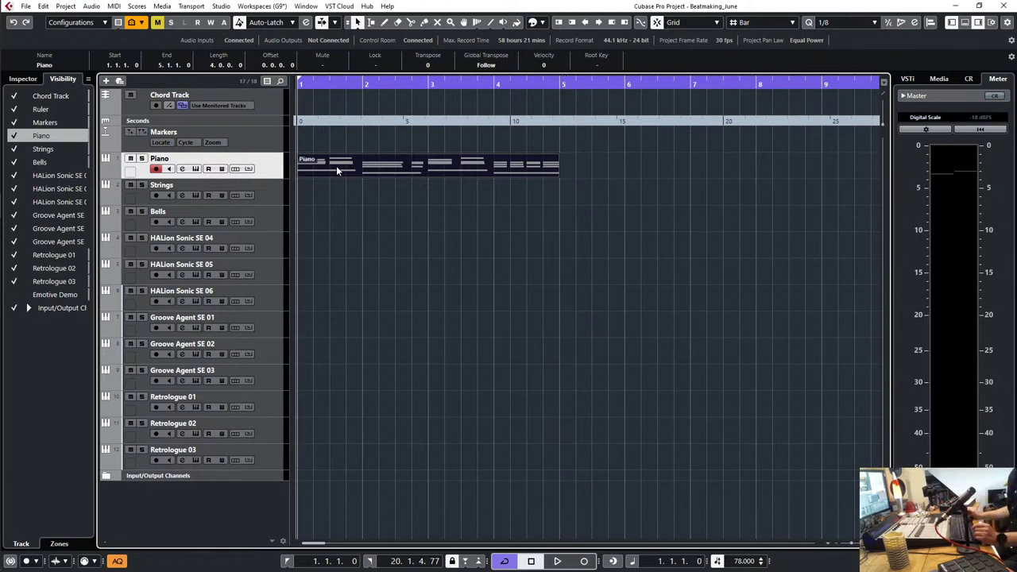
click(269, 199)
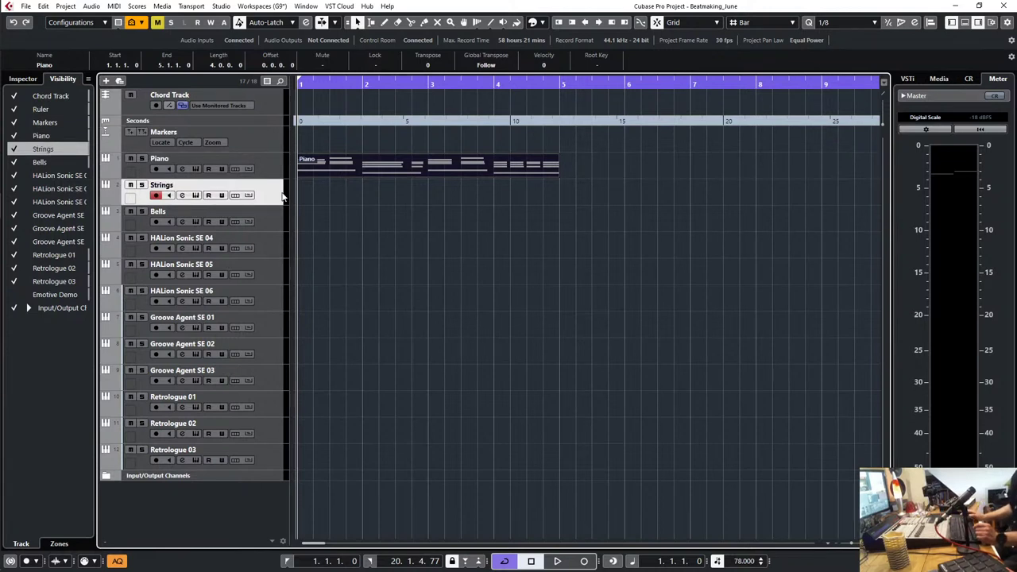
key(space)
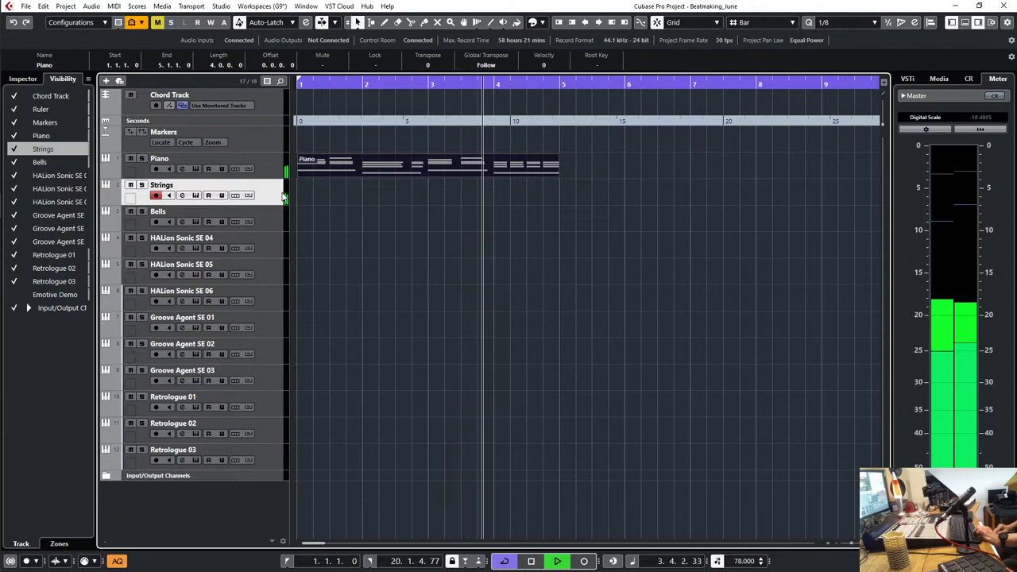
key(space)
key(KP_Decimal)
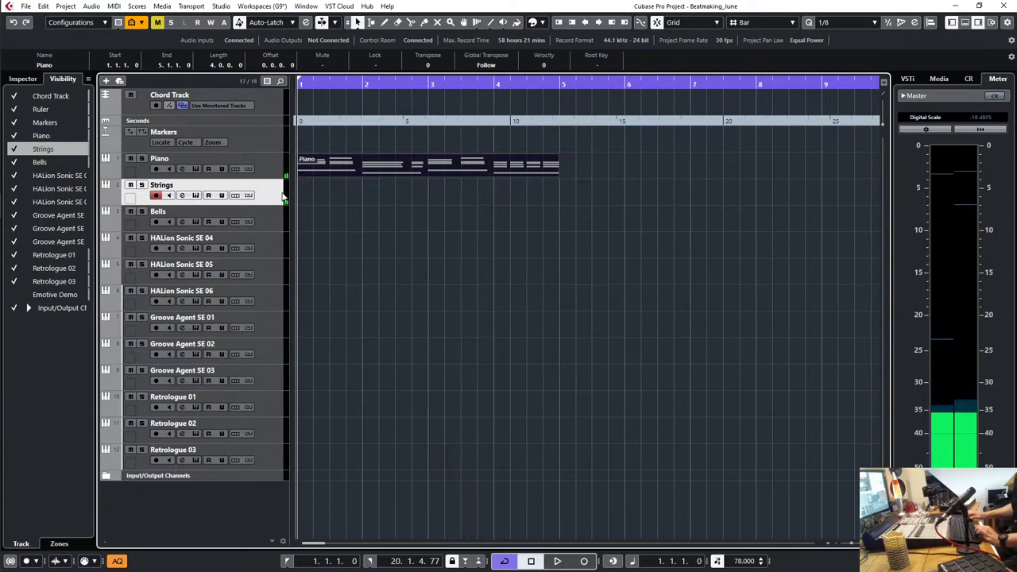
key(KP_Multiply)
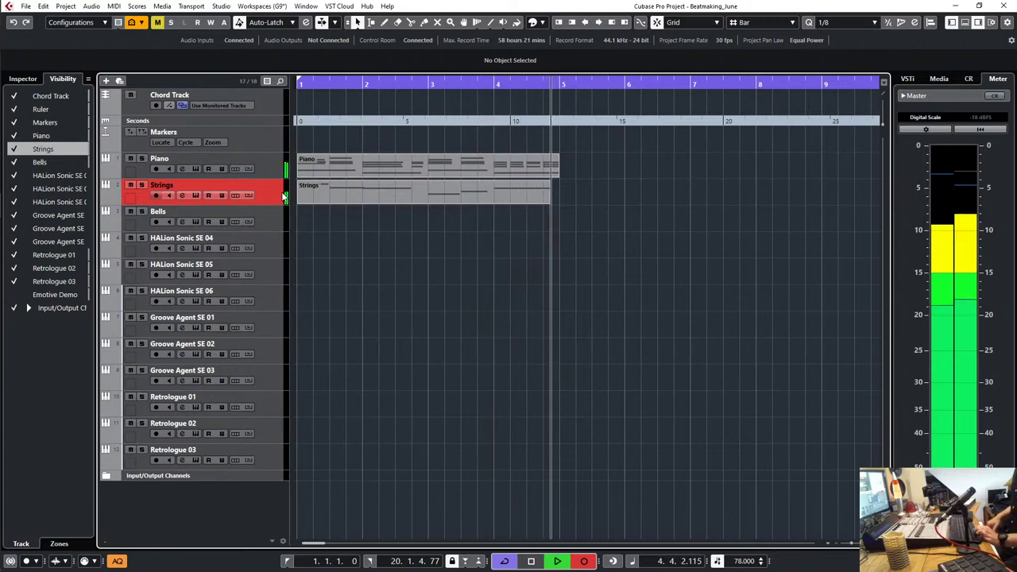
key(space)
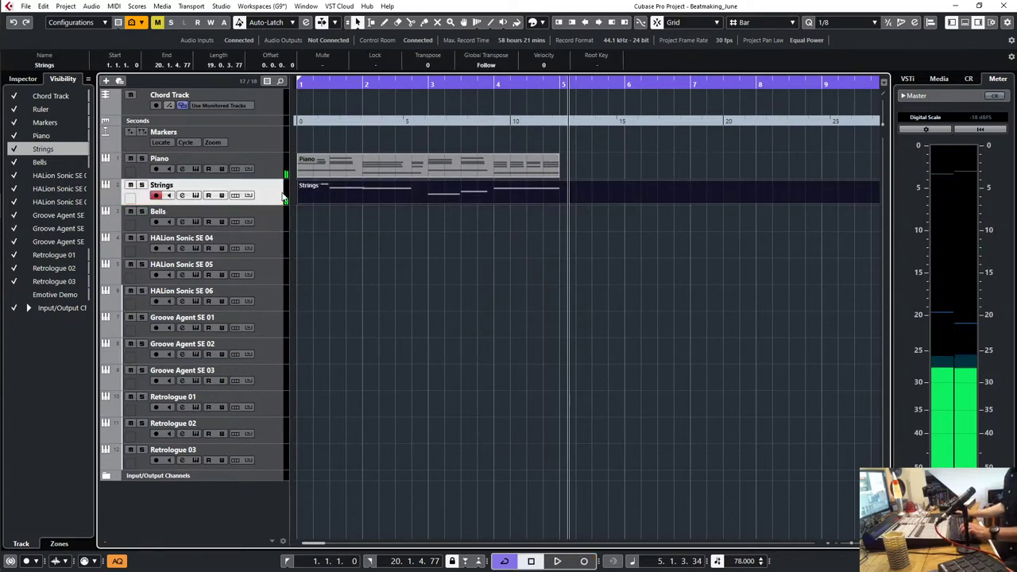
Step: Split the recorded Strings part at bar 5 and erase the section after the cut
key(3)
click(564, 193)
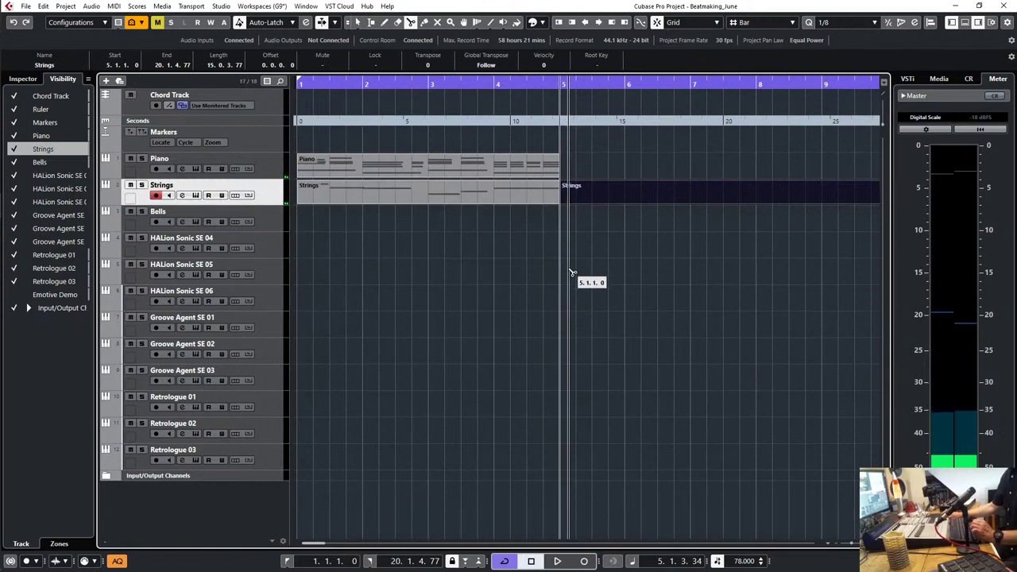
key(5)
click(604, 189)
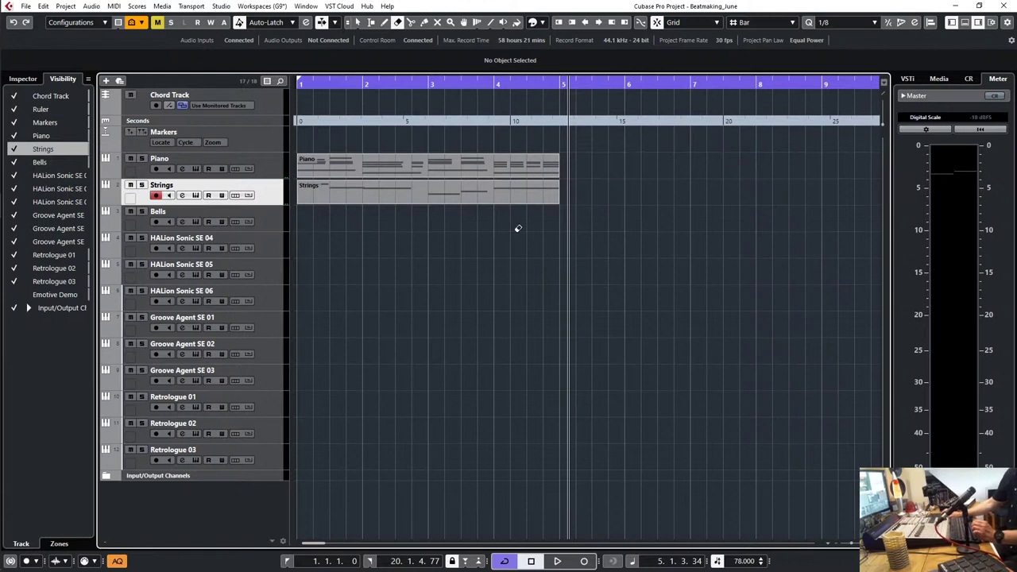
Step: Record a Bells part on the Bells track from the project start until just past bar 5
key(Home)
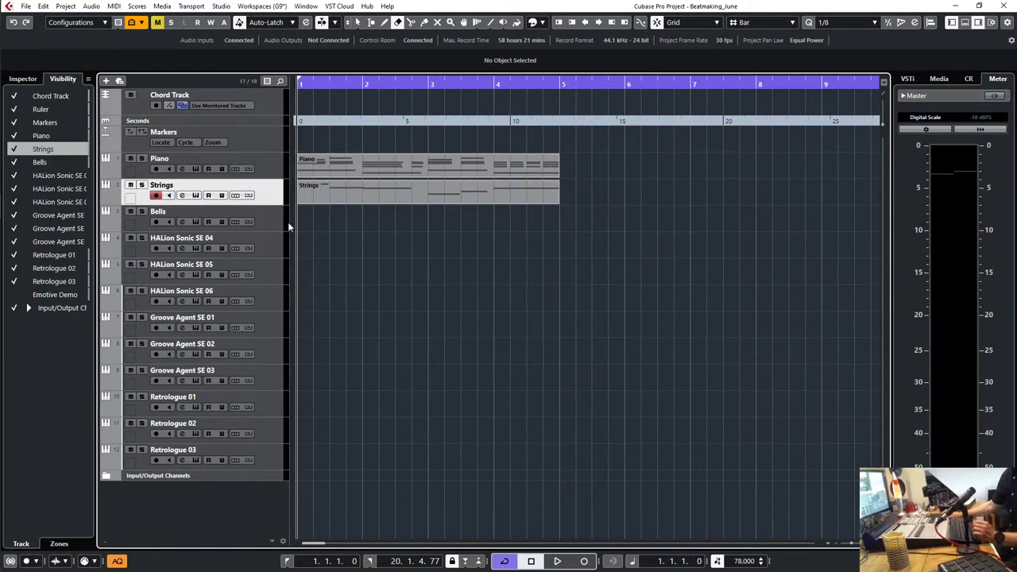
click(267, 224)
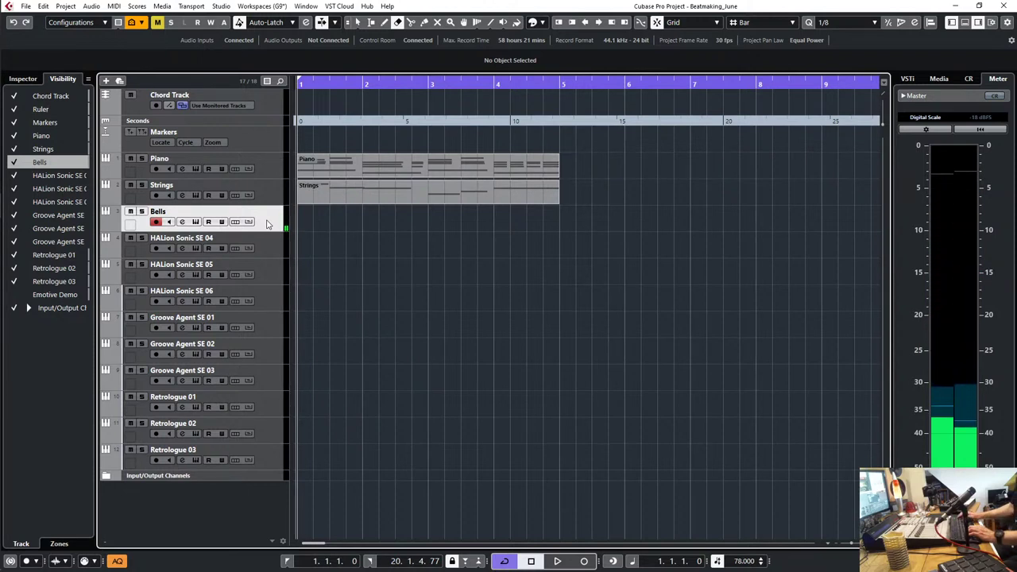
key(KP_Multiply)
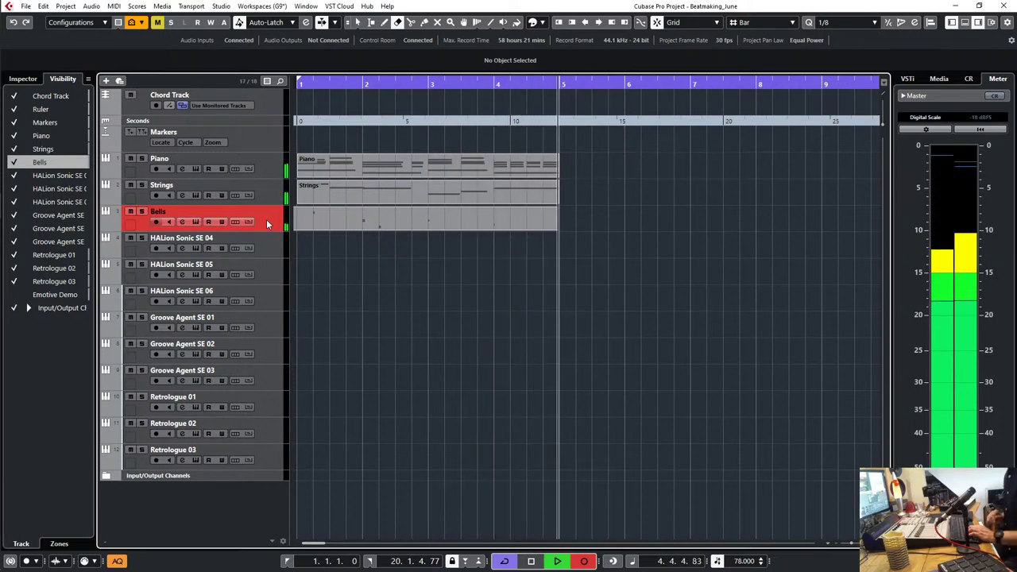
key(space)
Step: Split the recorded Bells part at bar 5 and erase the section after the cut
key(3)
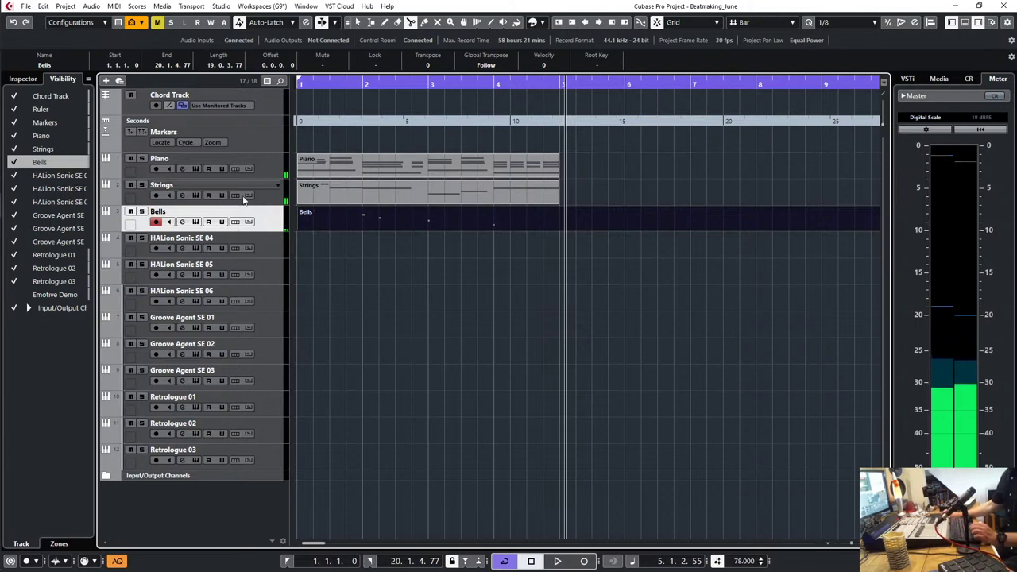
click(561, 226)
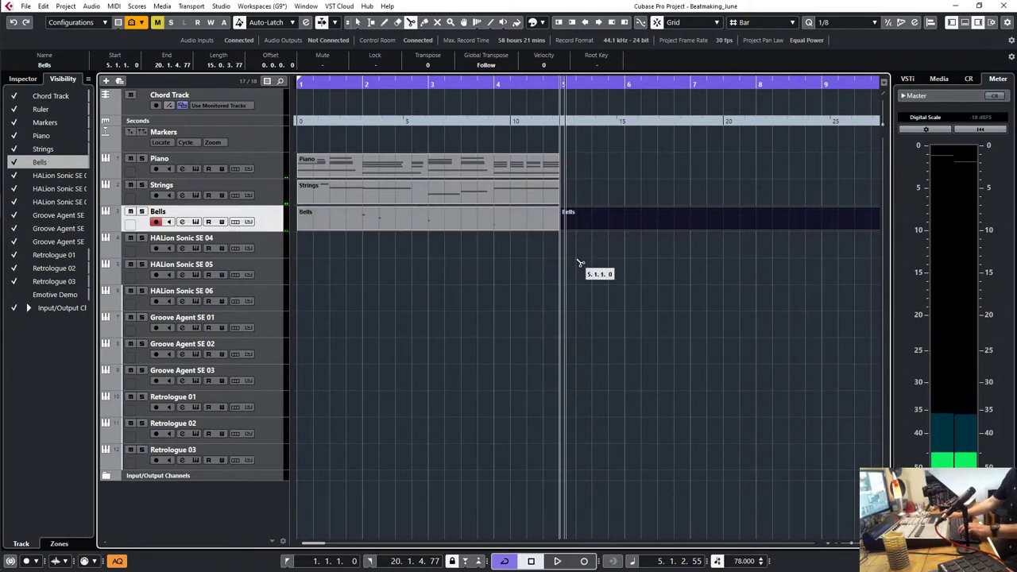
key(5)
click(644, 218)
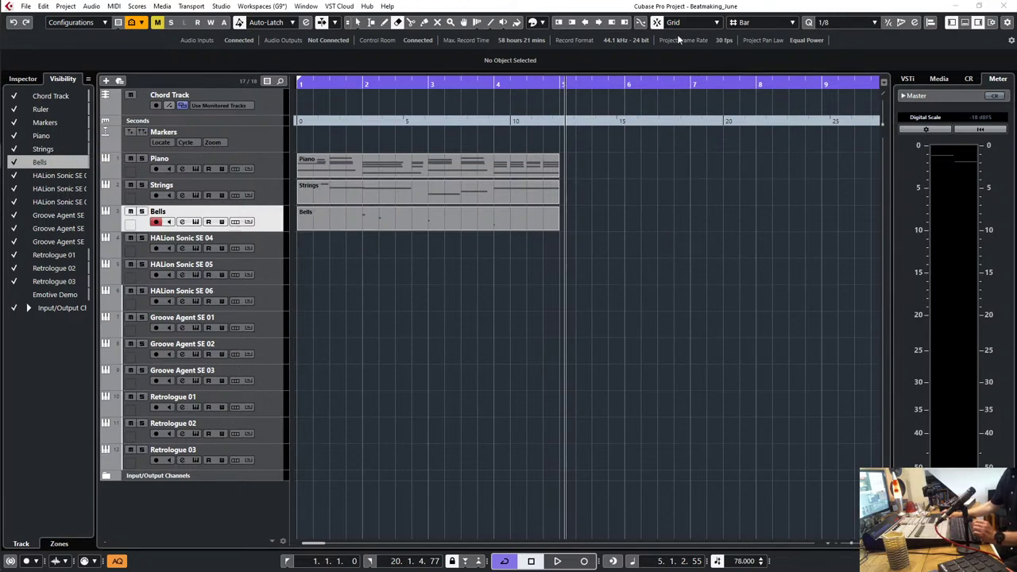
Step: Add a stereo group channel named Sample for the Piano, Strings and Bells tracks
click(591, 5)
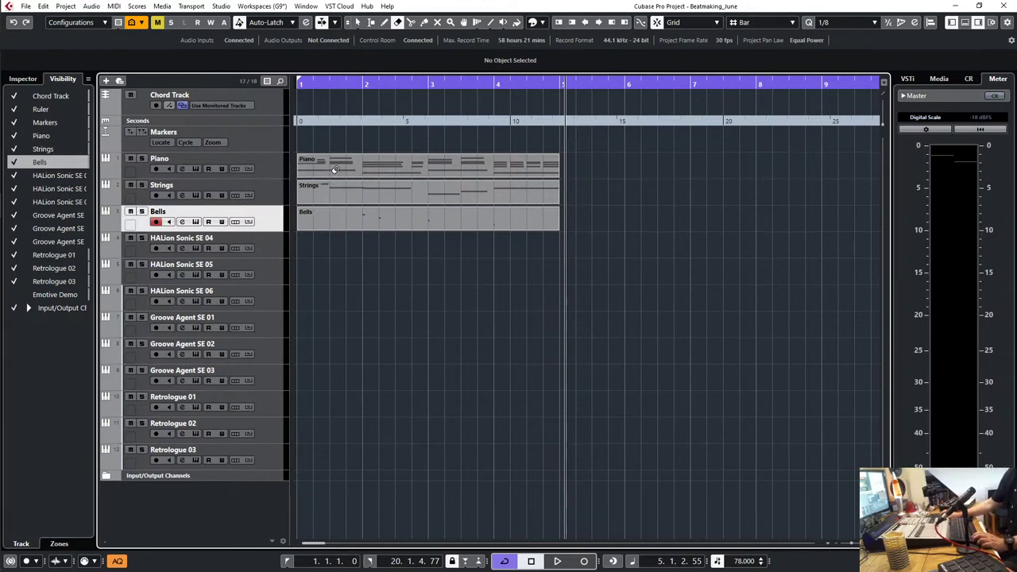
click(278, 169)
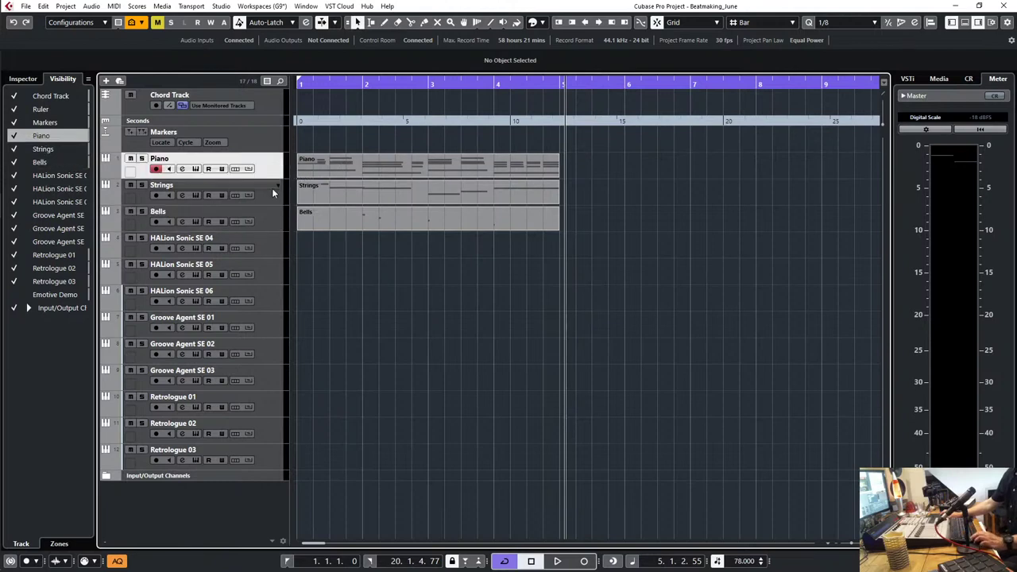
shift+click(273, 192)
shift+click(273, 225)
right_click(273, 225)
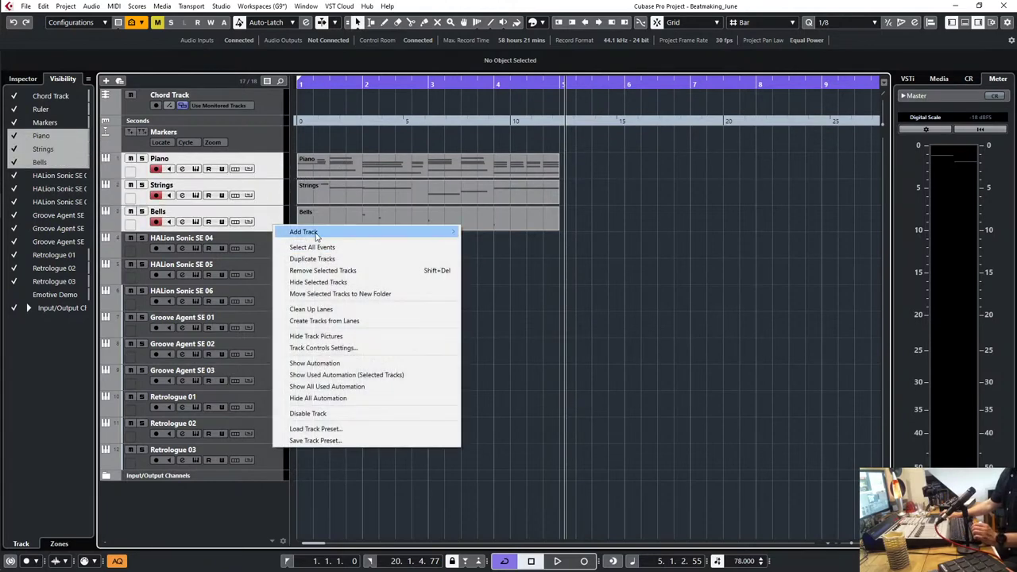
mouse_move(317, 235)
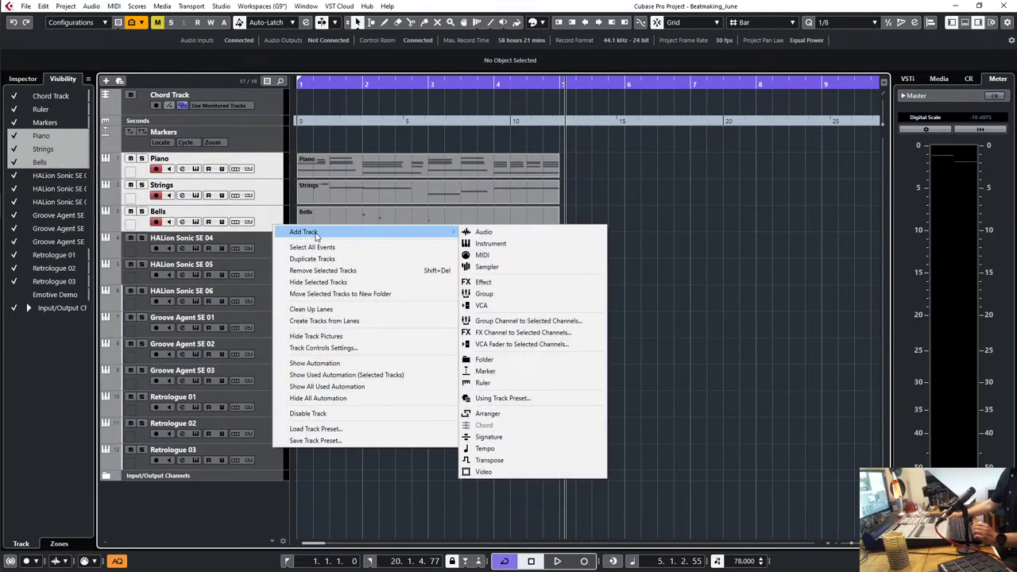
click(506, 320)
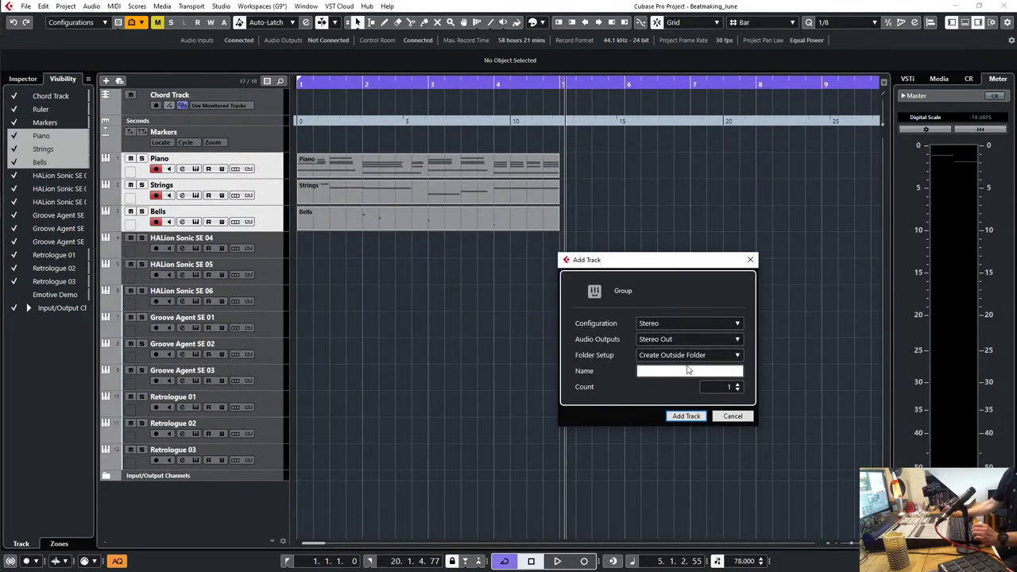
text(Sample)
key(Return)
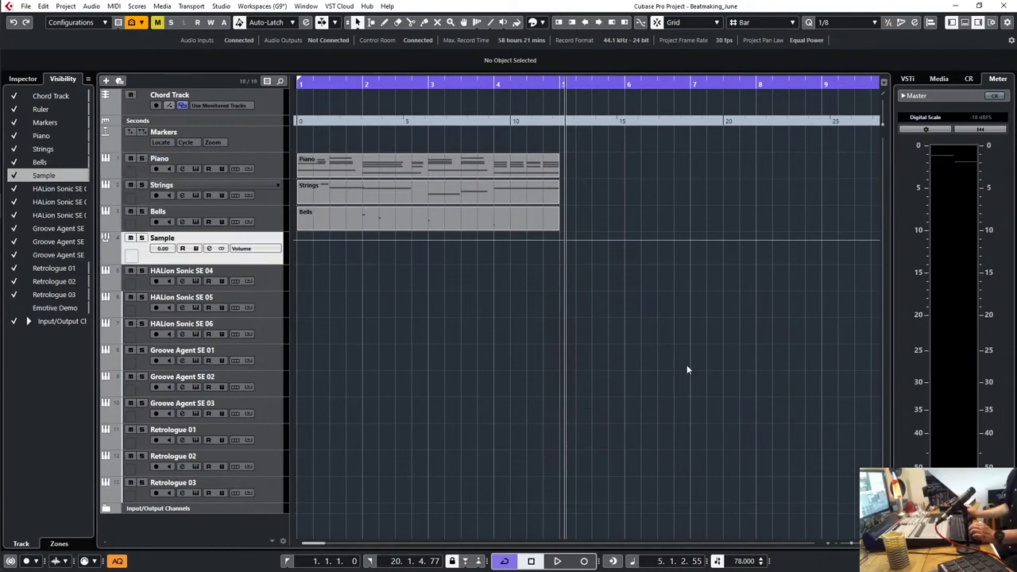
Step: Play the project from the start and, in the MixConsole, pan Bells to R52 and Strings to L47
key(Home)
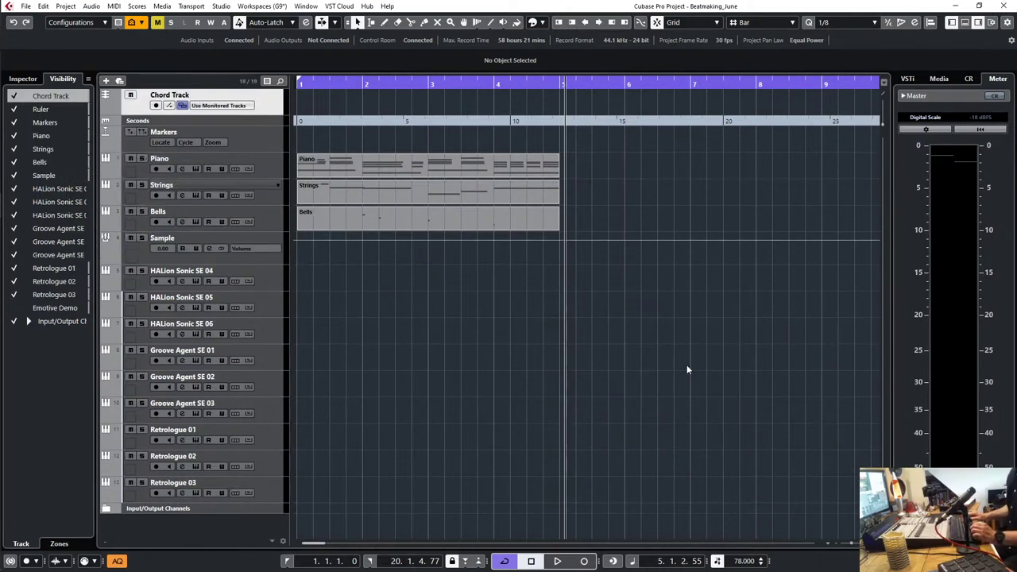
key(Home)
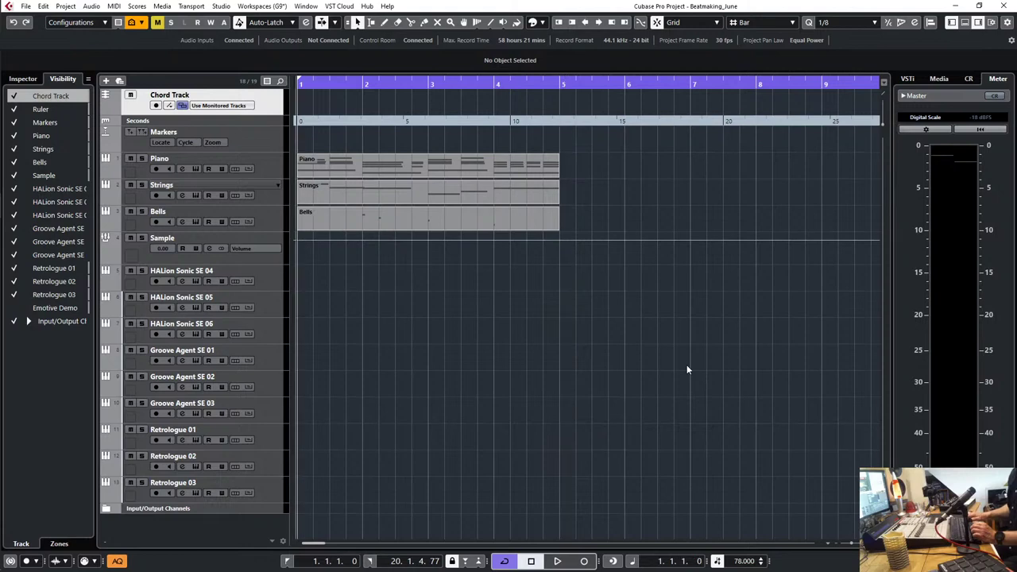
key(space)
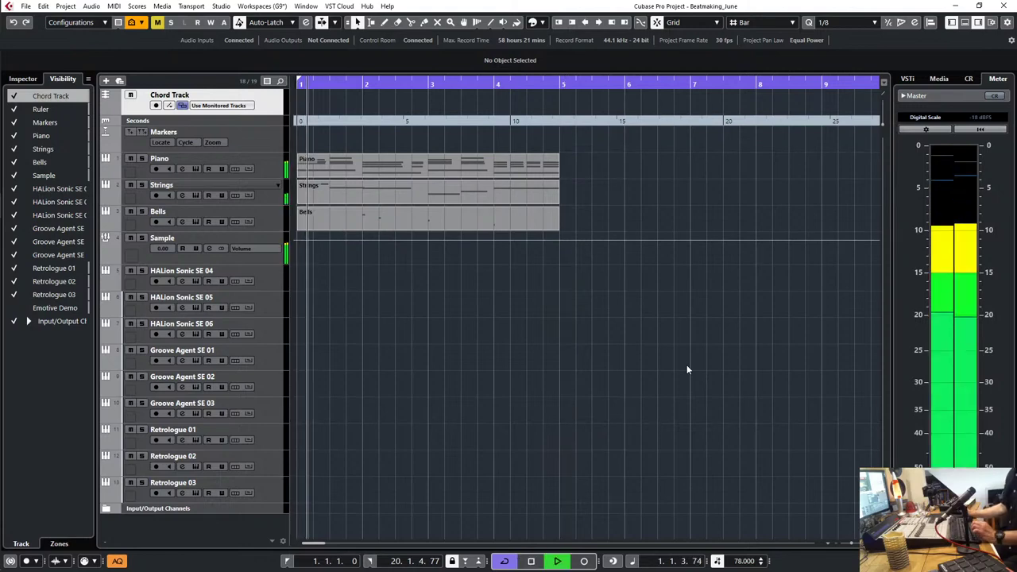
key(F3)
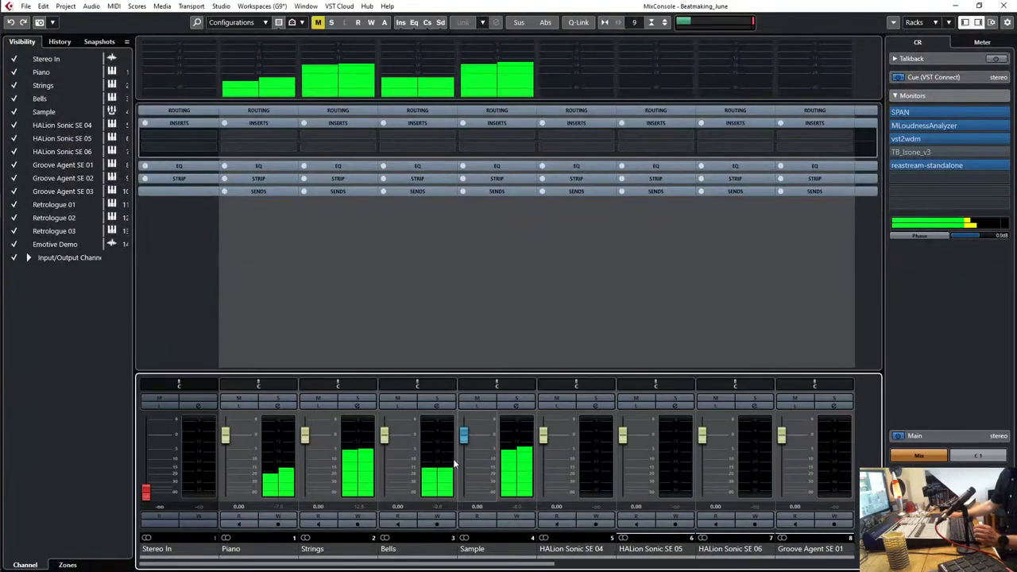
drag(421, 387, 438, 387)
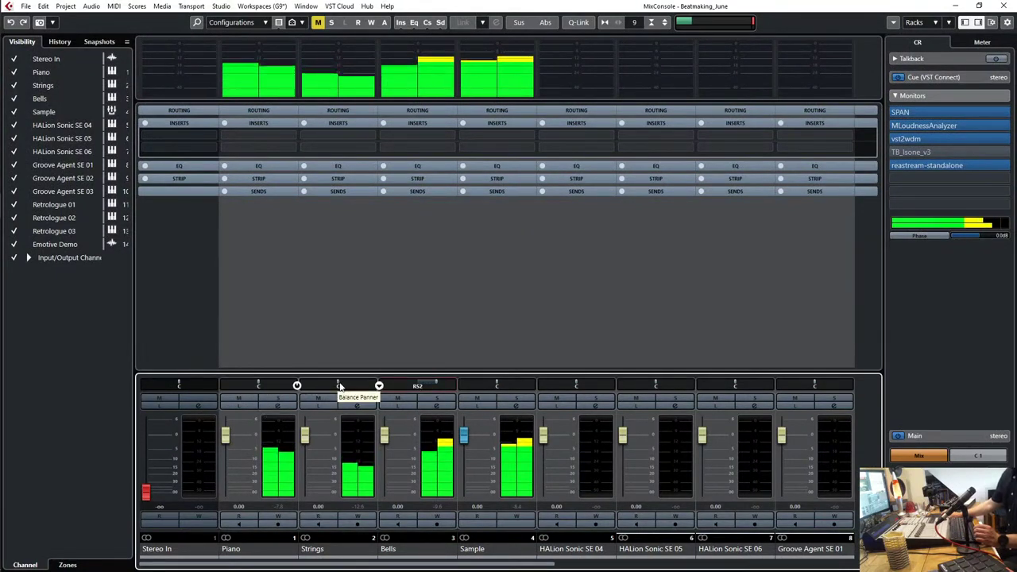
drag(338, 387, 322, 388)
Step: Lower the Strings fader to about -4.97 dB and the Bells fader to about -6.50 dB, and return to the project
drag(305, 437, 308, 447)
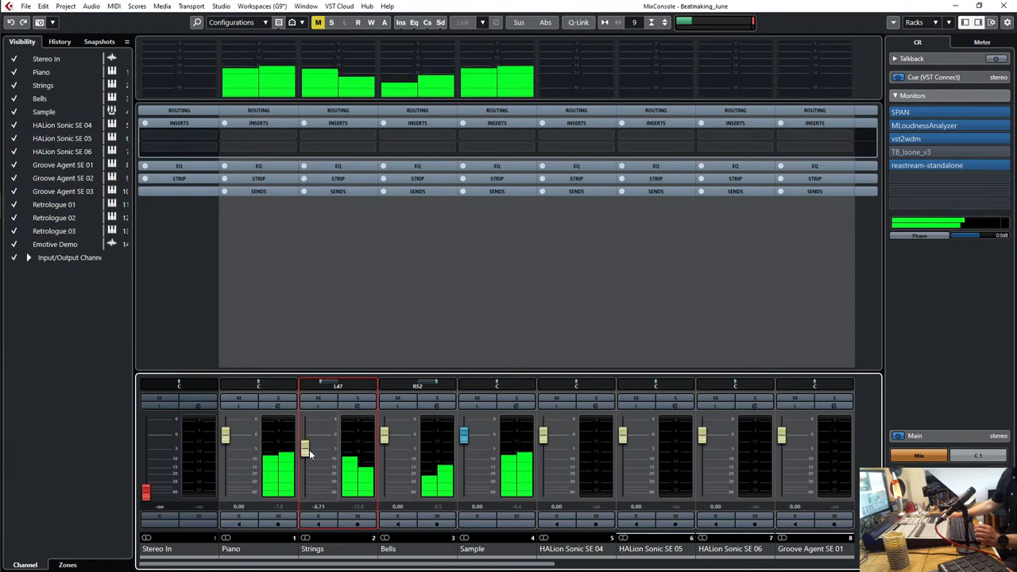
drag(384, 437, 387, 455)
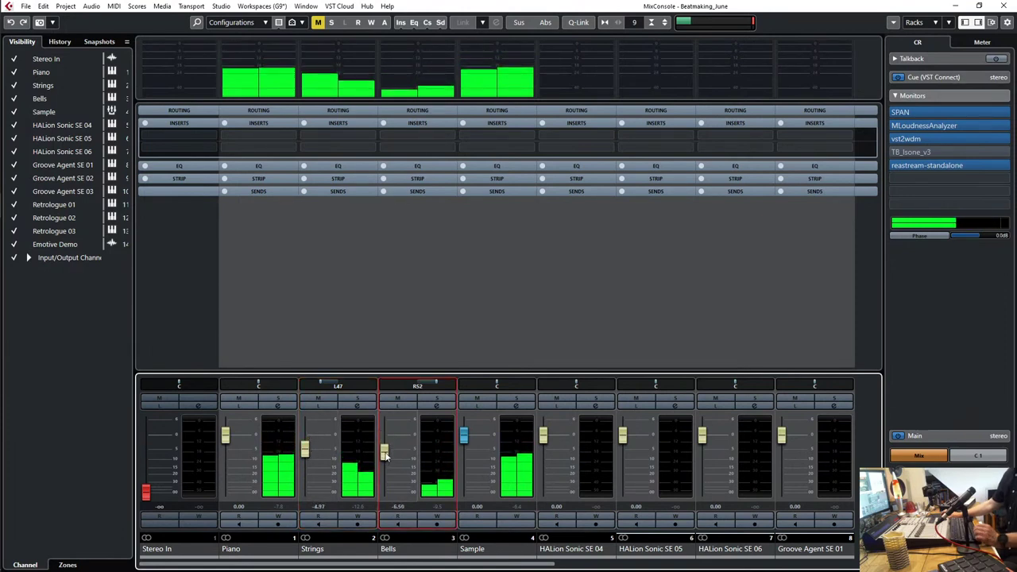
key(F3)
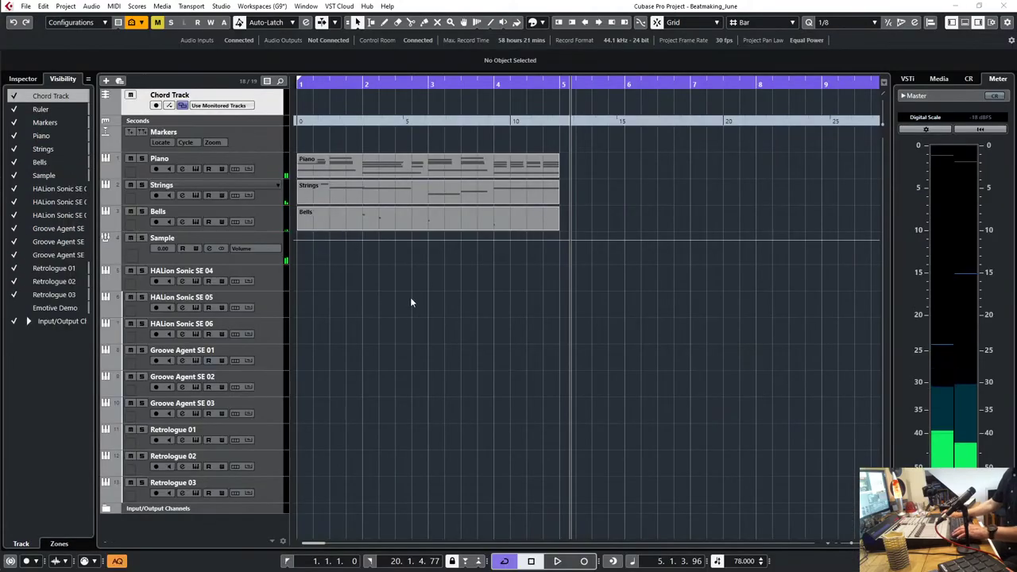
Step: Set the cycle range to the Piano part, bars 1 to 5, and loop playback from the project start
click(450, 169)
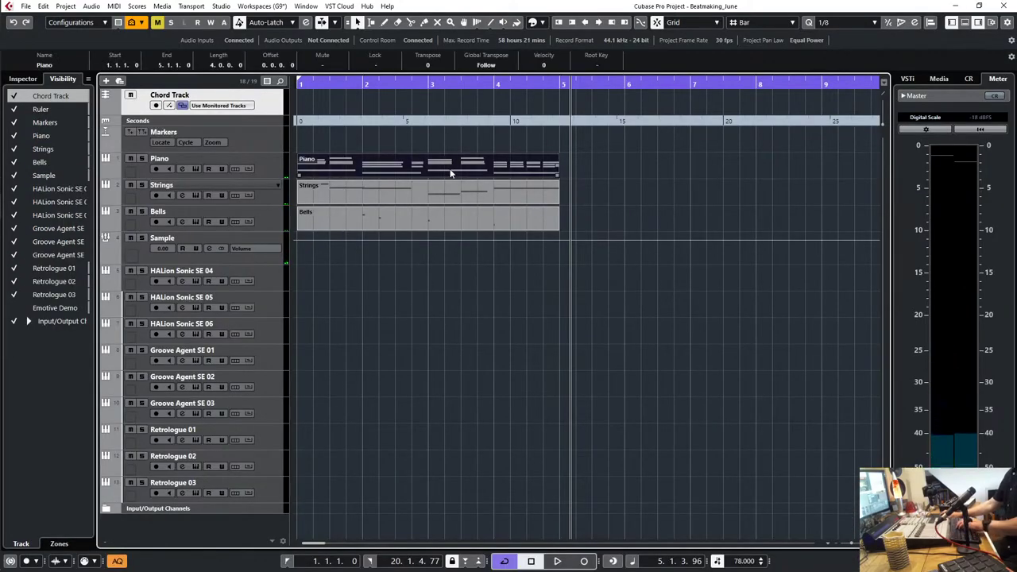
key(p)
key(KP_Decimal)
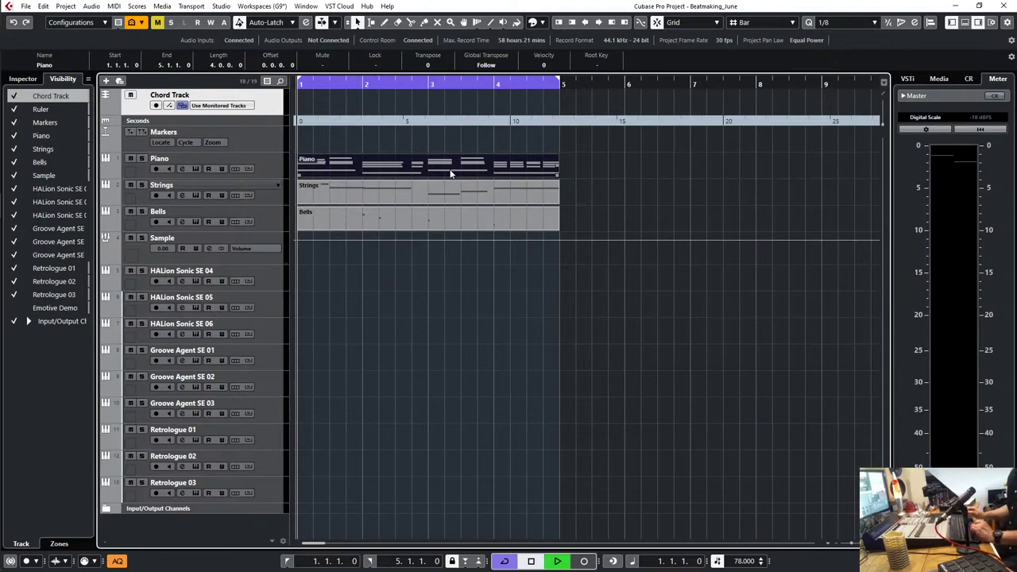
Step: In the MixConsole, insert the RoomWorks SE reverb from the Steinberg plug-in collection in the Sample channel's second insert slot
key(F3)
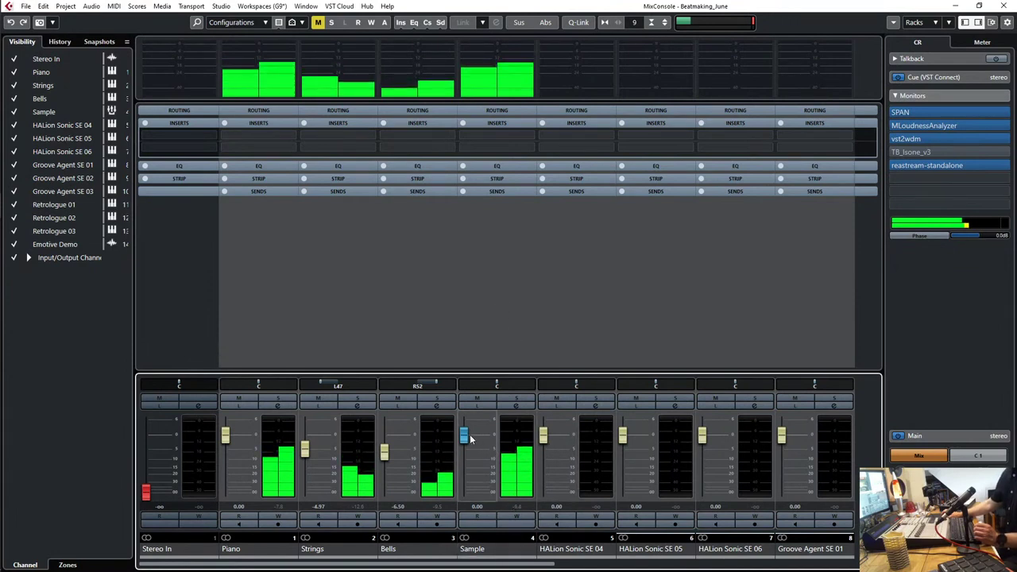
click(531, 148)
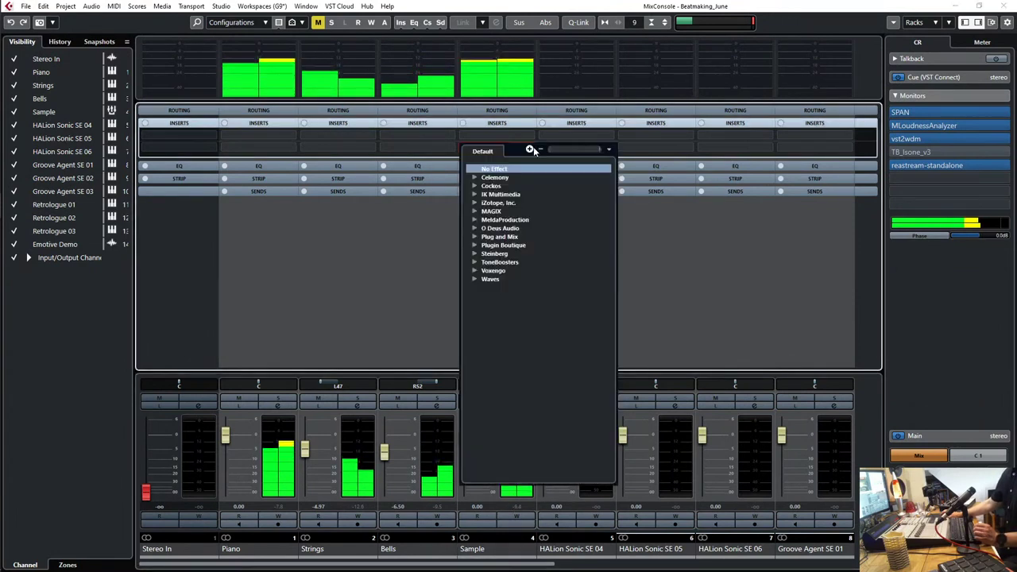
click(610, 149)
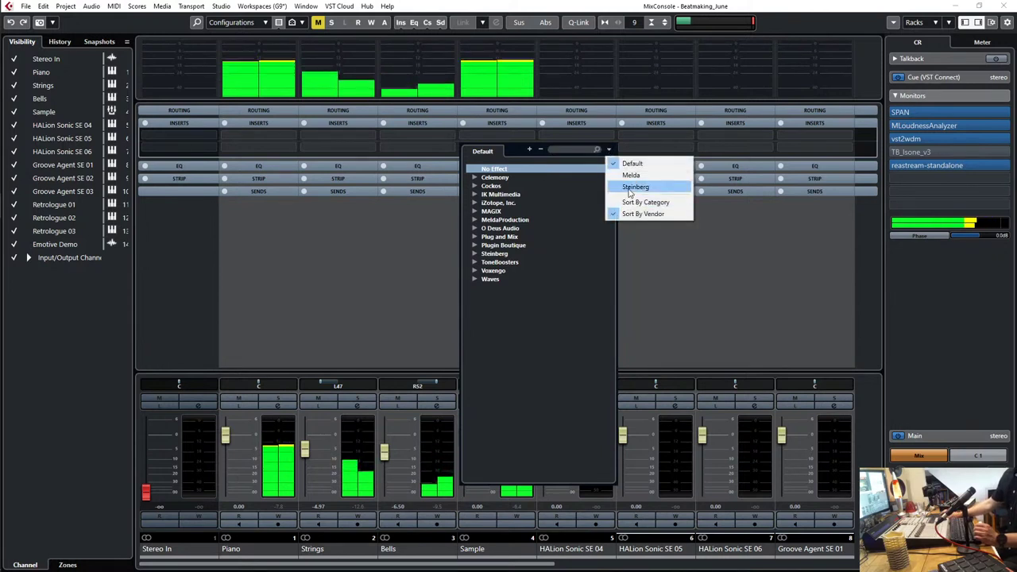
click(635, 187)
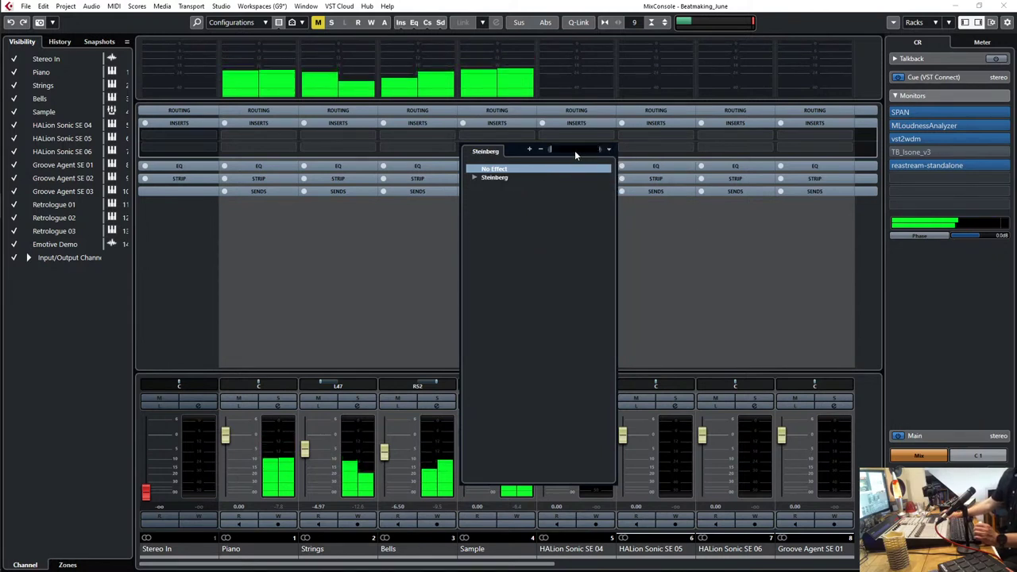
click(598, 174)
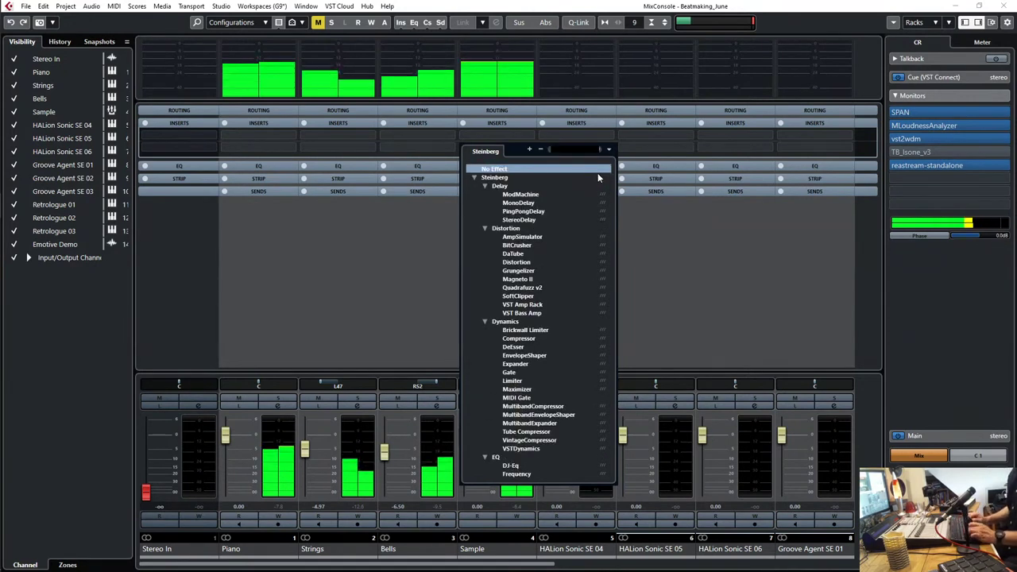
text(room)
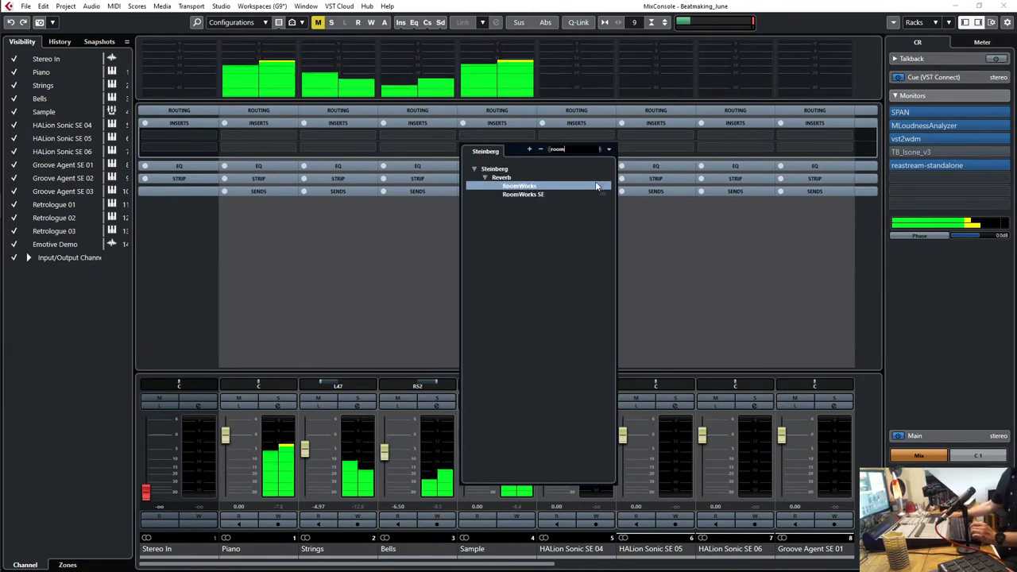
click(597, 186)
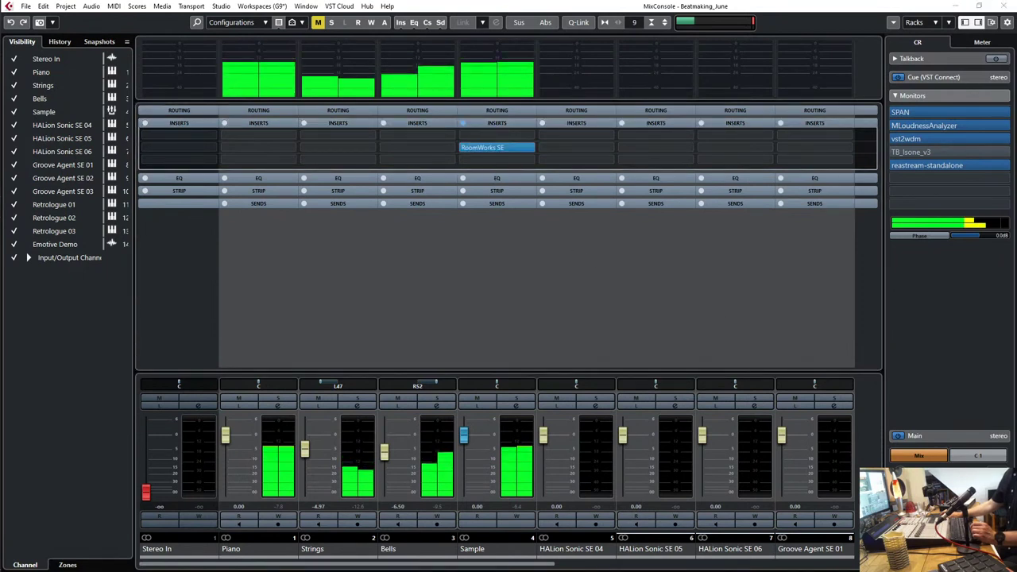
Step: Set the RoomWorks SE mix on the Sample channel to 18 % and close the reverb
drag(1016, 152, 603, 152)
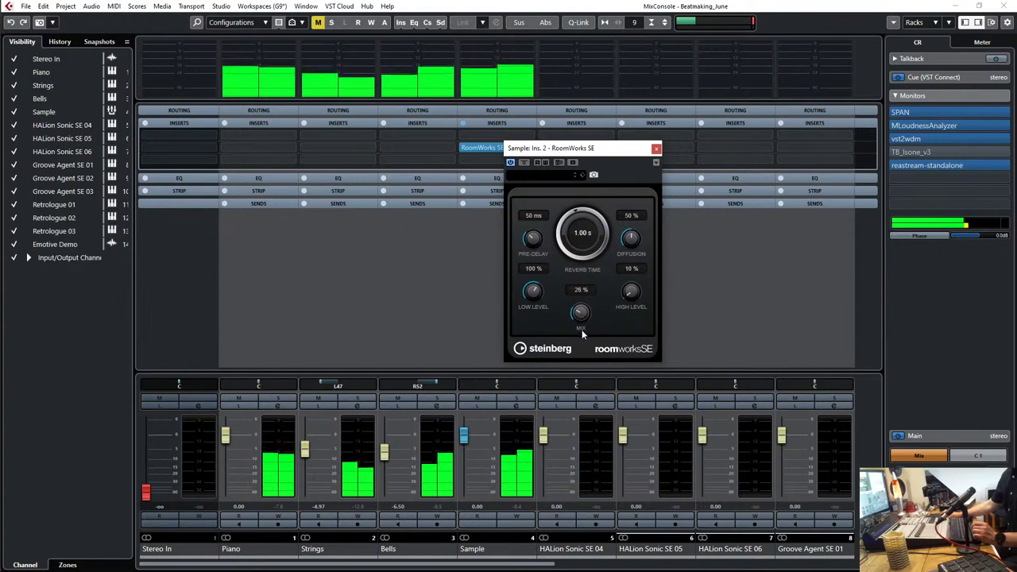
drag(582, 331, 584, 333)
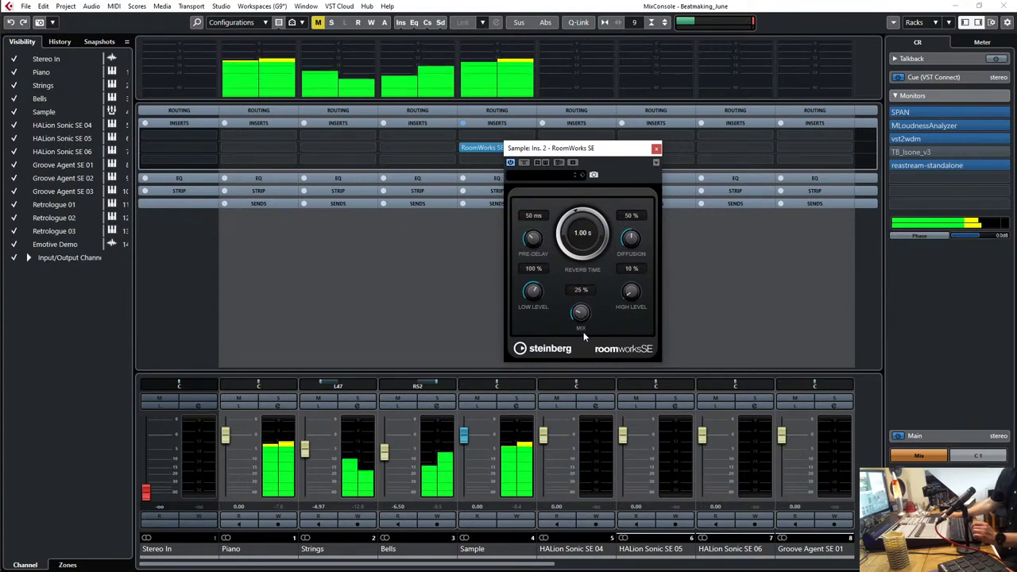
click(656, 149)
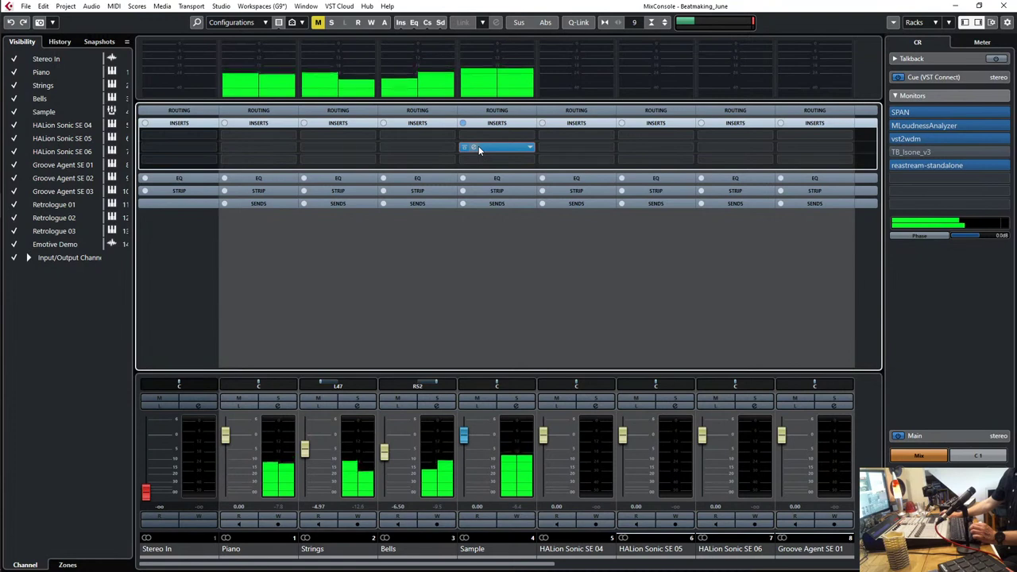
drag(583, 314, 585, 324)
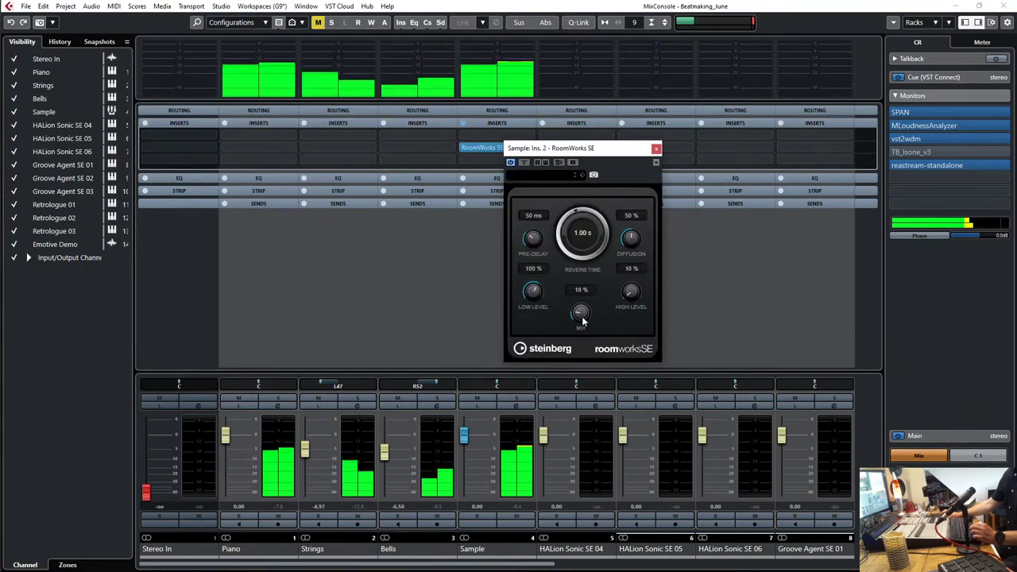
click(656, 149)
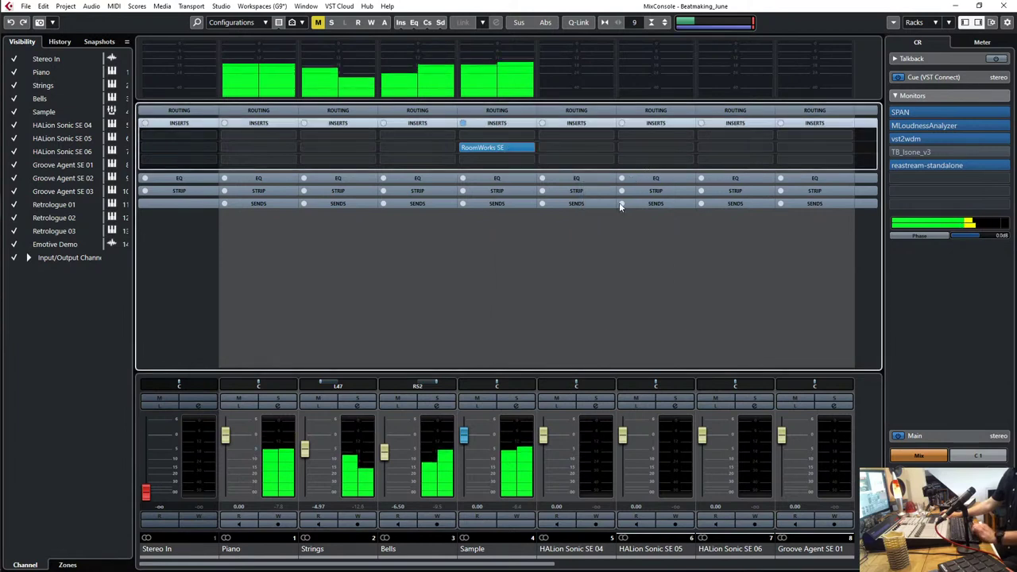
Step: Insert Grungelizer after RoomWorks SE on the Sample channel and place its window clear of the channel's controls
click(529, 160)
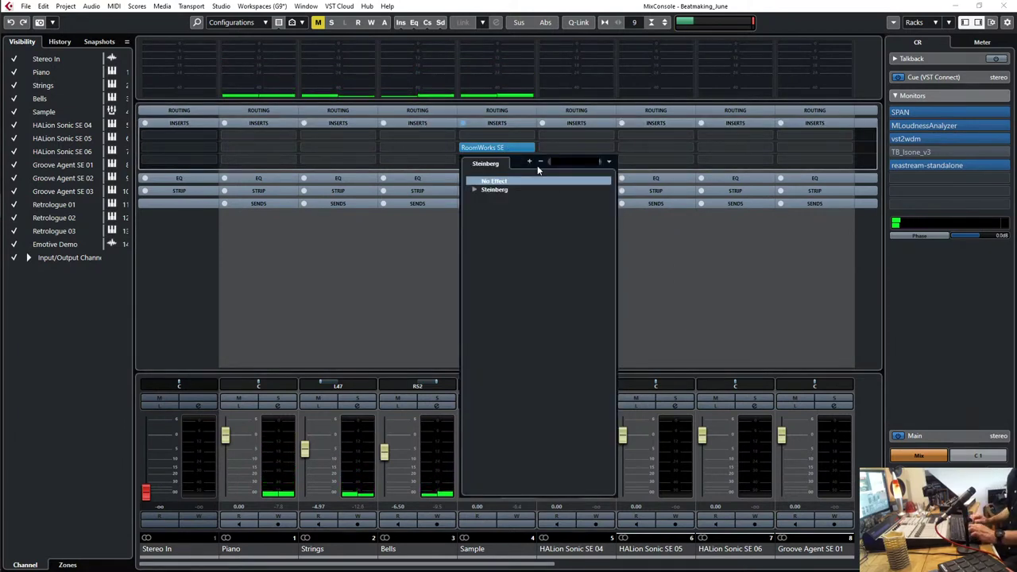
text(grung)
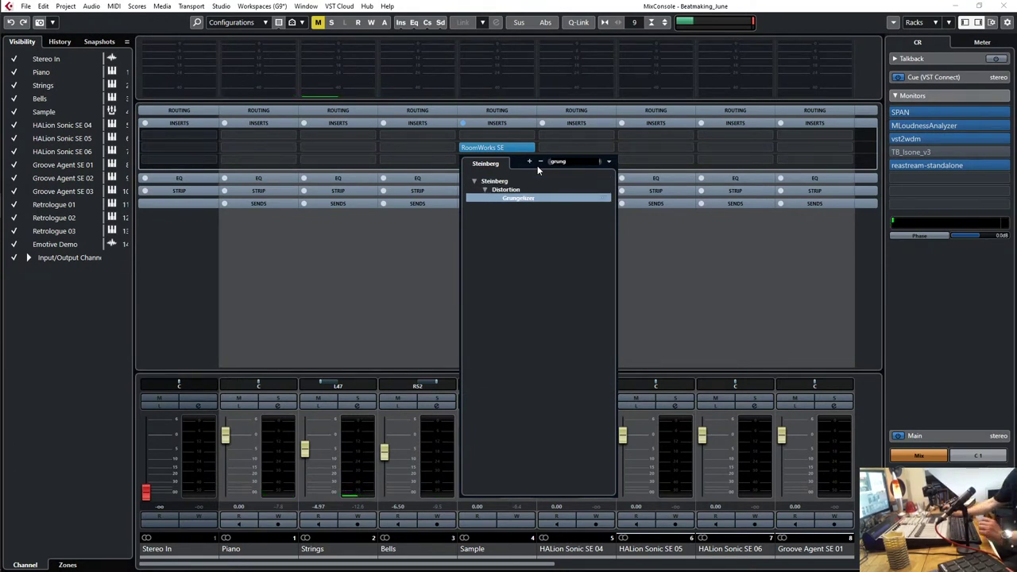
click(526, 200)
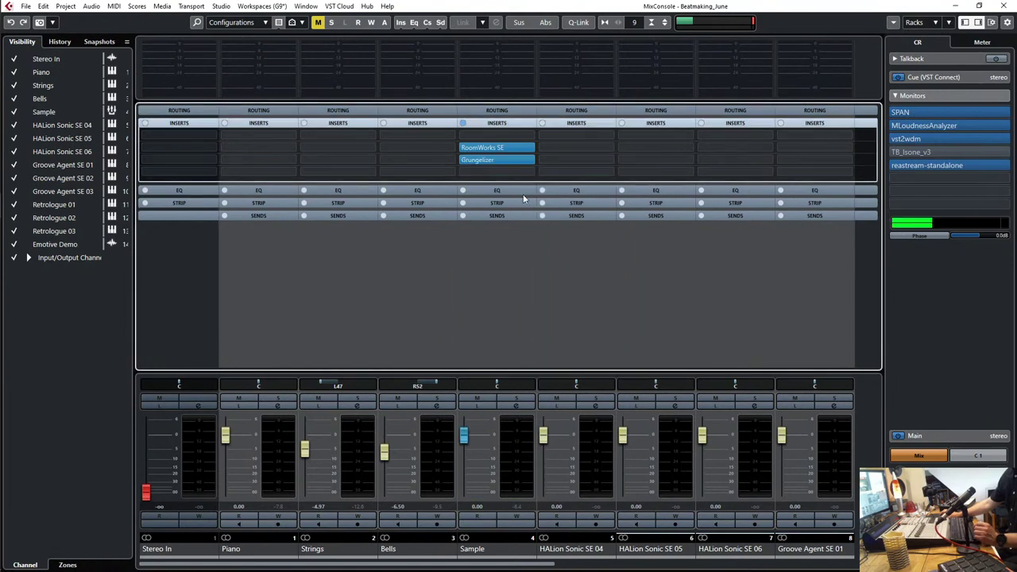
click(475, 161)
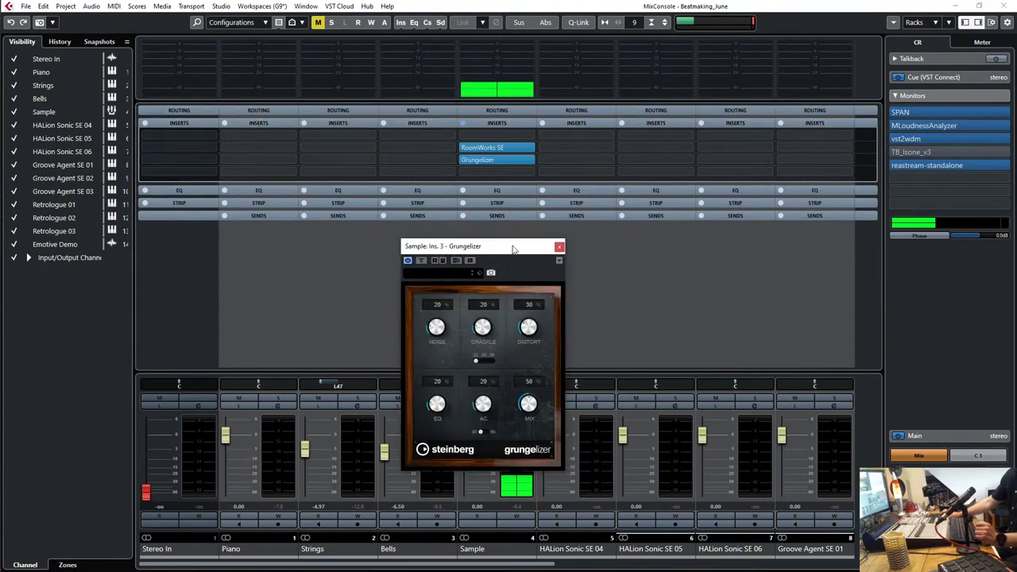
drag(513, 250, 668, 213)
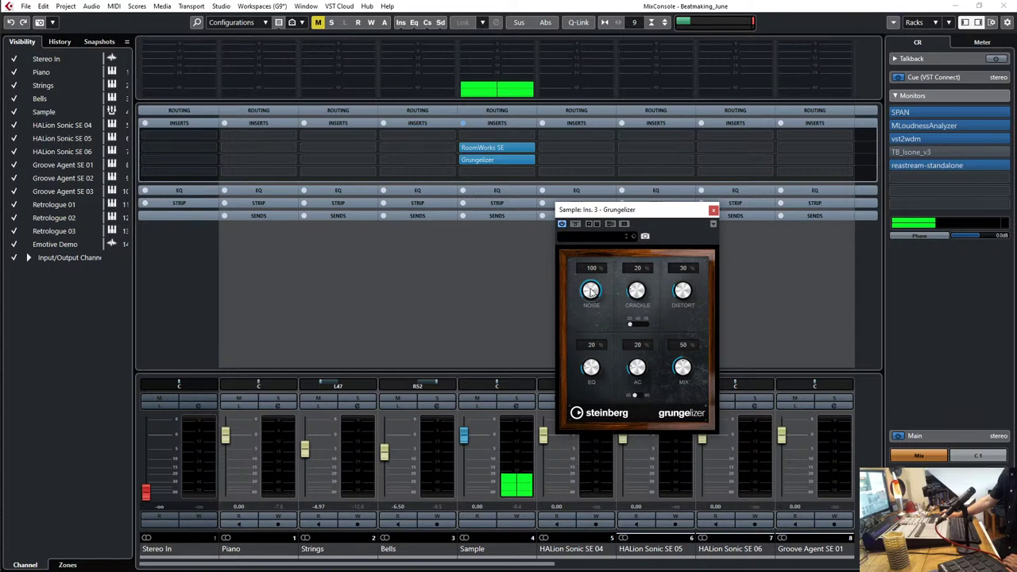
Step: Set Grungelizer's noise to 34 %, crackle to 63 %, AC to 10 % and mix to 52 %
drag(684, 378, 702, 393)
drag(628, 401, 629, 396)
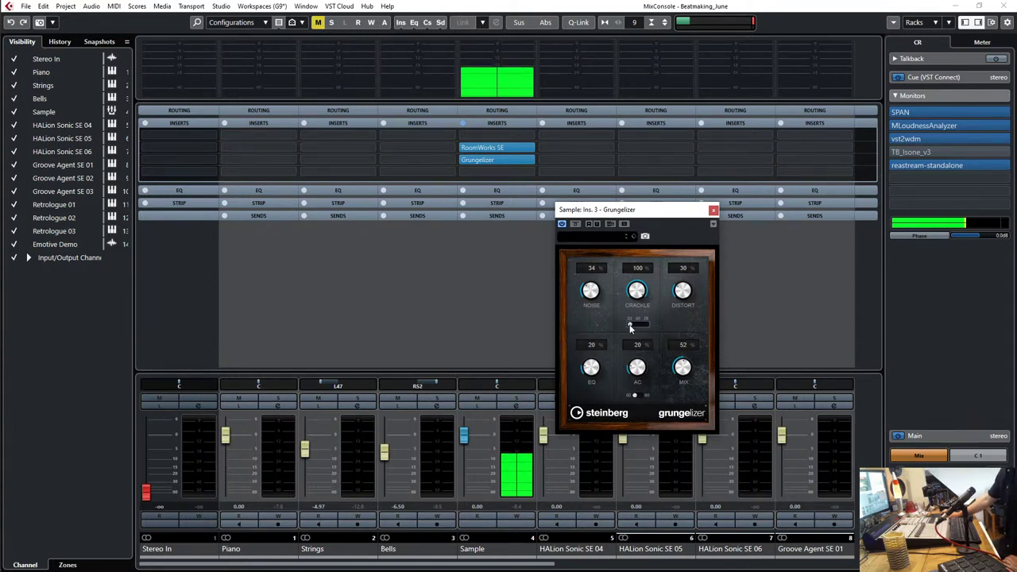
drag(647, 339, 650, 349)
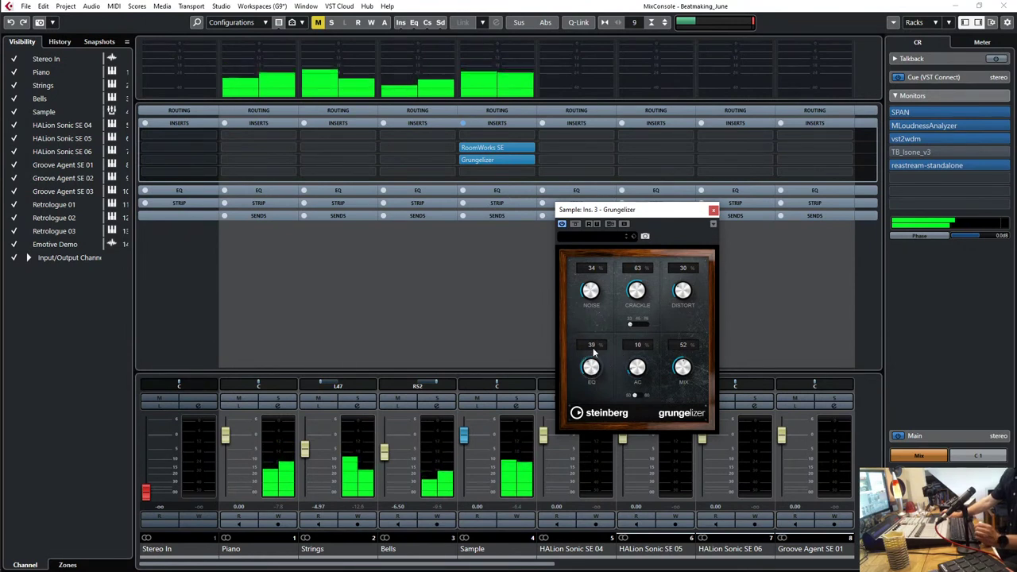
Step: Set Grungelizer's distortion to 65 % and EQ to 60 %, close it and return to the project
drag(590, 366, 602, 324)
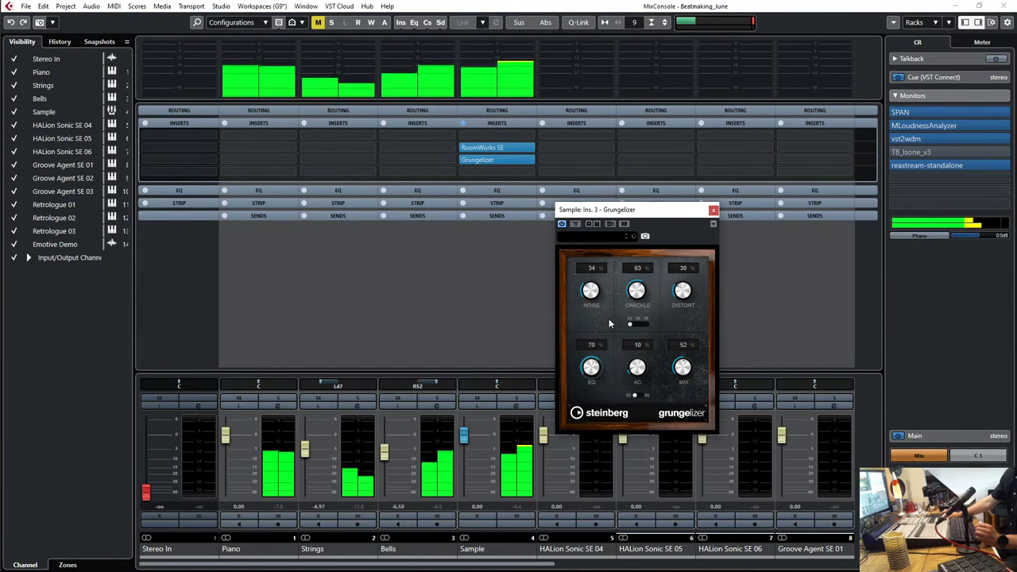
drag(680, 291, 676, 256)
drag(594, 374, 596, 385)
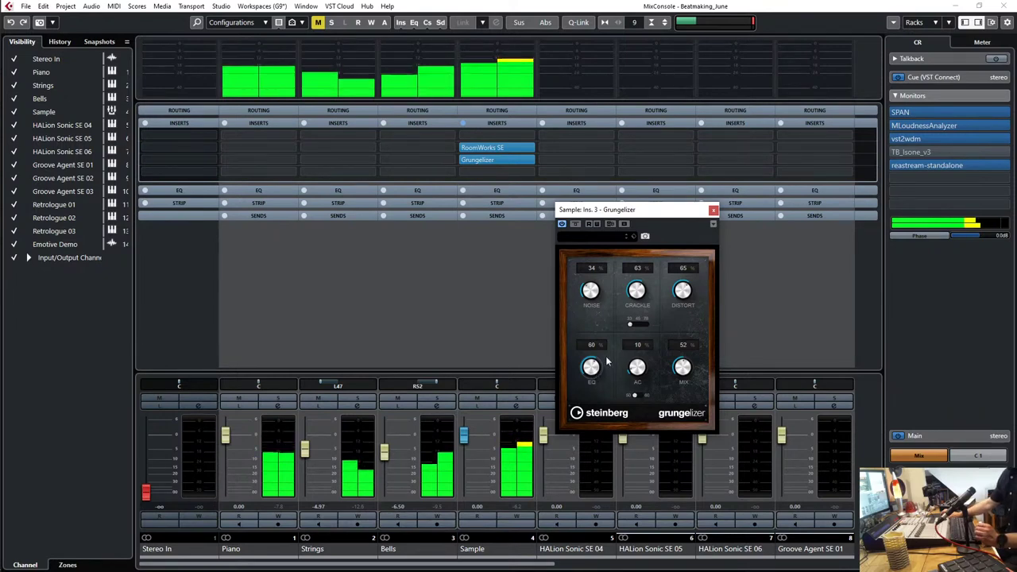
click(713, 210)
key(F3)
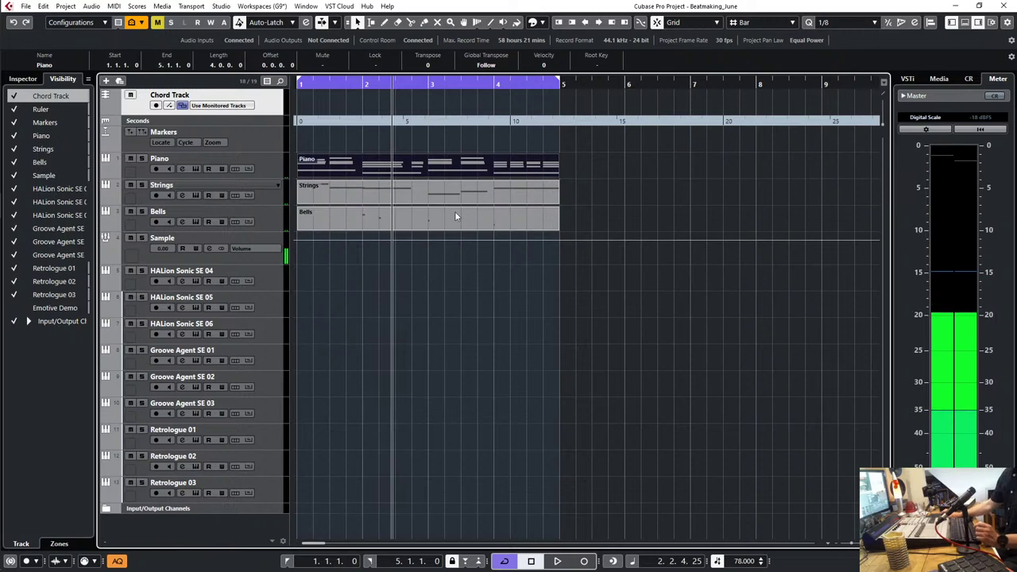
Step: Export the Stereo Out mixdown as sample_live in 16-bit Wave and import it as an audio track, copied to the project folder
click(26, 6)
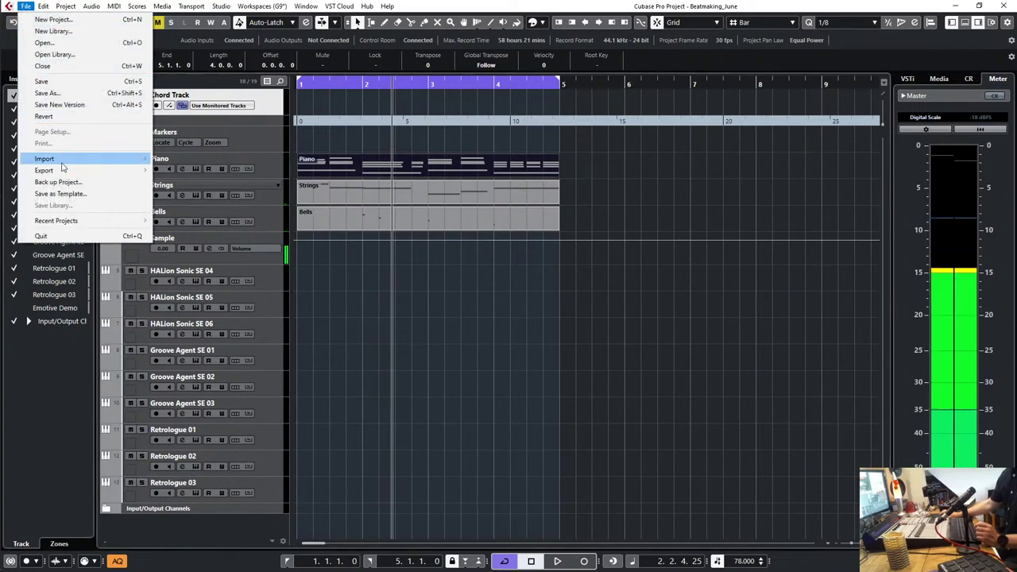
mouse_move(72, 170)
click(190, 170)
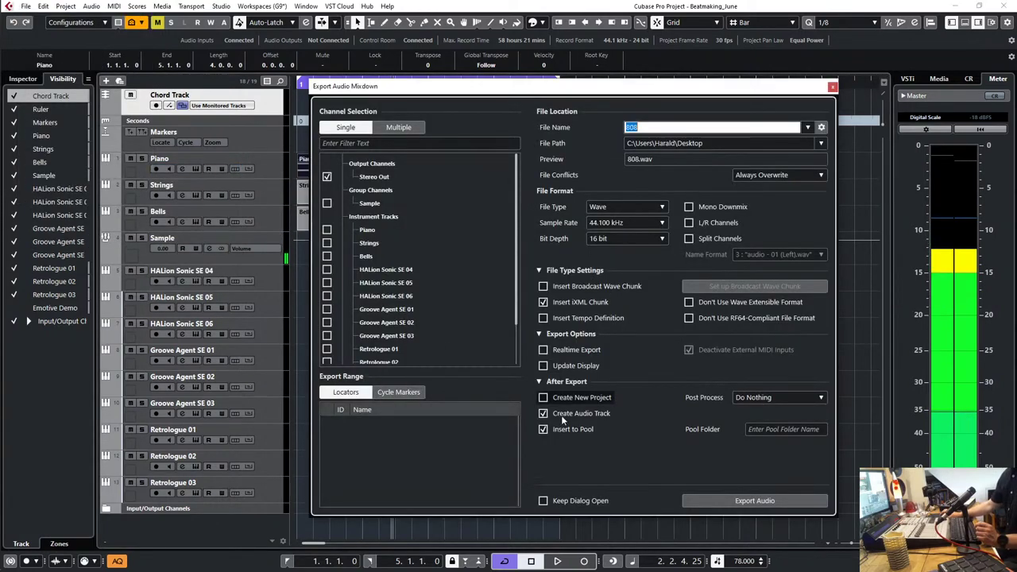
text(sam)
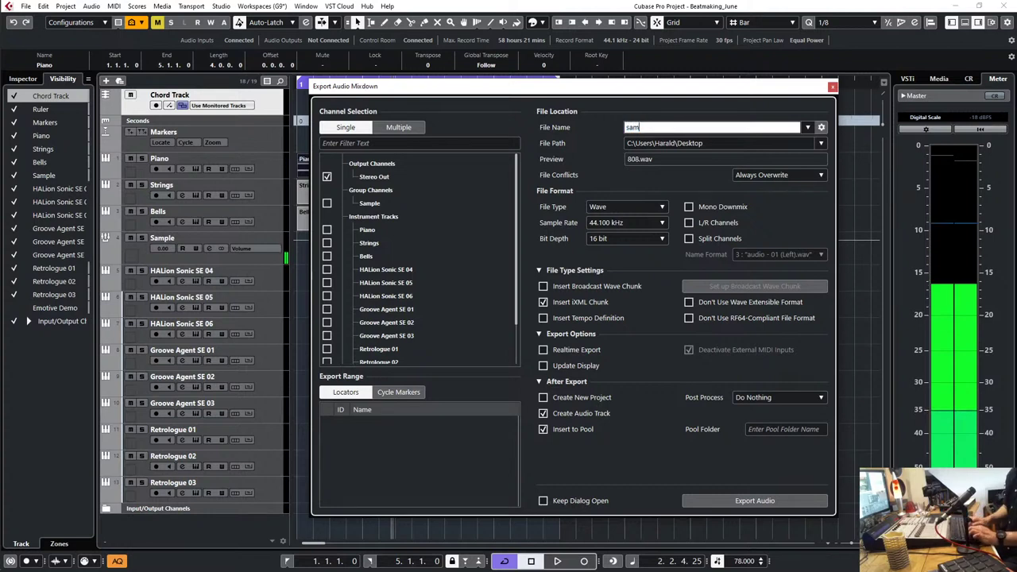
text(ple_live)
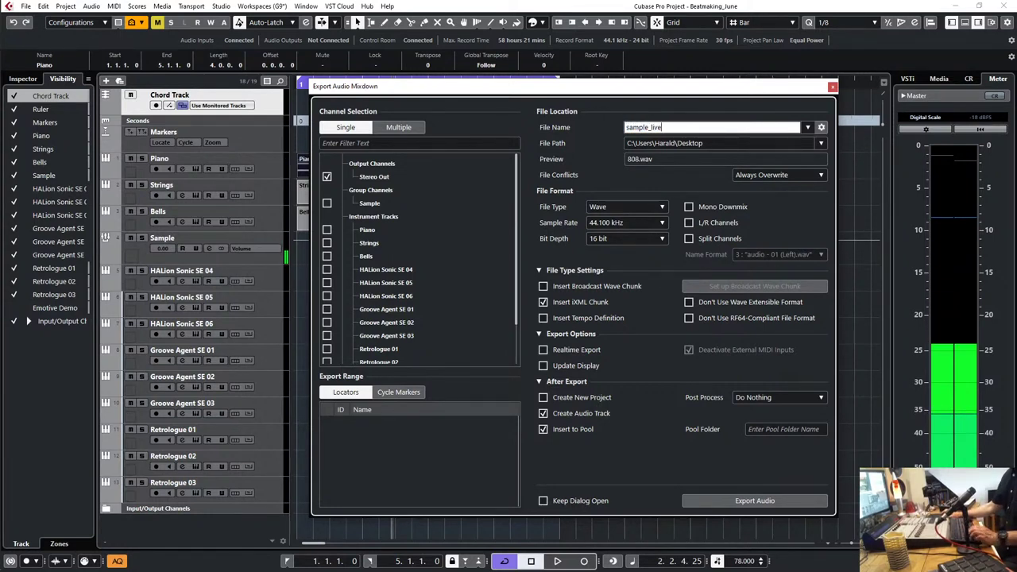
key(Return)
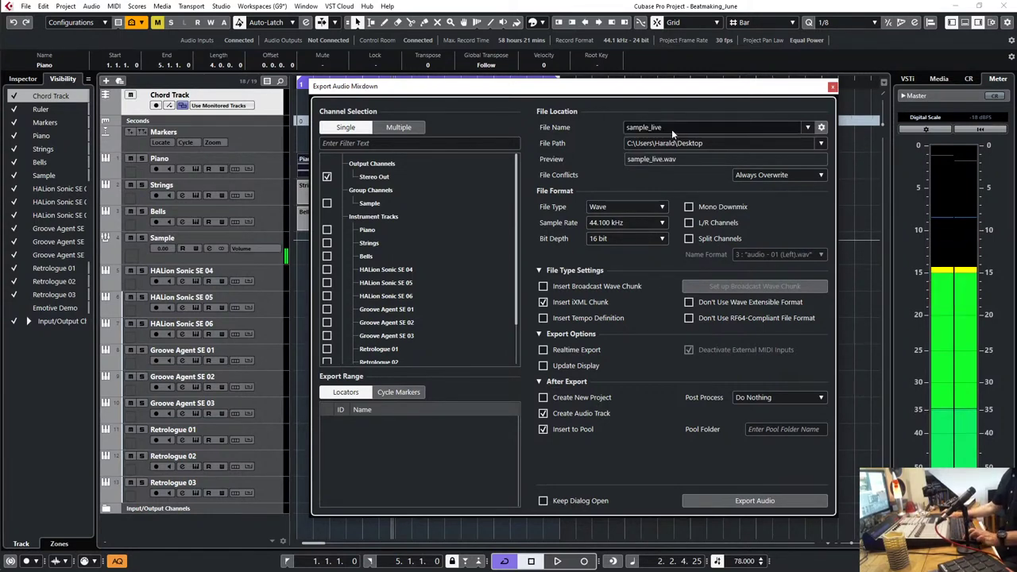
click(754, 500)
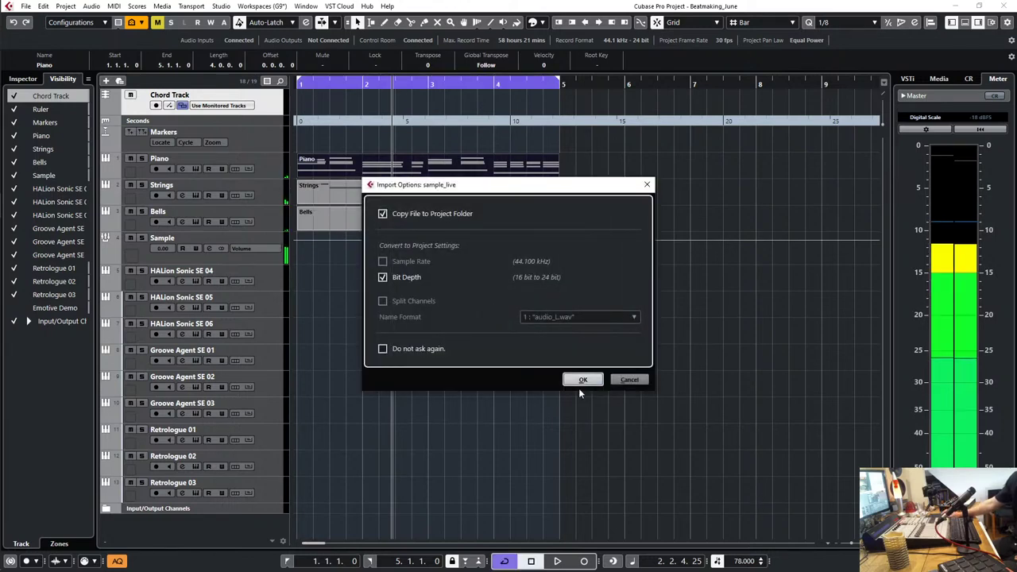
click(582, 380)
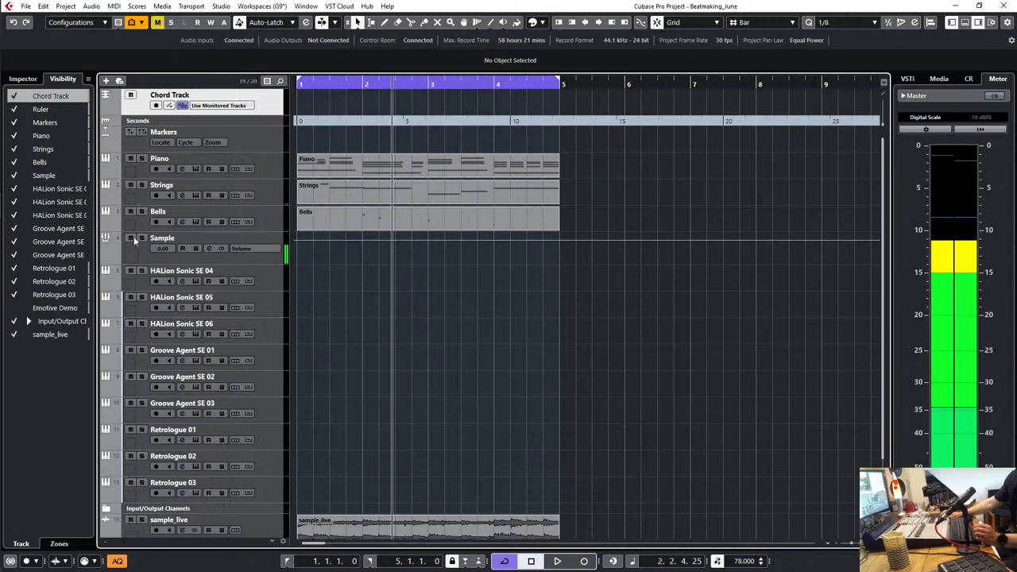
Step: Mute the Piano, Strings, Bells and Sample tracks and add a folder track named unused above Piano
drag(131, 238, 131, 158)
right_click(264, 148)
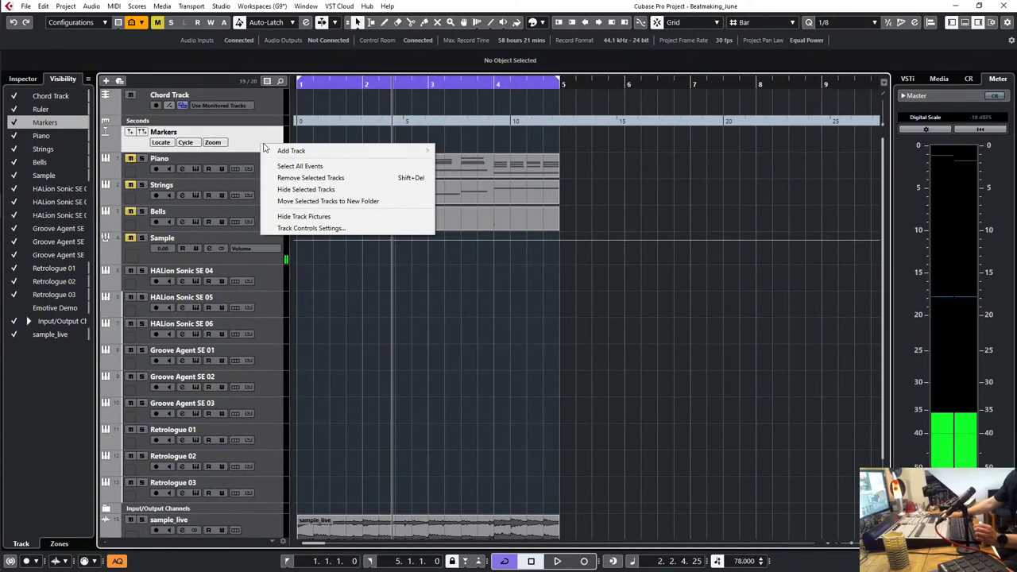
mouse_move(294, 151)
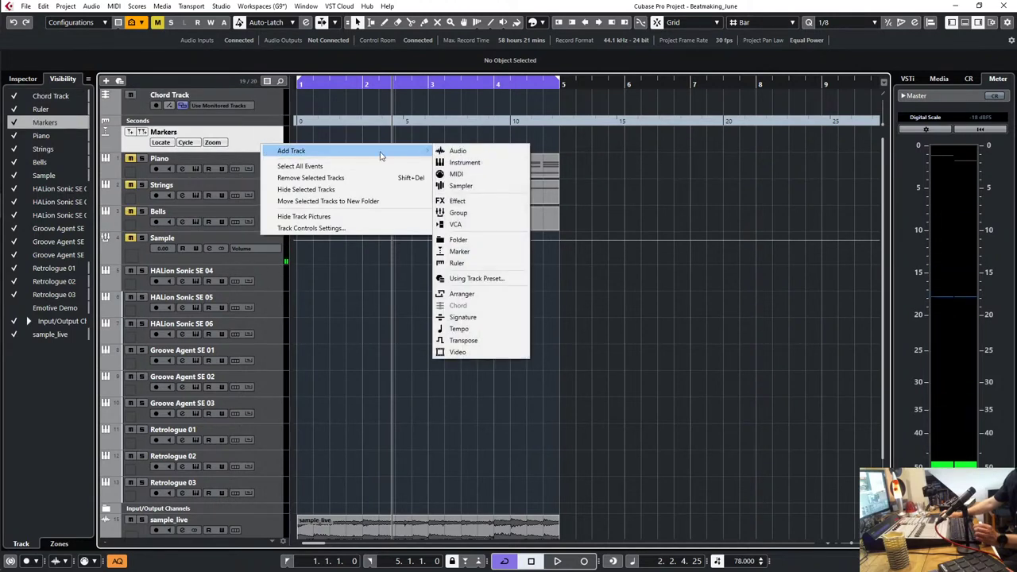
click(466, 240)
text(unu)
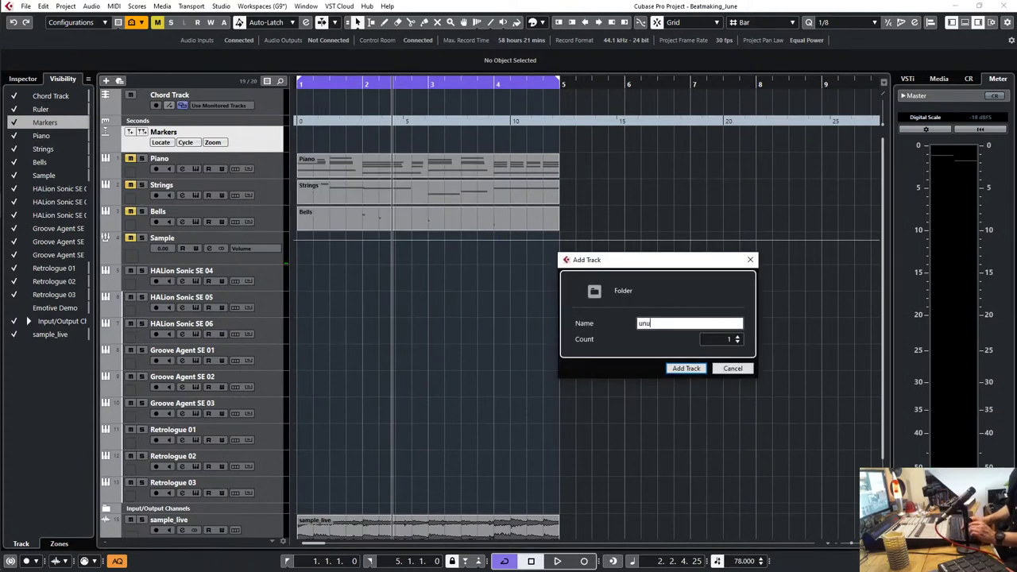
text(sed)
key(Return)
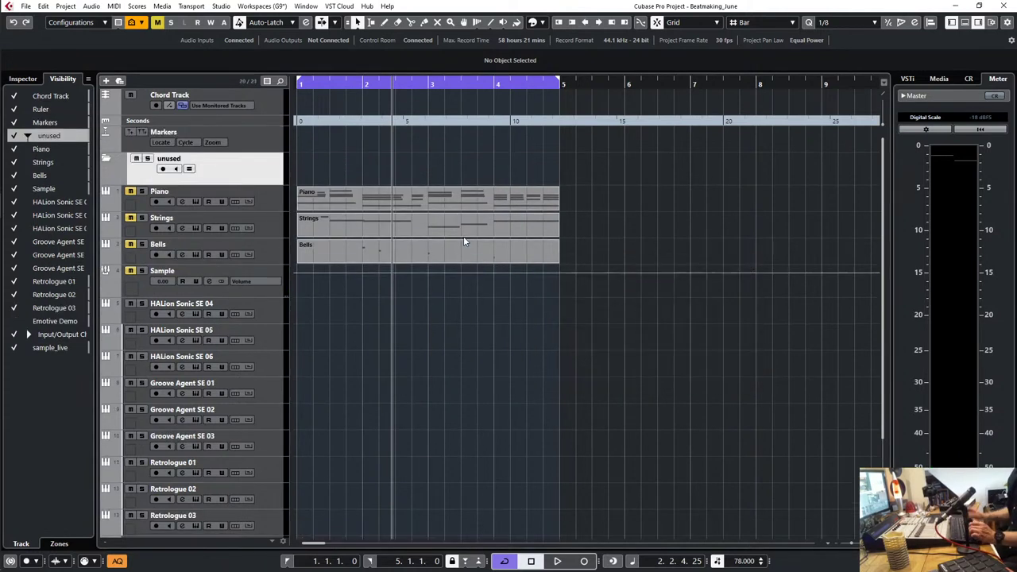
Step: Move the Piano, Strings, Bells and Sample tracks into the unused folder, then collapse and mute the folder
click(253, 209)
shift+click(261, 287)
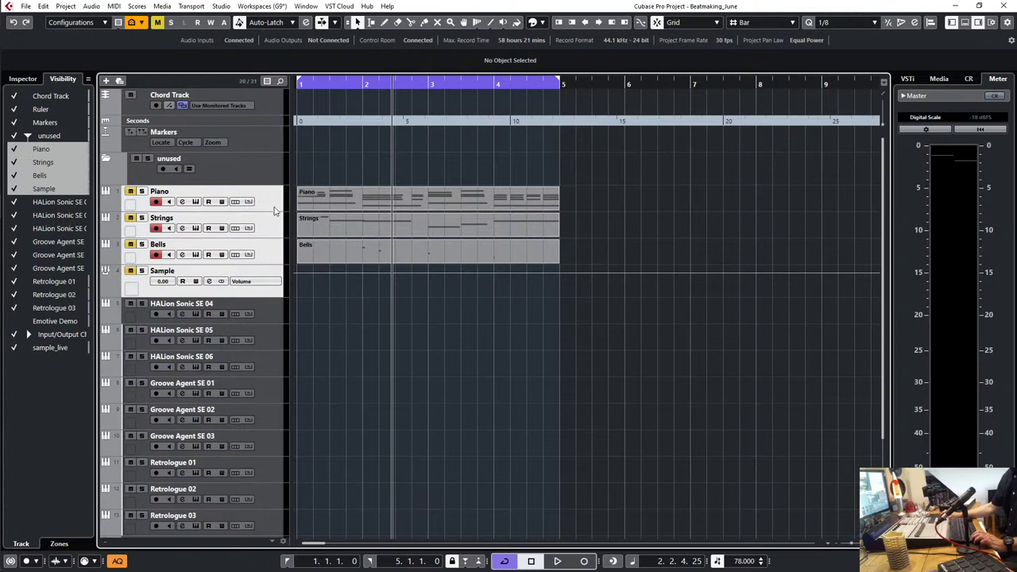
drag(265, 174, 262, 175)
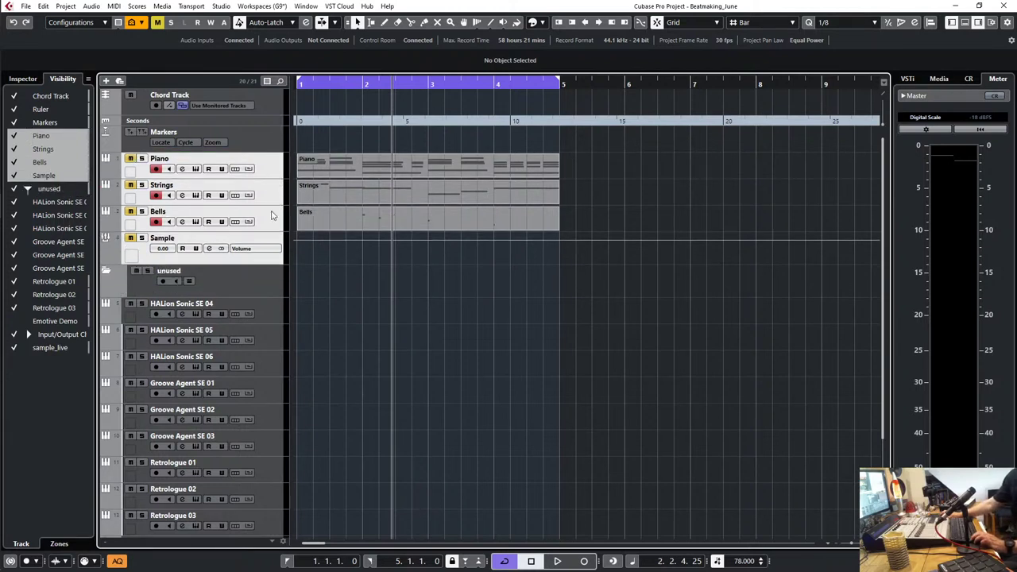
drag(275, 171, 182, 284)
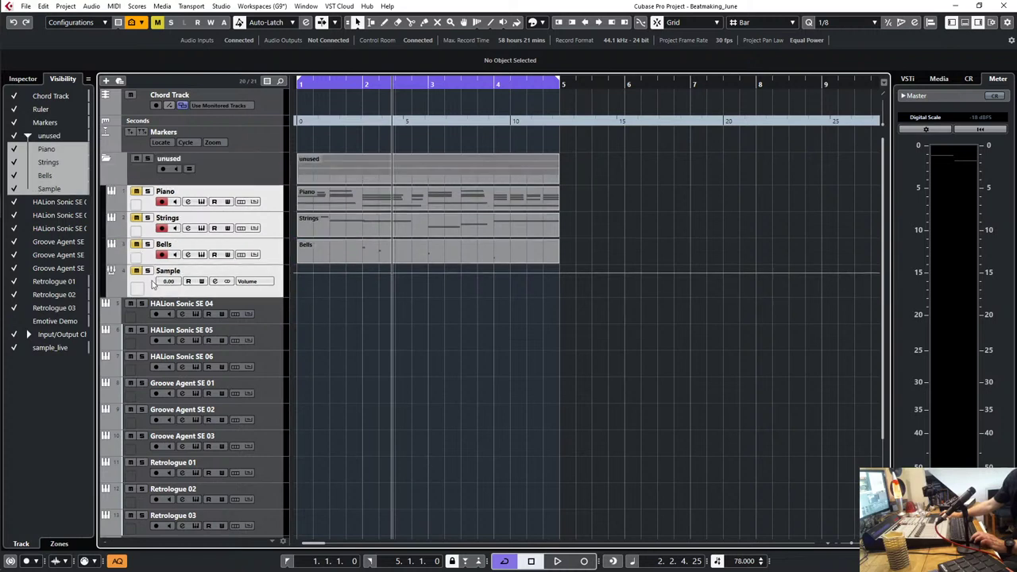
click(106, 161)
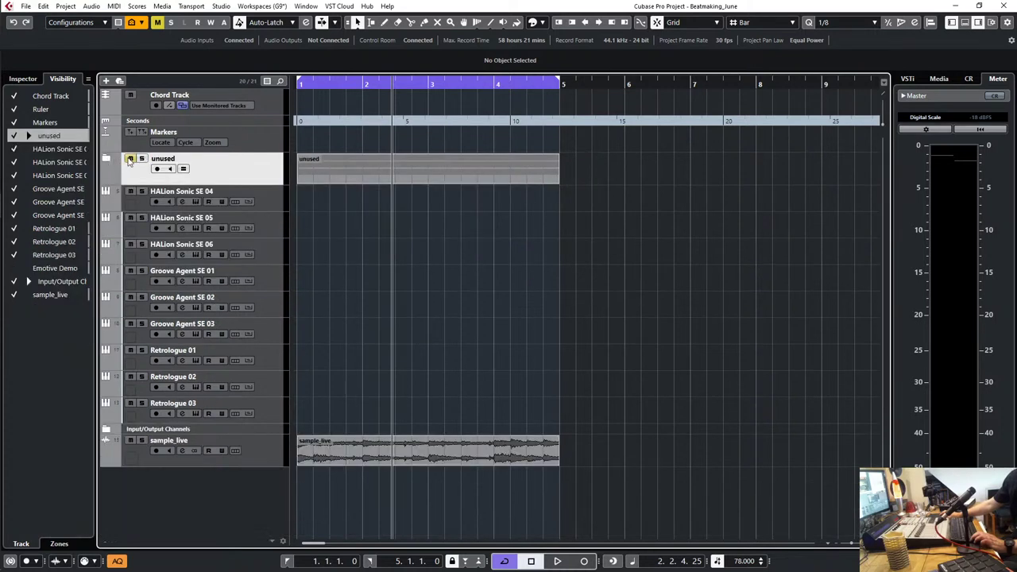
Step: Move the sample_live track directly below the unused folder and play it from the project start
drag(251, 449, 253, 194)
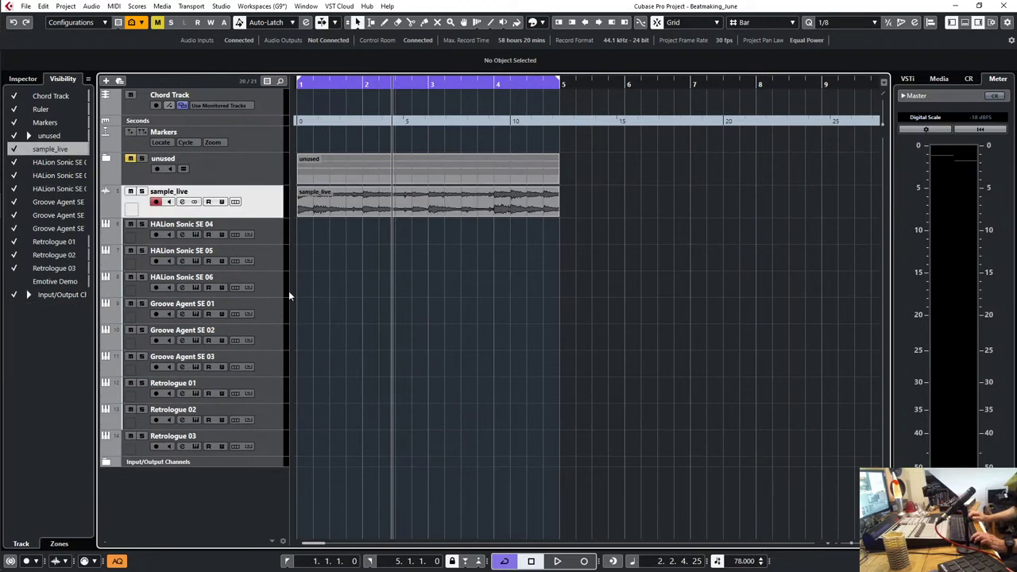
key(Home)
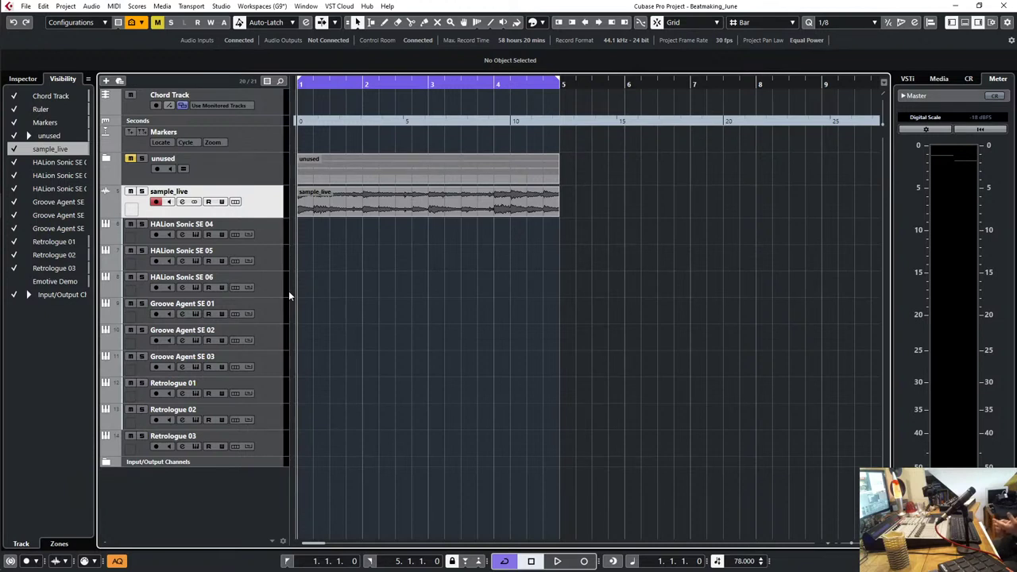
key(space)
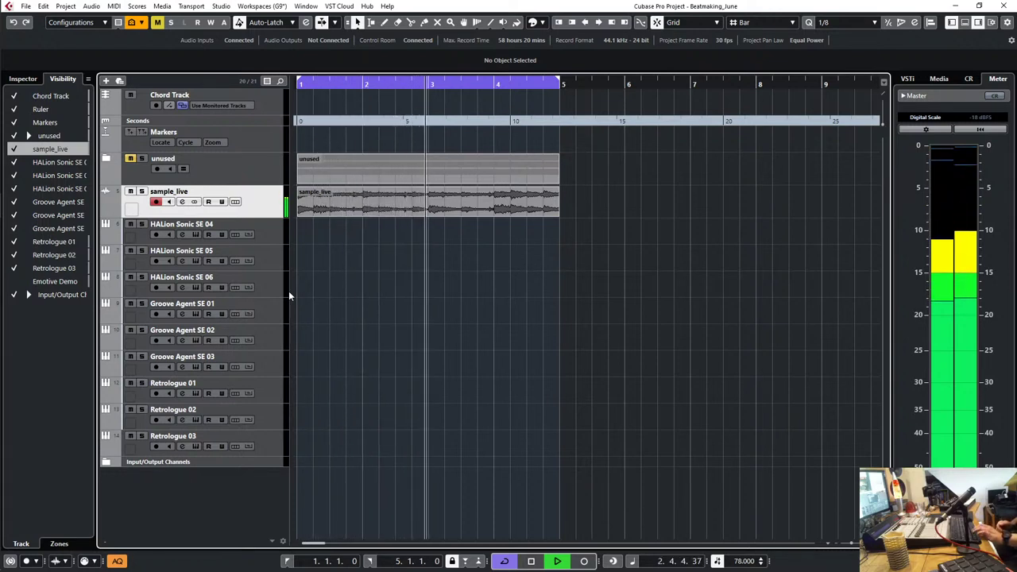
key(space)
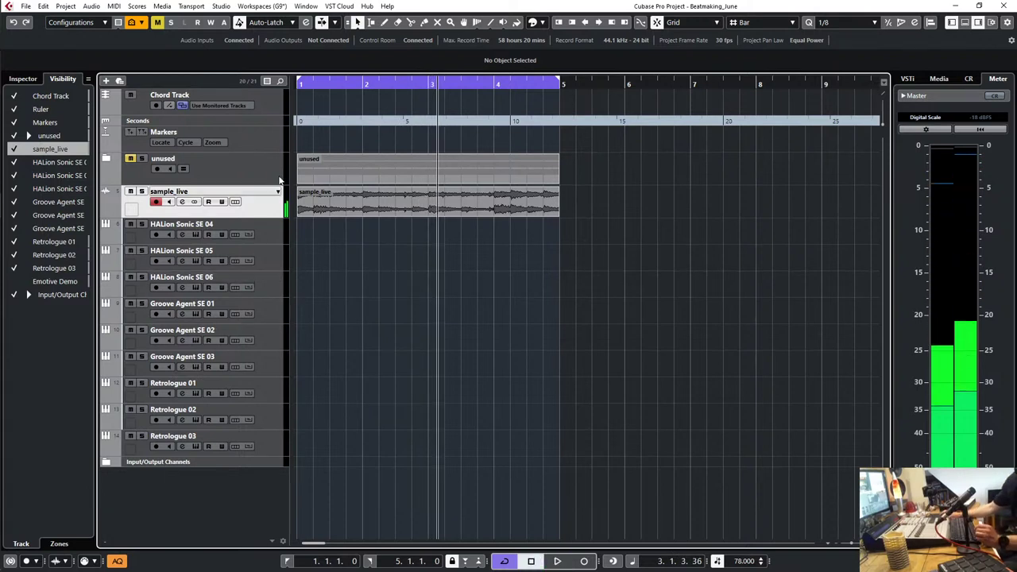
Step: Rename the Groove Agent SE 01 track as sample
click(222, 305)
double_click(222, 303)
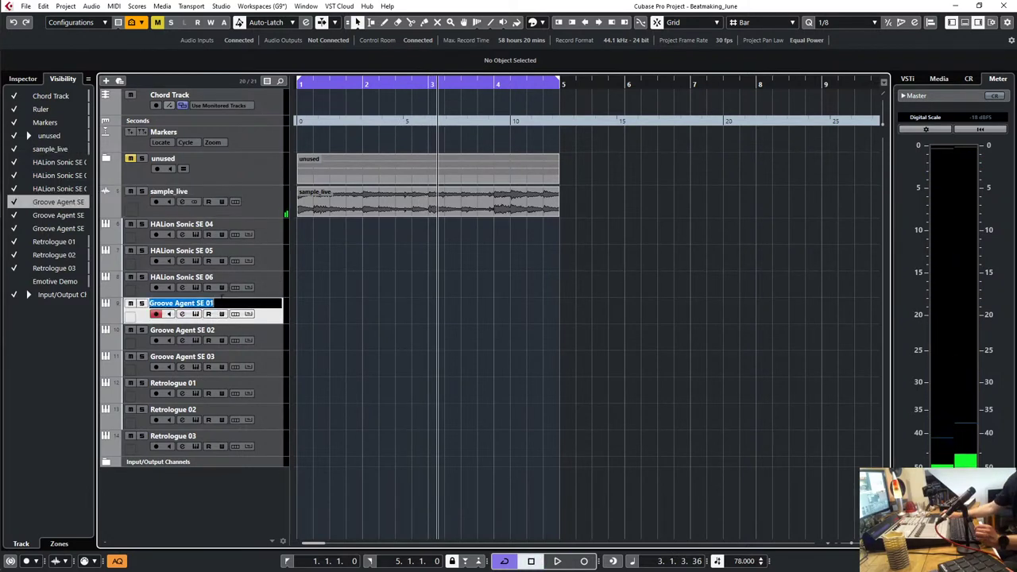
text(sample)
key(Return)
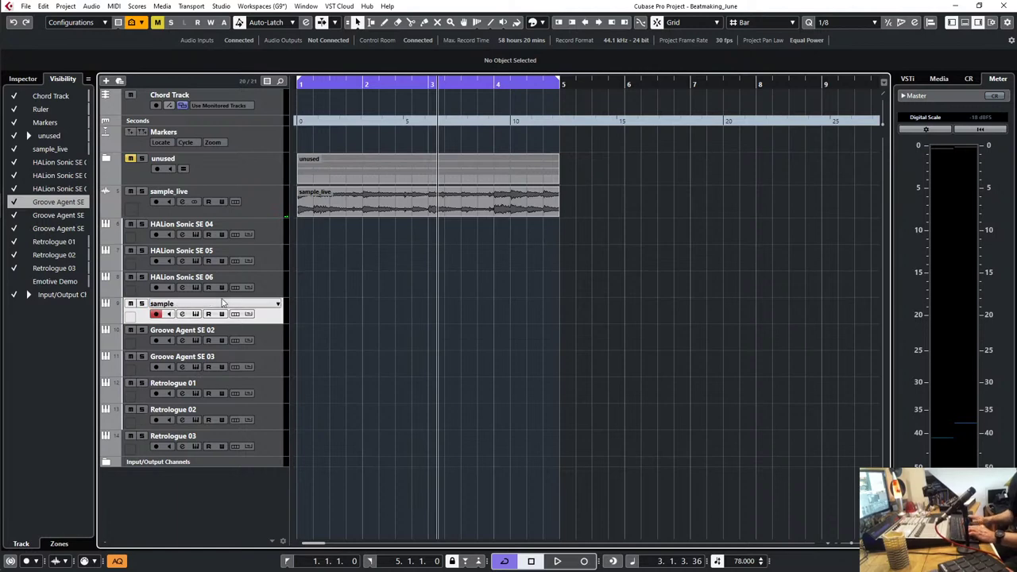
Step: Open Groove Agent SE on the sample track, load the sample_live event onto pad C1 and audition the pad
click(24, 79)
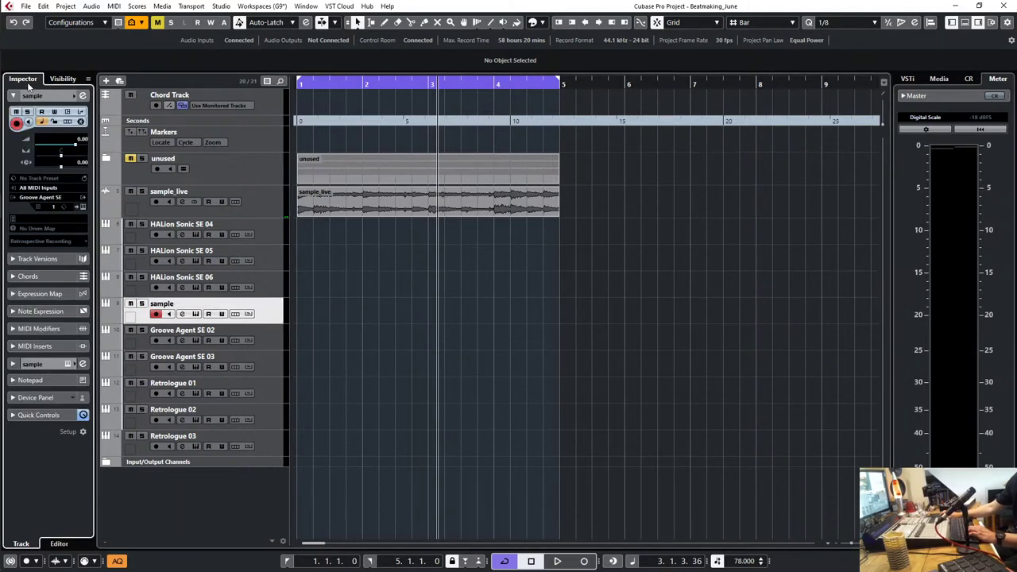
click(82, 206)
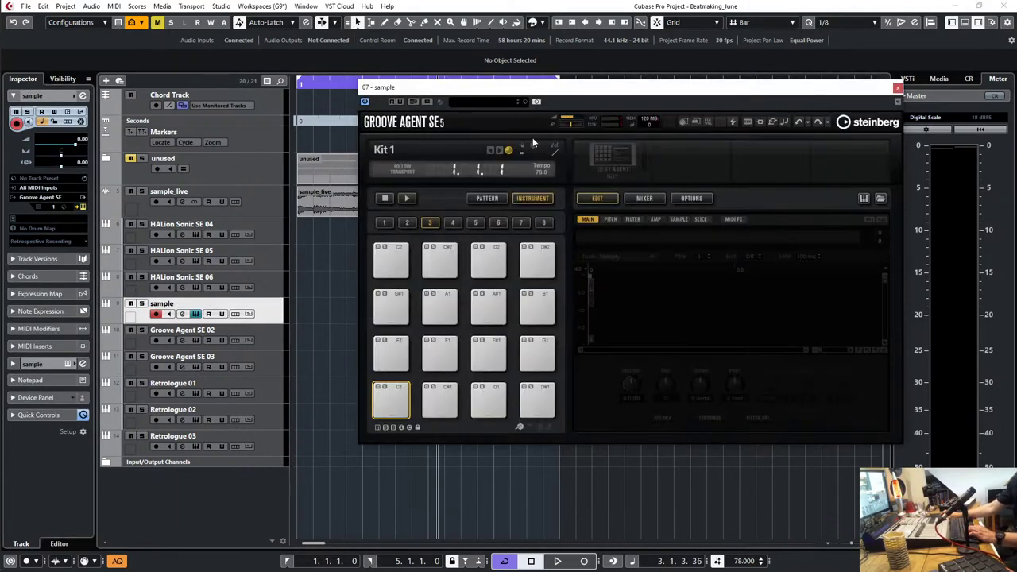
drag(571, 87, 690, 135)
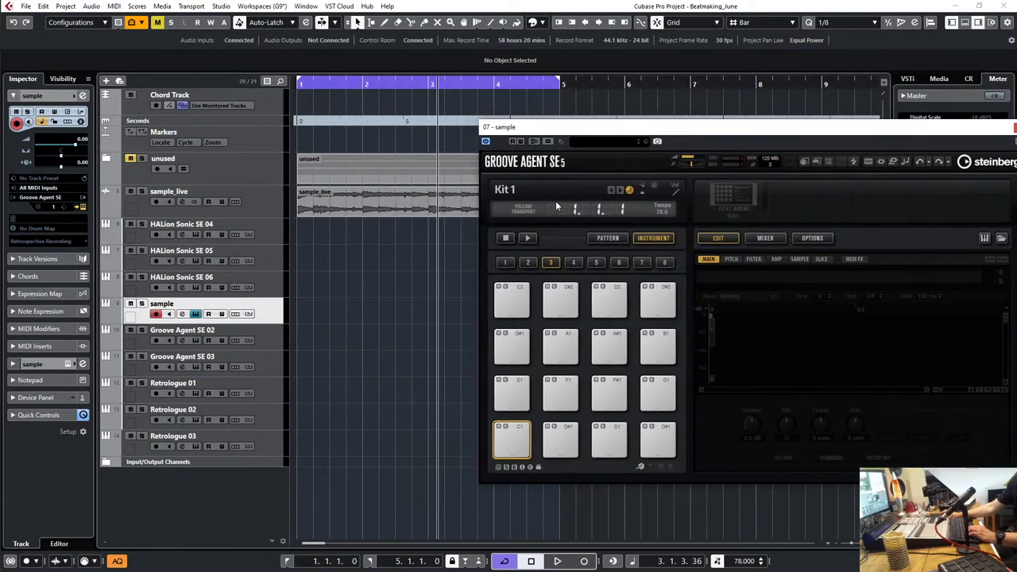
drag(384, 205, 517, 433)
click(517, 449)
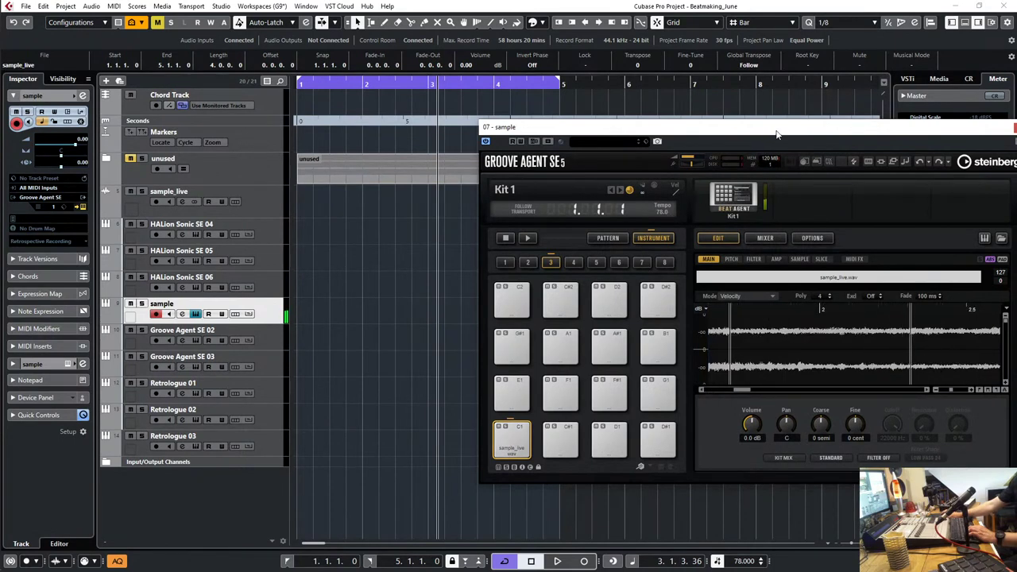
drag(778, 134, 597, 134)
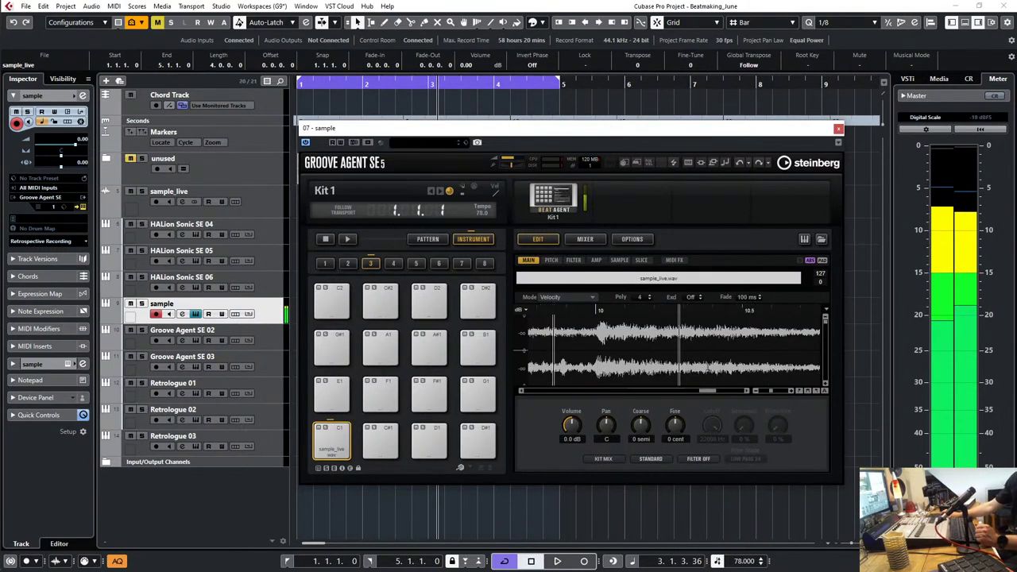
Step: Set the sample_live pad's playback quality to Turntable and close Groove Agent SE
click(656, 465)
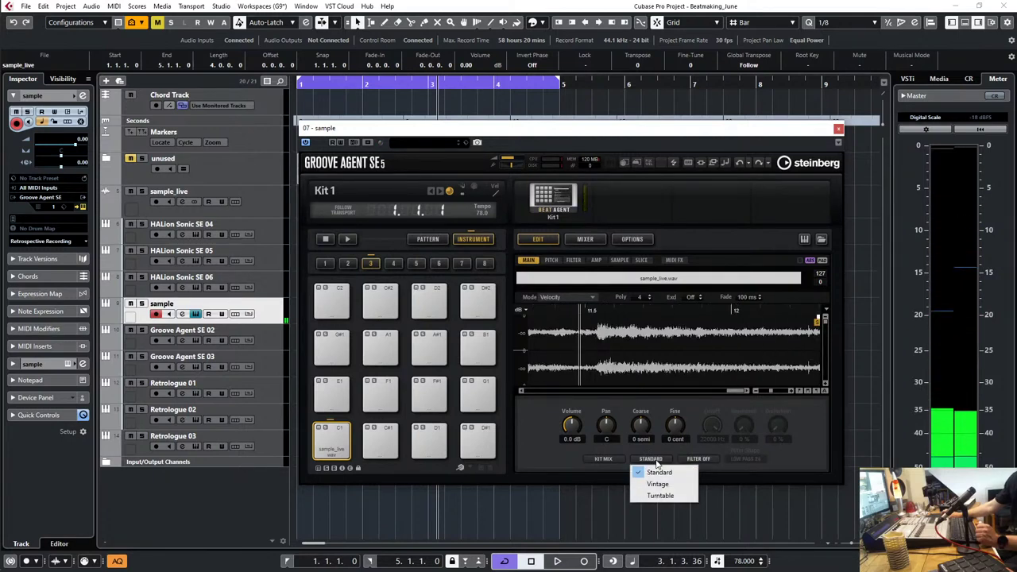
click(662, 495)
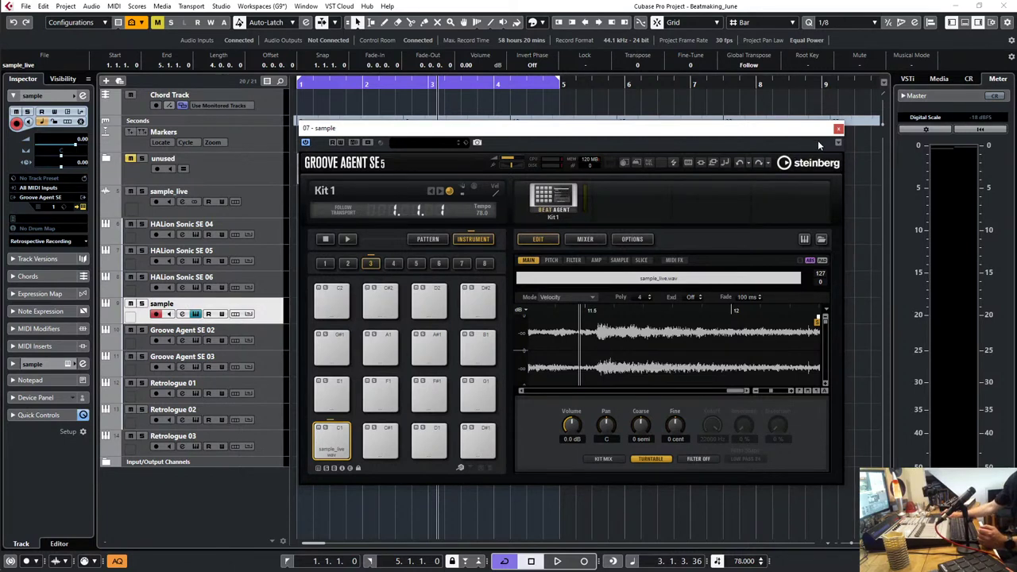
click(837, 129)
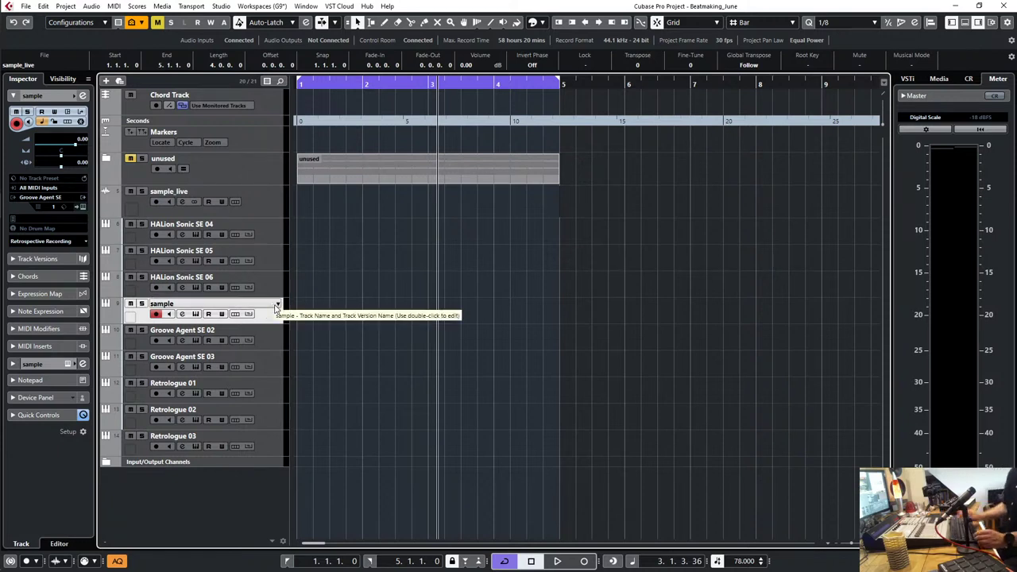
Step: Undo the removal of the sample_live event and the Groove Agent track's renaming, and select the sample_live track
key(ctrl+z)
key(ctrl+z)
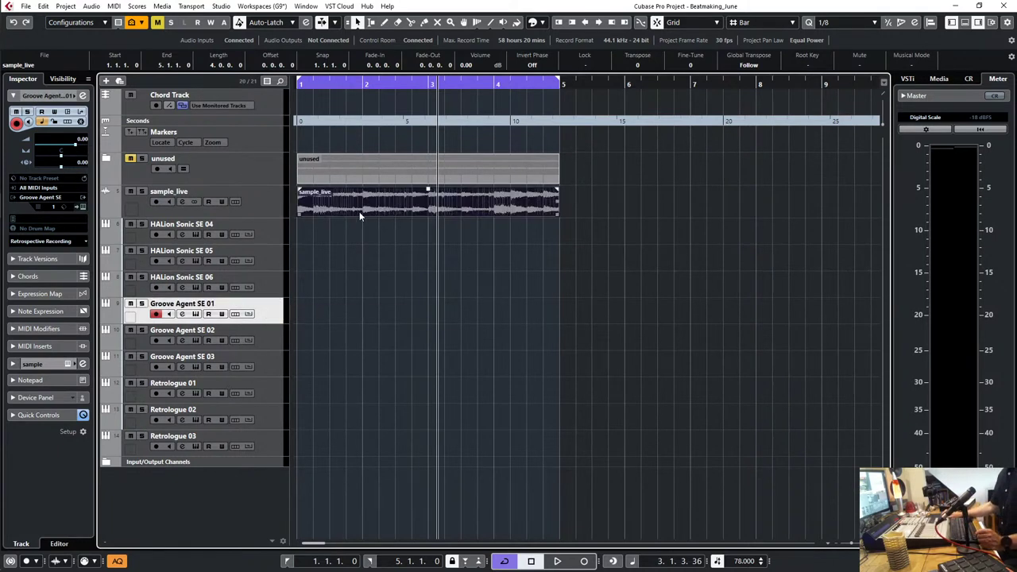
click(263, 201)
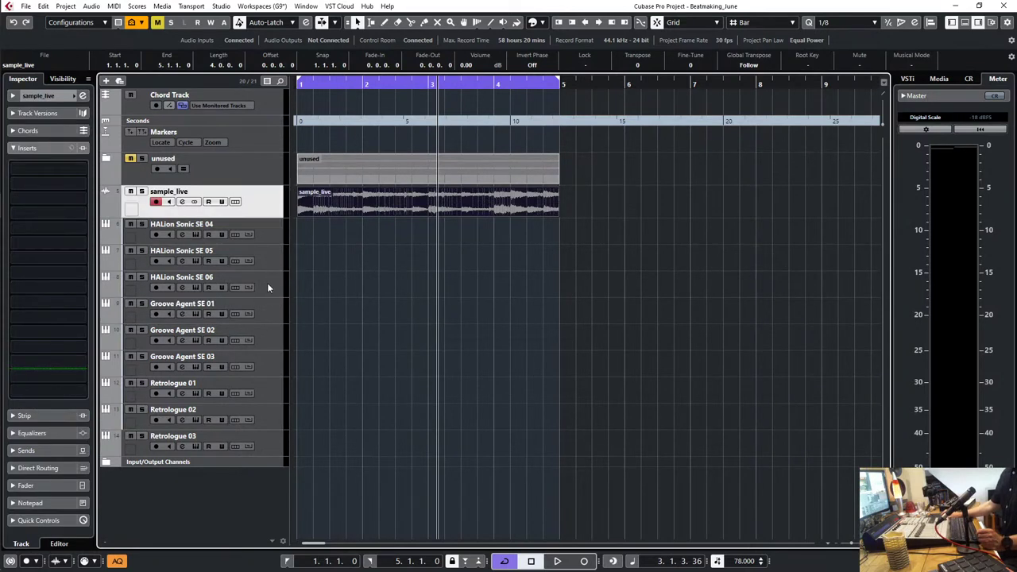
Step: Name the first Groove Agent track sample again
double_click(225, 302)
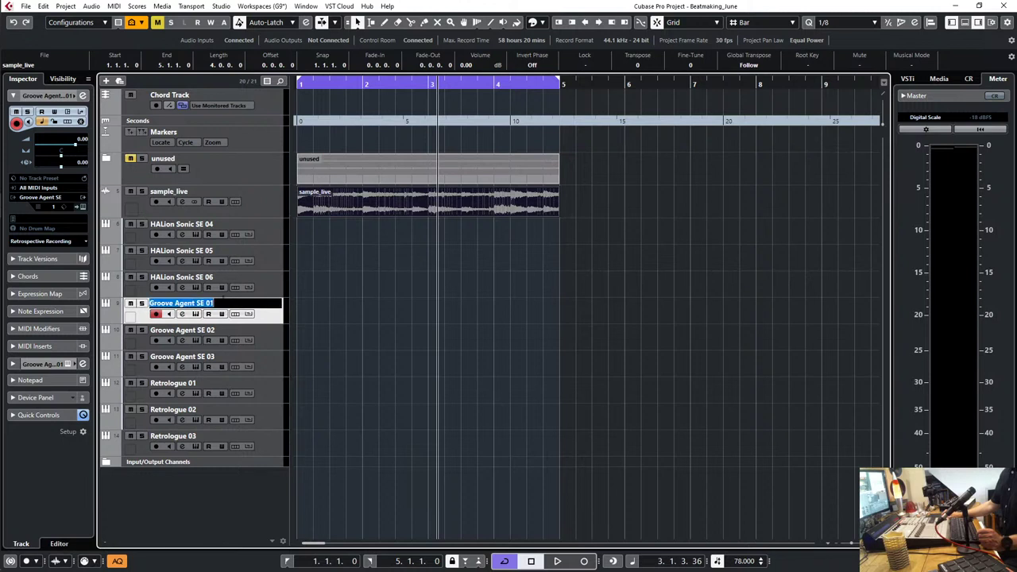
text(sampo)
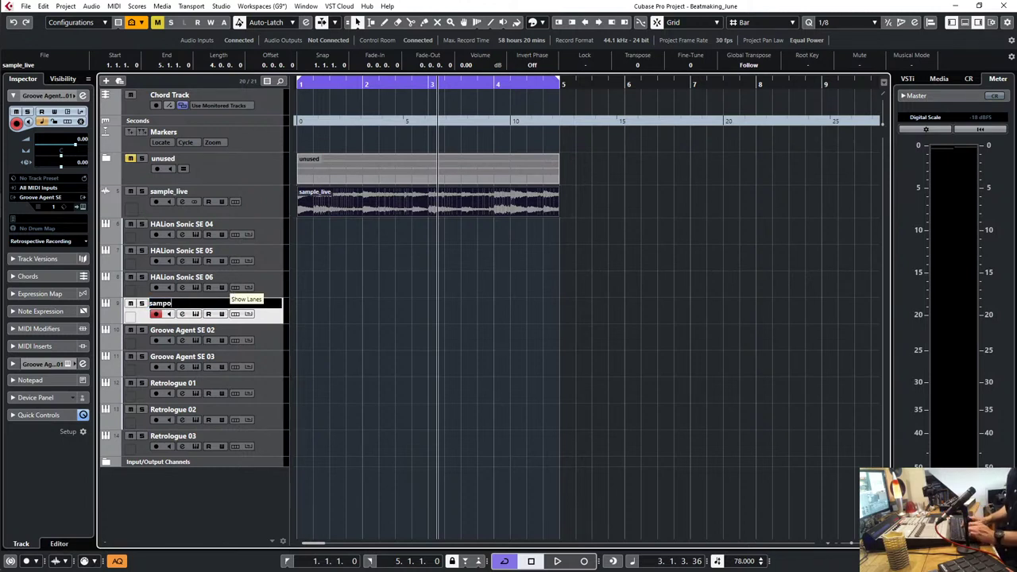
text(le)
key(BackSpace)
key(BackSpace)
key(BackSpace)
text(le)
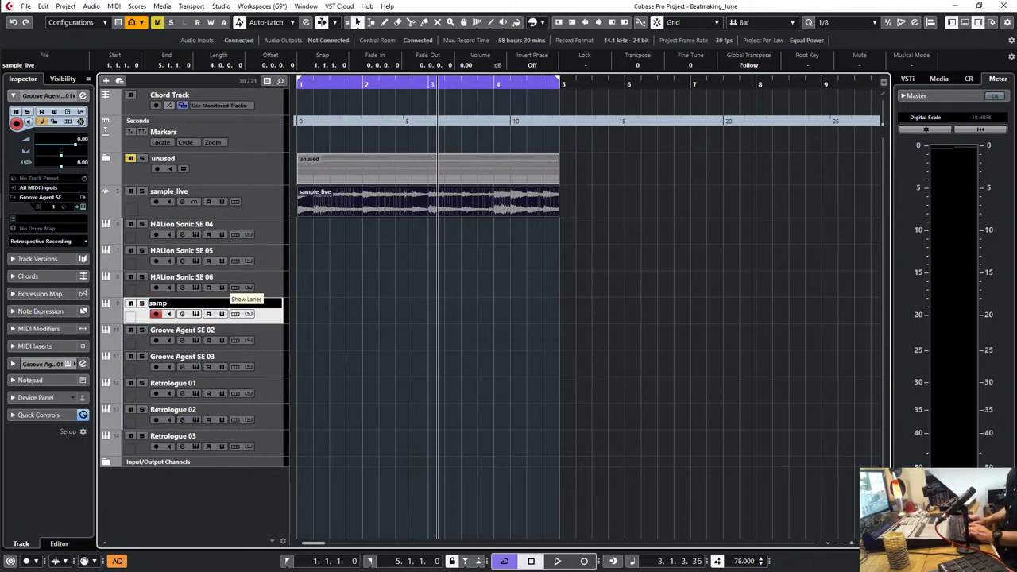
key(Return)
Step: Reopen the sample track's Groove Agent SE, play the sample_live track briefly beside it and close the instrument window
click(196, 314)
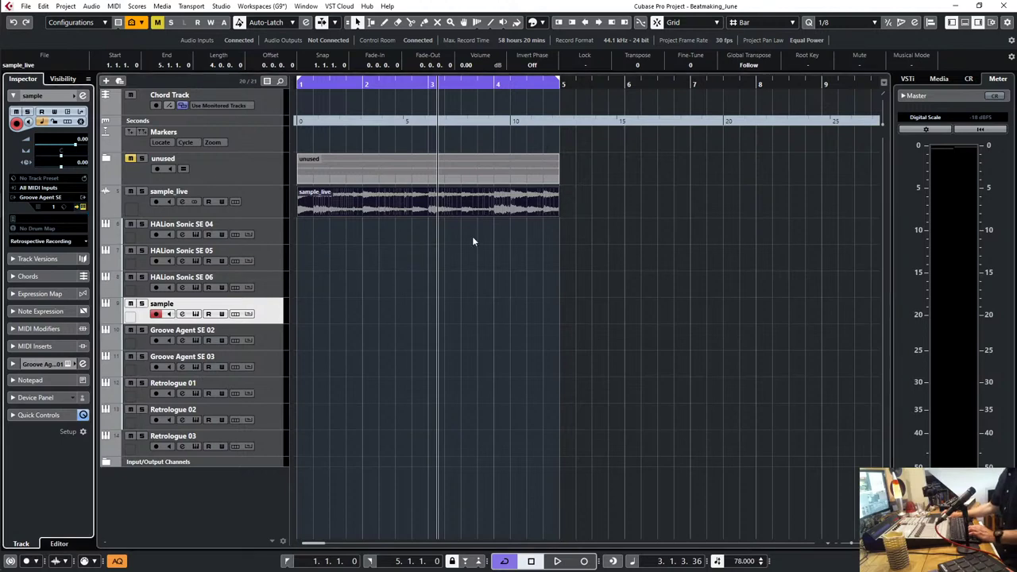
drag(562, 137, 777, 139)
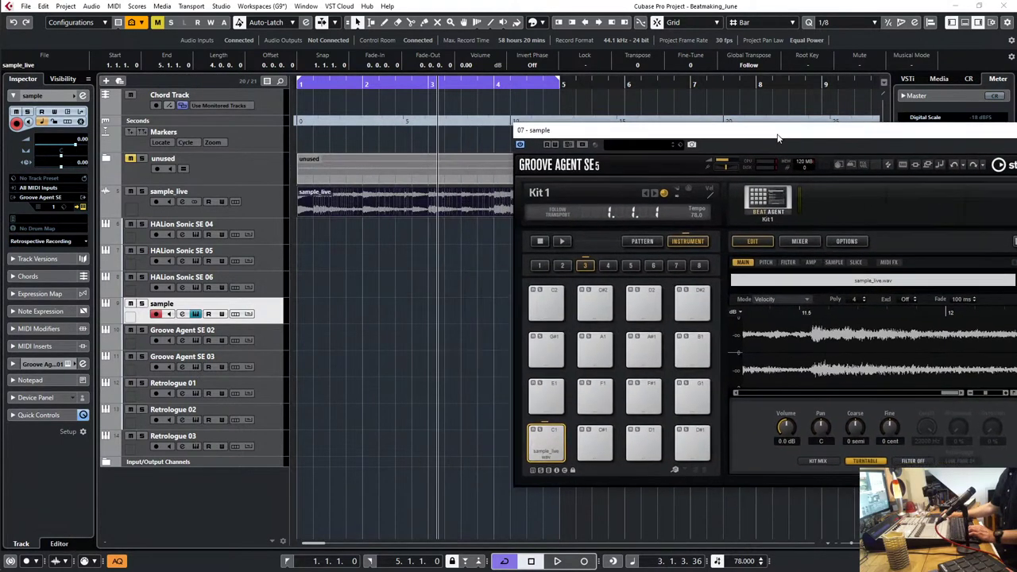
click(274, 208)
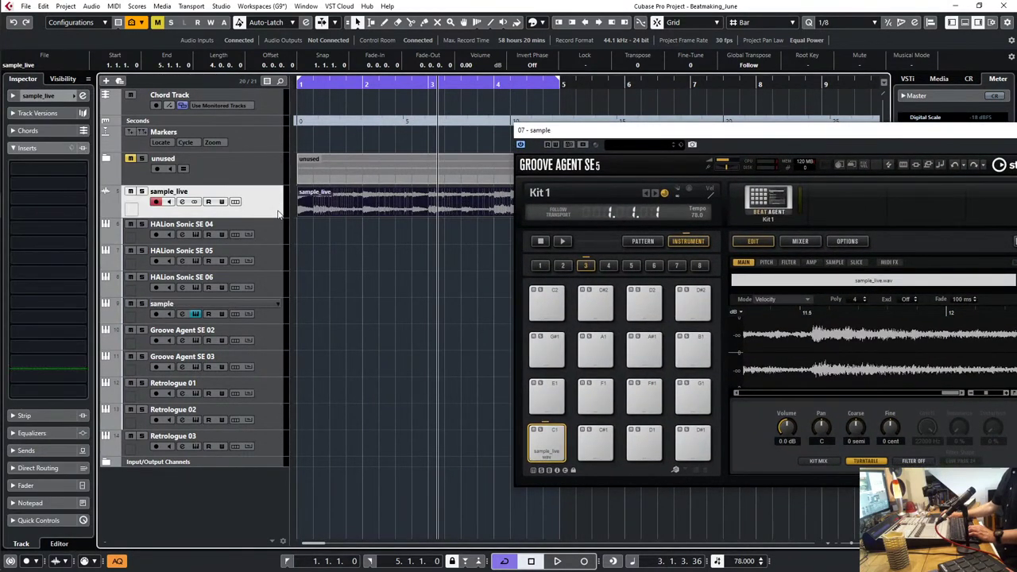
key(space)
key(space)
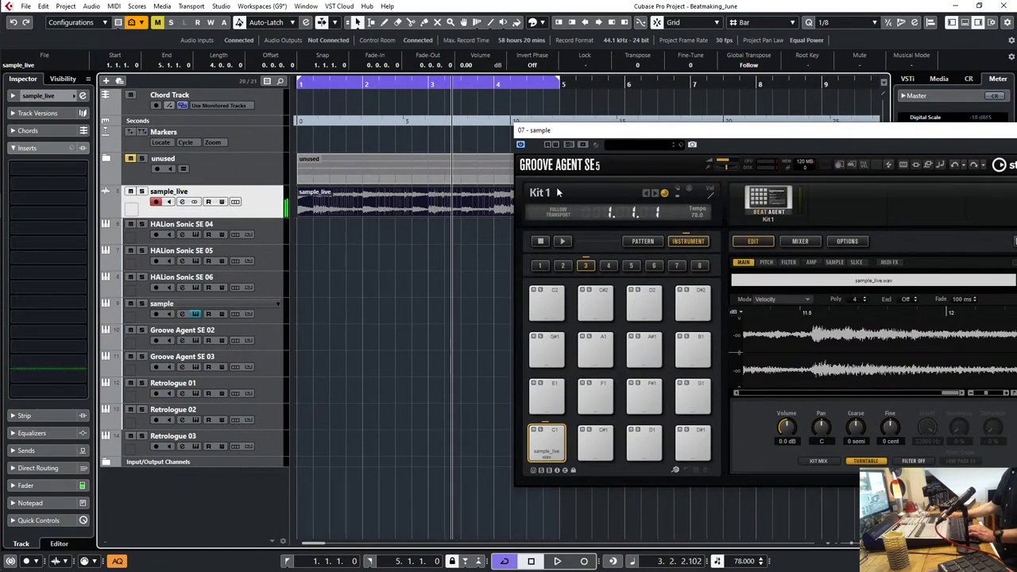
drag(642, 139, 485, 248)
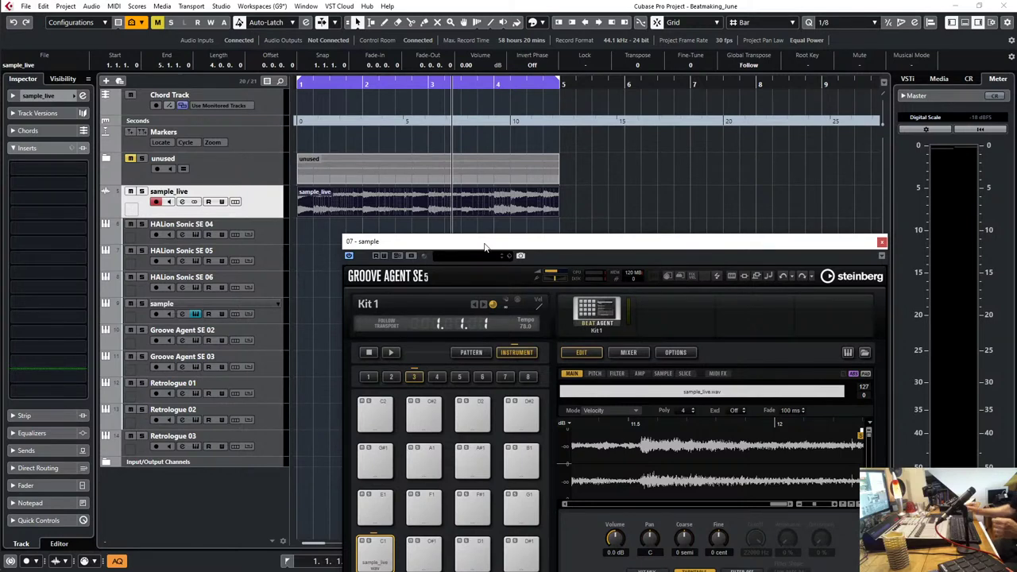
drag(630, 246, 666, 238)
click(919, 237)
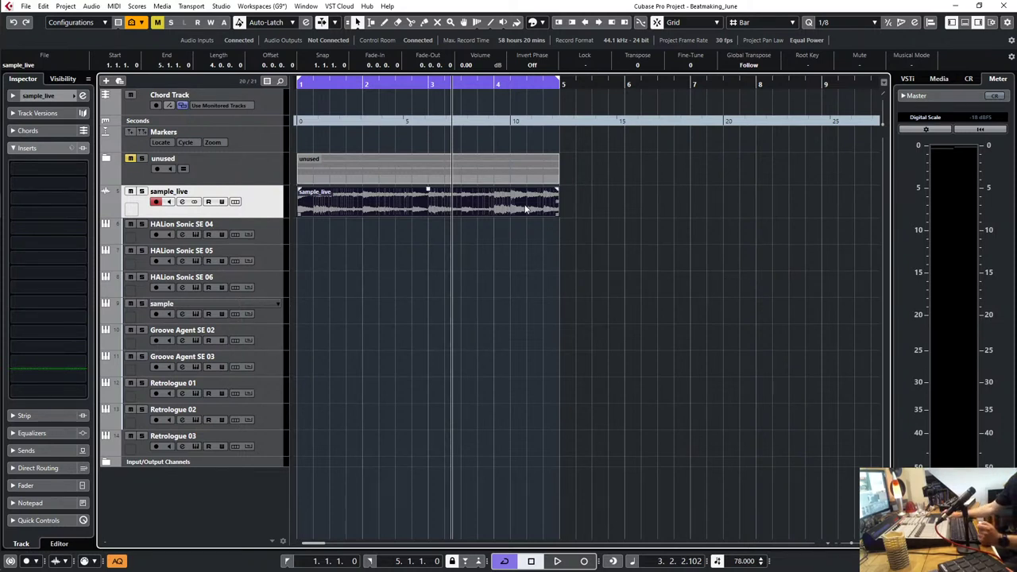
Step: Duplicate the sample_live track with its audio event
right_click(275, 214)
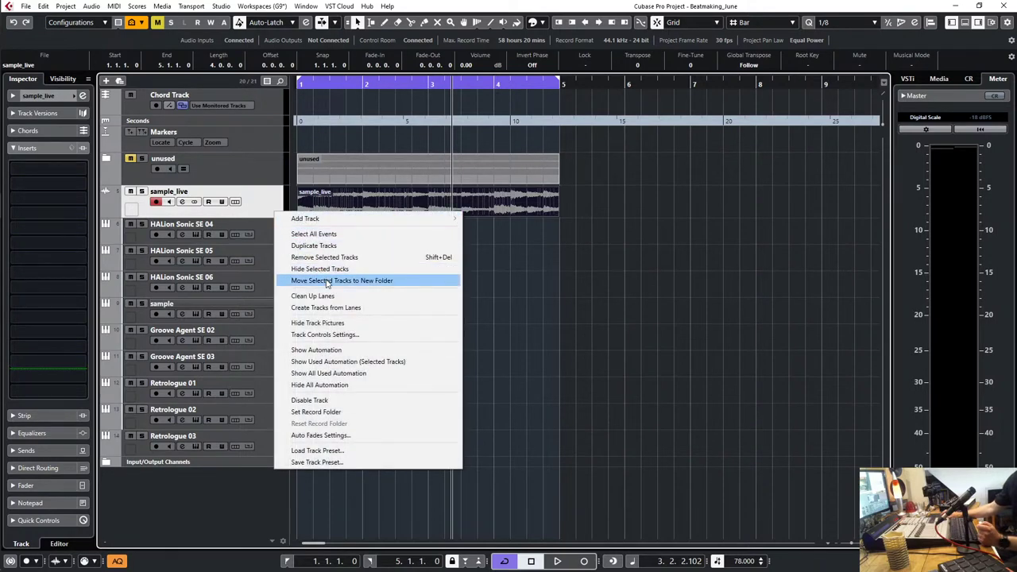
click(337, 246)
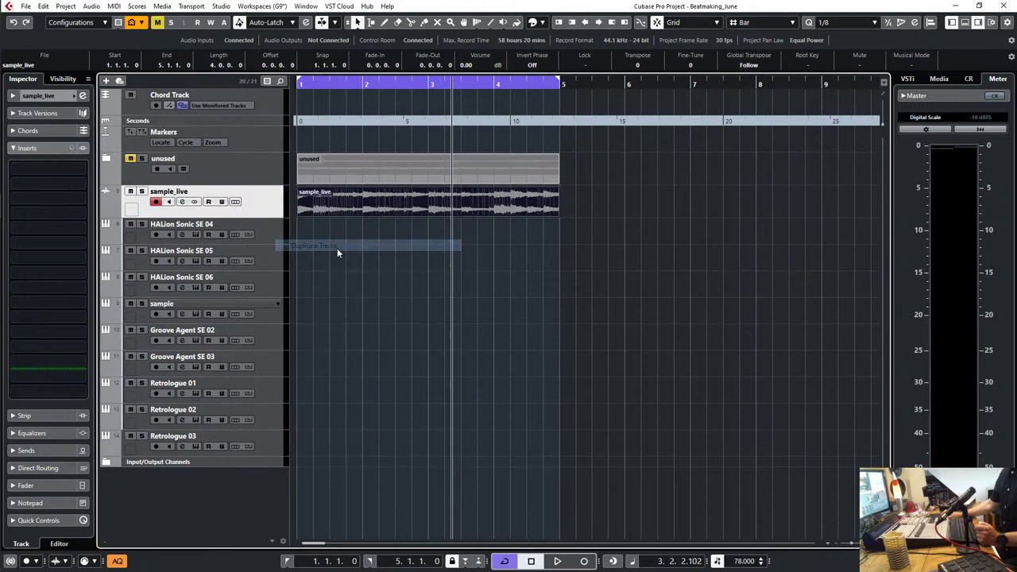
click(350, 243)
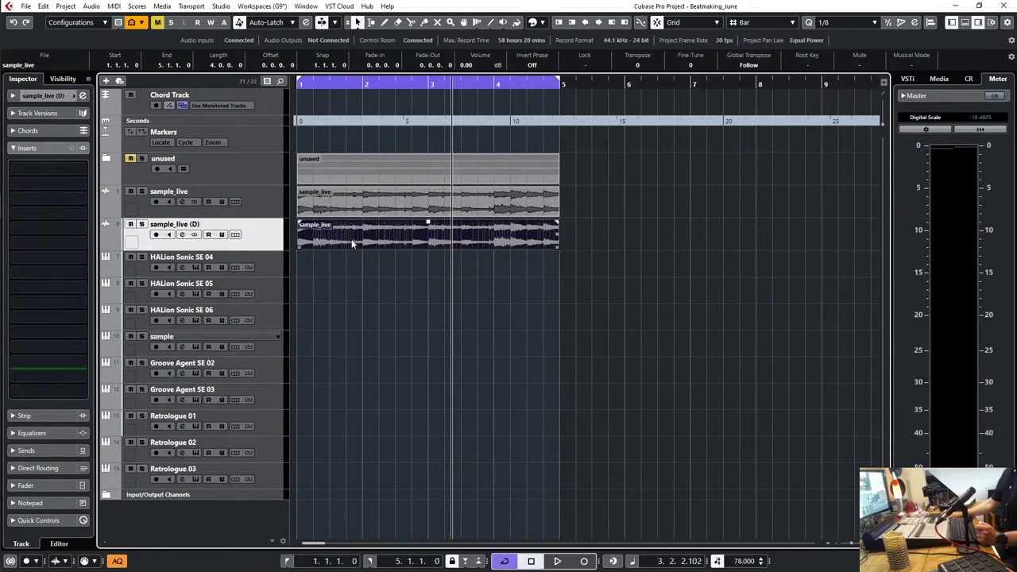
Step: Time-stretch the duplicated sample_live event as a new version, using the élastique efficient - Tape algorithm at a ratio of 73.00
click(93, 7)
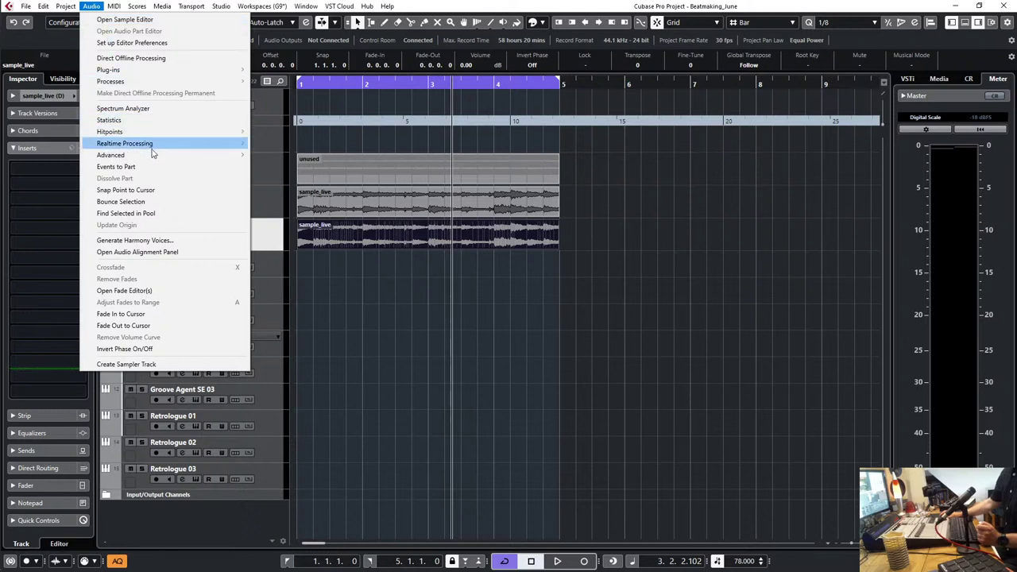
mouse_move(154, 157)
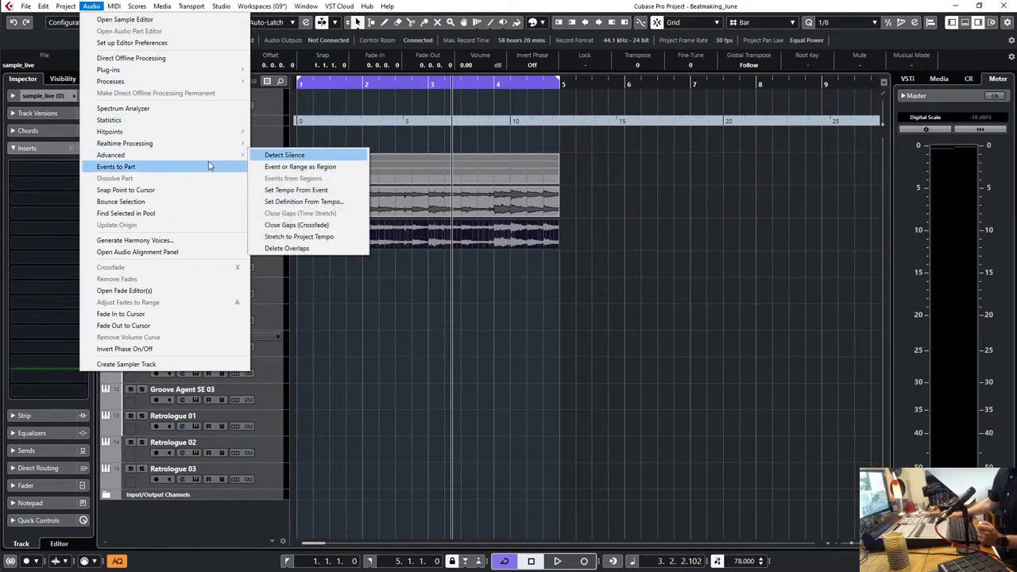
mouse_move(229, 82)
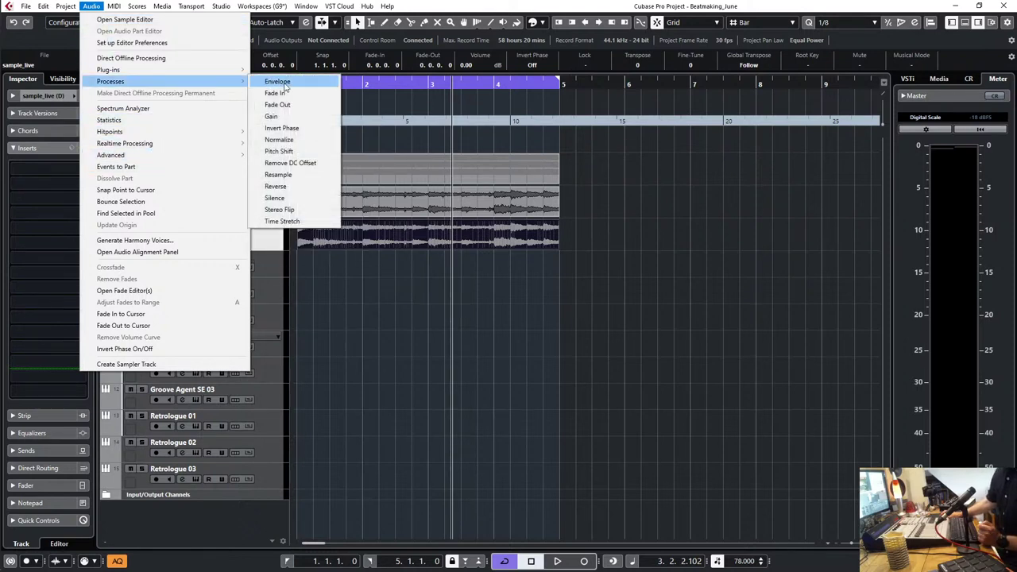
click(294, 223)
click(498, 331)
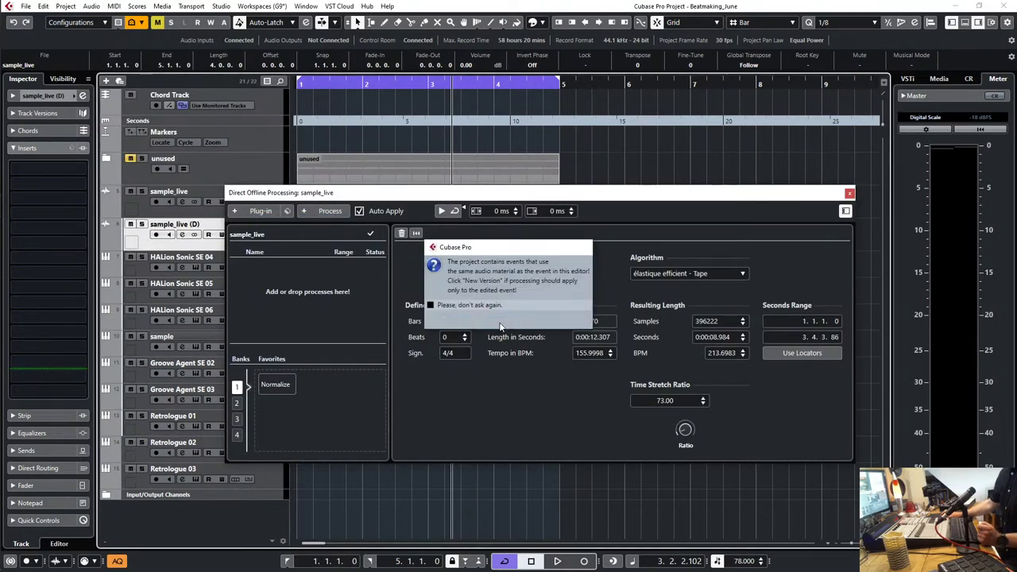
drag(578, 200, 588, 159)
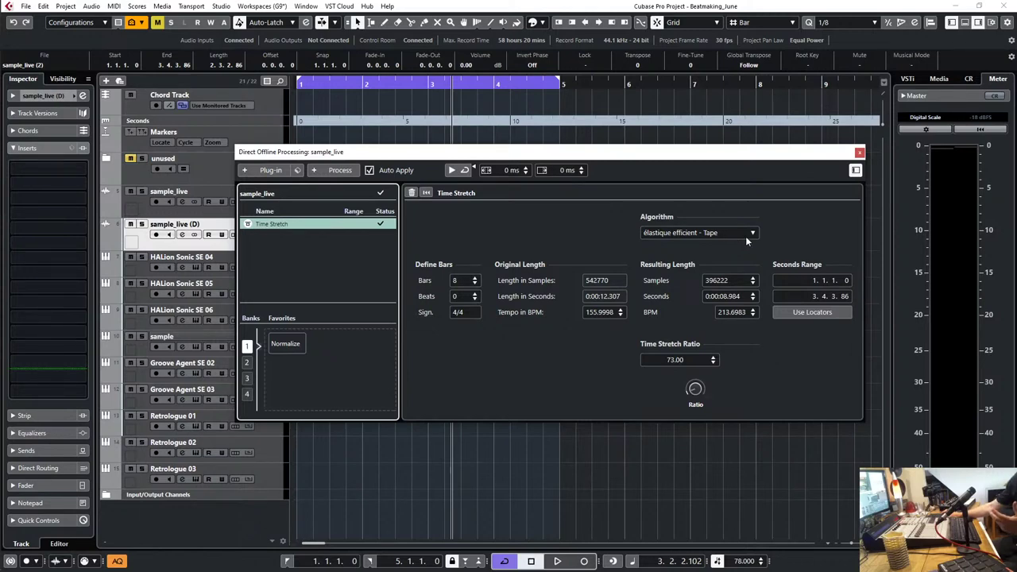
drag(767, 156, 801, 282)
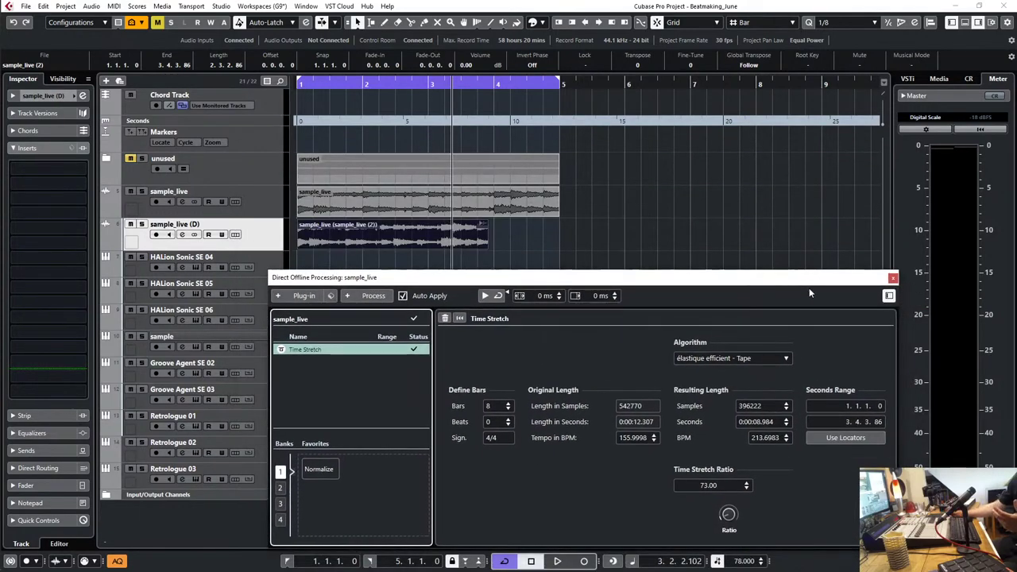
Step: Solo the sample_live (D) track, play the stretched event briefly and close the Direct Offline Processing window
click(141, 224)
key(space)
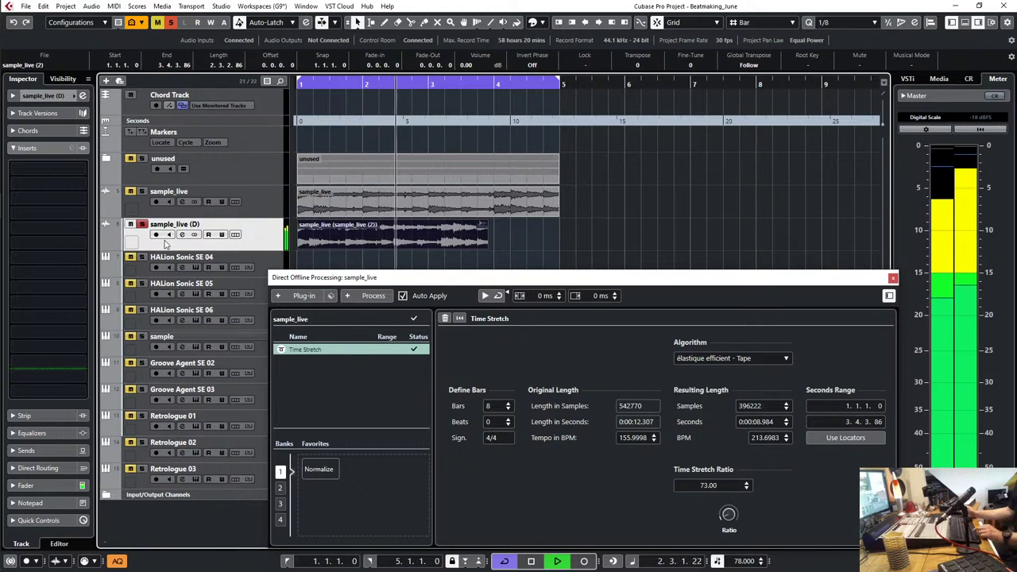
key(space)
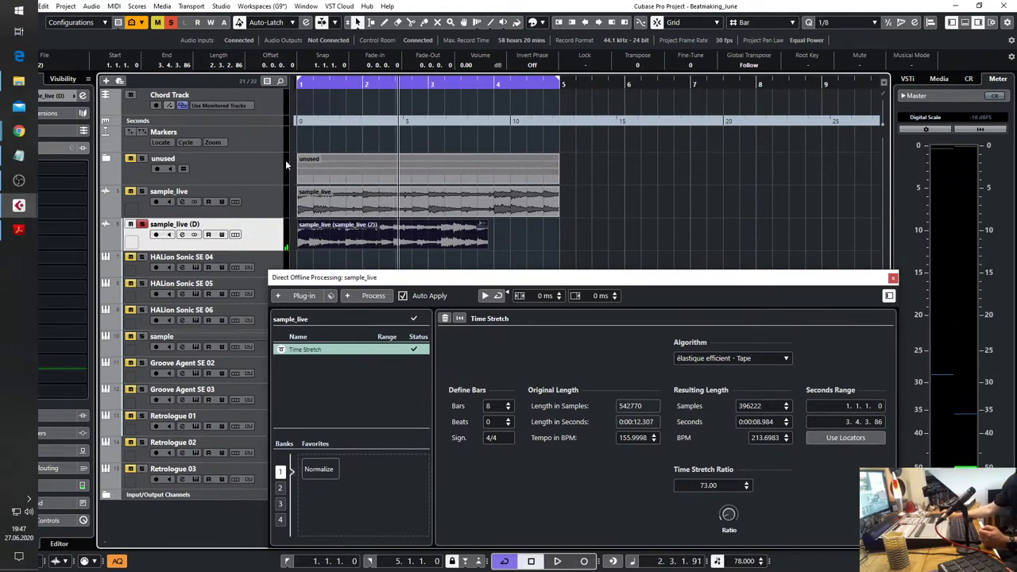
click(894, 277)
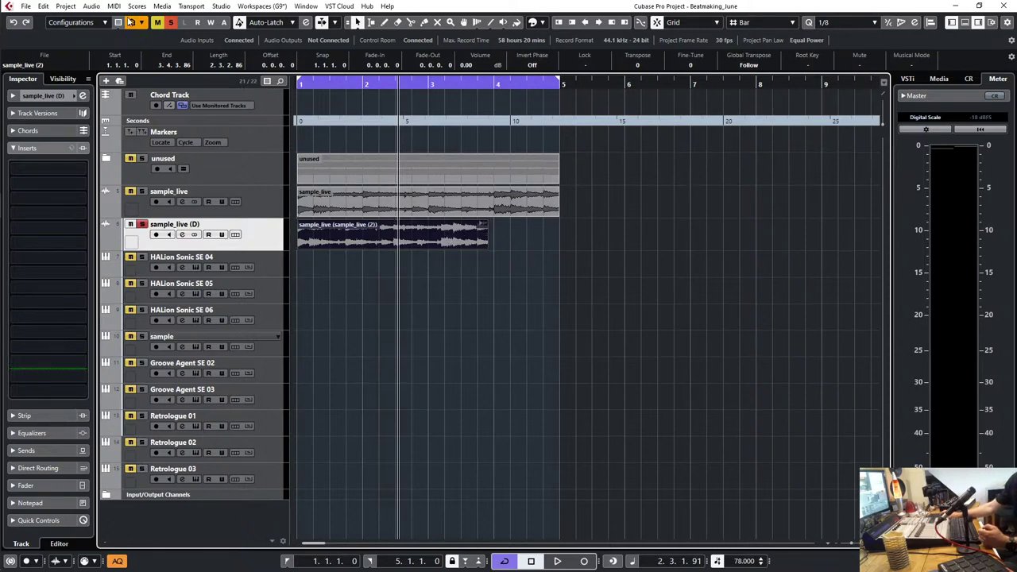
Step: Bounce the stretched sample_live (D) event to a new file, replace the event with it and check its playback
click(91, 5)
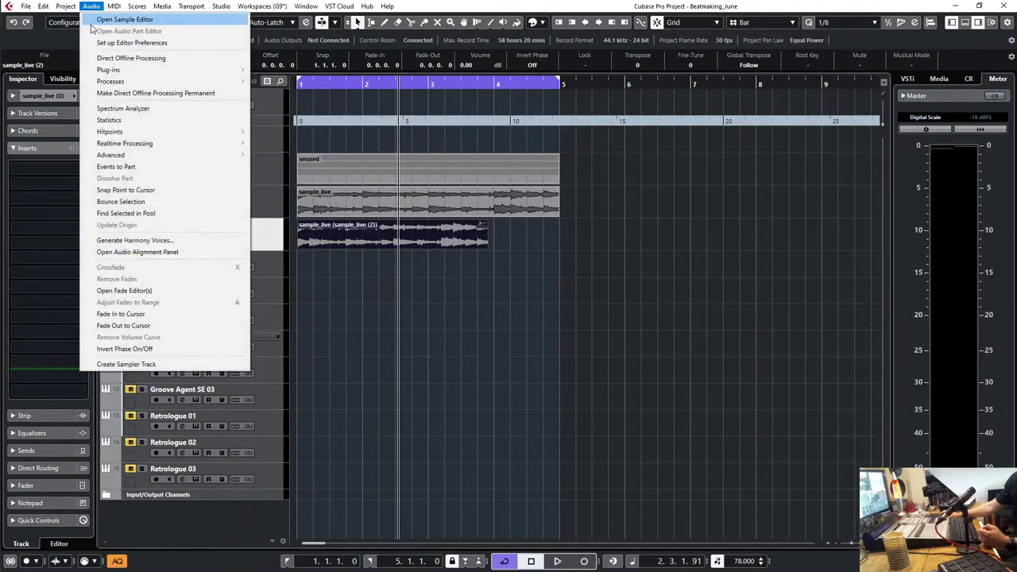
click(127, 201)
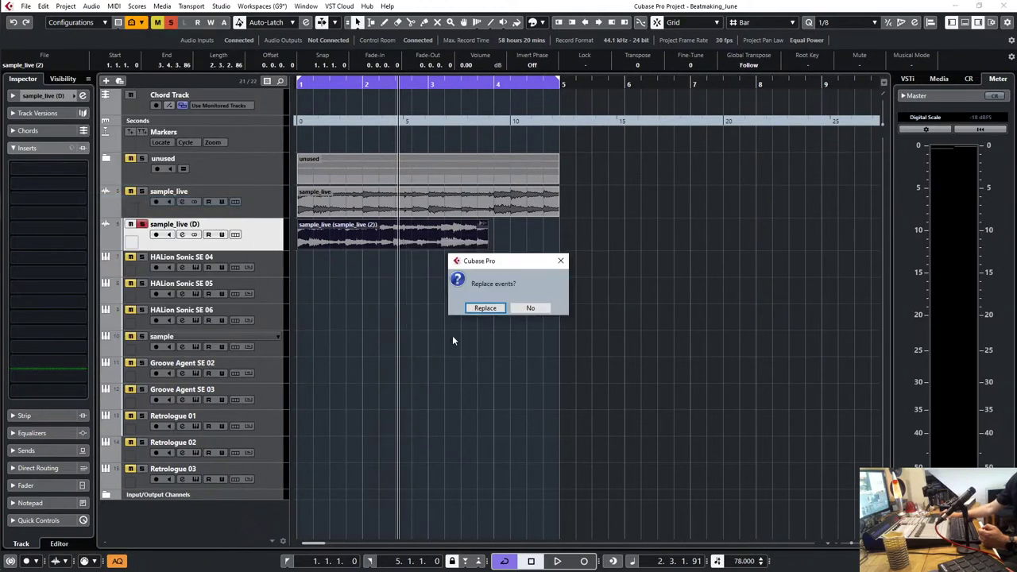
click(485, 308)
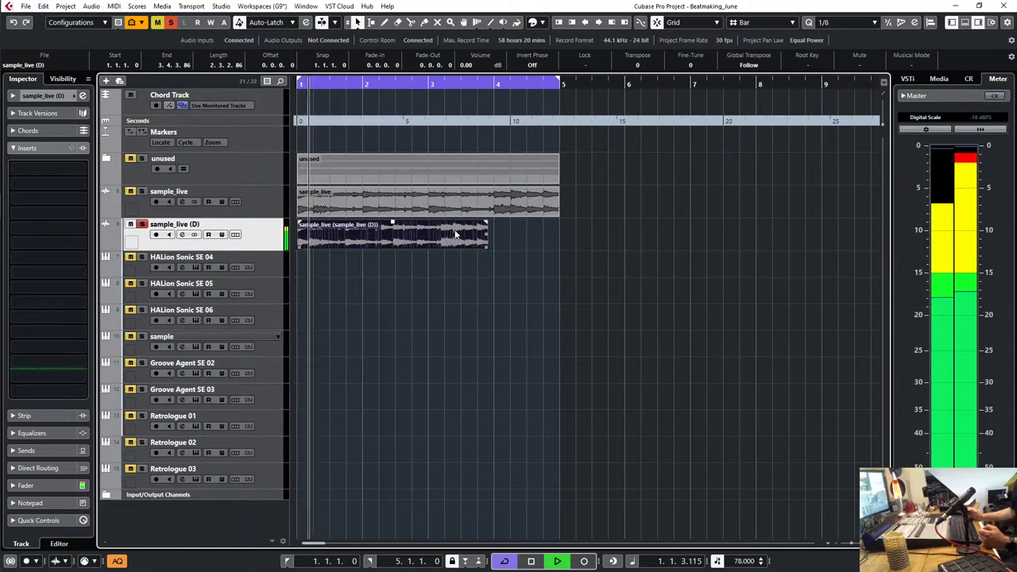
key(space)
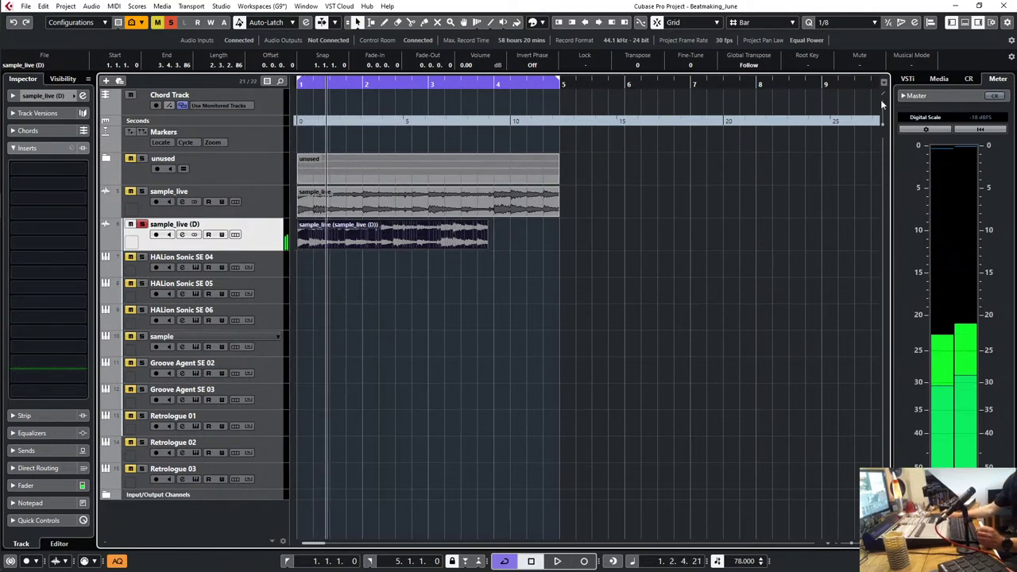
Step: Open the Sampler Control and create a sampler track from the bounced sample_live (D) event
click(965, 21)
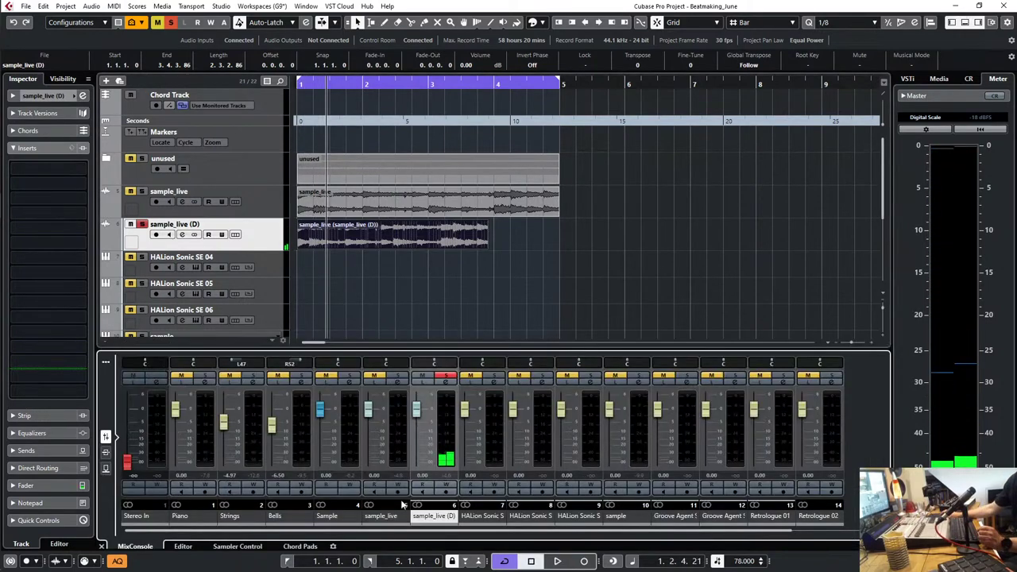
click(241, 548)
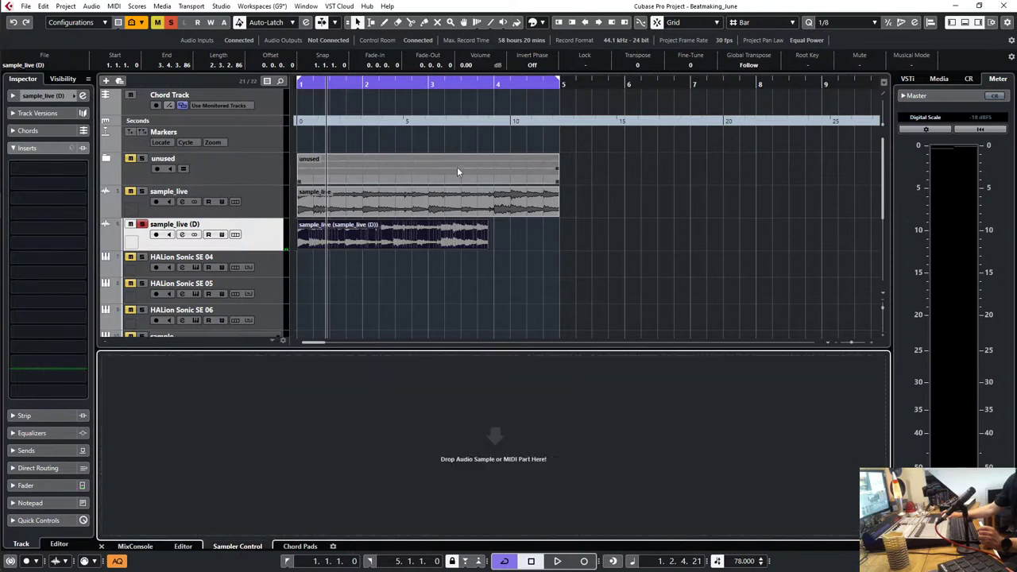
drag(469, 227, 500, 441)
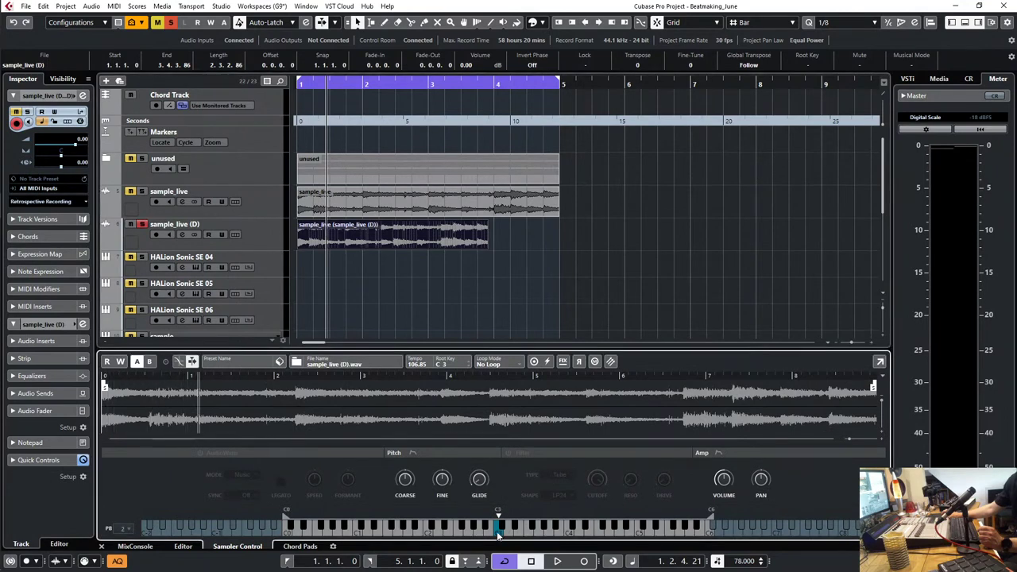
Step: Solo the new sampler track and audition the stretched sample several times at its root key C3
scroll(239, 230, down, 5)
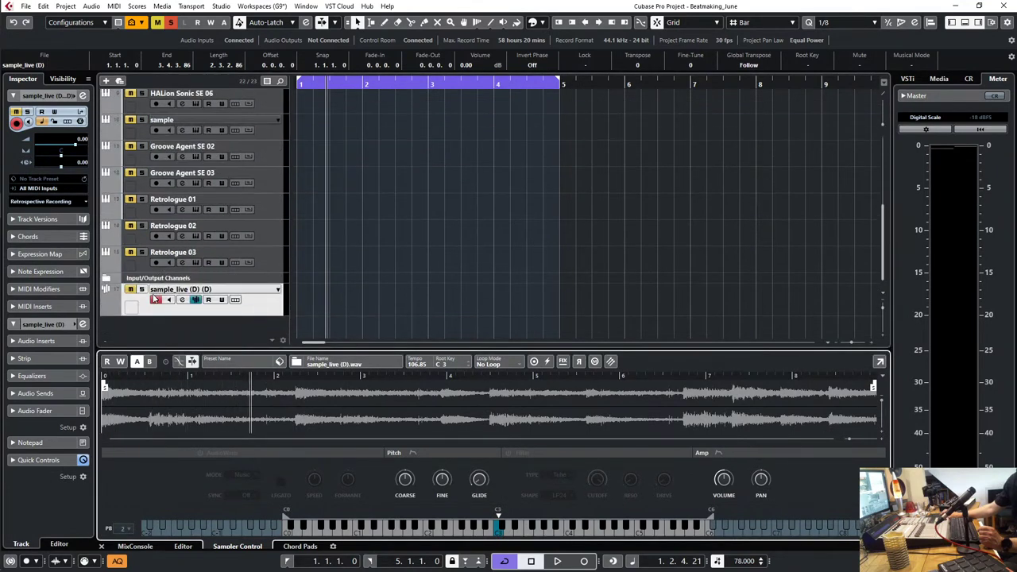
click(143, 290)
click(500, 539)
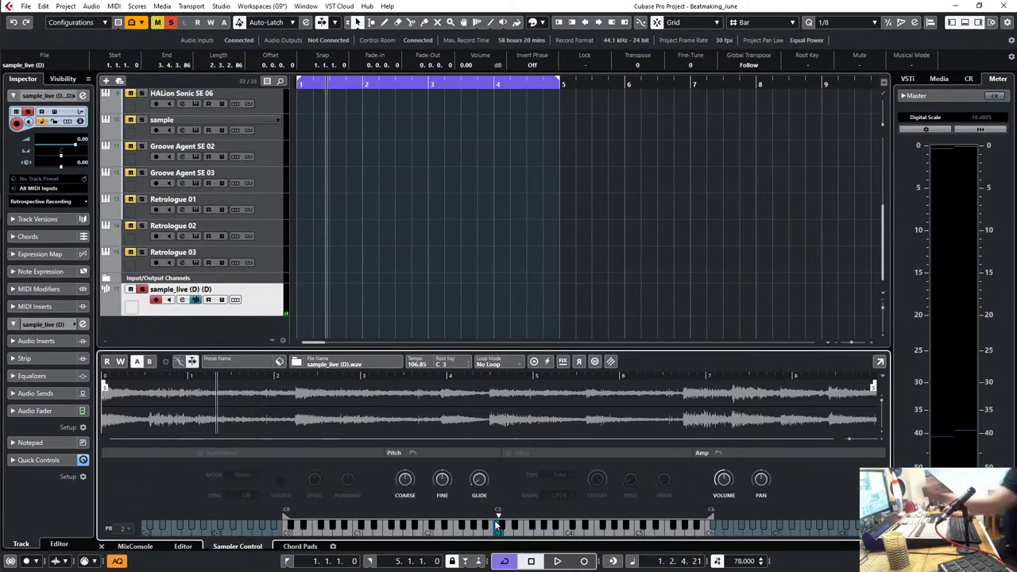
click(496, 525)
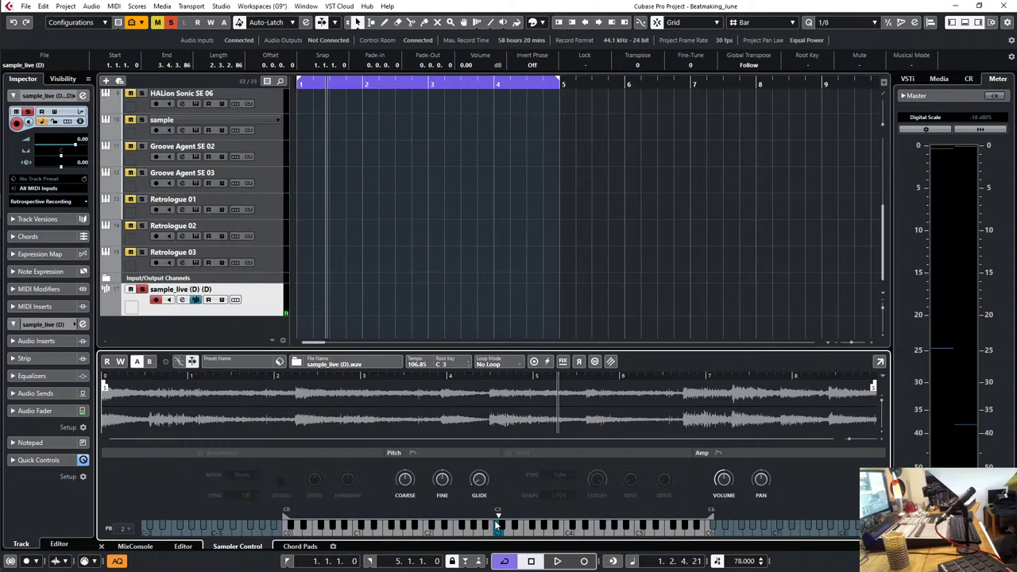
click(495, 520)
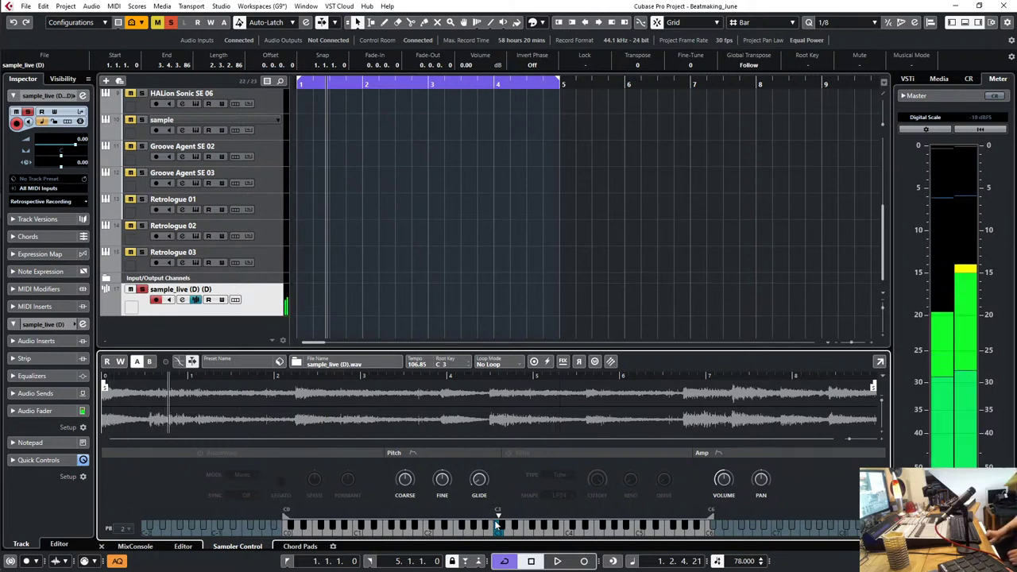
click(495, 519)
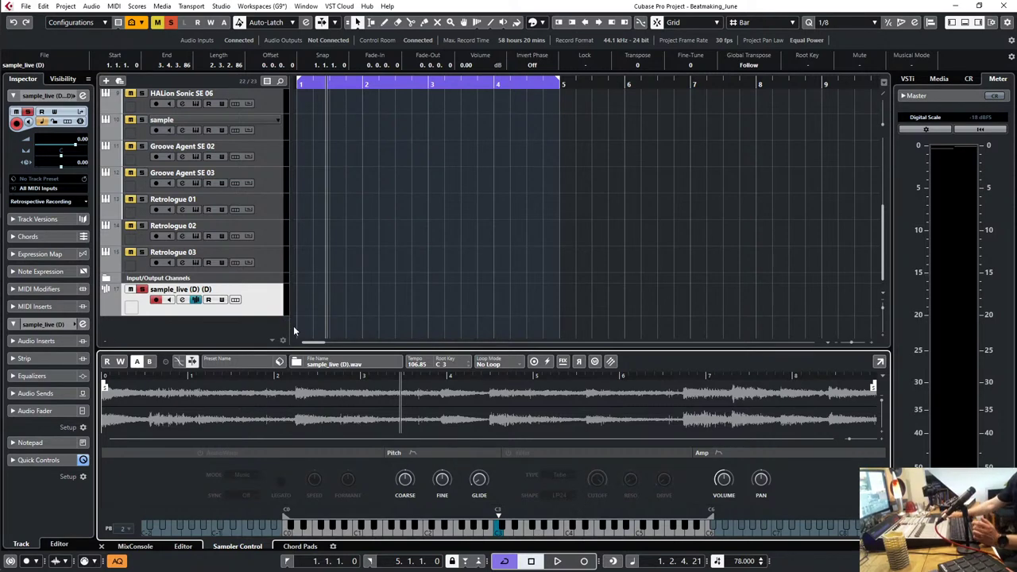
Step: Remove the sampler track made from the stretched sample from the project
right_click(265, 310)
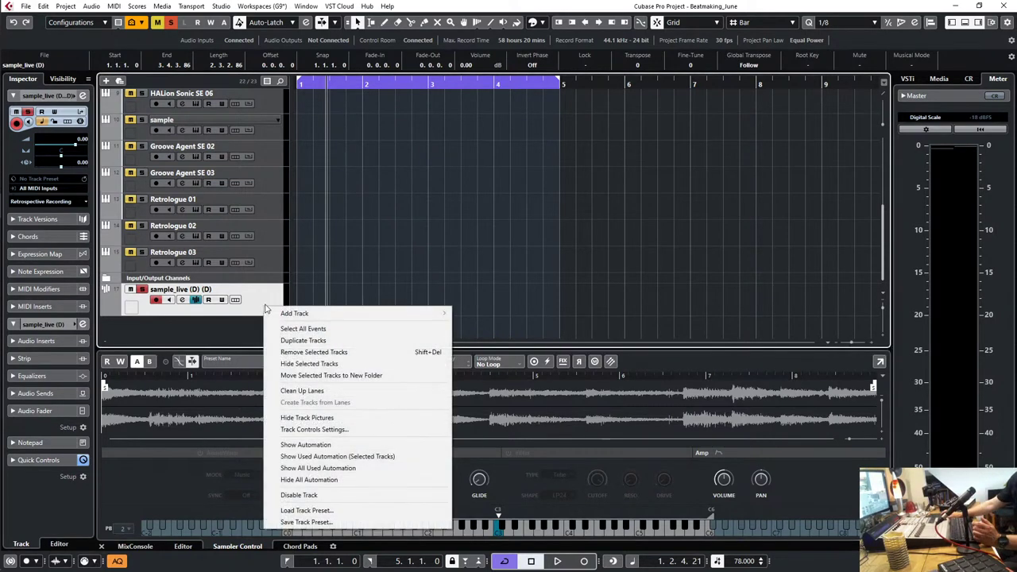
click(487, 244)
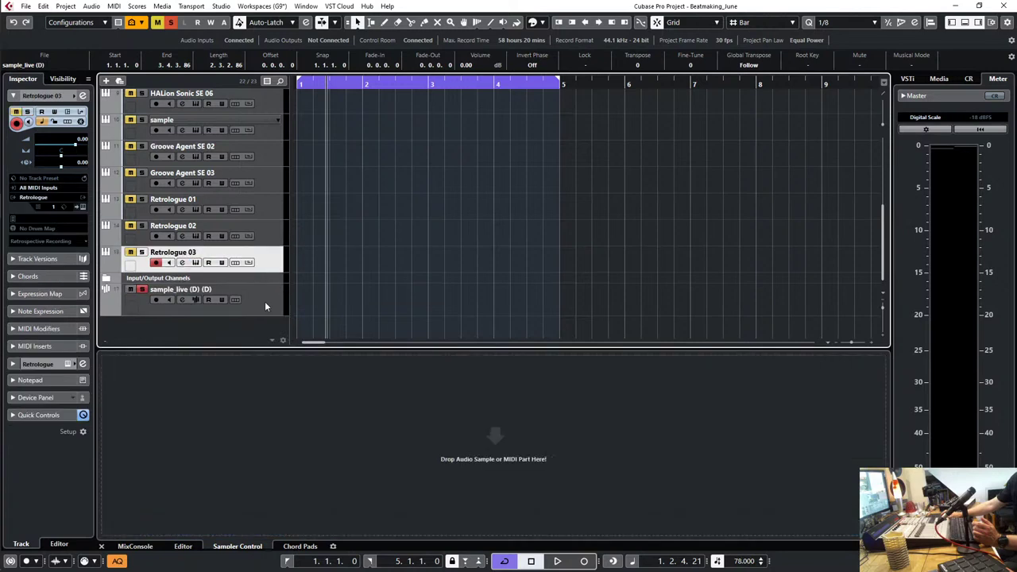
right_click(269, 307)
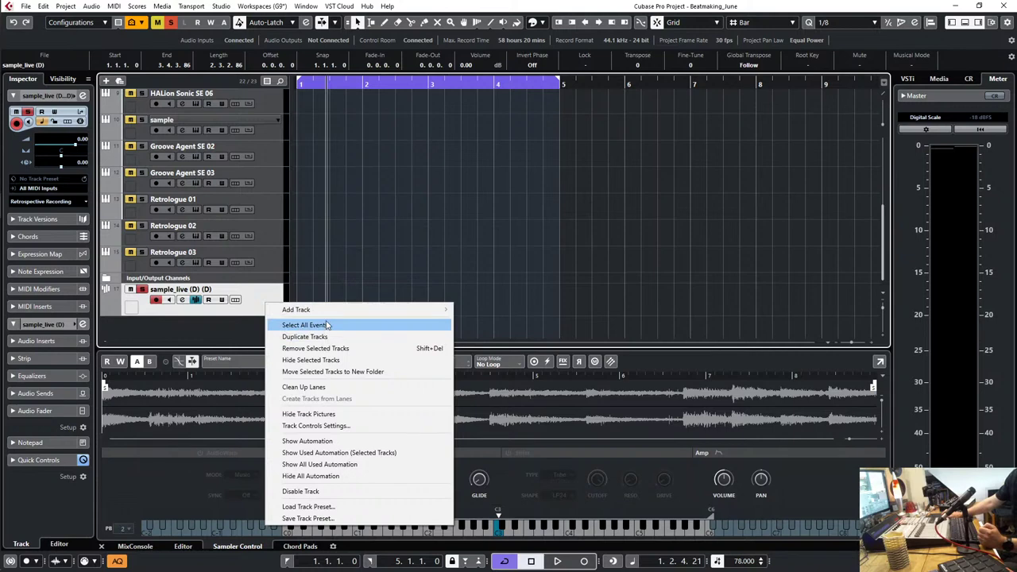
click(334, 348)
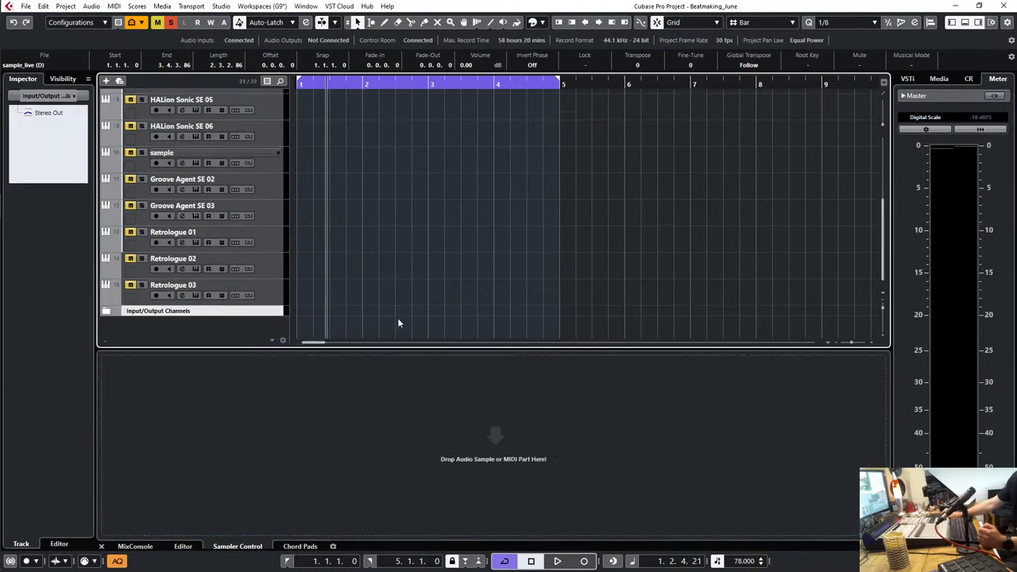
Step: Hide the lower zone and remove the sample_live (D) track with its stretched event
click(964, 24)
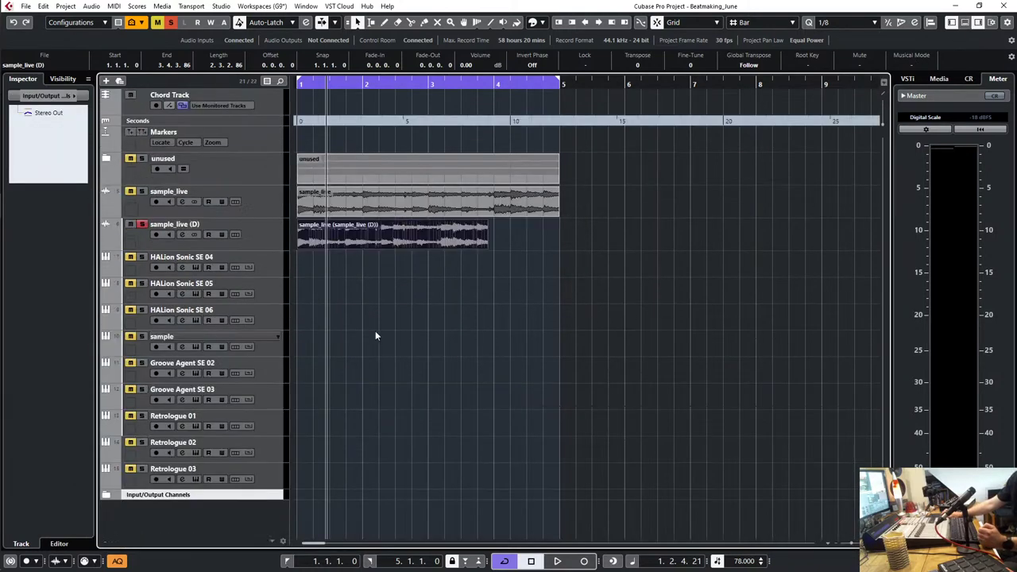
click(262, 236)
right_click(261, 236)
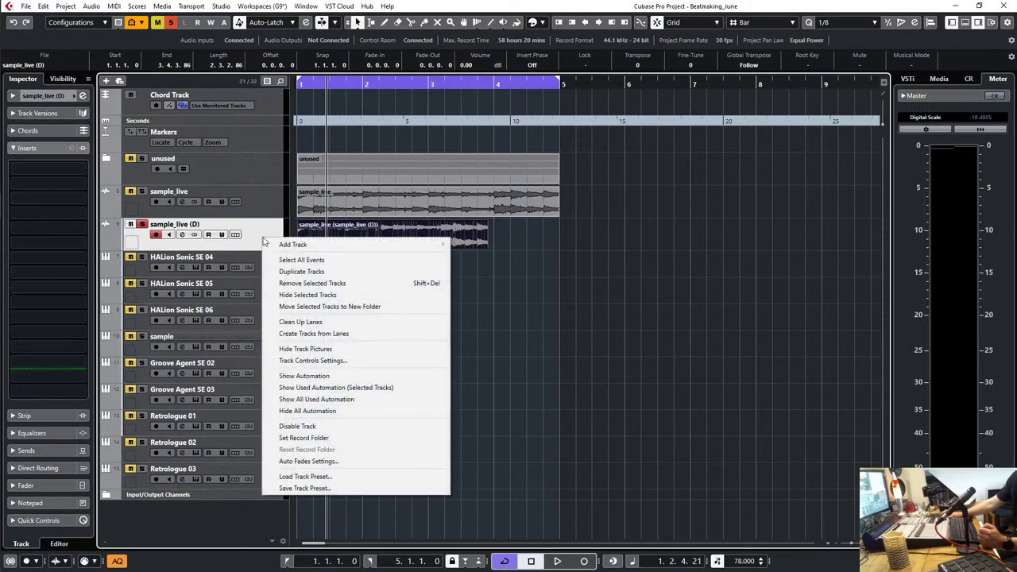
click(305, 283)
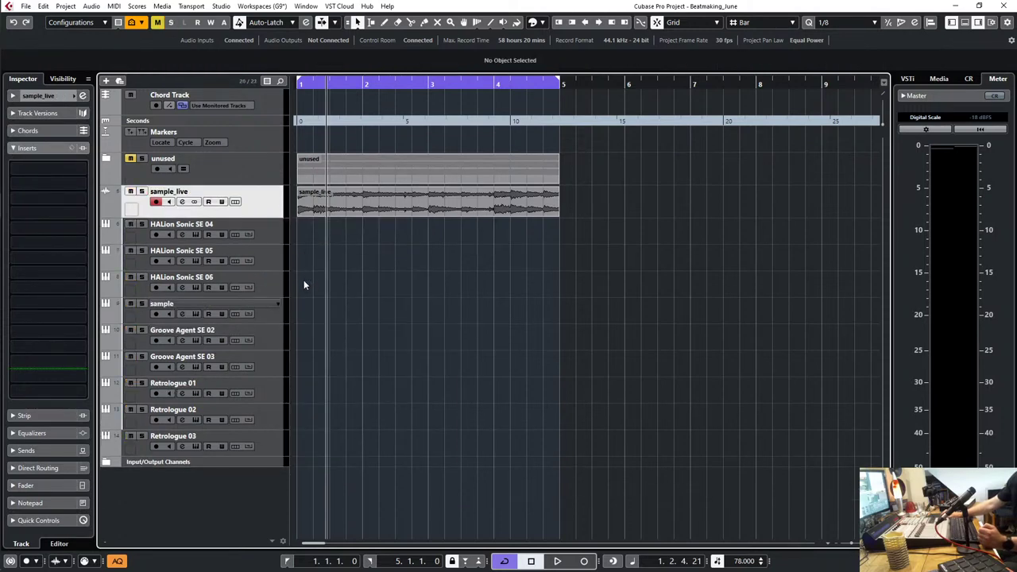
Step: Open Groove Agent SE on the sample track and audition the sample_live.wav pad at C1
click(267, 315)
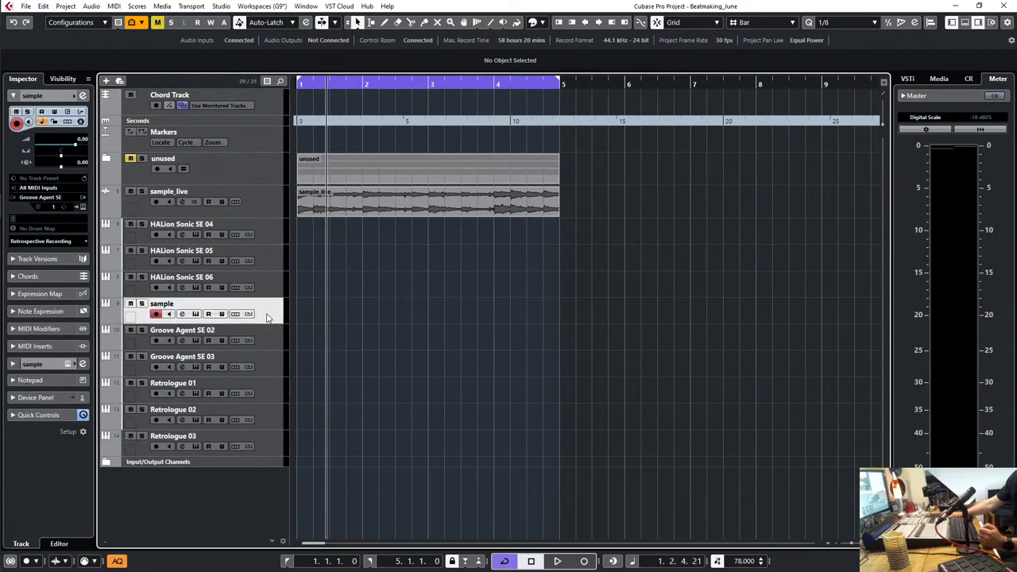
click(83, 207)
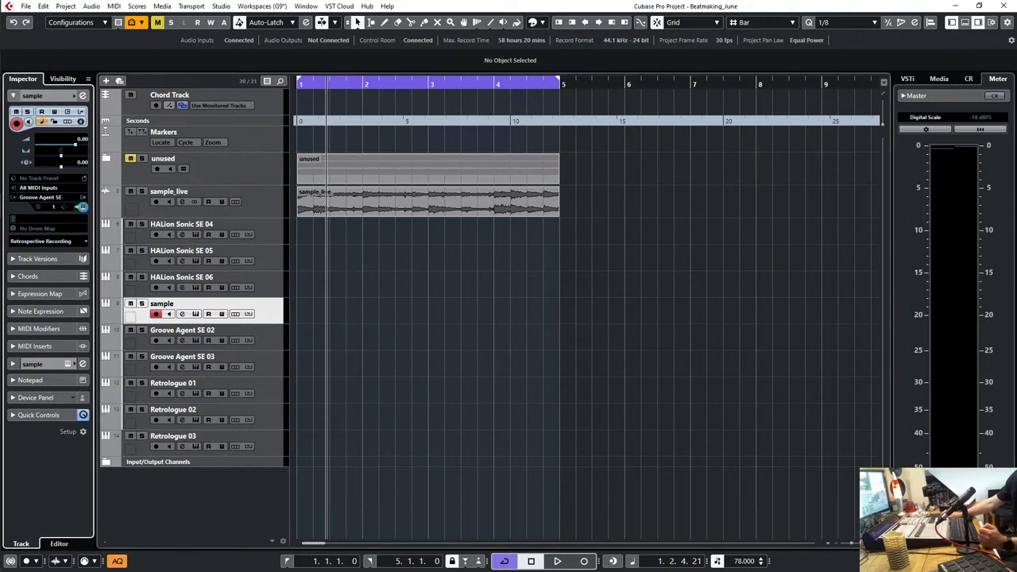
drag(644, 237, 511, 104)
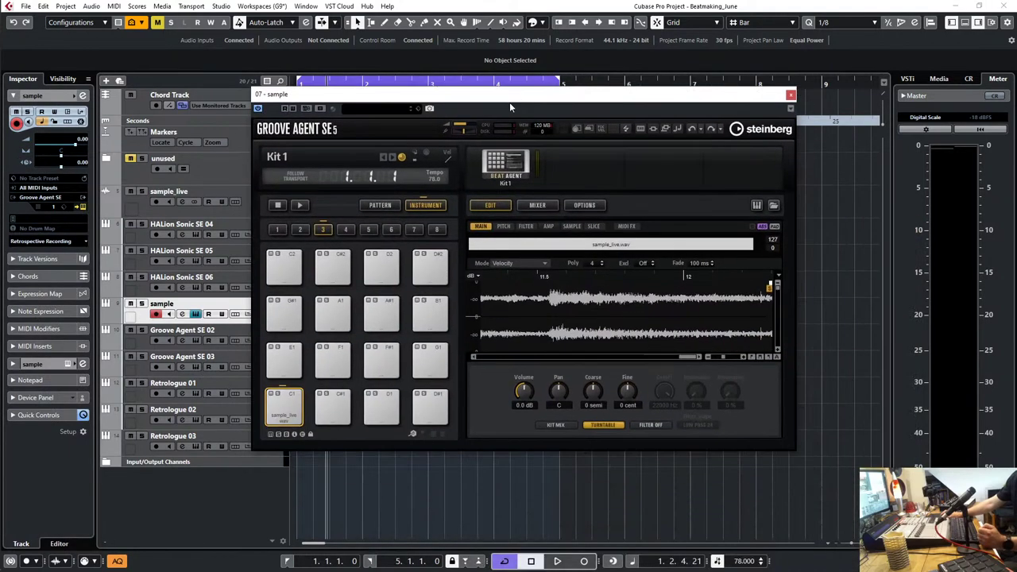
click(286, 405)
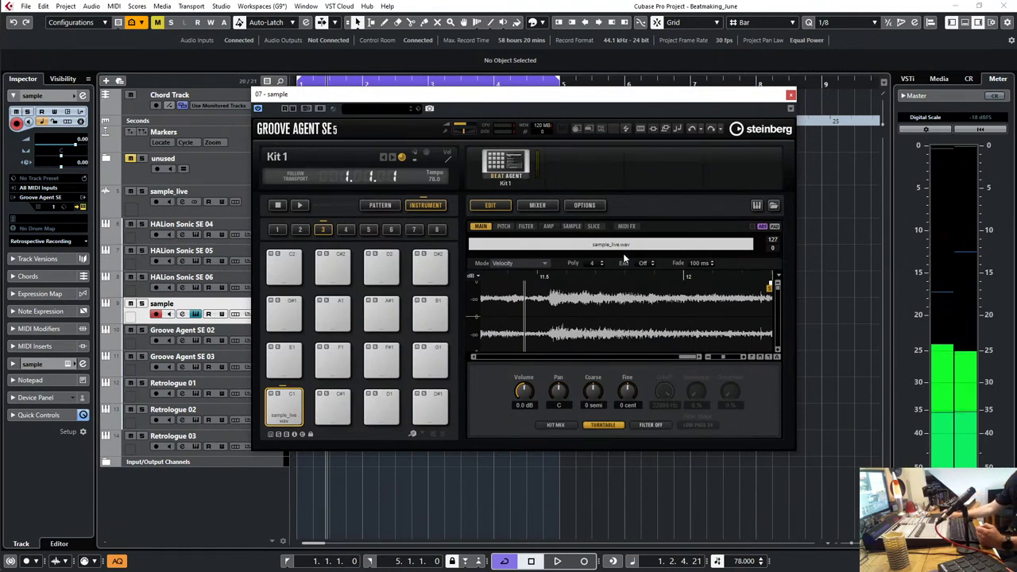
Step: Slice sample_live.wav across the pads in Transient mode with 10.0 % threshold and 50 ms minimum length, and audition slice 001
click(594, 226)
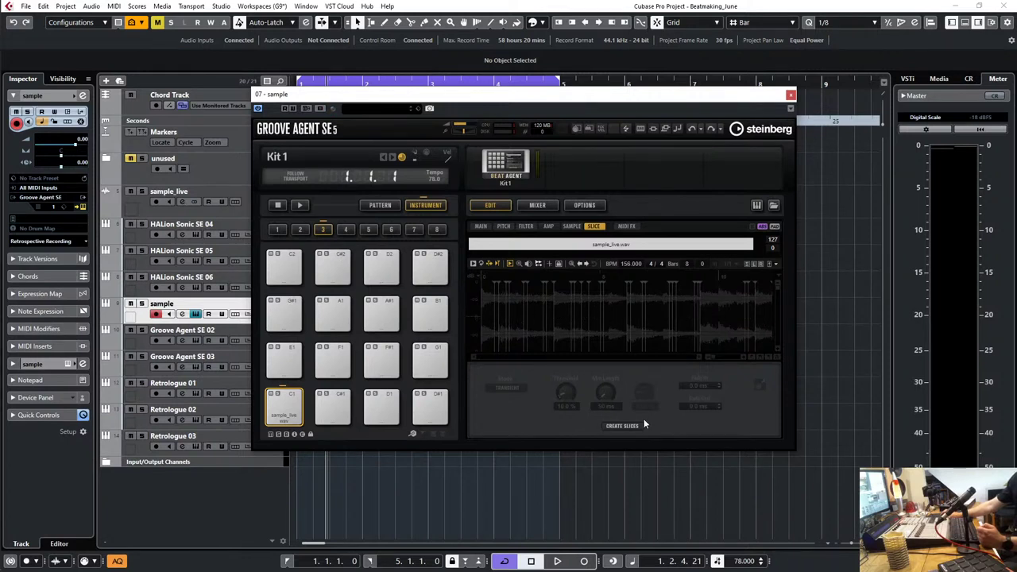
click(623, 427)
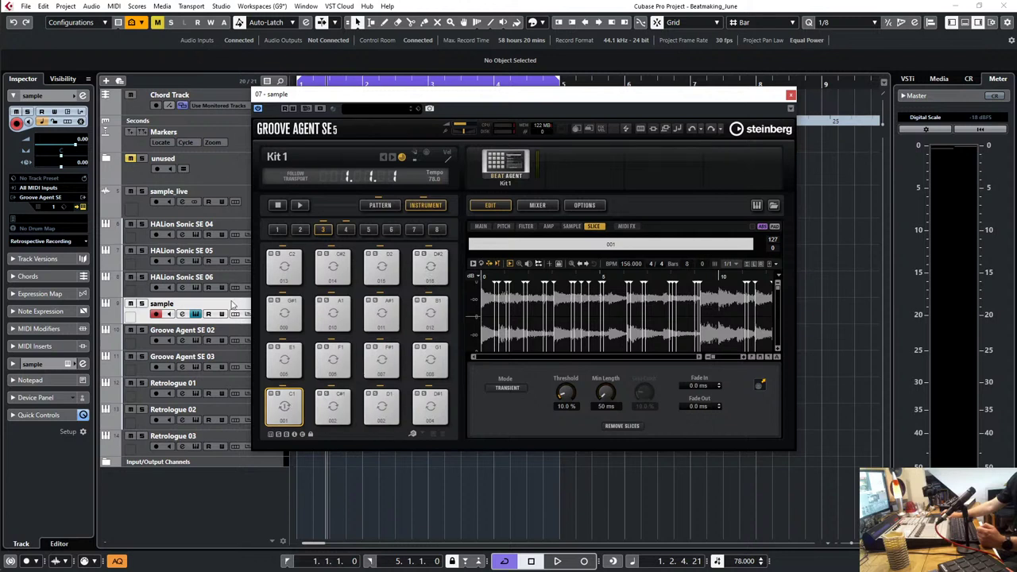
click(301, 405)
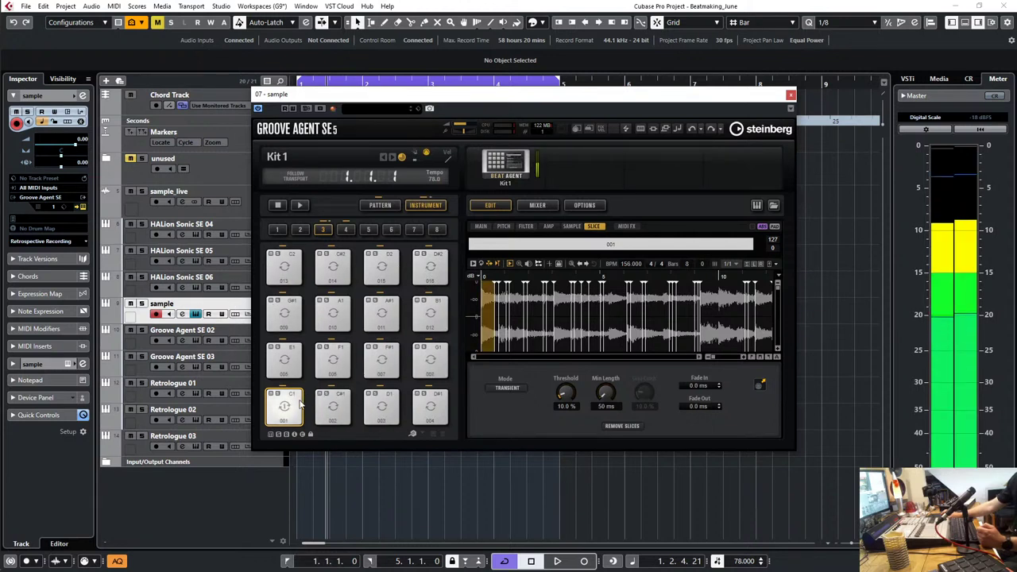
Step: Audition slices 002 to 012 of the sliced sample on the Groove Agent pads
click(333, 405)
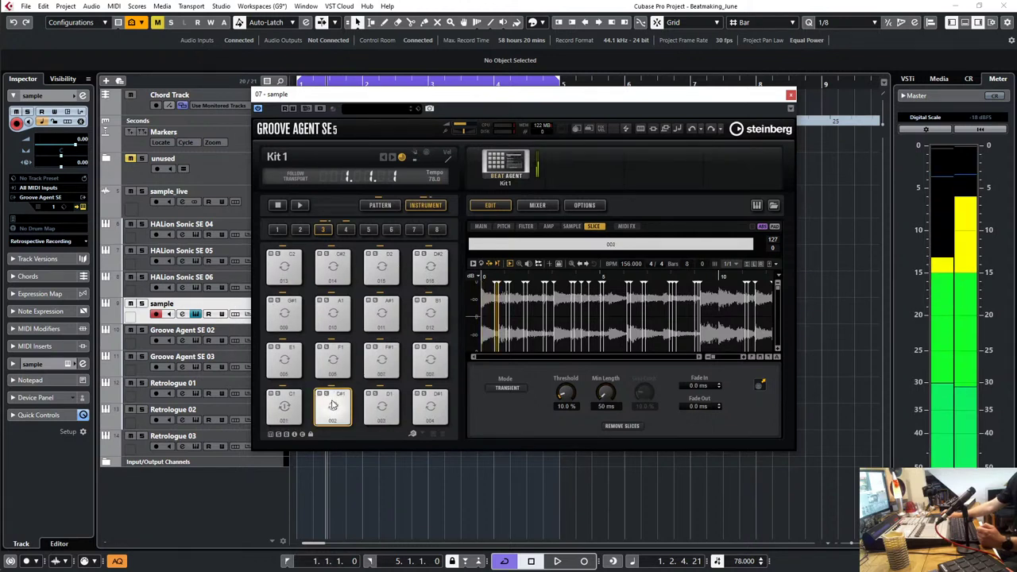
click(385, 408)
click(433, 407)
click(433, 364)
click(382, 362)
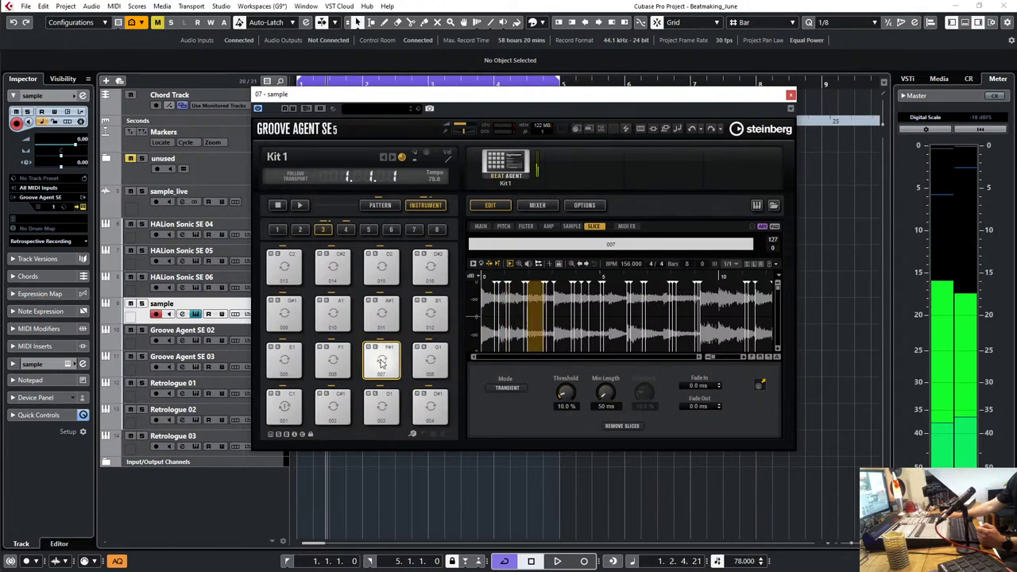
click(333, 362)
click(285, 361)
click(291, 312)
click(333, 313)
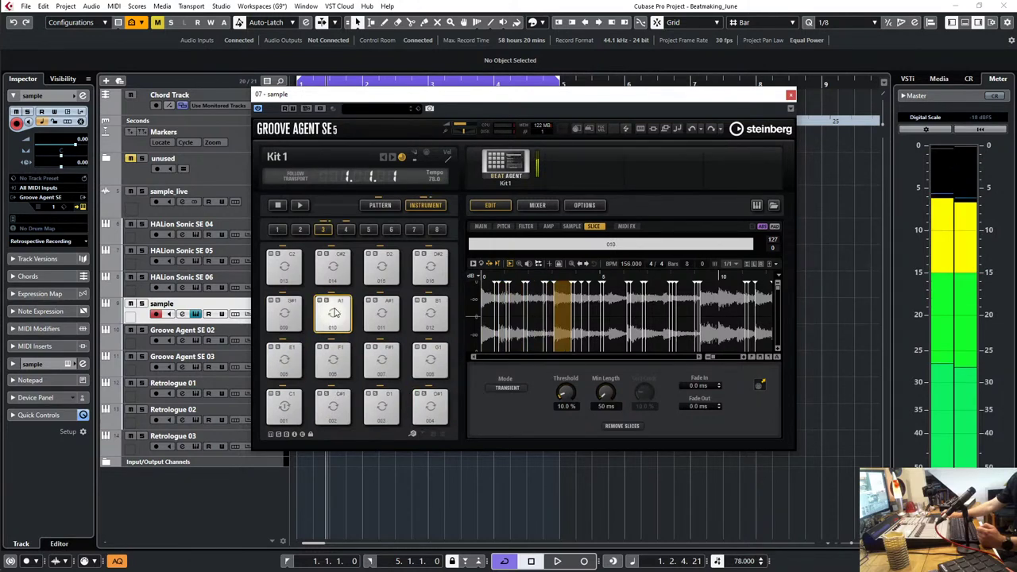
click(383, 312)
click(430, 313)
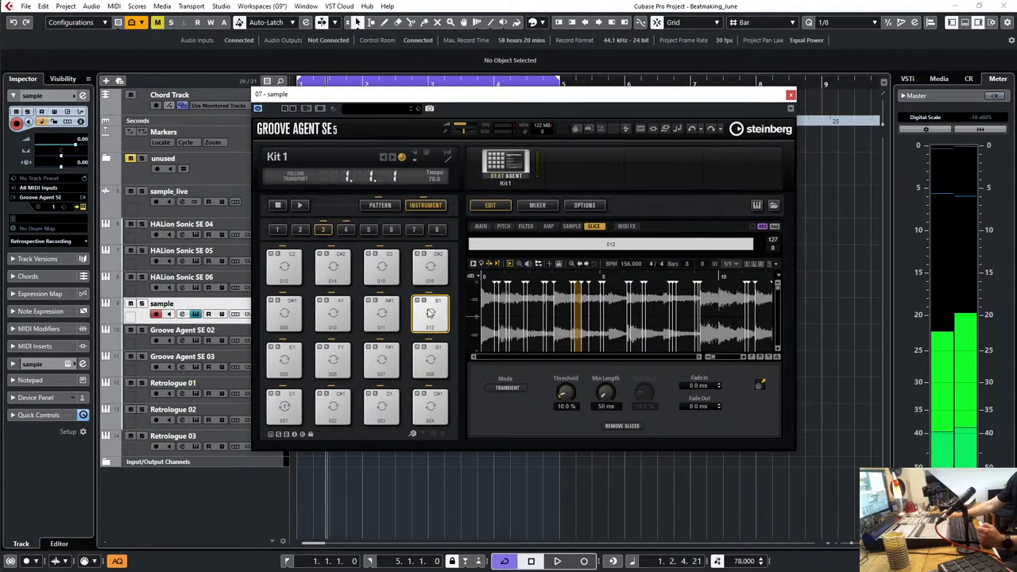
Step: Select all pads and set their sample playback mode to One Shot
right_click(430, 409)
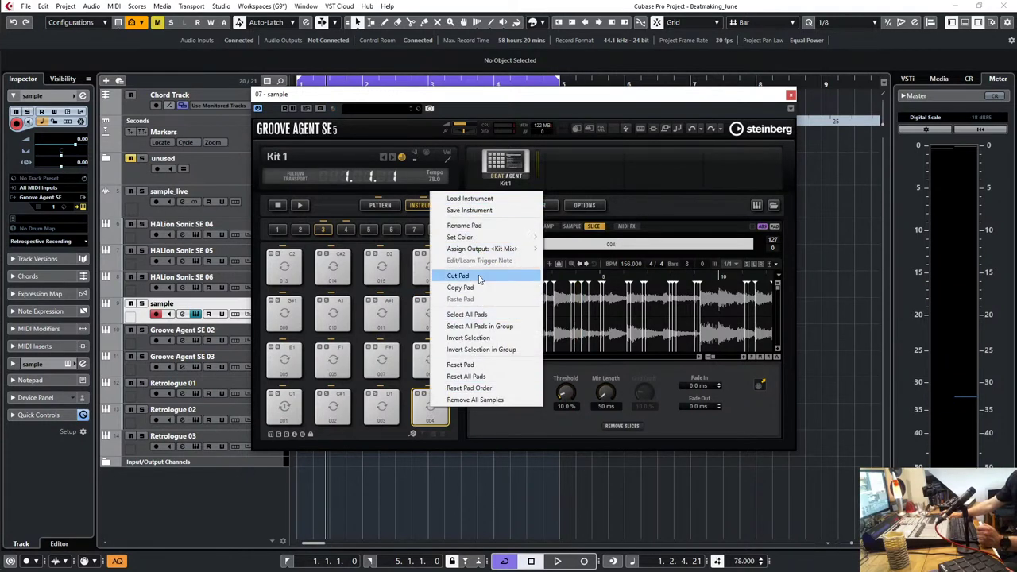
click(477, 314)
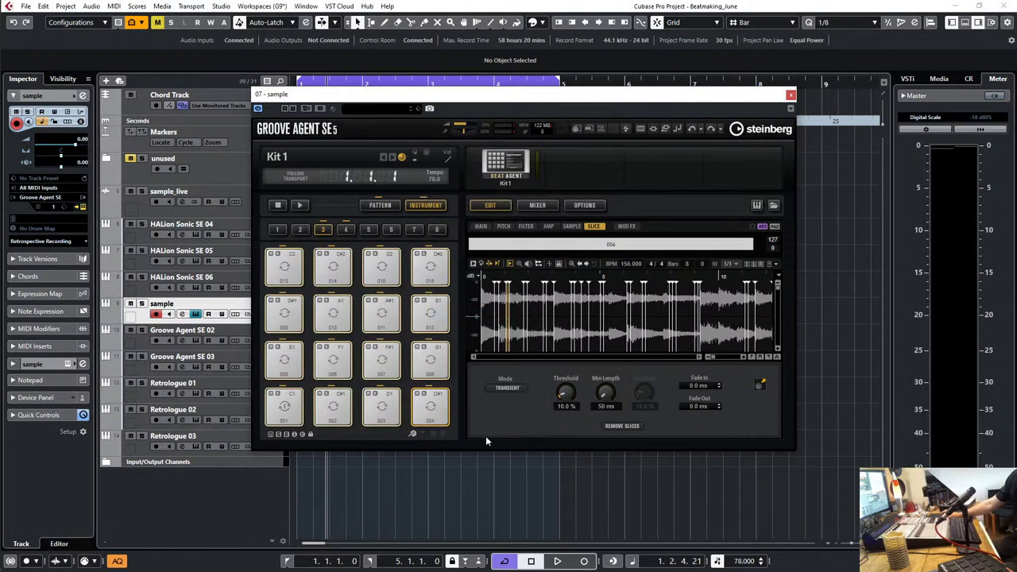
click(479, 225)
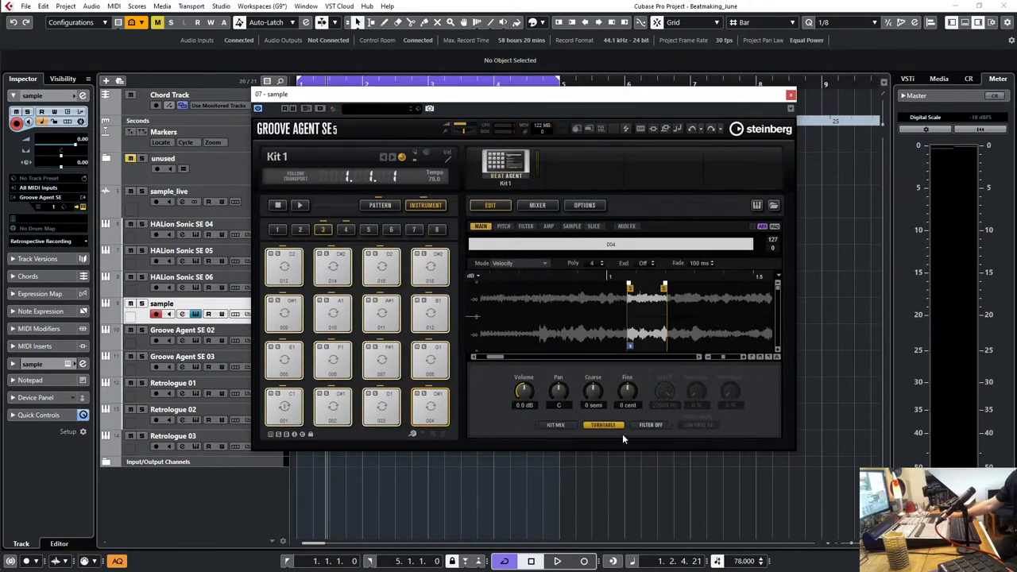
click(605, 425)
click(572, 226)
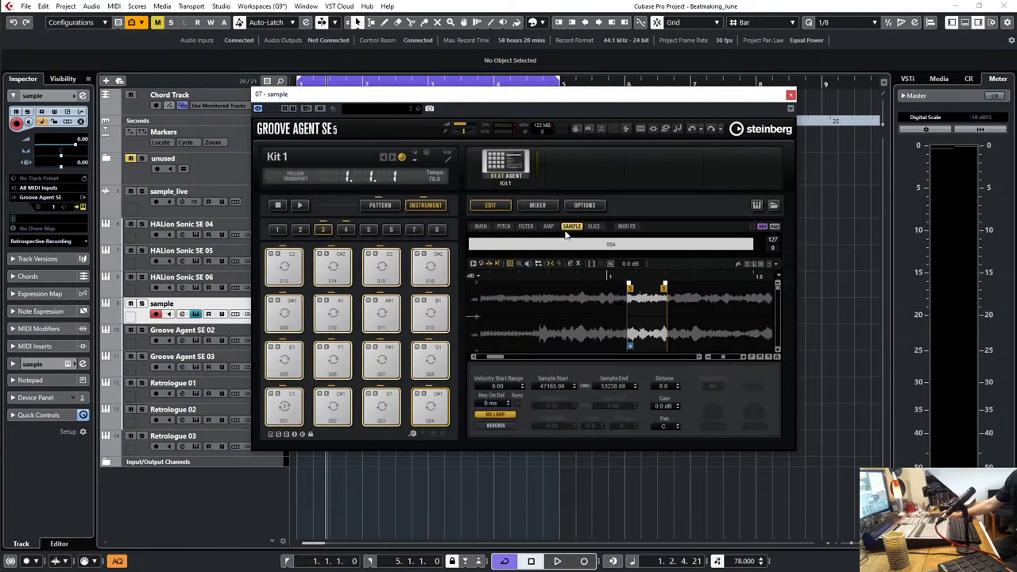
click(507, 417)
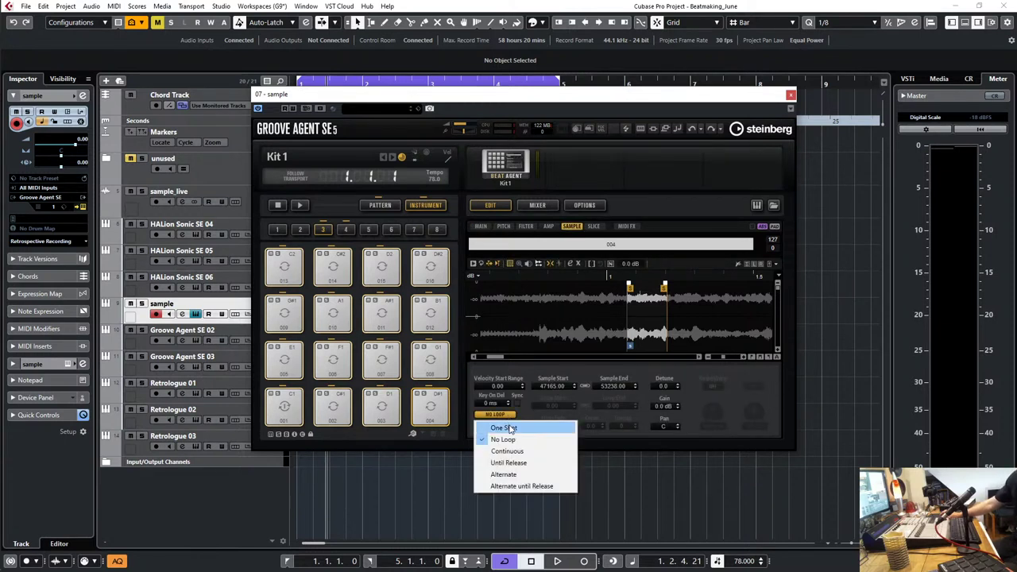
click(521, 429)
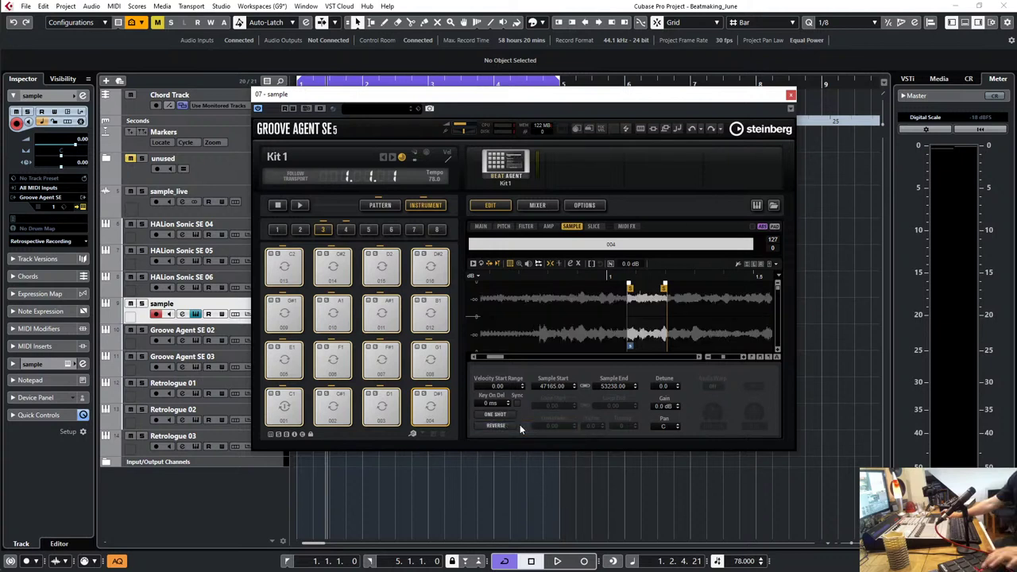
Step: Set the sample track's MIDI input to MPD218 and assign all selected pads to exclusive group 1
click(49, 189)
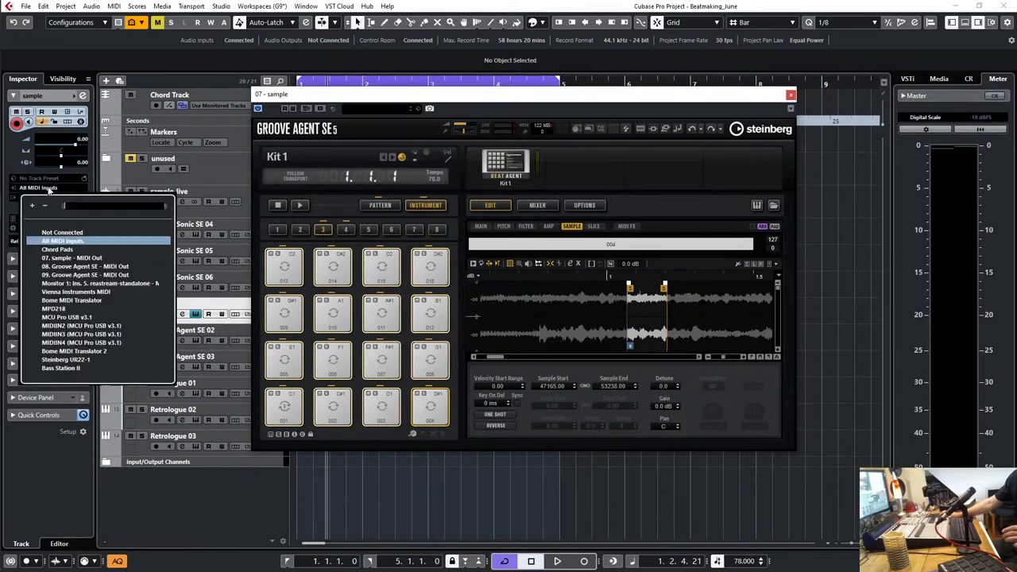
click(69, 309)
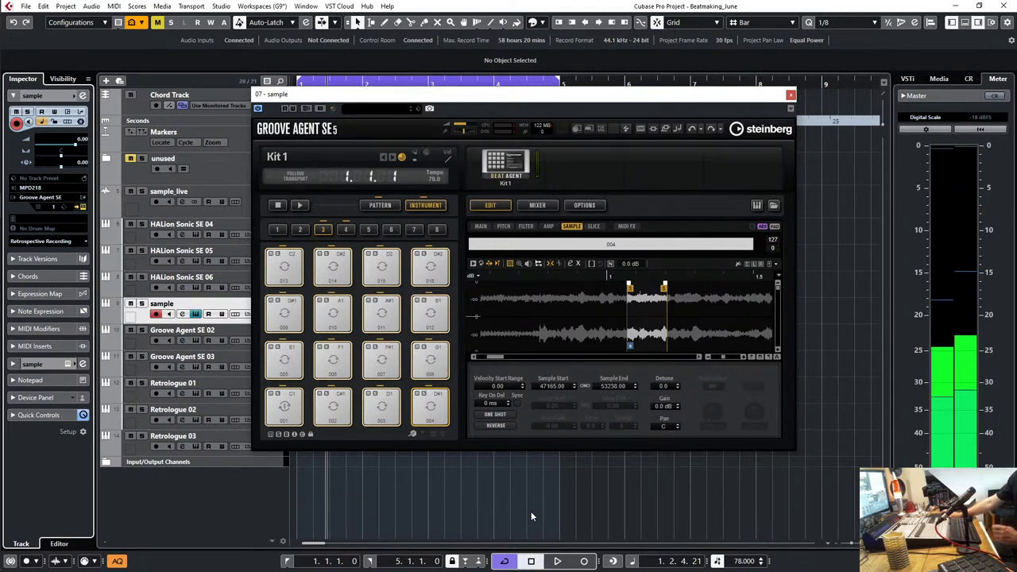
click(480, 226)
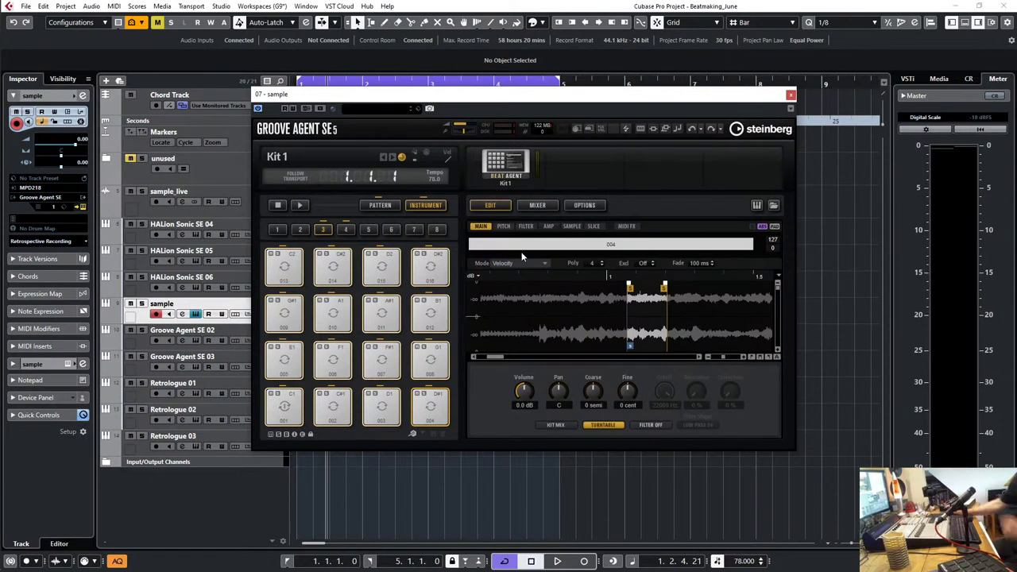
click(653, 261)
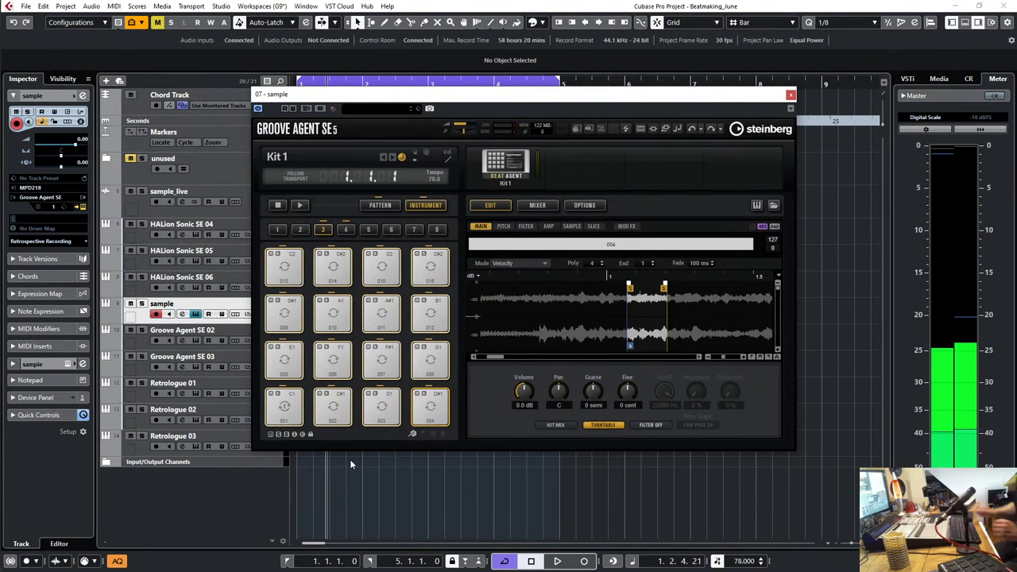
click(790, 96)
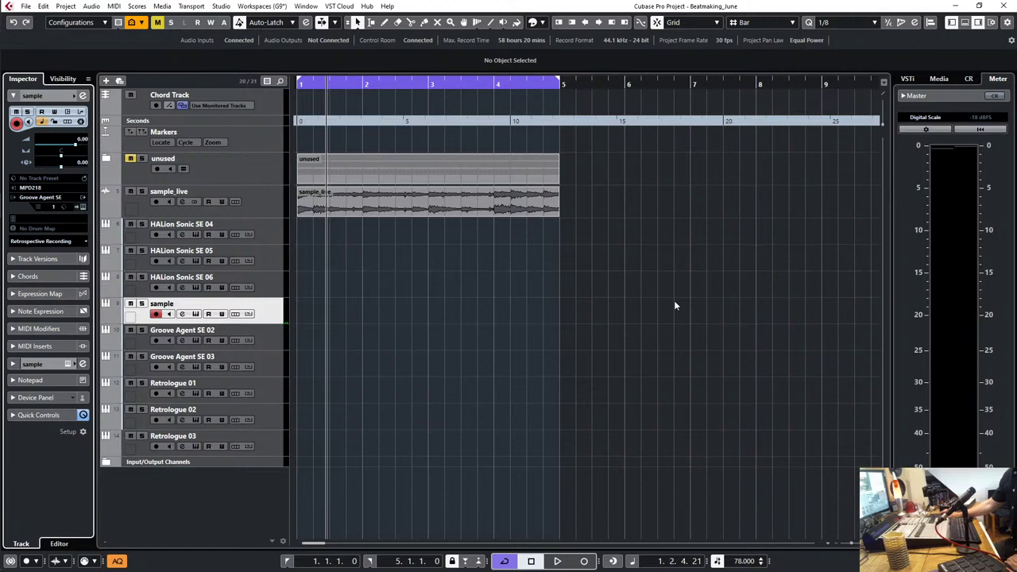
Step: Mute the sample_live track and move it directly below the sample track, leaving the sample track selected
click(131, 192)
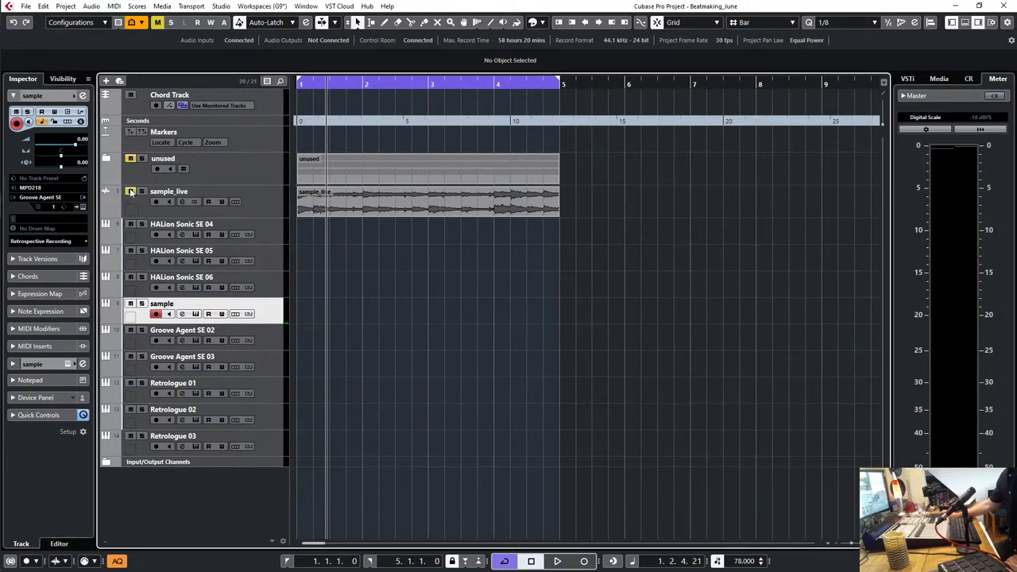
click(266, 213)
drag(275, 312, 269, 322)
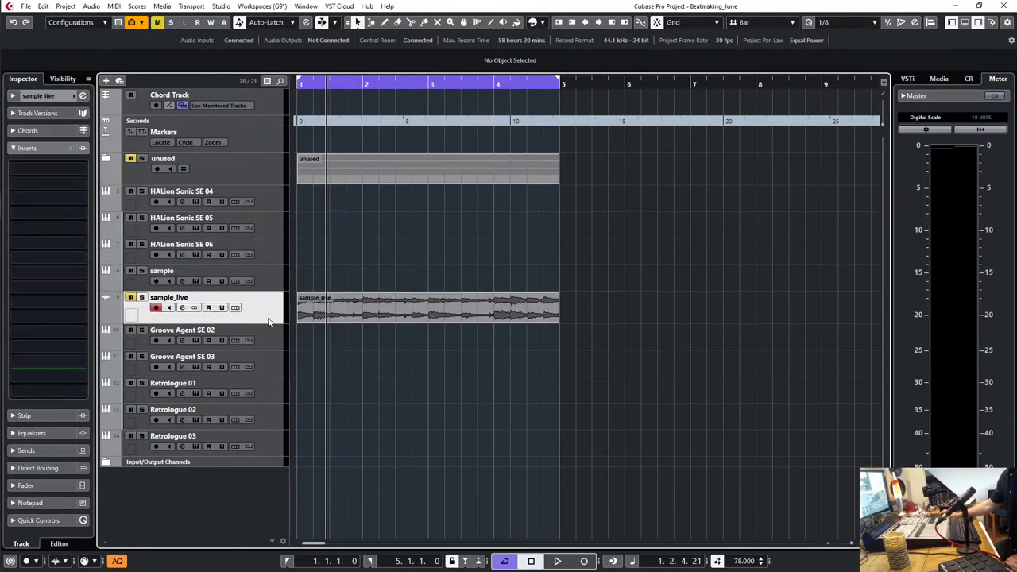
click(278, 283)
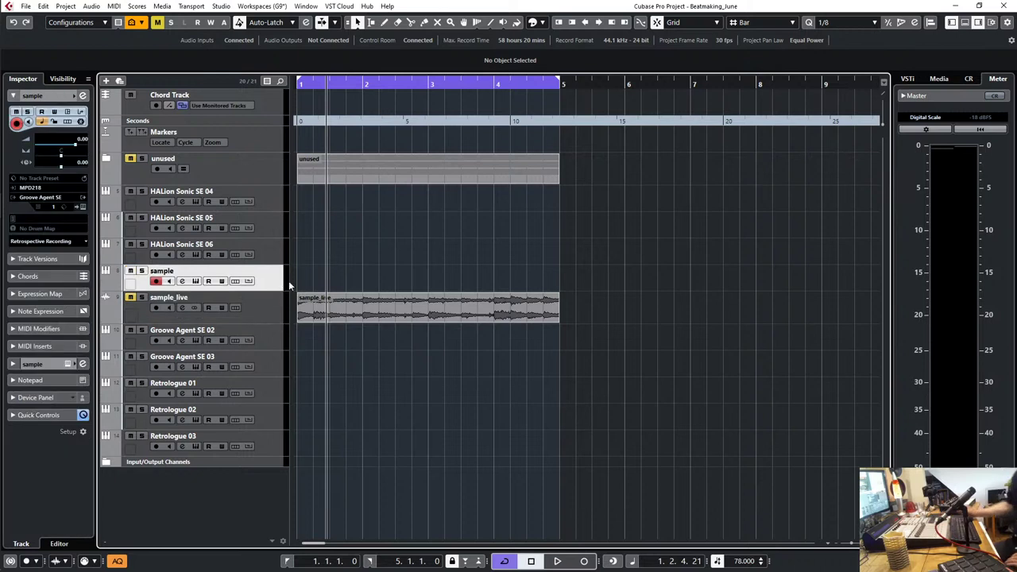
Step: Run playback from the project start and rehearse a pattern with the sample pads
key(Home)
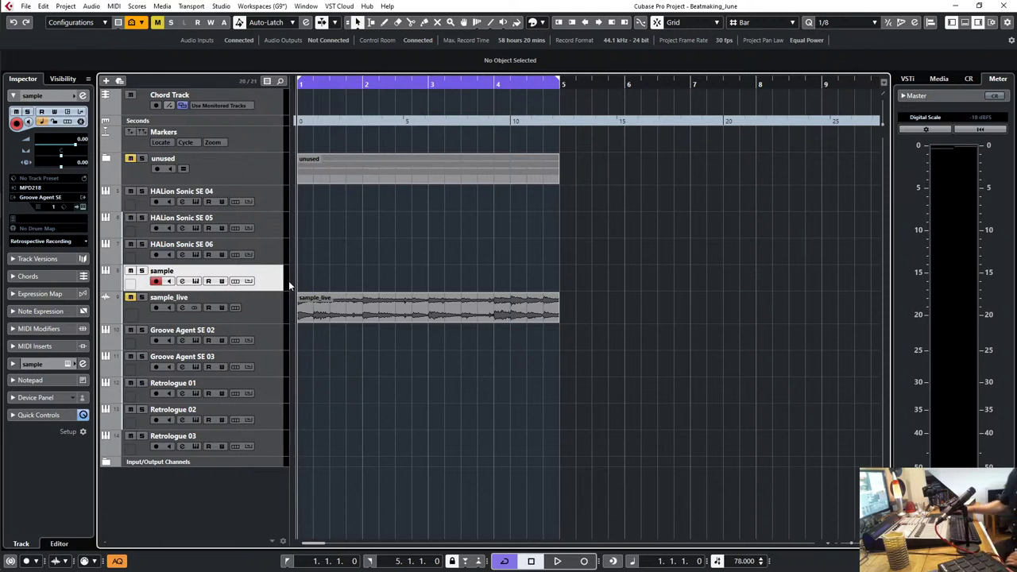
key(space)
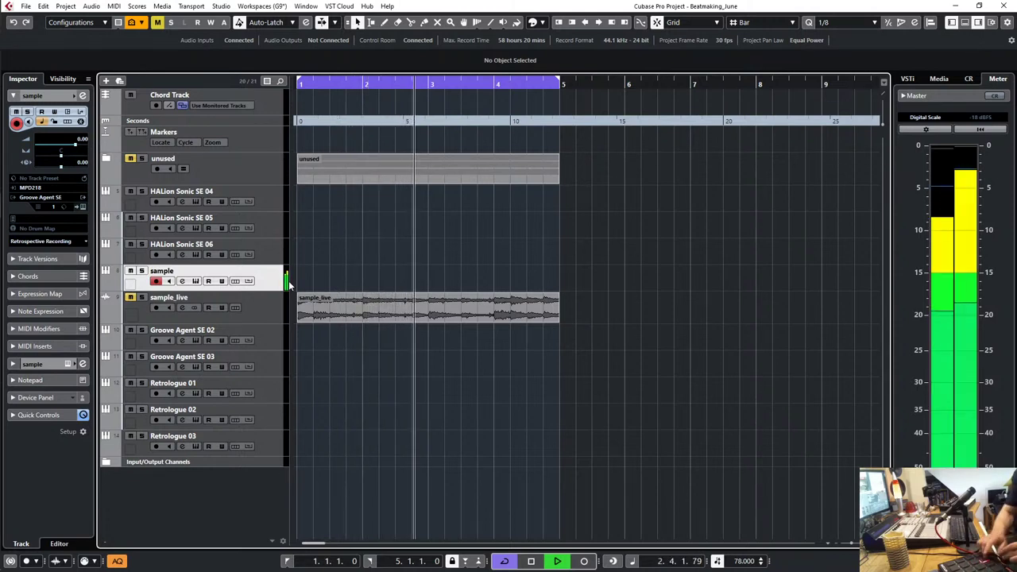
key(space)
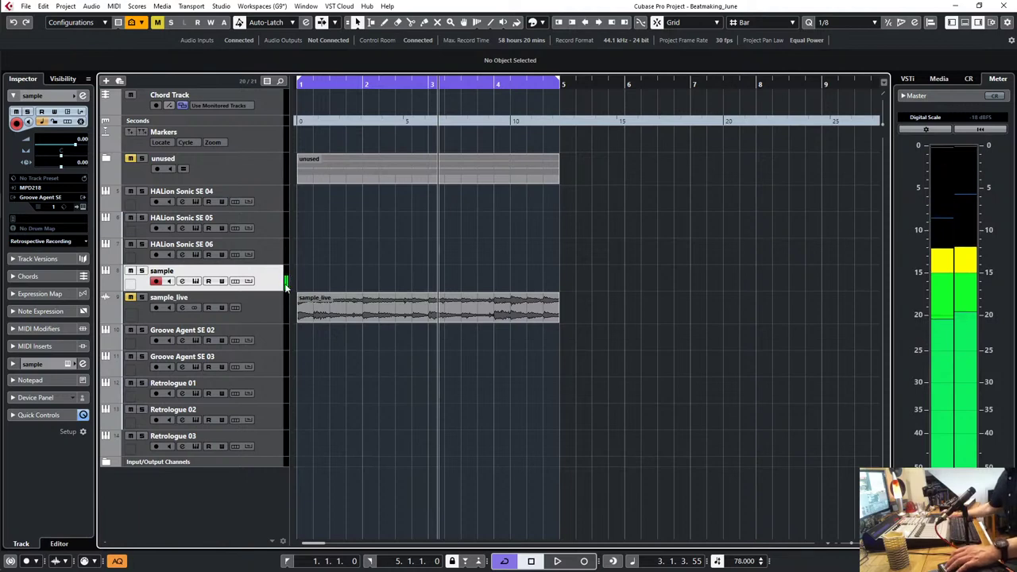
Step: Trim the beginning of slice 016 on the D#2 pad so it starts where the sound swells
click(84, 206)
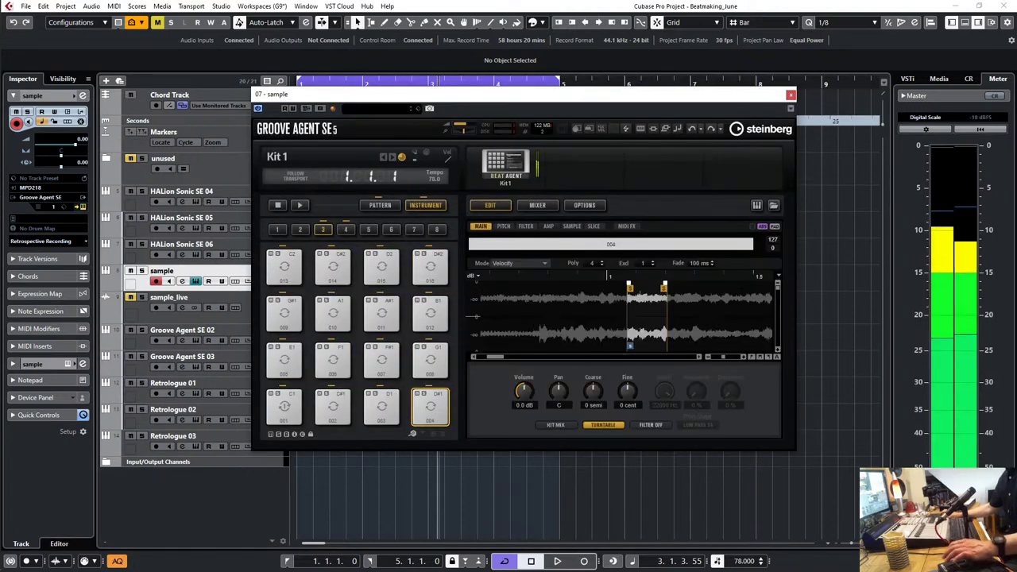
click(434, 274)
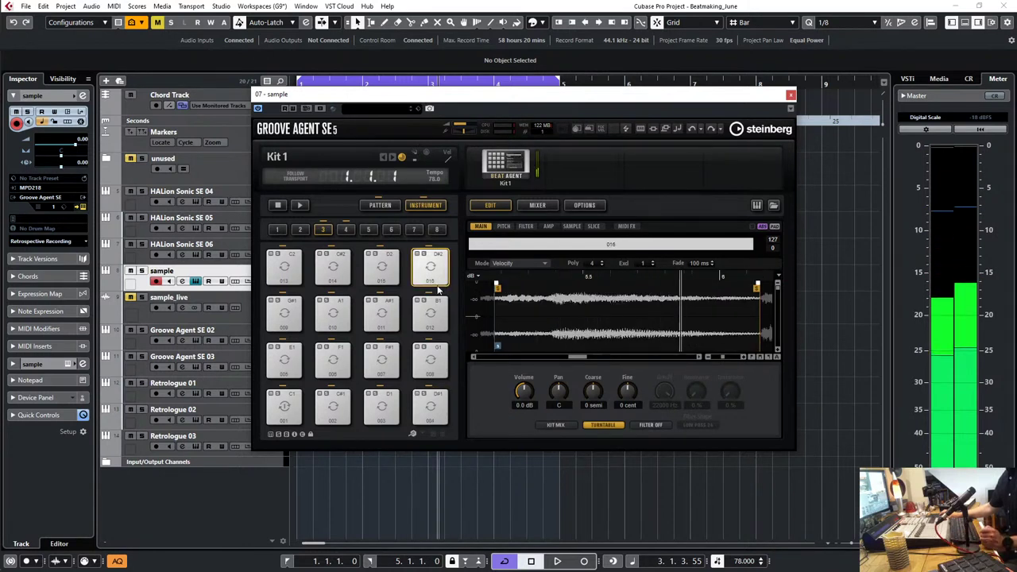
drag(498, 287, 546, 288)
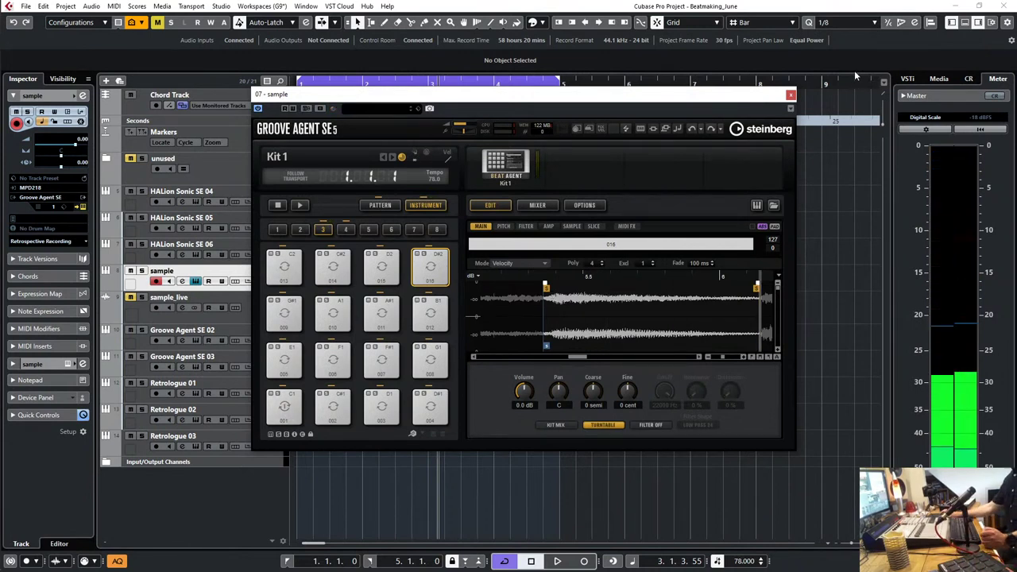
click(791, 97)
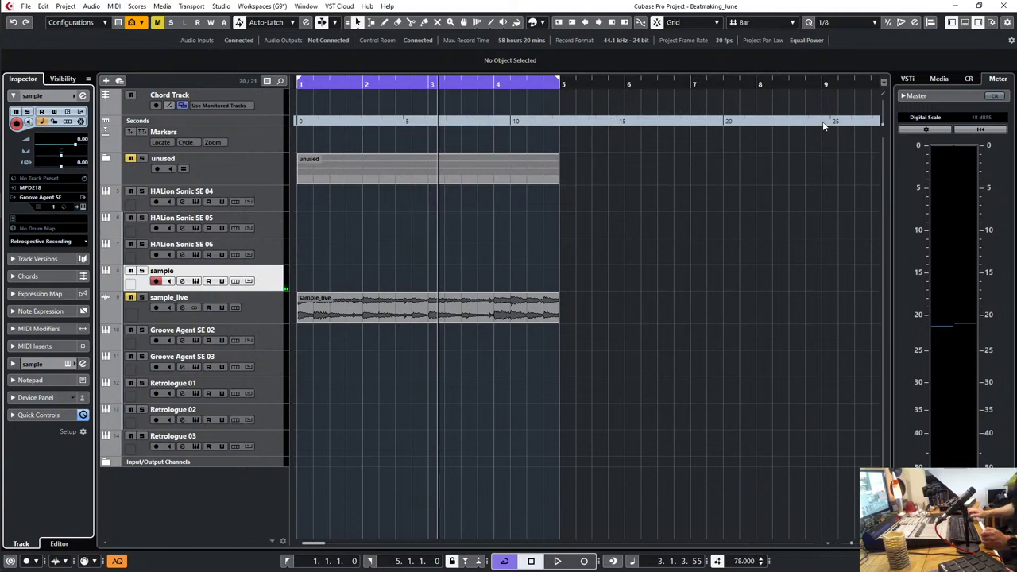
Step: Record a pad performance on the sample track from bar 1 to bar 5
key(period)
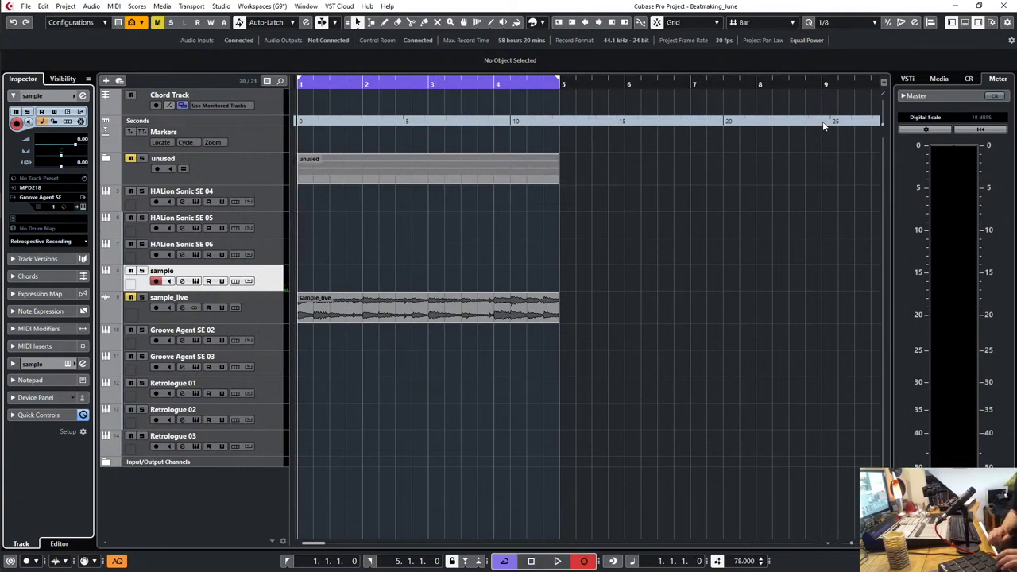
key(KP_Multiply)
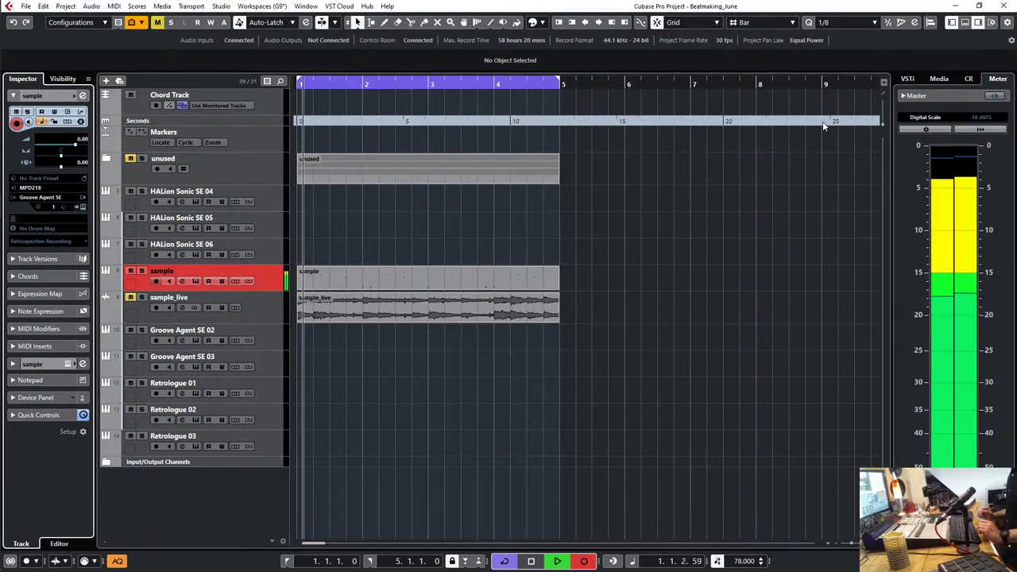
key(space)
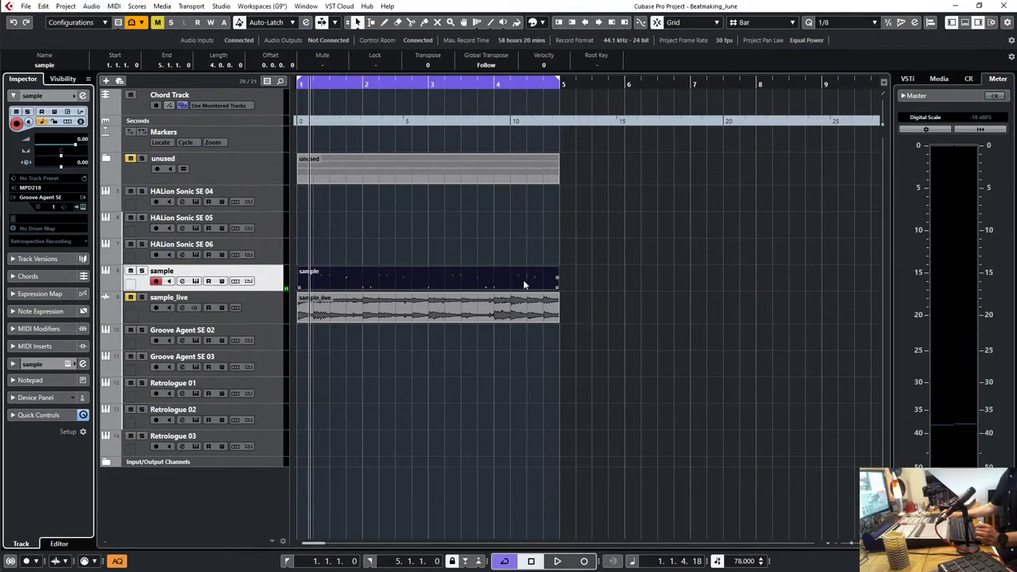
Step: Apply the Legato function to the notes of the recorded sample part and play the part back
double_click(523, 280)
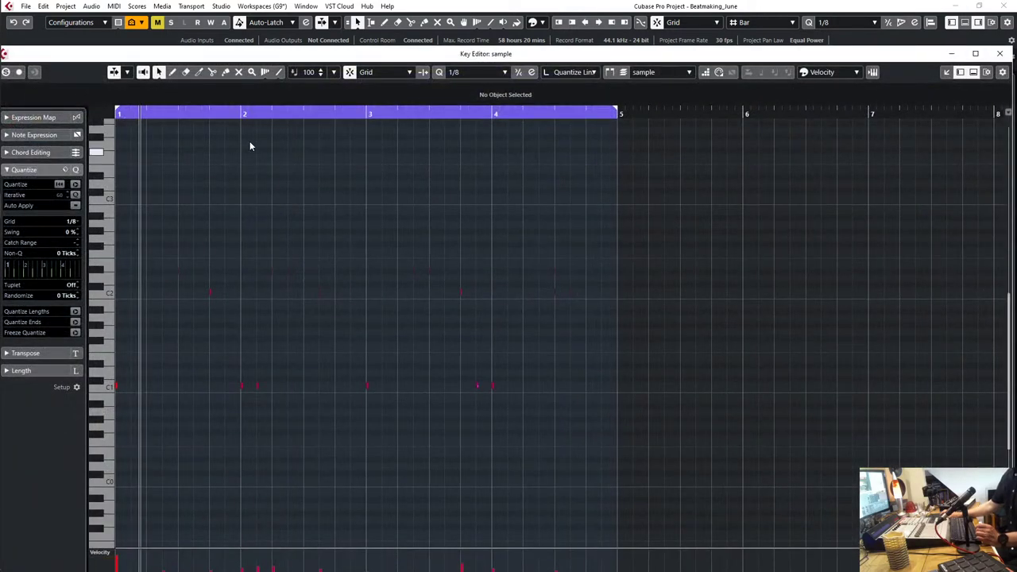
click(113, 8)
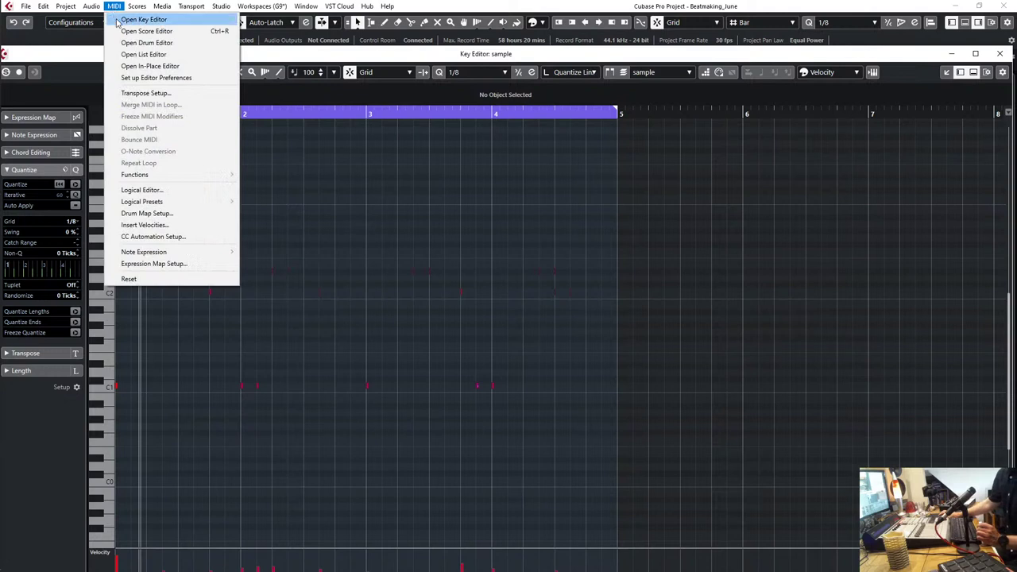
mouse_move(153, 176)
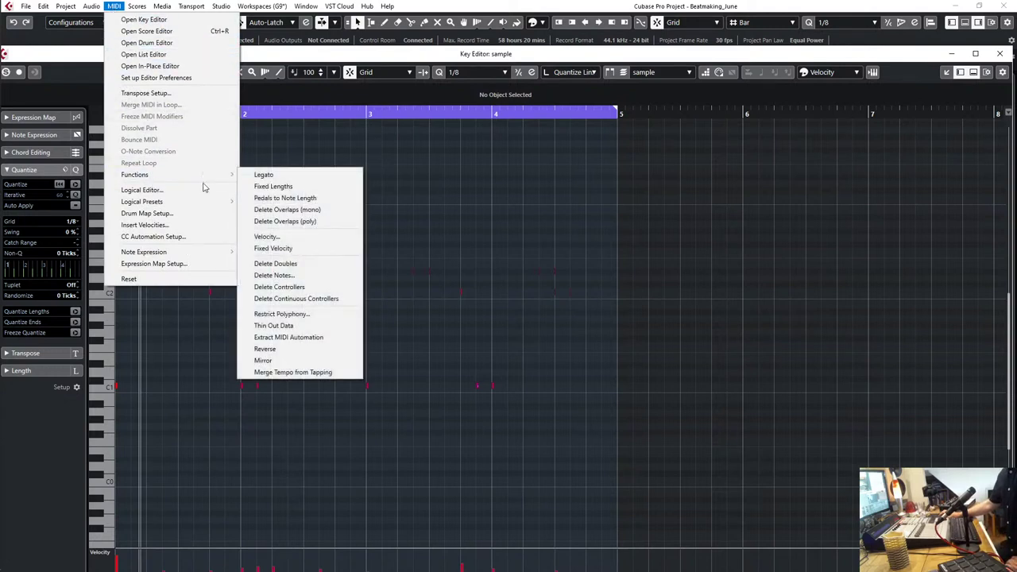
click(267, 177)
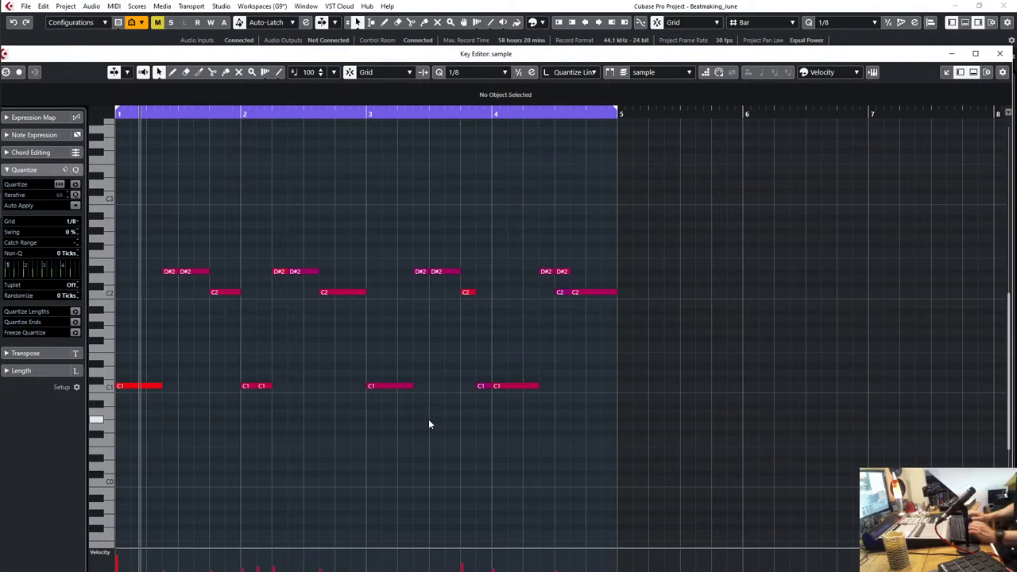
key(Escape)
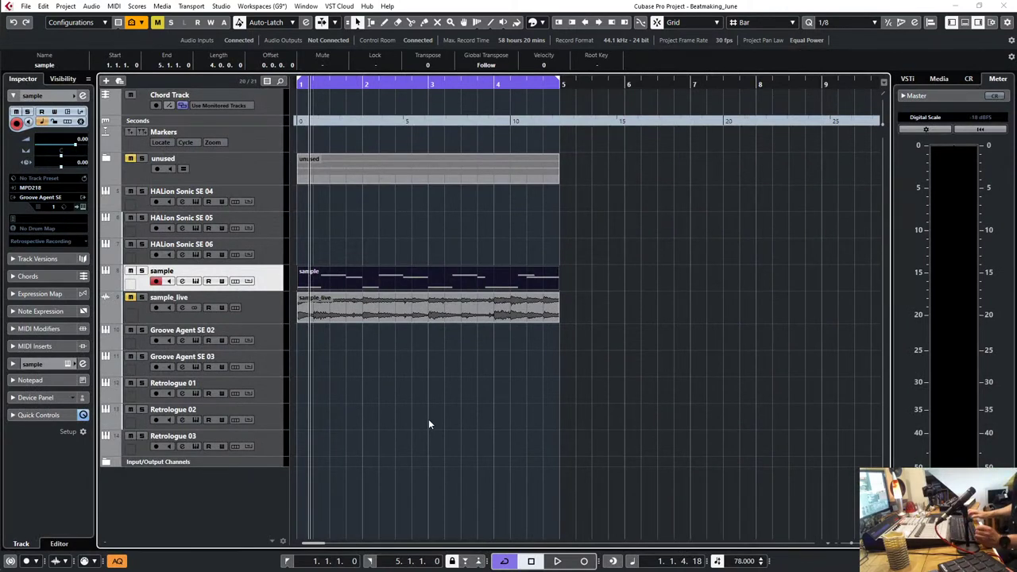
key(space)
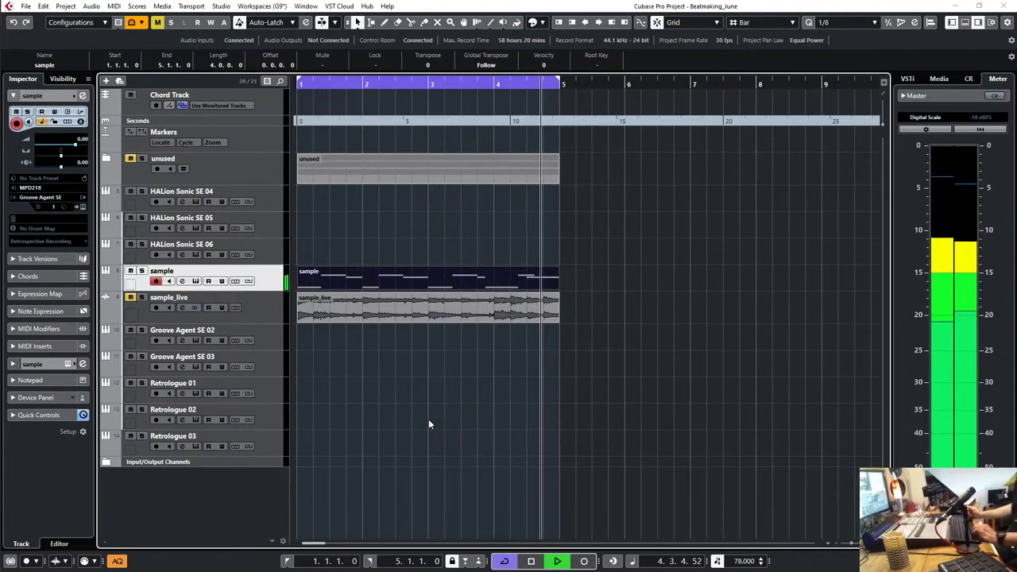
key(space)
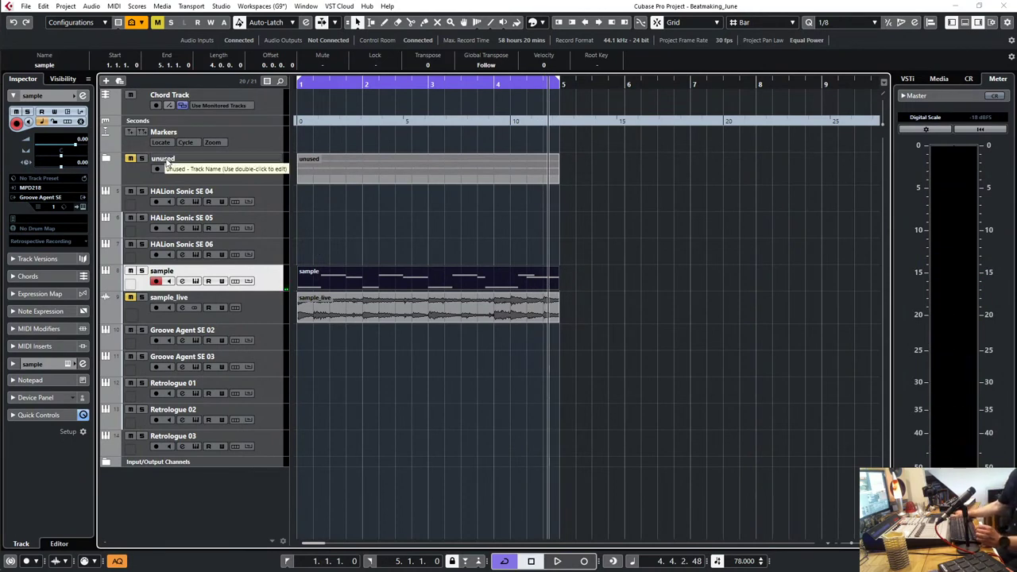
Step: Listen to the sample_live track on its own in solo, stop playback and turn its solo off
click(273, 318)
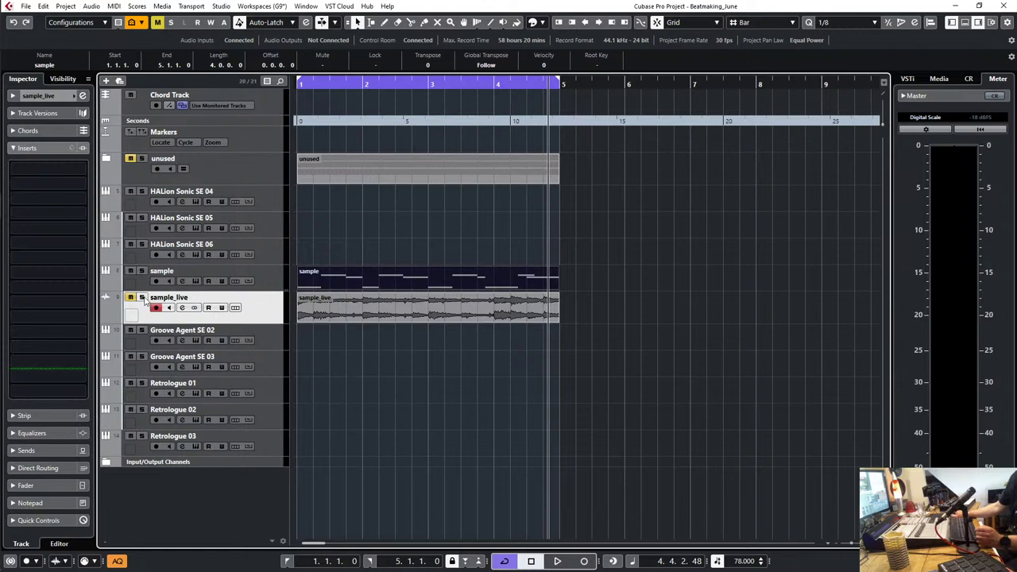
click(143, 298)
key(space)
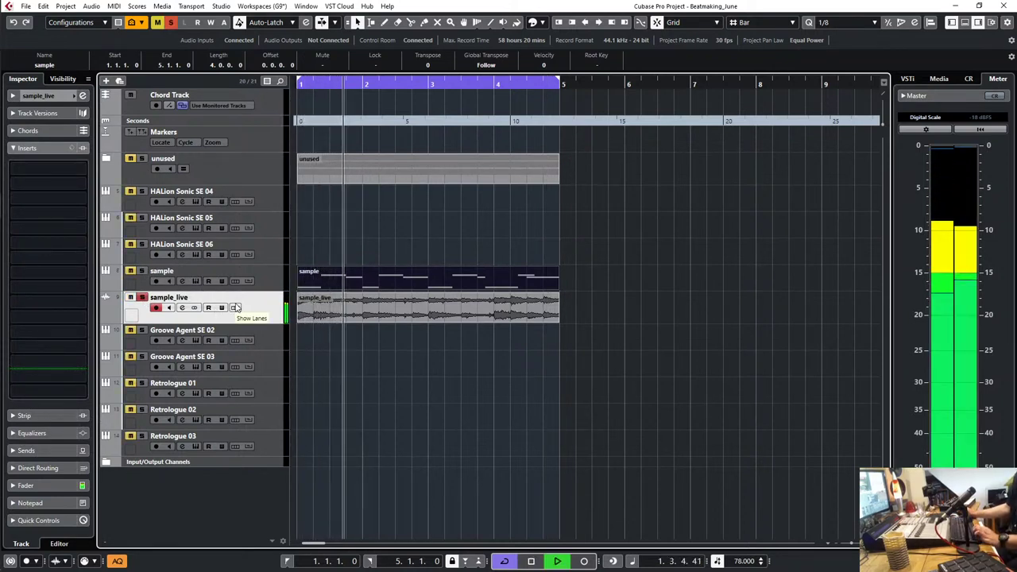
key(space)
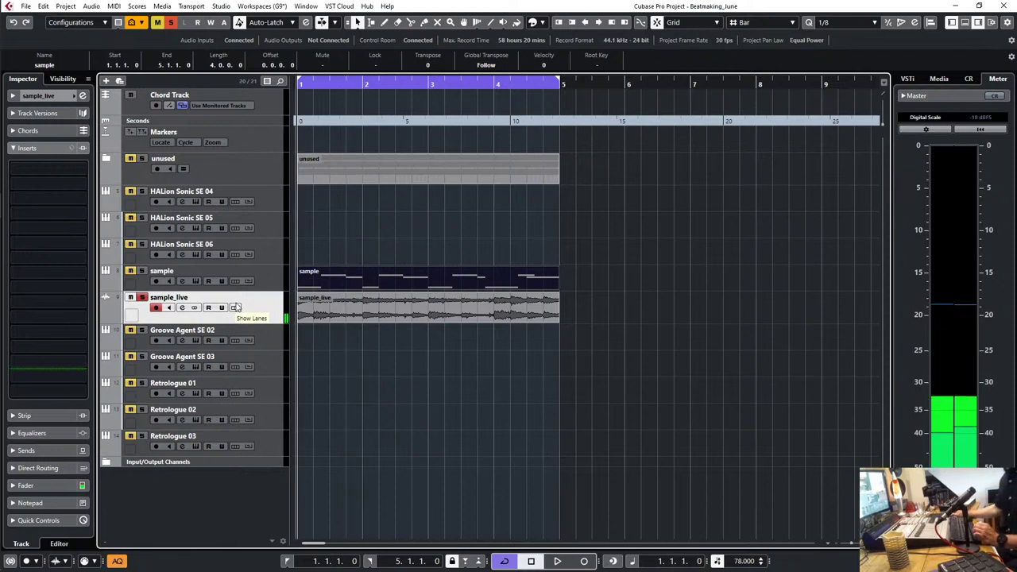
click(278, 340)
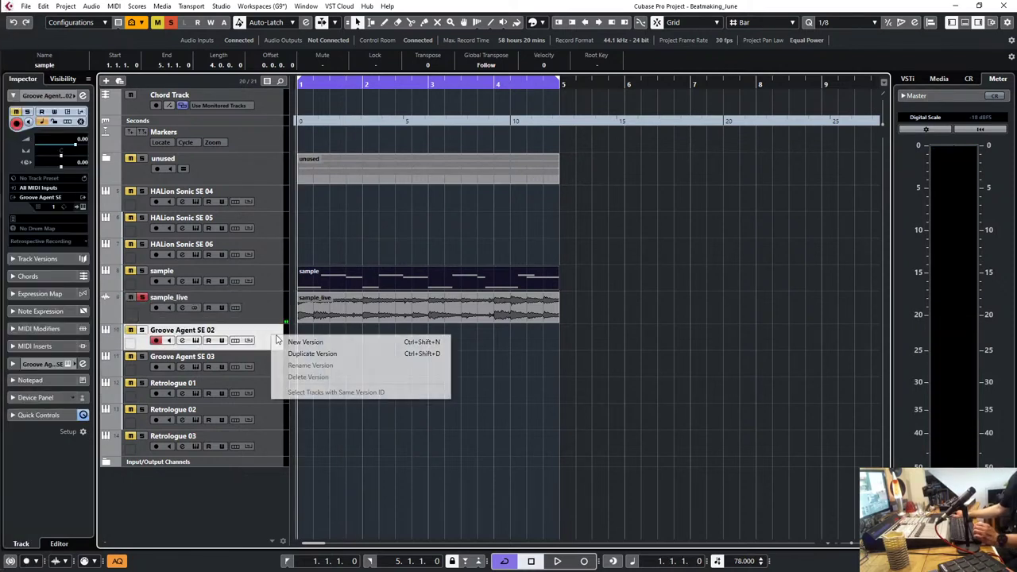
click(142, 300)
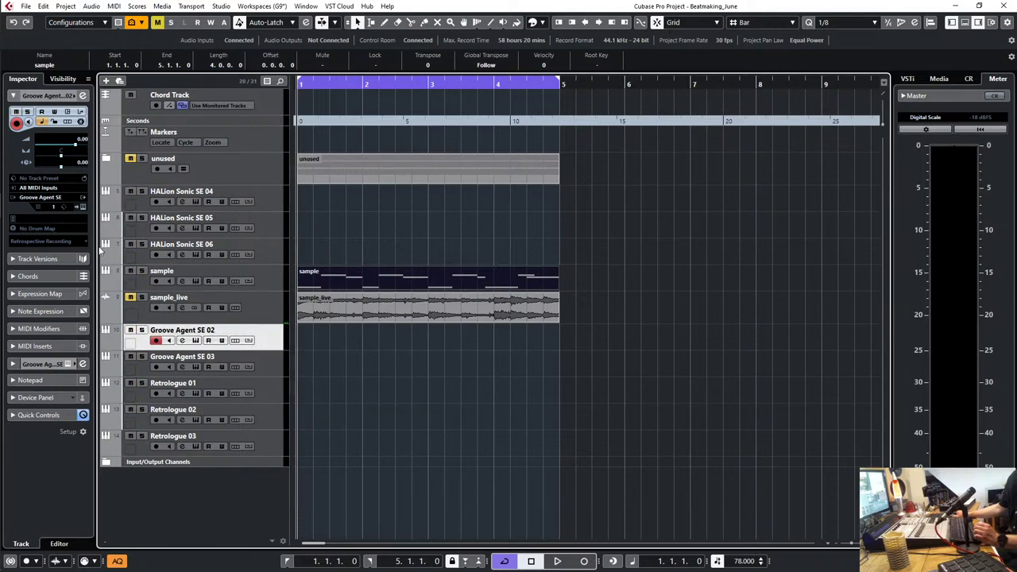
Step: Open the Groove Agent of the Groove Agent SE 02 track and filter its kit browser to five-star kits
click(196, 340)
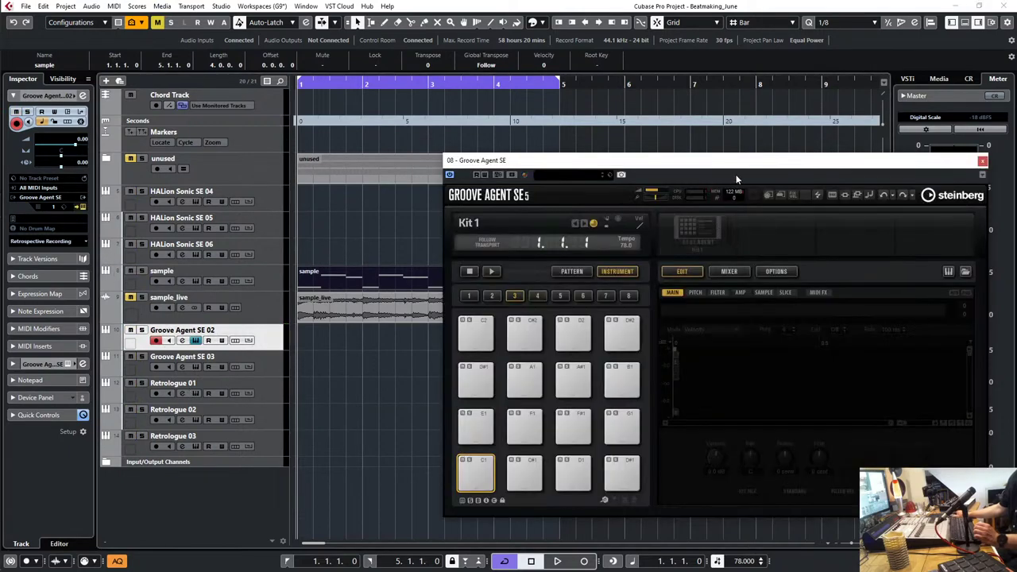
drag(747, 166, 677, 157)
click(435, 215)
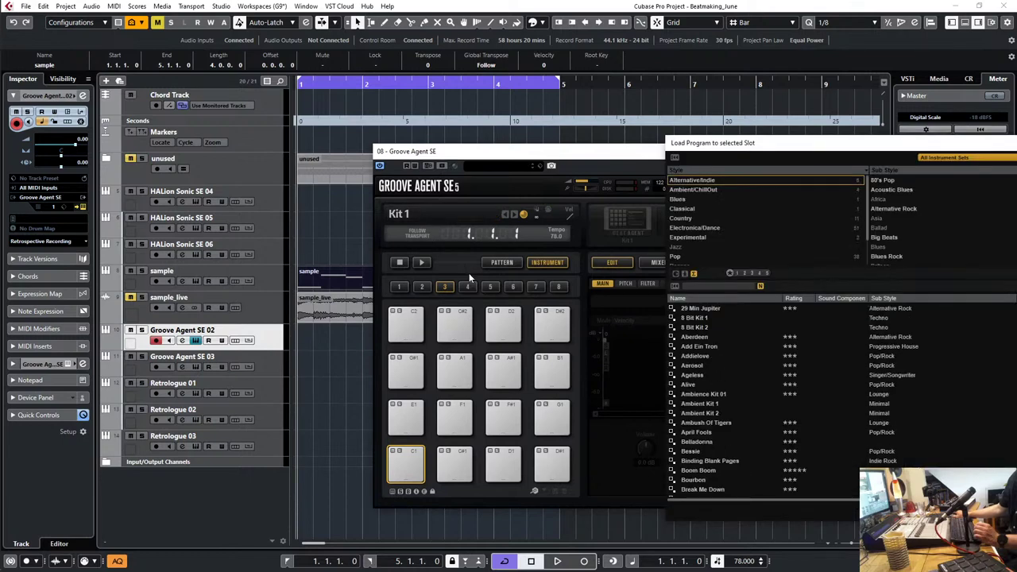
drag(821, 149, 473, 162)
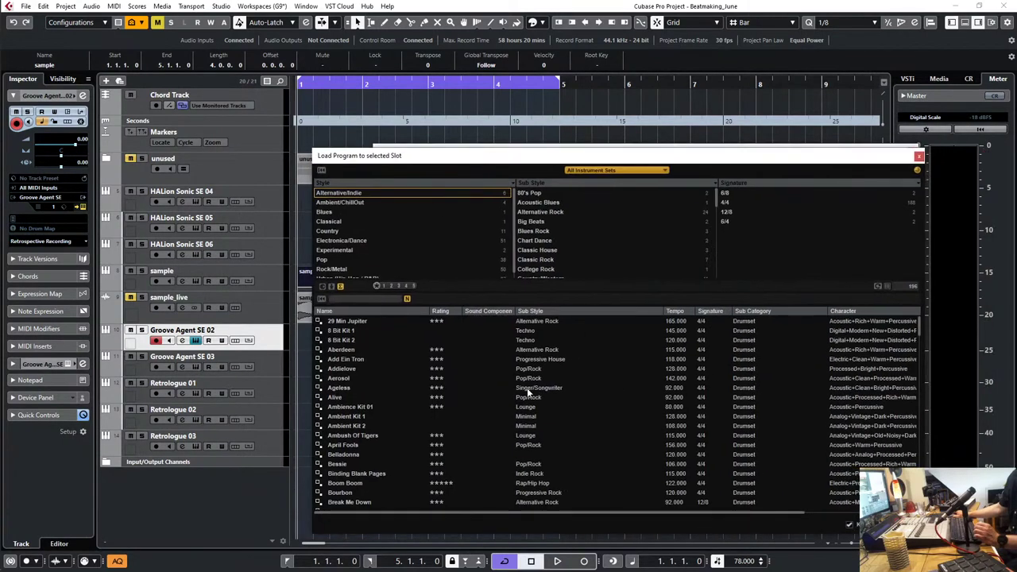
scroll(541, 367, down, 10)
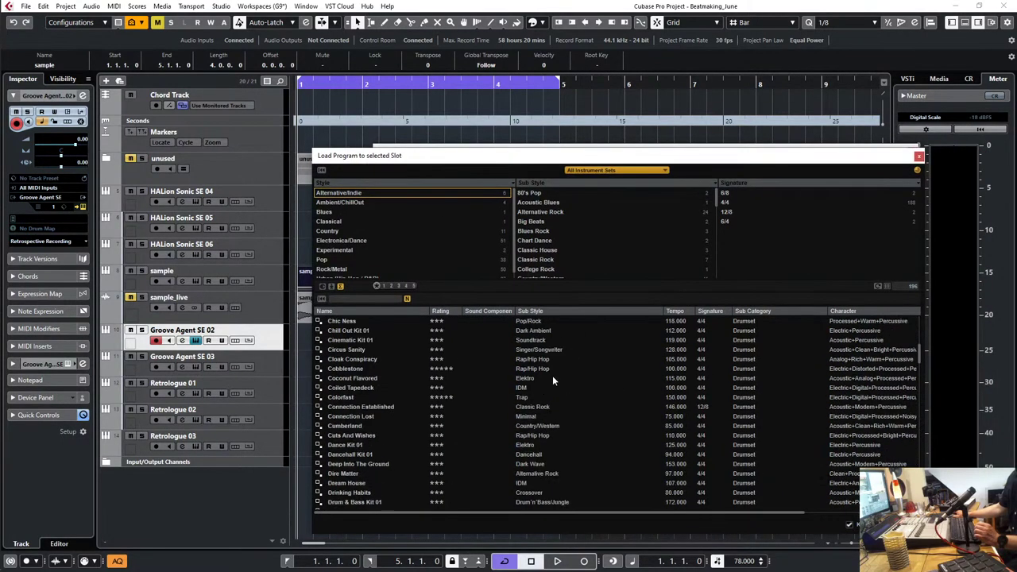
click(413, 286)
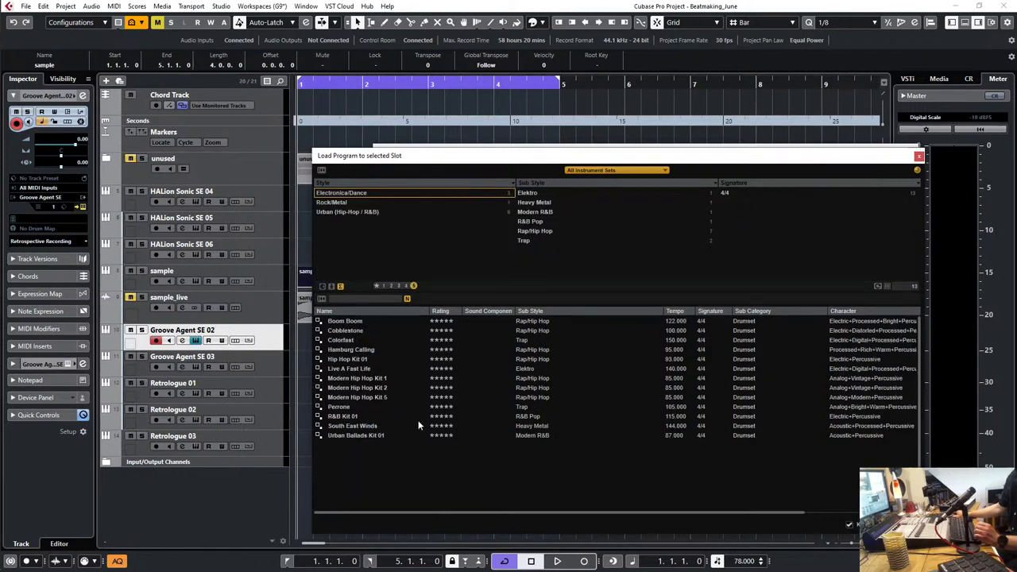
Step: Audition Modern Hip Hop Kit 5 and Kit 2, load Modern Hip Hop Kit 1 and close the instrument
click(368, 398)
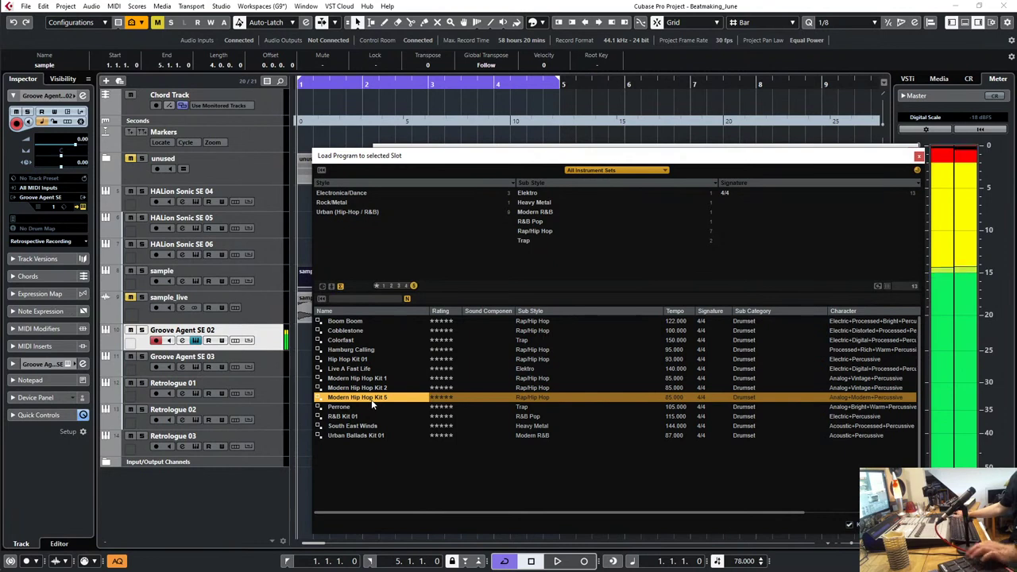
click(370, 389)
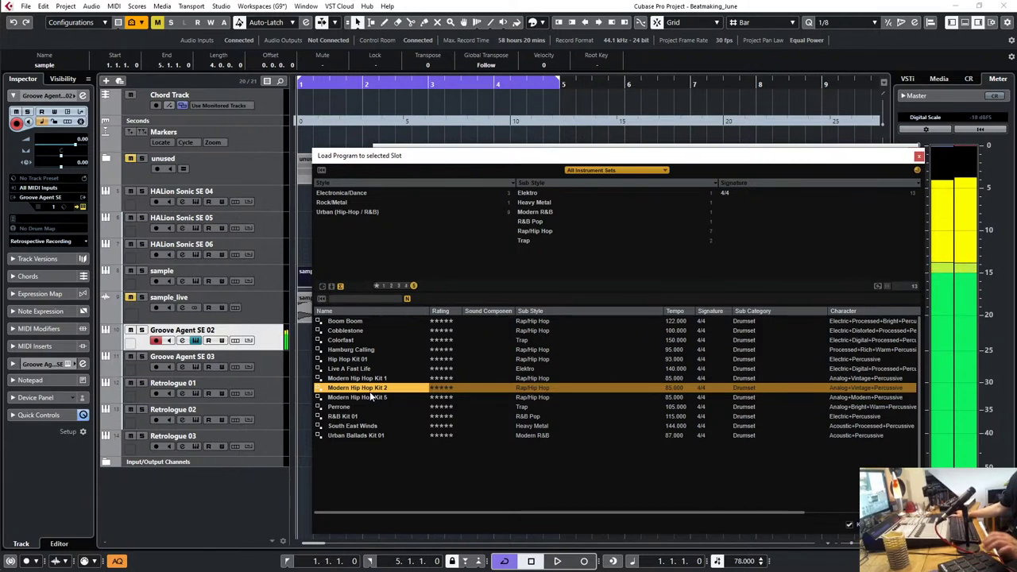
click(379, 379)
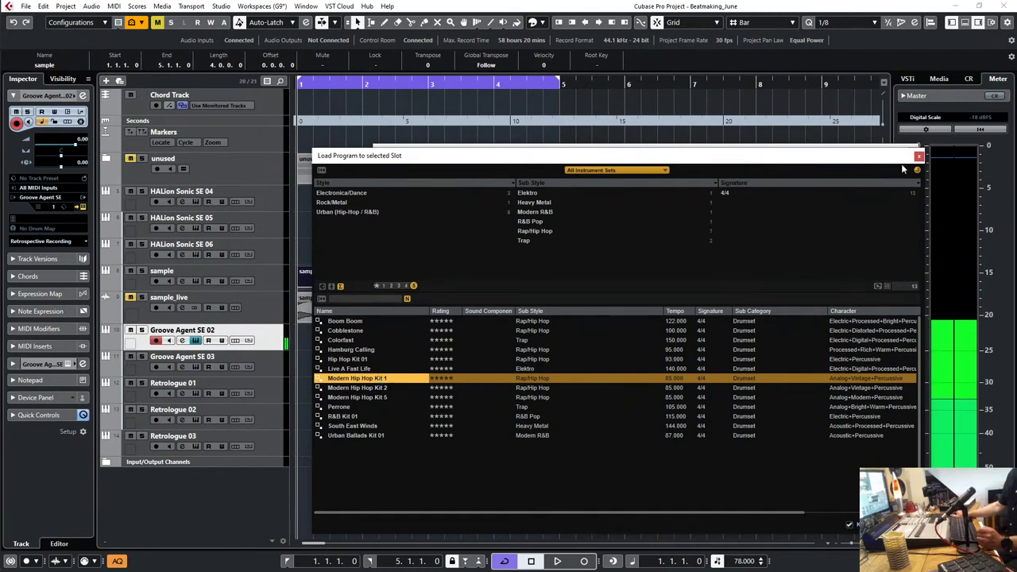
click(919, 156)
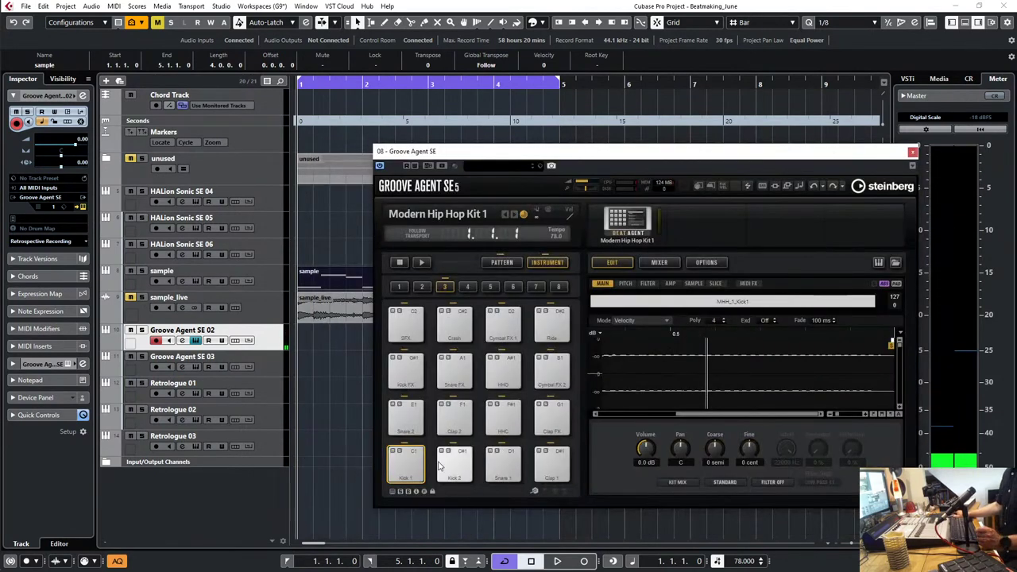
click(913, 153)
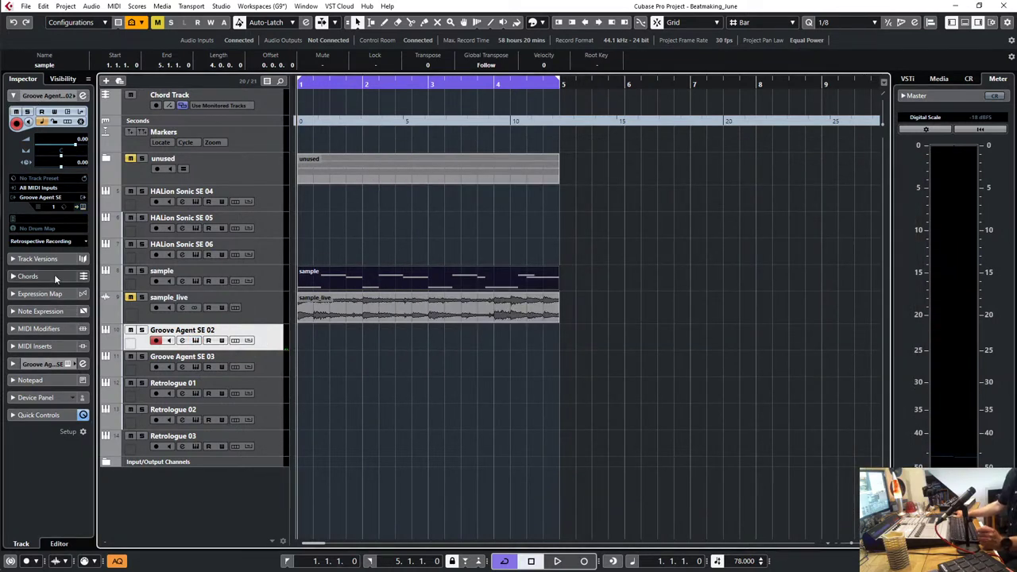
Step: Create a drum map from the instrument on Groove Agent SE 02 and add Beat Designer as its first MIDI insert
click(59, 229)
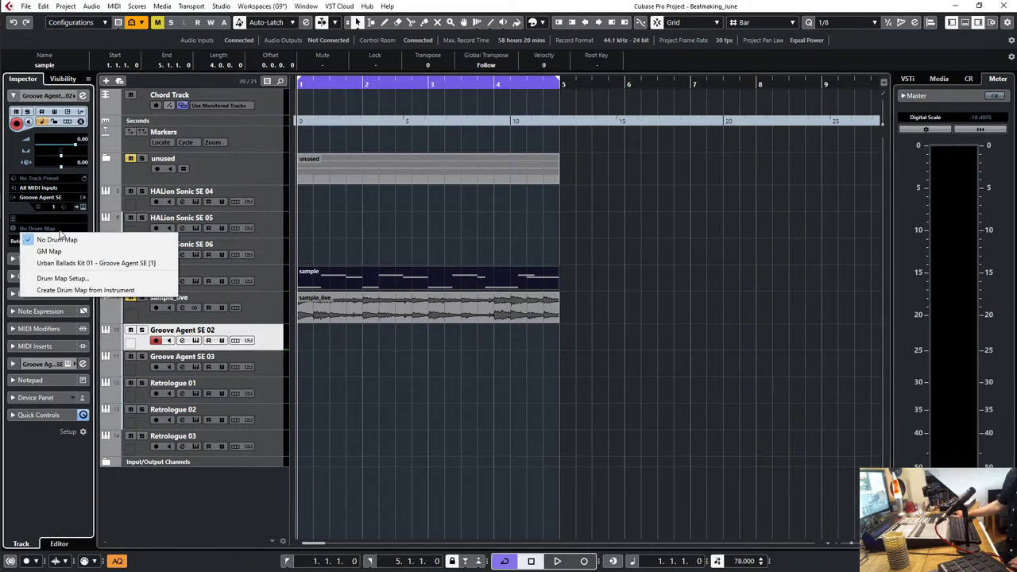
click(77, 291)
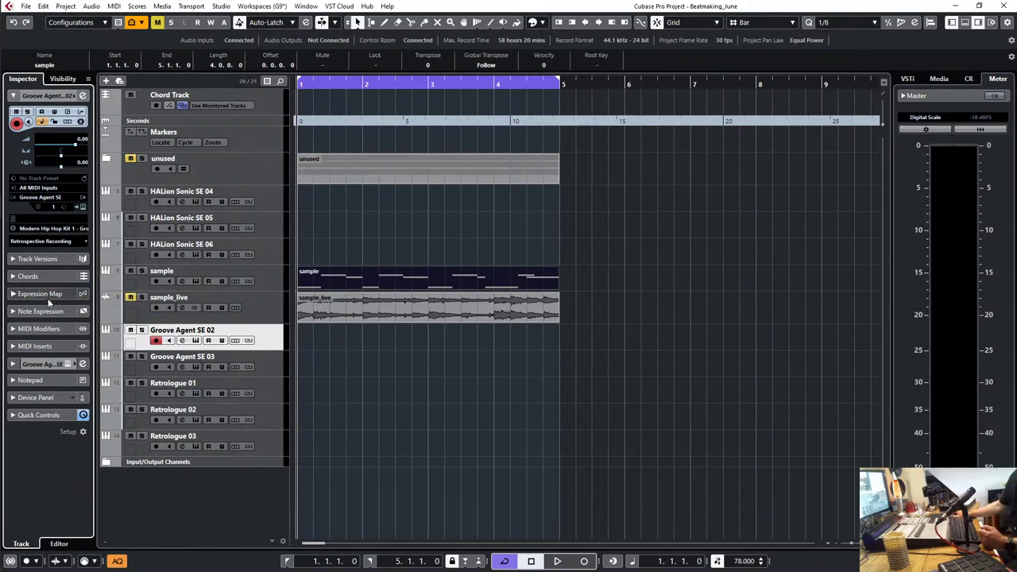
click(40, 345)
click(32, 224)
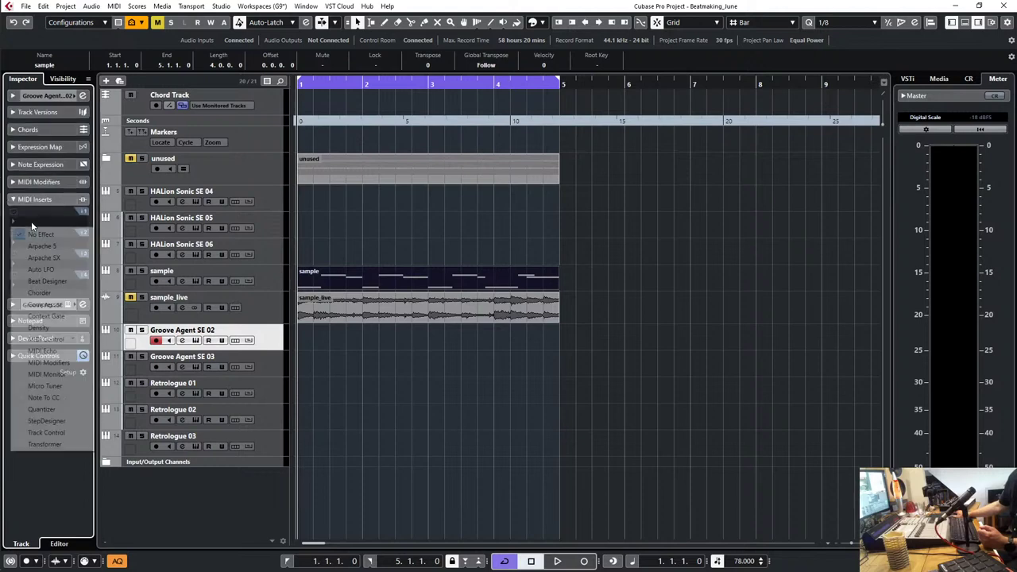
click(38, 281)
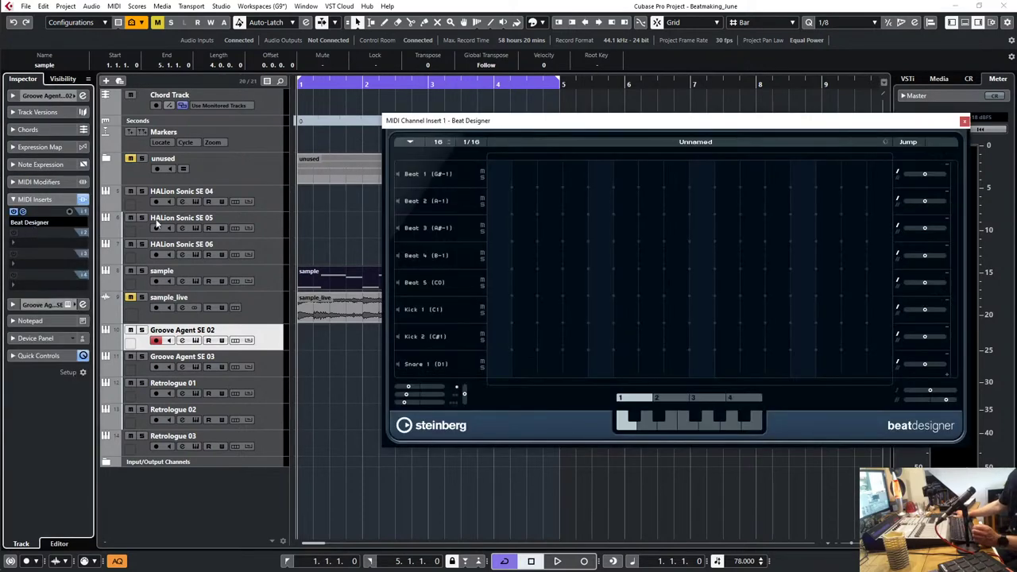
drag(580, 127, 542, 159)
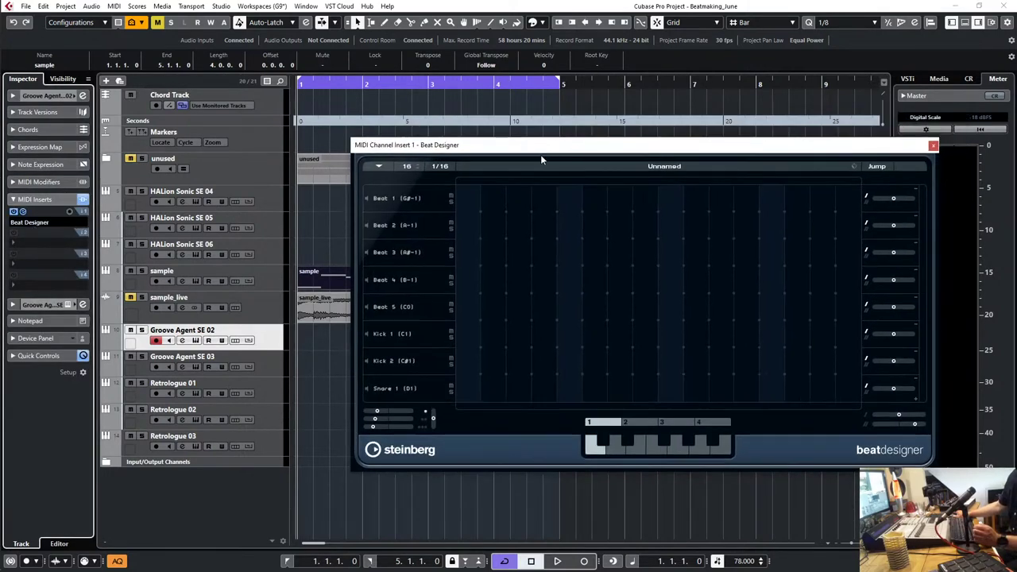
Step: Start playback and place Kick 1 hits on steps 1 and 9 of the 16-step pattern
click(465, 333)
key(space)
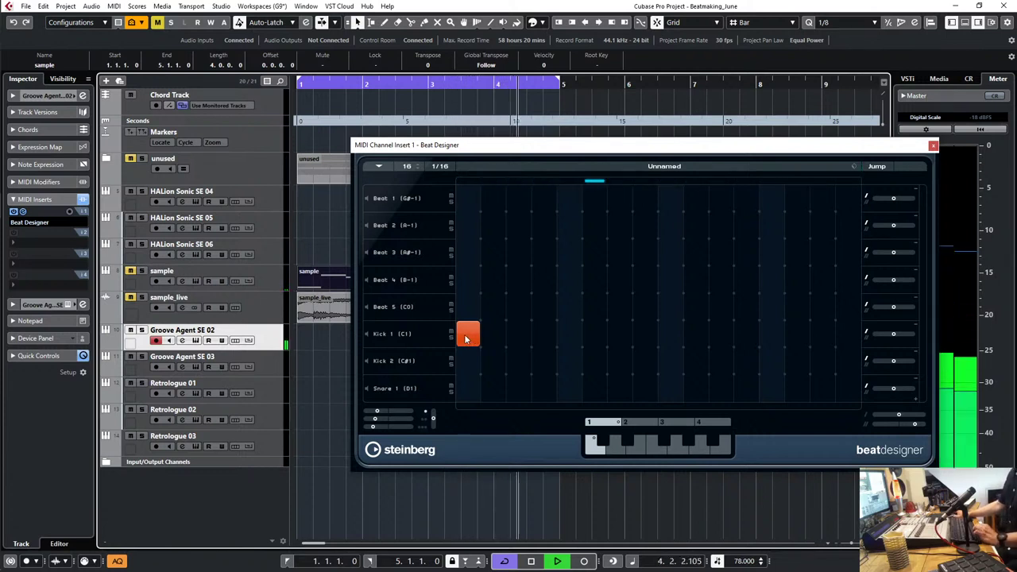
click(569, 334)
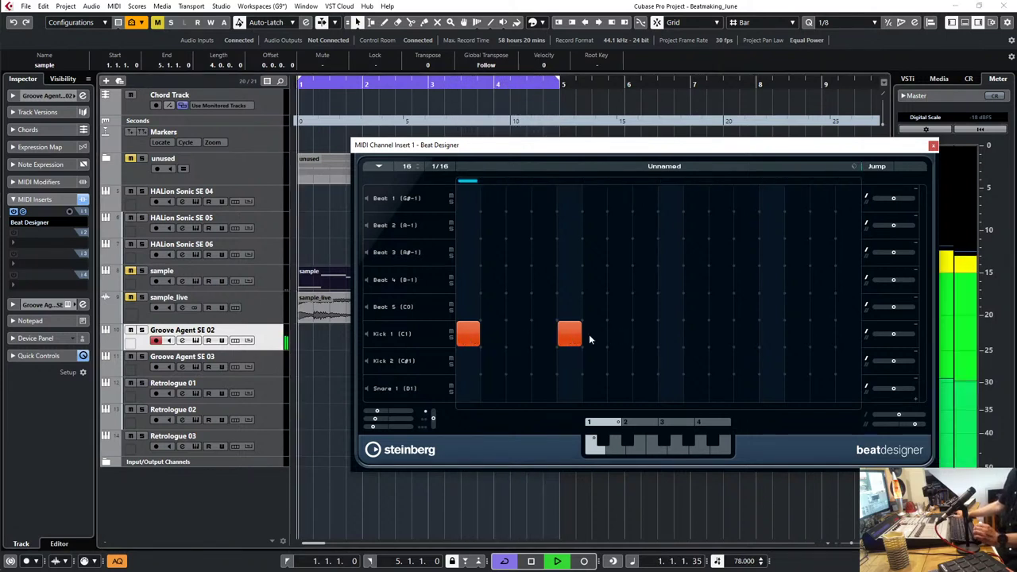
click(672, 336)
click(569, 334)
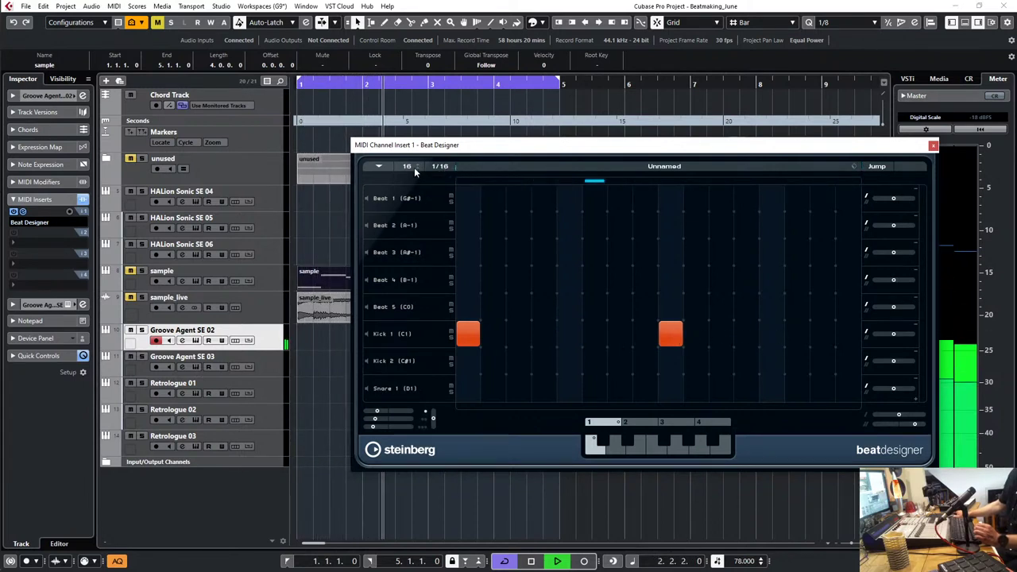
Step: Extend the pattern to 32 steps and add Kick 1 hits on steps 17 and 25
scroll(418, 169, up, 12)
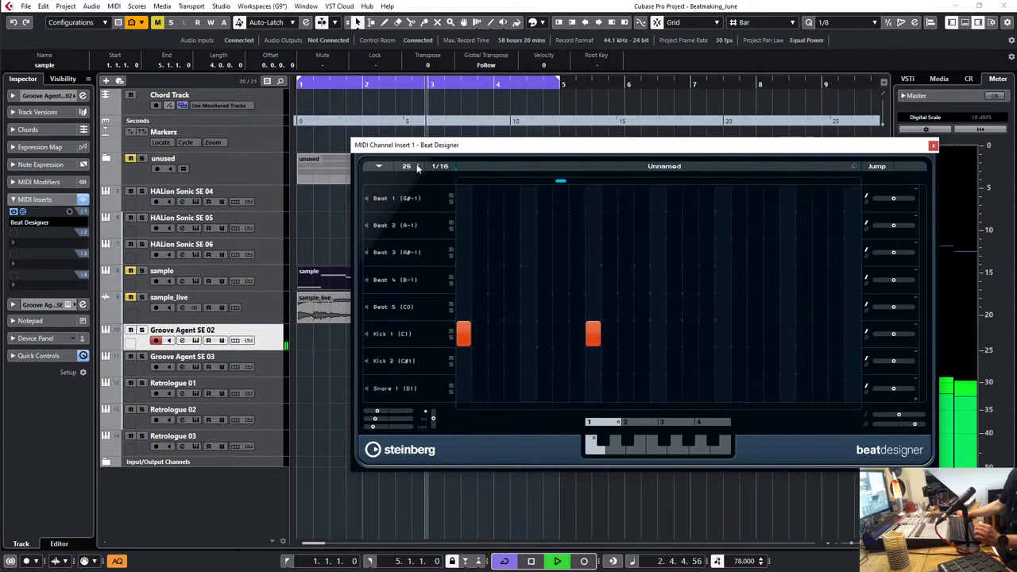
scroll(416, 168, up, 5)
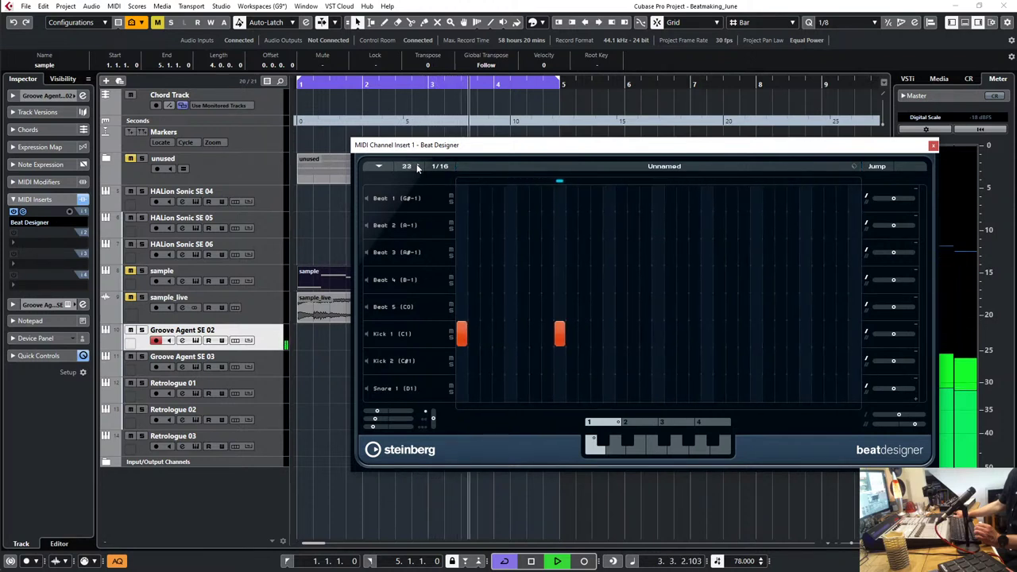
scroll(416, 168, down, 1)
click(667, 333)
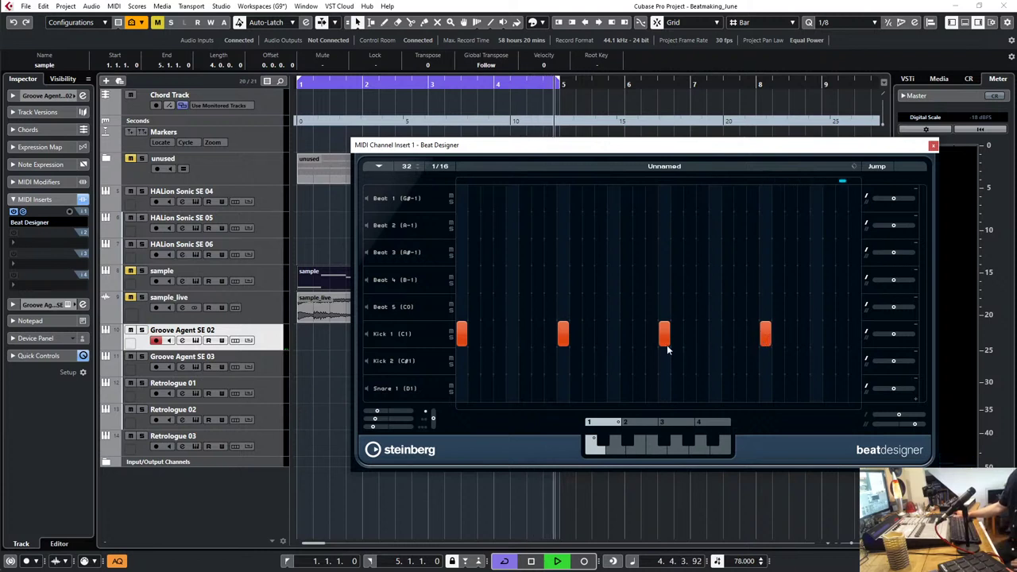
Step: Add Snare 1 hits on steps 5, 13, 21 and 29, plus an extra Kick 1 hit on step 27
click(512, 388)
click(614, 387)
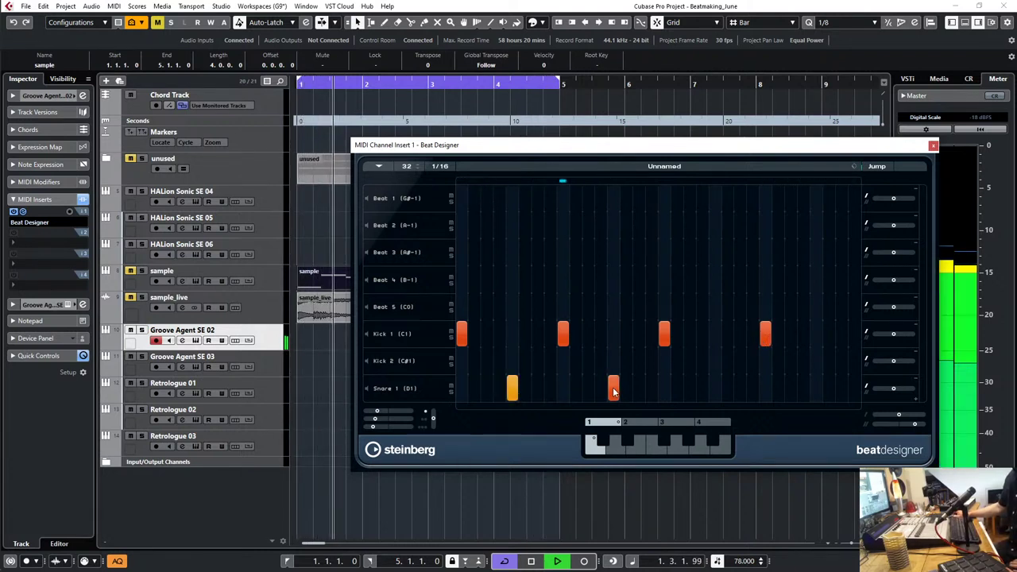
click(717, 387)
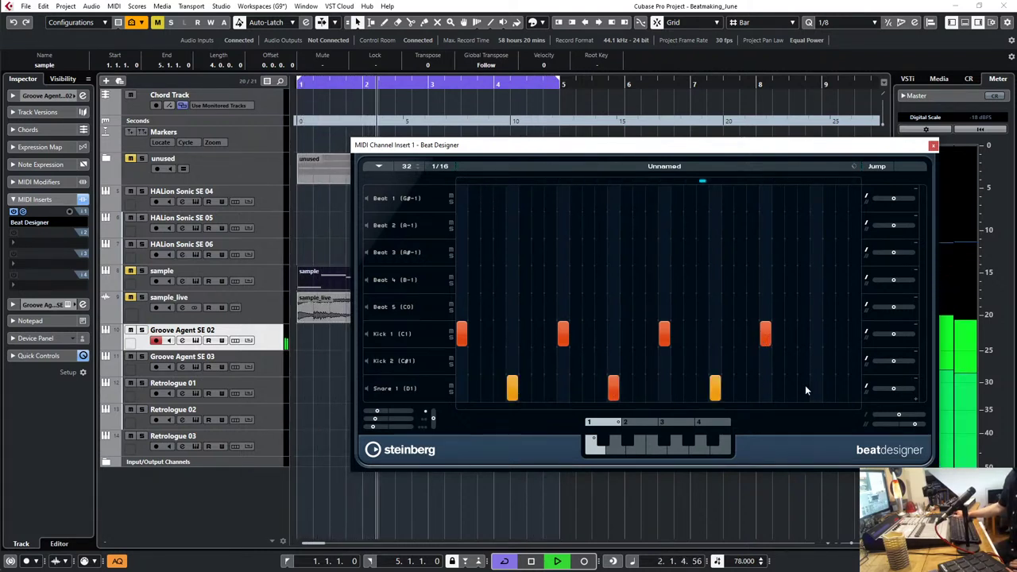
click(816, 387)
click(792, 337)
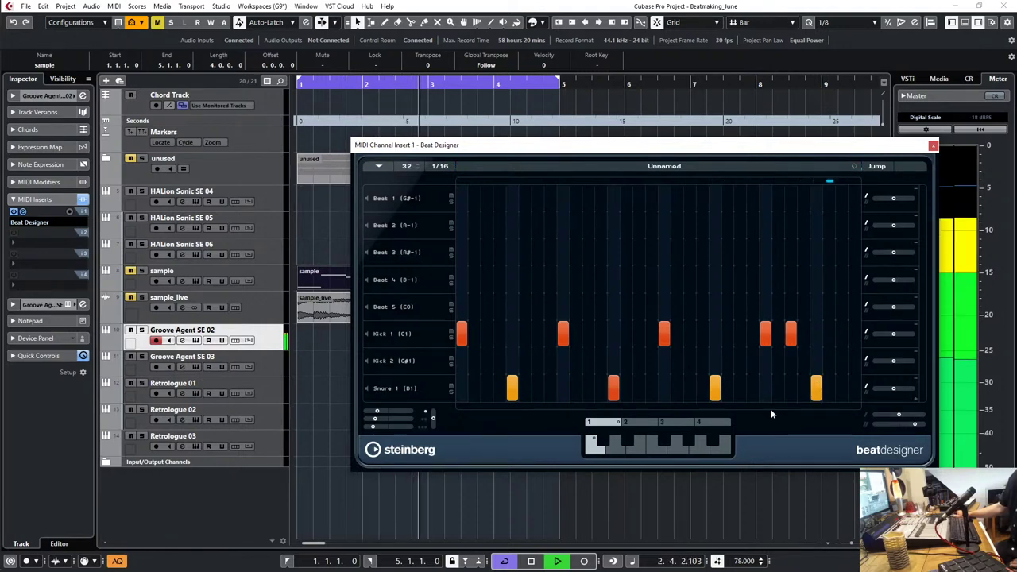
Step: Assign the Beat 5 lane to Snare 2 (E1) and layer hits on steps 5, 13, 21 and 29
click(446, 310)
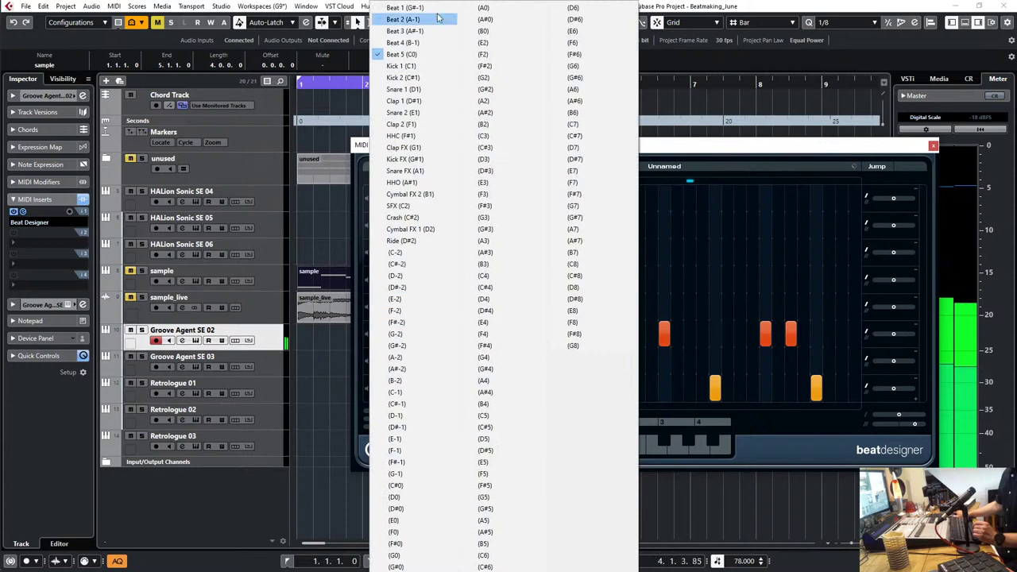
click(405, 112)
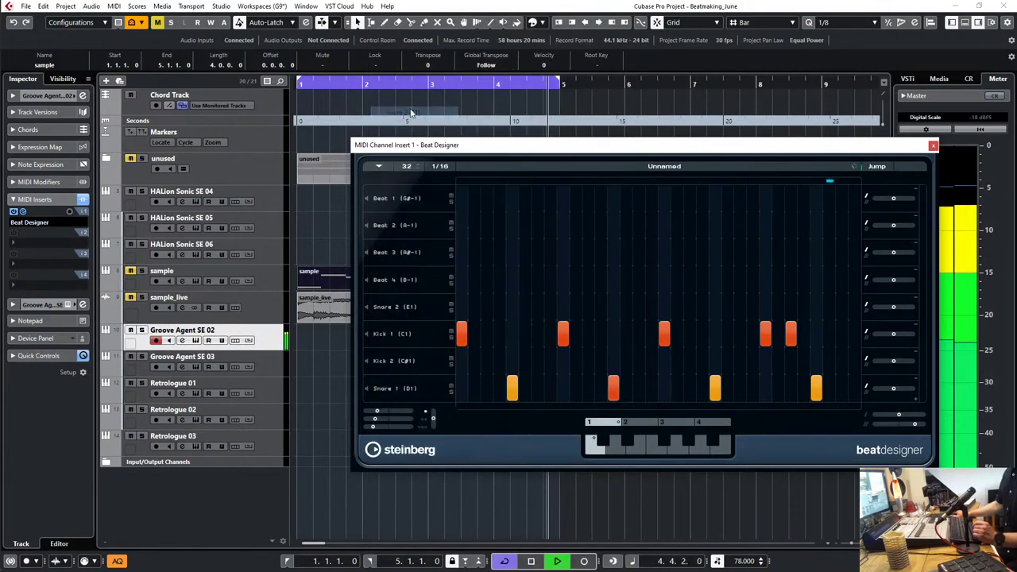
click(512, 307)
click(613, 307)
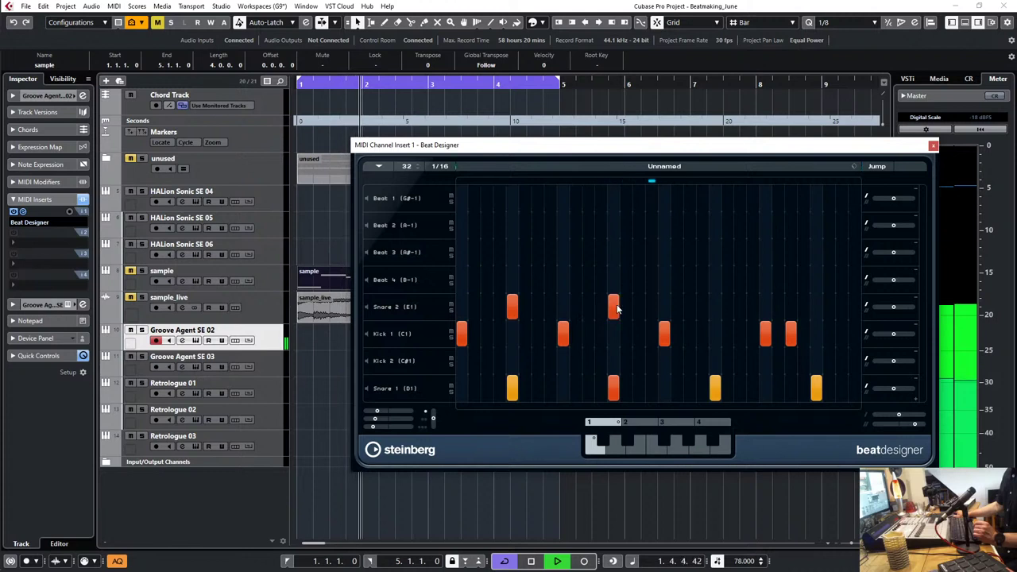
click(715, 307)
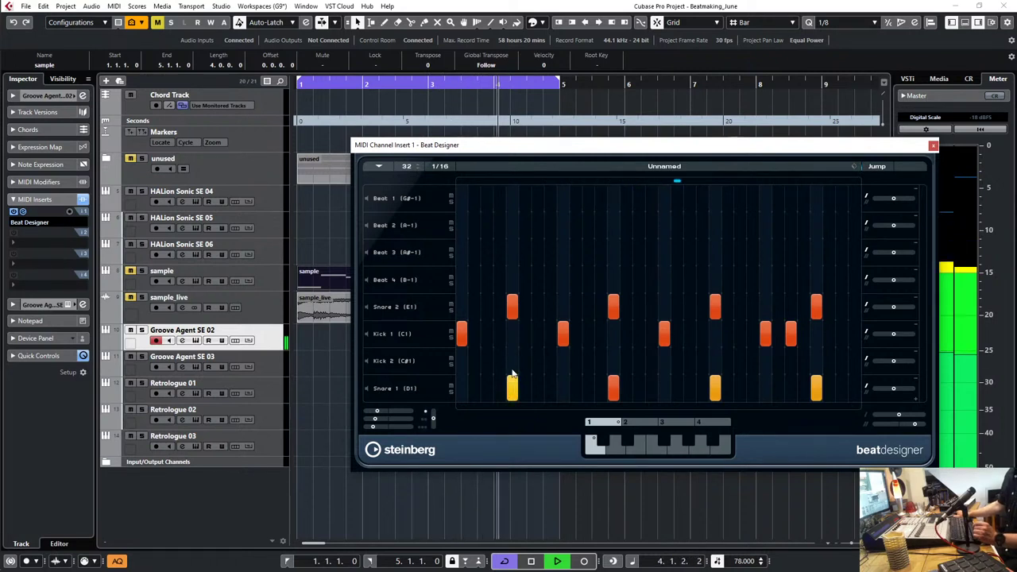
Step: Raise the velocity of the Snare 2 hits on steps 5 and 13
mouse_move(513, 308)
mouse_down()
mouse_move(510, 245)
mouse_move(516, 349)
mouse_move(512, 274)
mouse_move(514, 295)
mouse_up()
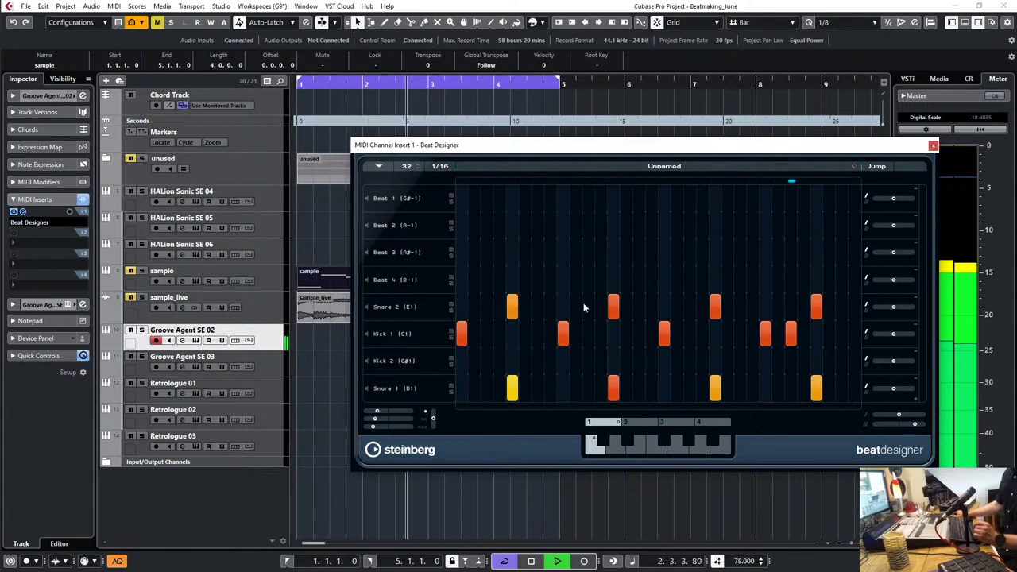
drag(613, 306, 616, 296)
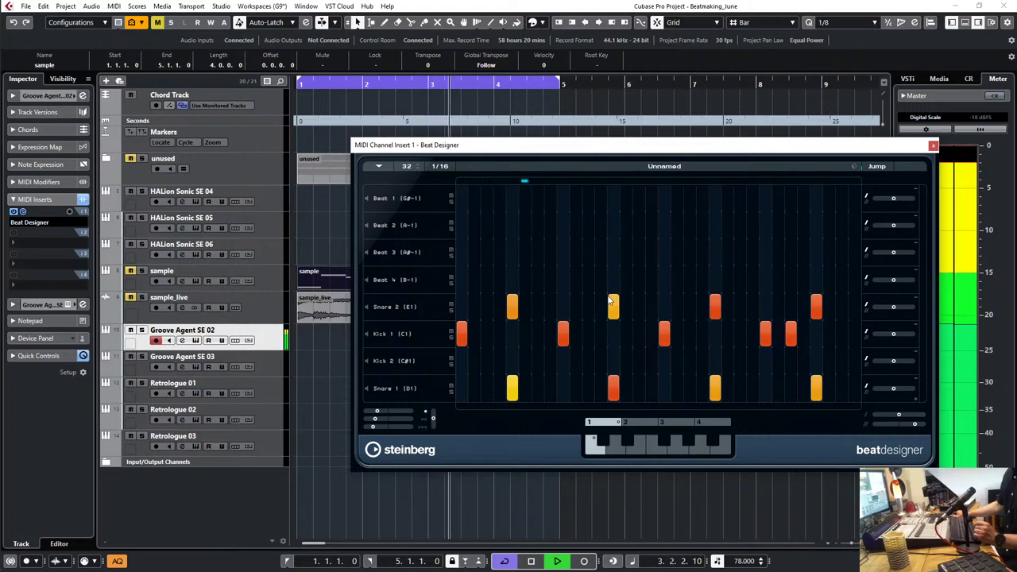
Step: Assign the Beat 4 lane to HHC (F#1), fill all 32 steps with hits, and play the pattern
click(445, 282)
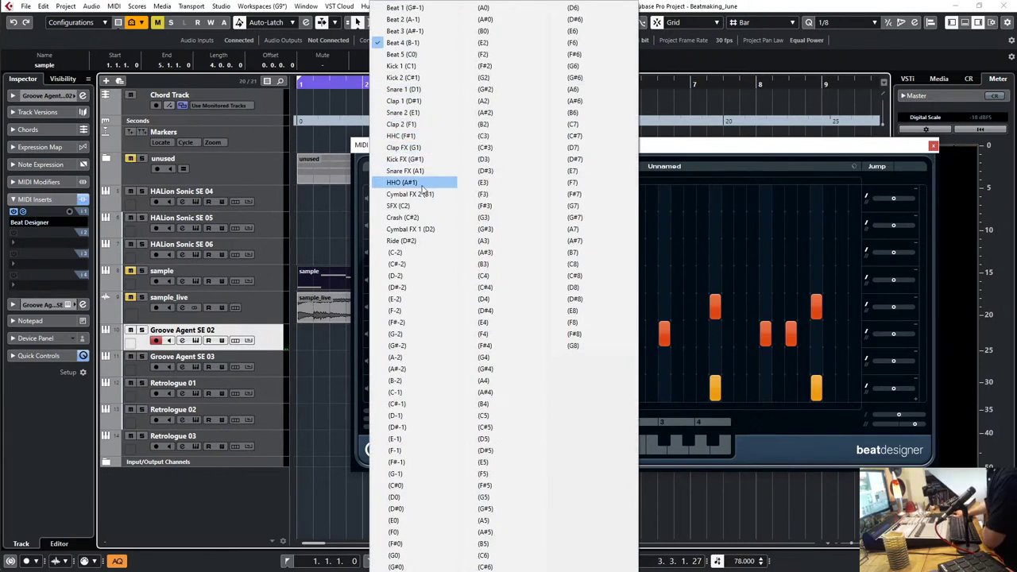
click(417, 137)
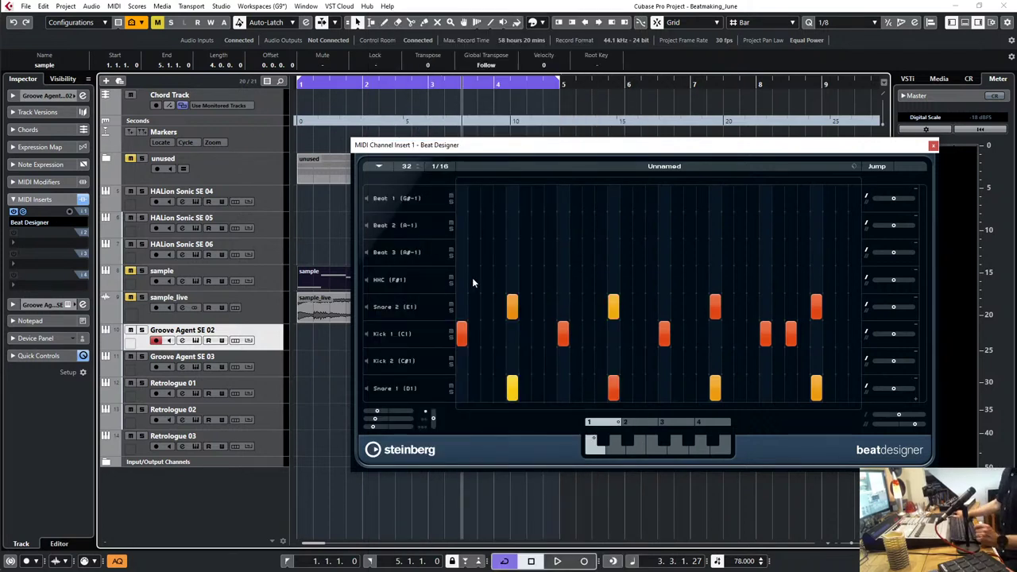
drag(465, 282, 901, 287)
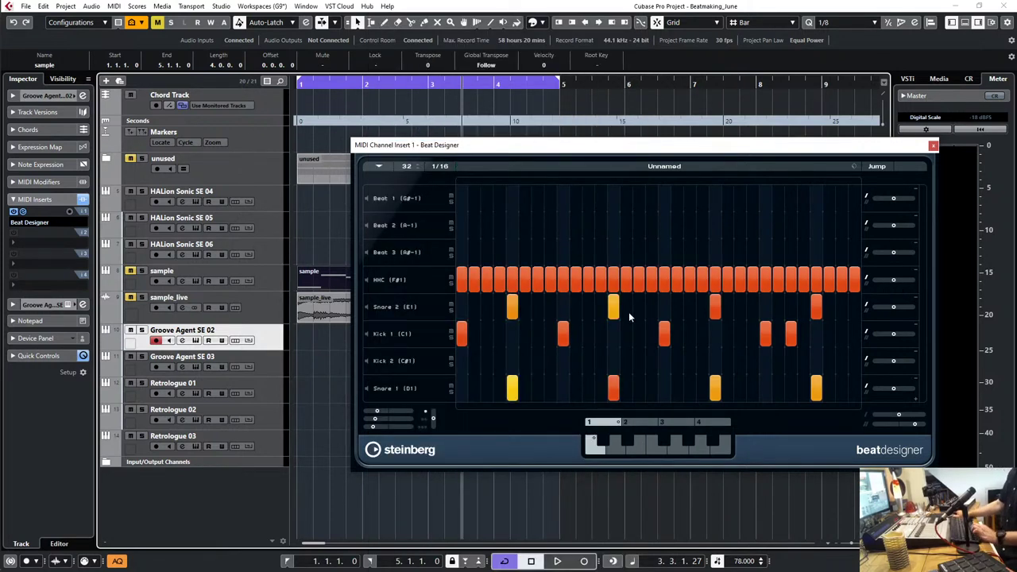
key(space)
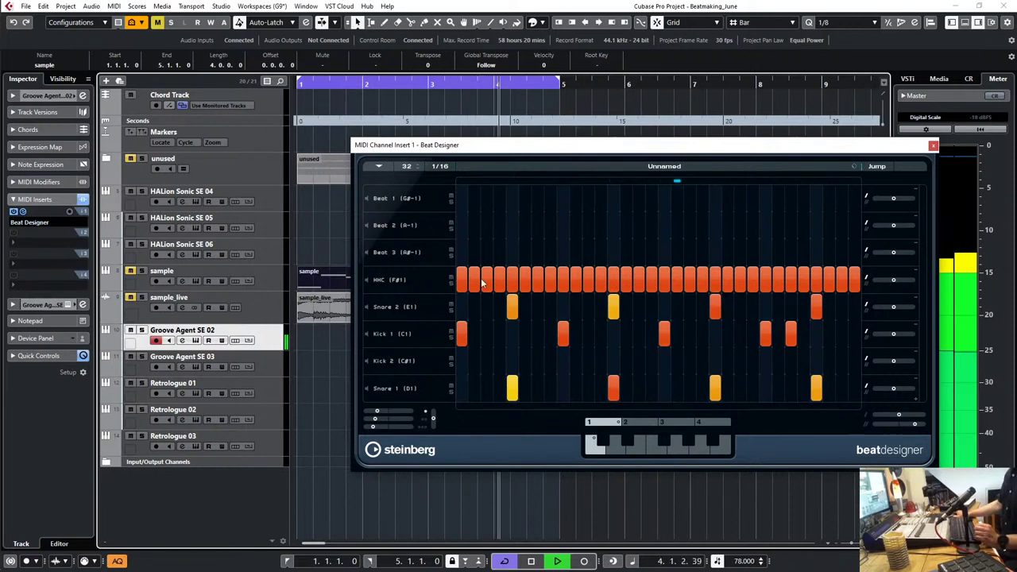
Step: Accent the HHC lane with higher velocities on steps 1, 5, 9, 13, 17, 21, 25 and 29, and soften steps 3 and 4
mouse_move(463, 285)
mouse_down()
mouse_move(464, 265)
mouse_move(511, 233)
mouse_move(509, 279)
mouse_move(475, 289)
mouse_move(503, 285)
mouse_move(475, 282)
mouse_move(513, 268)
mouse_move(565, 261)
mouse_up()
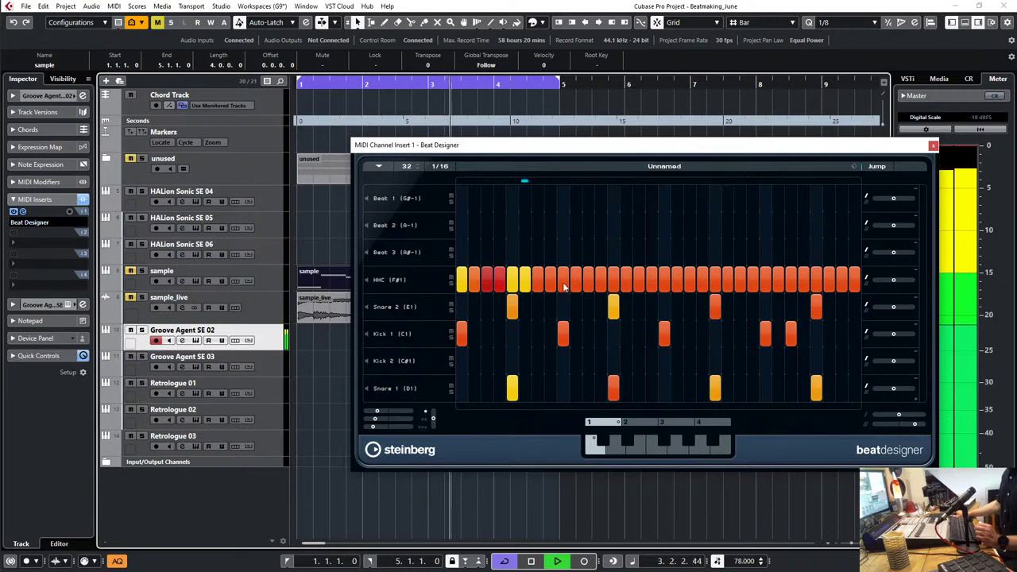
drag(614, 283, 619, 240)
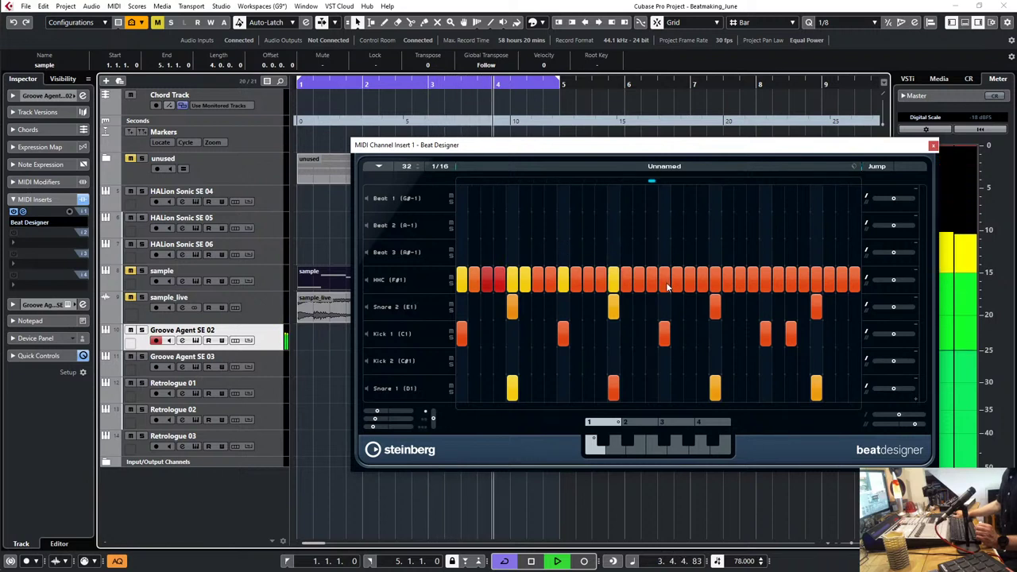
drag(665, 284, 666, 239)
drag(677, 283, 682, 221)
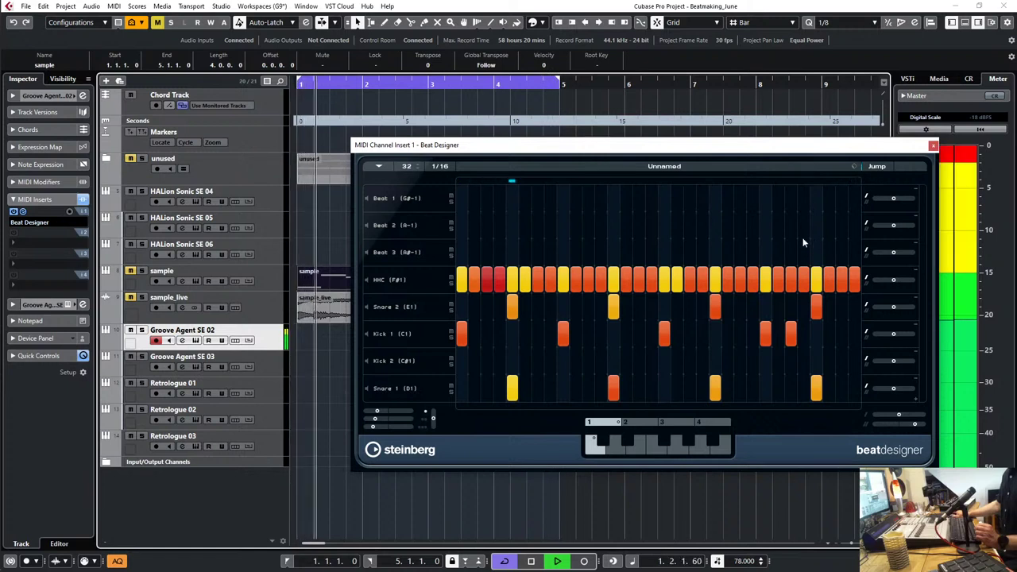
Step: Lower the velocities of the HHC hits between the accents across the rest of the pattern, varying them slightly
drag(549, 283, 526, 301)
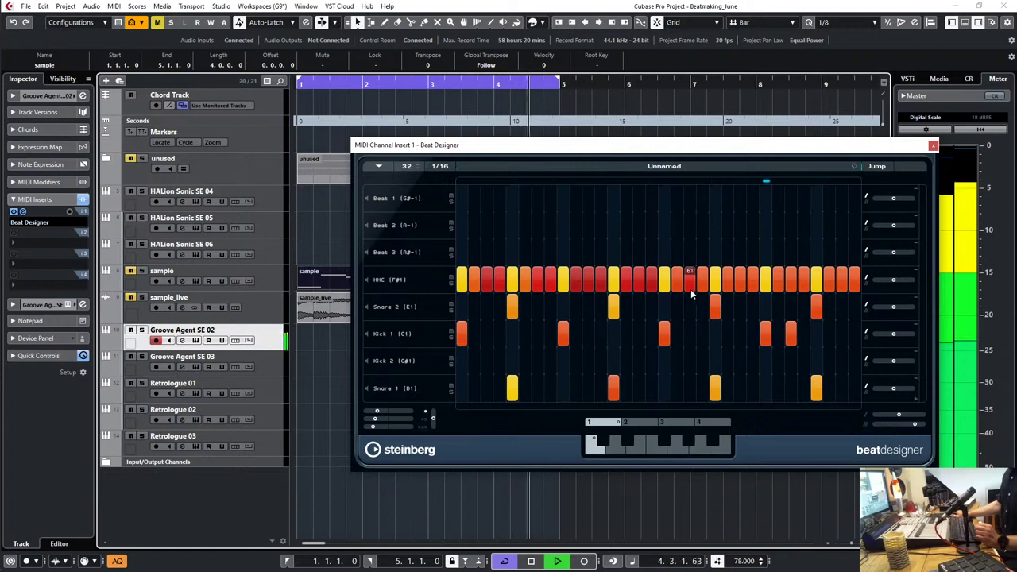
drag(704, 286, 715, 315)
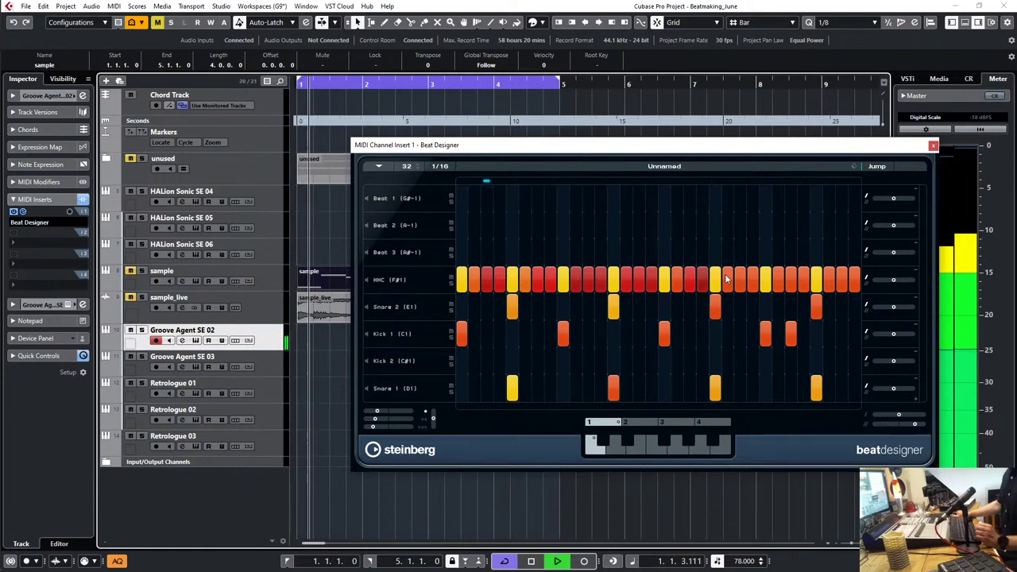
mouse_move(728, 281)
mouse_down()
mouse_move(730, 293)
mouse_move(856, 298)
mouse_up()
Step: Audition the Snare 1 and HHC lanes one at a time in solo, clear the solos, and stop playback
click(451, 392)
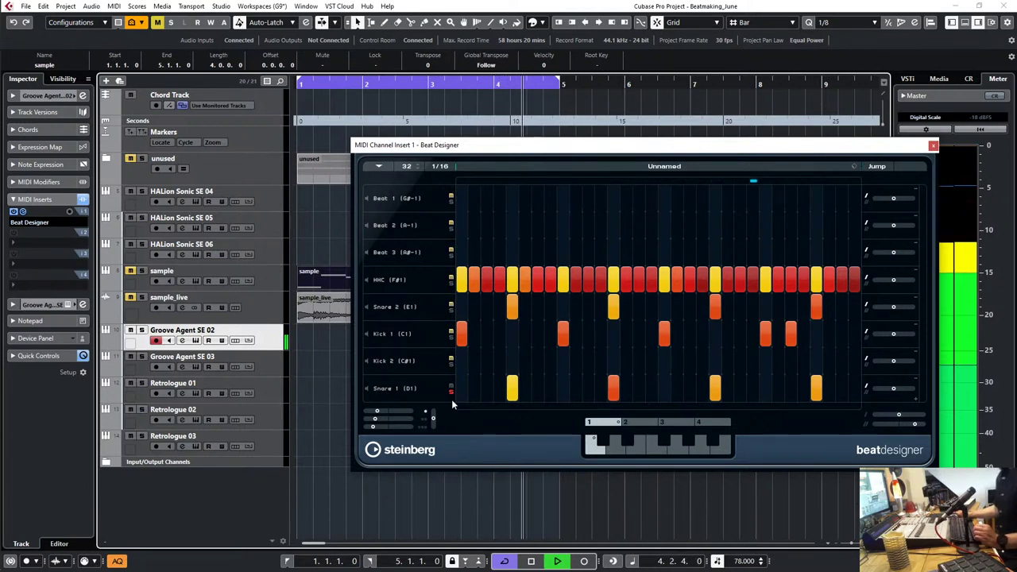
click(450, 391)
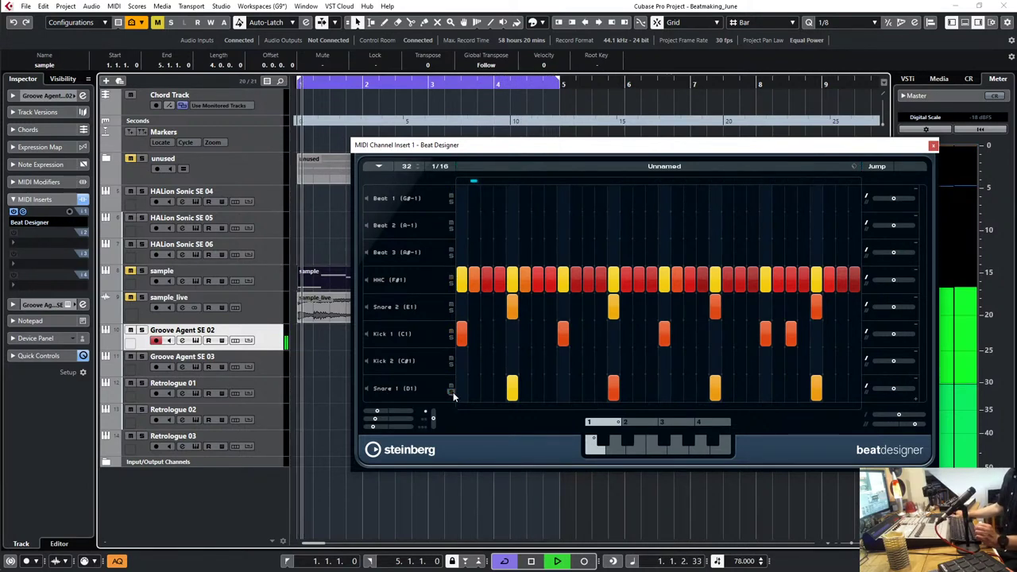
click(452, 285)
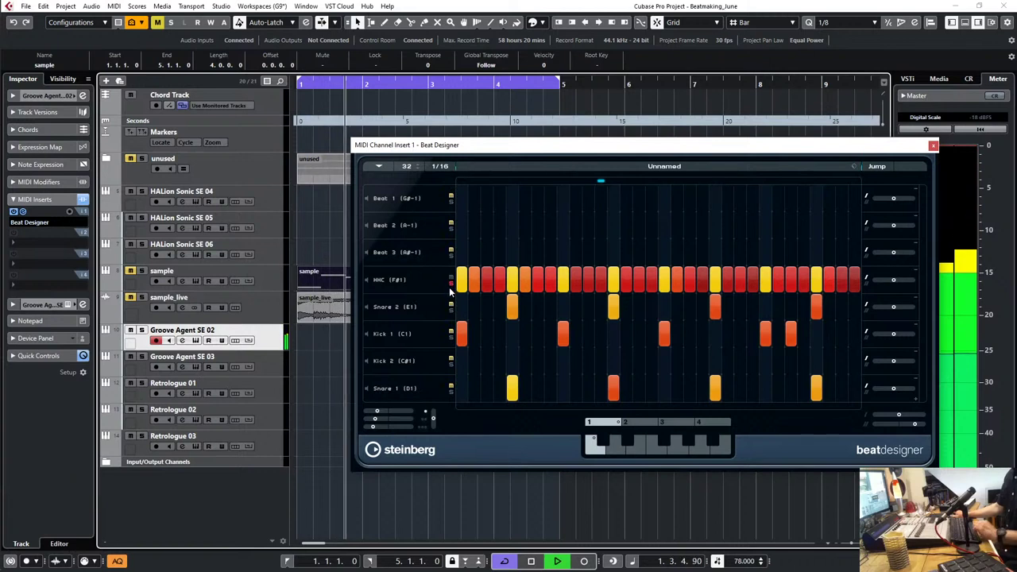
click(451, 283)
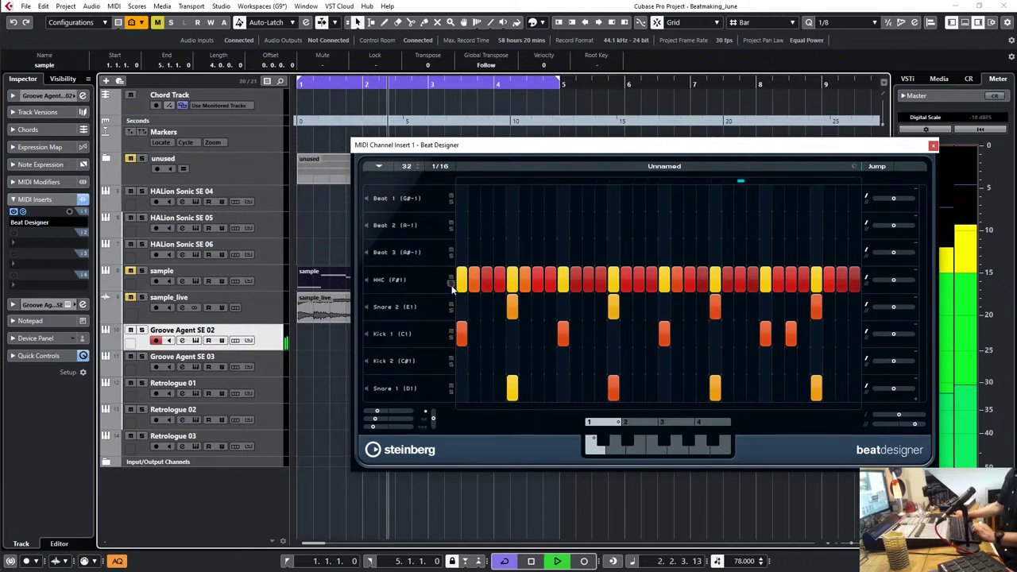
key(space)
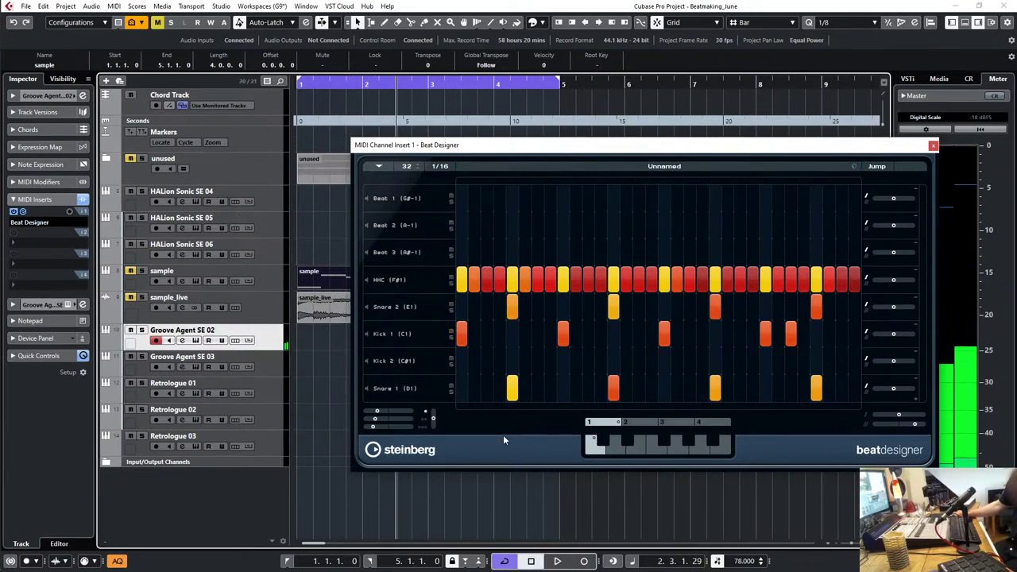
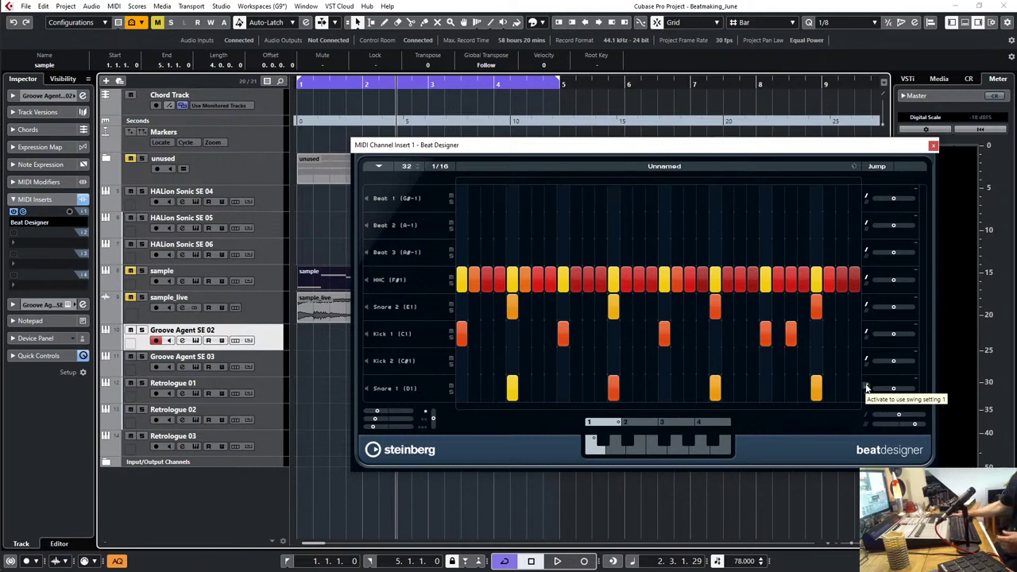
Step: Increase the amount of Beat Designer's first swing setting while the pattern plays, and stop playback
click(866, 424)
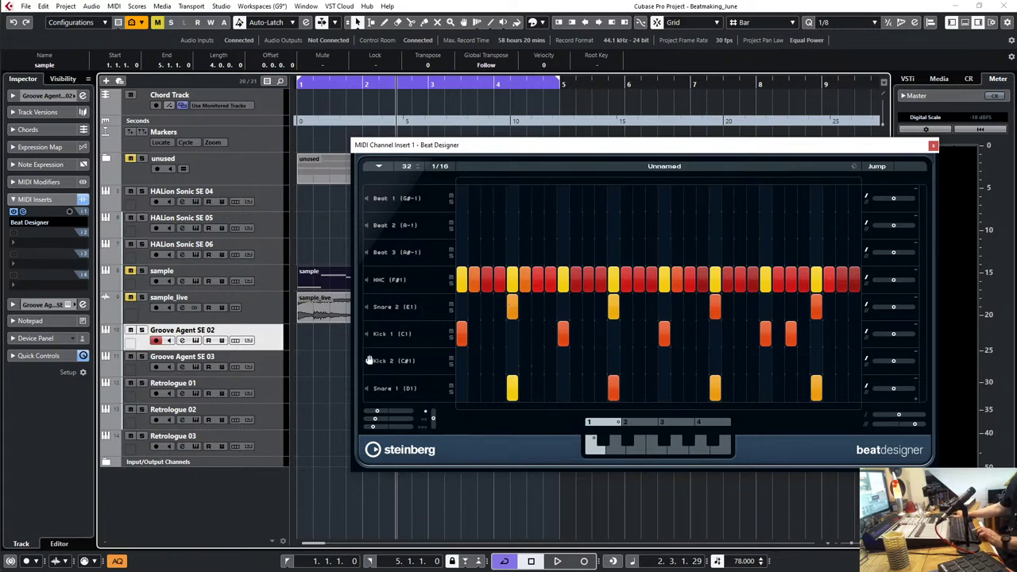
key(space)
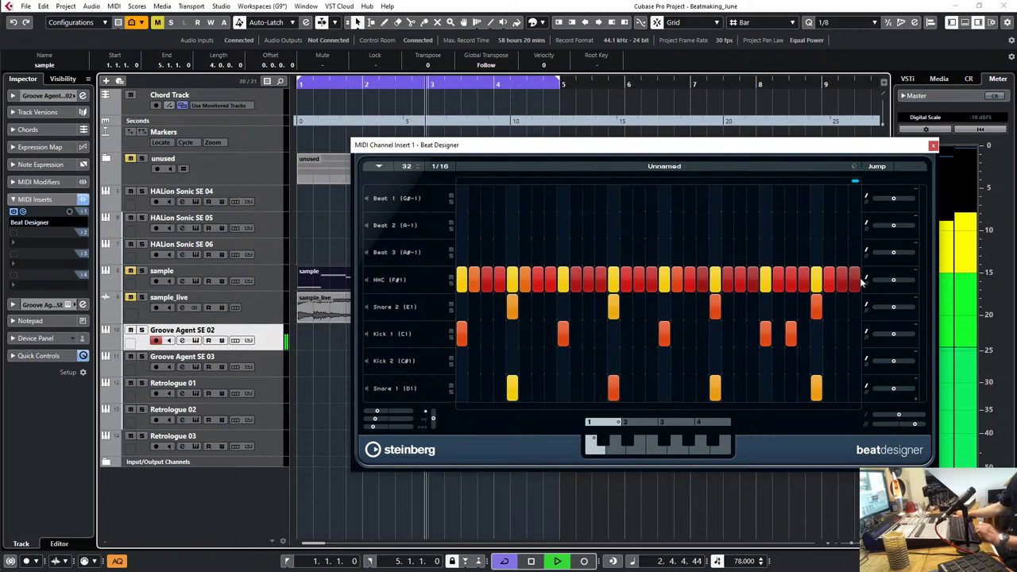
mouse_move(899, 416)
mouse_down()
mouse_move(930, 420)
mouse_move(874, 423)
mouse_move(914, 426)
mouse_up()
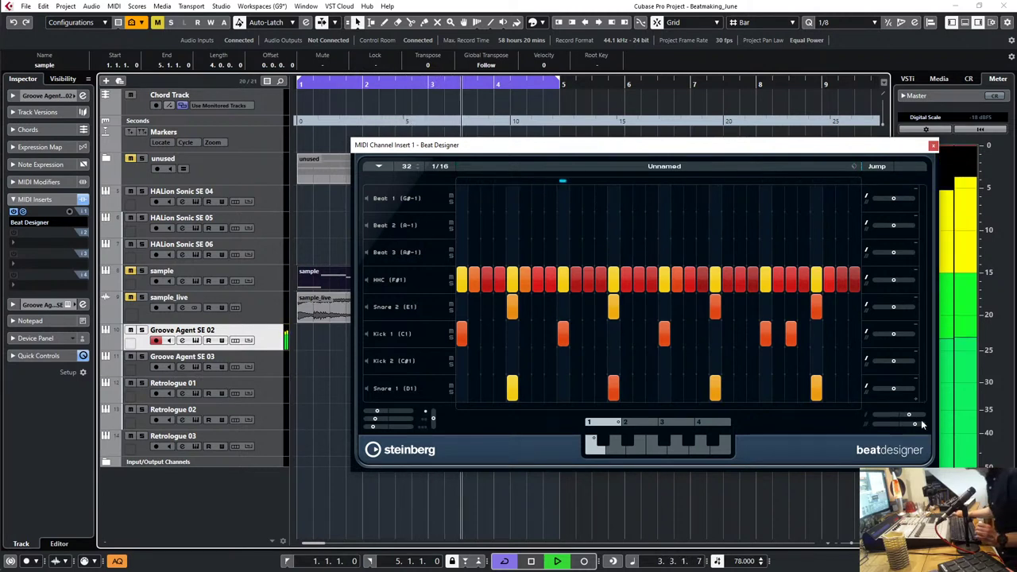
key(space)
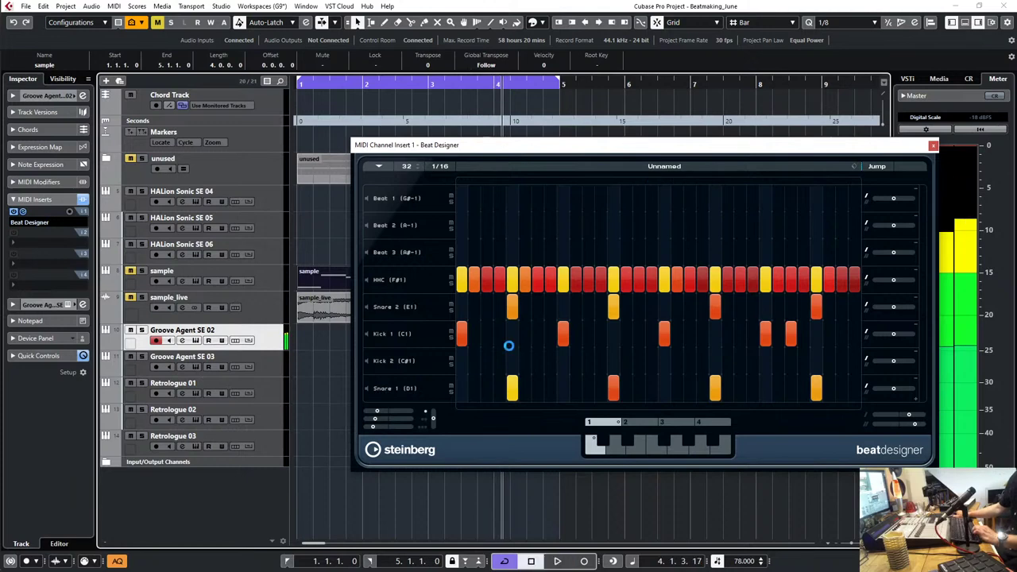
Step: Assign the Beat 3 lane to HHO (A#1), add open hi-hat hits on steps 15 and 31, and listen to the result
click(444, 256)
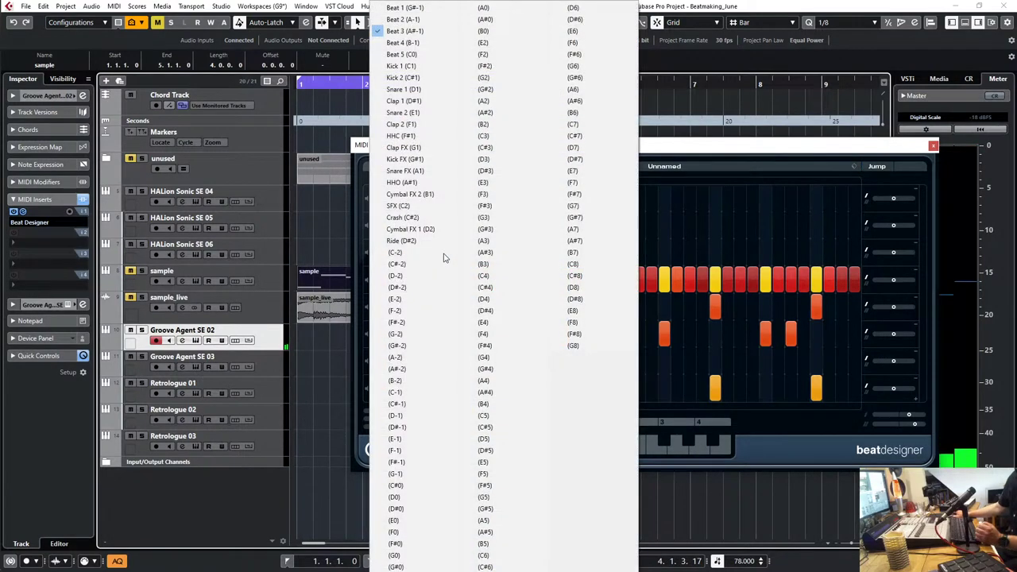
click(403, 182)
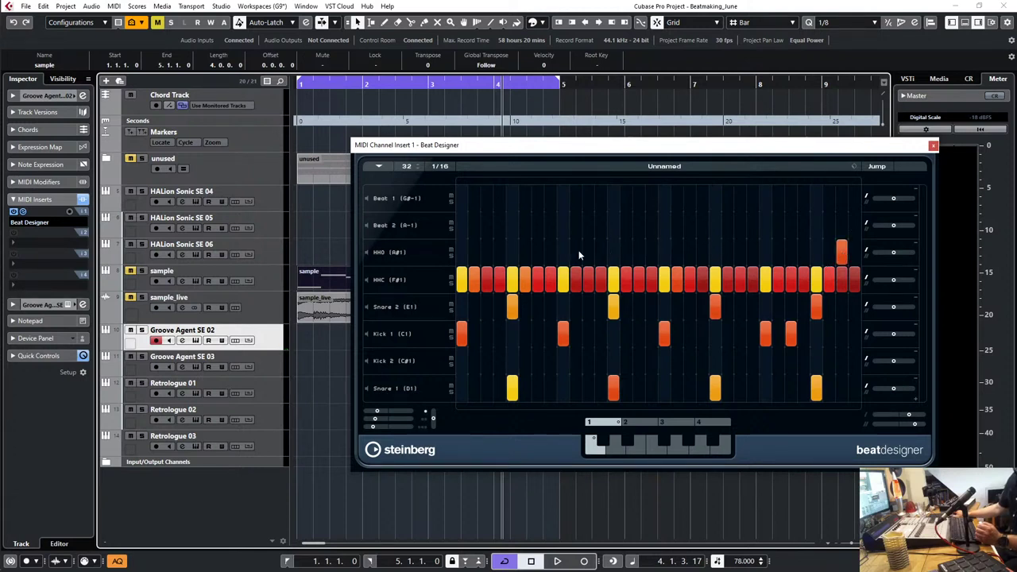
click(639, 251)
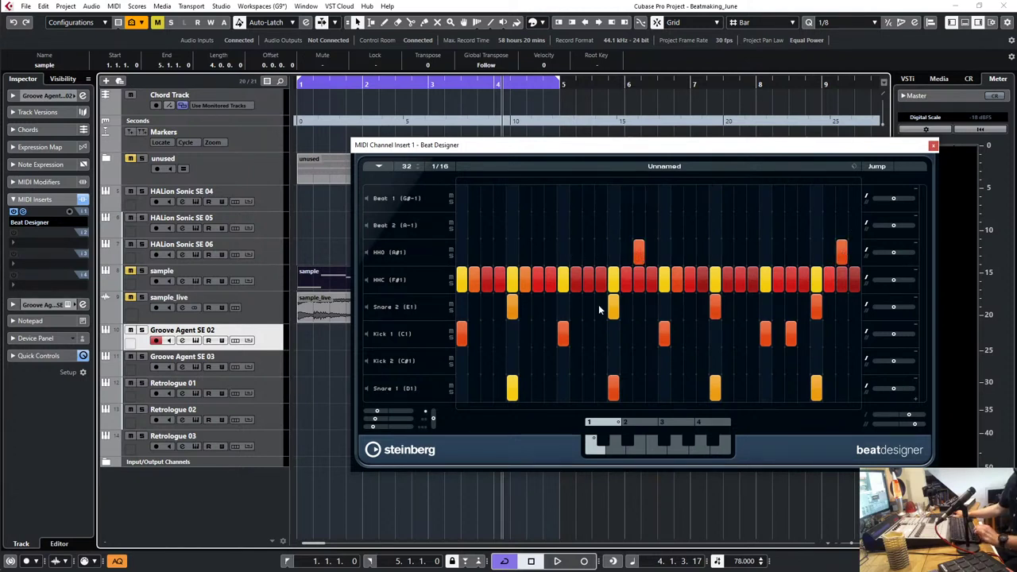
key(space)
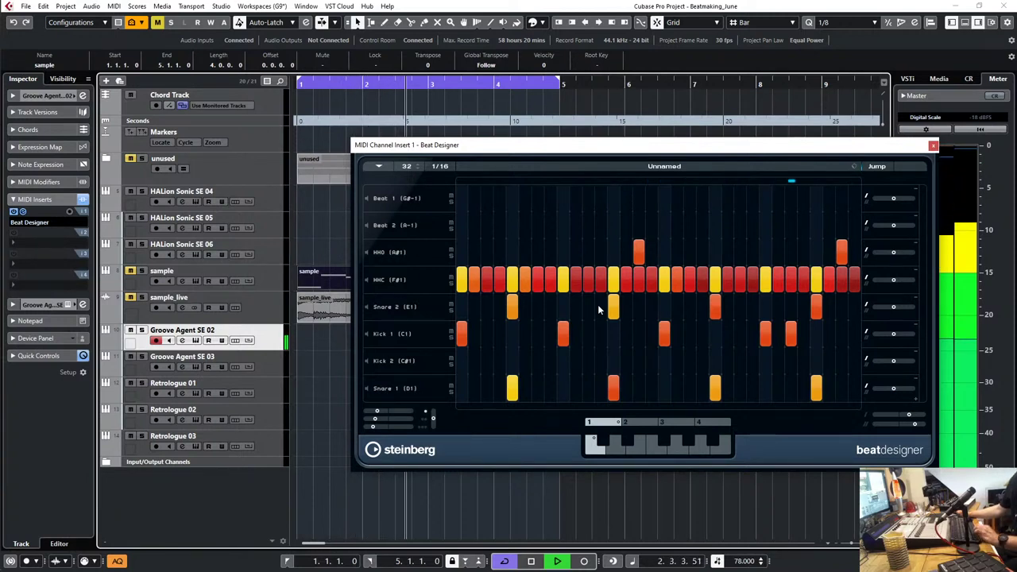
key(space)
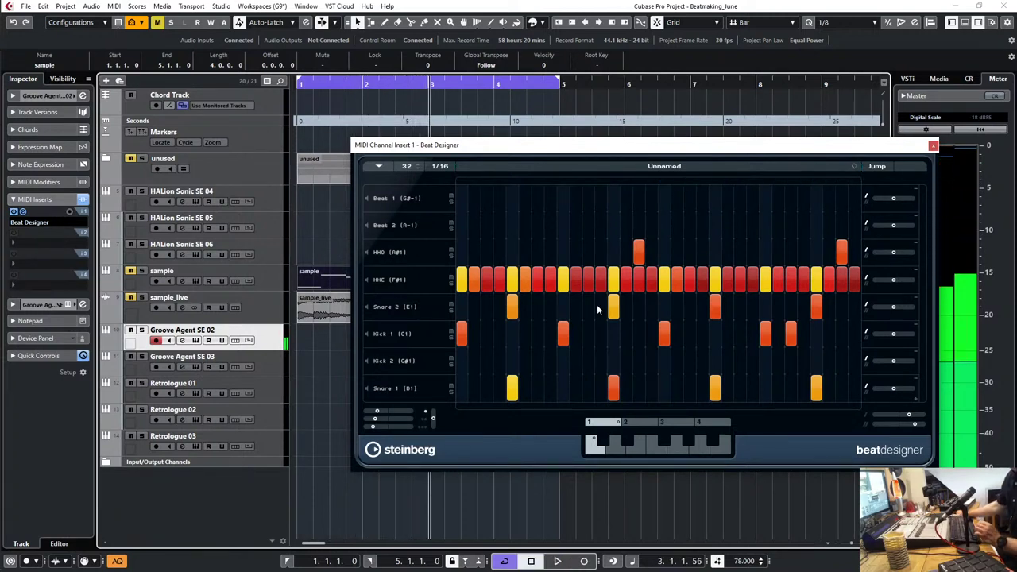
Step: Move Beat Designer clear of the arrangement, look through the other pattern slots, and return to the first pattern
drag(648, 144, 763, 102)
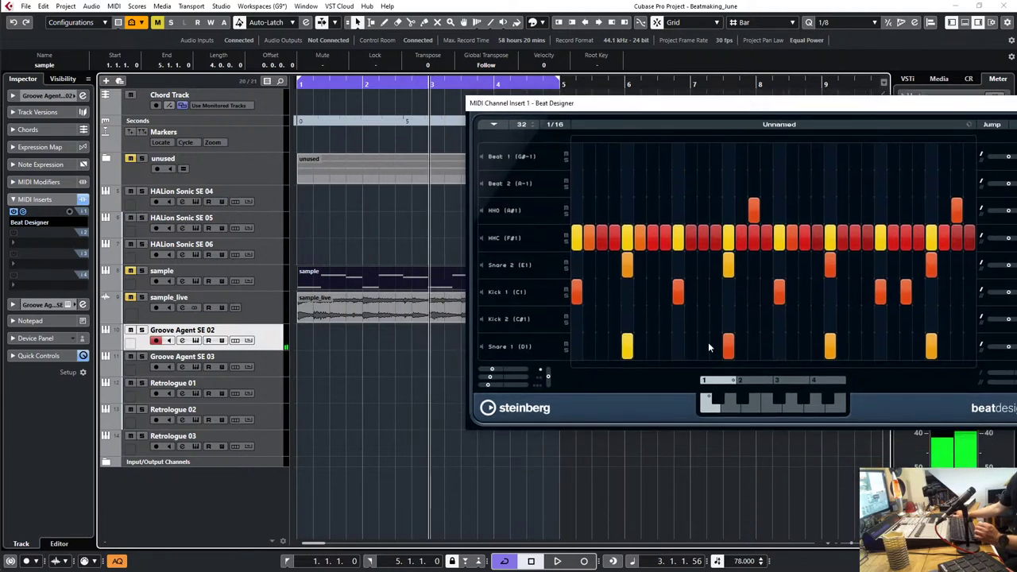
click(729, 408)
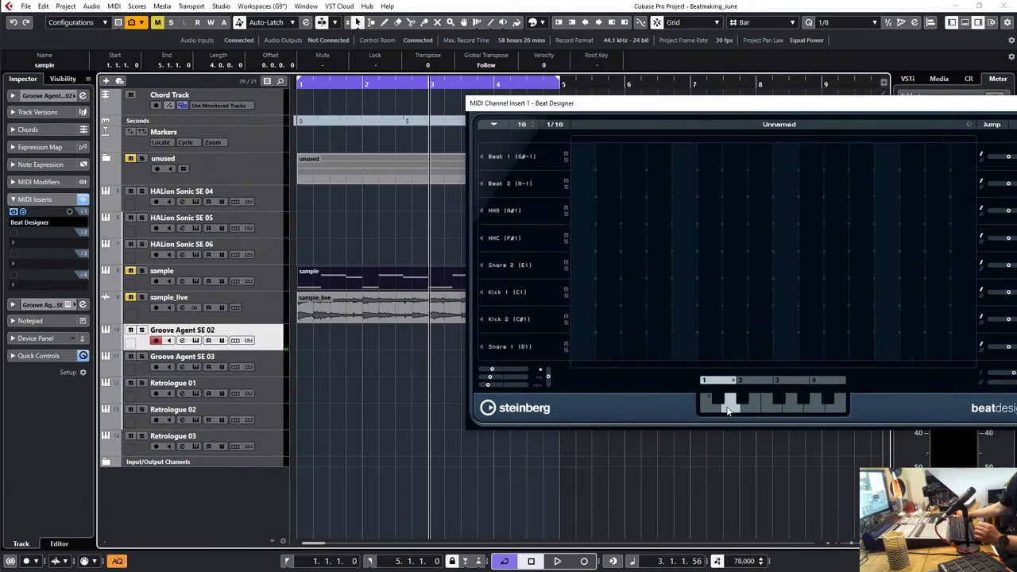
click(772, 409)
click(791, 409)
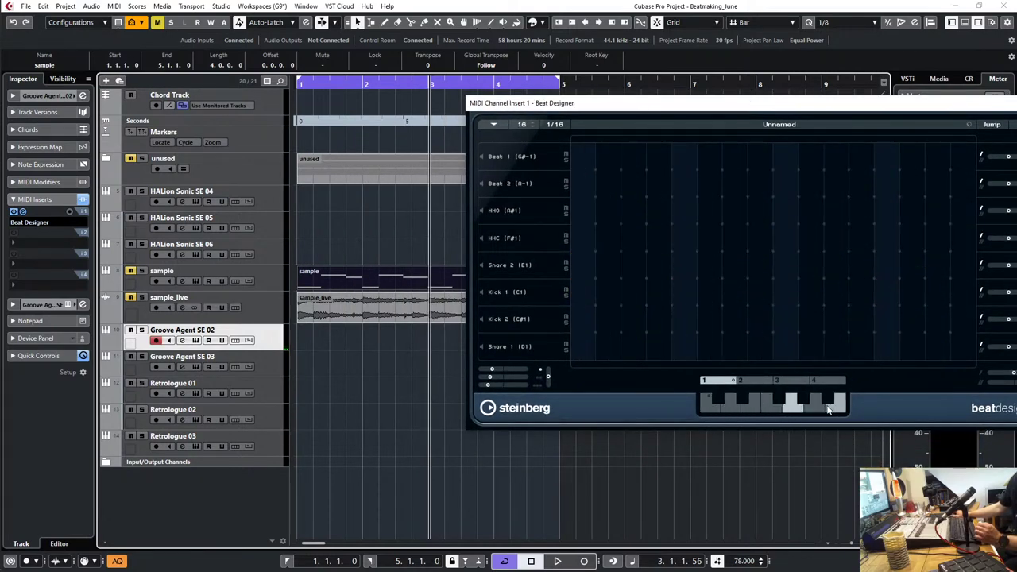
click(708, 407)
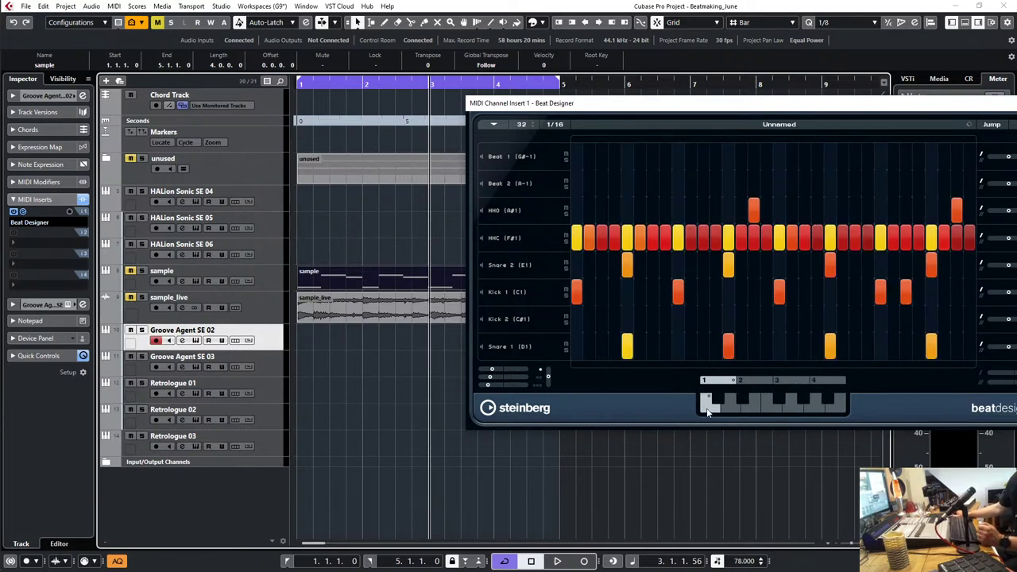
Step: Place the pattern as a MIDI part at bar 1 on the Groove Agent SE 02 track, and deactivate and close Beat Designer
drag(708, 411, 320, 344)
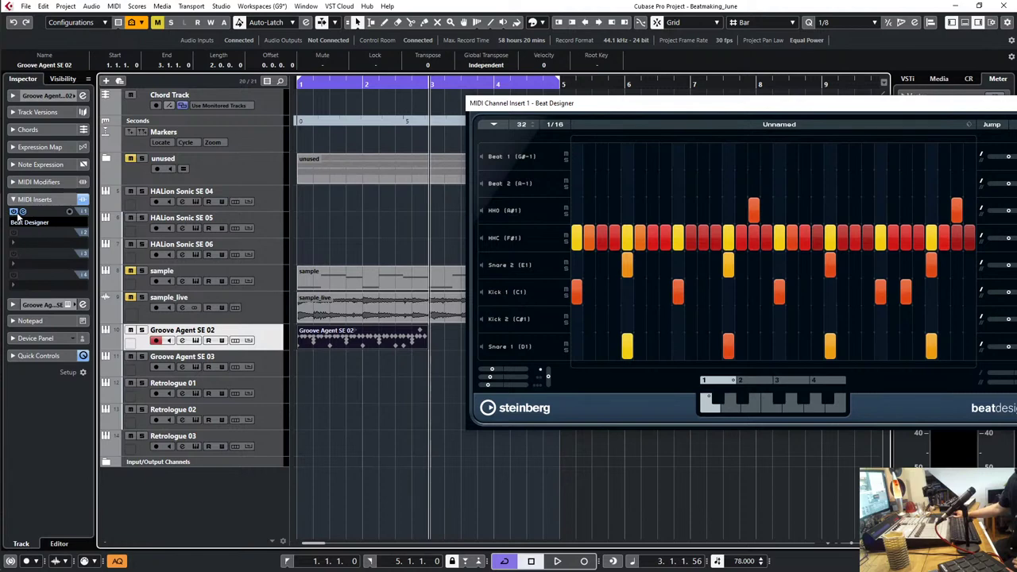
drag(896, 117, 710, 194)
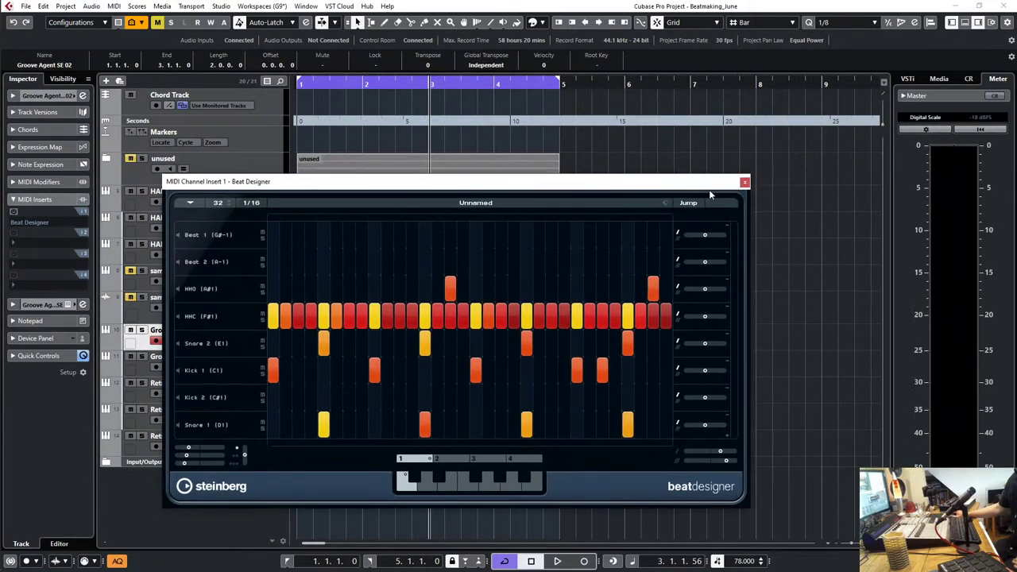
click(745, 184)
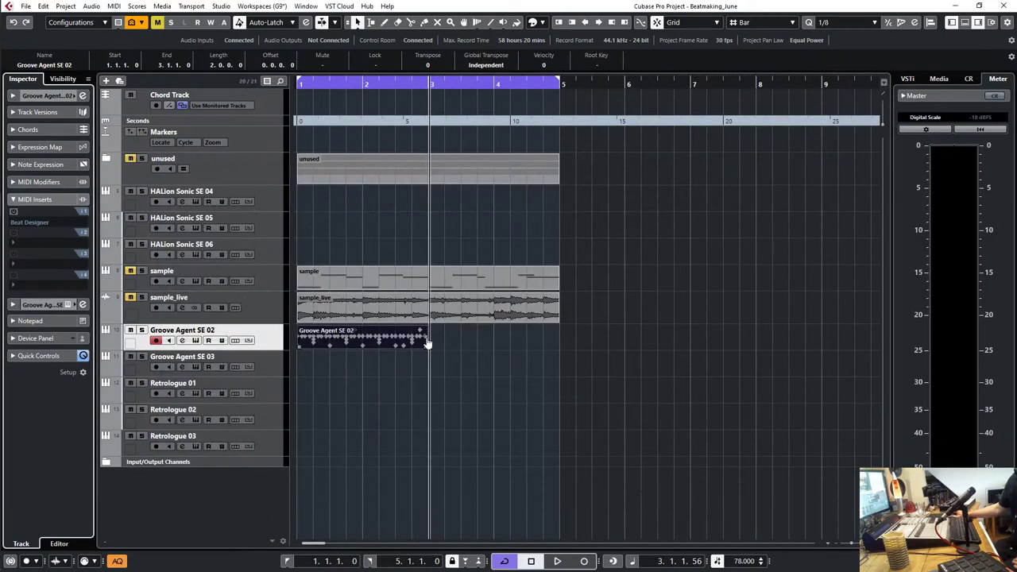
Step: Duplicate the Groove Agent SE 02 drum part to bar 3 and play the loop from the start
drag(429, 342, 486, 346)
key(KP_Decimal)
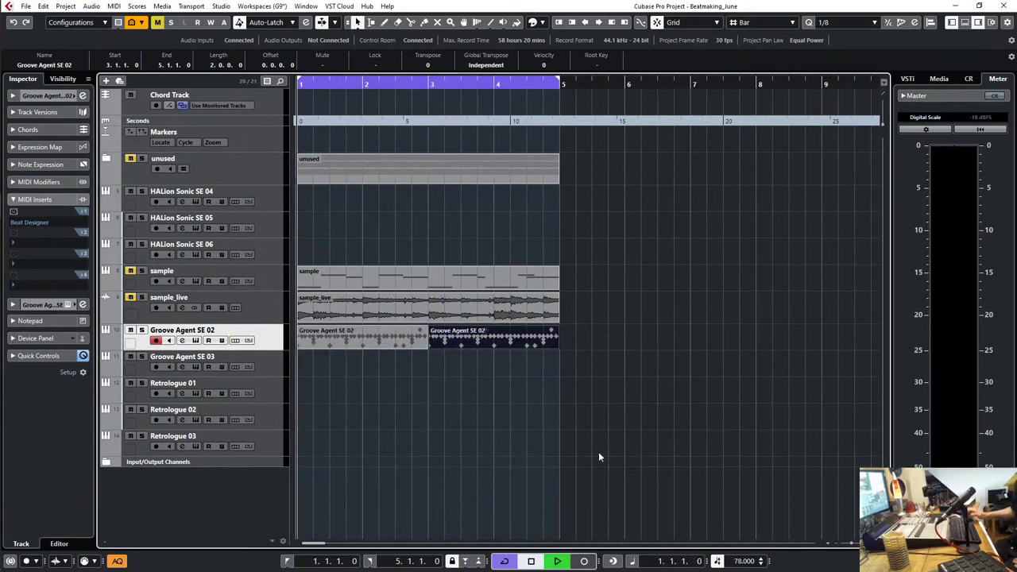
key(space)
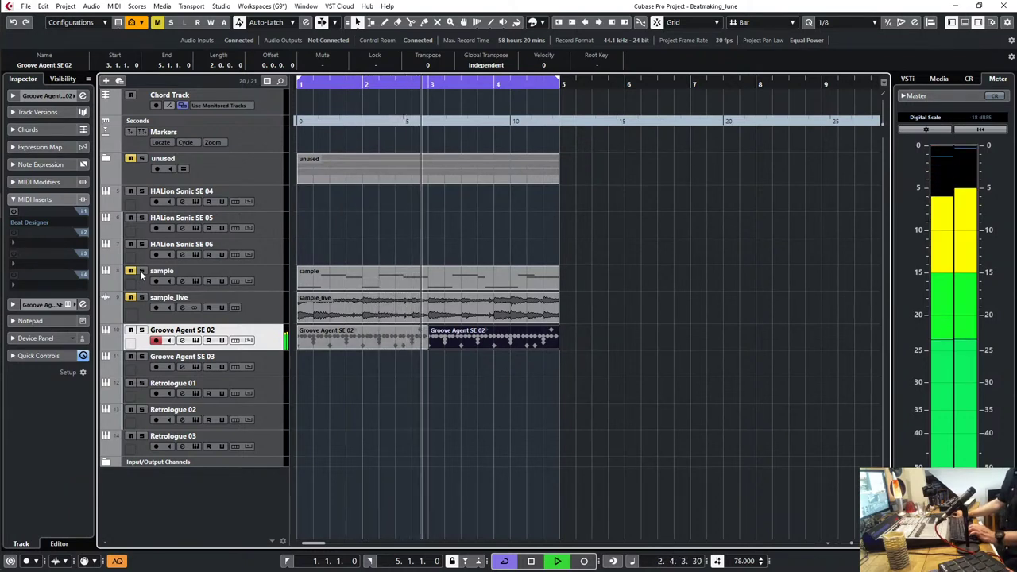
Step: Stop playback and move the Retrologue 01 track directly below Groove Agent SE 02
click(142, 297)
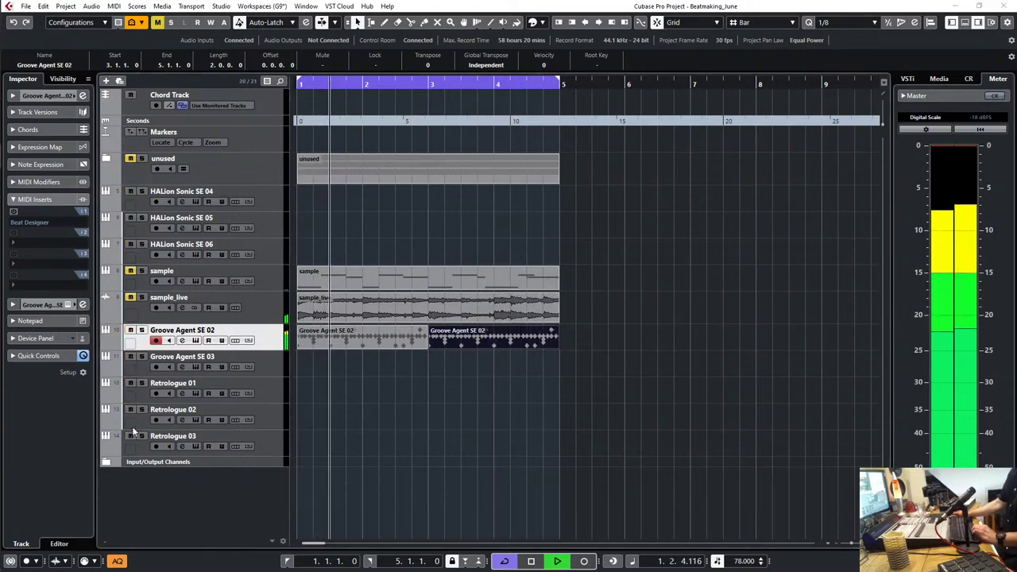
key(space)
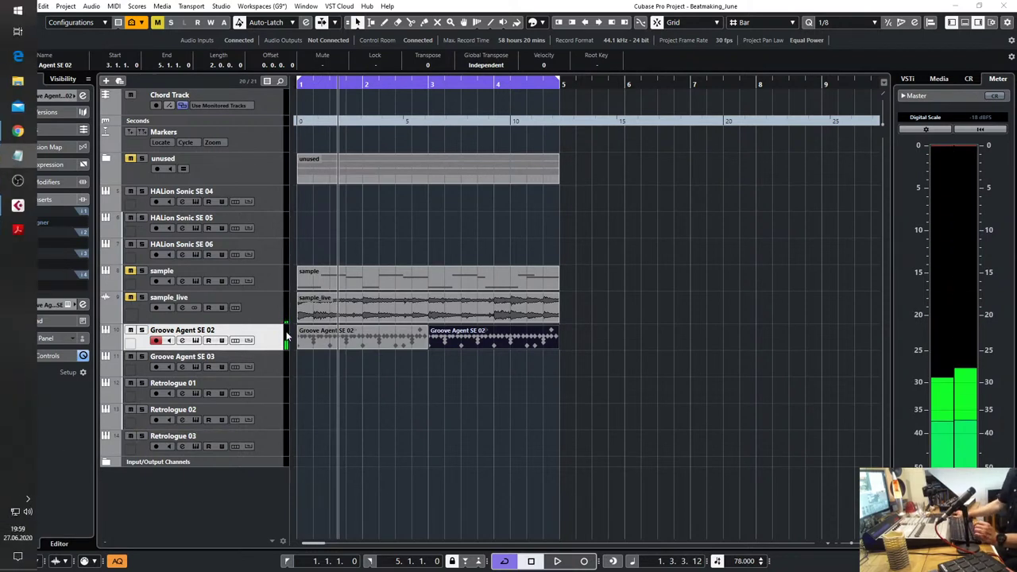
click(268, 394)
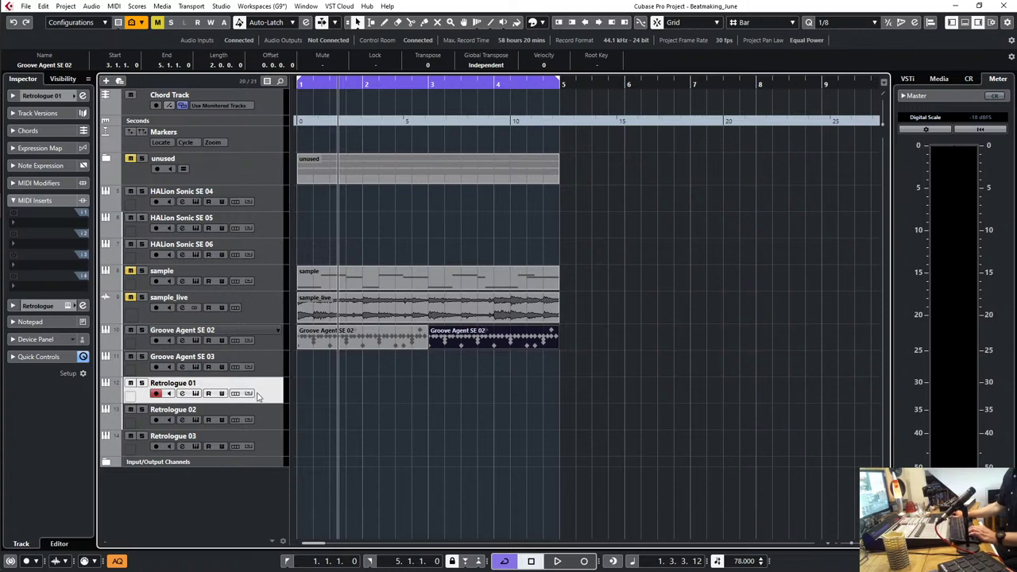
drag(269, 366, 266, 365)
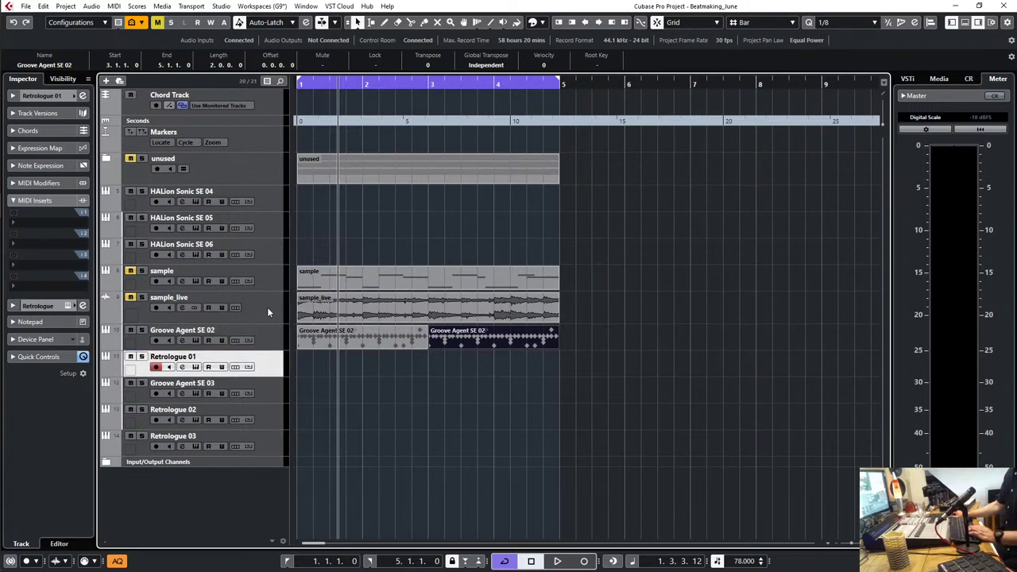
Step: Color the Groove Agent SE 02 track with the Drums color and sample_live with the Keyboards color
click(275, 344)
click(709, 380)
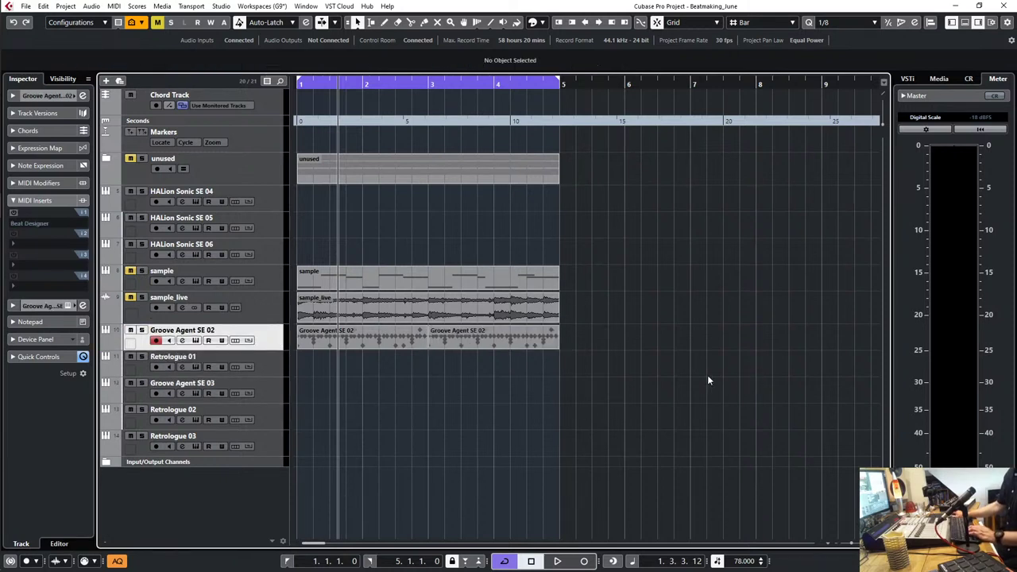
click(545, 24)
click(559, 63)
click(265, 310)
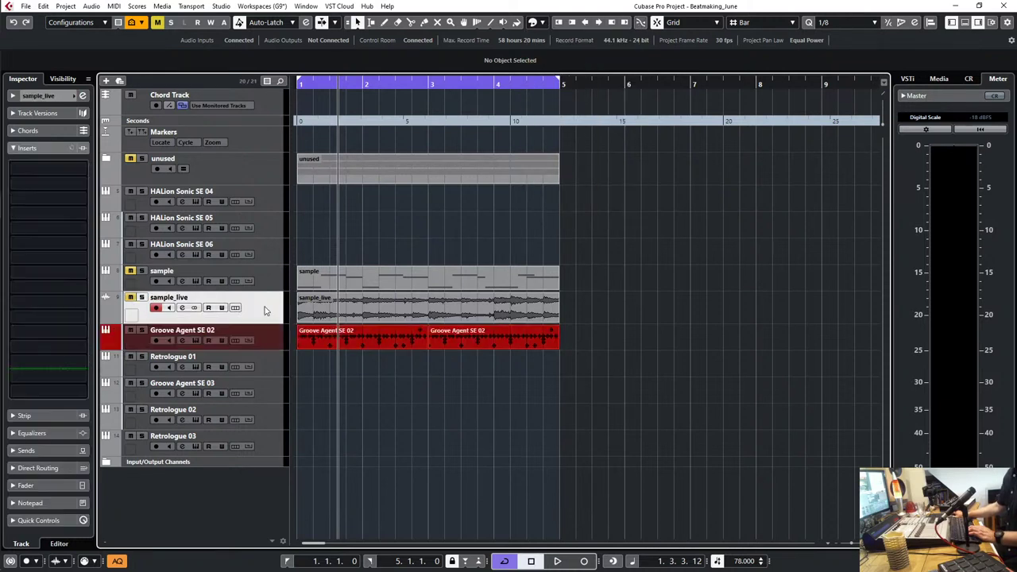
click(543, 23)
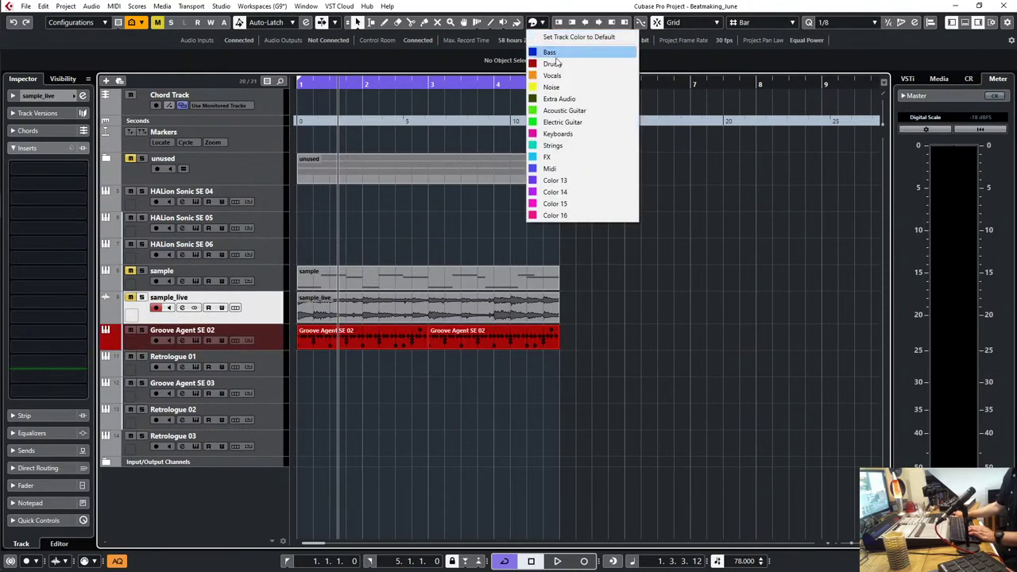
click(557, 133)
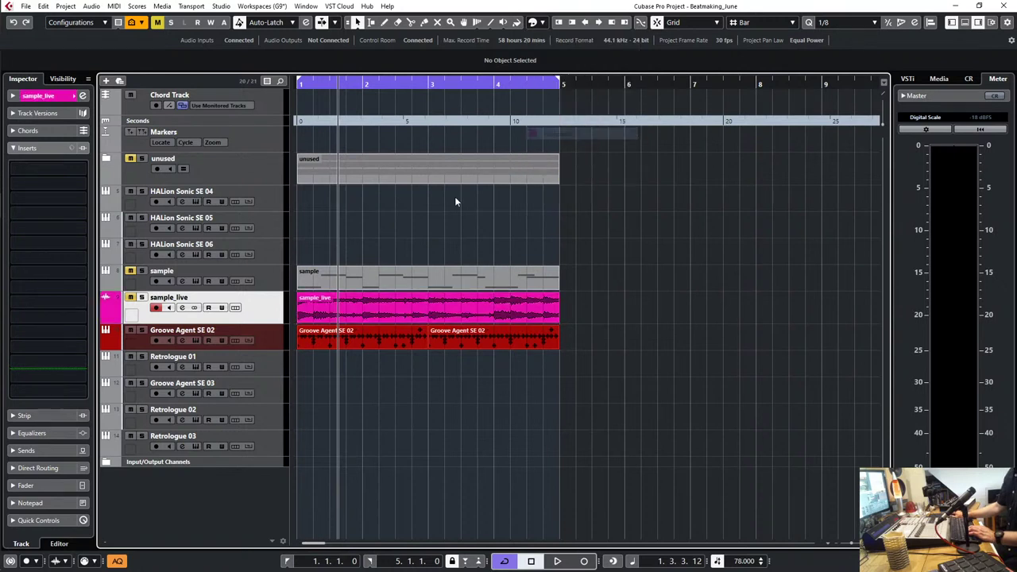
Step: Color the Retrologue 01 track with the Bass color
click(270, 368)
click(545, 23)
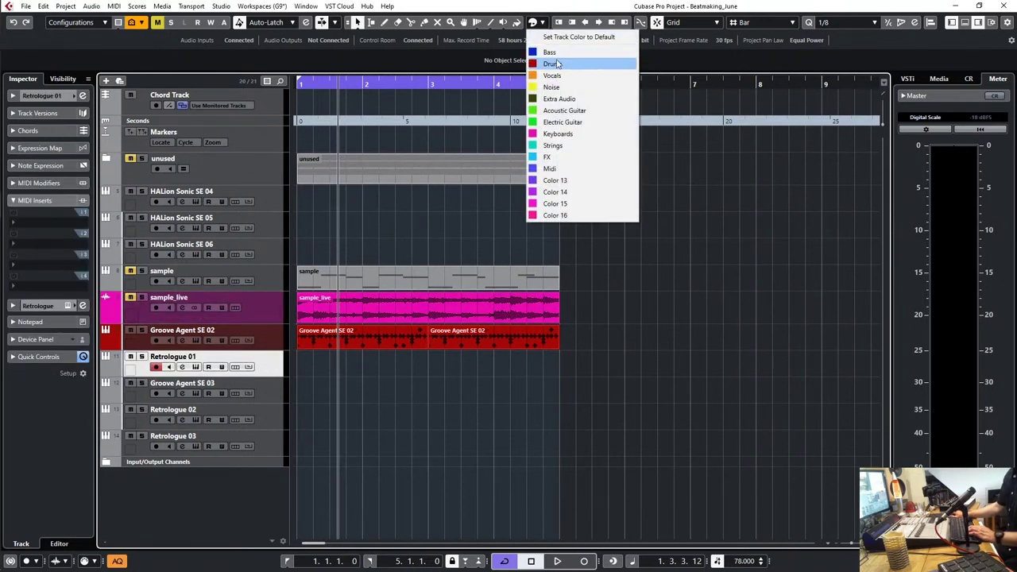
click(557, 59)
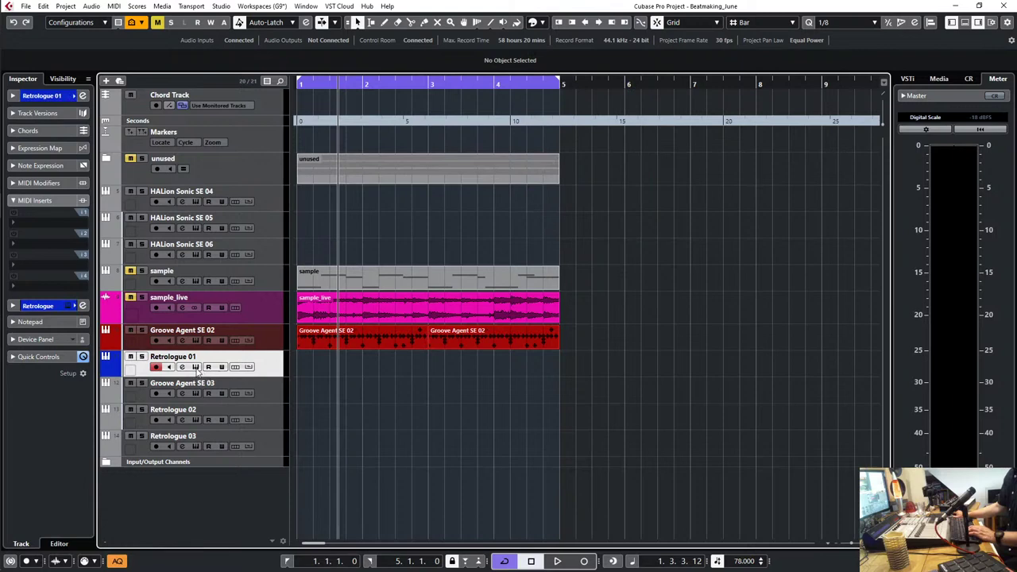
Step: Open the instrument of Retrologue 01, switch on oscillator 2, and adjust oscillator 1's fine tuning for a slight detune
click(195, 367)
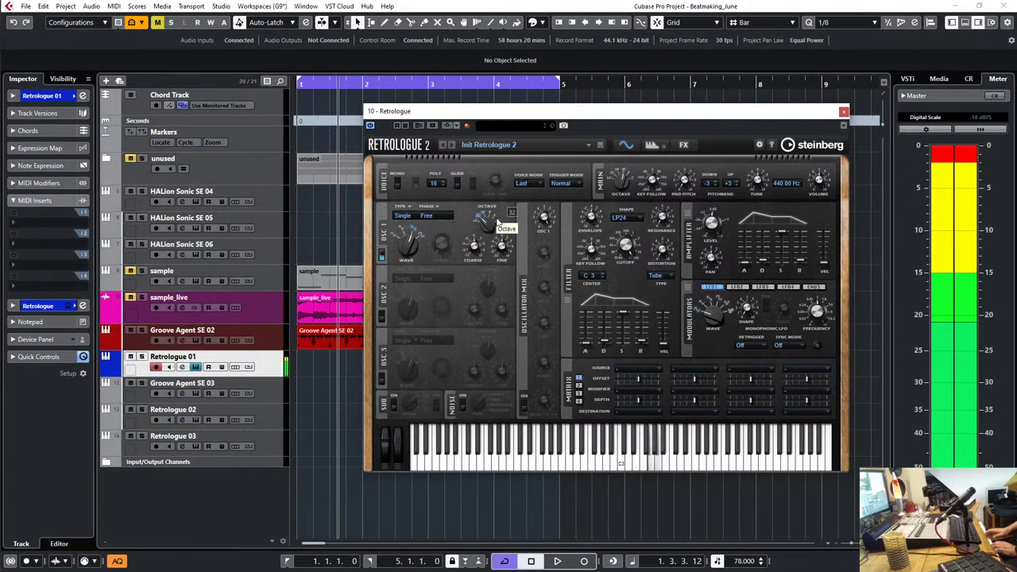
click(497, 295)
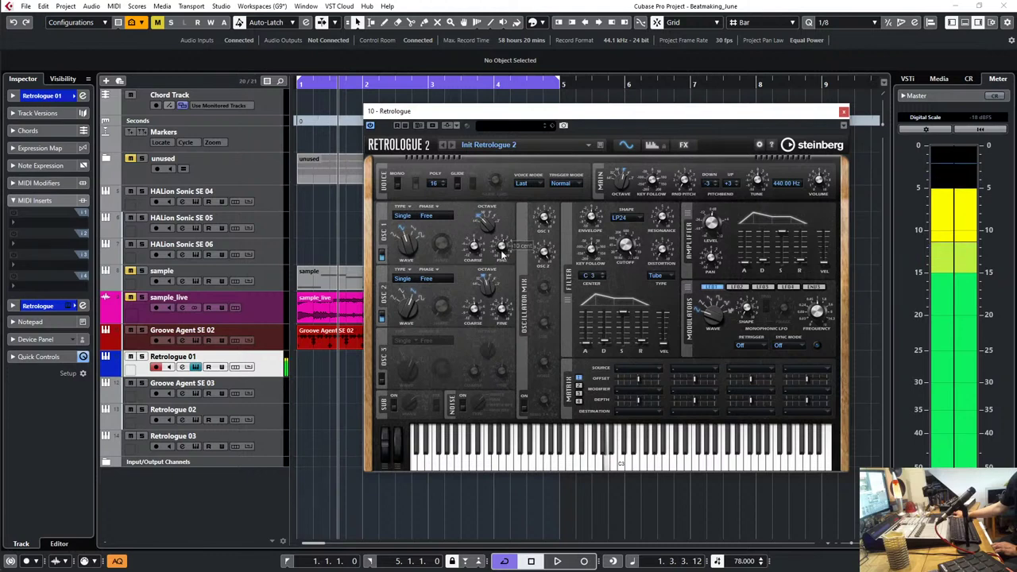
drag(501, 252, 502, 240)
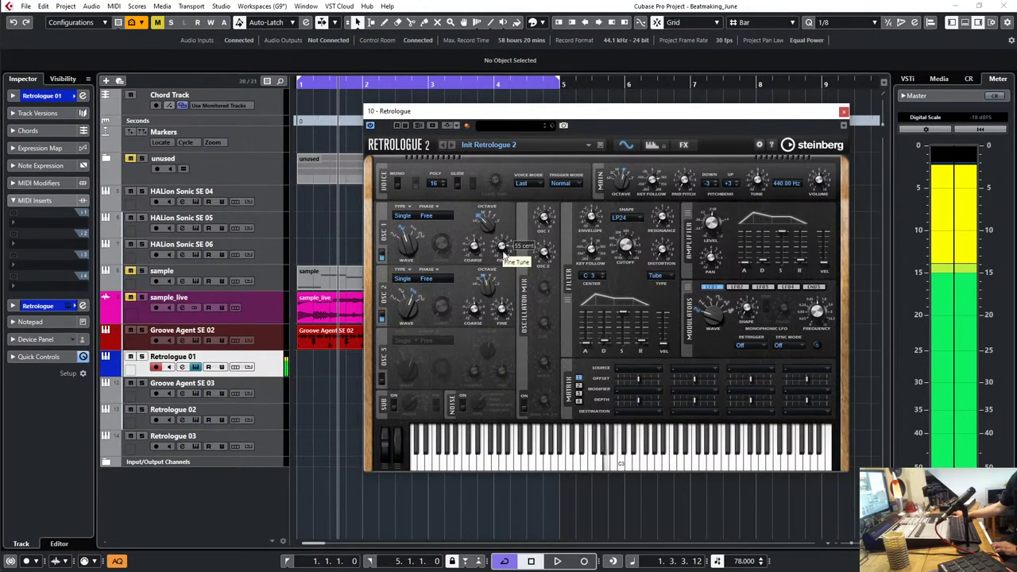
drag(502, 244, 515, 303)
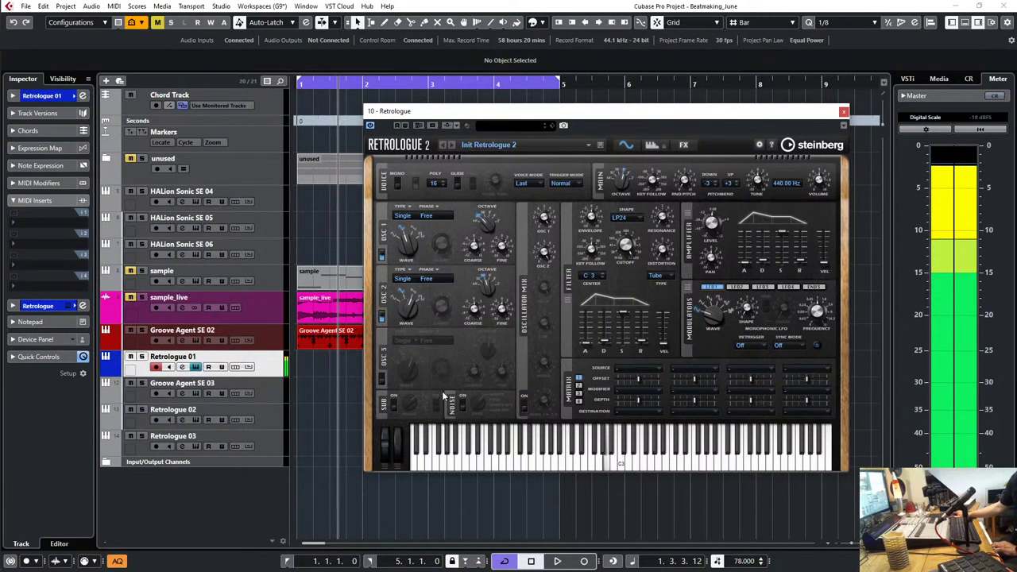
mouse_move(497, 311)
mouse_down()
mouse_move(496, 292)
mouse_move(504, 324)
mouse_up()
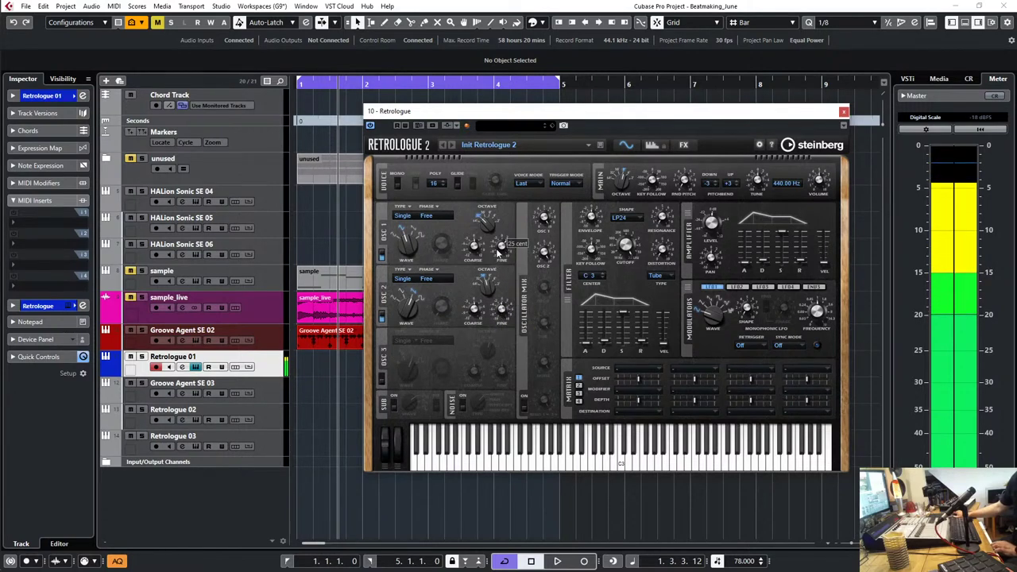
drag(500, 250, 500, 267)
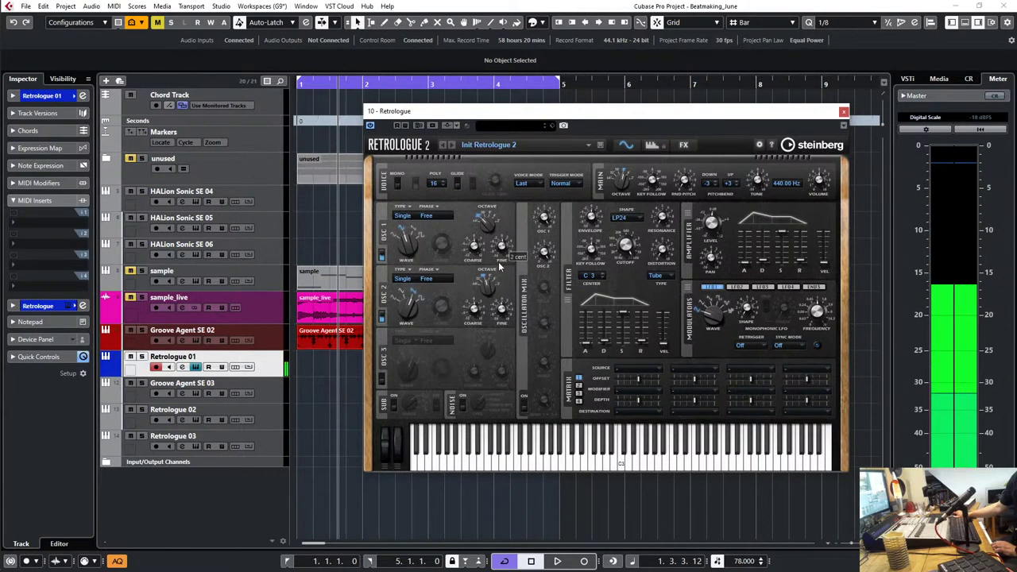
Step: Set Retrologue's filter shape to LP12 and lower the cutoff from fully open
click(624, 220)
click(627, 254)
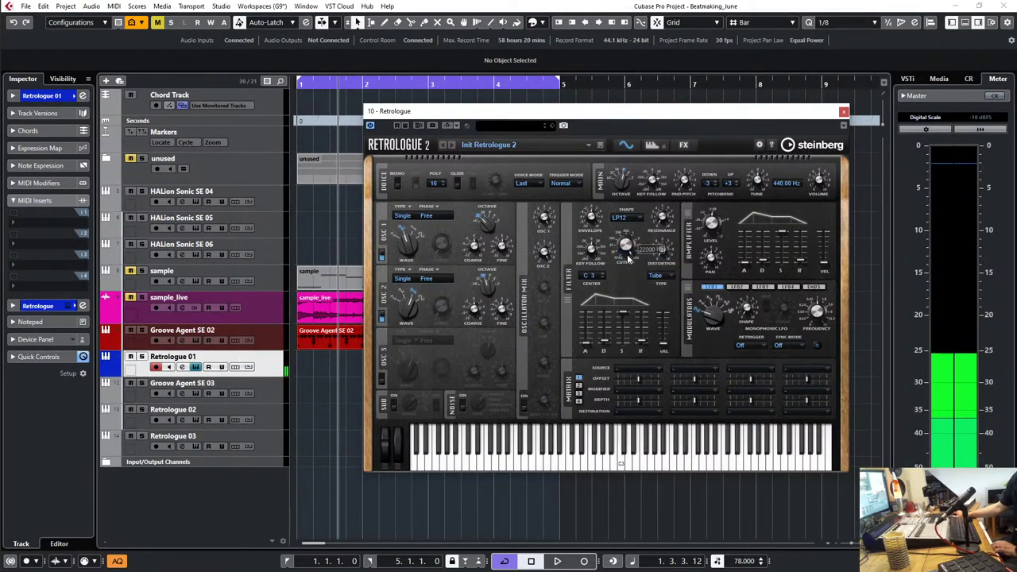
drag(627, 254, 628, 248)
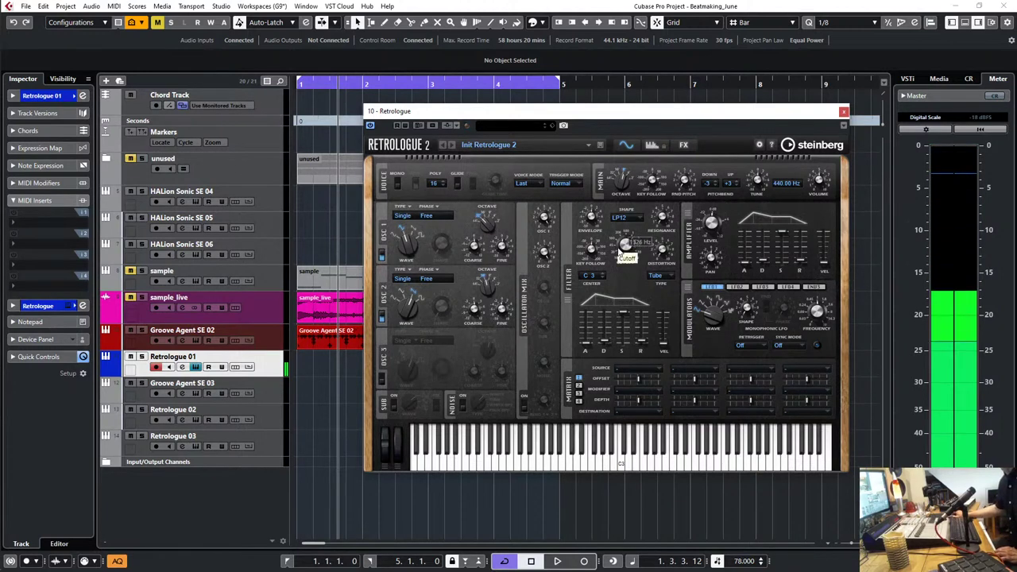
drag(625, 246, 656, 274)
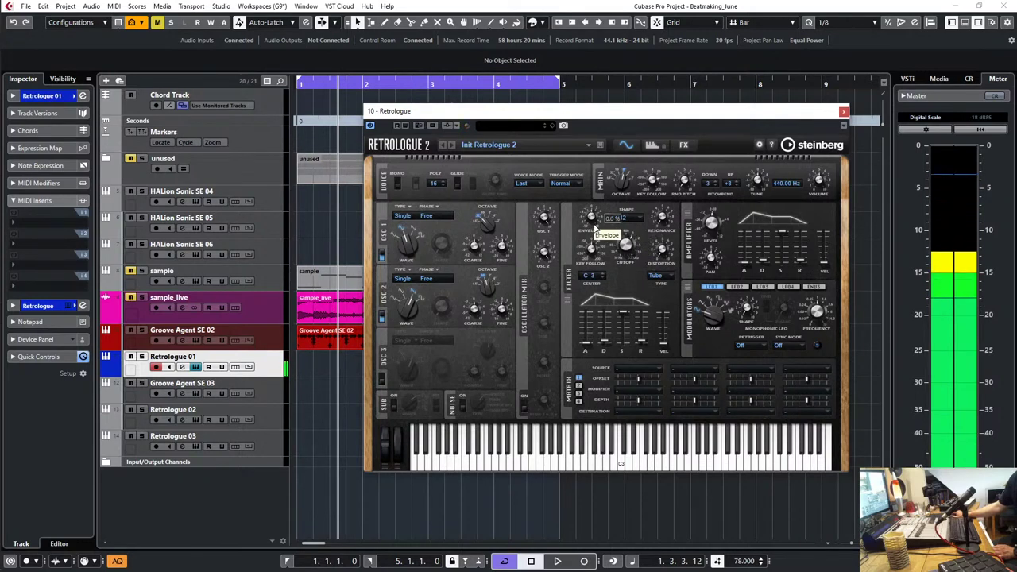
Step: Shape the filter envelope by raising its amount and lowering its sustain, with the cutoff at about 482 Hz
drag(593, 222, 592, 214)
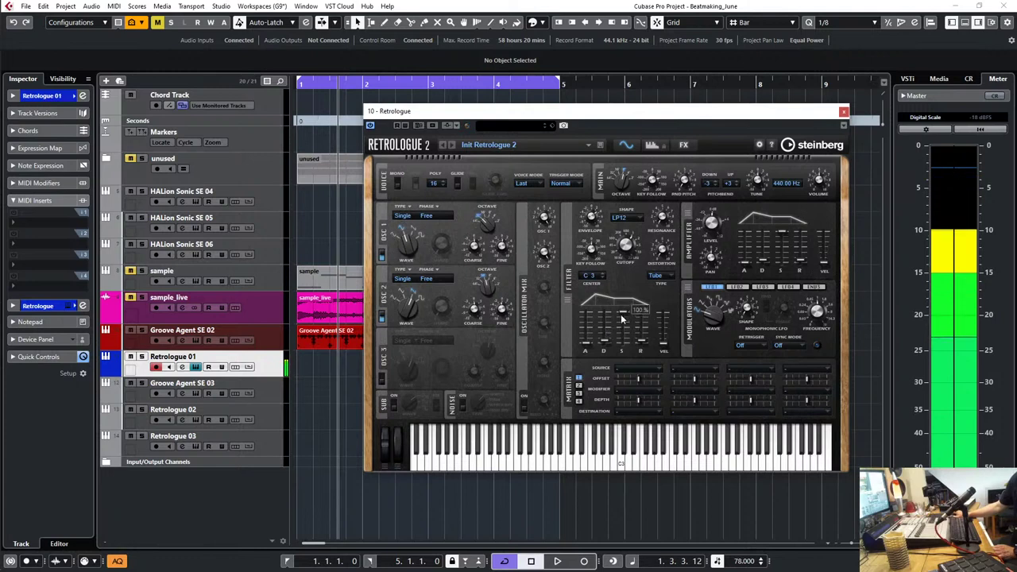
drag(623, 317, 604, 334)
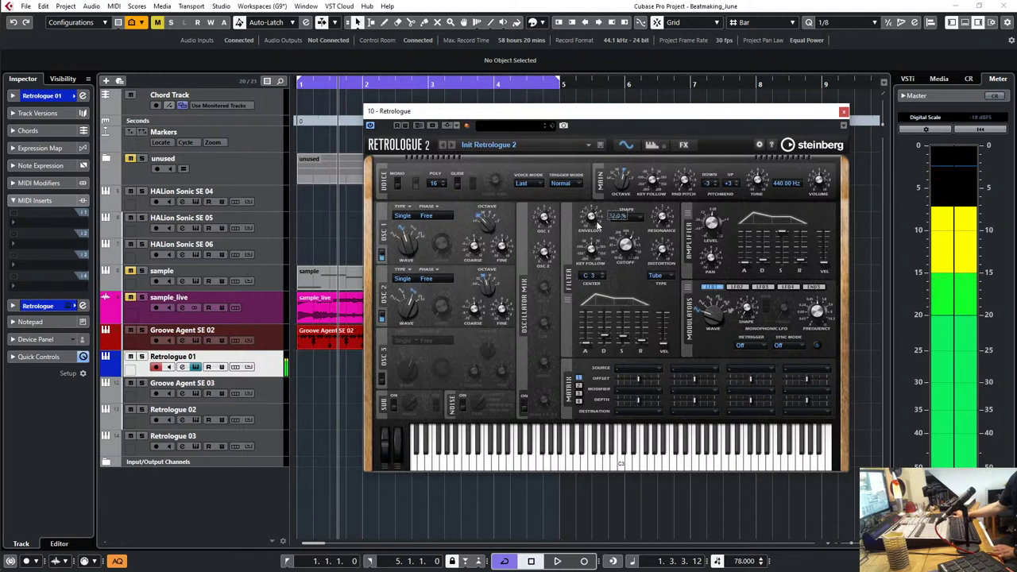
drag(599, 225, 593, 213)
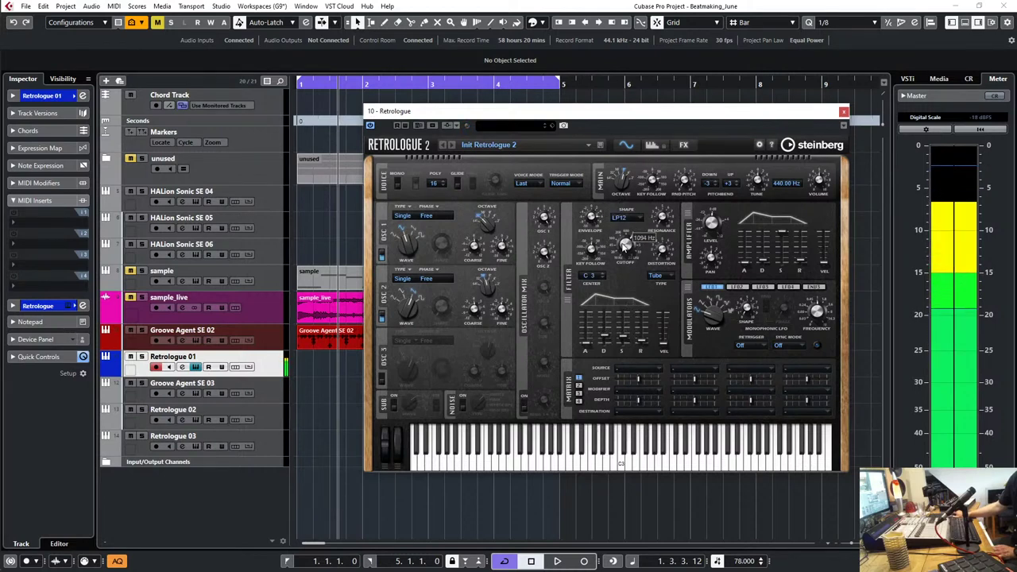
drag(626, 246, 626, 243)
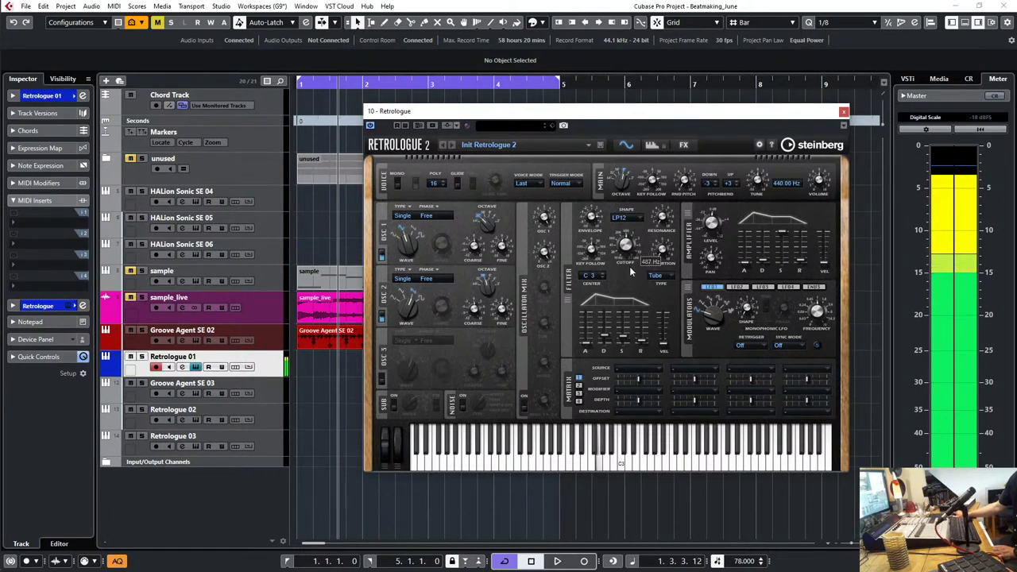
mouse_move(628, 340)
mouse_down()
mouse_move(626, 329)
mouse_move(624, 345)
mouse_up()
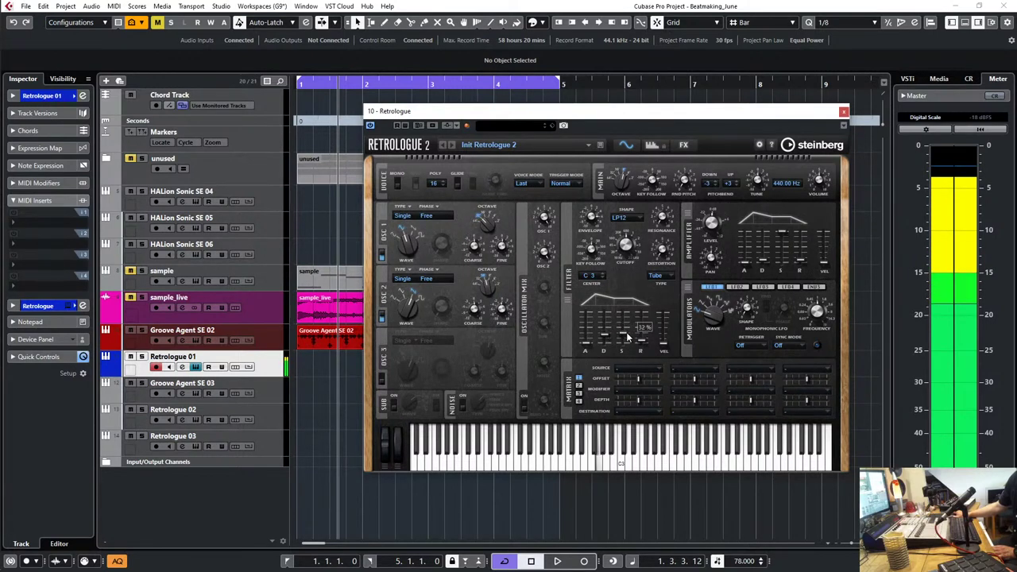
drag(624, 333, 617, 340)
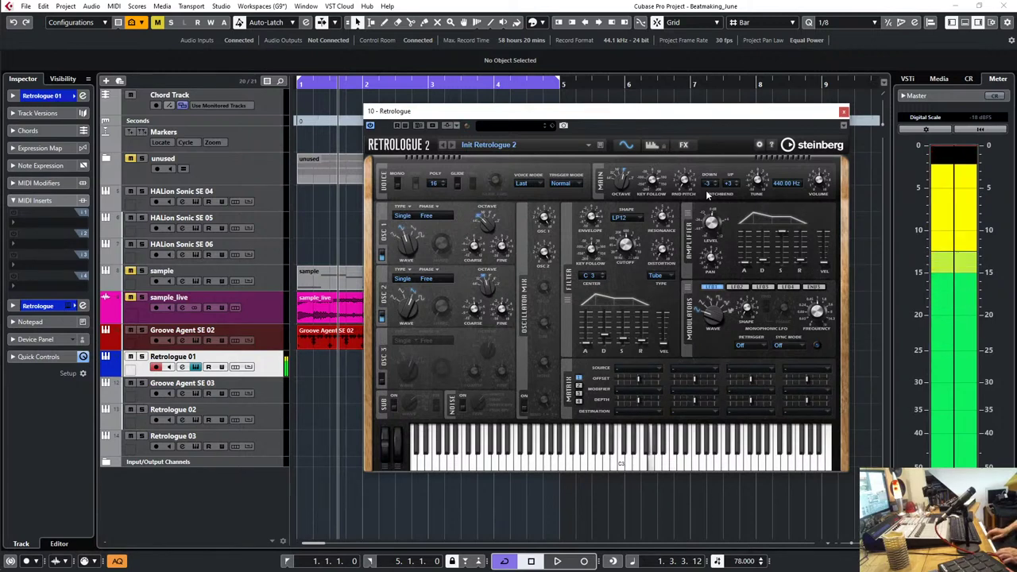
Step: Raise oscillator 1's octave setting and close the Retrologue window
drag(487, 226, 486, 205)
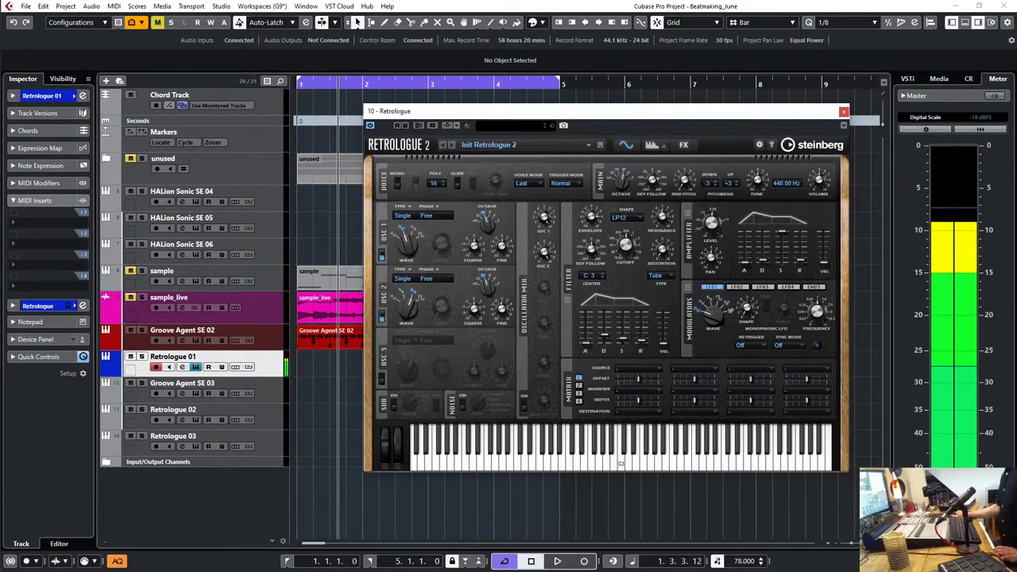
click(845, 112)
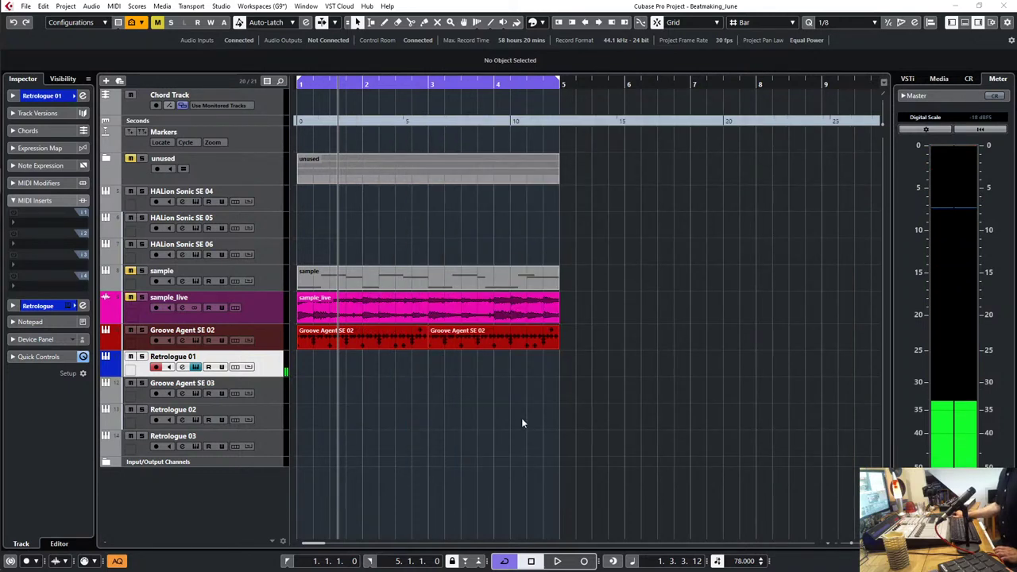
Step: Open the MixConsole, move the Retrologue window clear of the channel, and lower the Retrologue 01 fader to -3.77
click(604, 9)
key(F3)
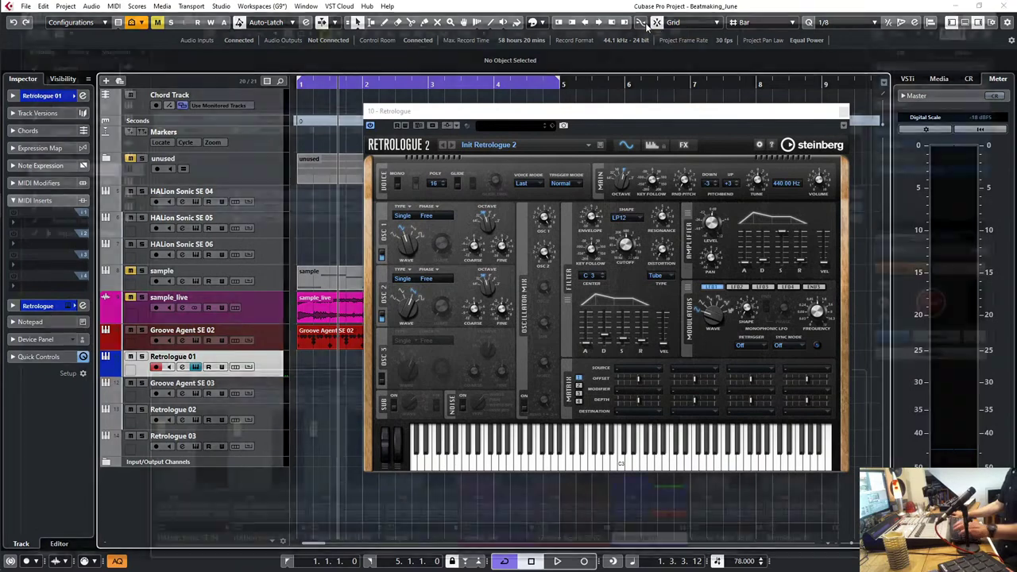
drag(819, 110, 515, 83)
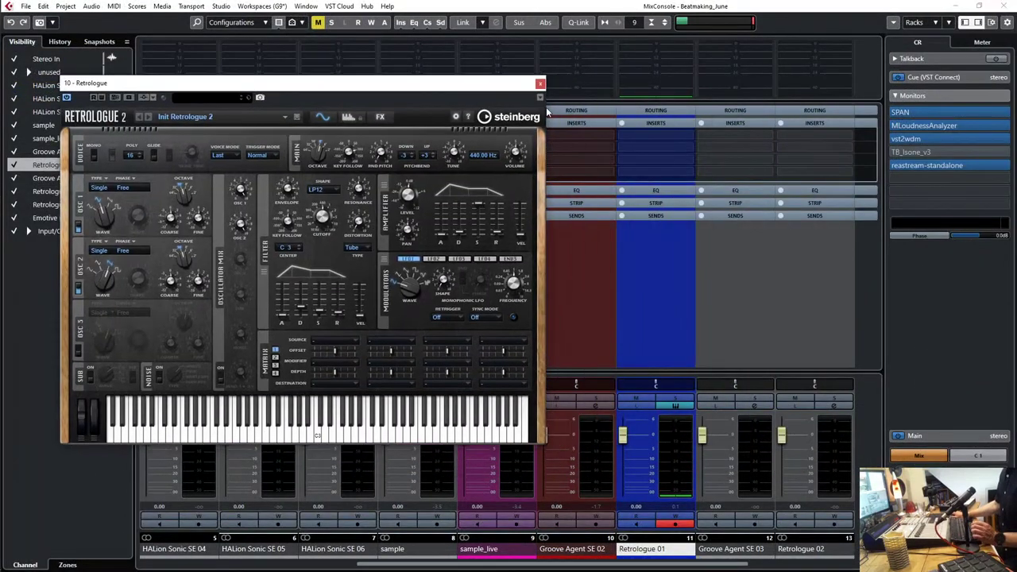
drag(627, 442, 627, 453)
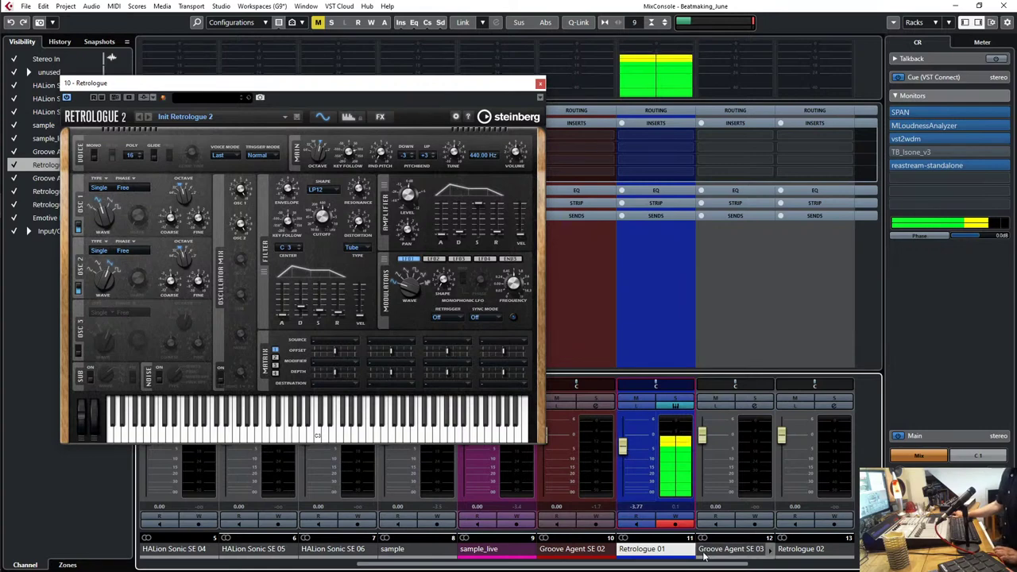
Step: Examine the bass spectrum in the SPAN monitor insert while trying oscillator 2's wave control, and close both plug-in windows
drag(699, 565, 827, 567)
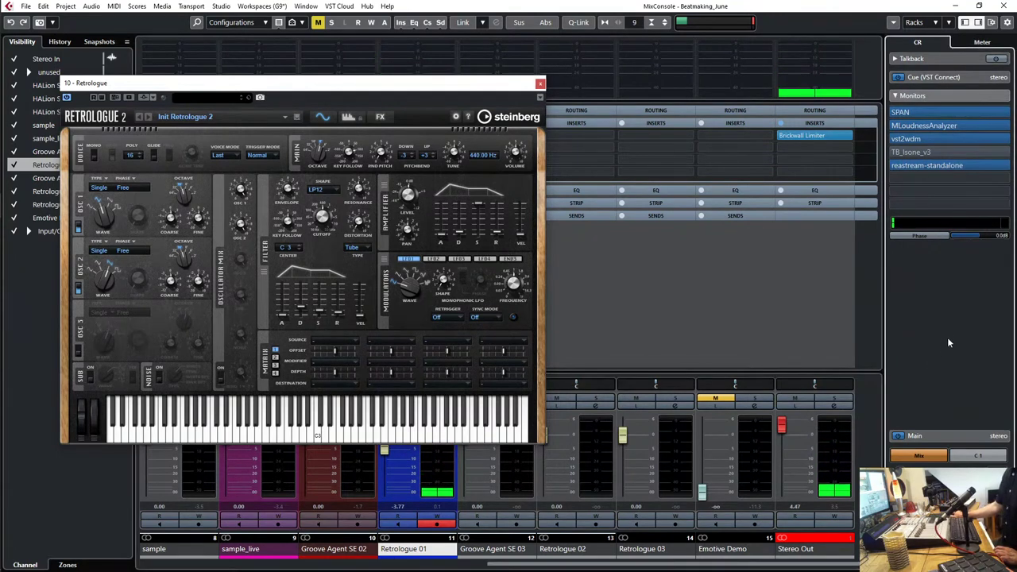
click(922, 114)
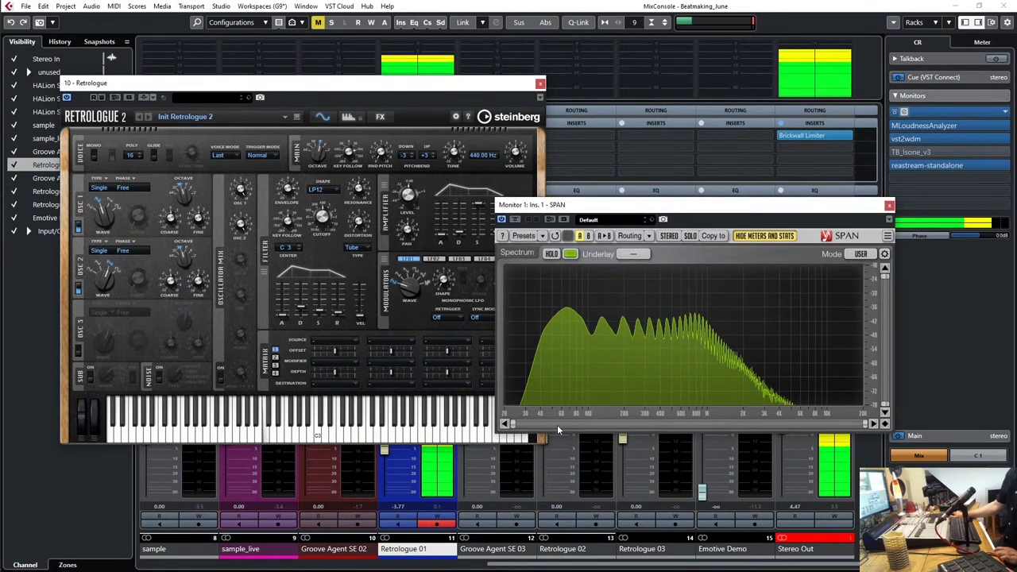
mouse_move(559, 311)
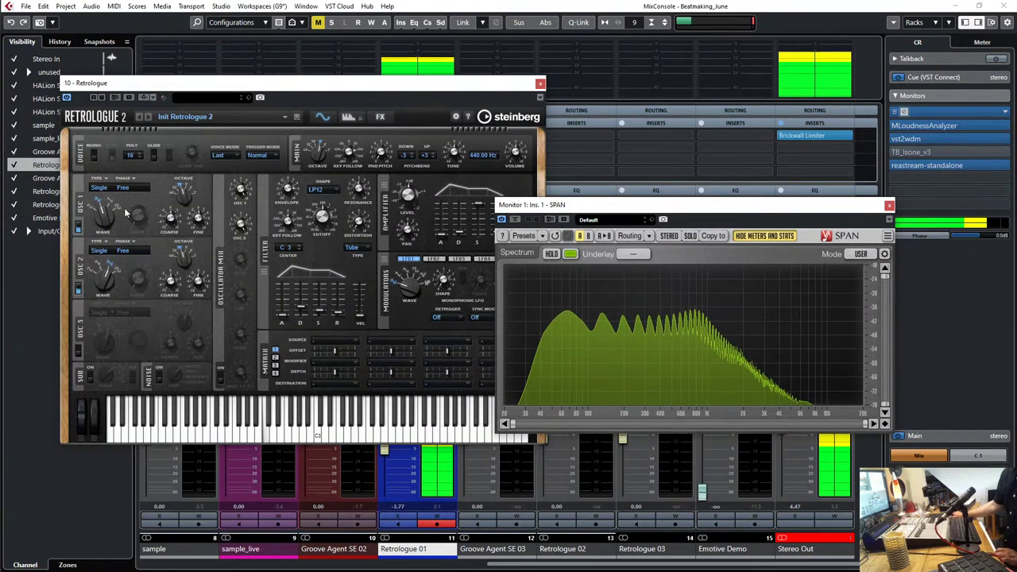
drag(104, 278, 103, 291)
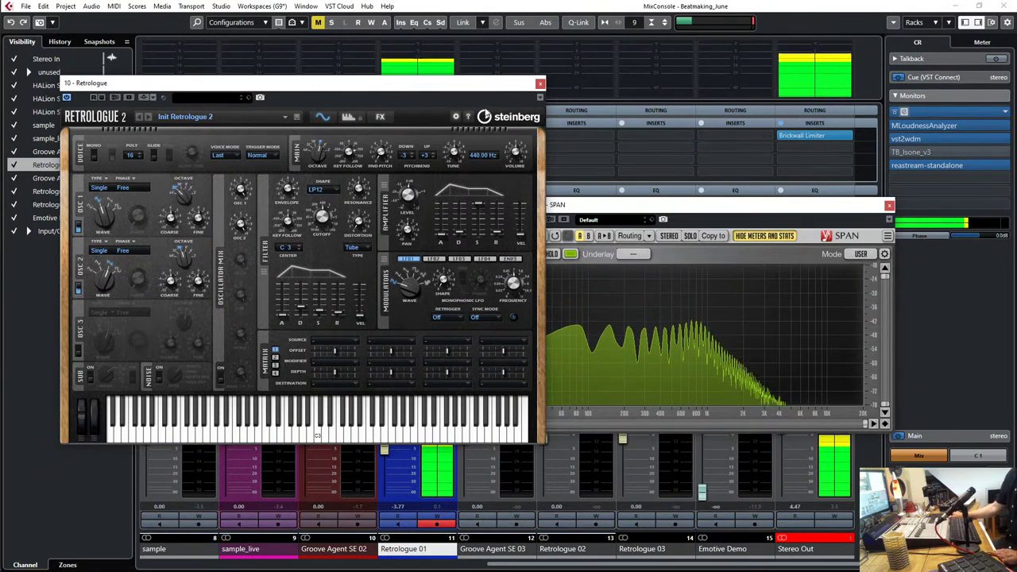
click(540, 83)
click(888, 207)
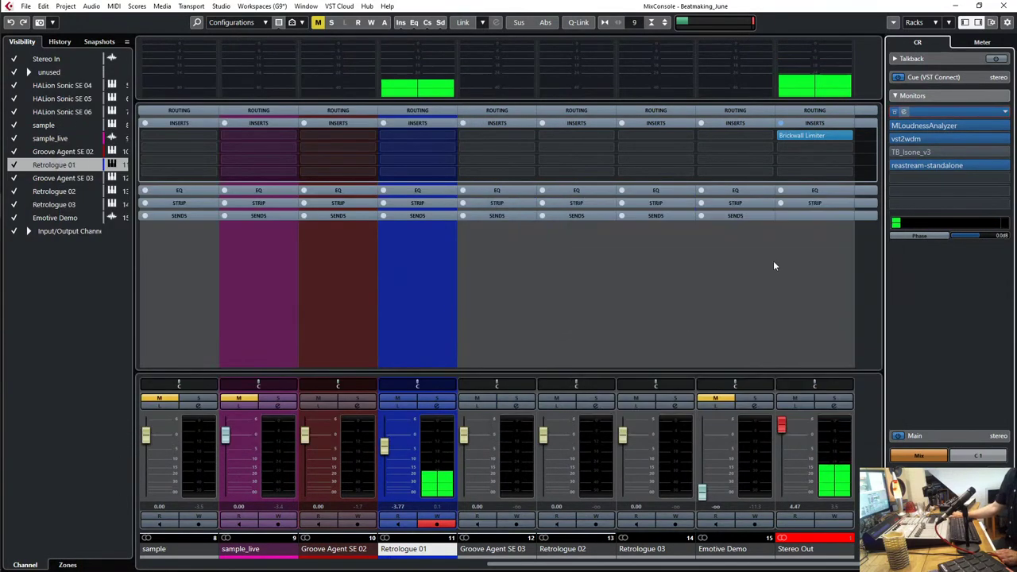
Step: Close the MixConsole, record a four-bar bass line on the Retrologue 01 track from bar 1, and set the quantize preset to 1/16
click(558, 566)
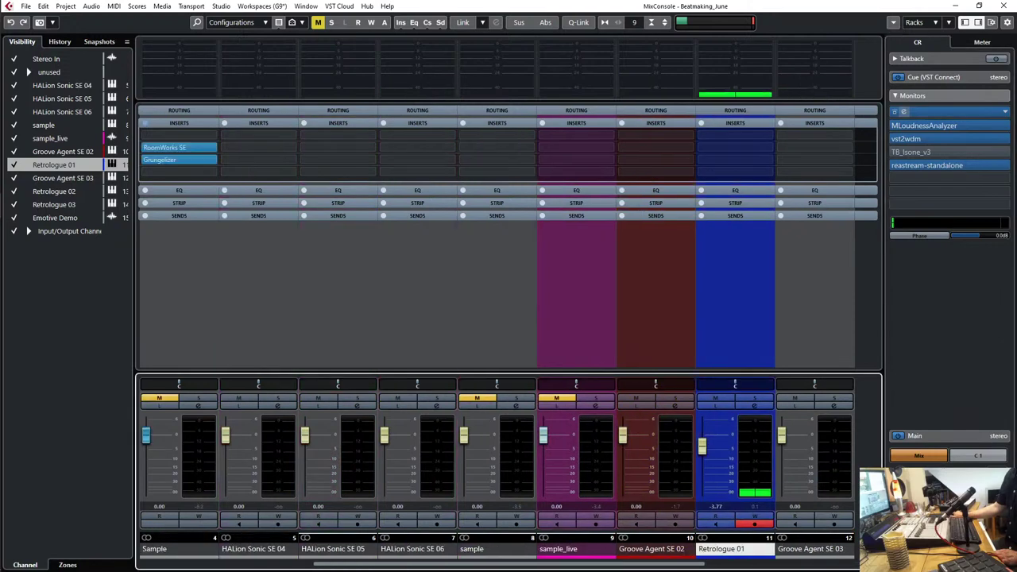
key(F3)
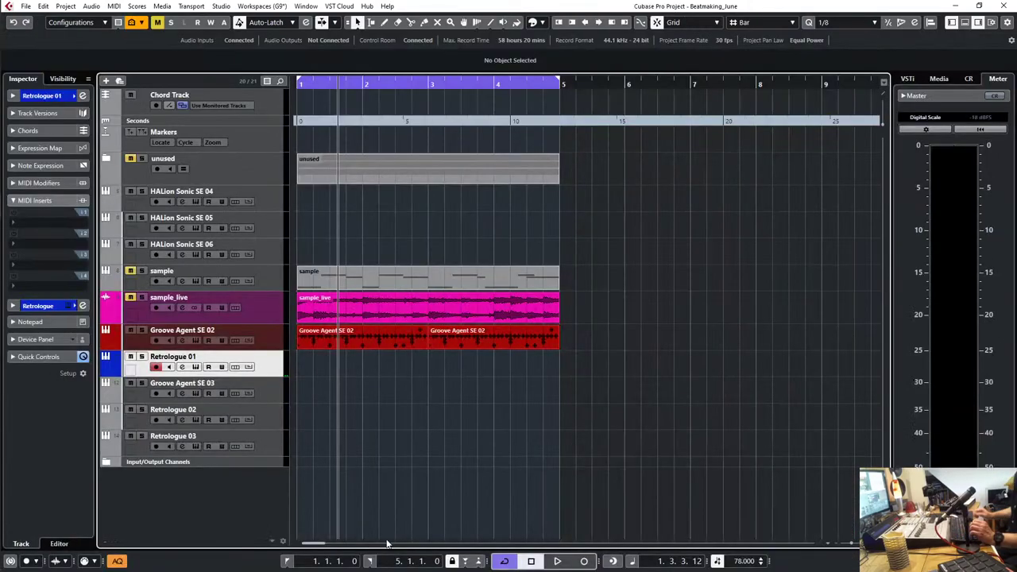
key(Home)
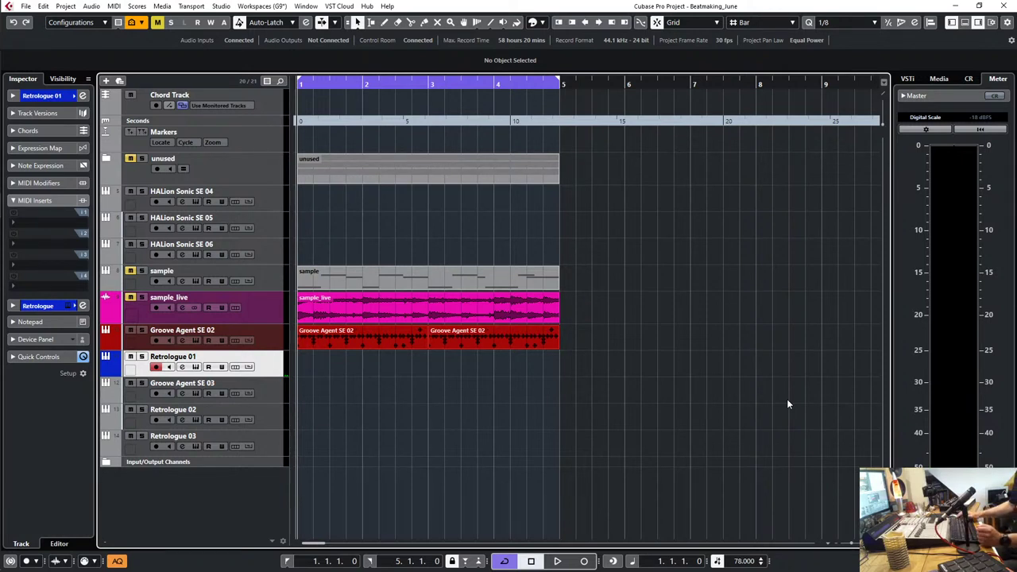
key(KP_Multiply)
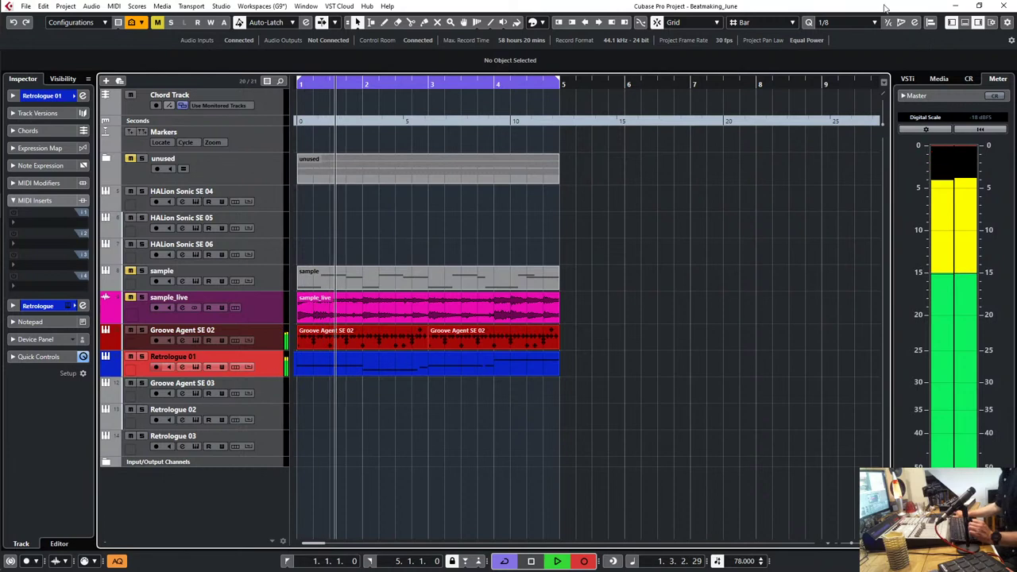
click(847, 22)
click(851, 84)
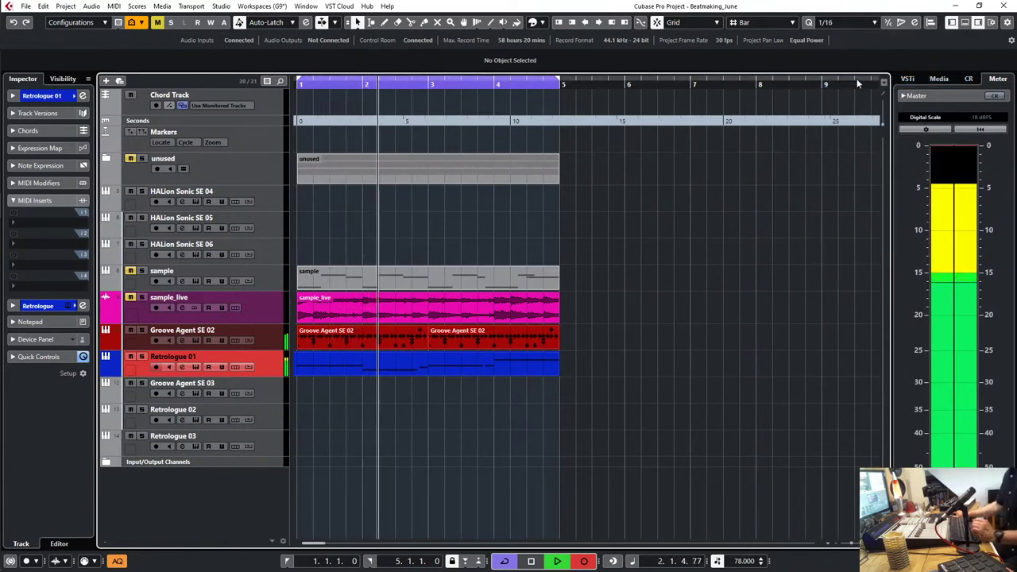
key(space)
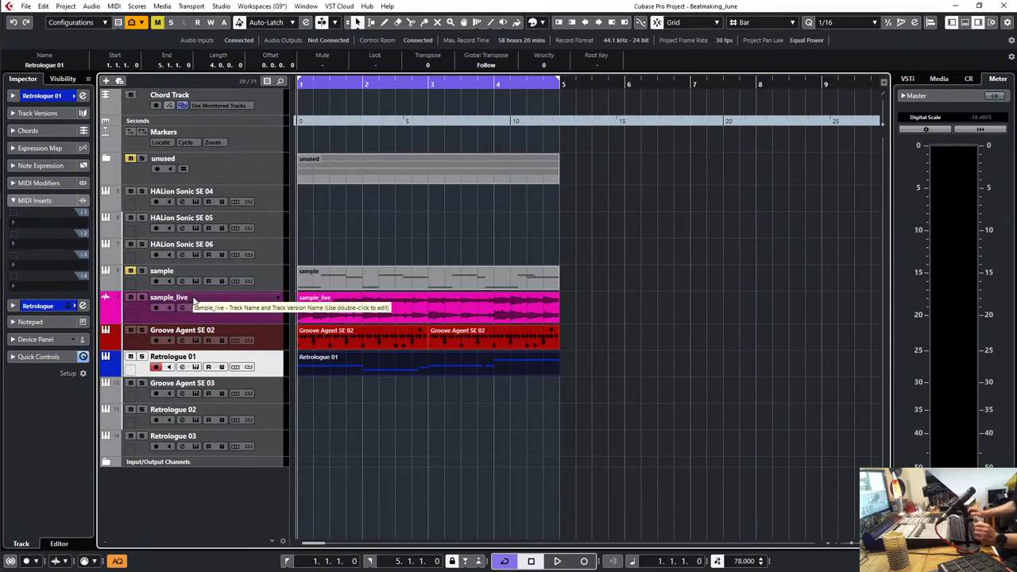
Step: Lower the sample_live channel fader to -5.50 during playback and review the Retrologue 01 bass notes in the Key Editor
key(space)
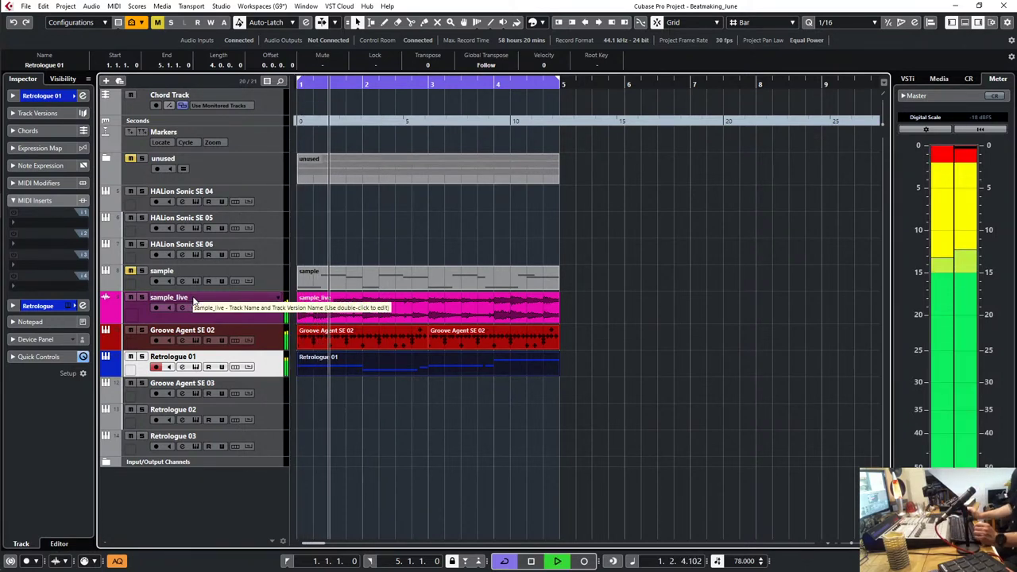
click(267, 314)
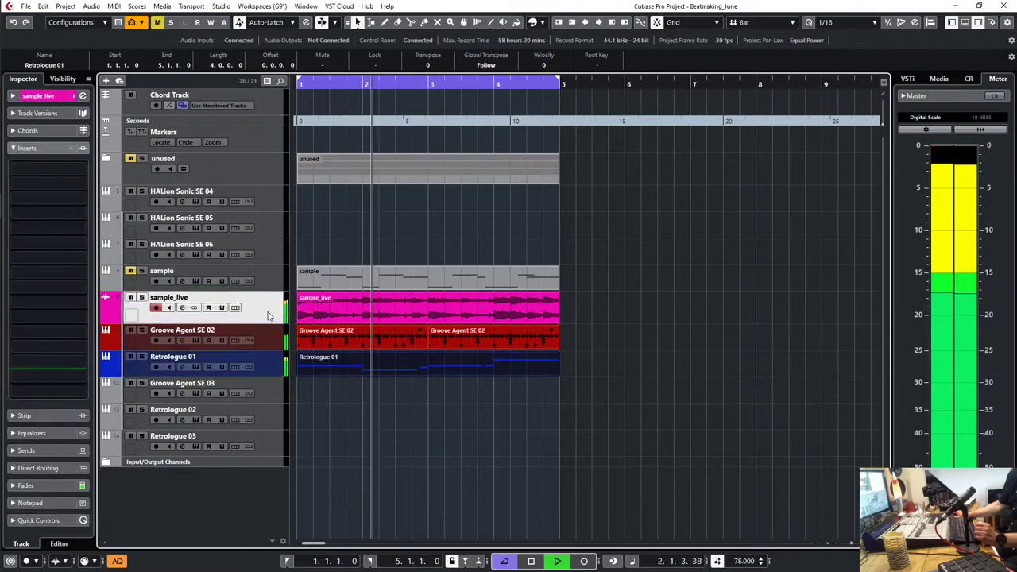
key(F3)
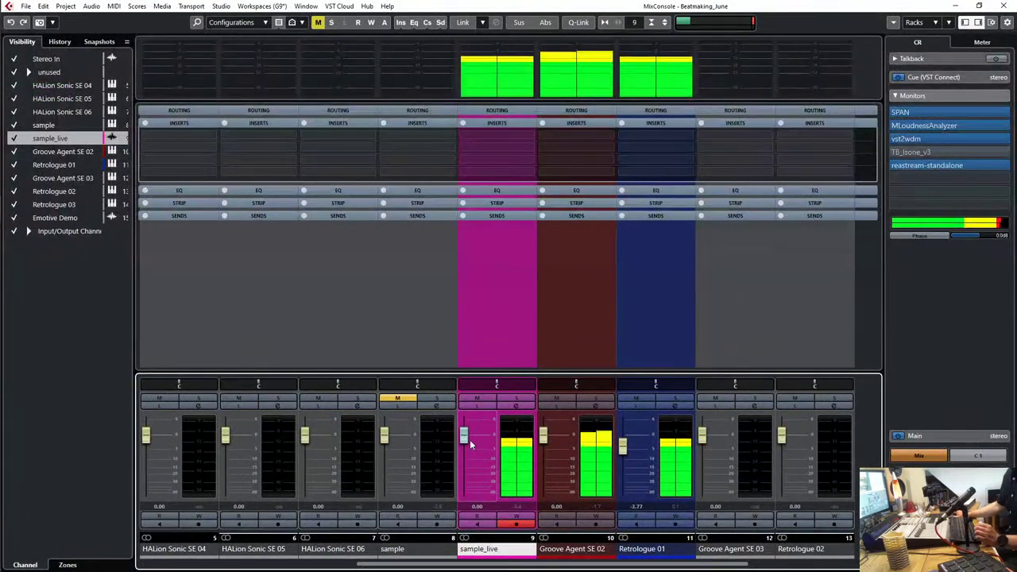
drag(470, 439, 467, 453)
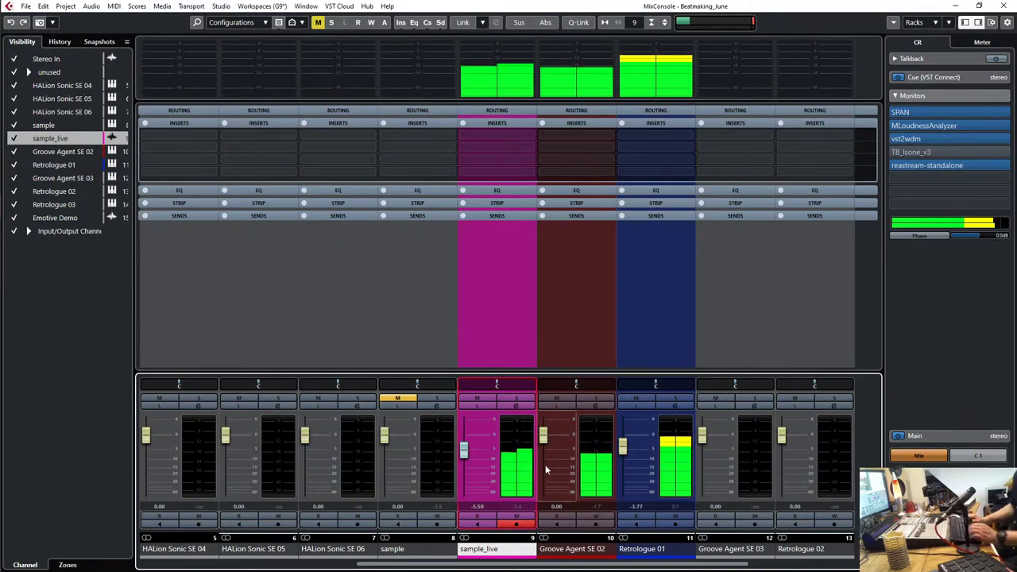
key(F3)
key(Return)
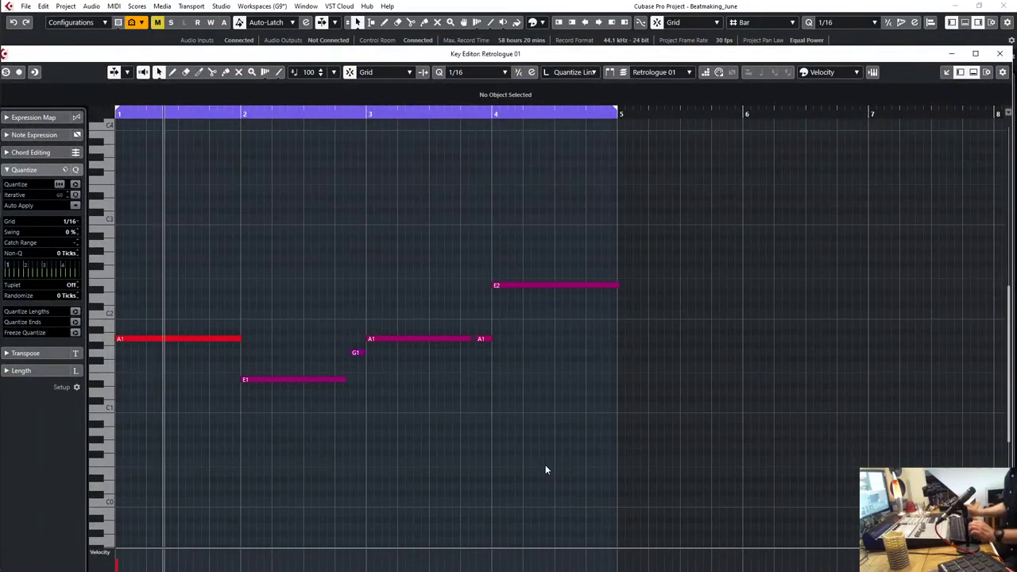
key(Return)
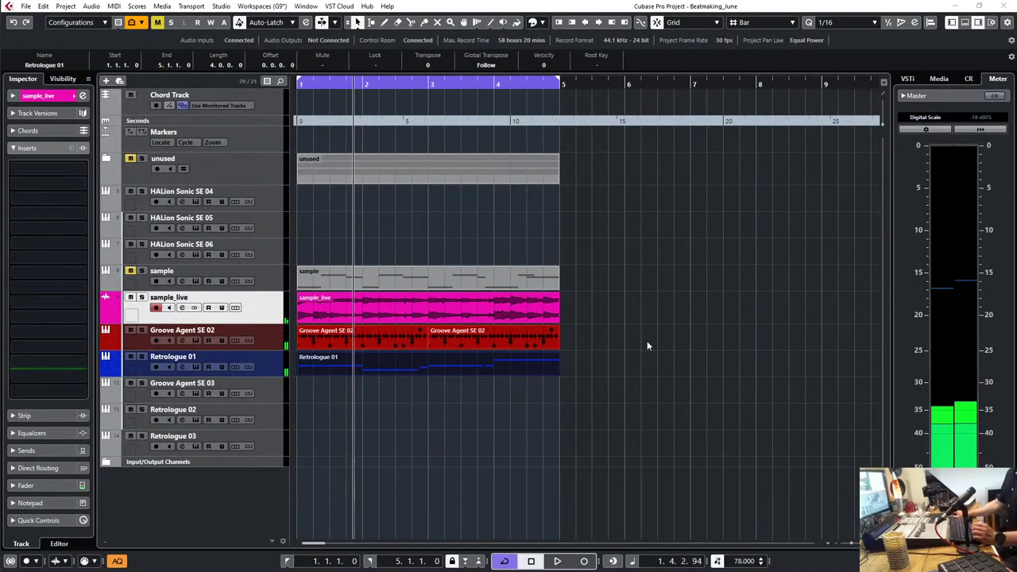
Step: Move the sample_live, Groove Agent SE 02 and Retrologue 01 events to bar 5 and shift the cycle range to bars 5 to 9
drag(603, 371, 379, 319)
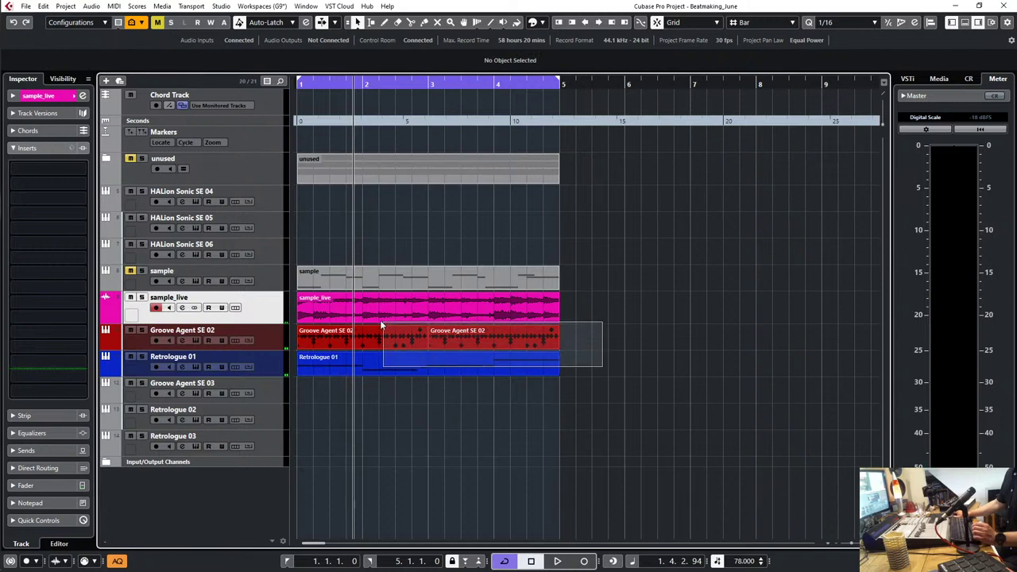
key(Delete)
drag(554, 326, 609, 317)
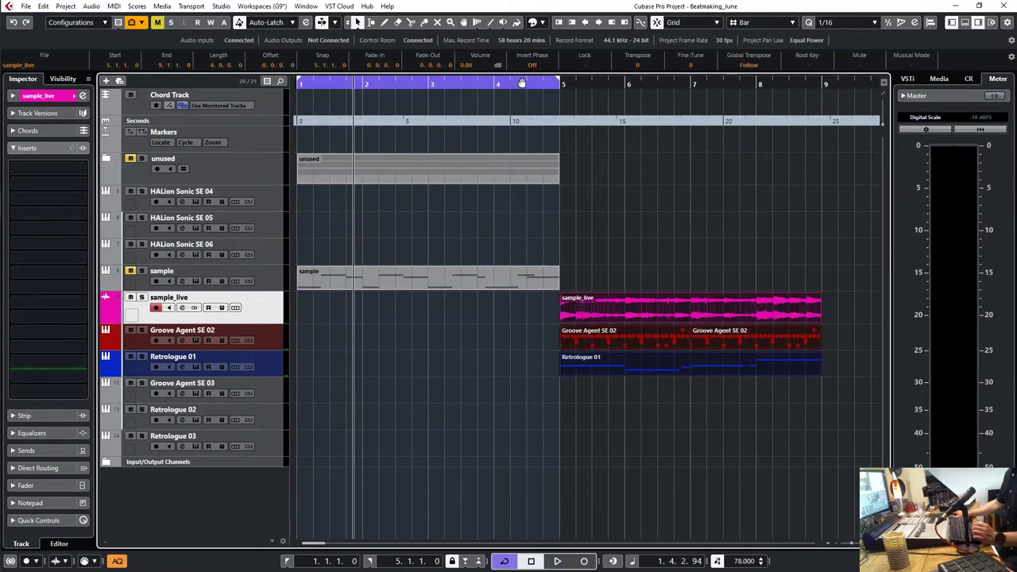
drag(521, 81, 764, 85)
key(g)
key(g)
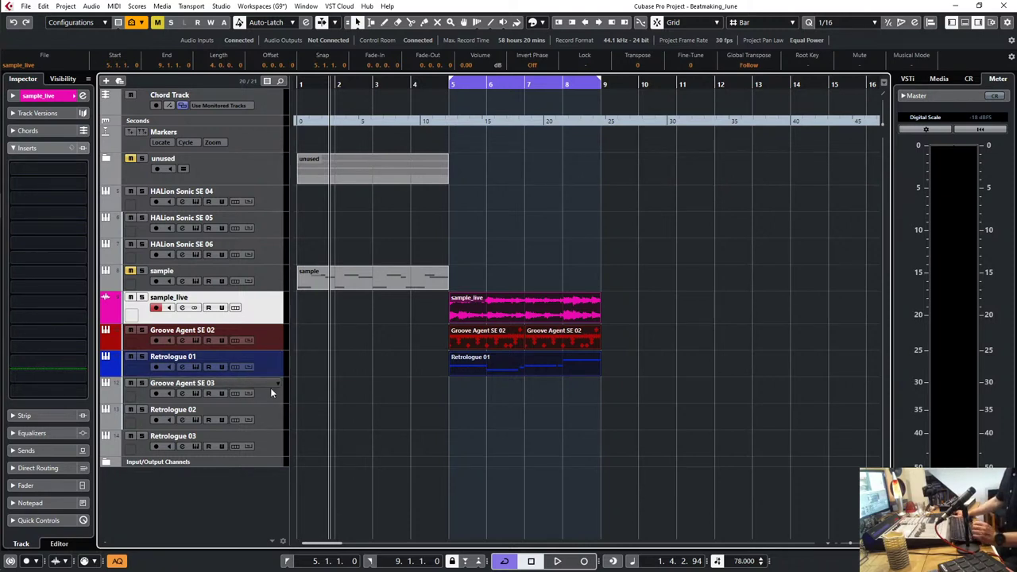
Step: Place the HALion Sonic SE 06 track directly below Retrologue 01 and search its instrument's presets for "wurli"
drag(267, 245, 272, 359)
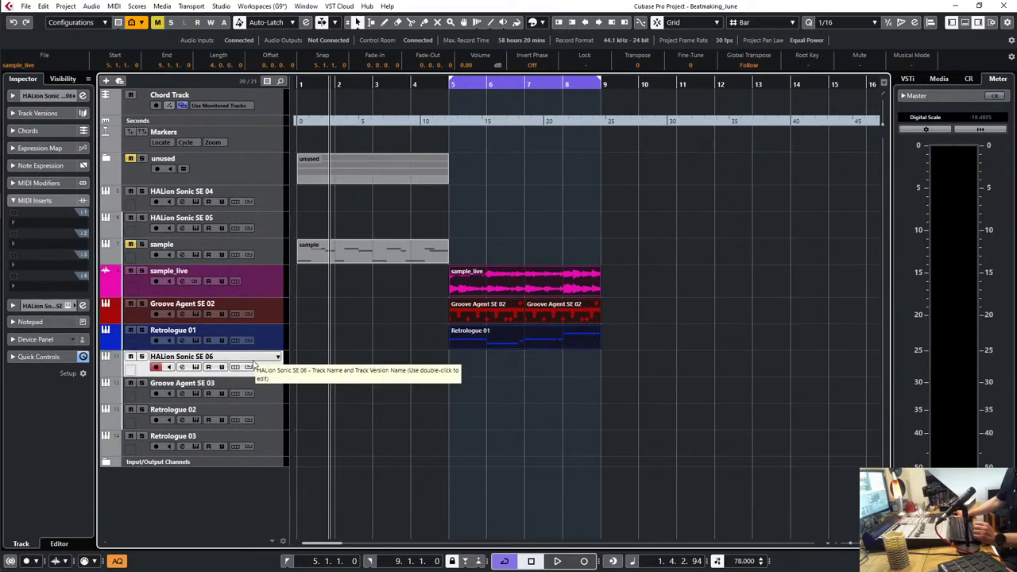
click(196, 367)
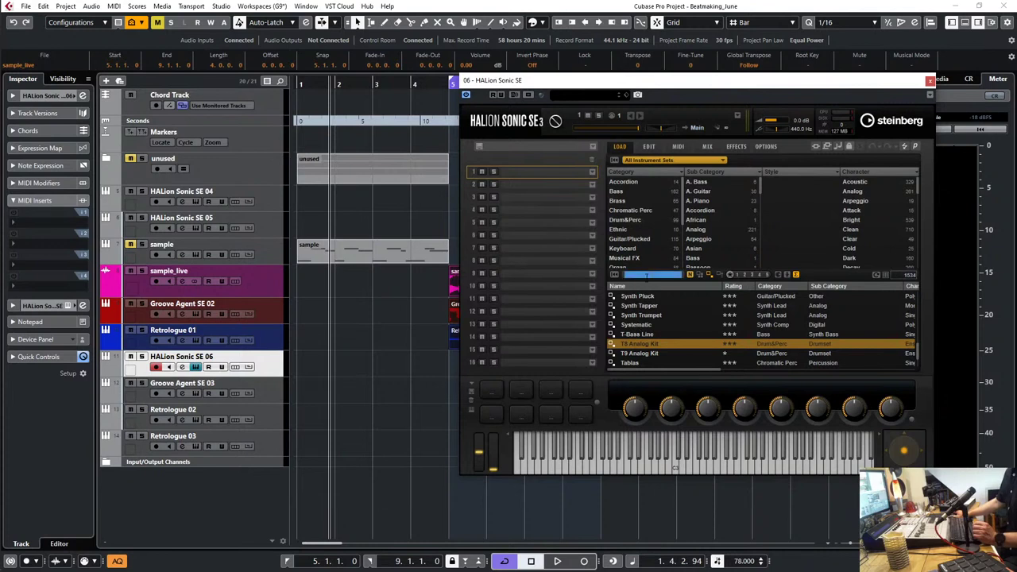
text(wurli)
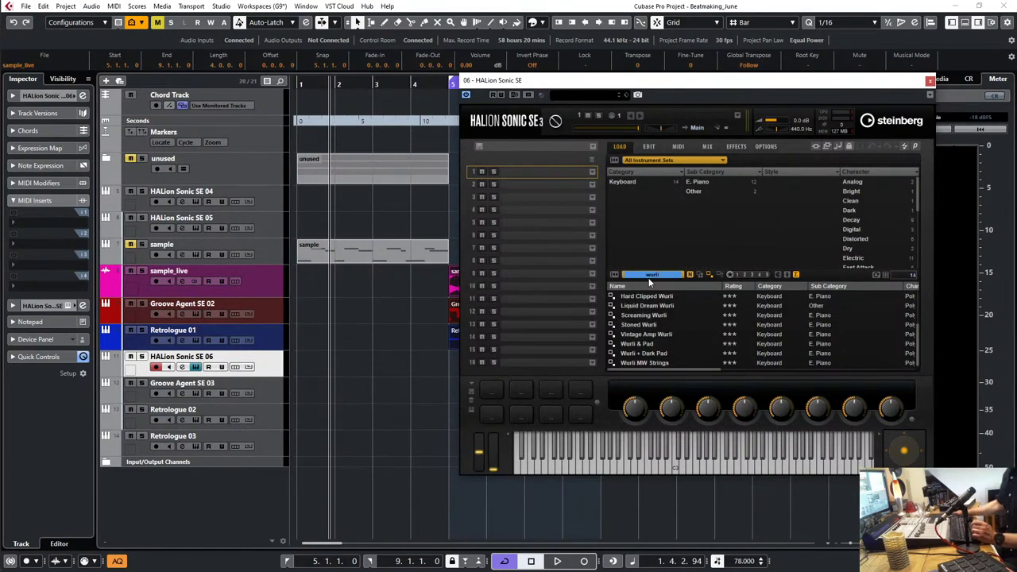
scroll(768, 342, up, 2)
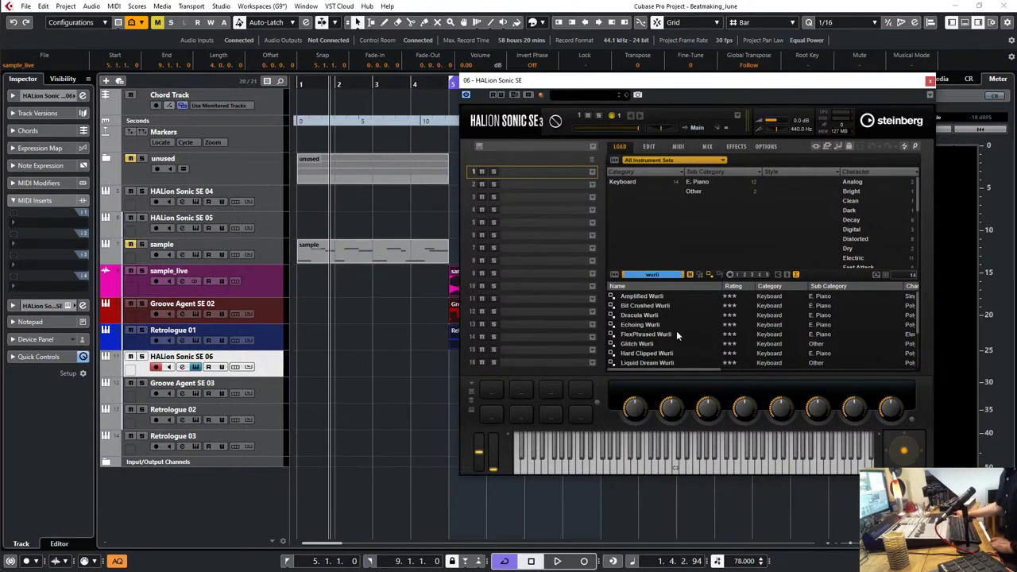
Step: Load the Echoing Wurli preset and record a chord on the HALion Sonic SE 06 track starting at bar 5
click(646, 327)
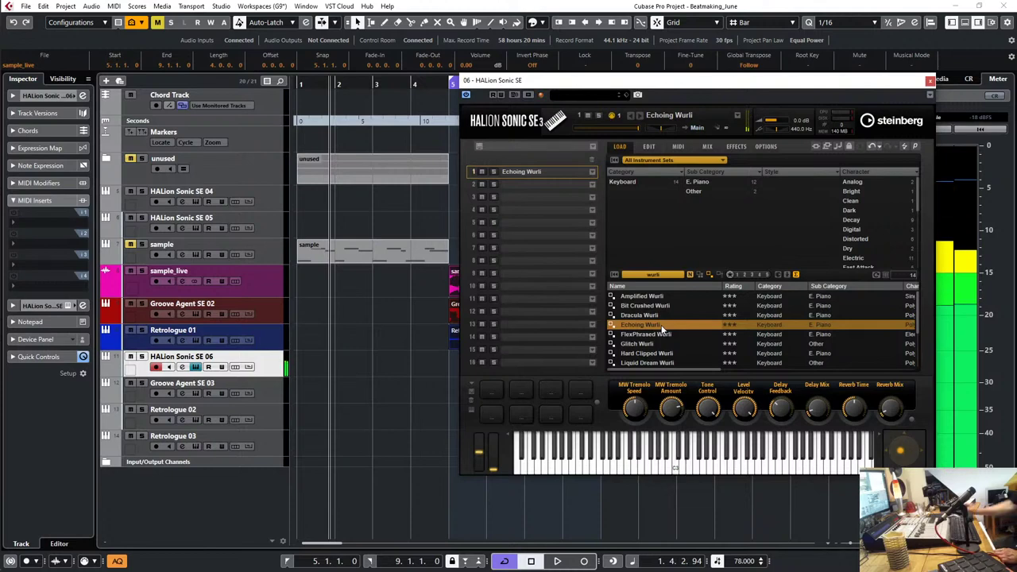
click(930, 81)
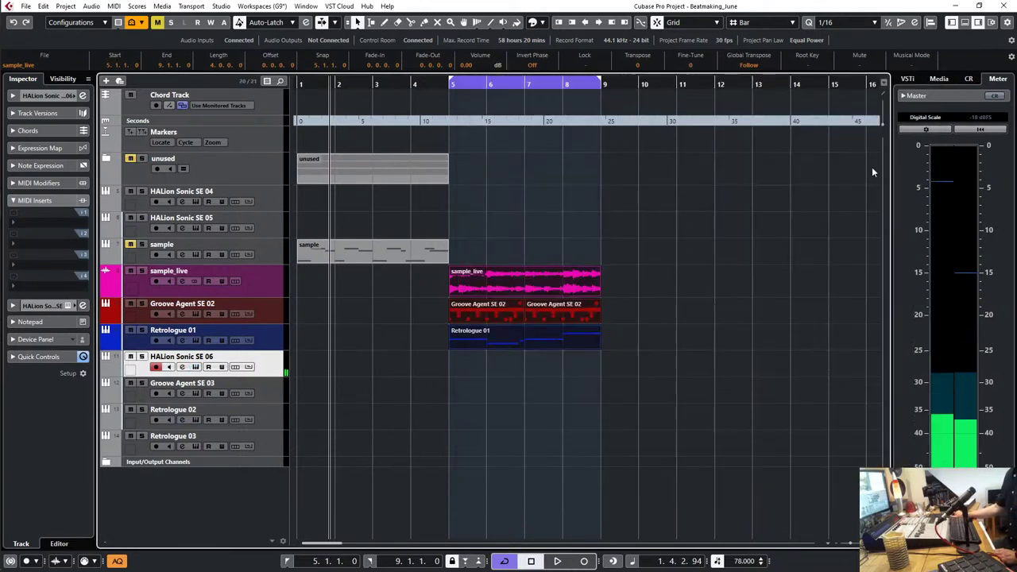
key(KP_1)
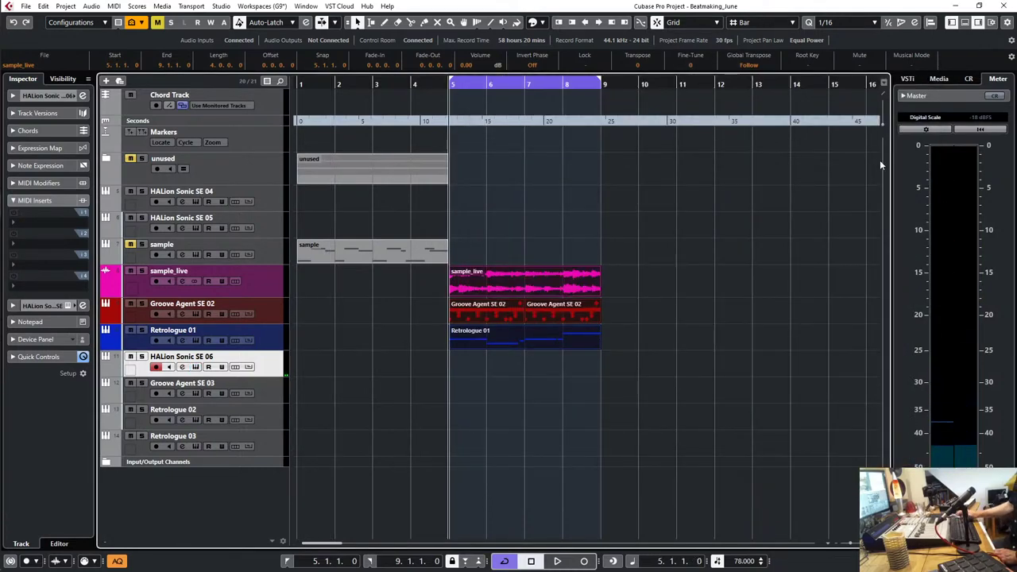
key(KP_Multiply)
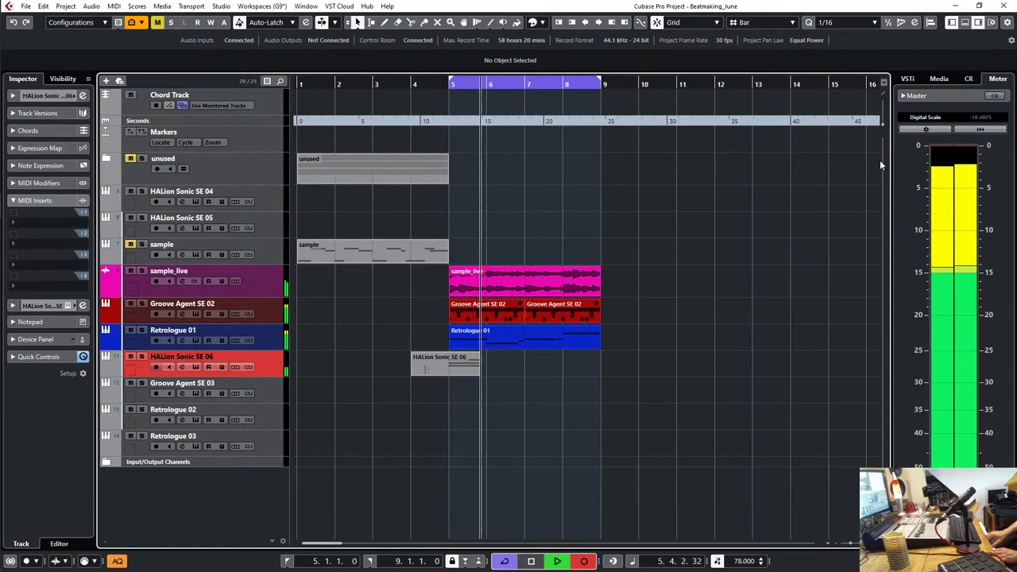
key(space)
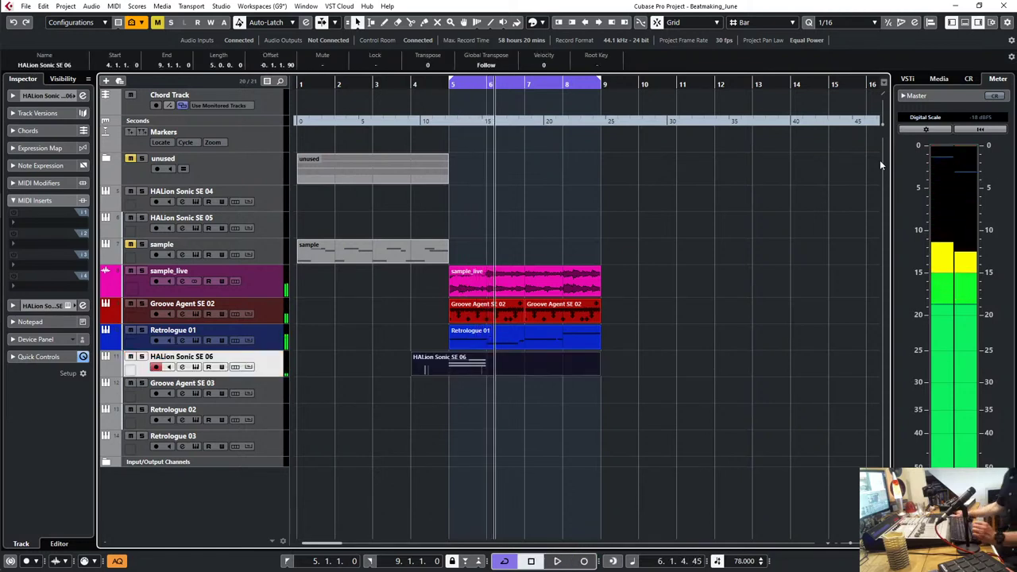
Step: Split the recorded HALion Sonic SE 06 part at bars 5 and 6, erase the outer pieces, and inspect the remaining bar's notes
click(496, 363)
click(459, 363)
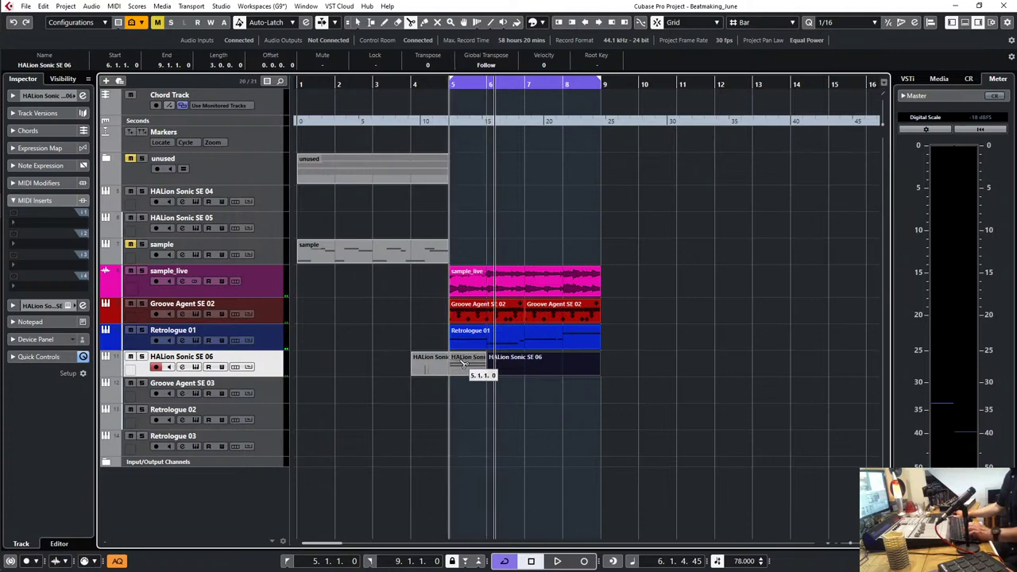
key(5)
click(511, 359)
click(435, 360)
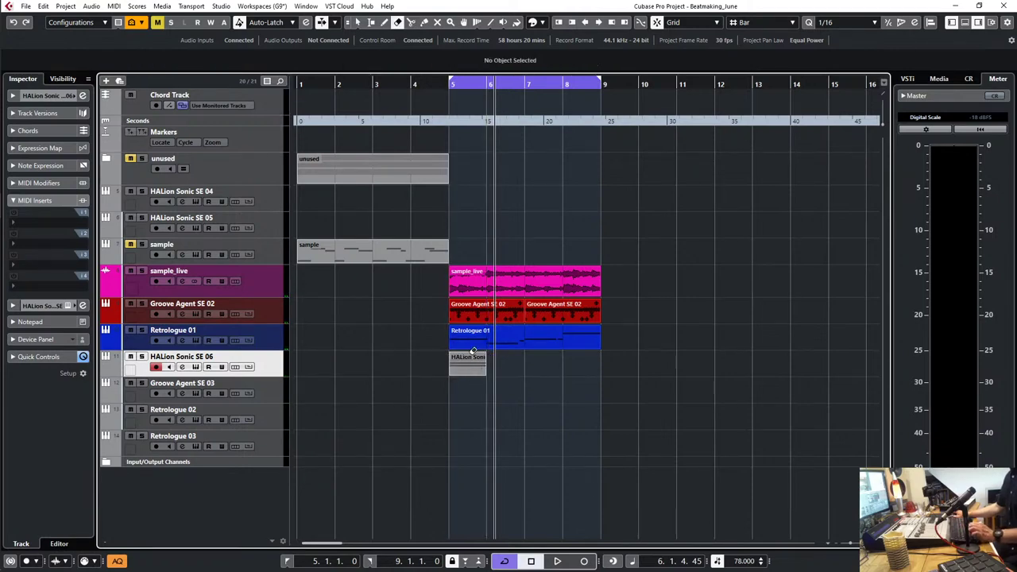
key(1)
double_click(466, 365)
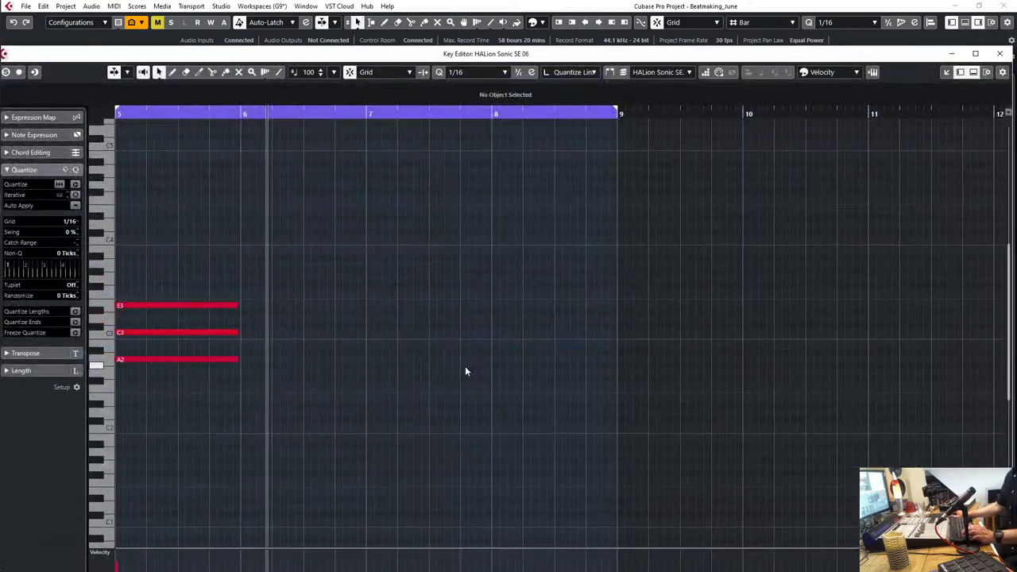
key(Escape)
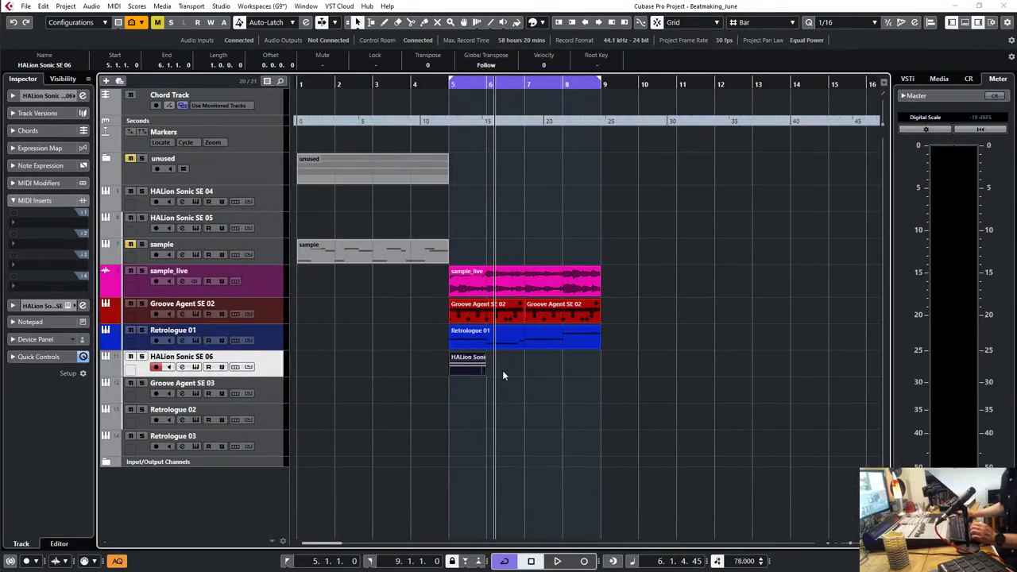
Step: Solo the HALion Sonic SE 06 track and rename its mixer channel as Wurlitzer
click(142, 358)
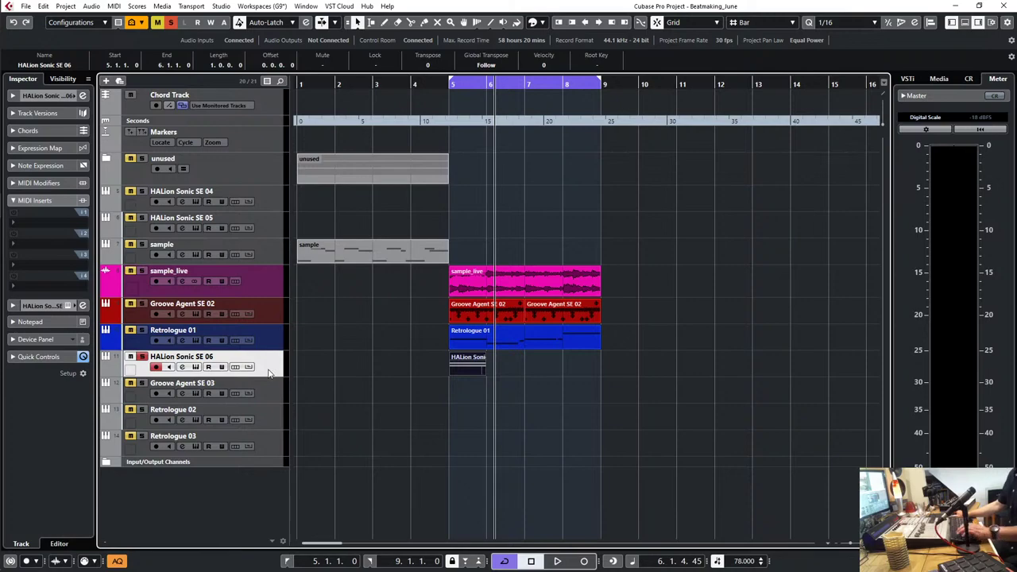
key(F3)
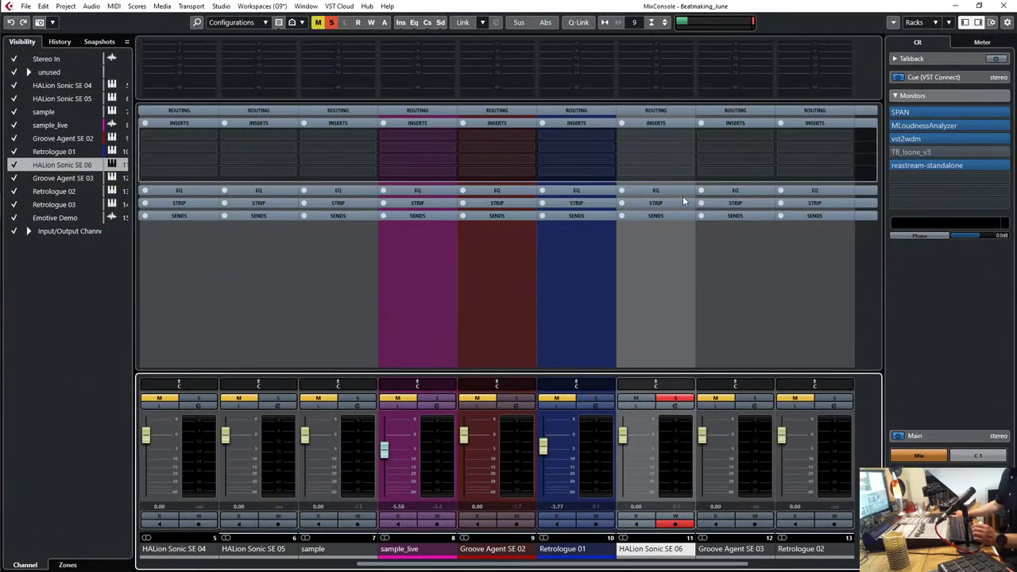
double_click(654, 550)
text(Wurlitzer)
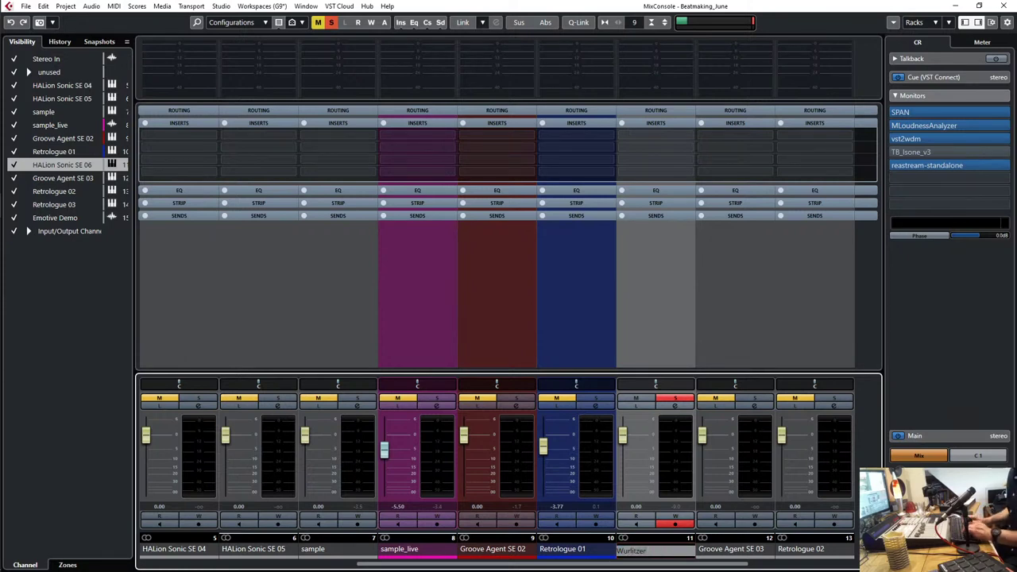
key(Return)
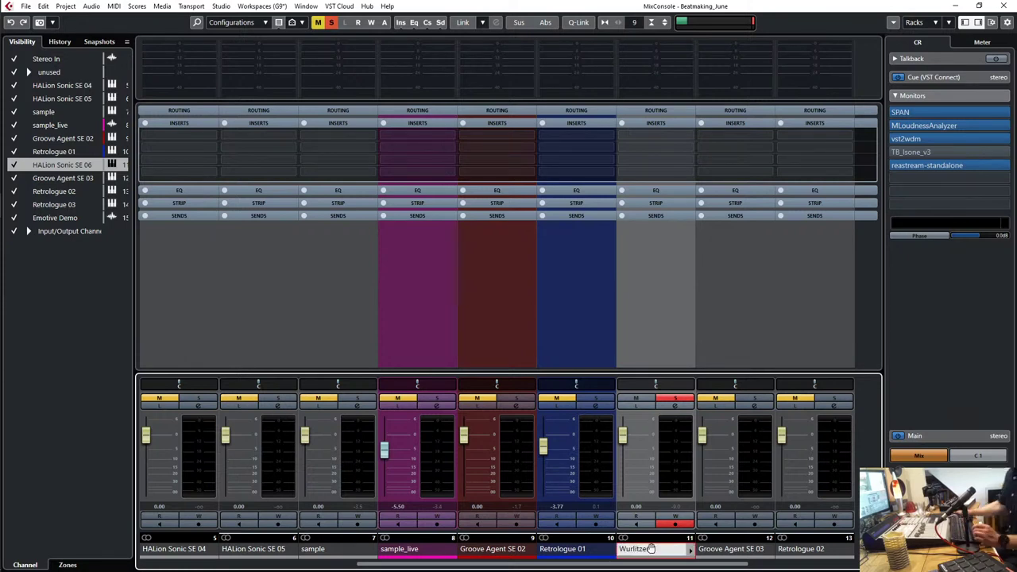
Step: Search the effects for "trem" and add Tremolo to the Wurlitzer channel's third insert slot
click(687, 162)
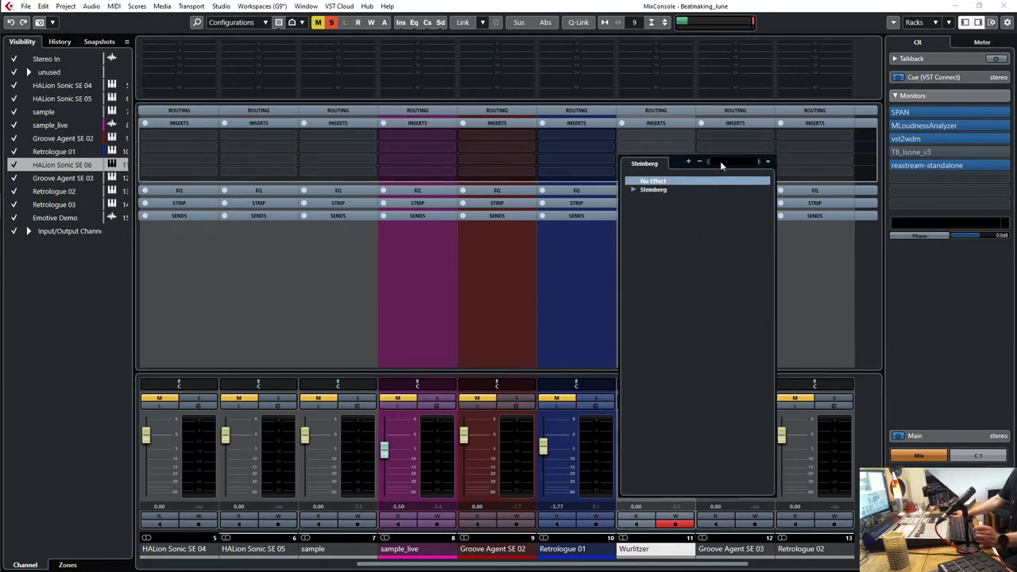
text(tre)
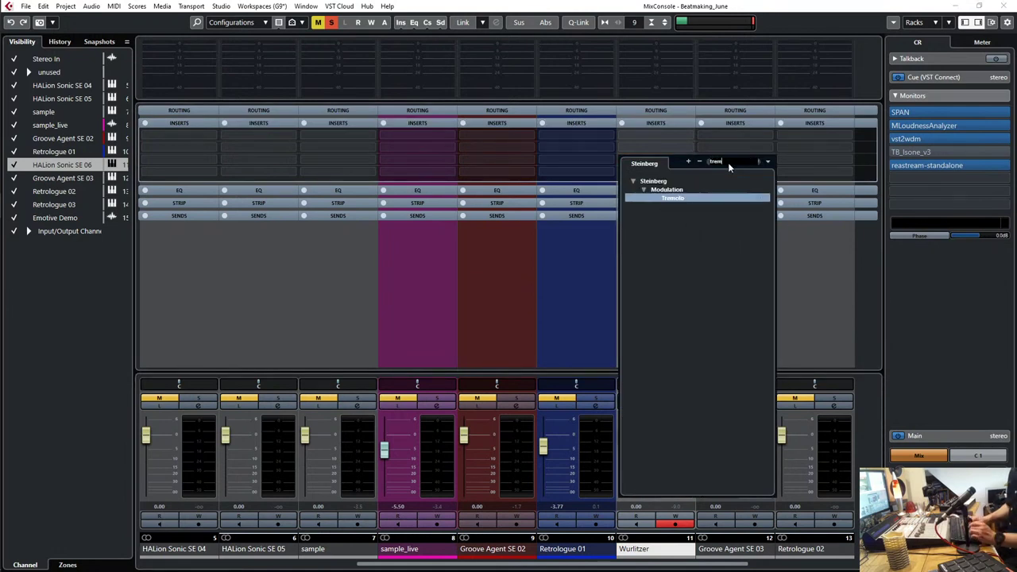
text(m)
key(Return)
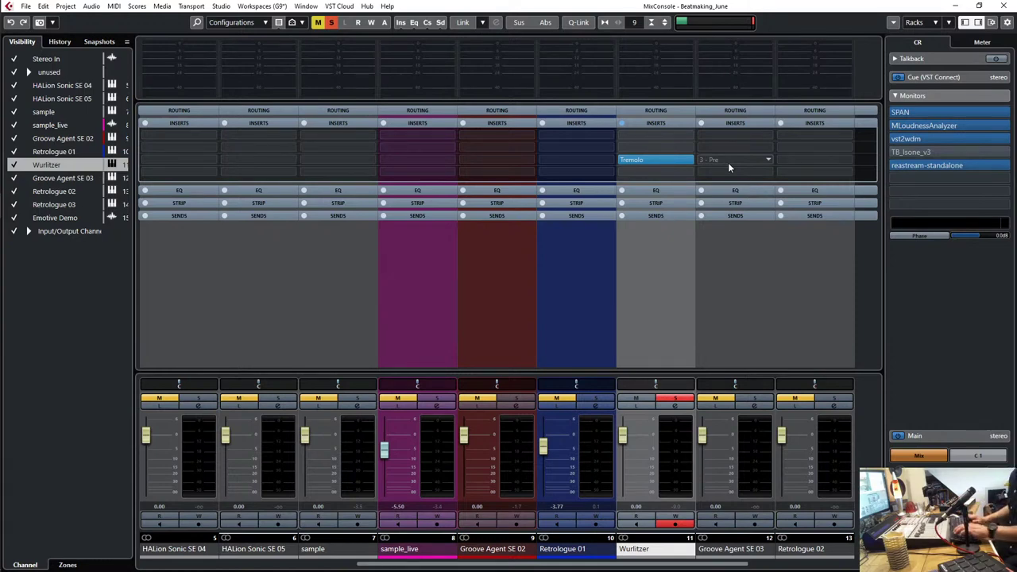
Step: Play back the soloed Wurlitzer chord from bar 5 and set the Tremolo's spatial amount to 11 %
key(F3)
key(Home)
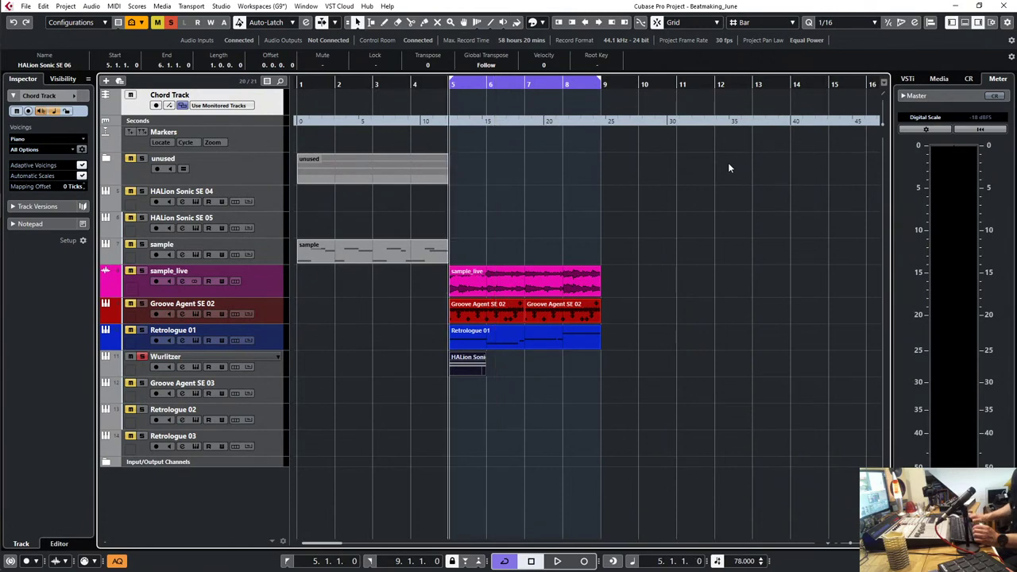
key(Return)
key(Return)
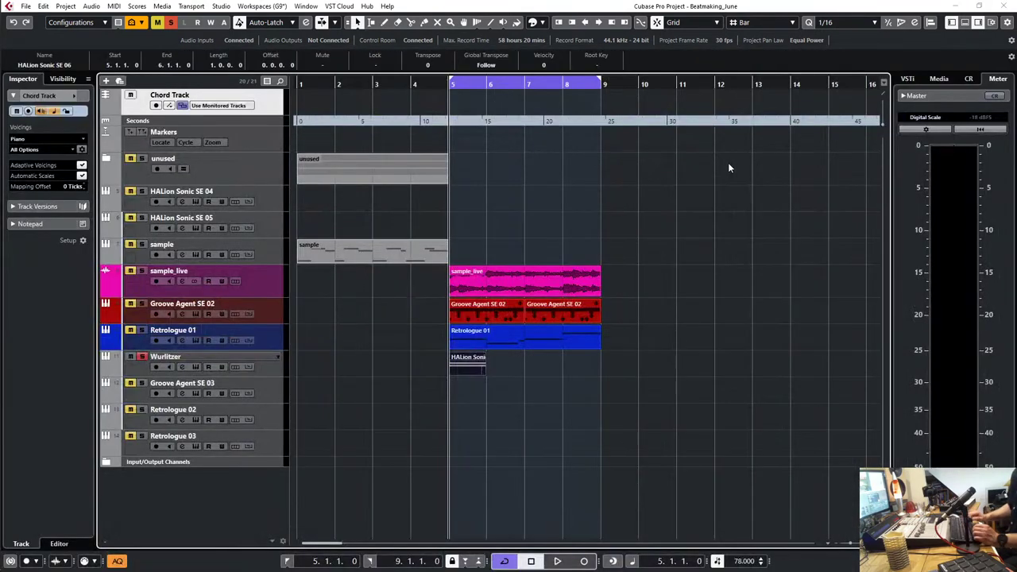
key(space)
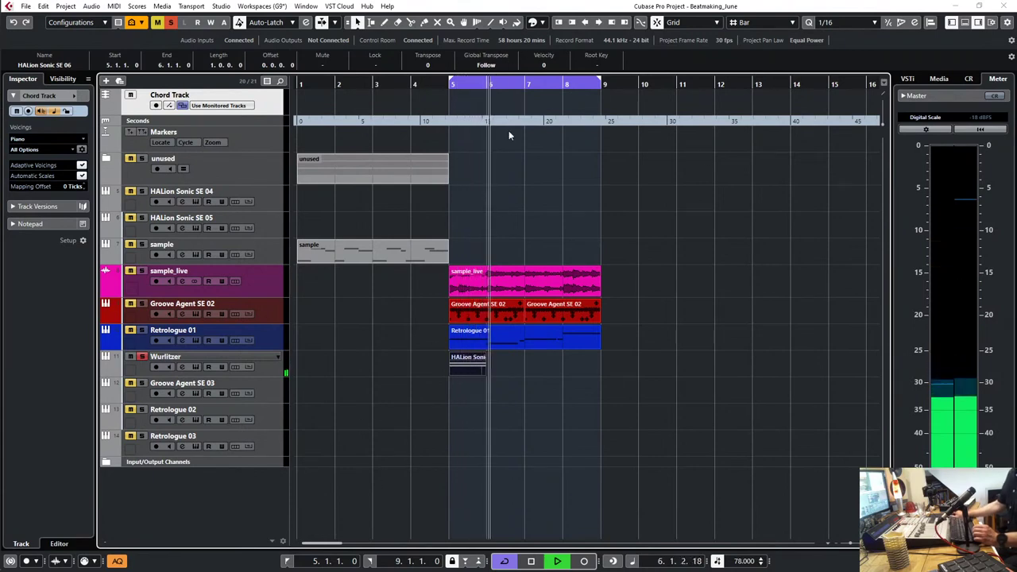
key(F3)
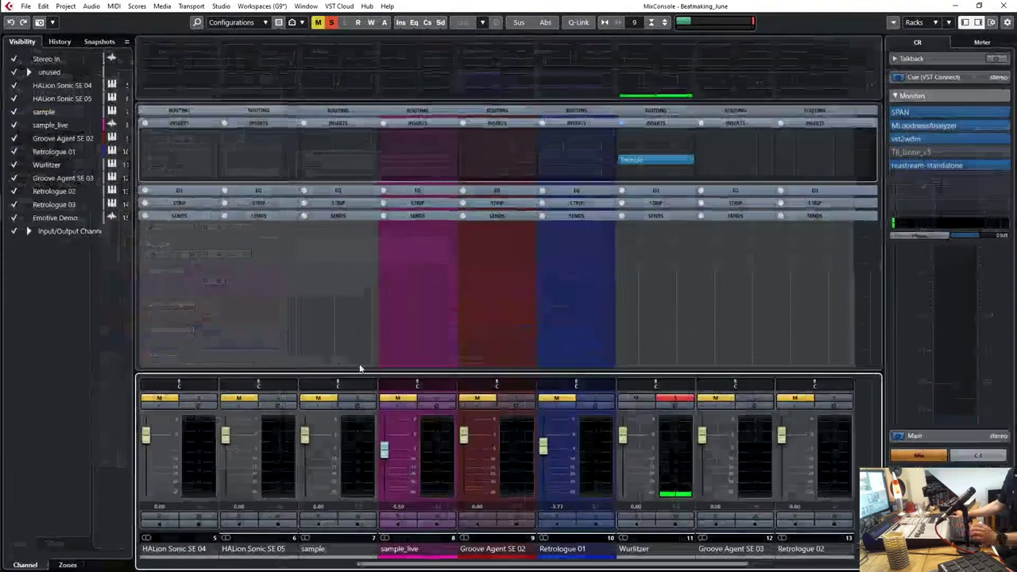
click(636, 159)
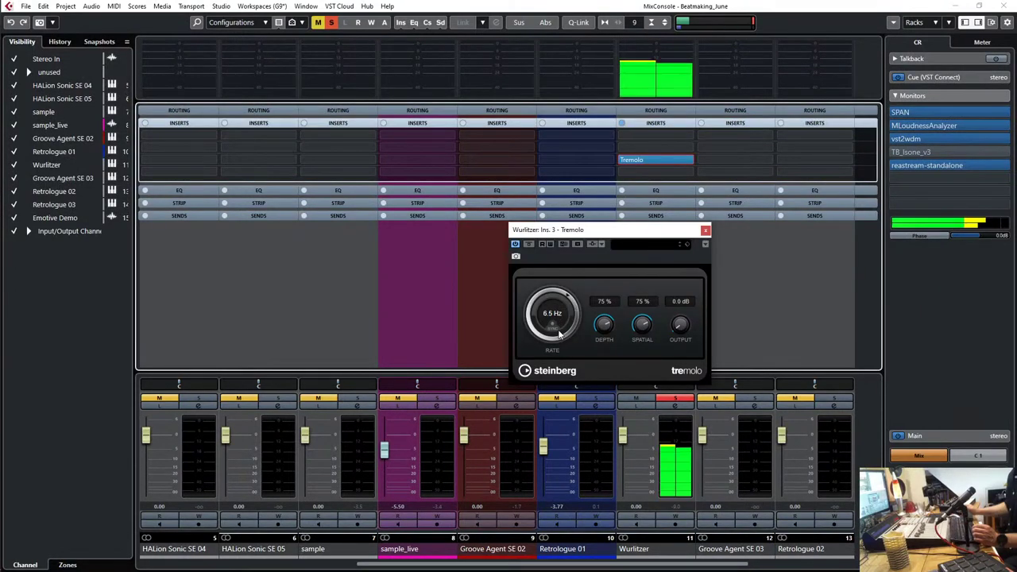
drag(642, 328, 645, 365)
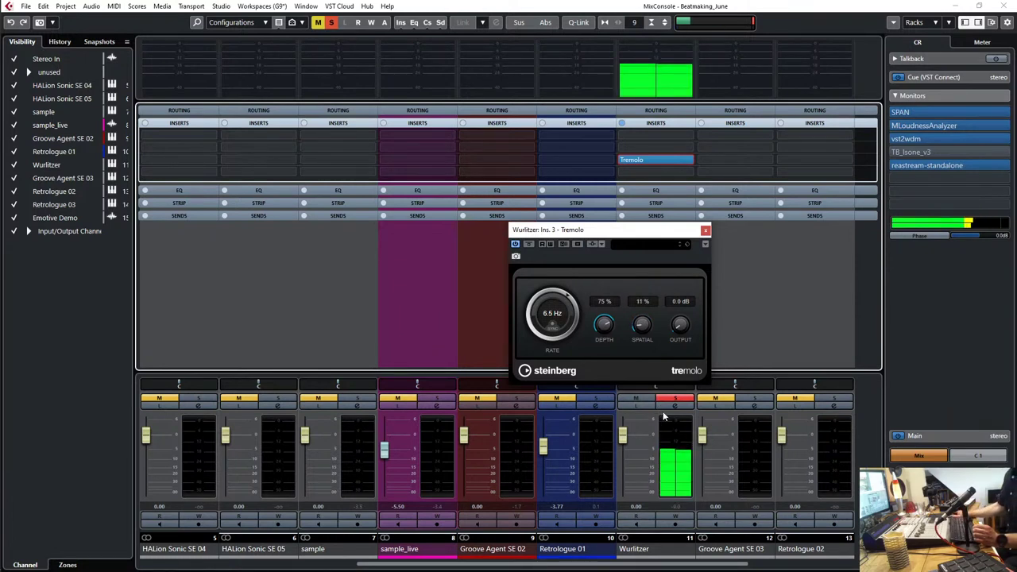
click(706, 231)
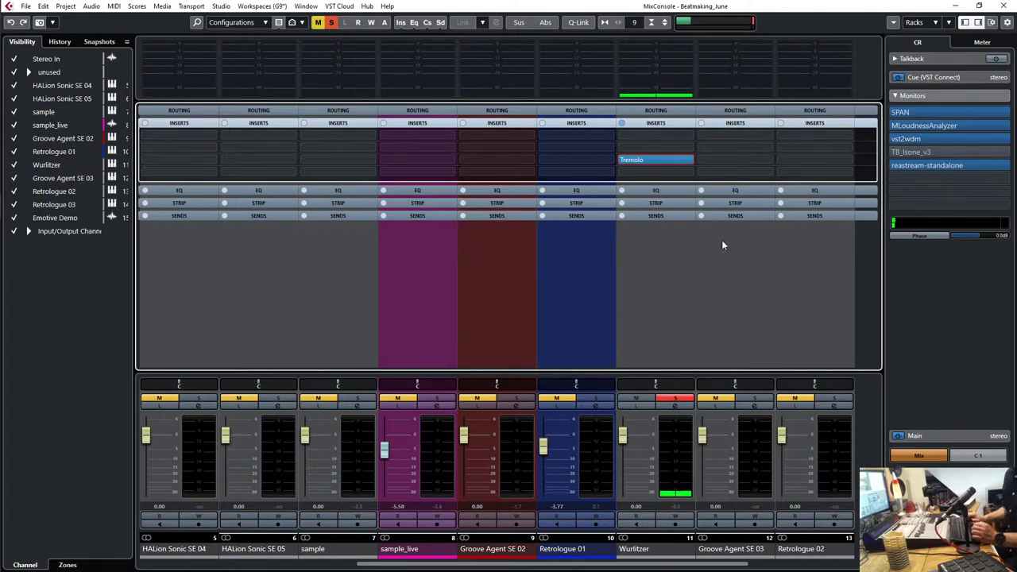
key(alt+Return)
key(F3)
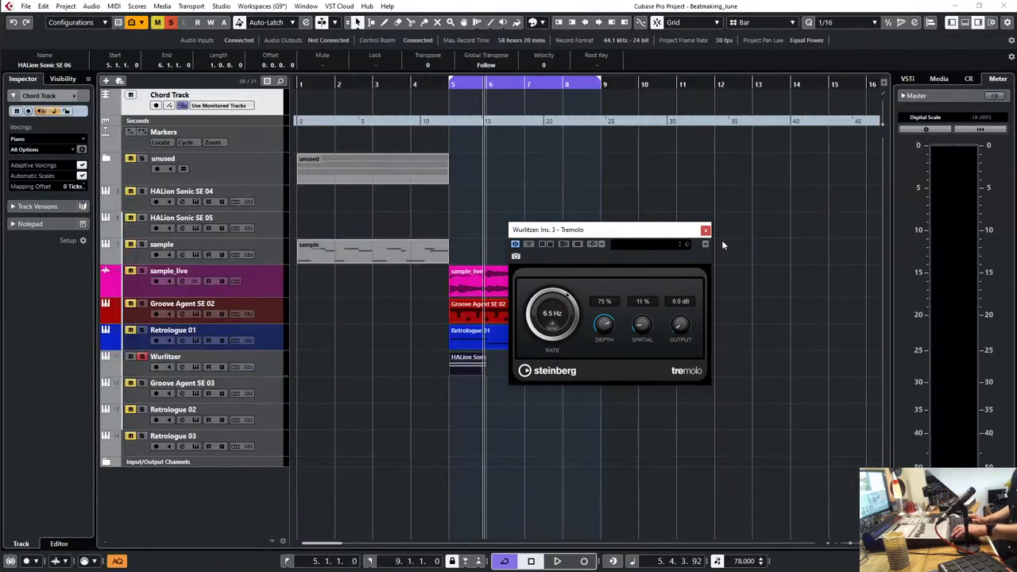
click(707, 230)
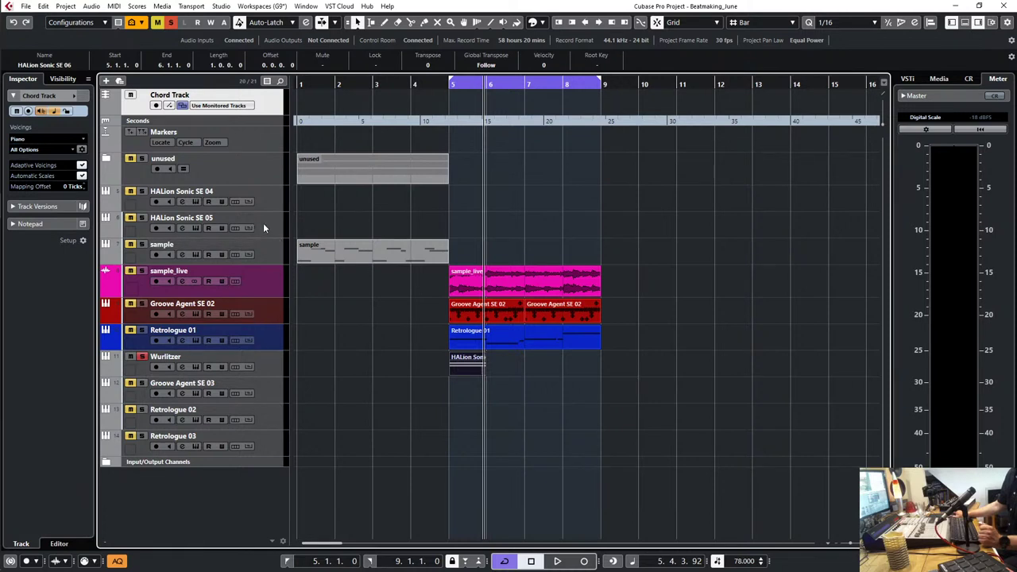
Step: Move the HALion Sonic SE 05 track directly below the Wurlitzer track and rename it as Guitar
drag(263, 222, 268, 369)
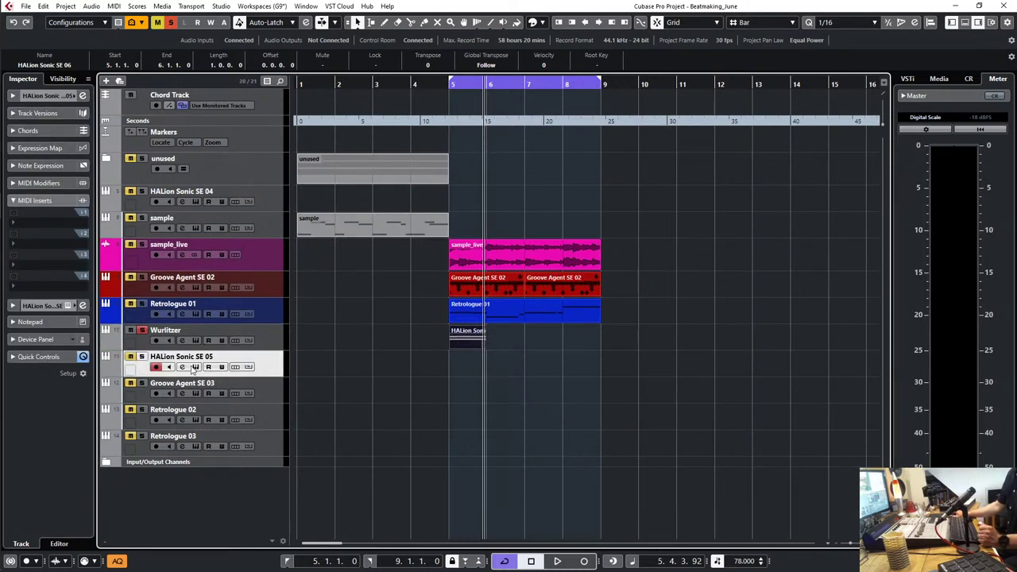
double_click(194, 357)
text(G)
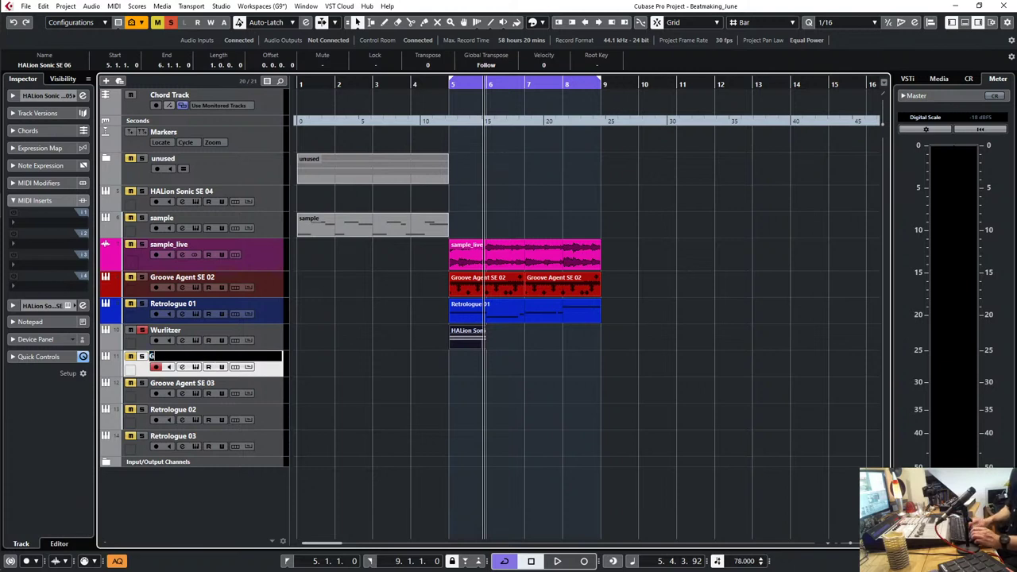
text(uitar)
key(Return)
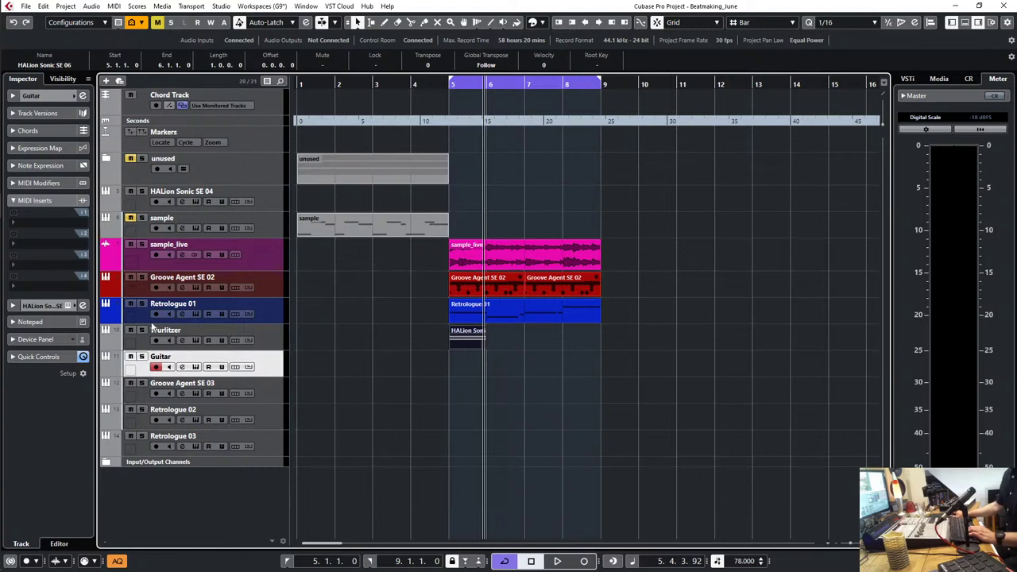
click(208, 366)
click(222, 367)
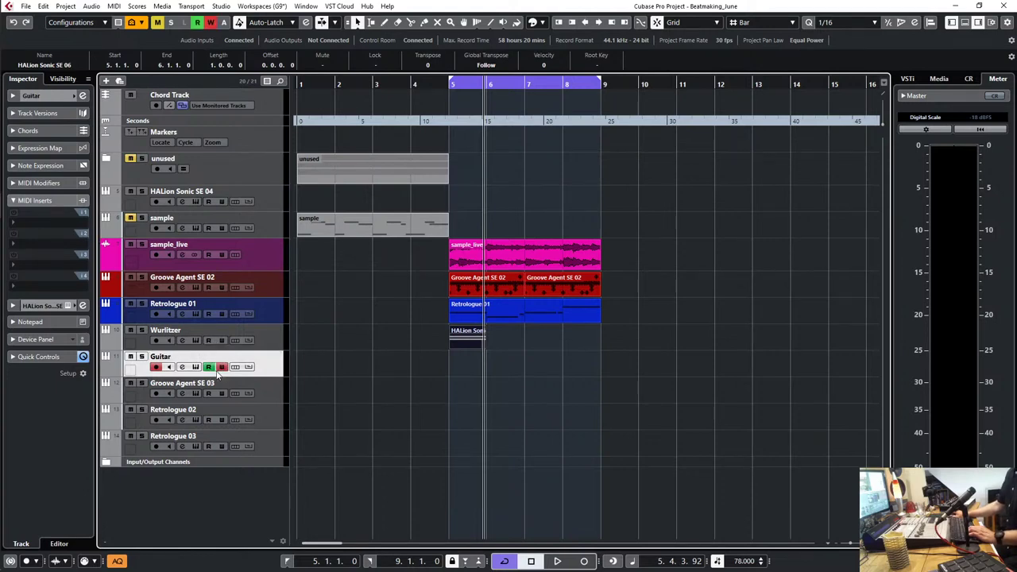
click(222, 366)
click(208, 366)
Step: Search the Guitar track's HALion Sonic SE presets for "strat" and load Clean Strat Guitar
click(196, 366)
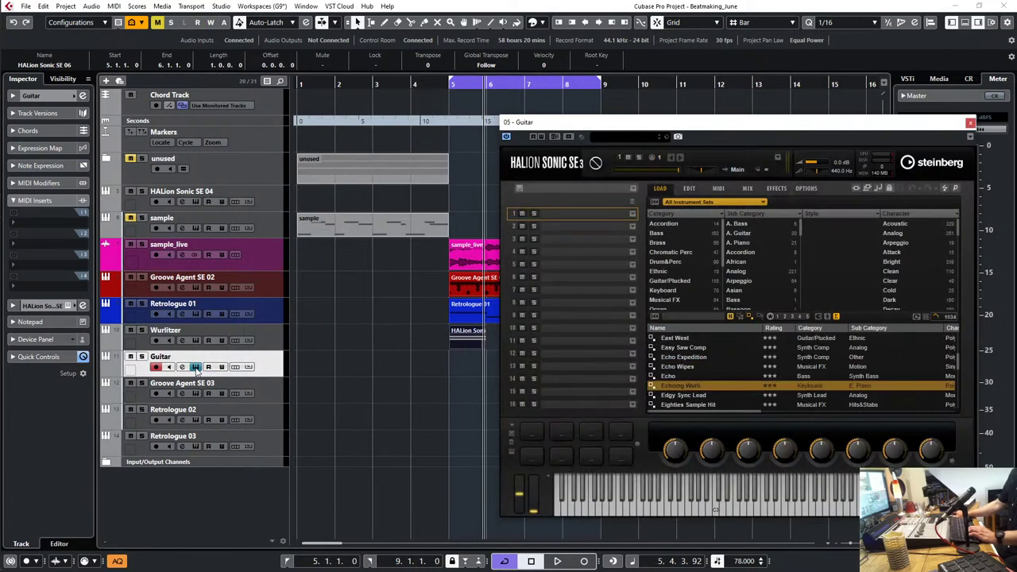
drag(706, 130, 663, 145)
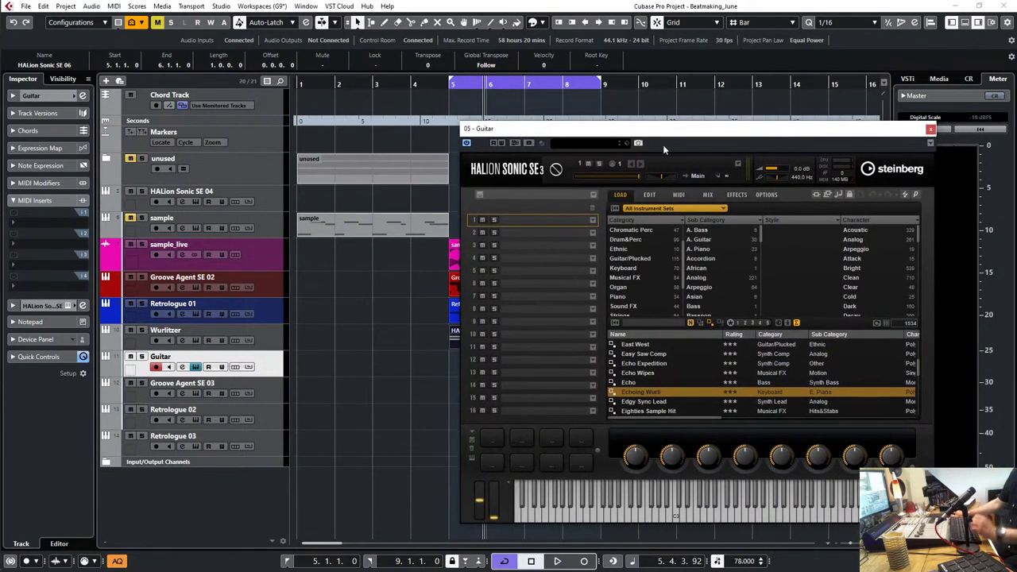
click(653, 324)
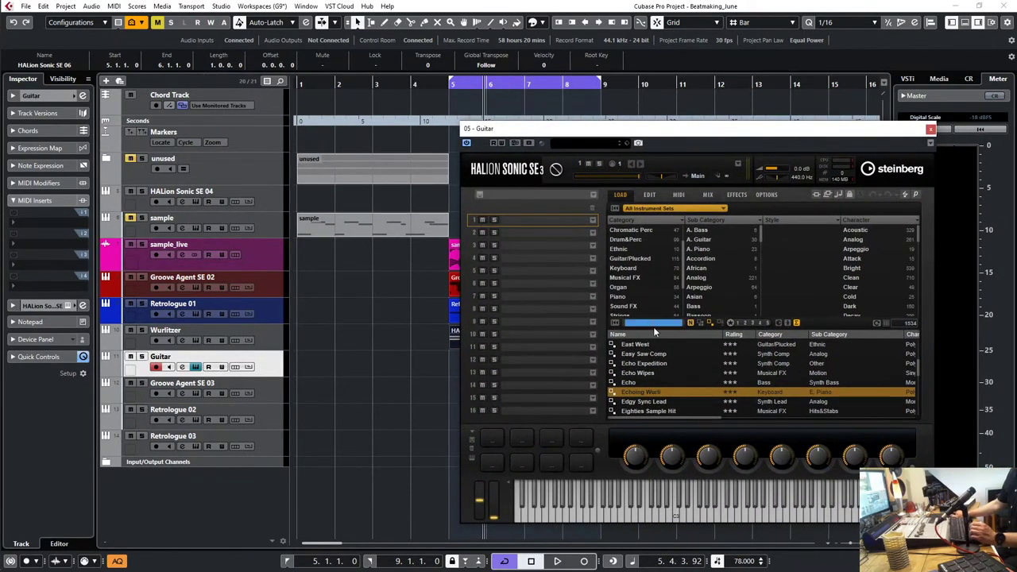
text(strat)
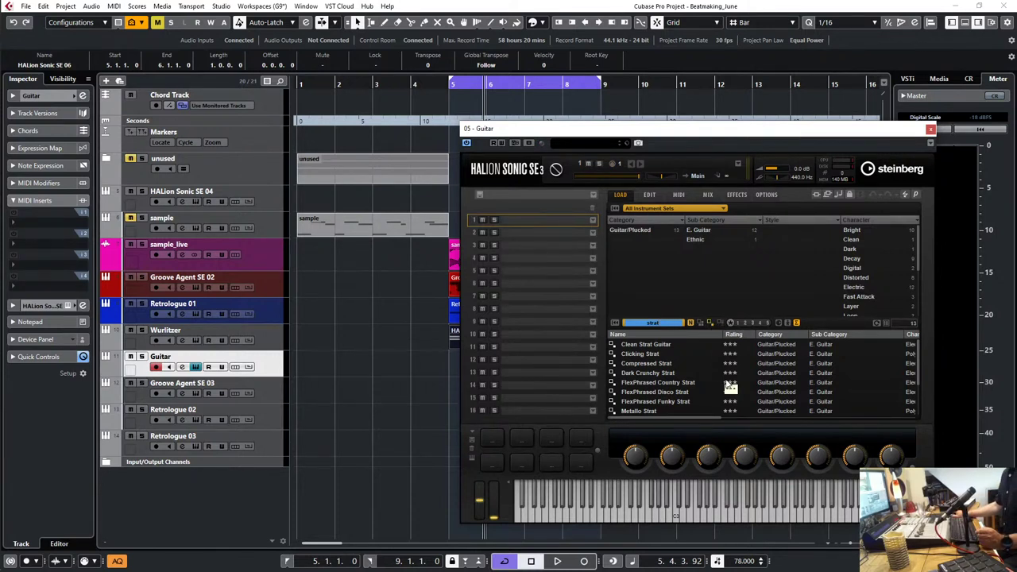
scroll(726, 385, down, 2)
scroll(727, 383, up, 2)
double_click(677, 344)
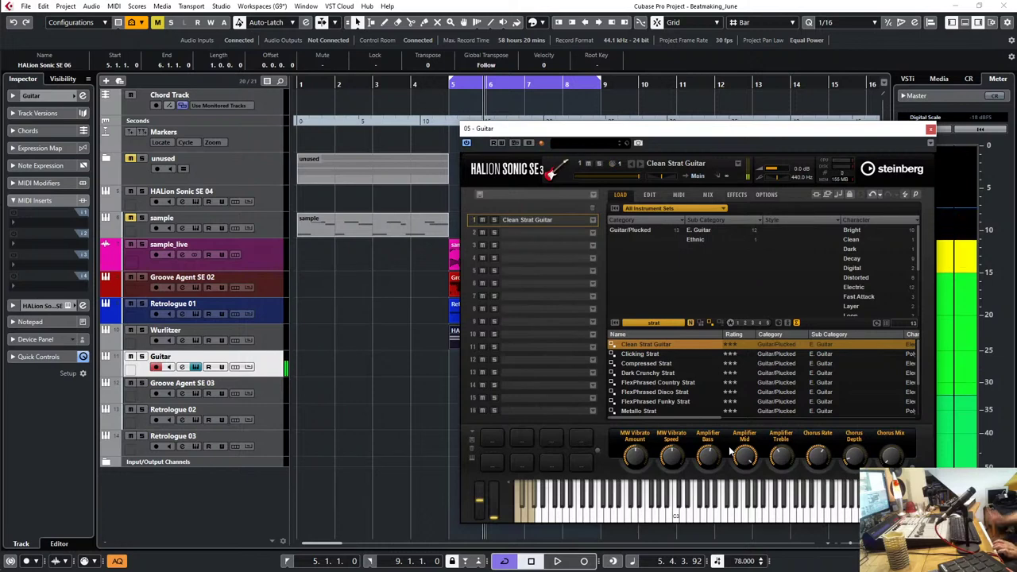
click(931, 130)
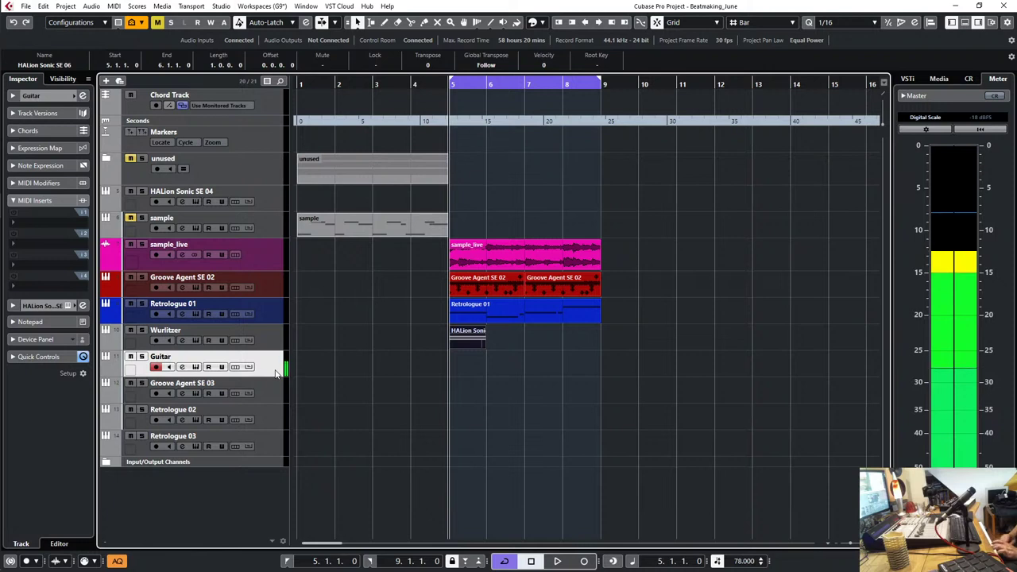
Step: Record a MIDI part with the clean Strat on the Guitar track over the looped bars 5 to 8
key(KP_Multiply)
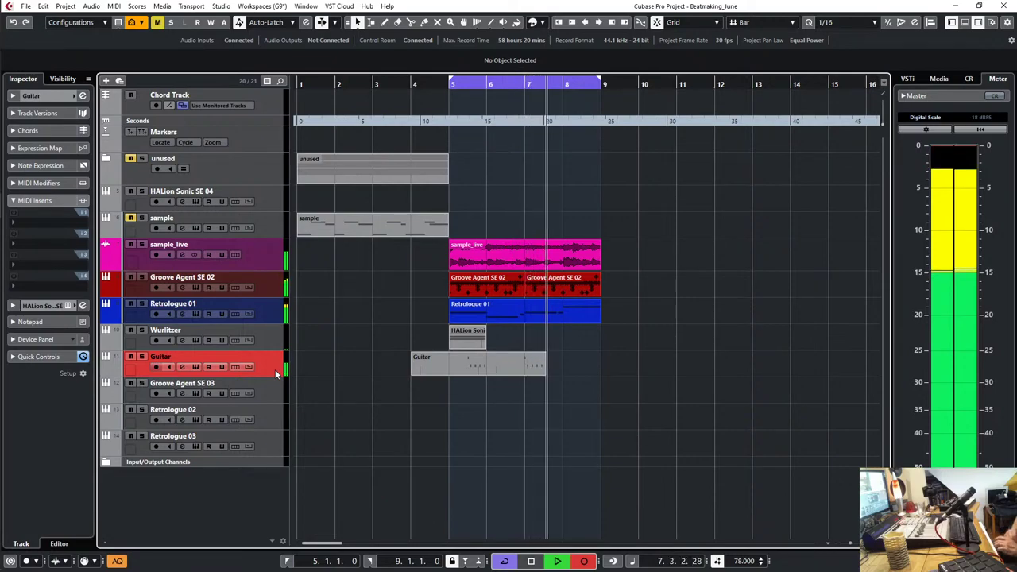
key(space)
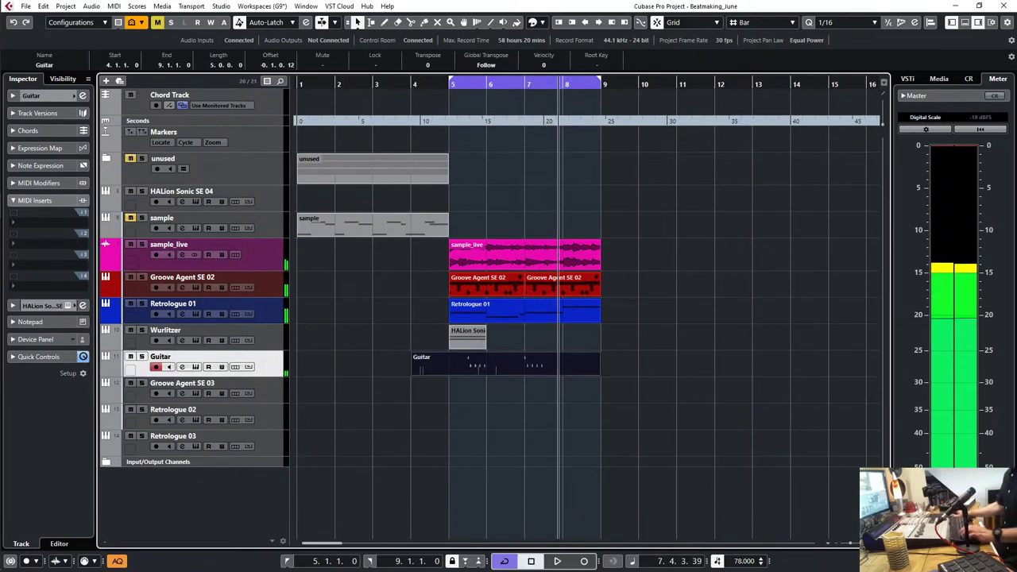
key(F3)
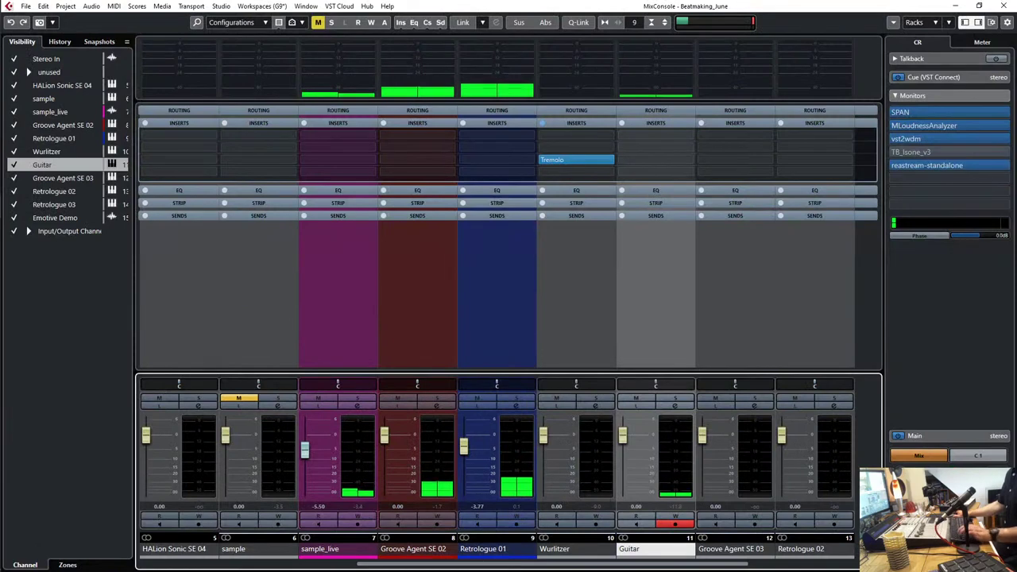
key(F3)
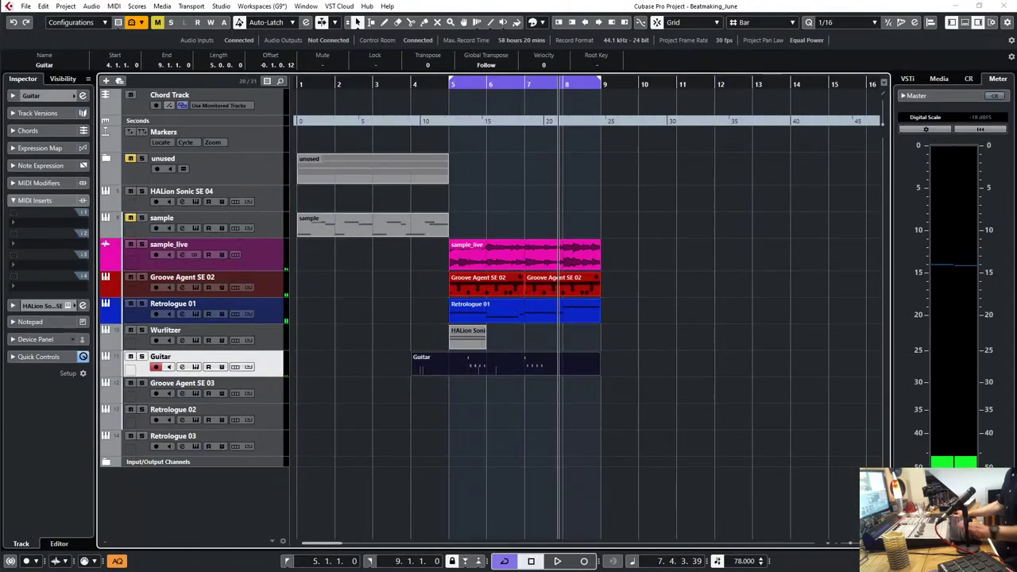
Step: Split the recorded Guitar part at bar 5 and delete the piece in front of it
alt+click(457, 366)
key(1)
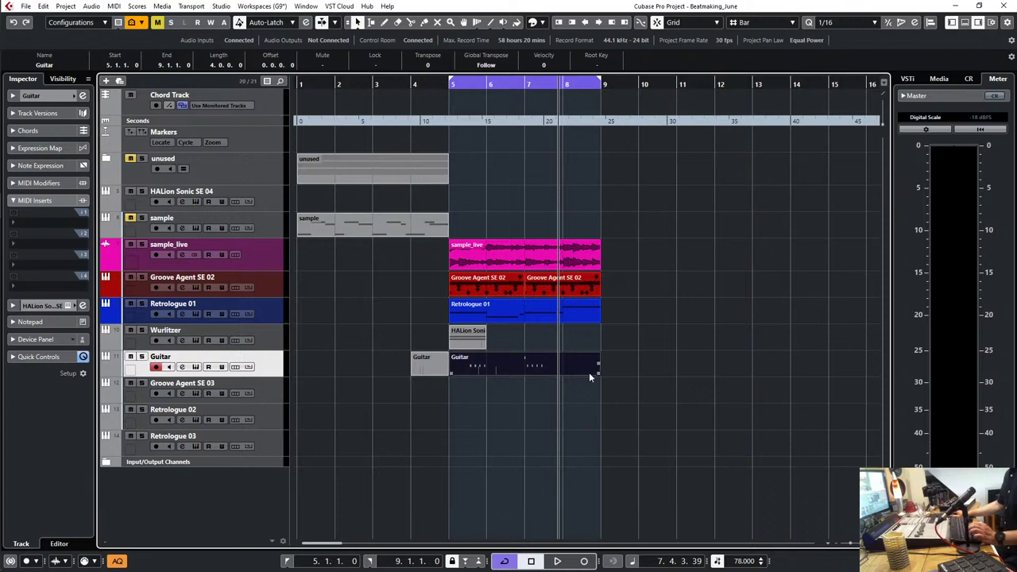
click(429, 370)
key(Delete)
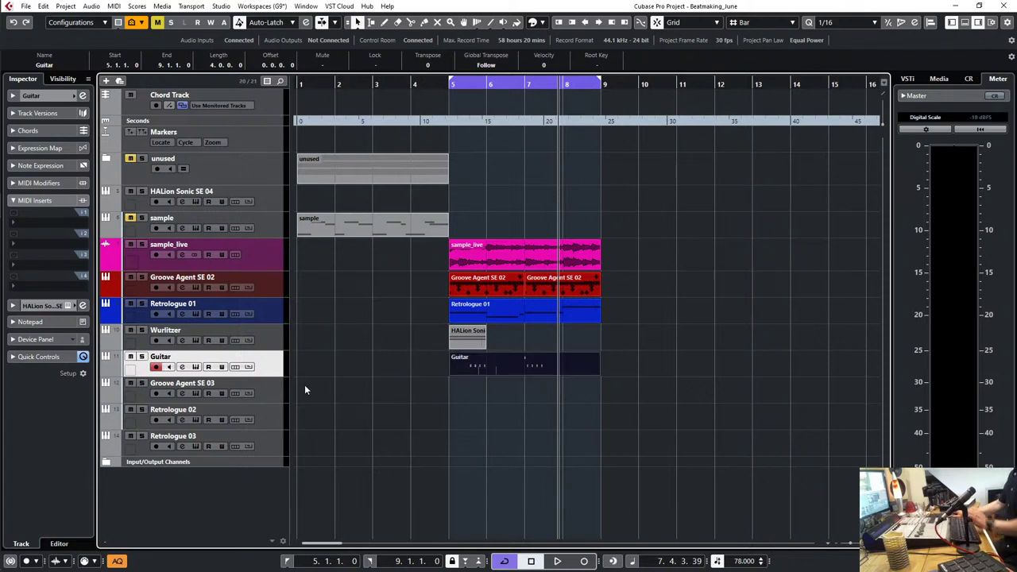
Step: Duplicate the Guitar track and rename the copy as Guitar 2
right_click(267, 370)
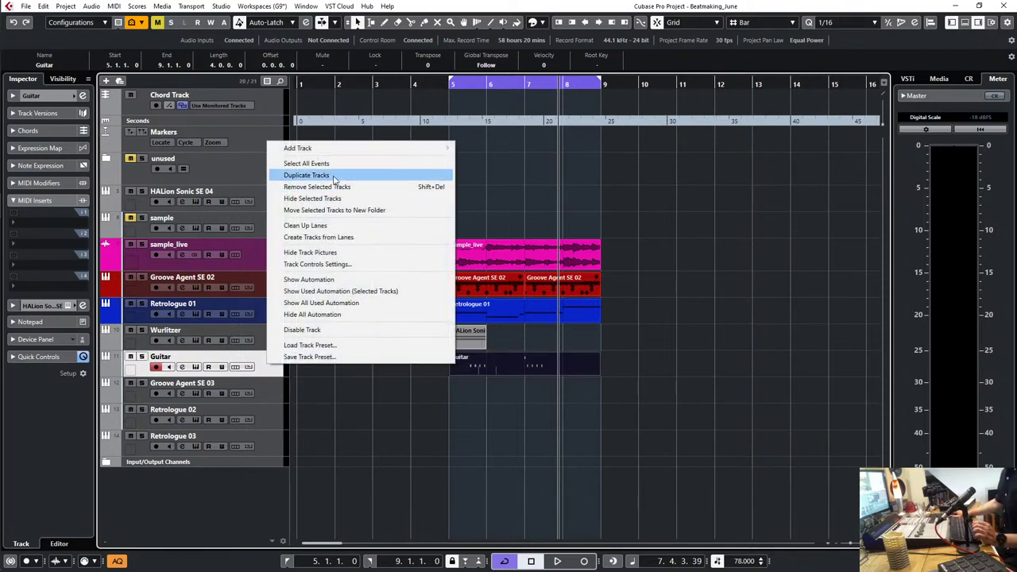
click(334, 177)
double_click(205, 384)
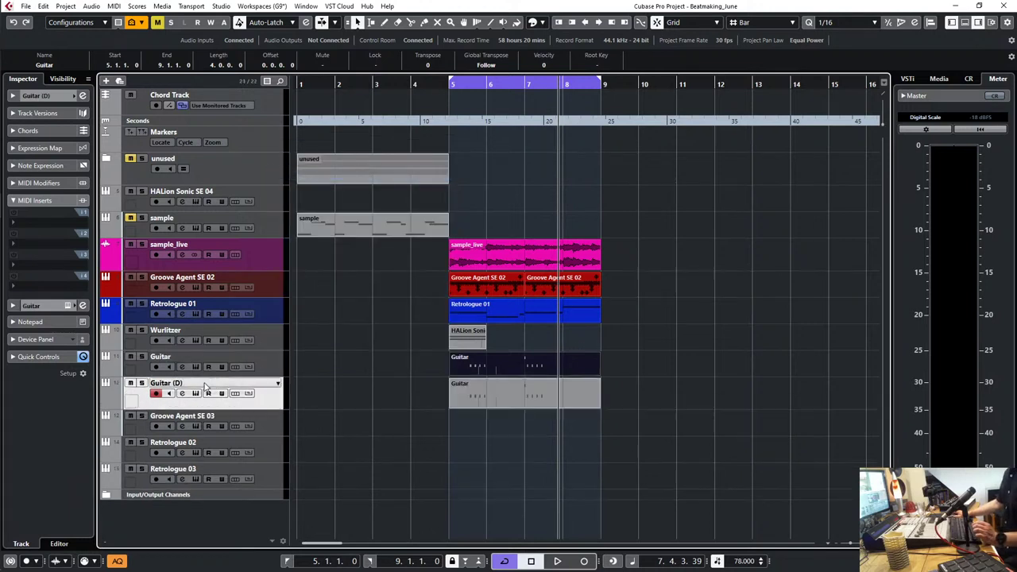
key(Right)
key(BackSpace)
key(BackSpace)
key(BackSpace)
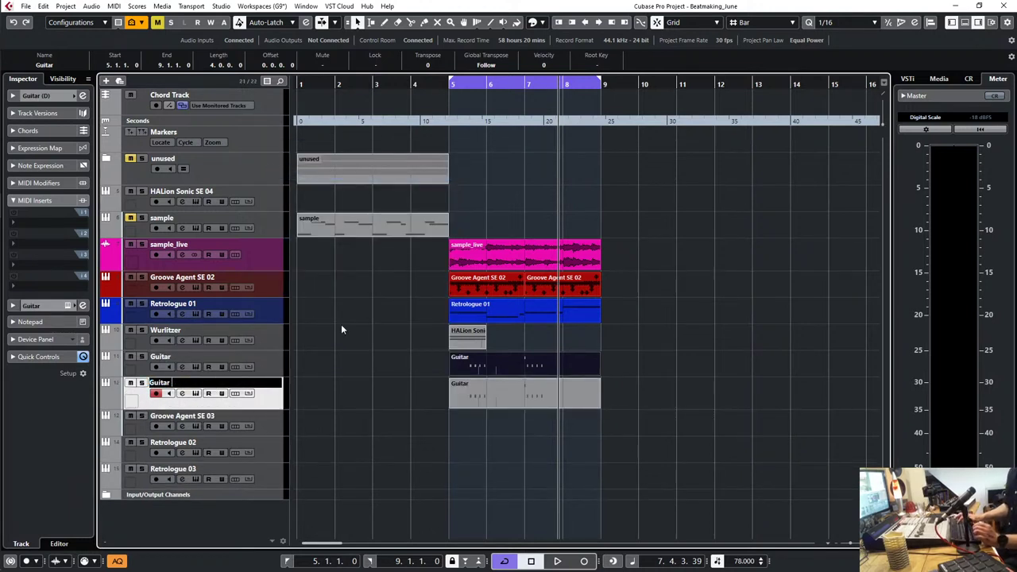
key(Return)
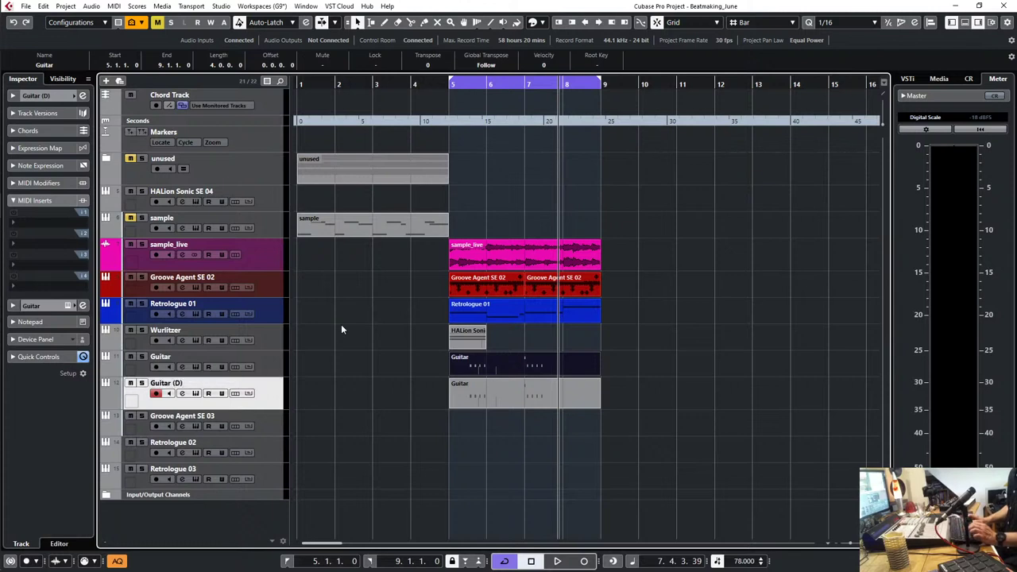
Step: Delete the duplicated part from the Guitar 2 track
click(278, 372)
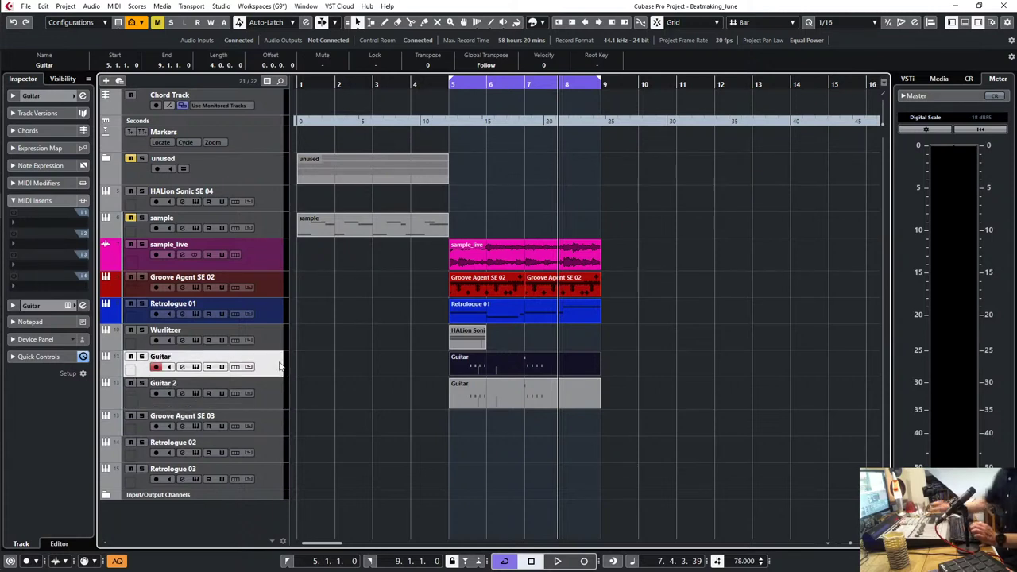
key(Down)
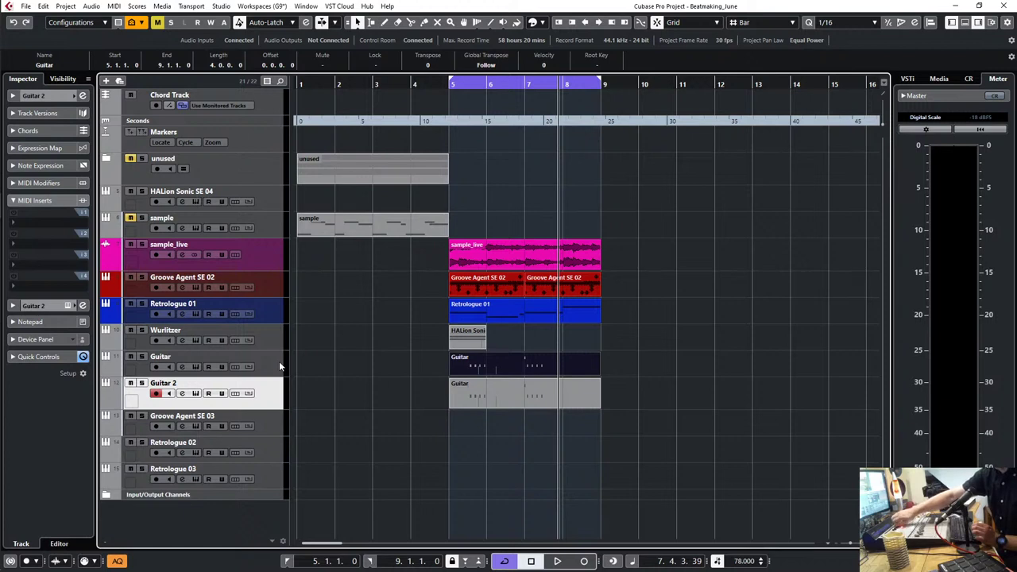
click(511, 401)
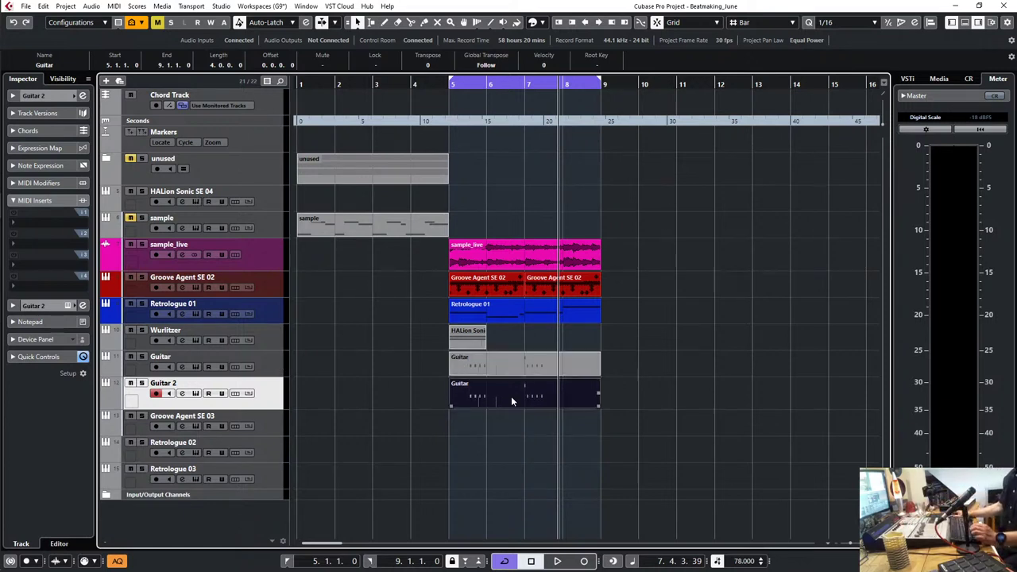
key(Delete)
Step: Record a second guitar part on the Guitar 2 track from bar 5 over the four-bar loop
key(KP_1)
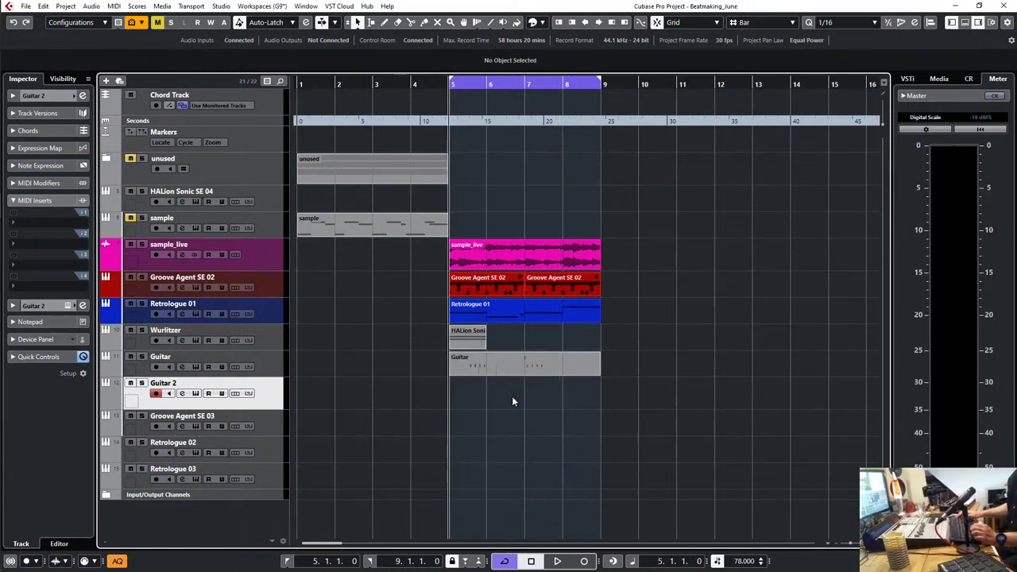
key(KP_Multiply)
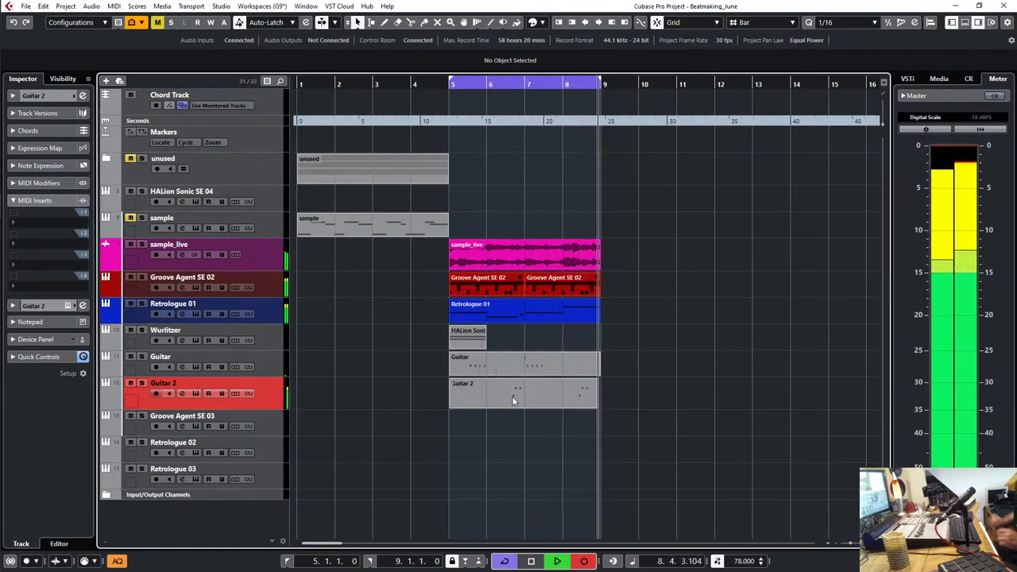
key(space)
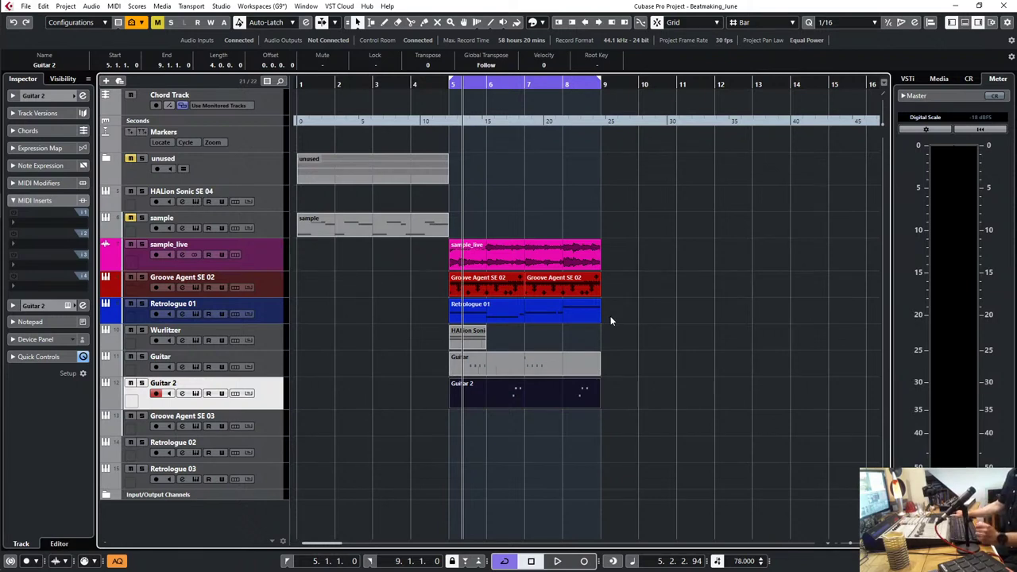
Step: Give the Guitar and Guitar 2 tracks the Electric Guitar colour
click(274, 373)
ctrl+click(272, 400)
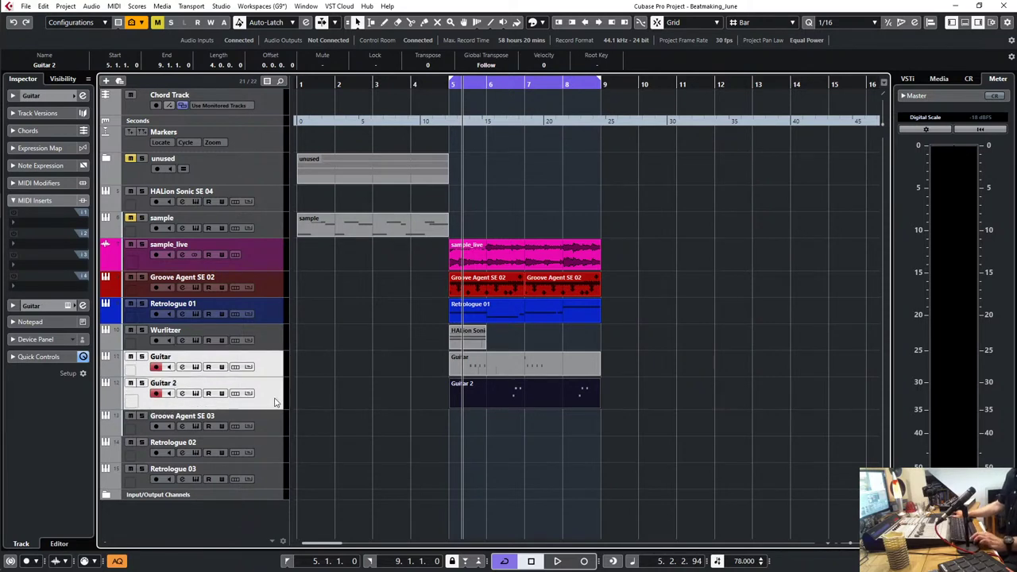
click(521, 436)
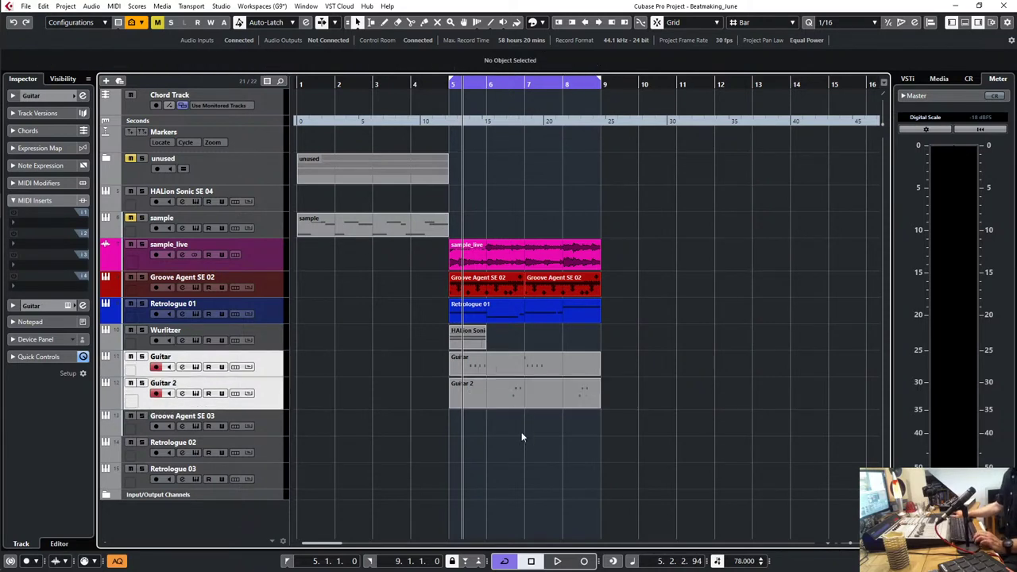
click(541, 23)
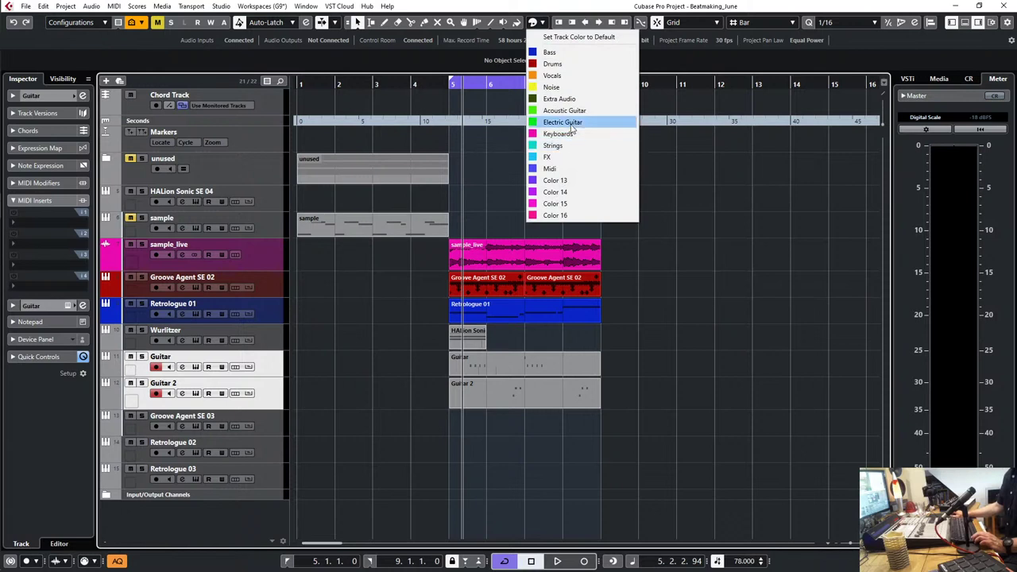
click(556, 126)
Step: Give the Wurlitzer track the Keyboards colour
click(268, 343)
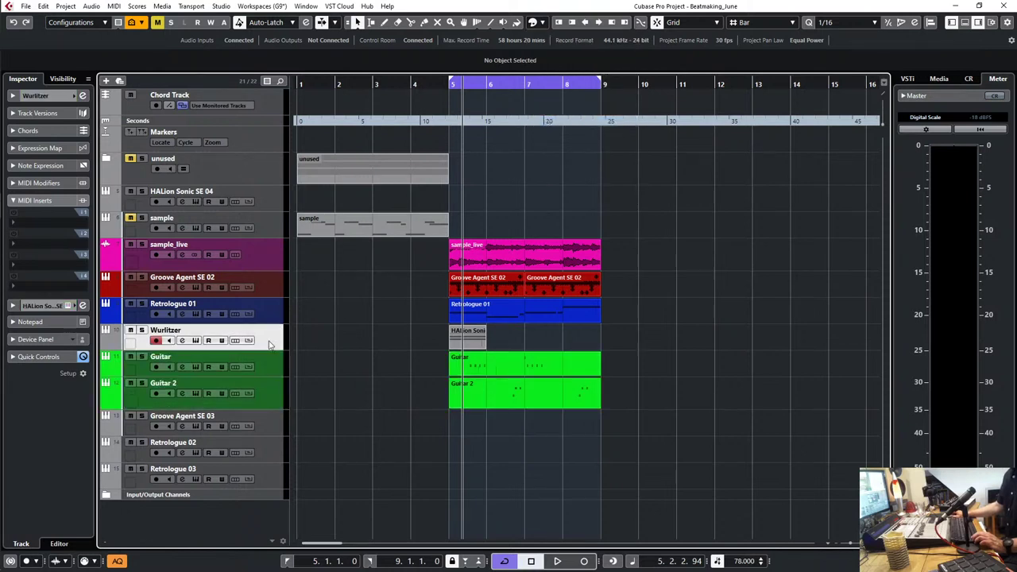
click(546, 24)
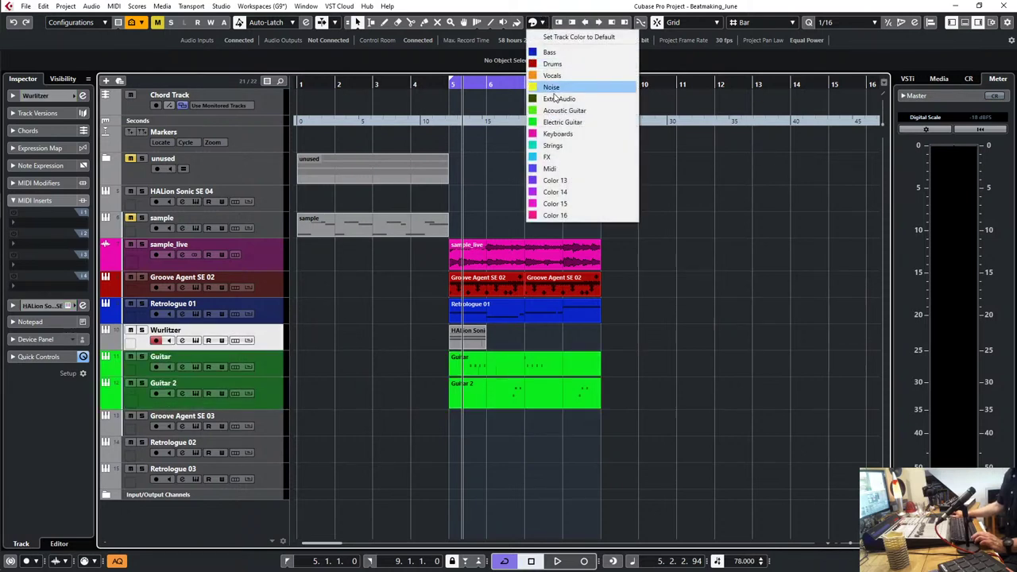
click(556, 137)
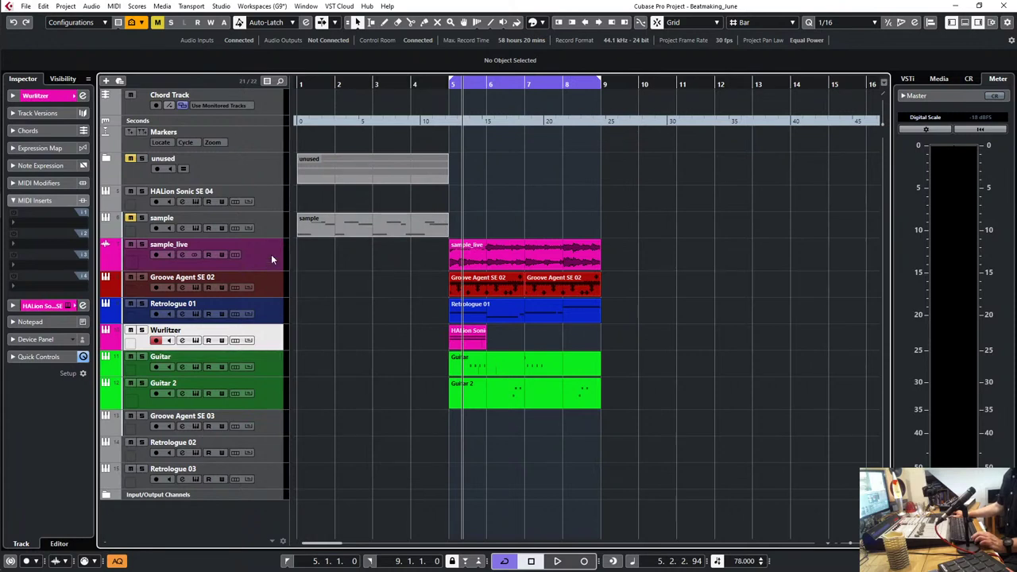
Step: Move the sample_live track directly below Wurlitzer and the HALion Sonic SE 04 track directly below Guitar 2
drag(271, 254, 272, 334)
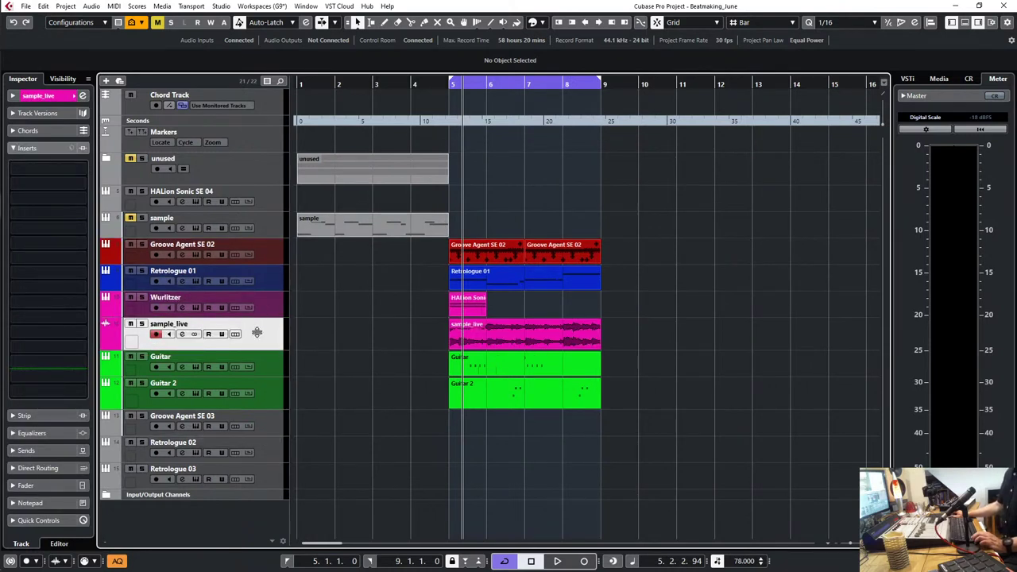
drag(269, 200, 271, 404)
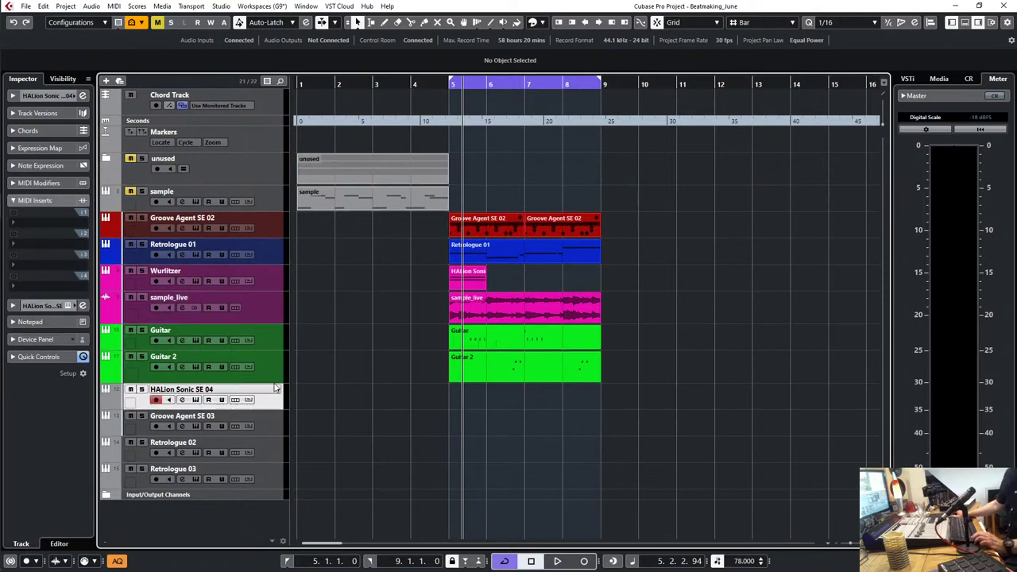
Step: Search the HALion Sonic SE 04 track's instrument presets for "T8" and load T8 Analog Kit
click(196, 400)
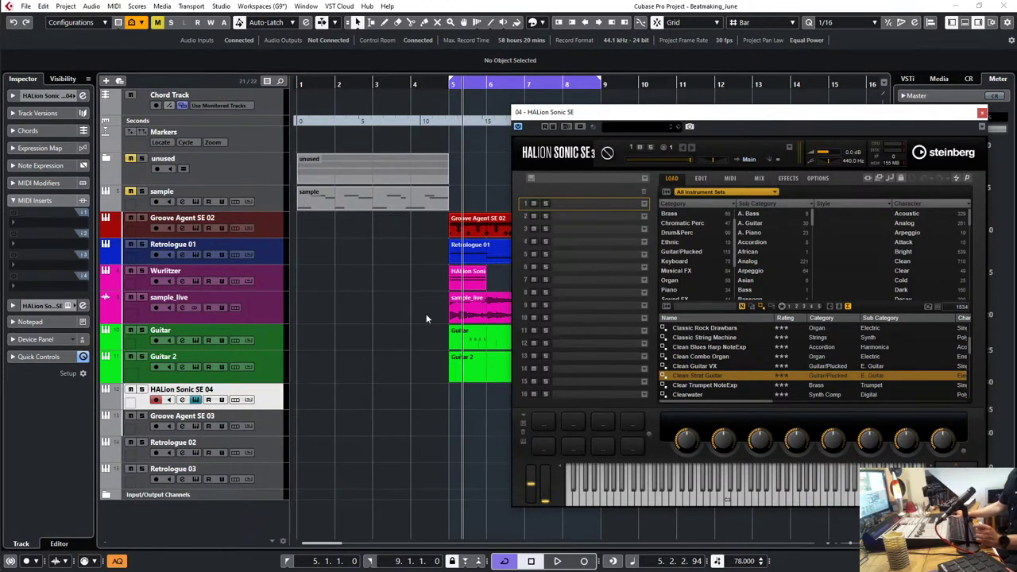
text(T8)
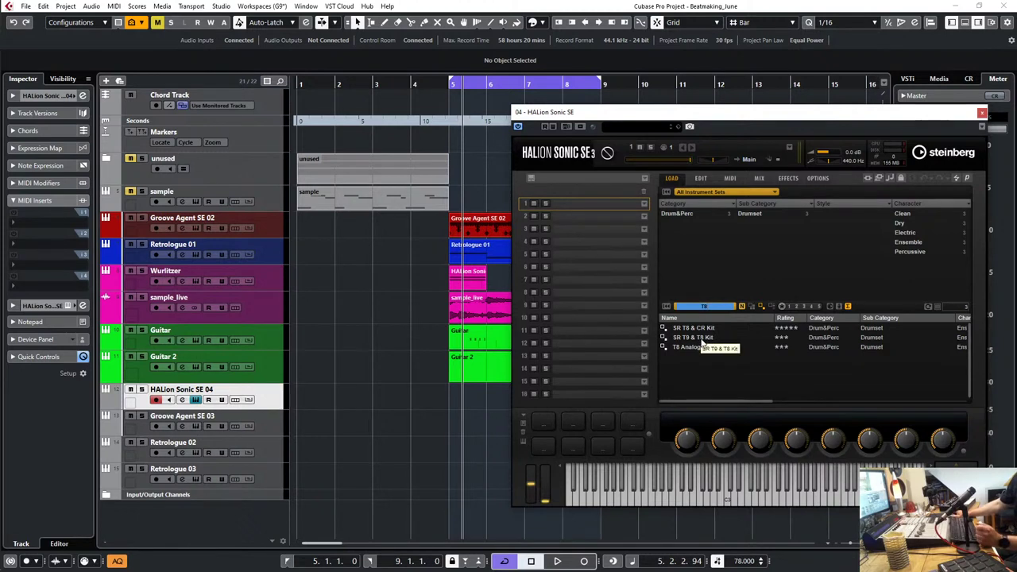
double_click(702, 347)
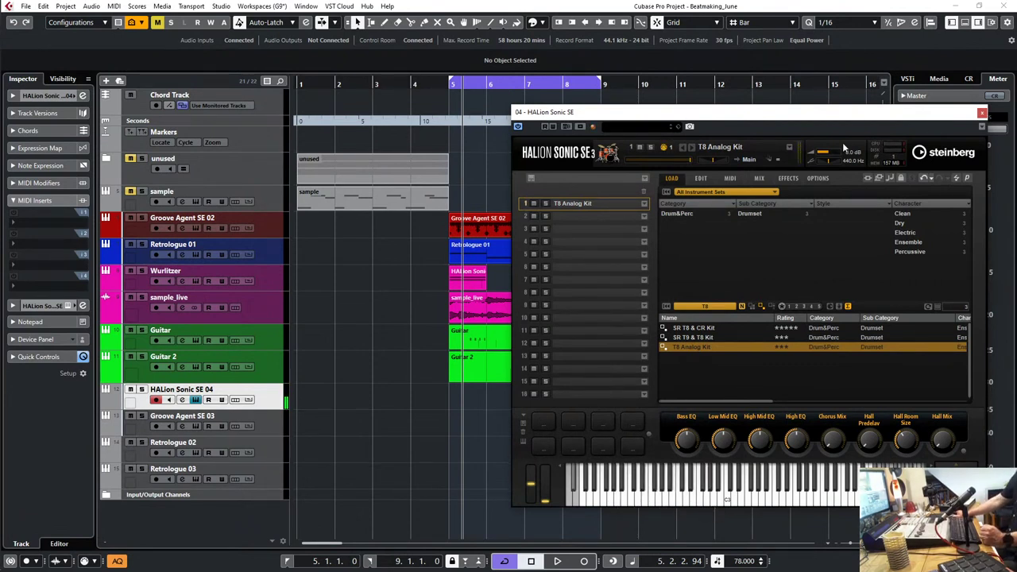
click(983, 112)
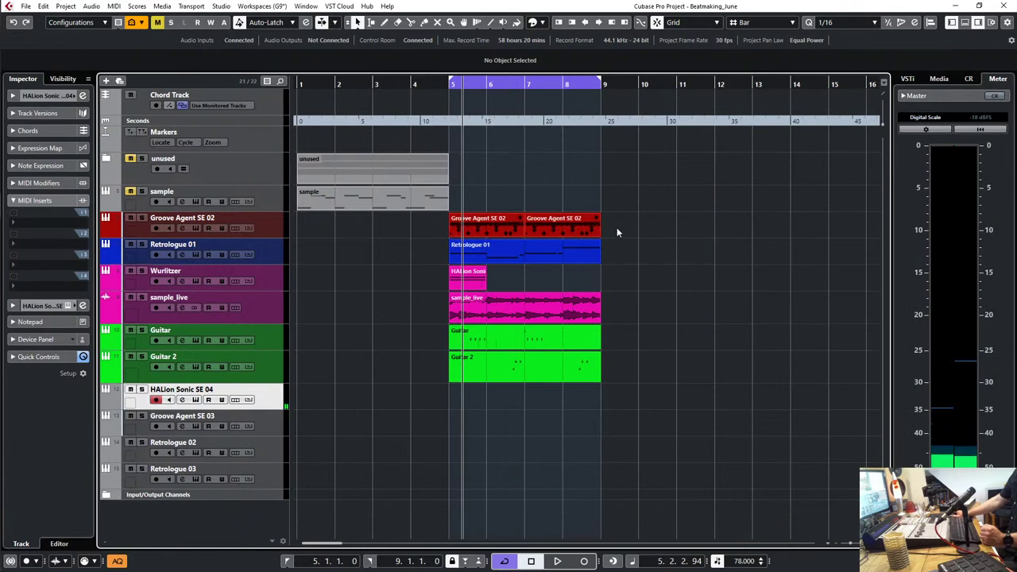
Step: Copy both Groove Agent SE 02 parts onto the HALion Sonic SE 04 track at bar 5 and rename that track as 808 Drums
click(487, 235)
drag(490, 235, 478, 400)
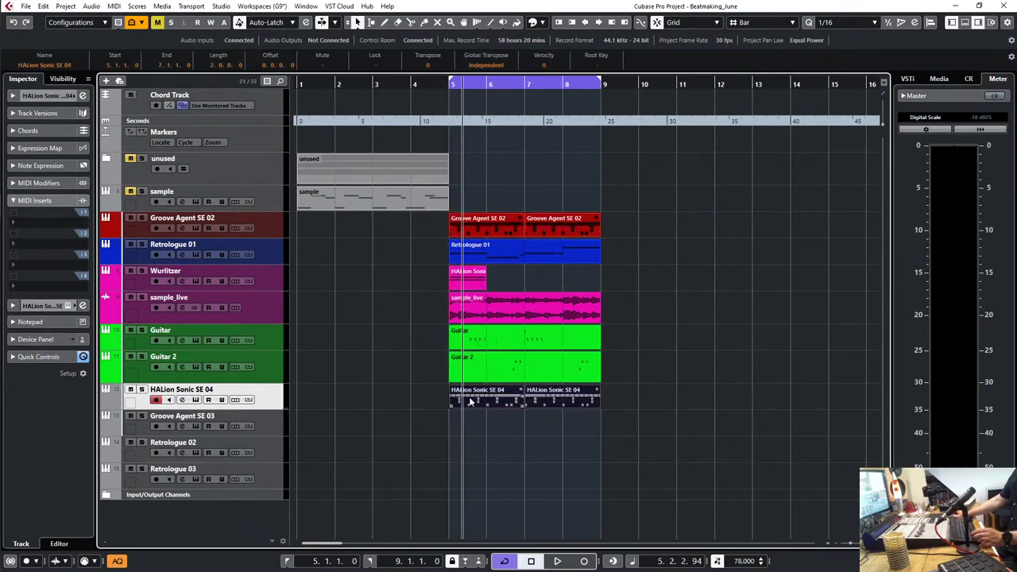
double_click(177, 389)
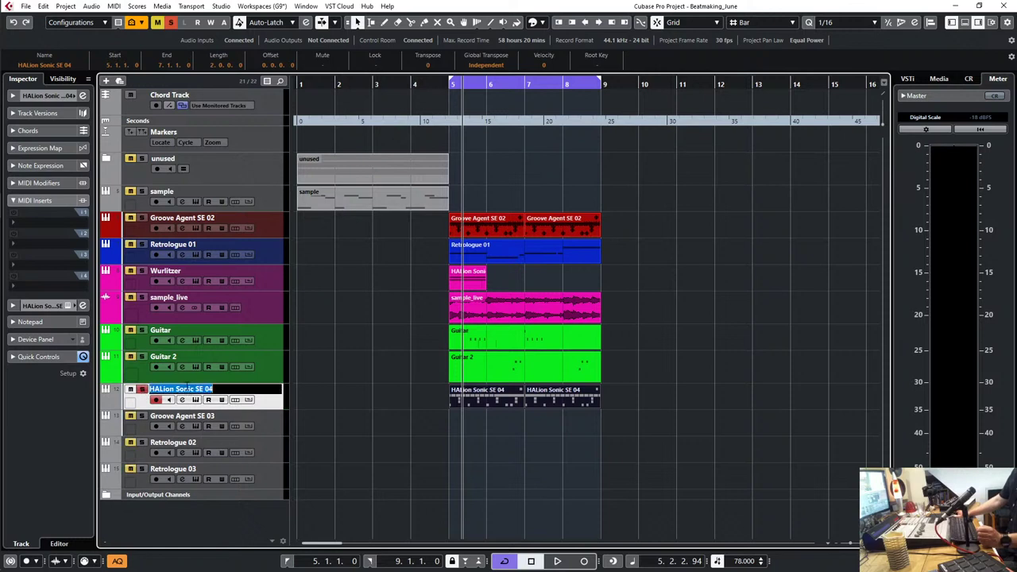
text(808)
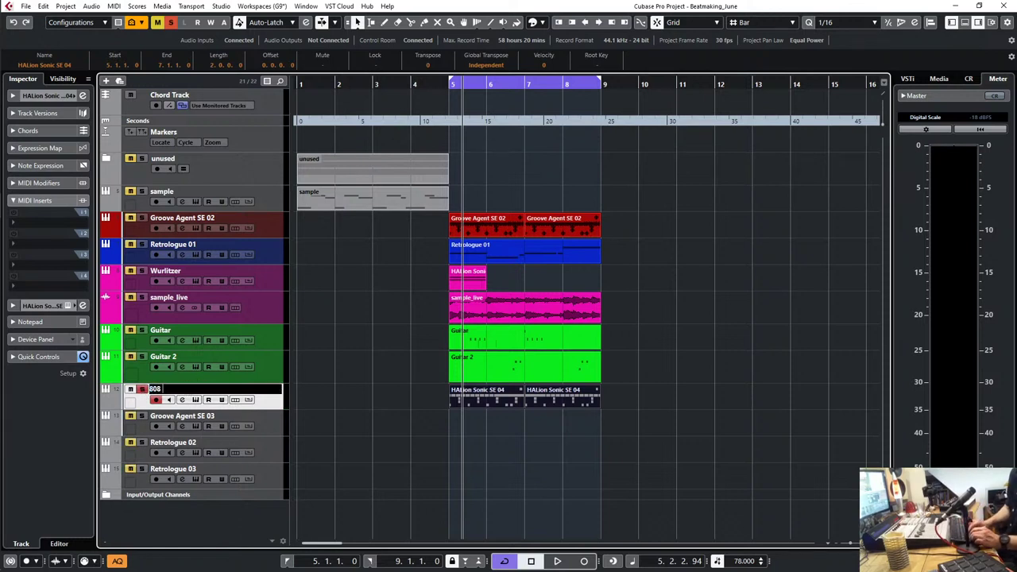
text( Drums)
key(Return)
Step: Play back the soloed 808 Drums track and transpose all C1 notes in both of its parts down to B0
key(space)
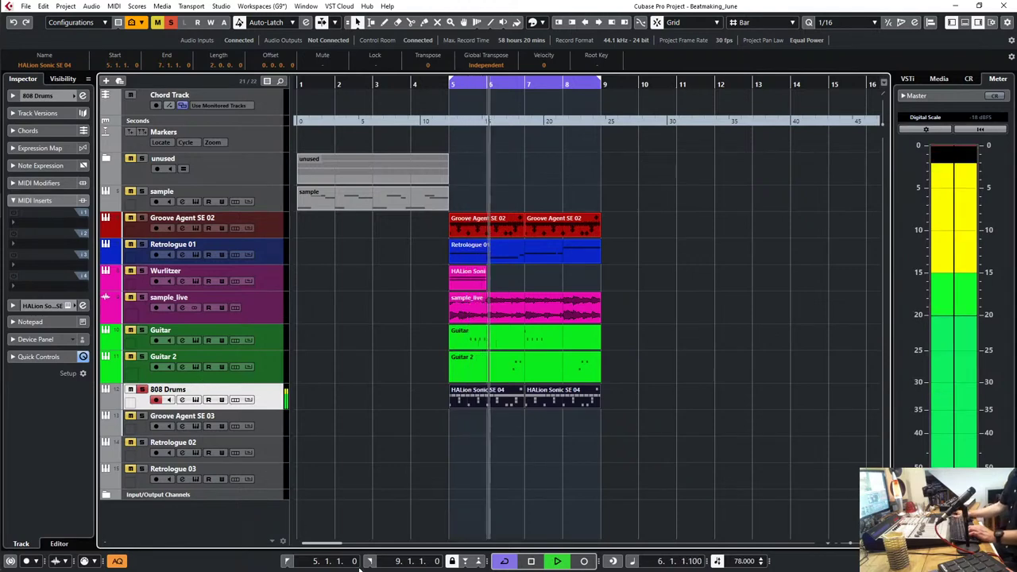
double_click(486, 400)
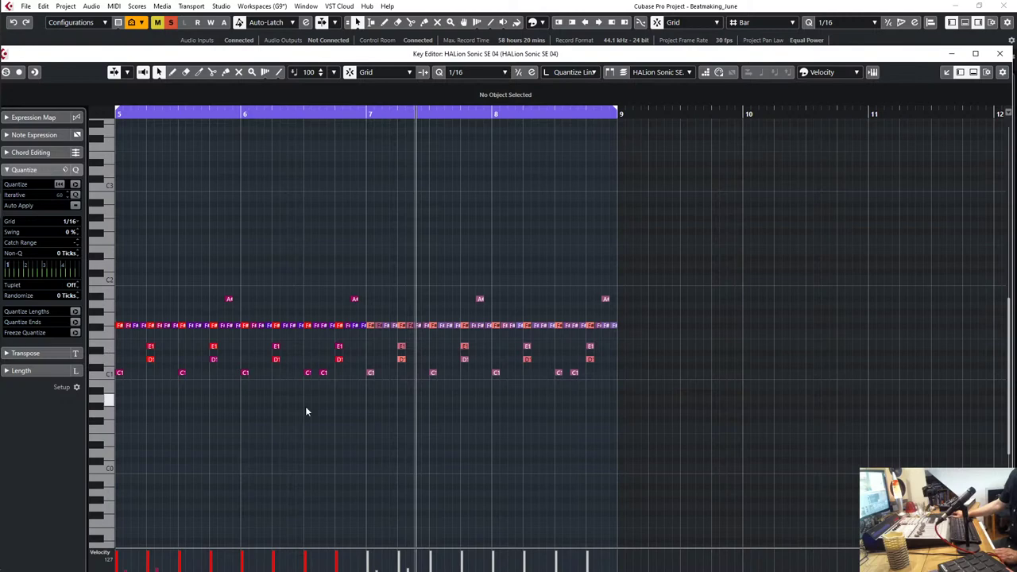
drag(595, 383, 117, 375)
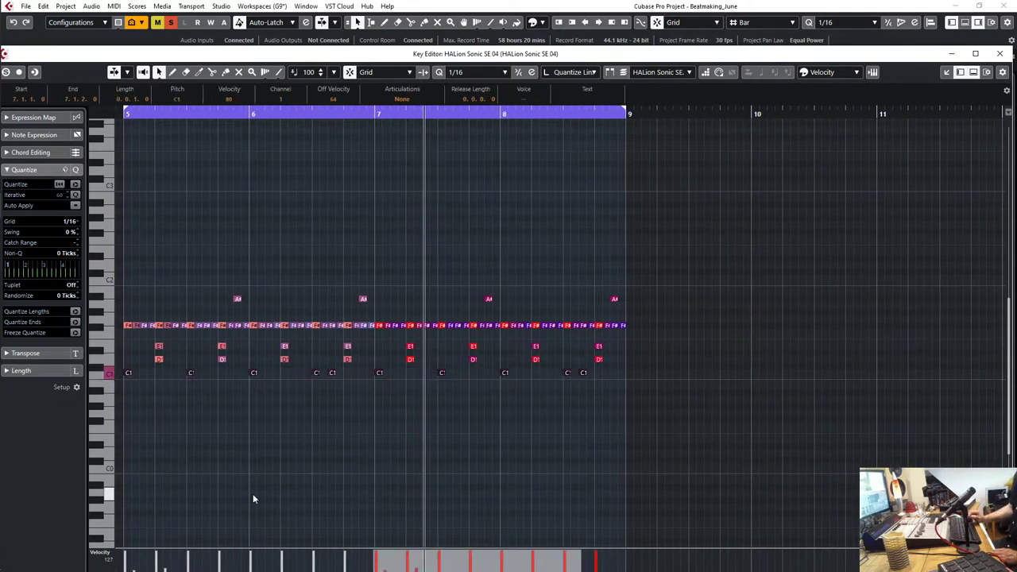
key(Down)
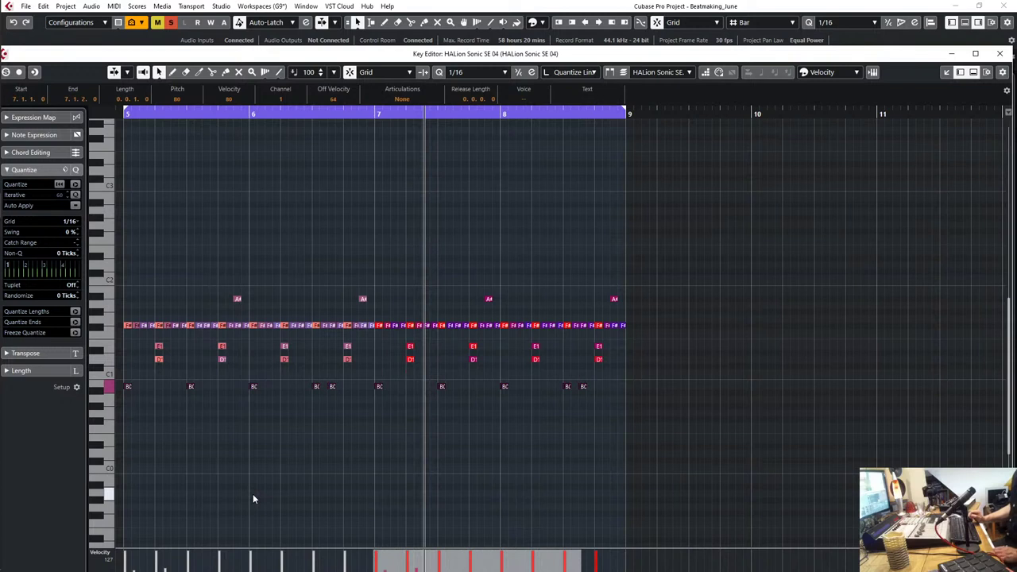
Step: Close the note editor, turn off solo on the 808 Drums track and play back the full beat
key(space)
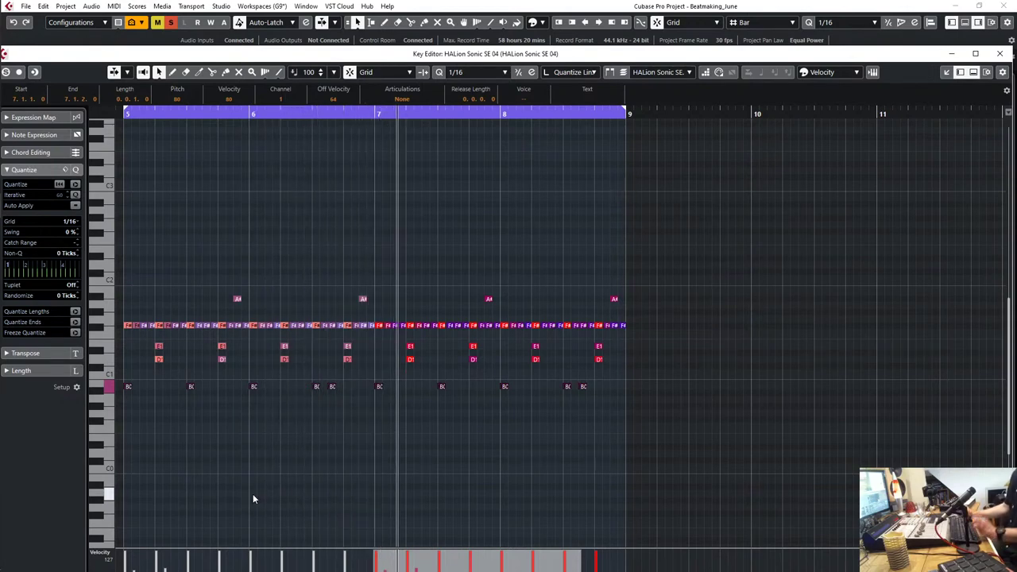
key(Escape)
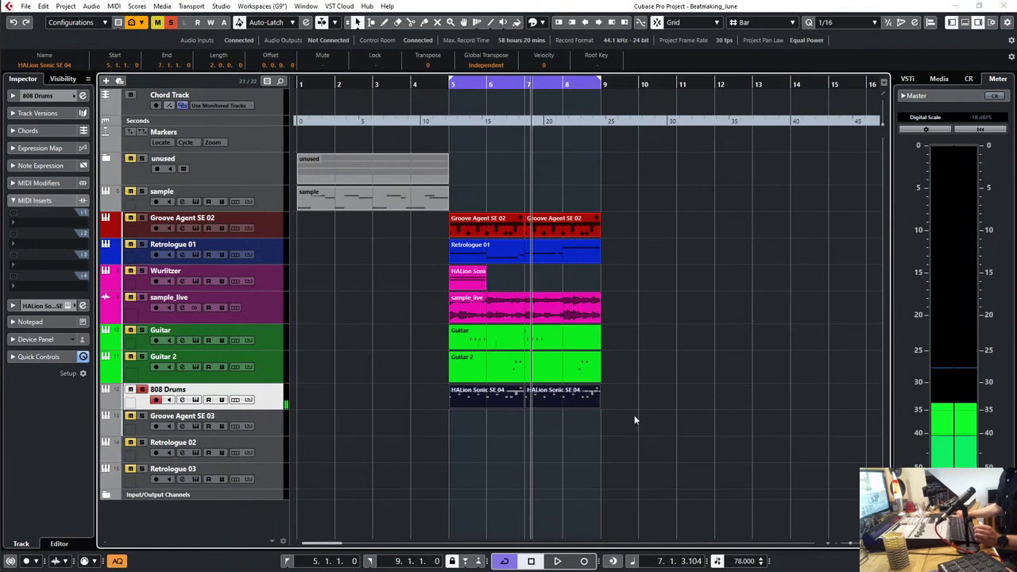
double_click(569, 395)
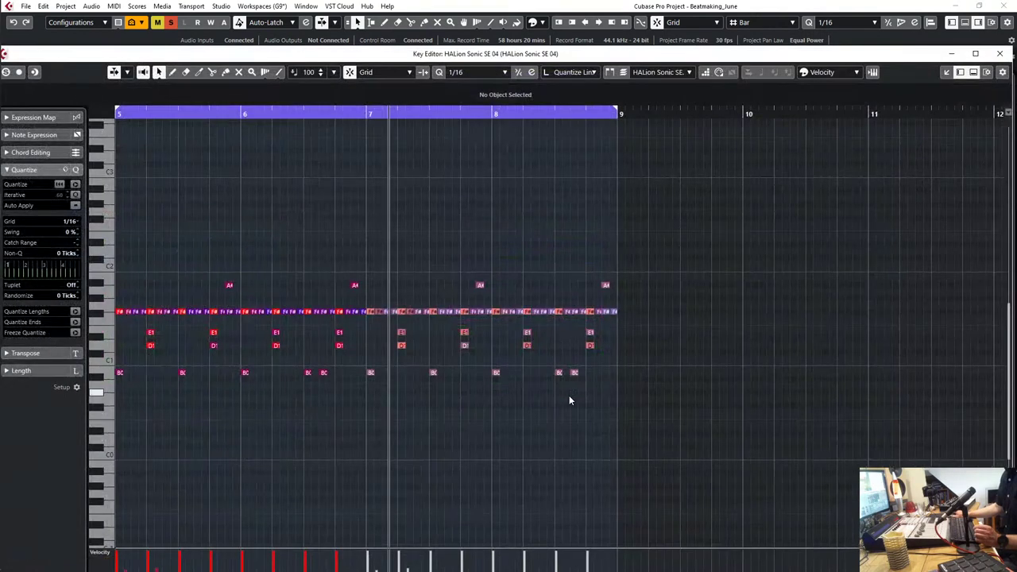
key(Escape)
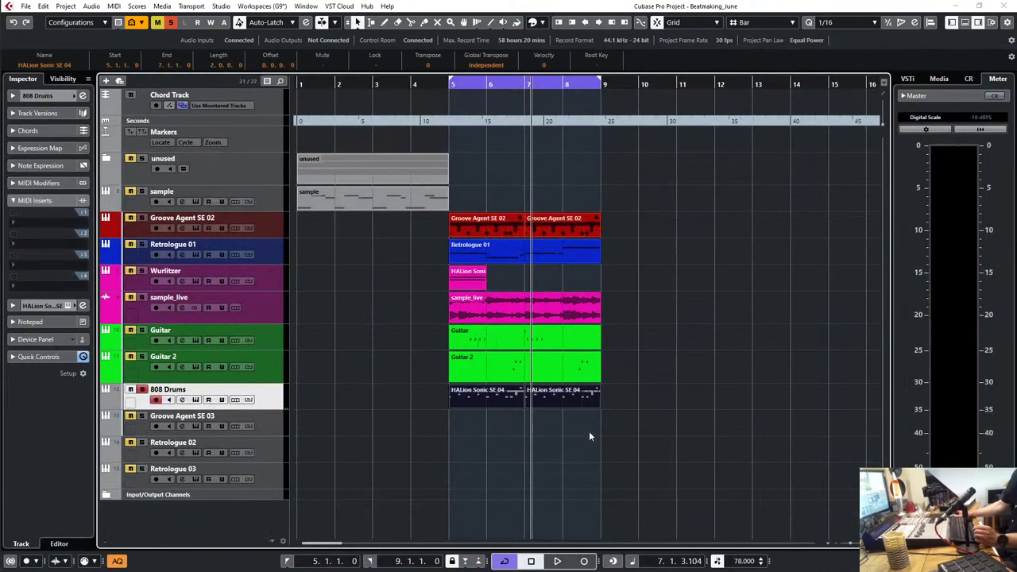
click(142, 389)
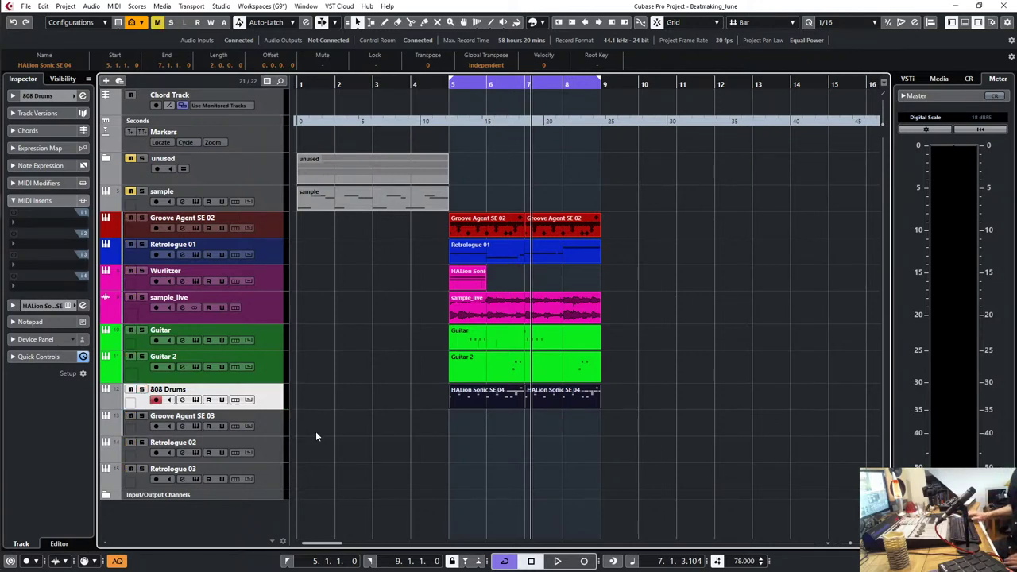
key(KP_1)
key(space)
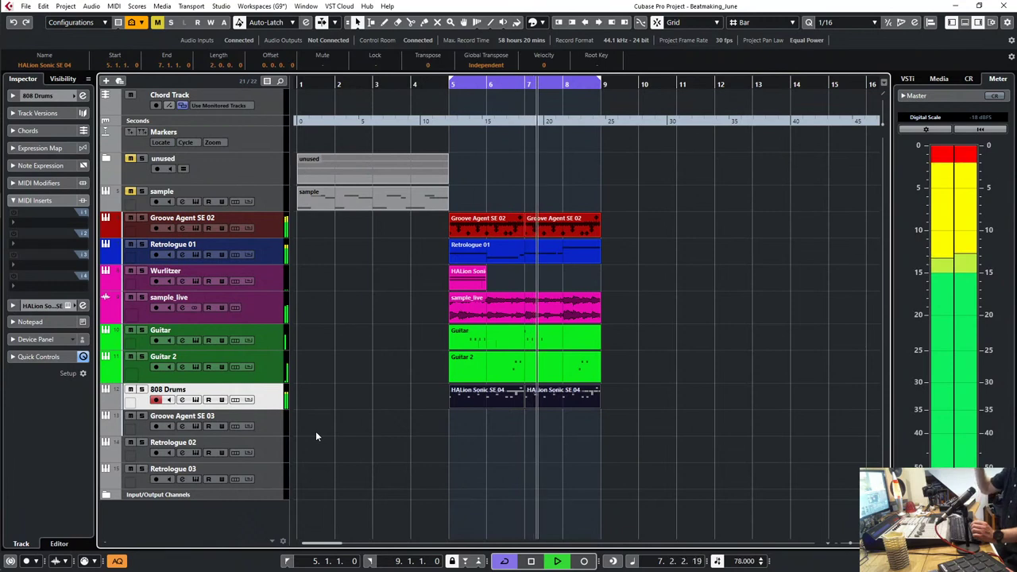
key(space)
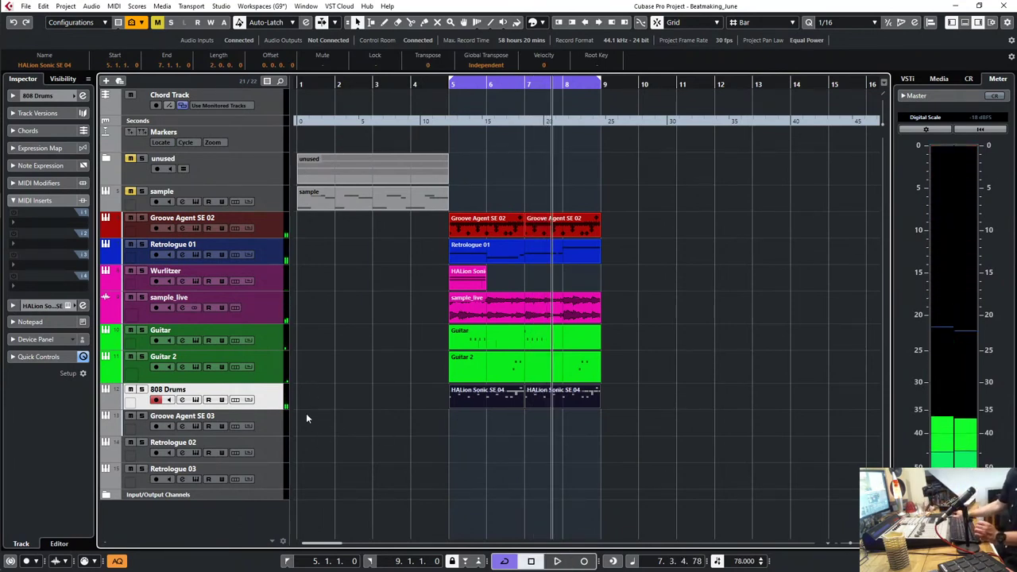
Step: Dissolve both Groove Agent SE 02 parts into separate pitches with optimized display
click(265, 230)
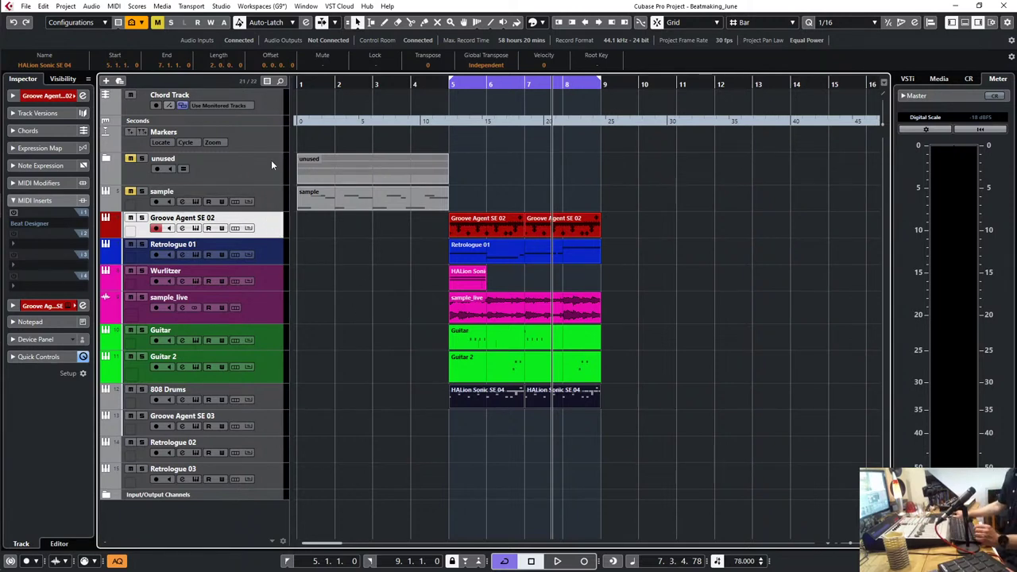
drag(628, 229, 450, 235)
click(114, 8)
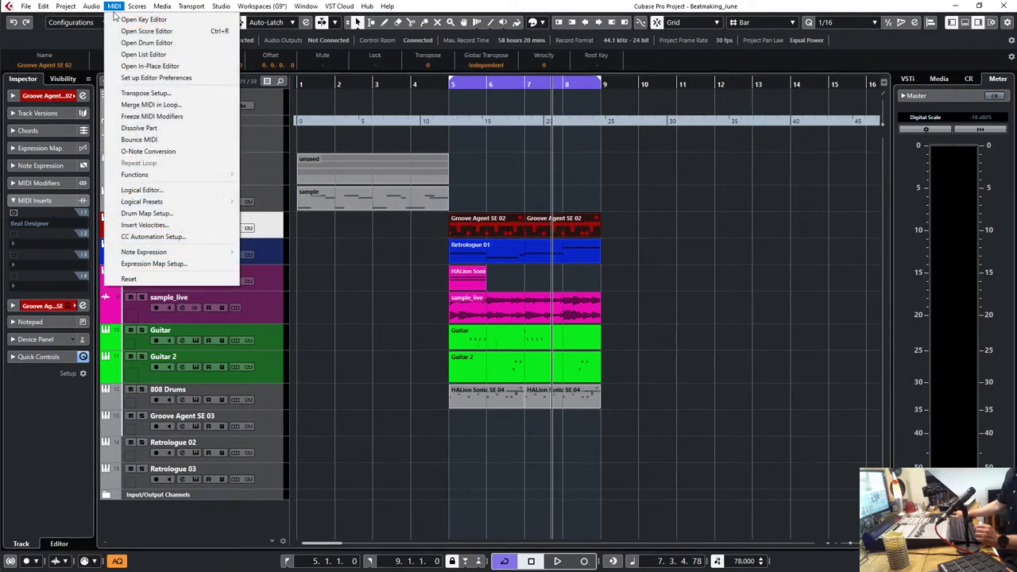
click(139, 128)
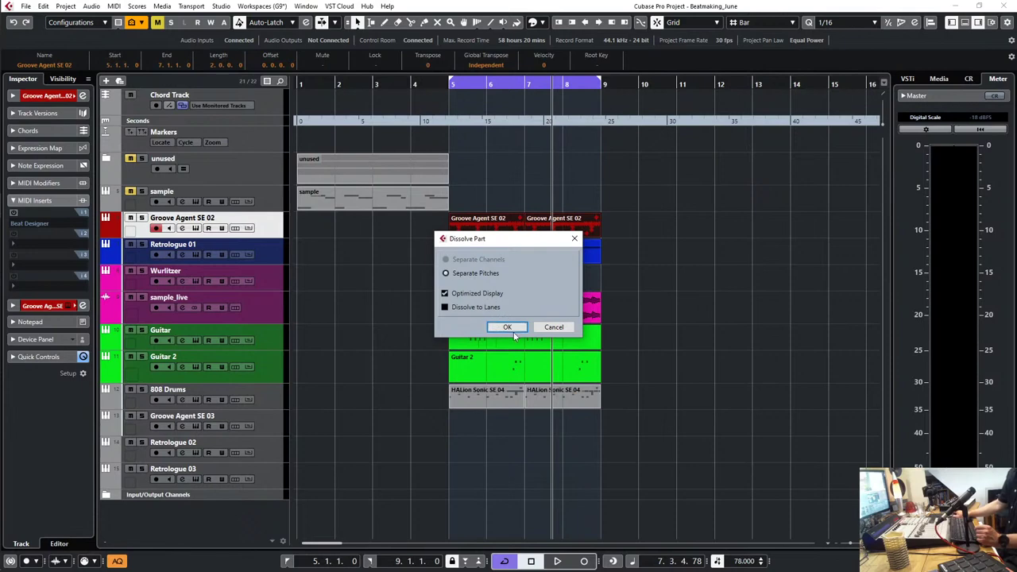
click(507, 327)
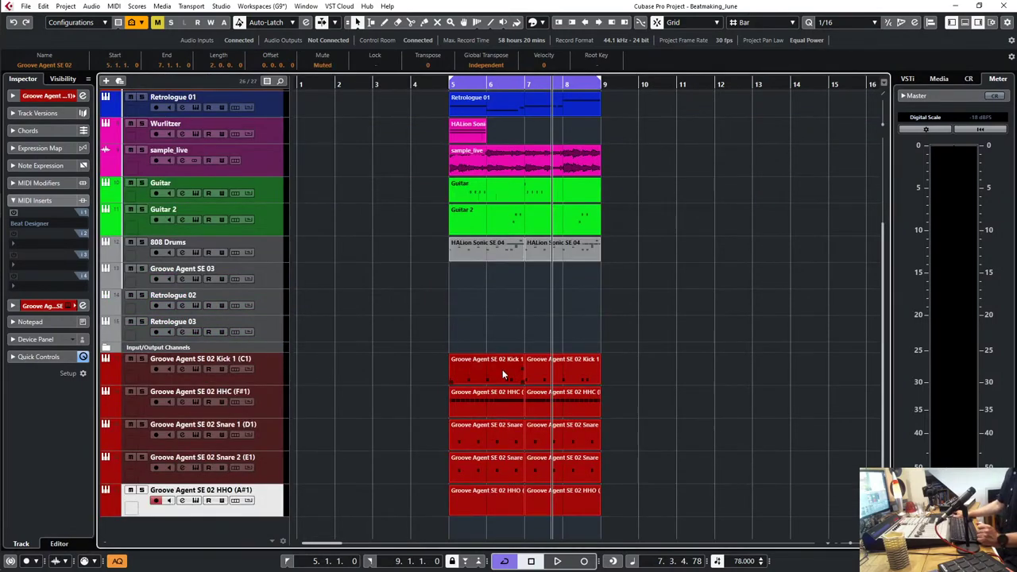
Step: Move the five dissolved drum tracks directly below Groove Agent SE 02, and mute and file the original track in the unused folder
click(267, 501)
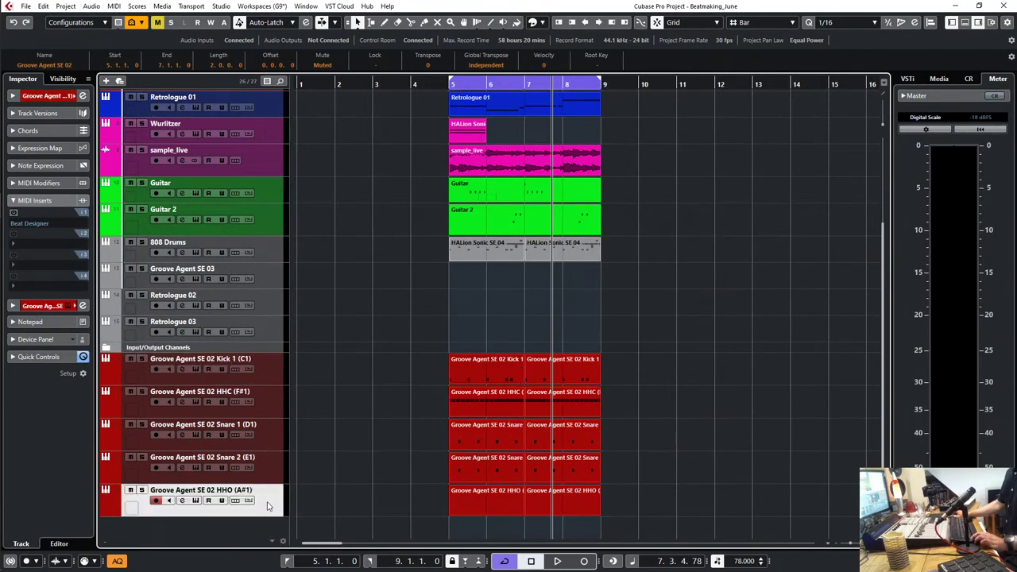
shift+click(265, 374)
drag(266, 257, 260, 96)
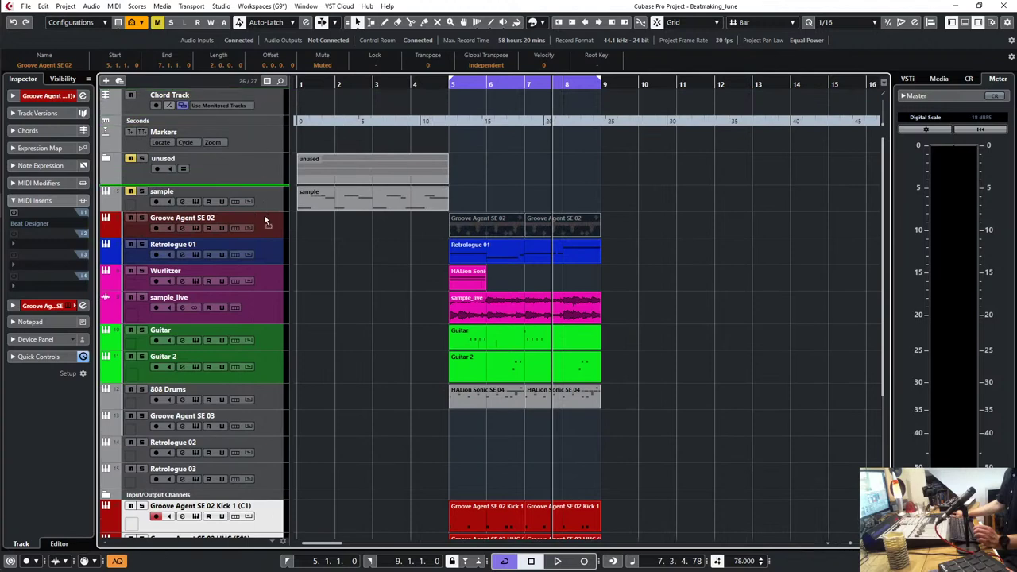
drag(267, 238, 268, 241)
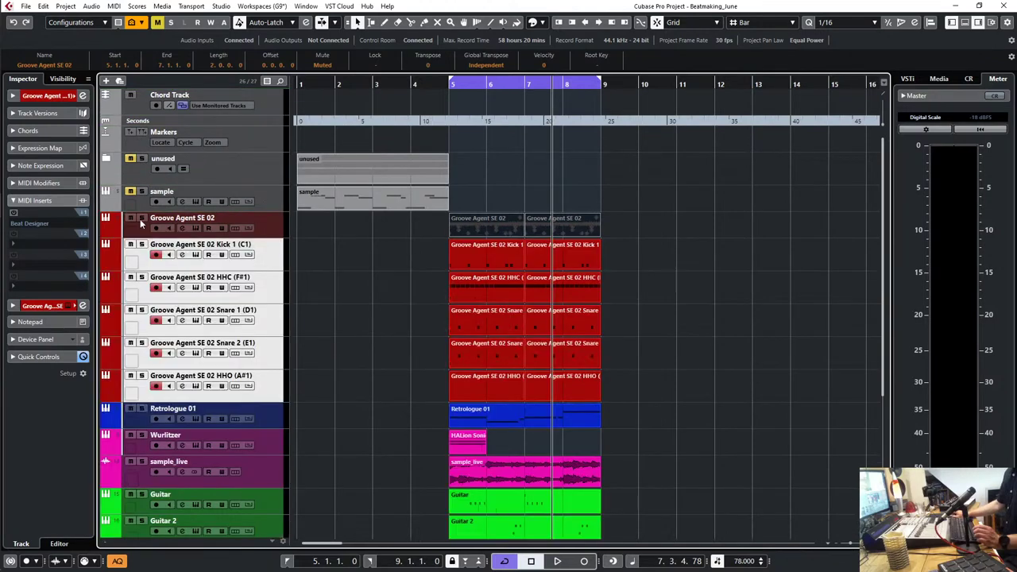
click(266, 231)
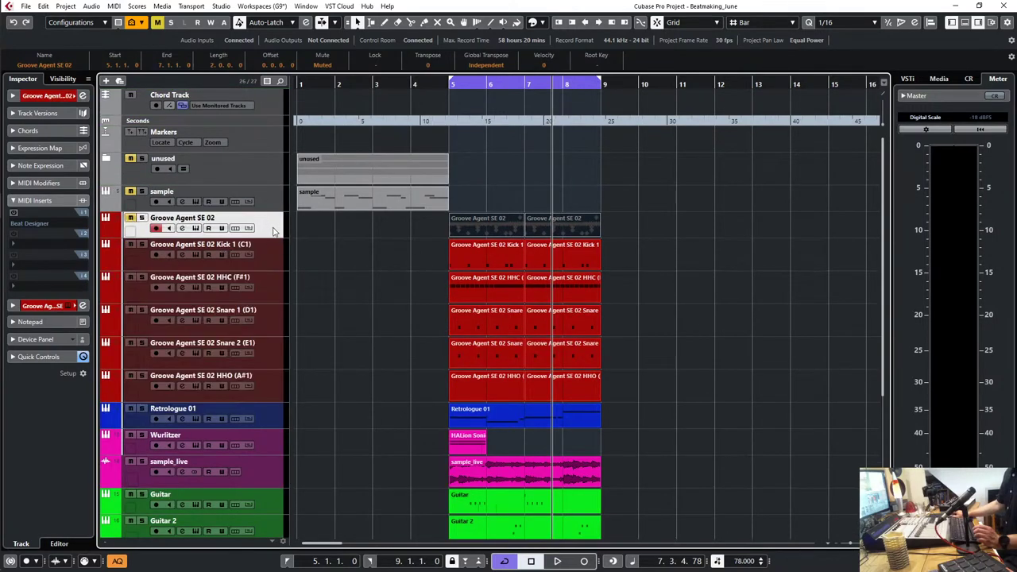
drag(259, 171, 260, 171)
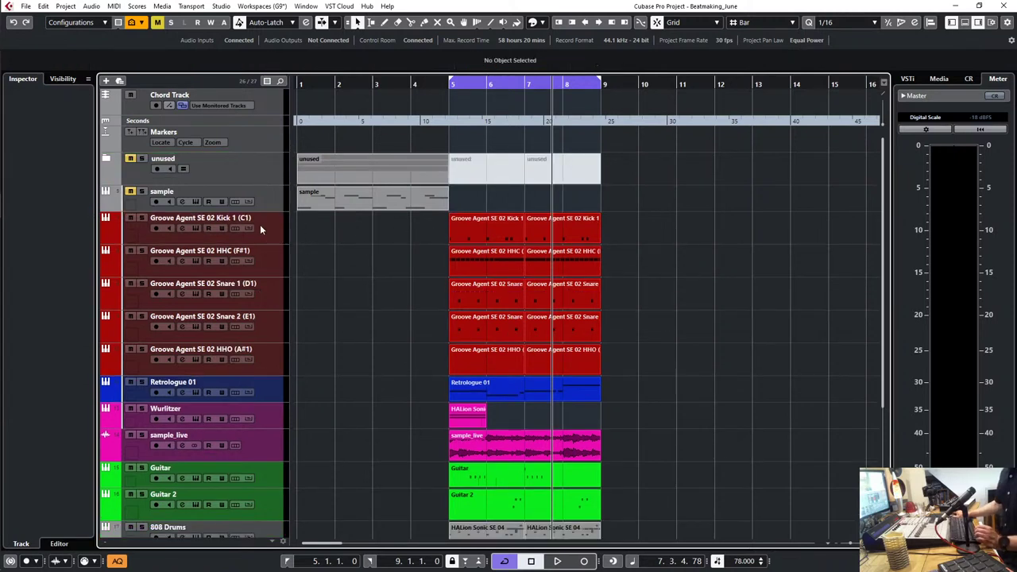
Step: Reorder the dissolved drum tracks as Kick 1, Snare 1, Snare 2, HHO and HHC, and briefly play back the beat
drag(267, 292, 270, 318)
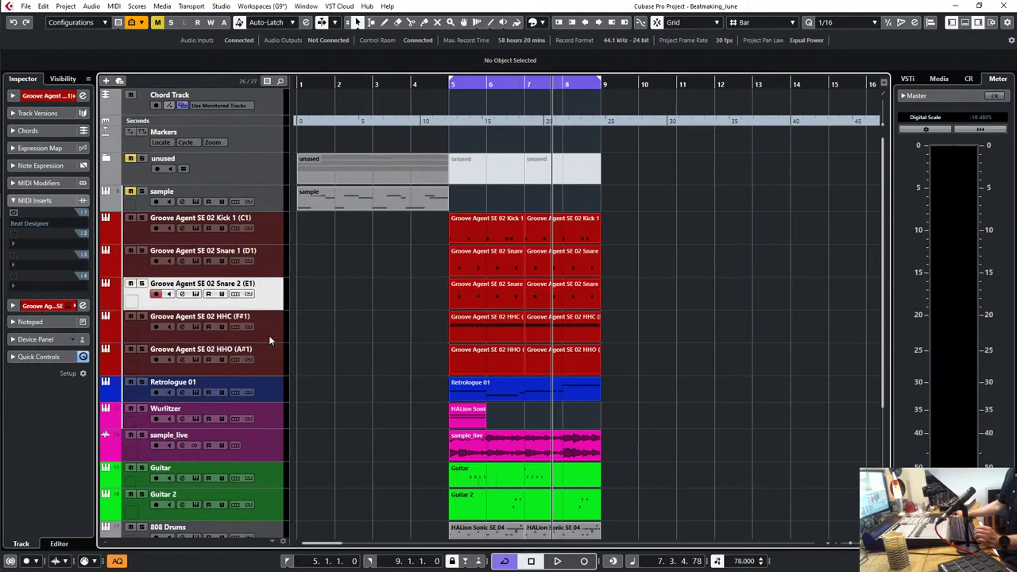
drag(270, 365, 271, 337)
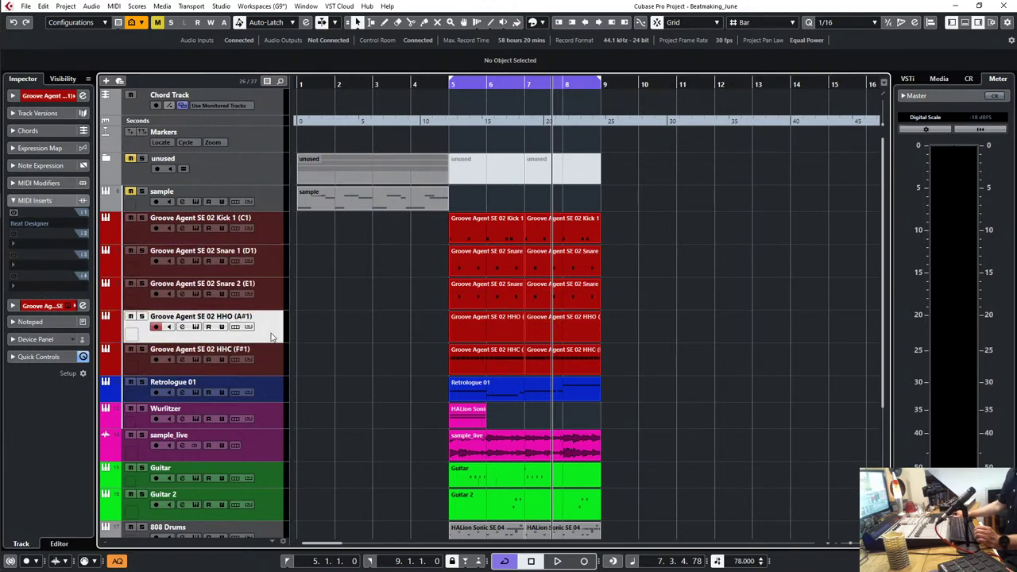
key(space)
key(space)
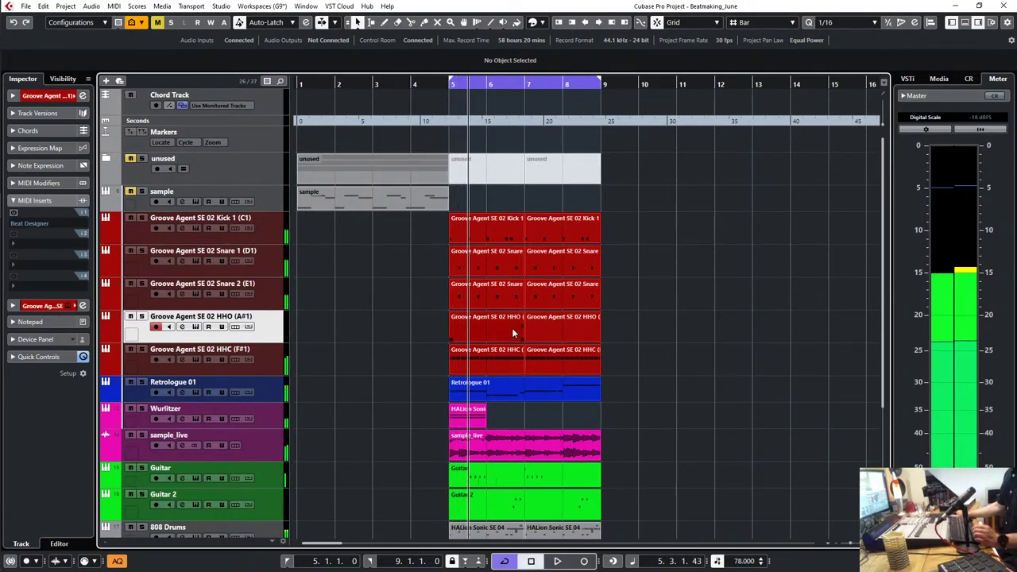
Step: Transpose all notes in both Groove Agent SE 02 Snare 2 parts up to F1
drag(636, 297, 478, 298)
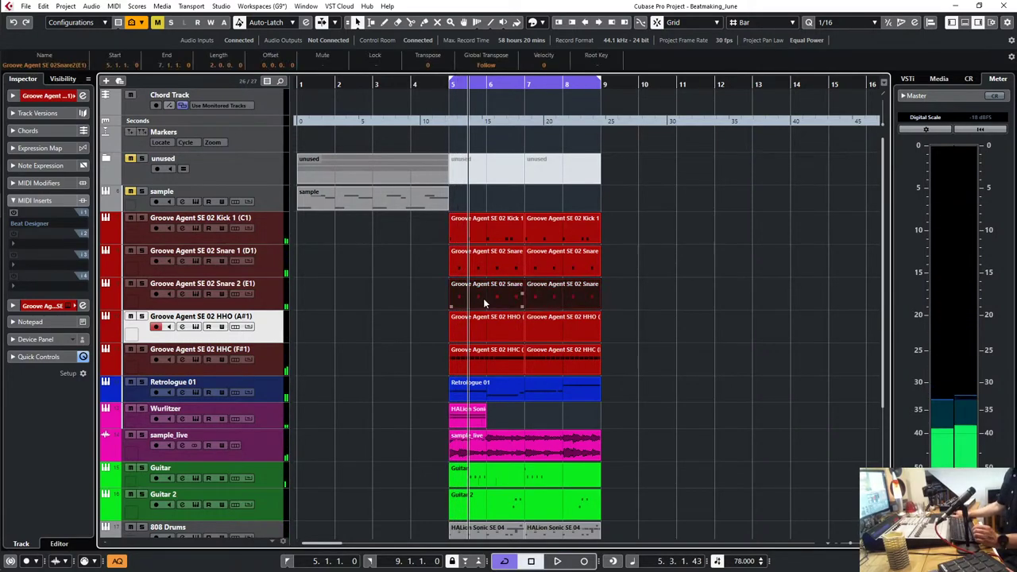
double_click(483, 298)
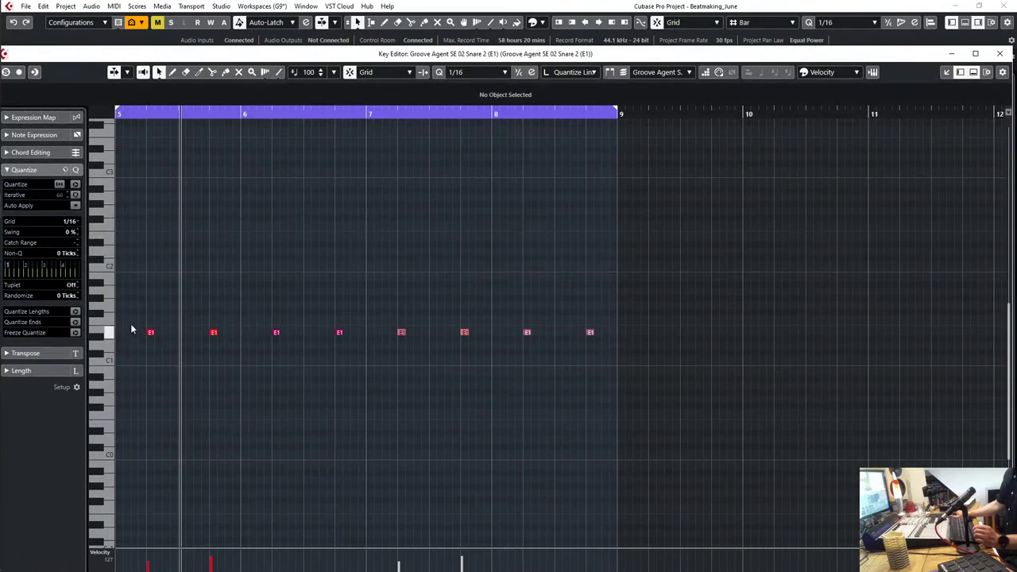
drag(132, 329, 679, 362)
key(Up)
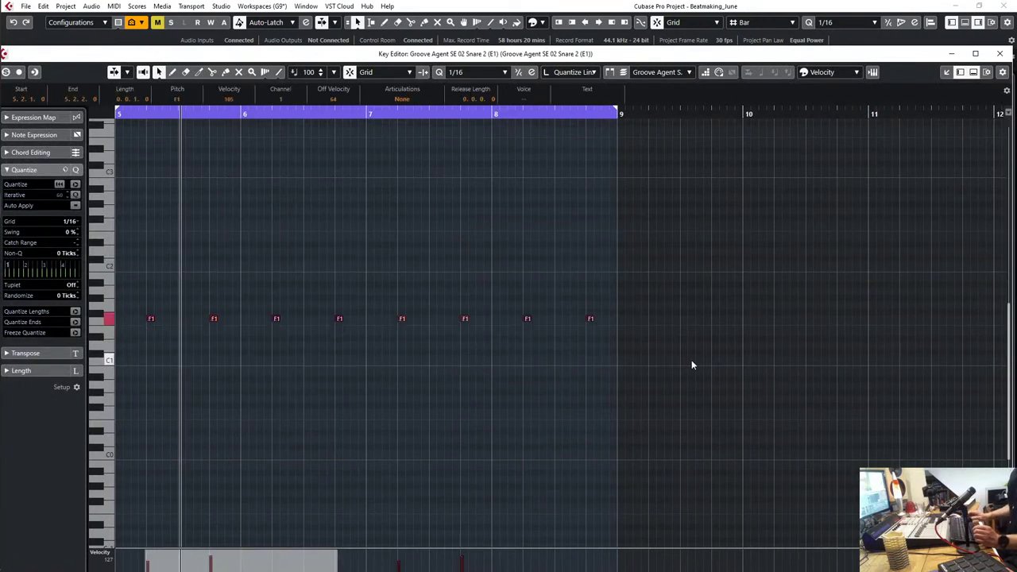
key(Escape)
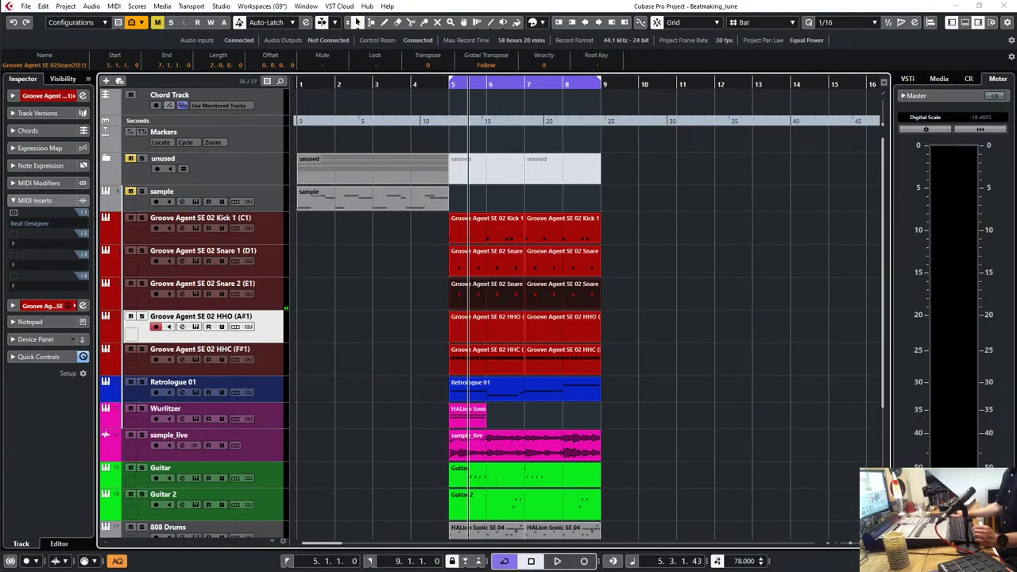
Step: Play back the beat and solo the Groove Agent SE 02 Kick 1 track
key(space)
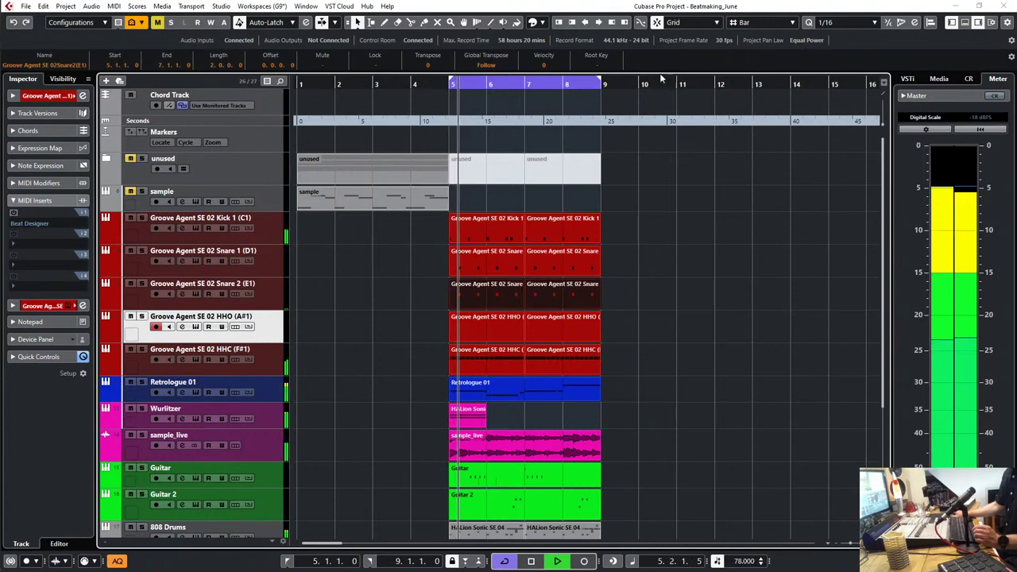
click(143, 218)
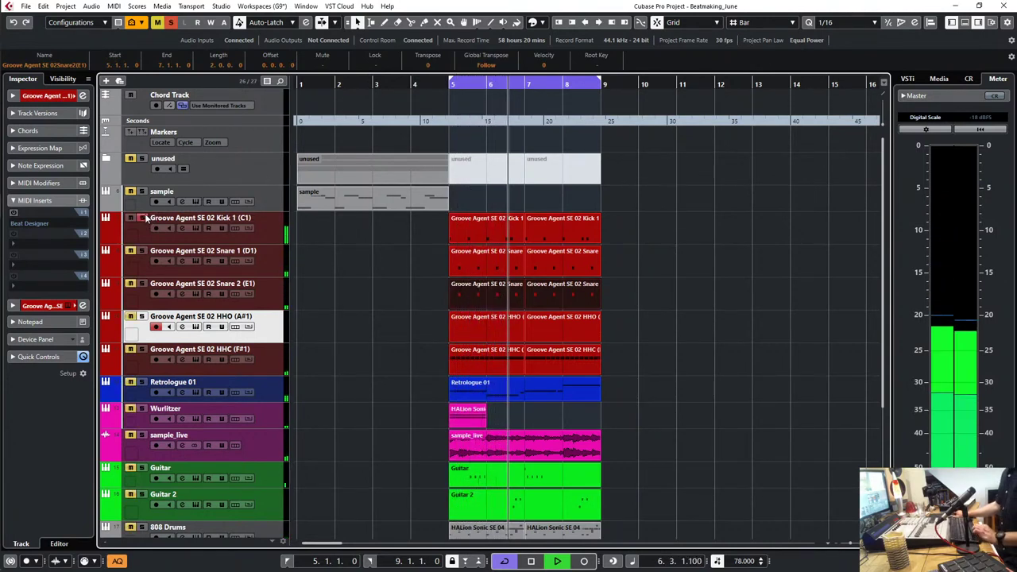
key(space)
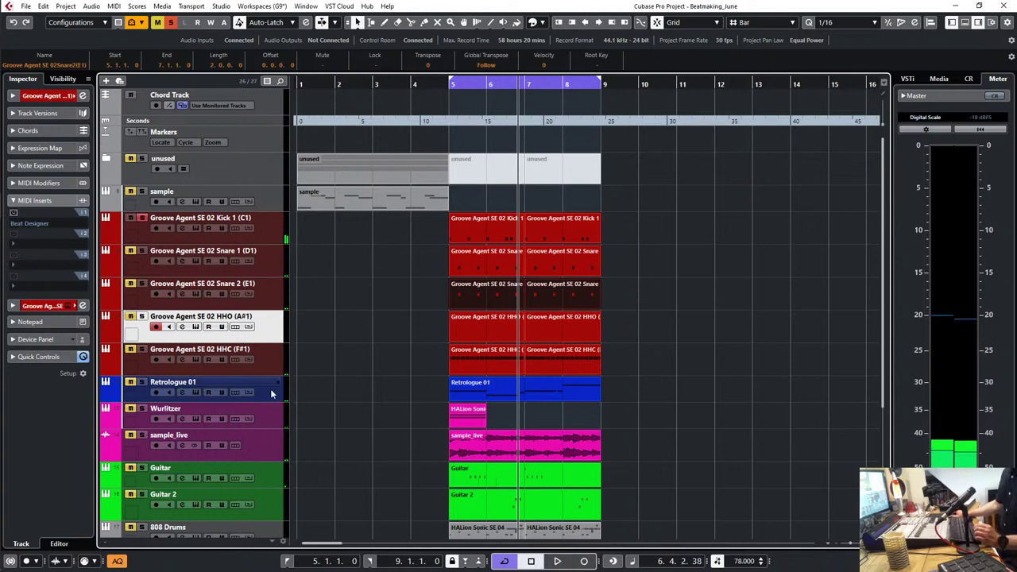
Step: Move the 808 Drums track directly below the HHC track and color it red like the other drum tracks
drag(273, 528, 278, 395)
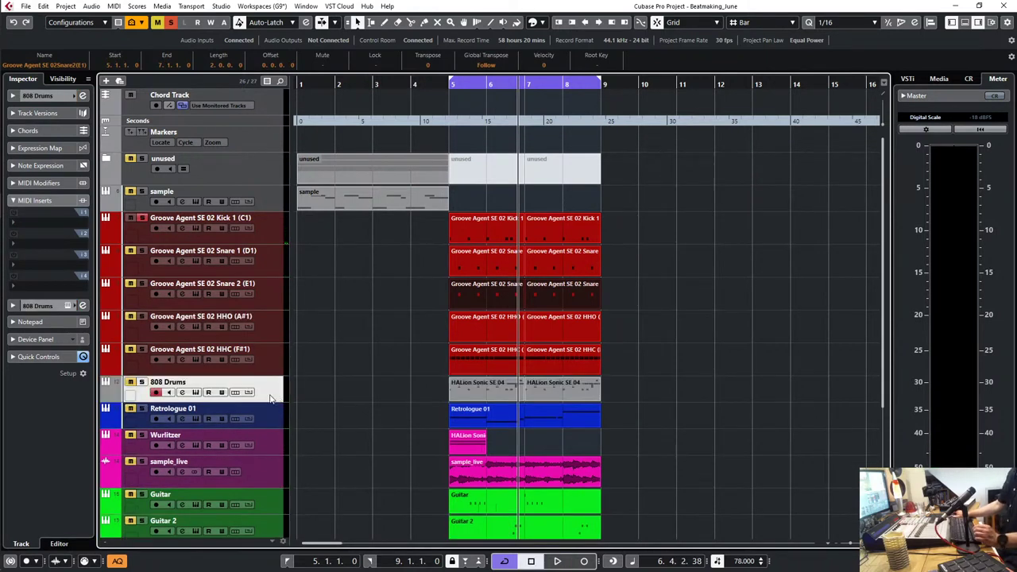
click(711, 389)
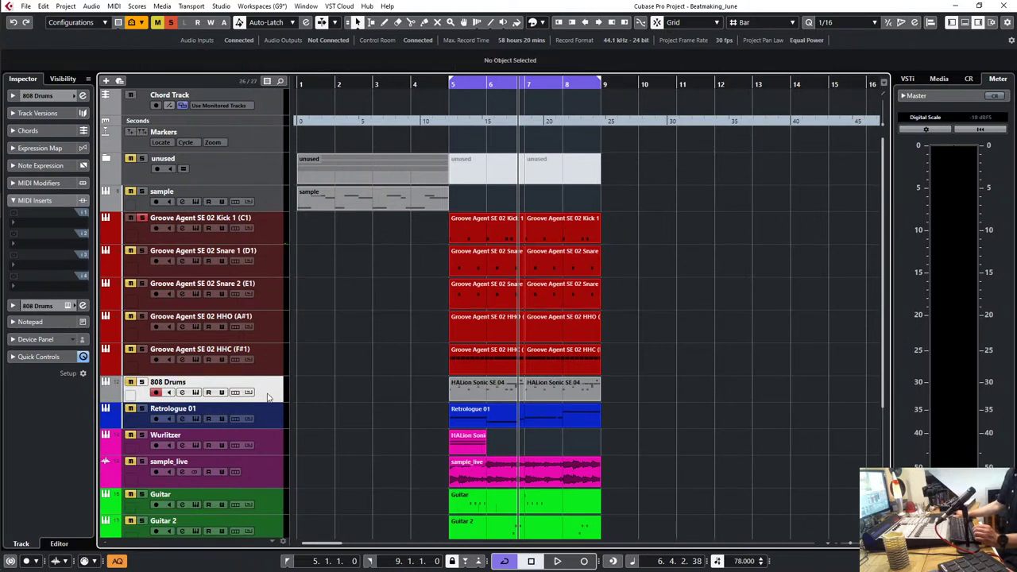
click(544, 23)
click(557, 59)
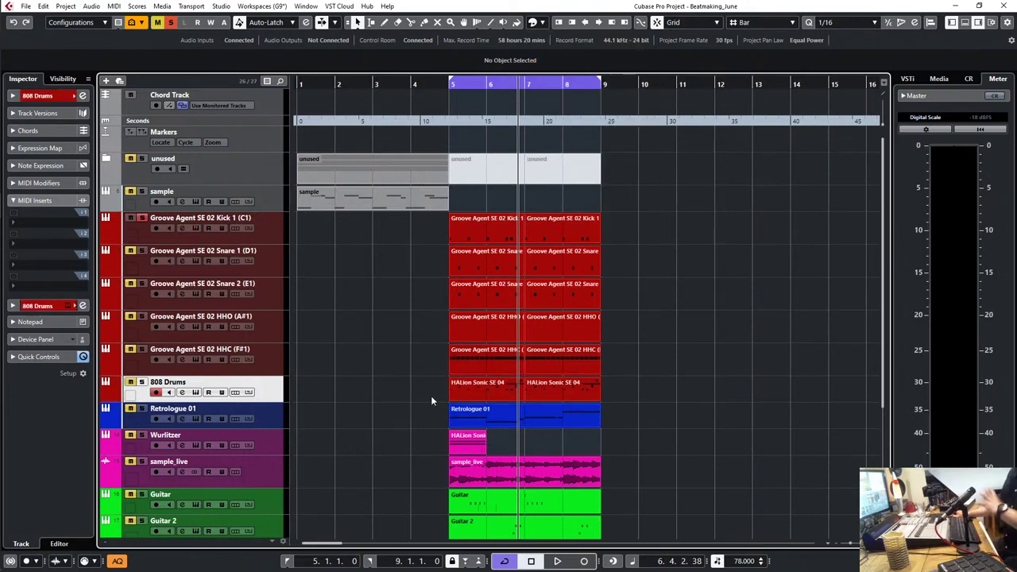
Step: Add a stereo group channel named Drums, outside any folder, for the five Groove Agent SE 02 drum tracks
right_click(271, 217)
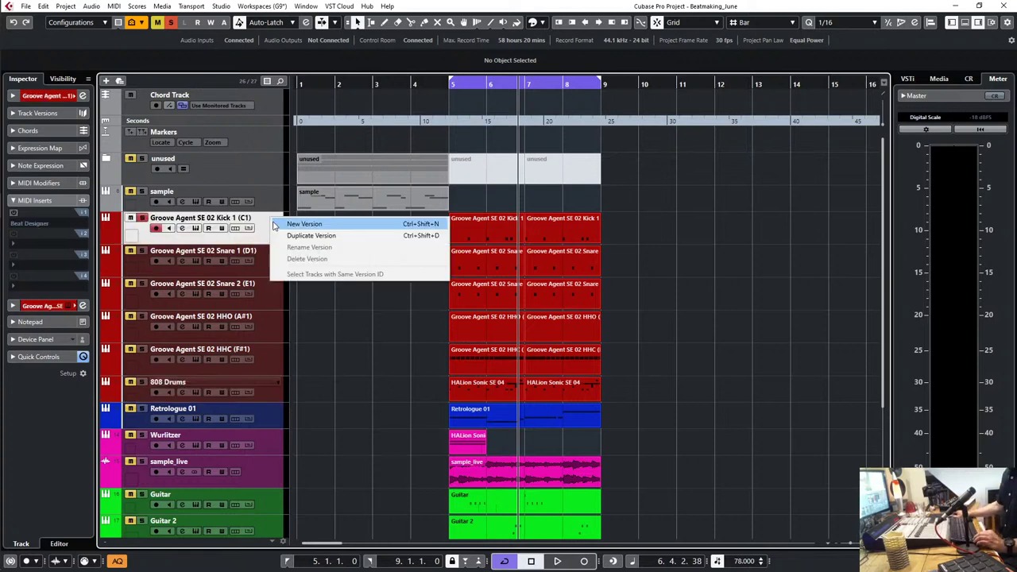
click(261, 239)
shift+click(273, 366)
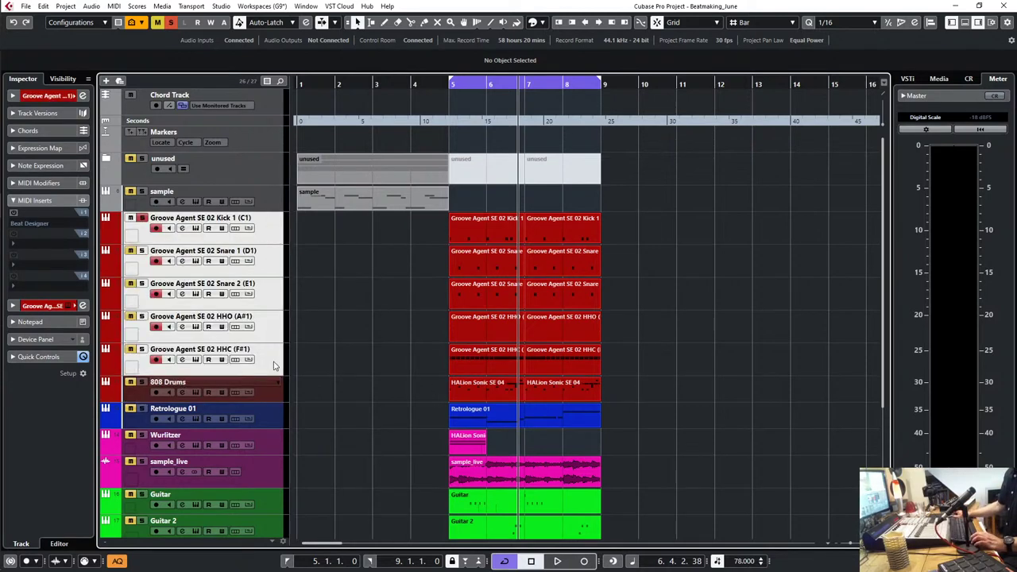
right_click(274, 362)
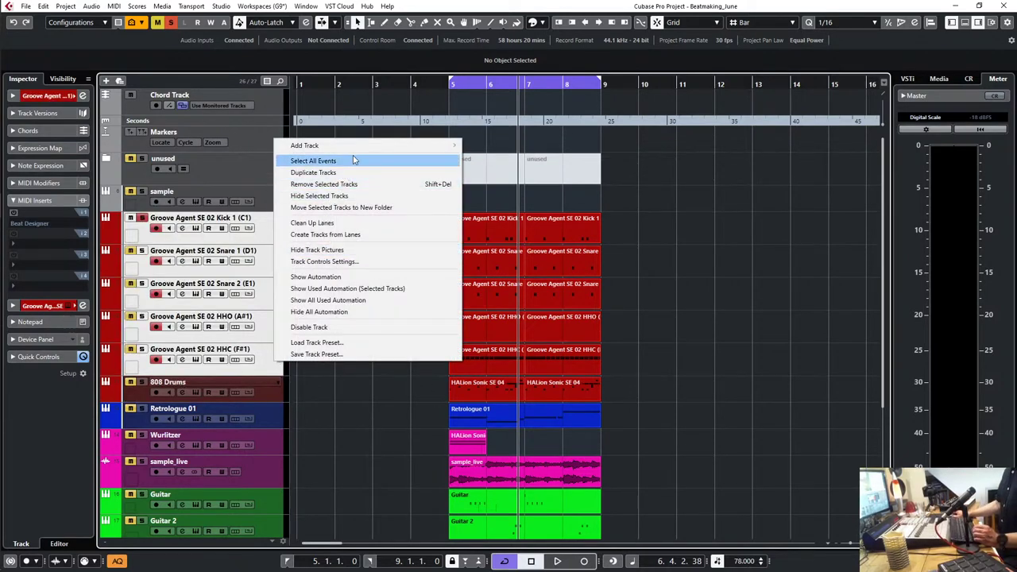
mouse_move(356, 150)
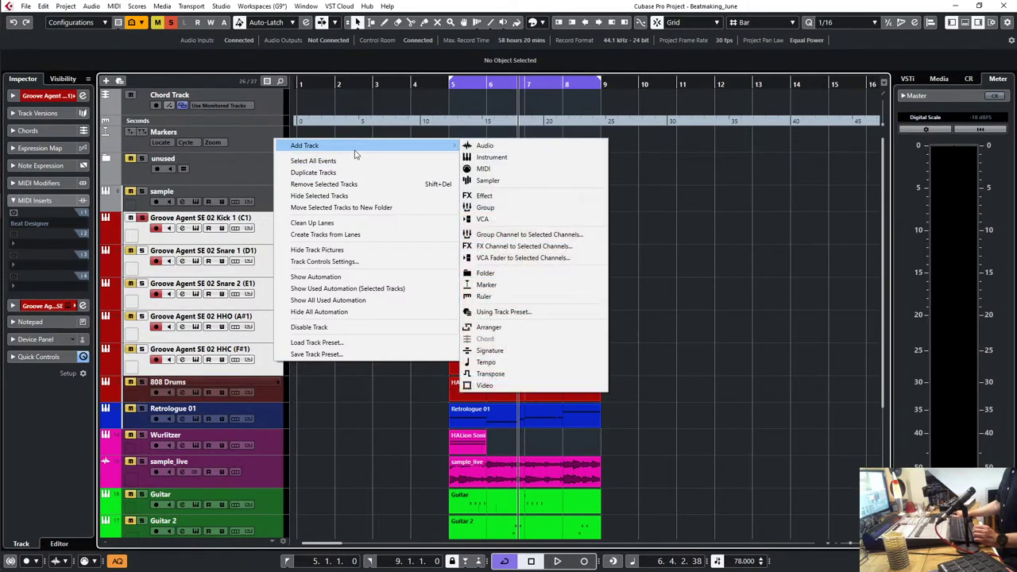
click(517, 236)
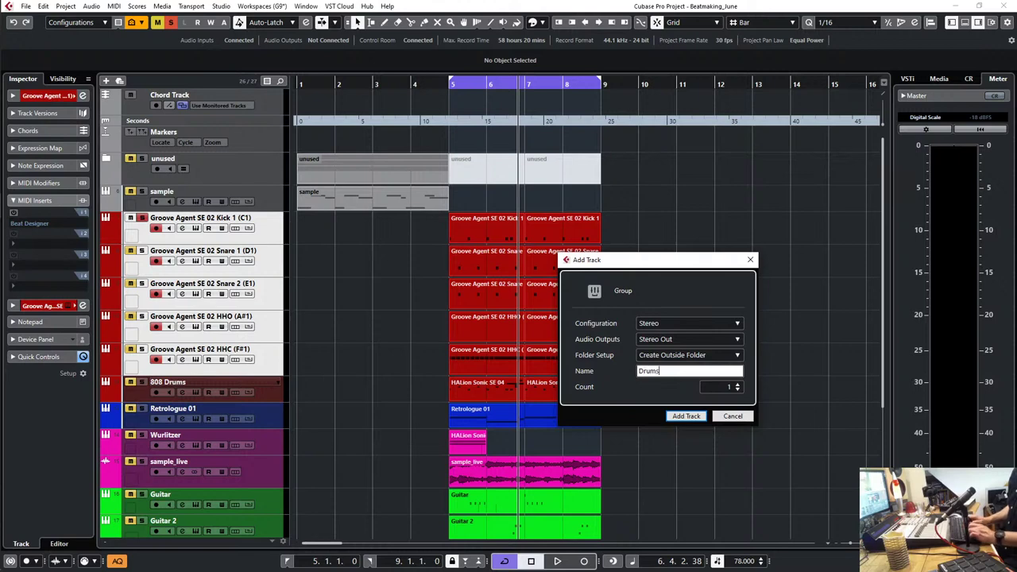
key(Return)
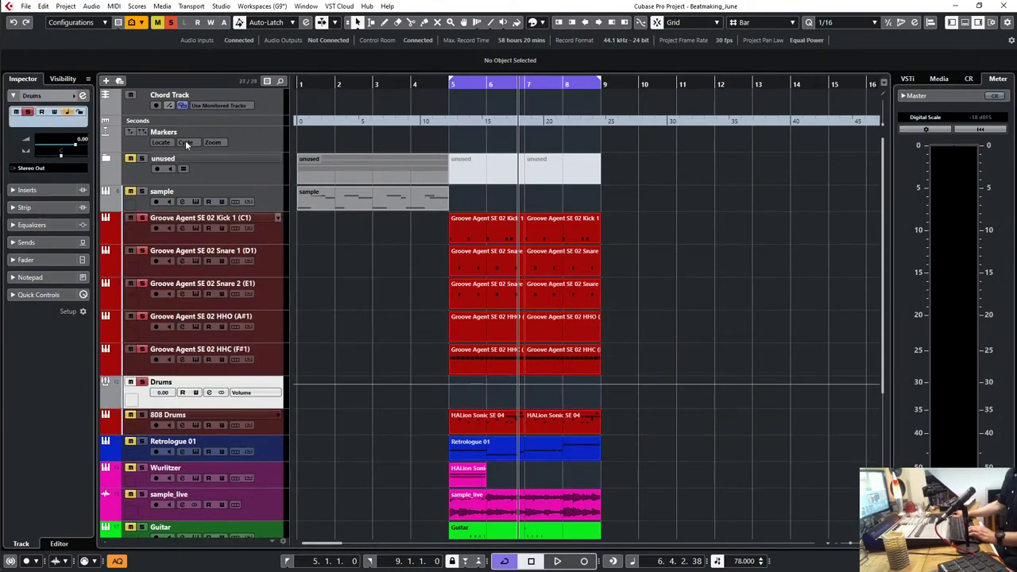
Step: Clear all solos and go through the tracks from Kick 1 to 808 Drums, setting the Drums group volume to -0.86 dB
click(173, 24)
click(271, 237)
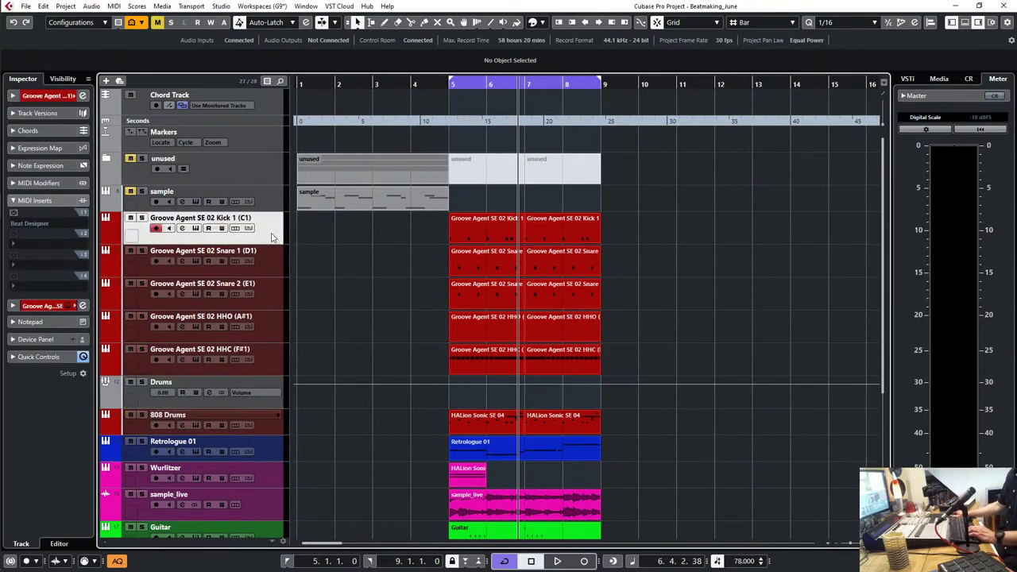
key(Down)
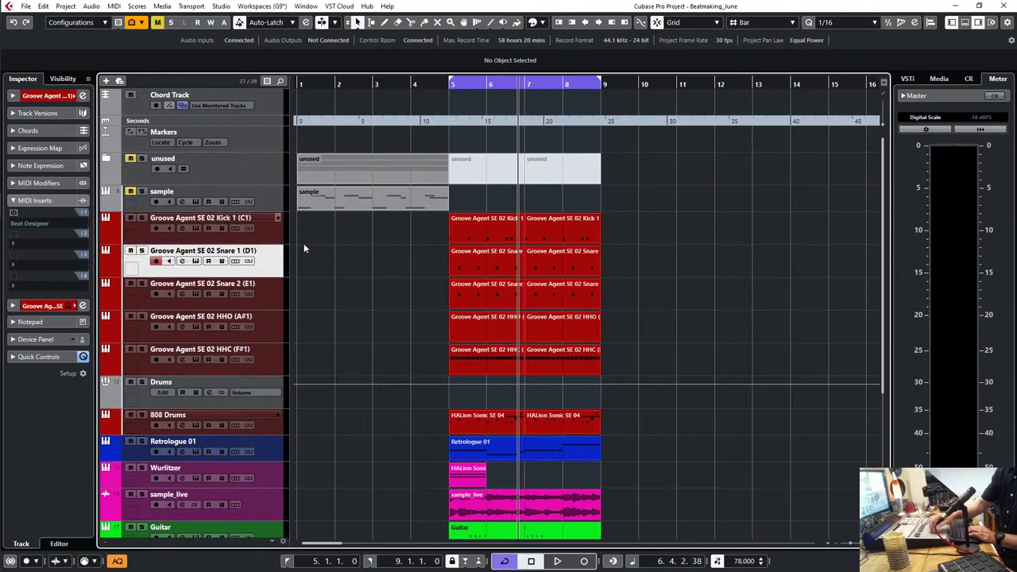
key(Down)
key(Down)
key(Down)
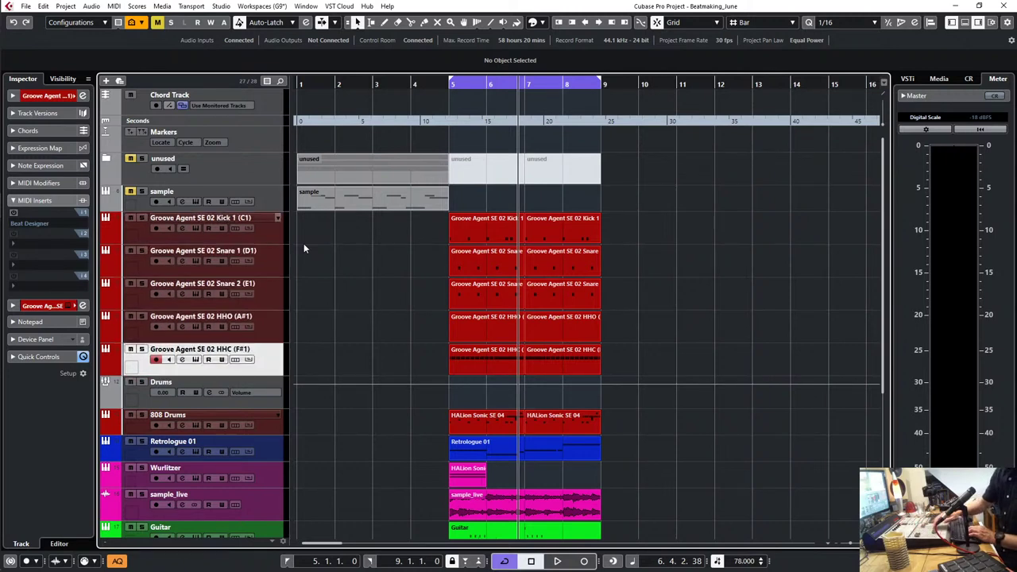
key(Down)
key(Down)
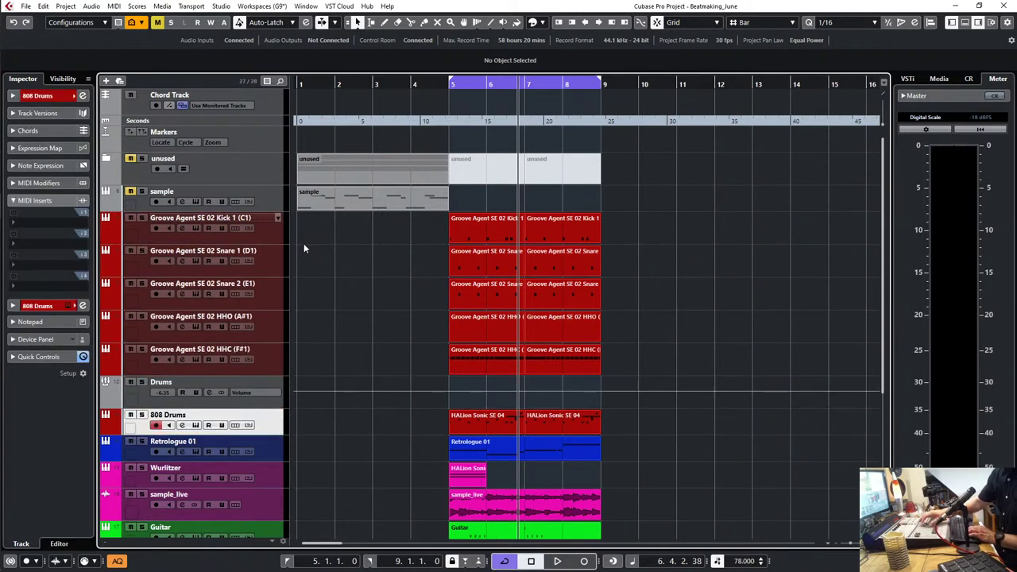
key(Up)
key(Down)
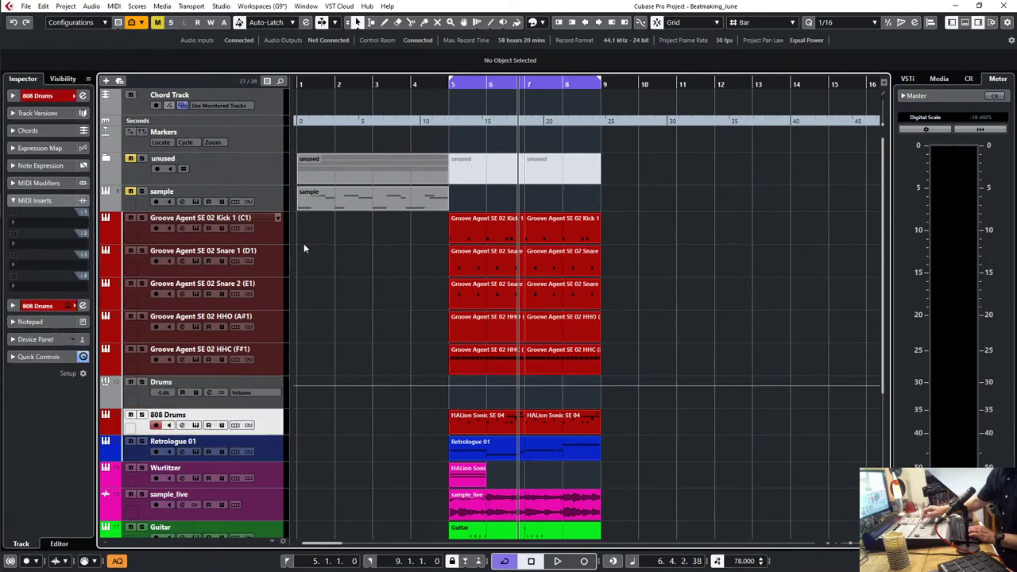
Step: Go through the tracks from Retrologue 01 to Guitar 2, play back the beat and set the Drums group volume to 2.58 dB
key(Down)
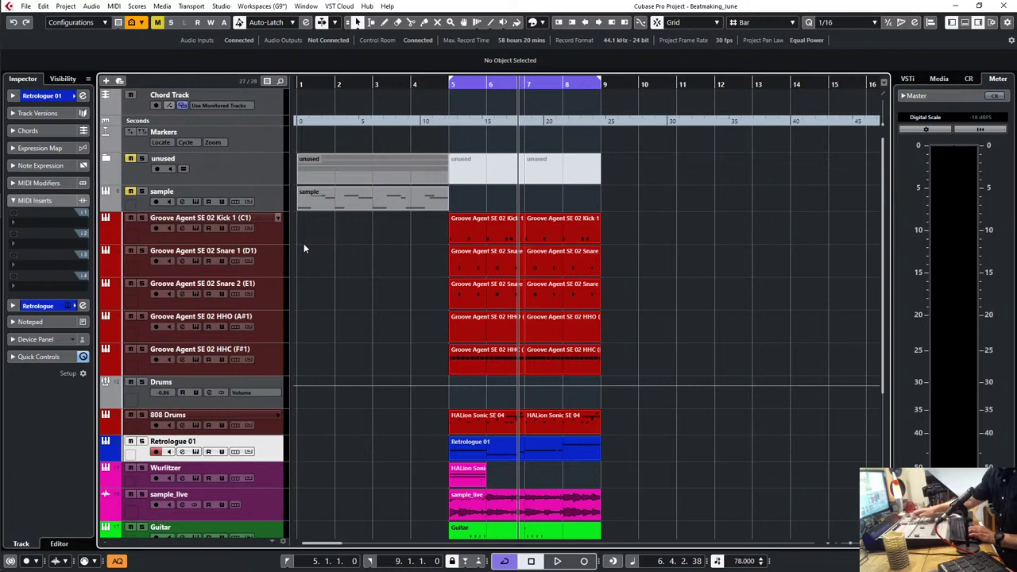
key(Down)
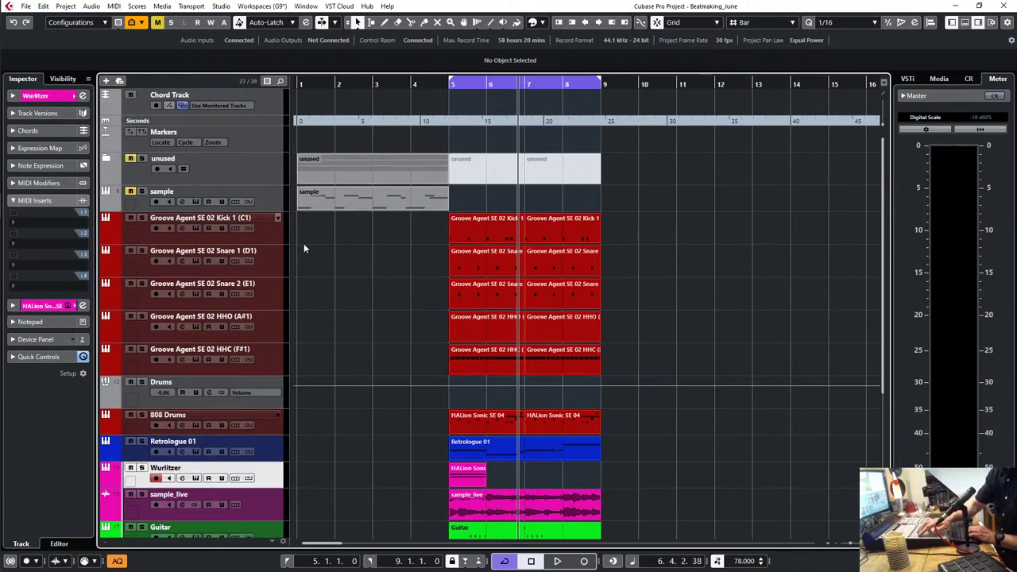
key(Down)
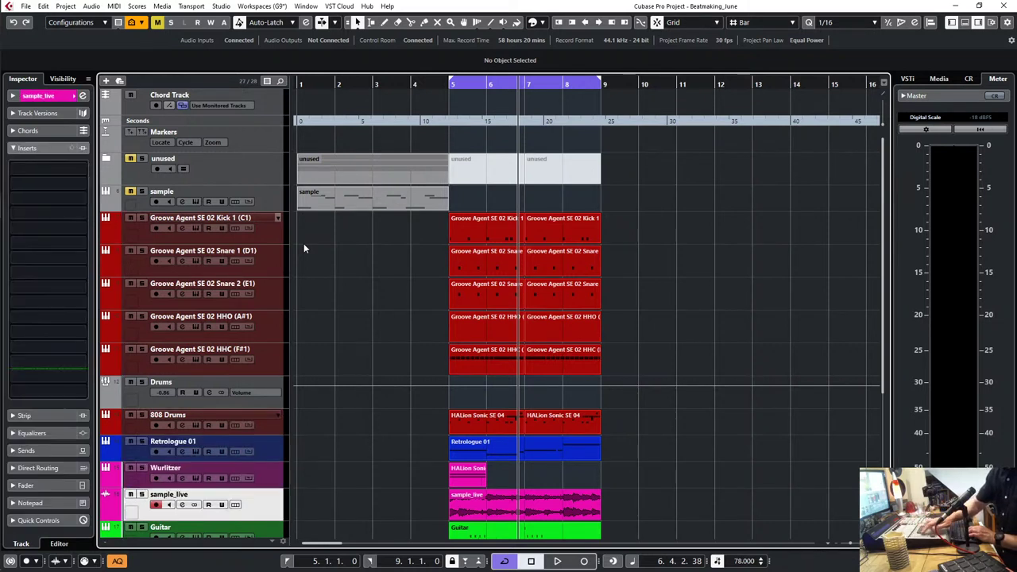
key(Down)
key(Down)
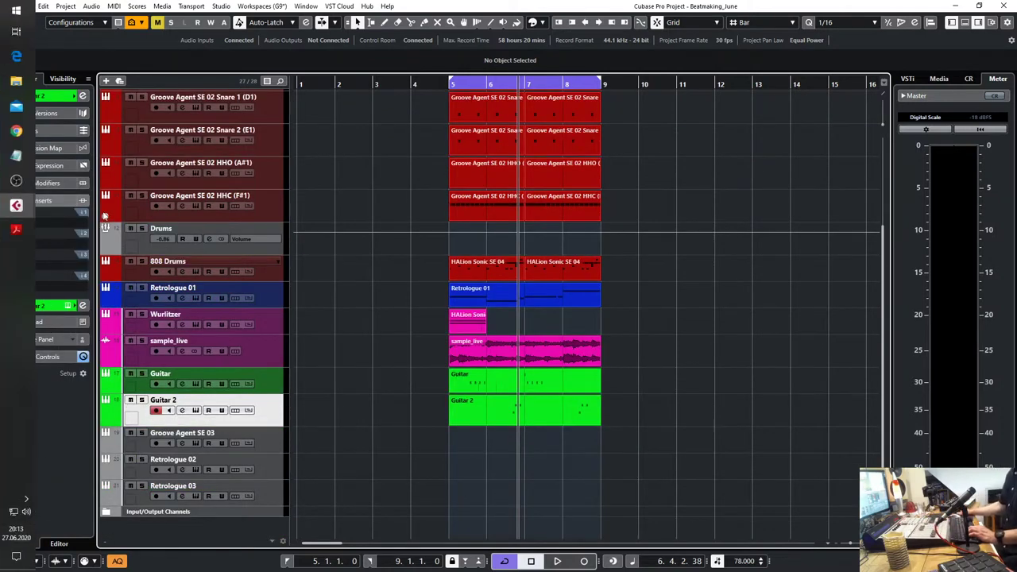
scroll(601, 195, up, 4)
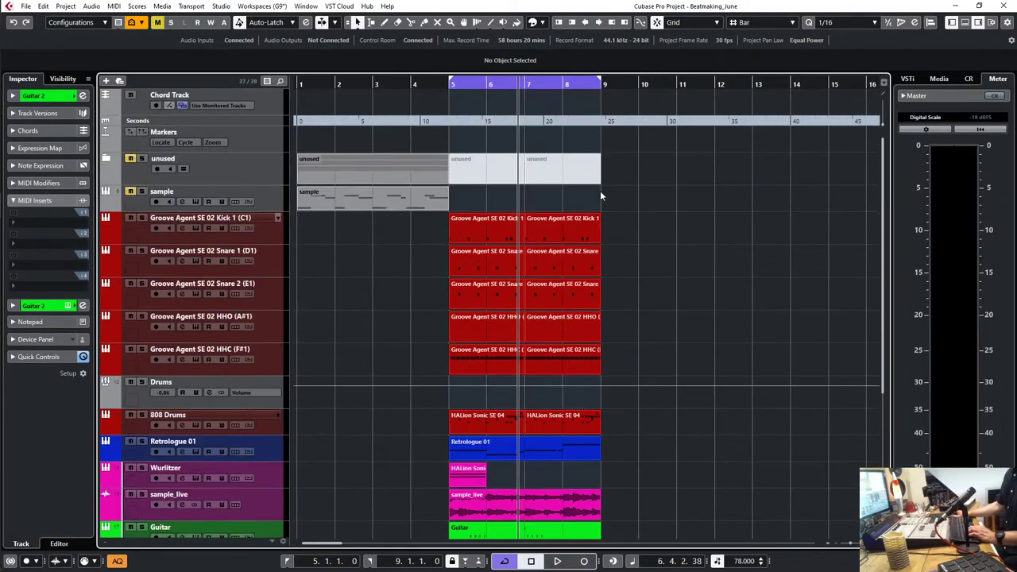
key(space)
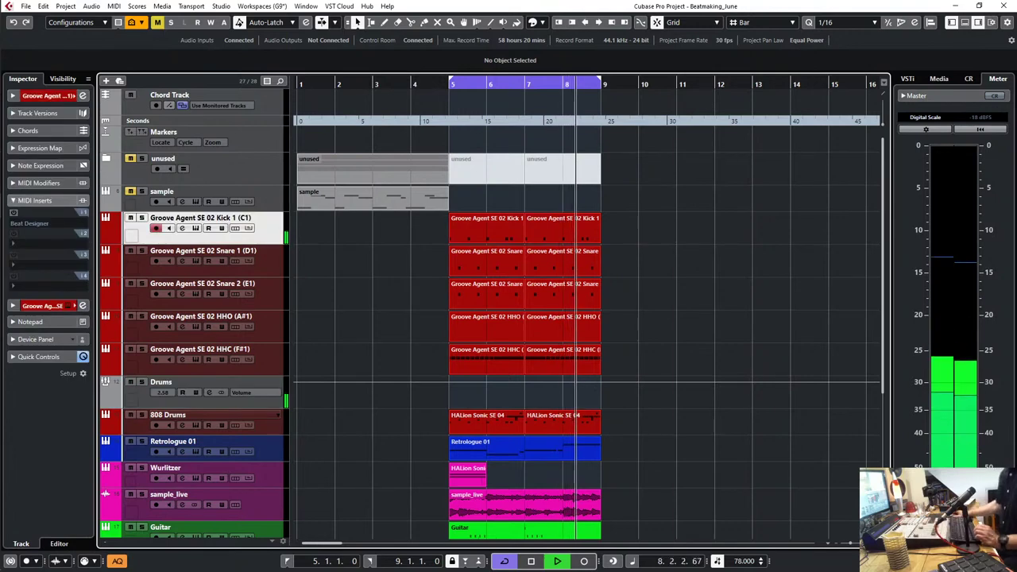
Step: Open the Kick 1 channel's equalizer and boost its low band by 7.3 dB at 55.7 Hz
key(e)
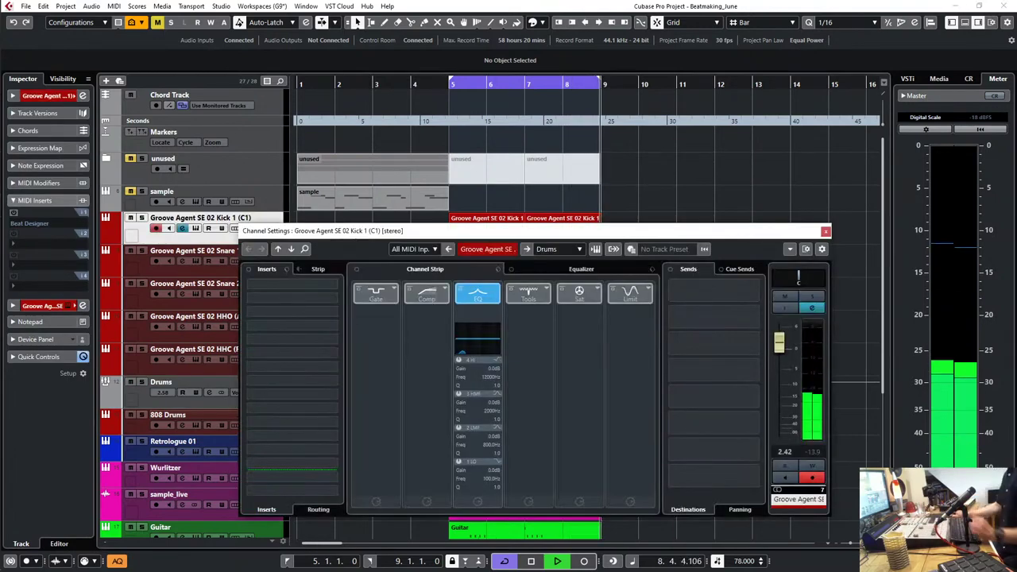
click(583, 270)
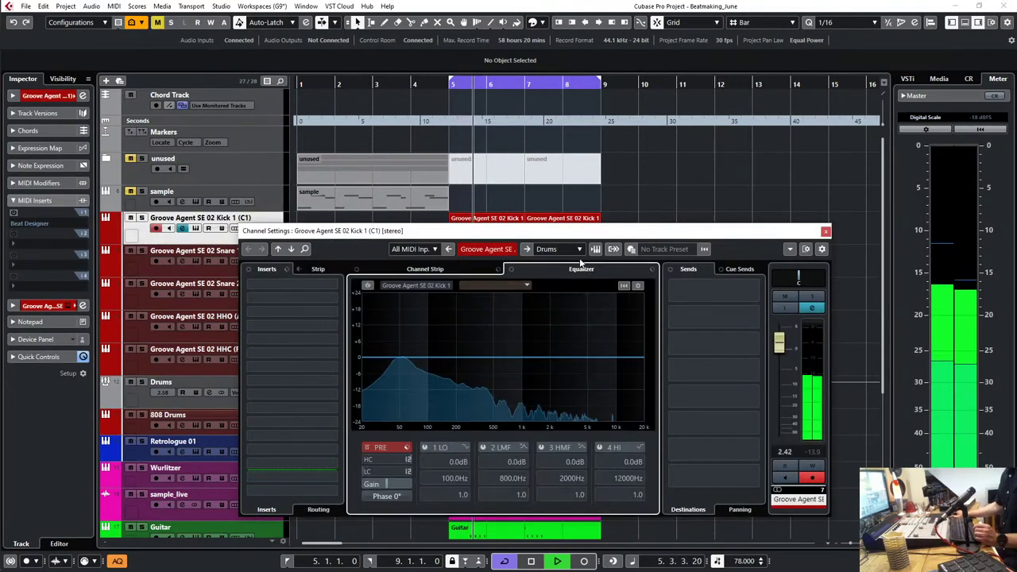
drag(404, 359, 403, 338)
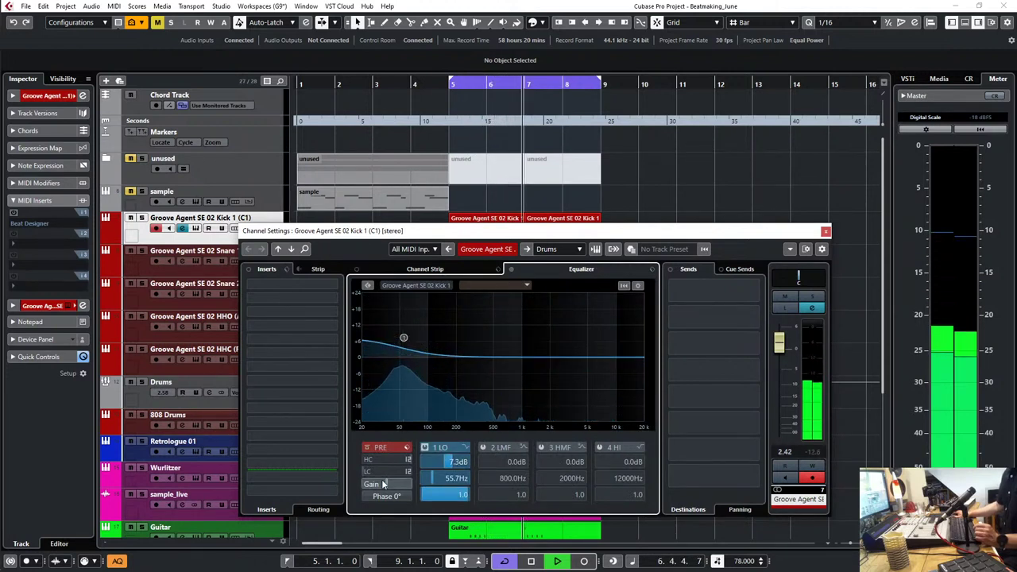
Step: Add a low cut with a 48 dB/Oct slope to the Kick 1 EQ and boost the high-mid band by 5.5 dB at 763.2 Hz
click(368, 472)
drag(408, 435, 411, 384)
click(409, 471)
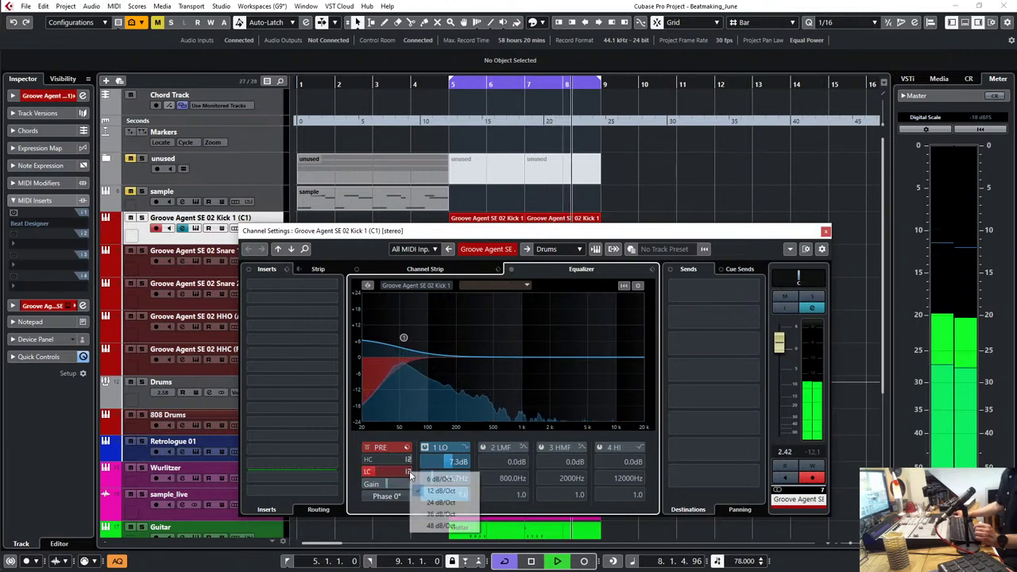
click(440, 526)
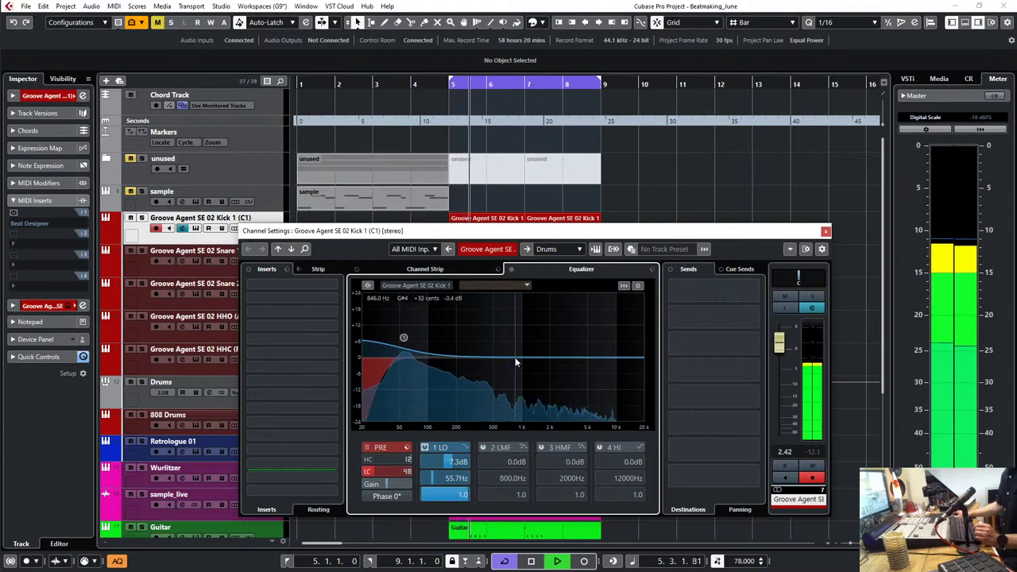
drag(516, 357, 512, 345)
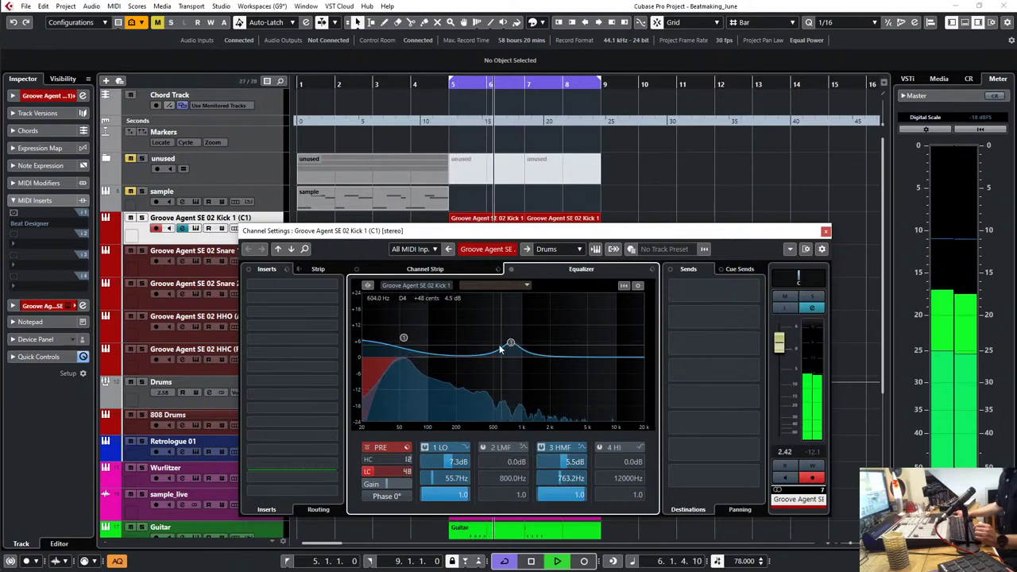
Step: Place the EQ before the compressor in the Kick 1 channel strip and load the VintageCompressor
click(482, 272)
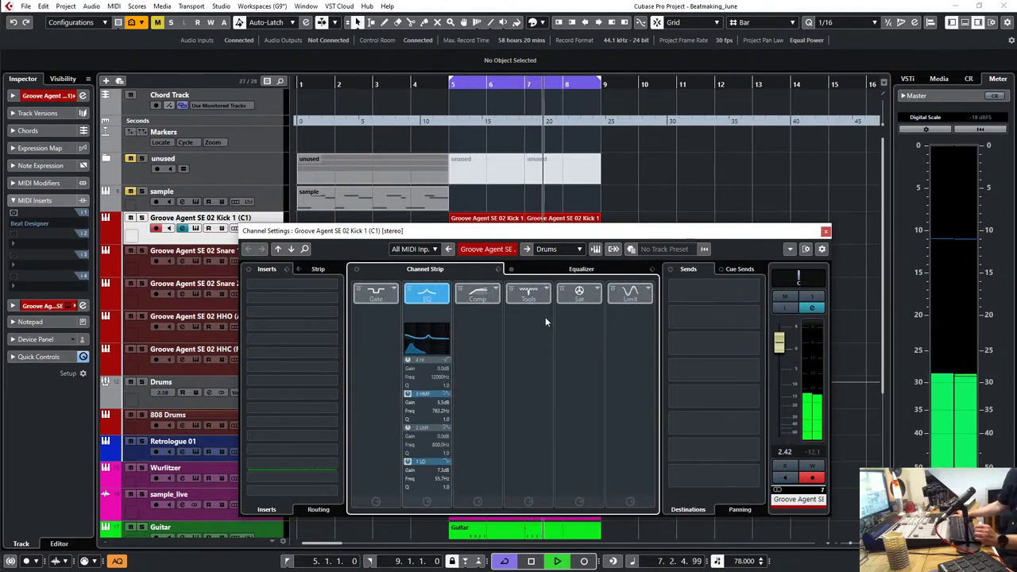
click(496, 290)
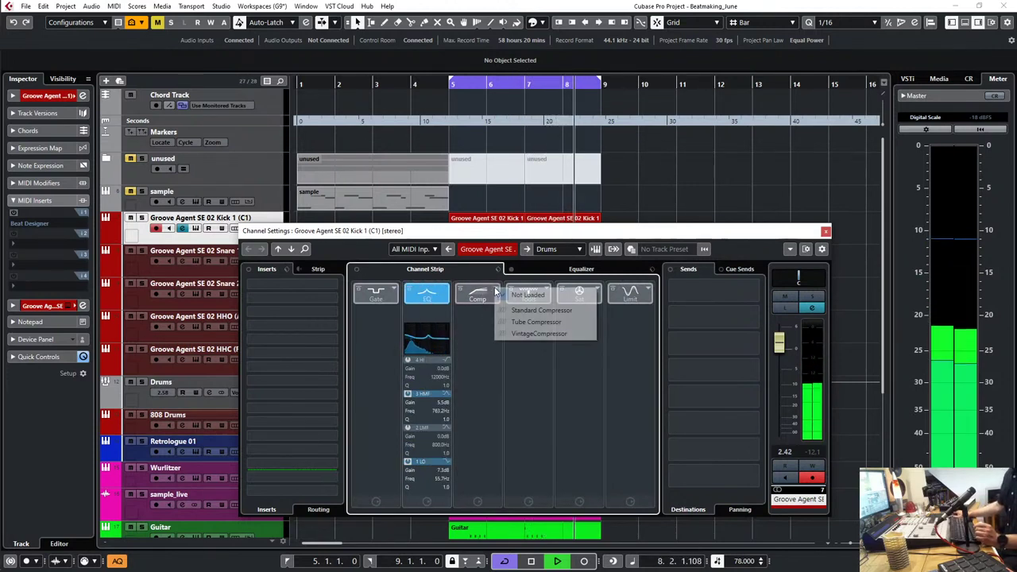
click(529, 333)
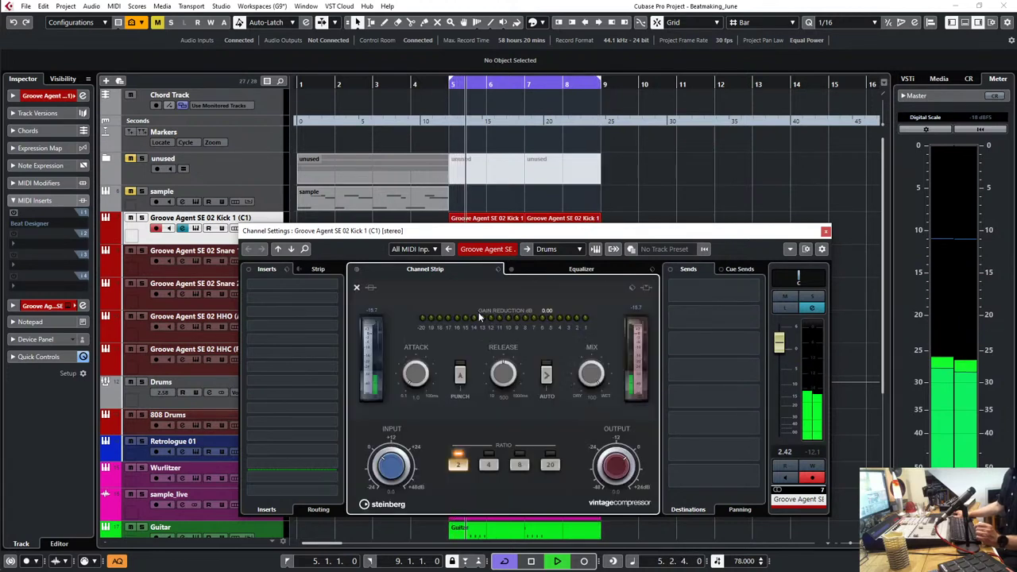
click(479, 312)
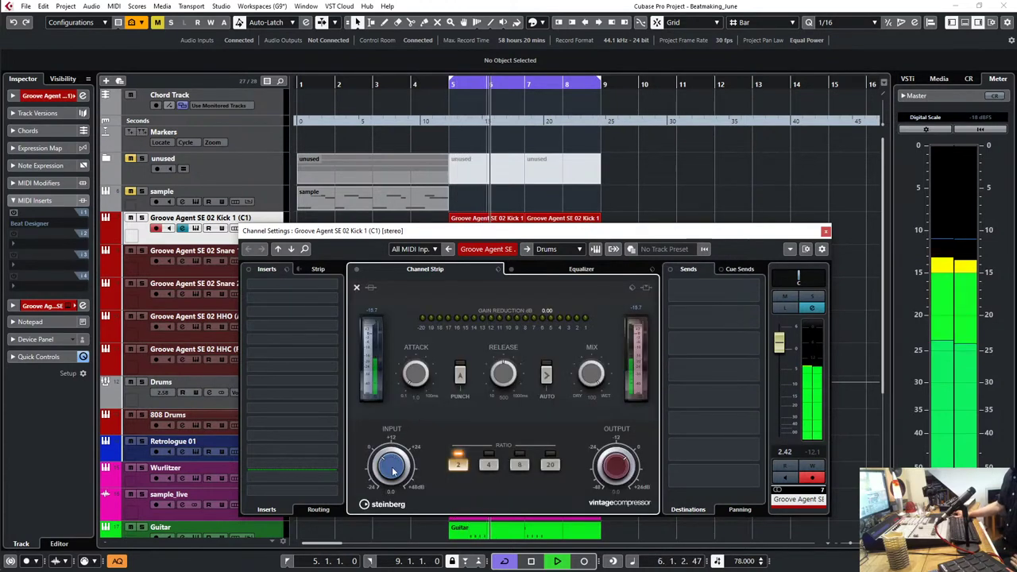
Step: Raise the VintageCompressor input to 17.6 dB, lower the Kick 1 channel fader to -0.41 dB and stop playback
drag(394, 469, 398, 449)
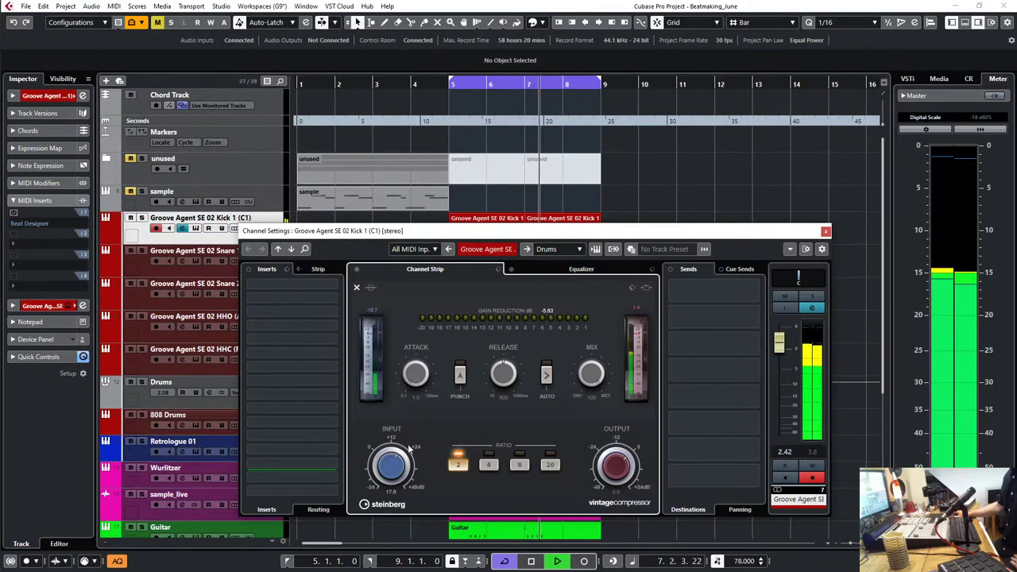
click(639, 313)
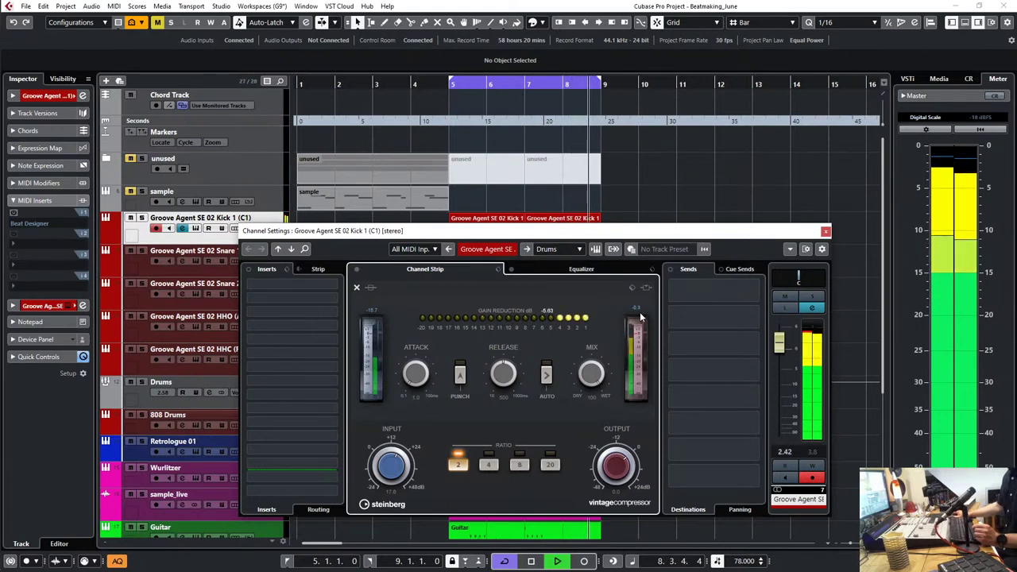
drag(779, 342, 778, 357)
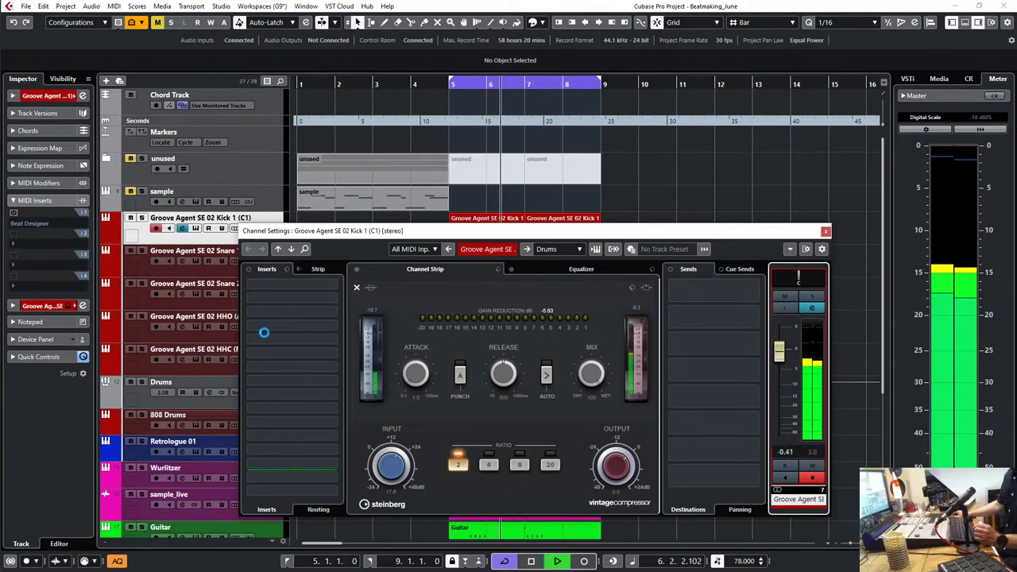
key(space)
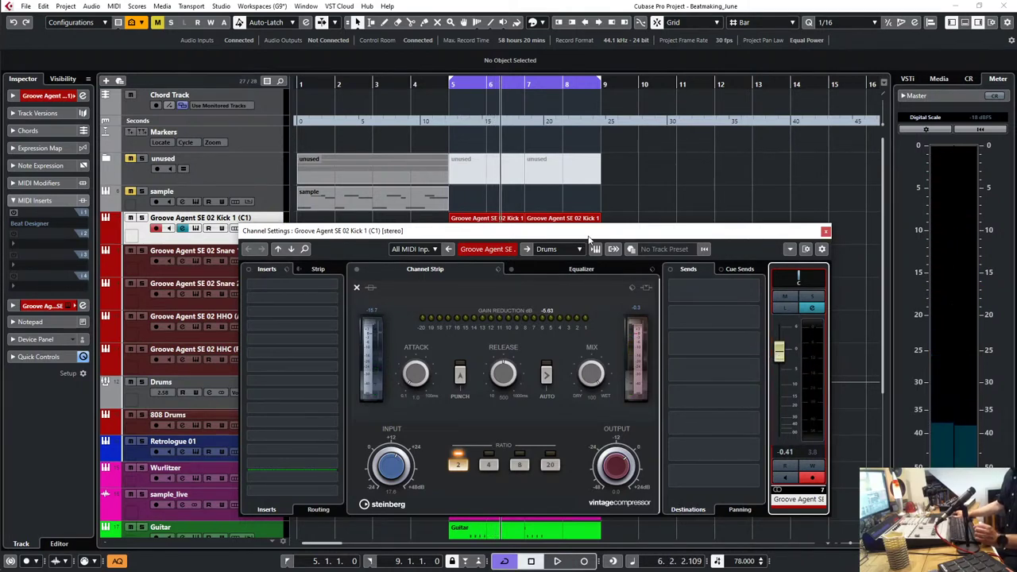
Step: Load the MultibandEnvelopeShaper into the third insert slot of the Kick 1 channel
drag(589, 238, 639, 232)
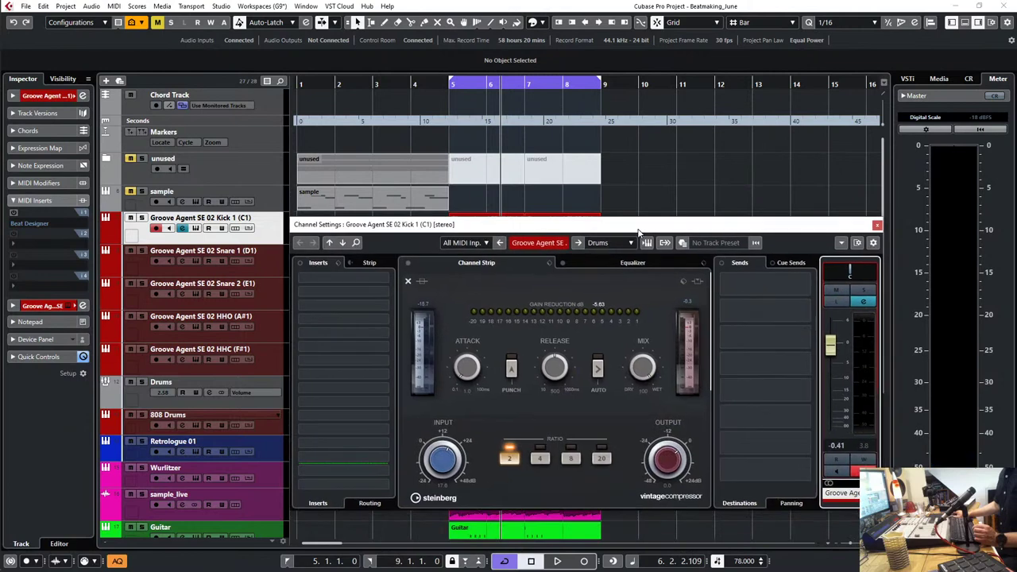
click(384, 306)
text(mul)
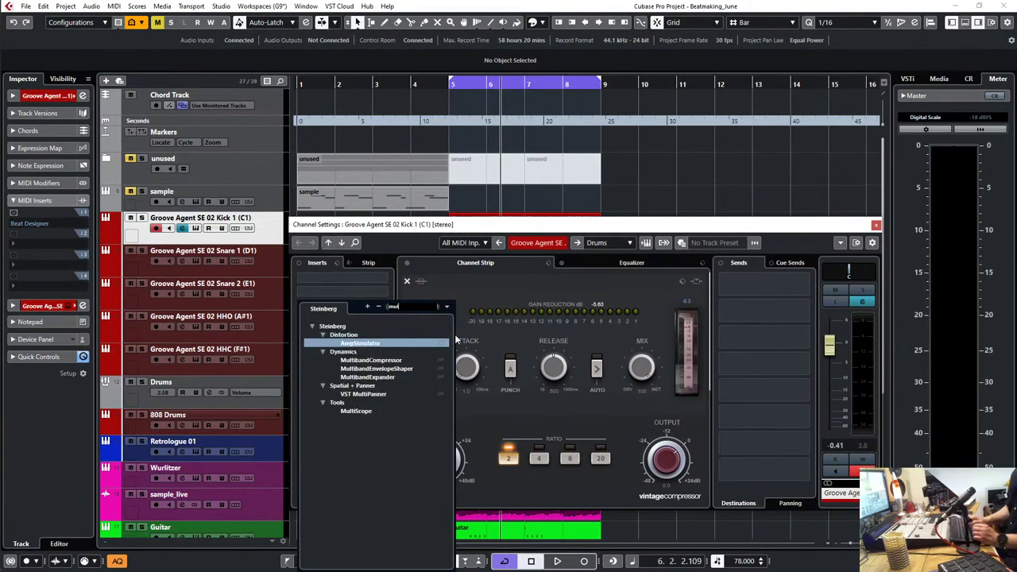
text(tiban)
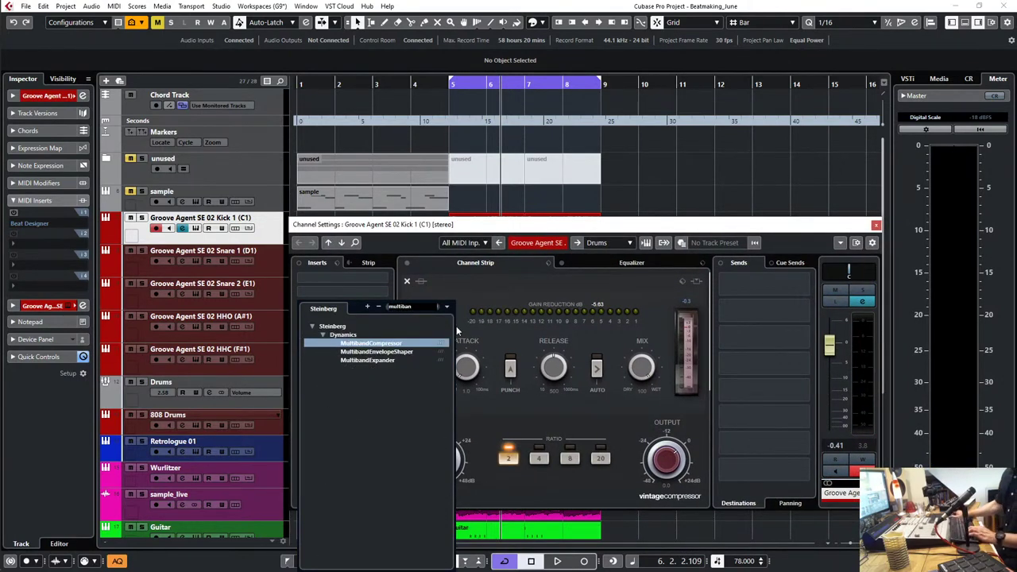
click(411, 353)
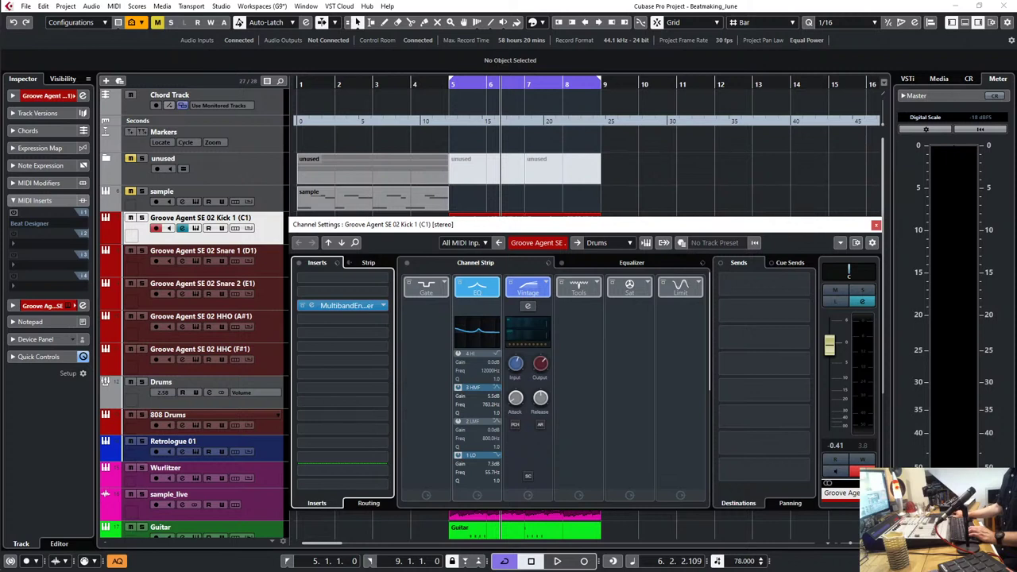
Step: Open the SPAN analyzer from the Control Room monitor inserts and play the beat to examine its frequency spectrum
click(968, 79)
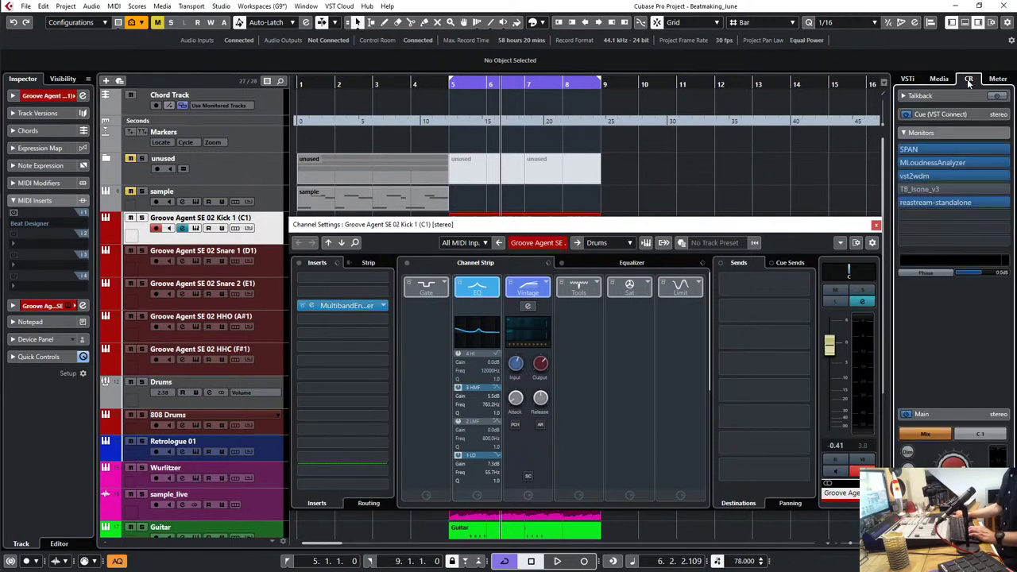
click(924, 150)
drag(778, 210, 779, 133)
key(space)
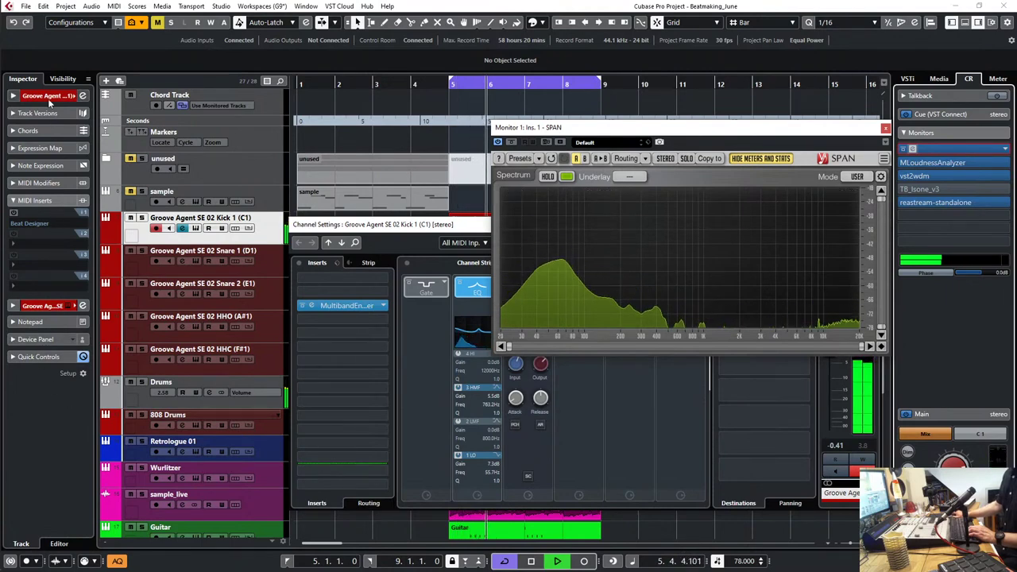
Step: Note the frequencies "60 hz, 120 hz" and "2k - 6k" in the Kick 1 track's notepad
click(45, 322)
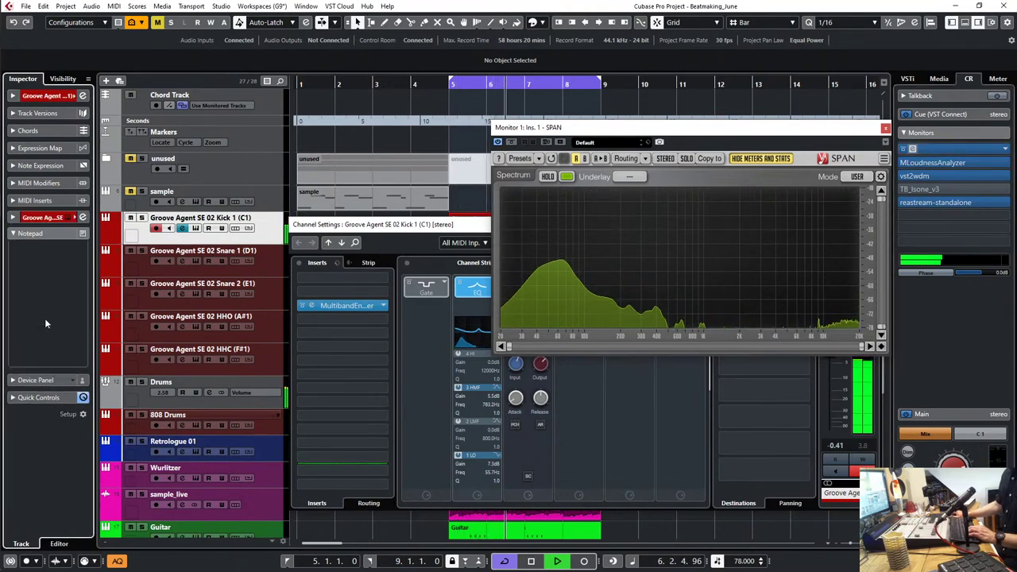
click(52, 268)
text(60)
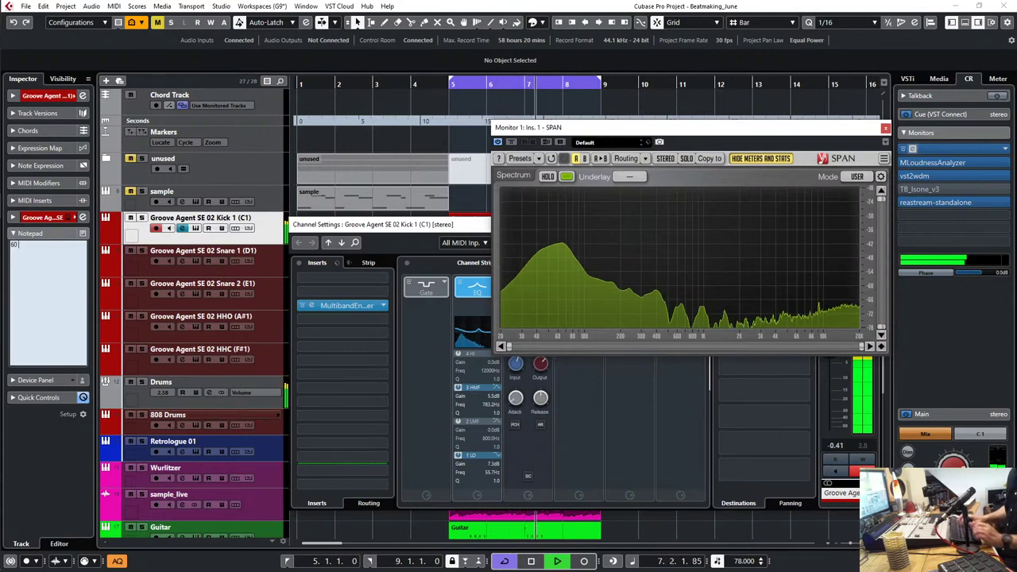
text( hz, 1)
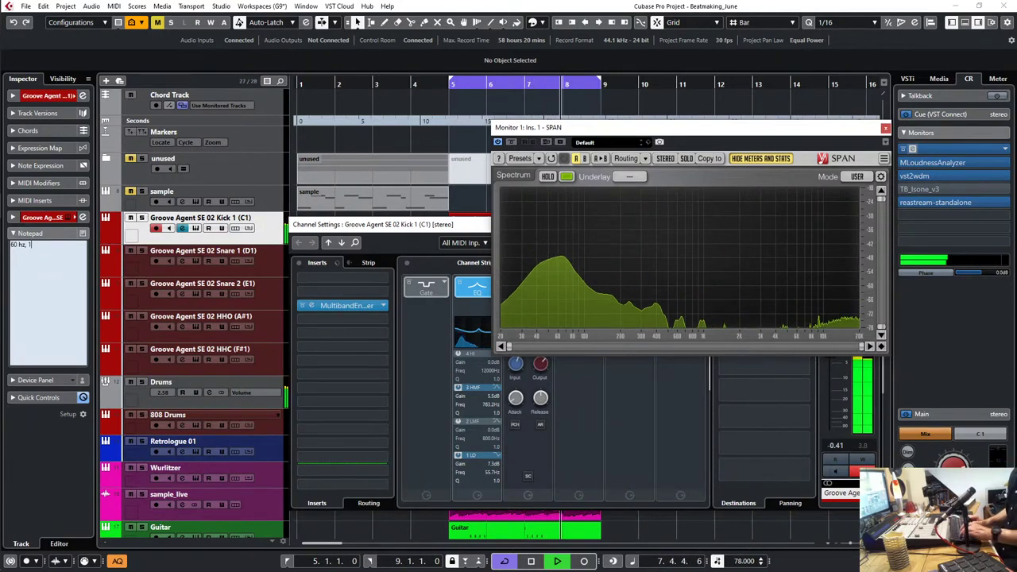
text(20 hz)
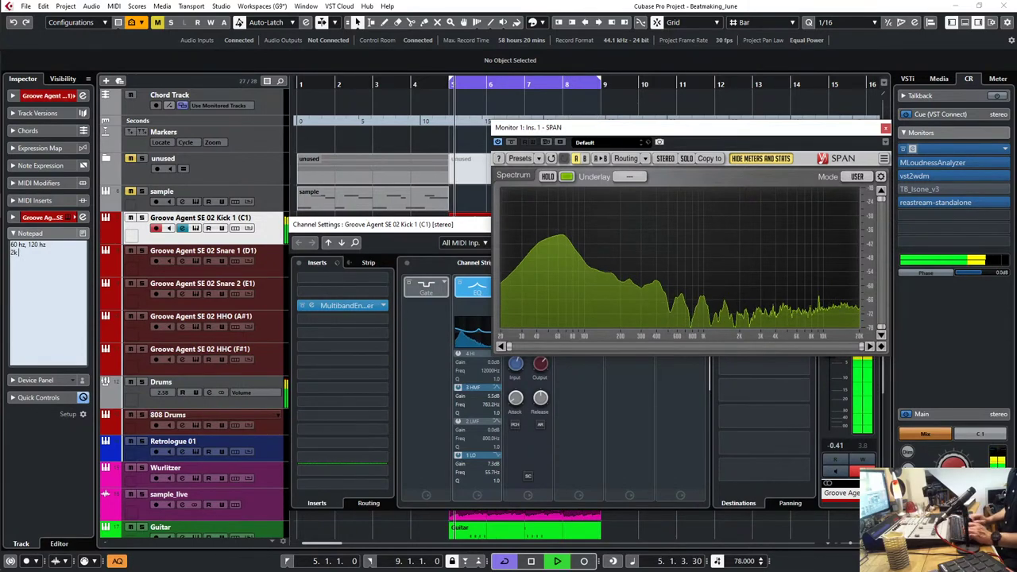
text(- 6k)
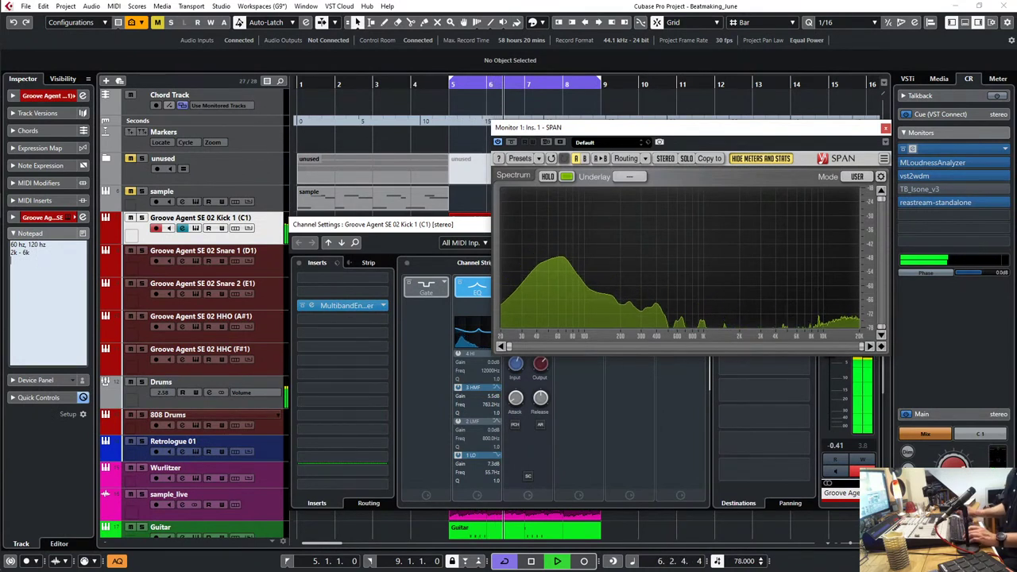
mouse_move(1, 247)
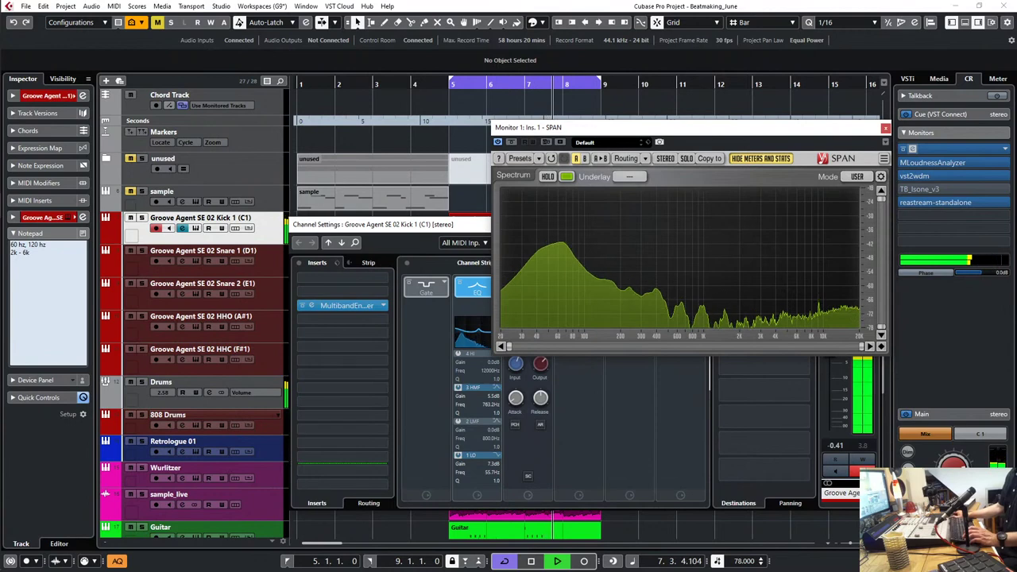
click(380, 525)
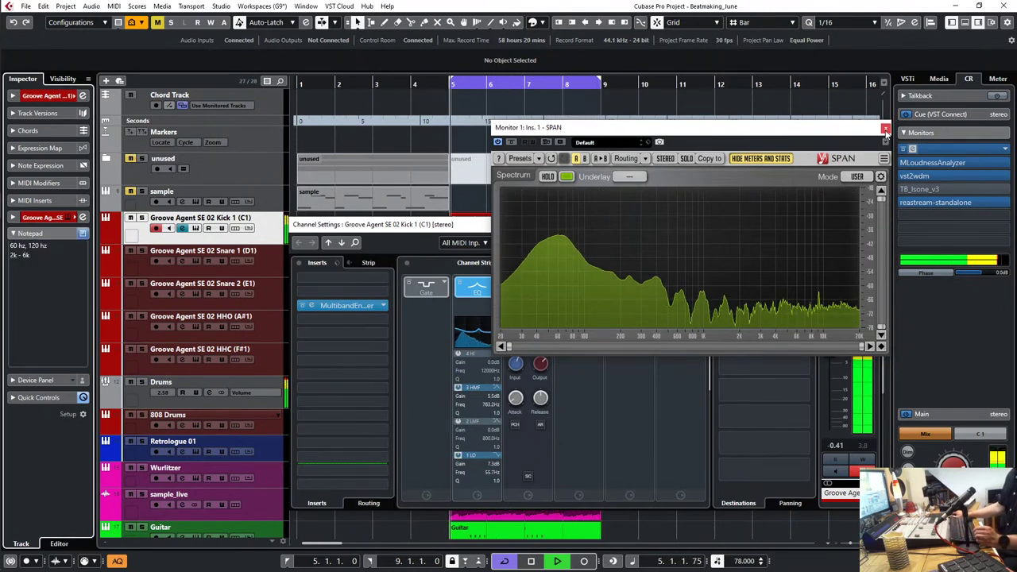
Step: Close SPAN and set the Kick 1 MultibandEnvelopeShaper's first band to end at 80 Hz with 8.0 dB attack and 3.7 dB release
click(885, 129)
click(311, 309)
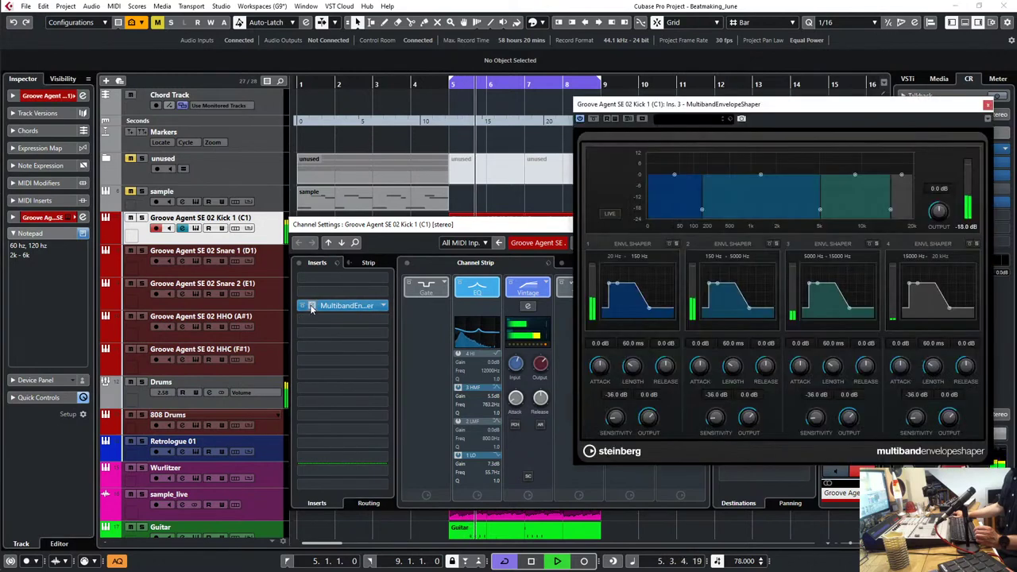
drag(715, 102, 538, 121)
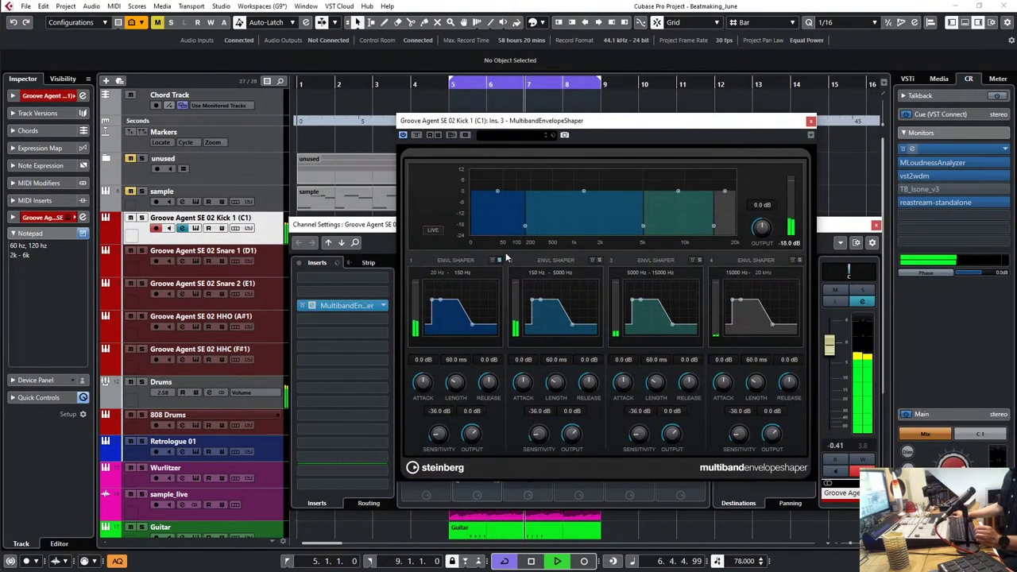
drag(526, 226, 513, 227)
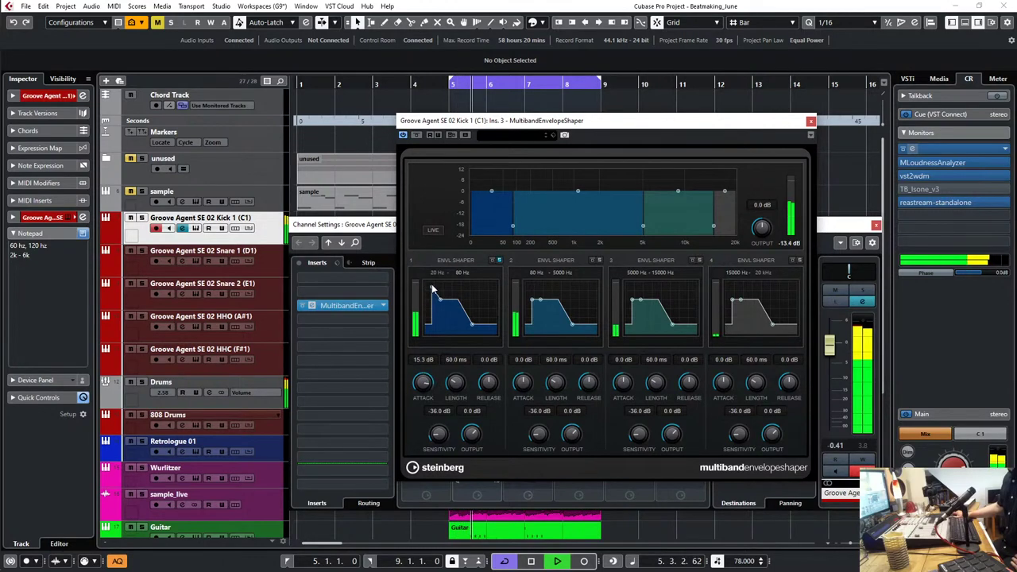
mouse_move(473, 329)
mouse_down()
mouse_move(459, 329)
mouse_move(476, 328)
mouse_up()
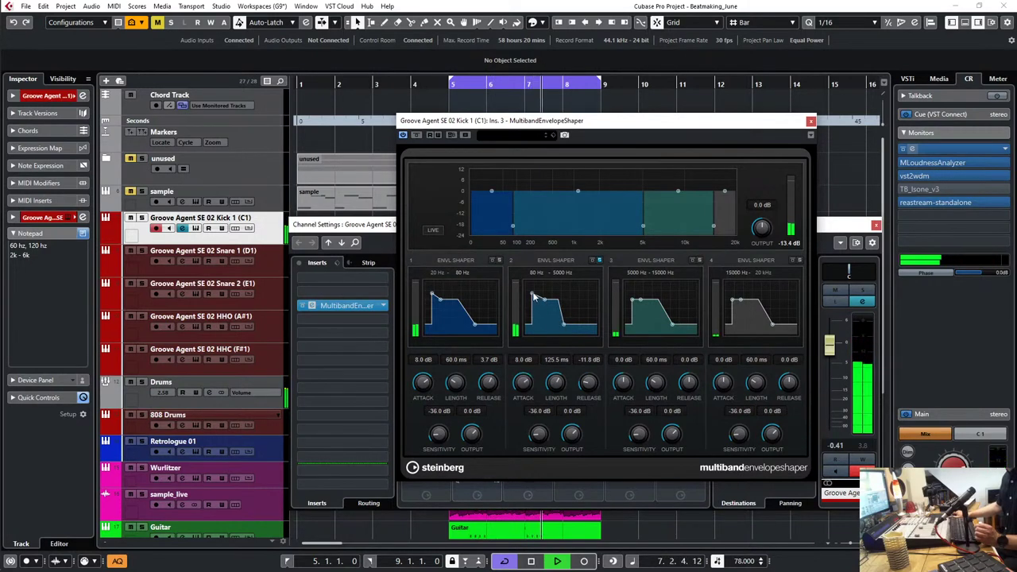
Step: Shape band 2 (80–1475 Hz) with 6.0 dB attack, 125.5 ms length, -11.8 dB release, and band 3 with 7.3 dB attack, -15.4 dB release, 5.6 dB output
drag(533, 294, 533, 292)
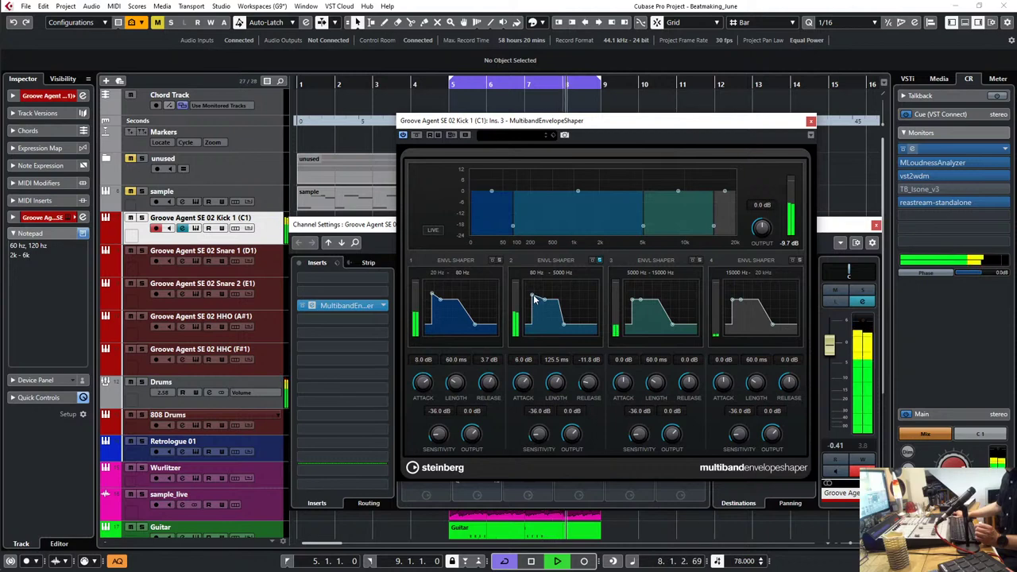
drag(643, 227, 588, 230)
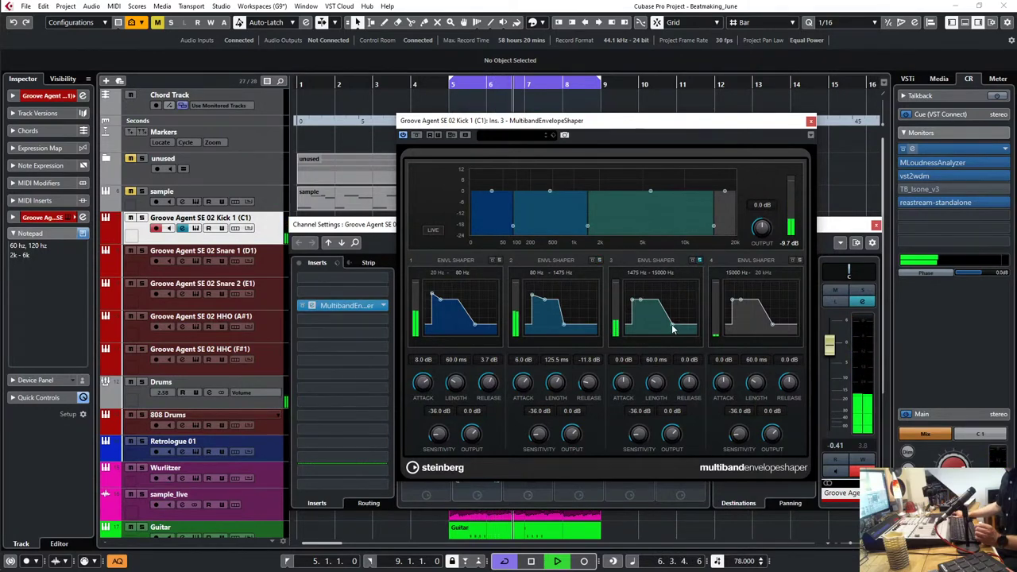
drag(673, 327, 661, 325)
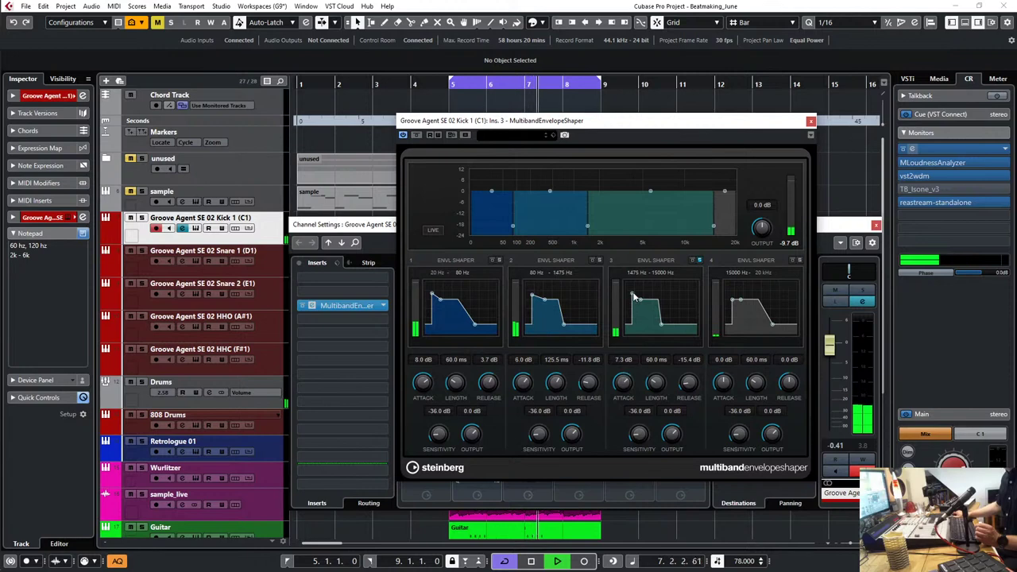
drag(651, 190, 652, 178)
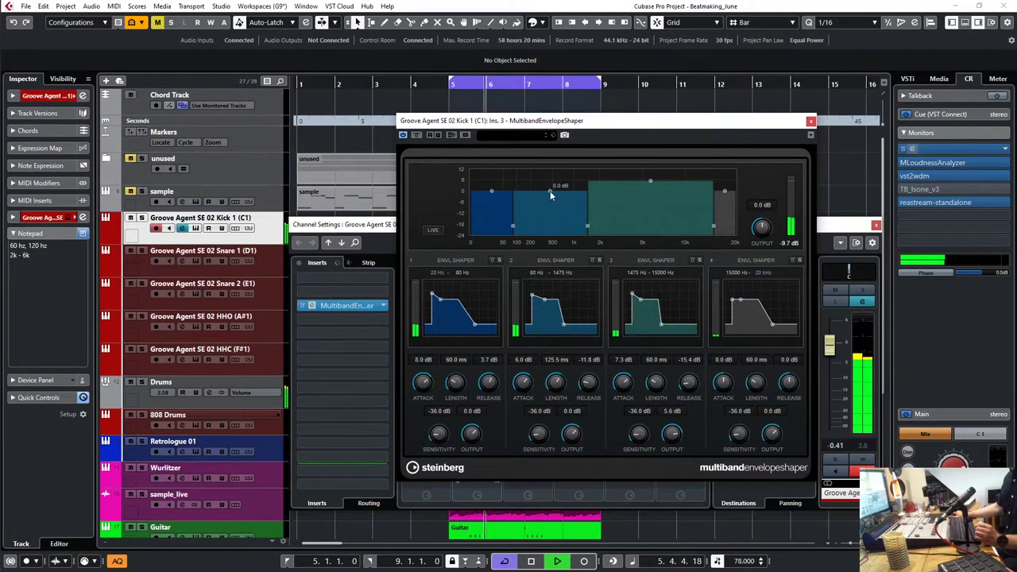
Step: Compare the kick with the MultibandEnvelopeShaper bypassed and active, and close the plug-in and Kick 1 channel settings
click(416, 136)
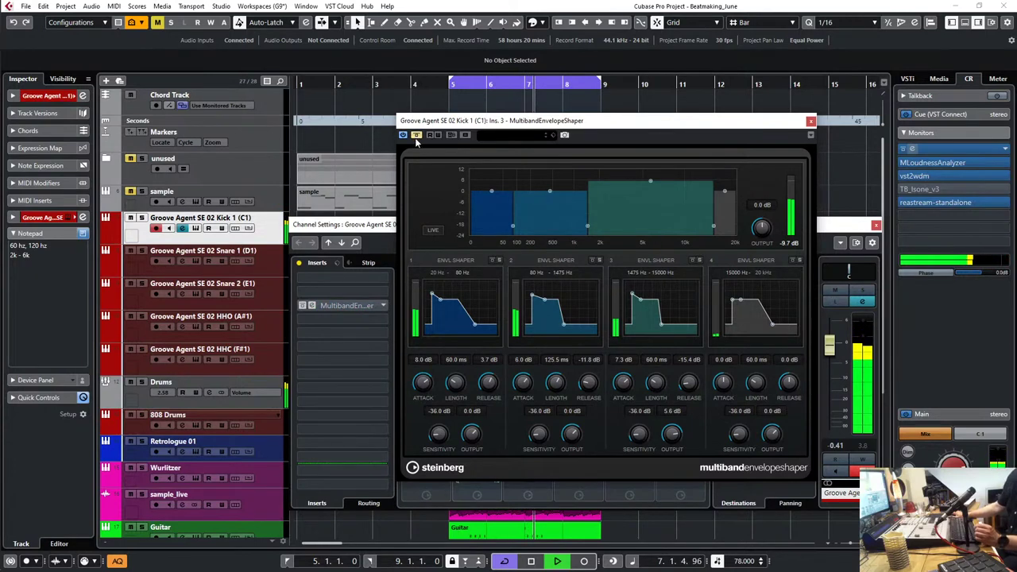
click(416, 137)
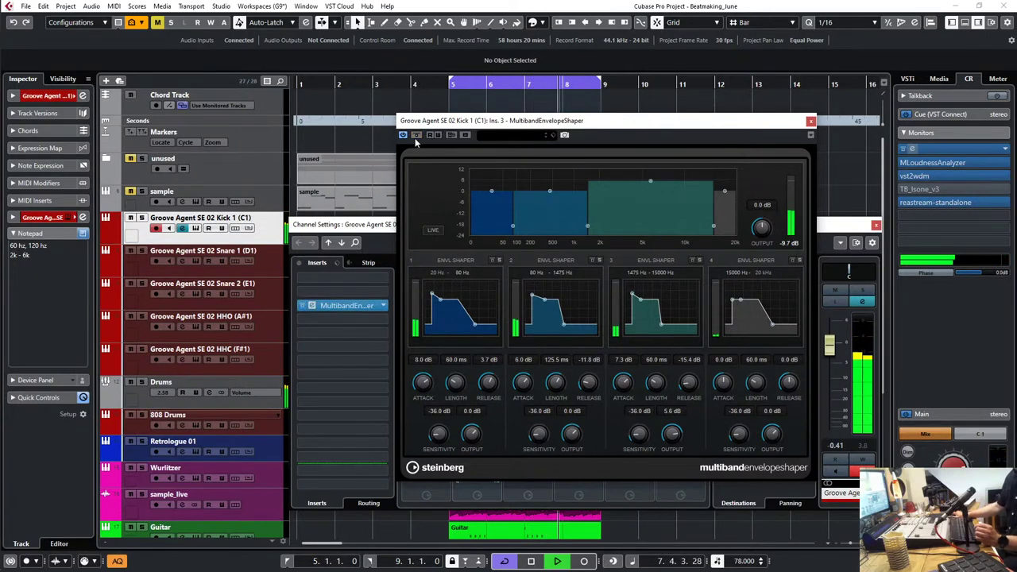
click(811, 123)
click(876, 225)
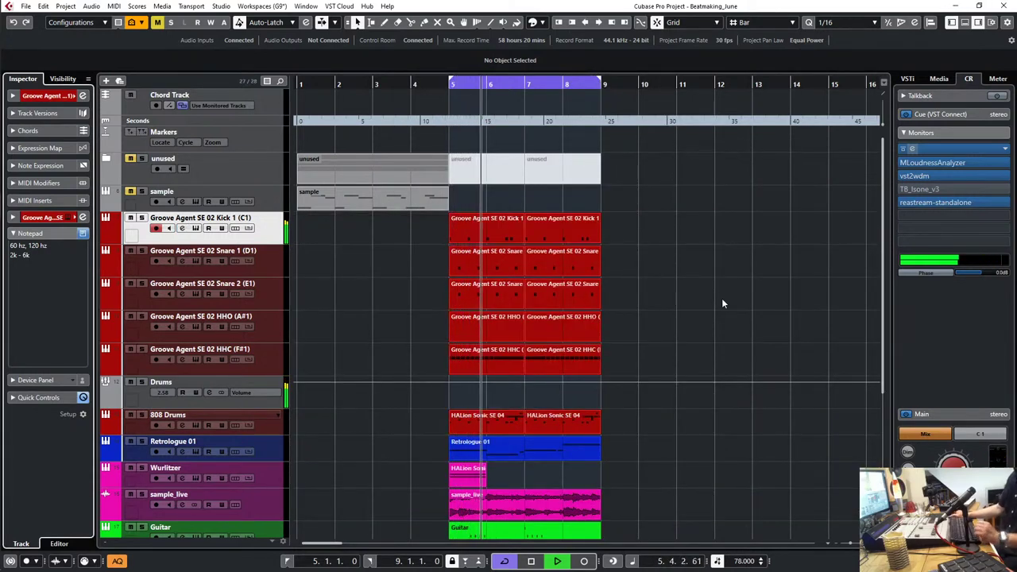
Step: Open the Snare 1 channel's equalizer and apply a 36 dB/Oct low cut to remove its low frequencies
click(267, 272)
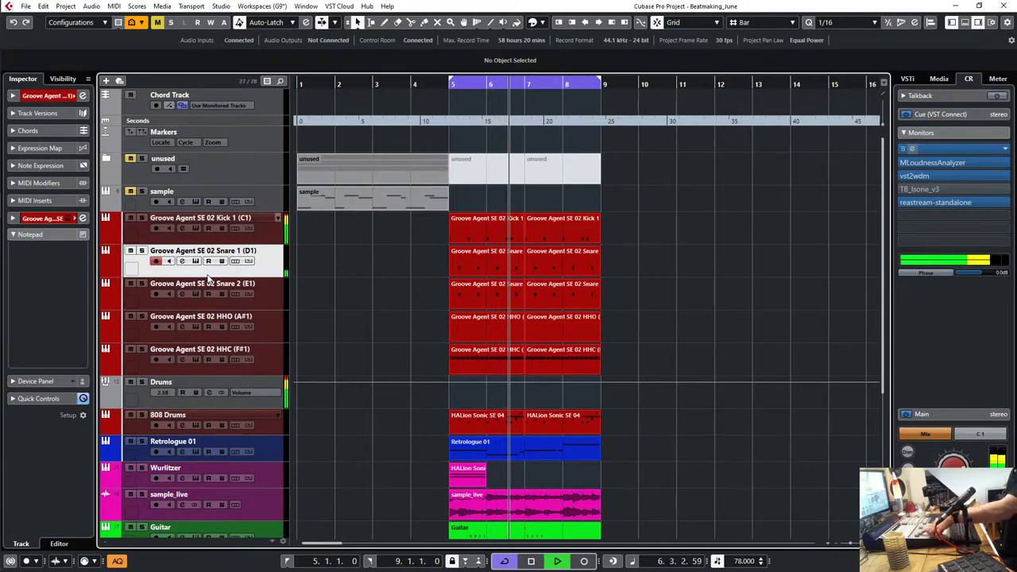
key(Up)
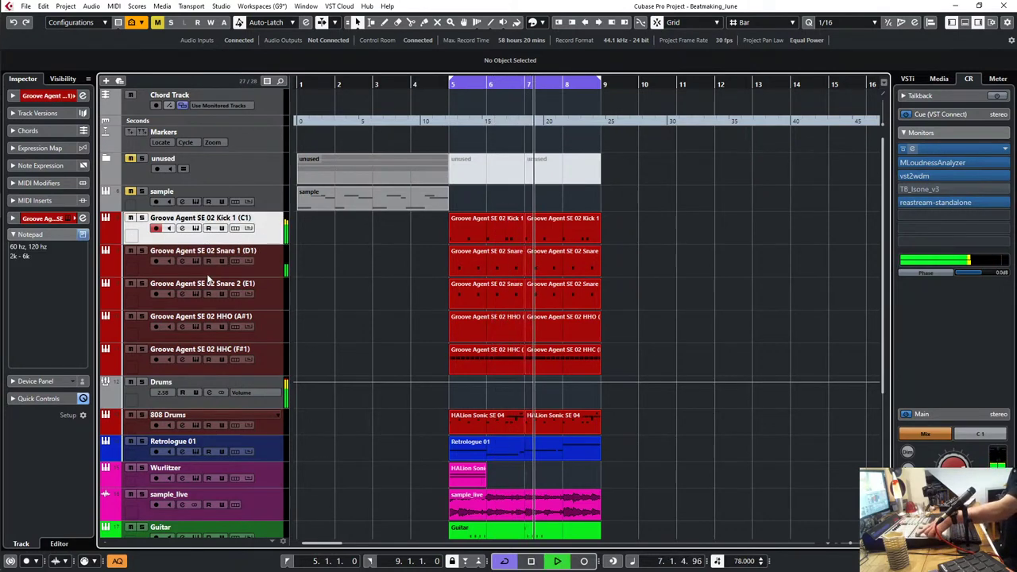
key(Down)
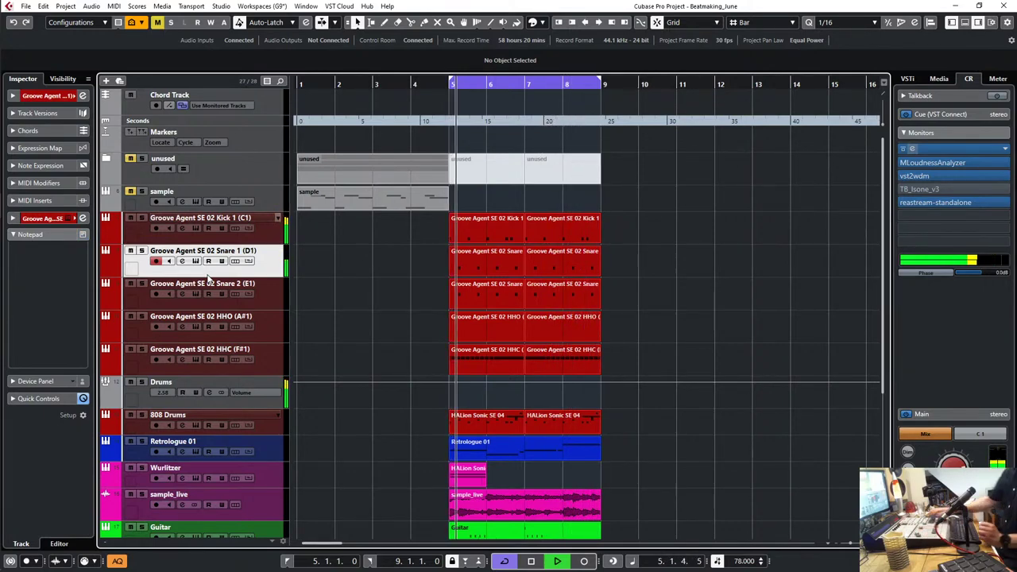
key(e)
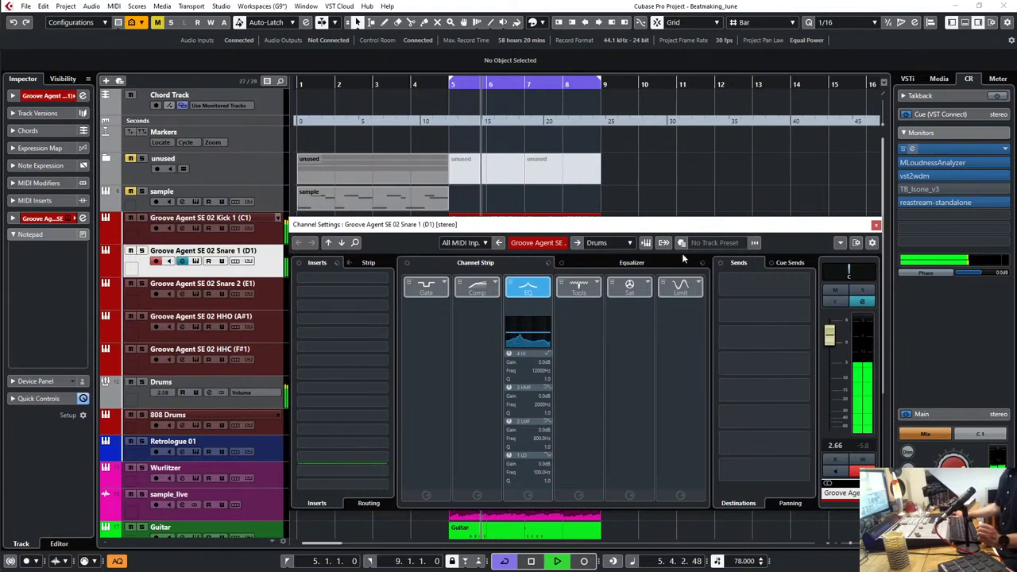
click(536, 326)
click(418, 466)
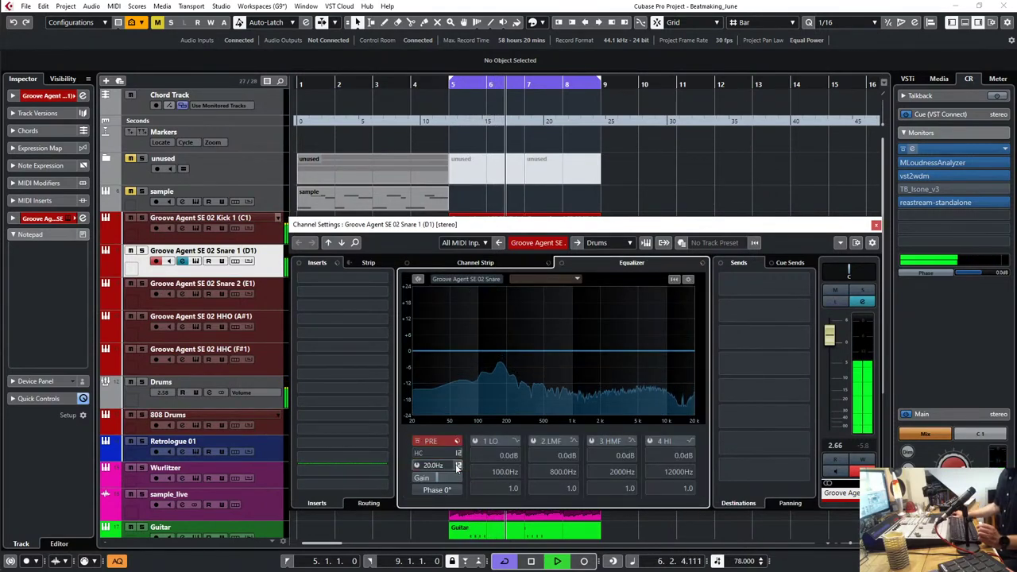
click(459, 467)
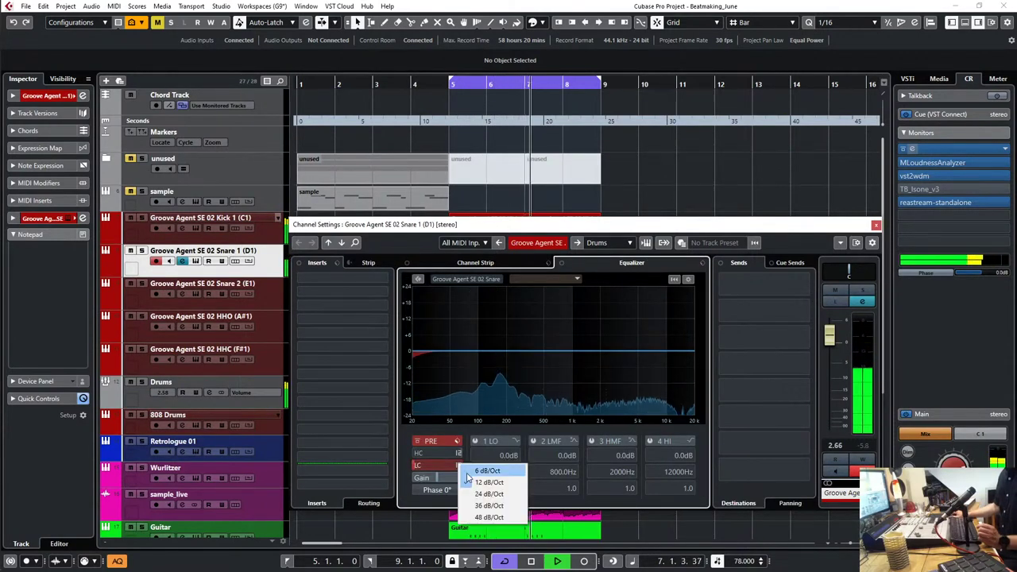
click(484, 507)
drag(433, 467, 439, 396)
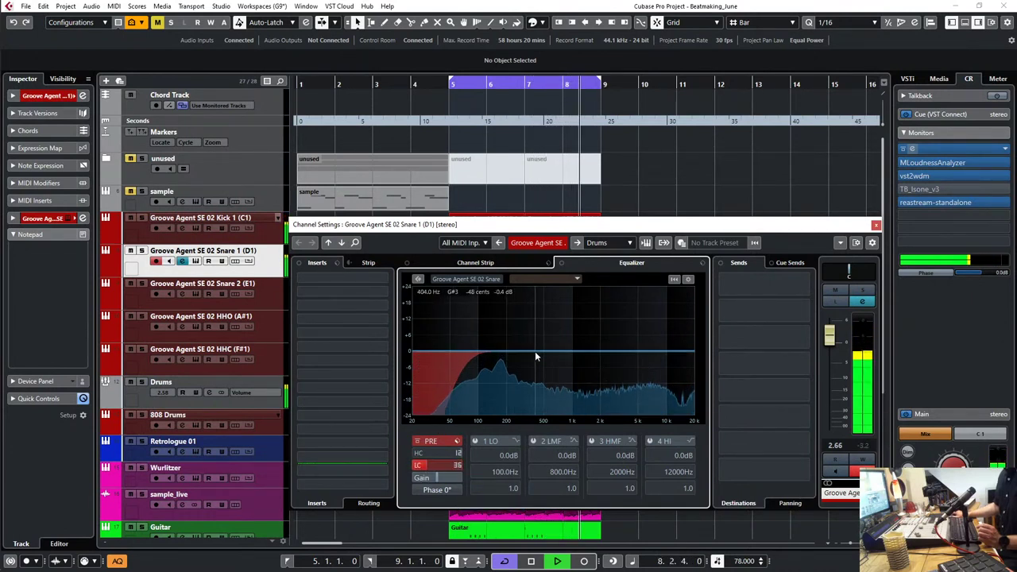
Step: Boost the Snare 1 EQ by 4.5 dB at 234.7 Hz and raise its high band 1.4 dB at 3301 Hz
drag(535, 351, 513, 342)
click(623, 345)
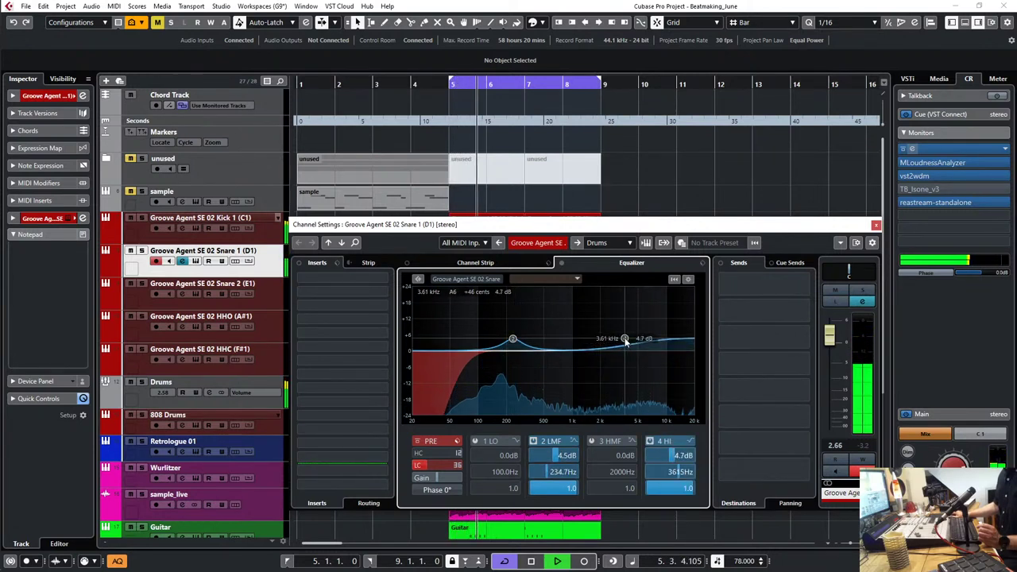
drag(623, 345, 621, 348)
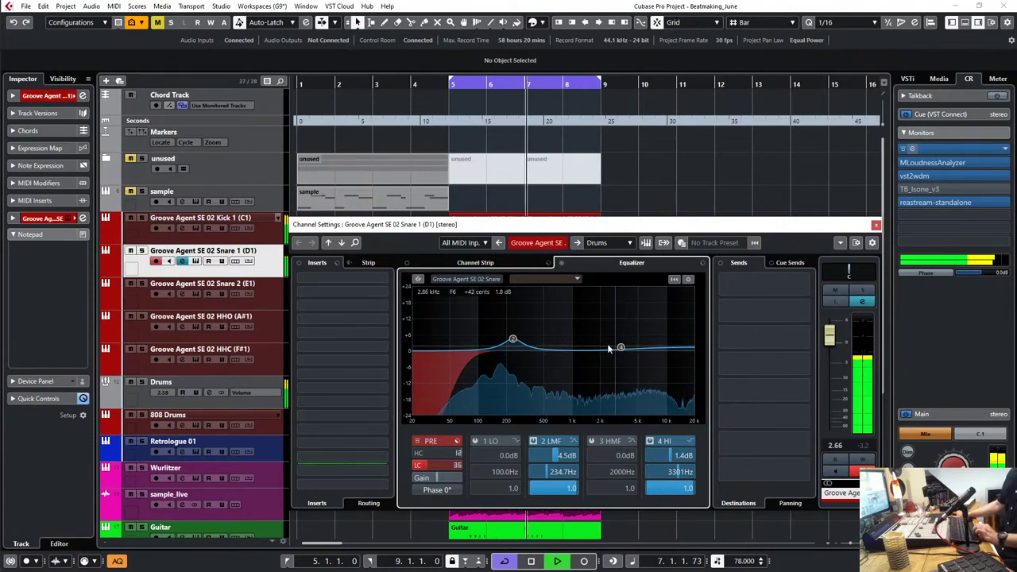
Step: Place the EQ before the compressor in the Snare 1 strip, load the Tube Compressor, adjust its input and close the channel settings
click(506, 264)
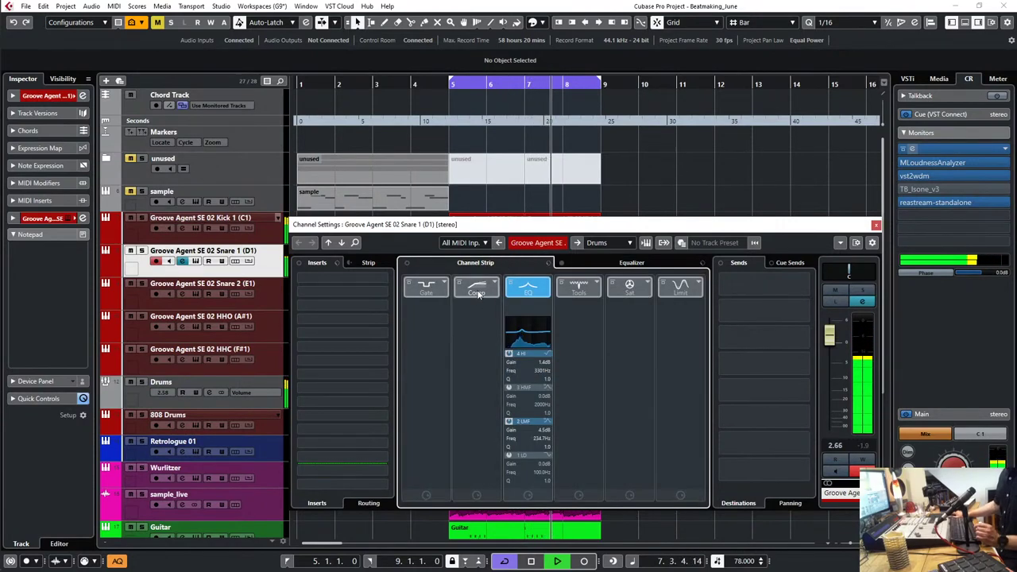
click(521, 291)
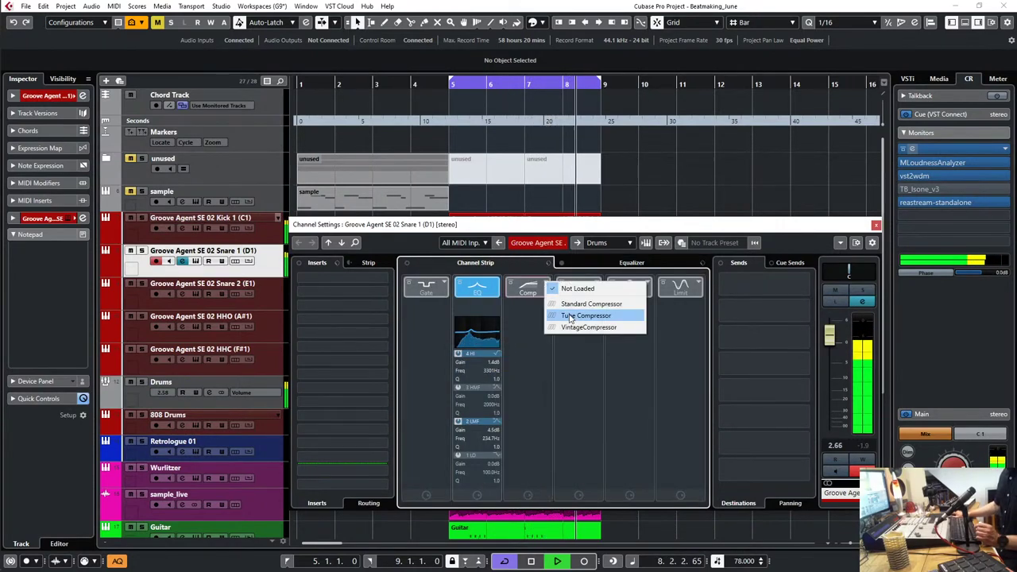
click(549, 316)
click(541, 331)
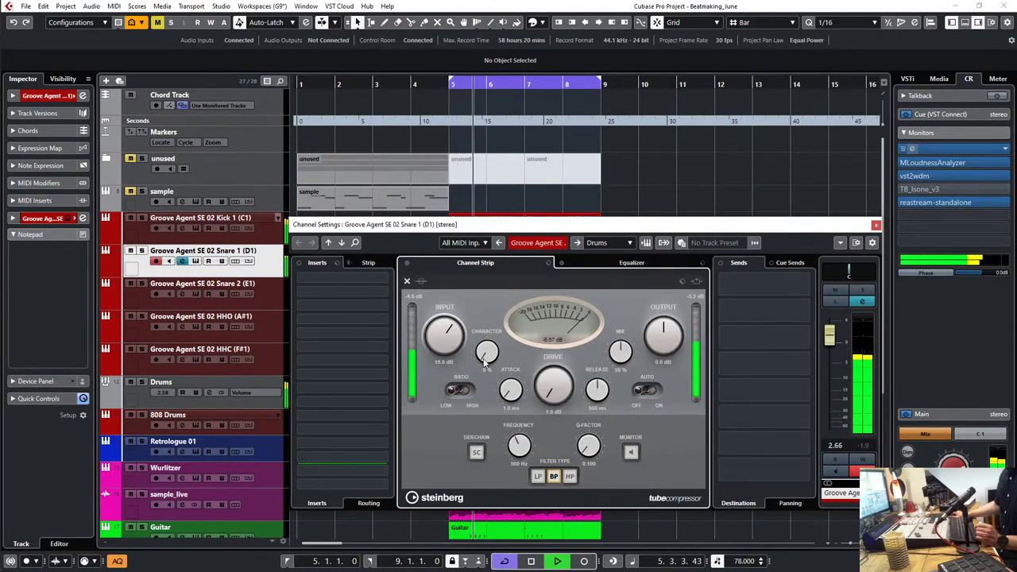
drag(449, 343, 646, 375)
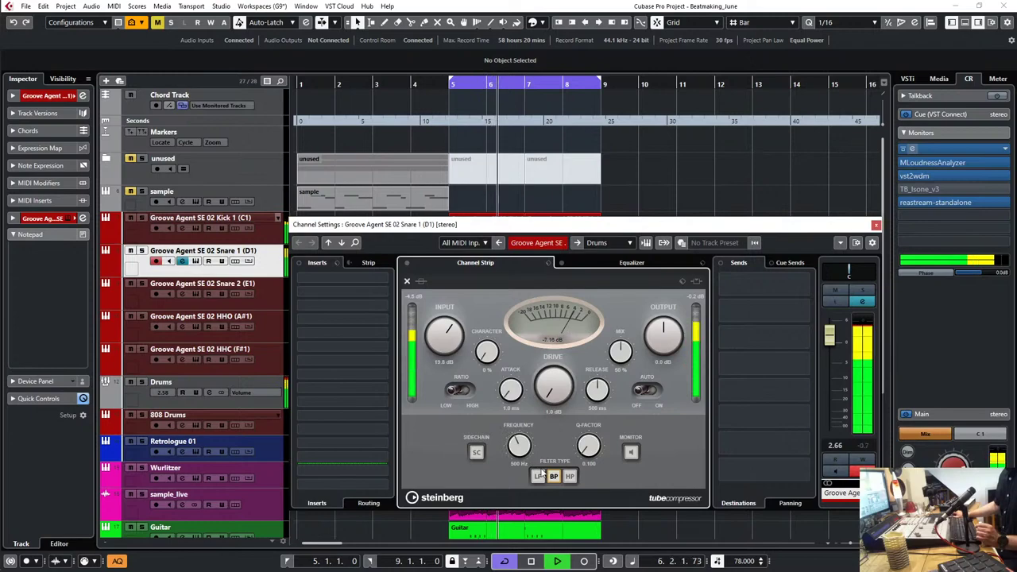
key(e)
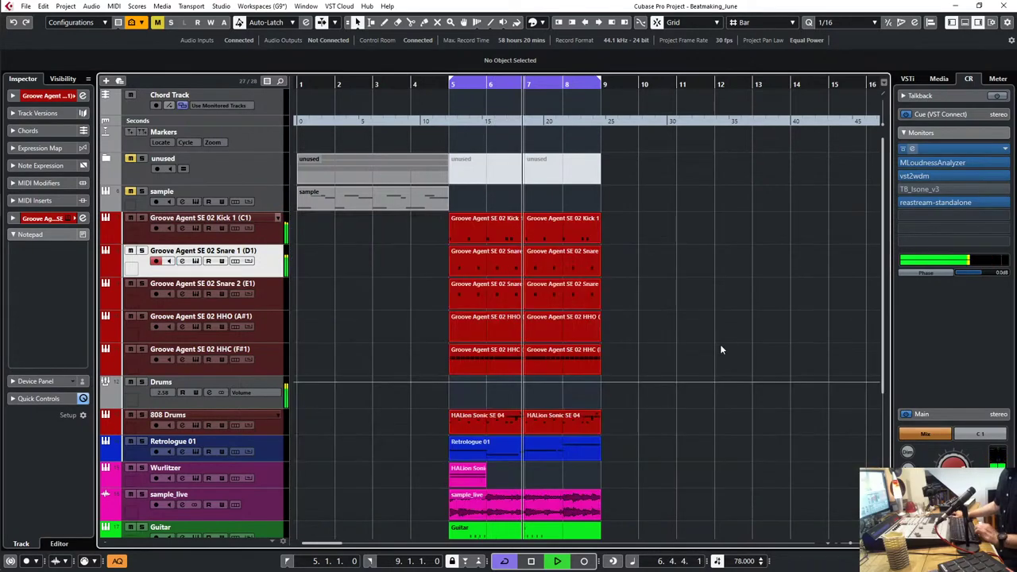
Step: Open both Snare 1 MIDI parts together in the List Editor and widen the event list to expose the velocity column
double_click(563, 264)
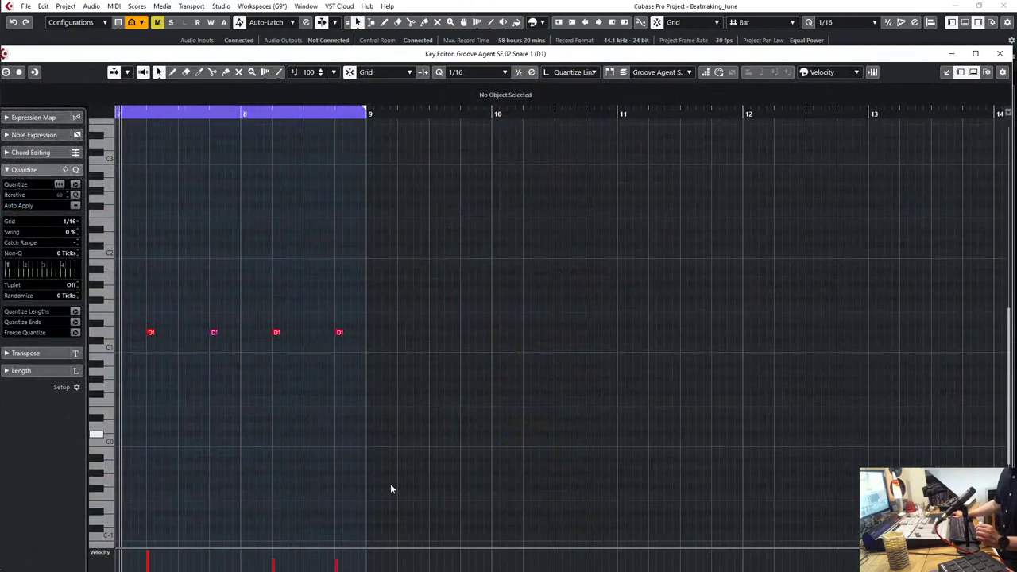
key(Return)
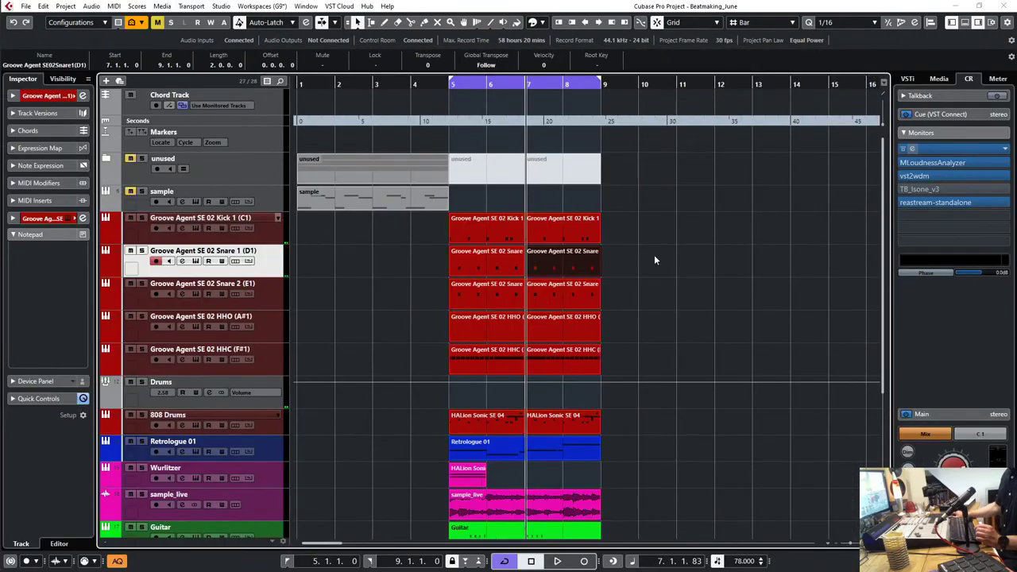
drag(655, 254, 440, 272)
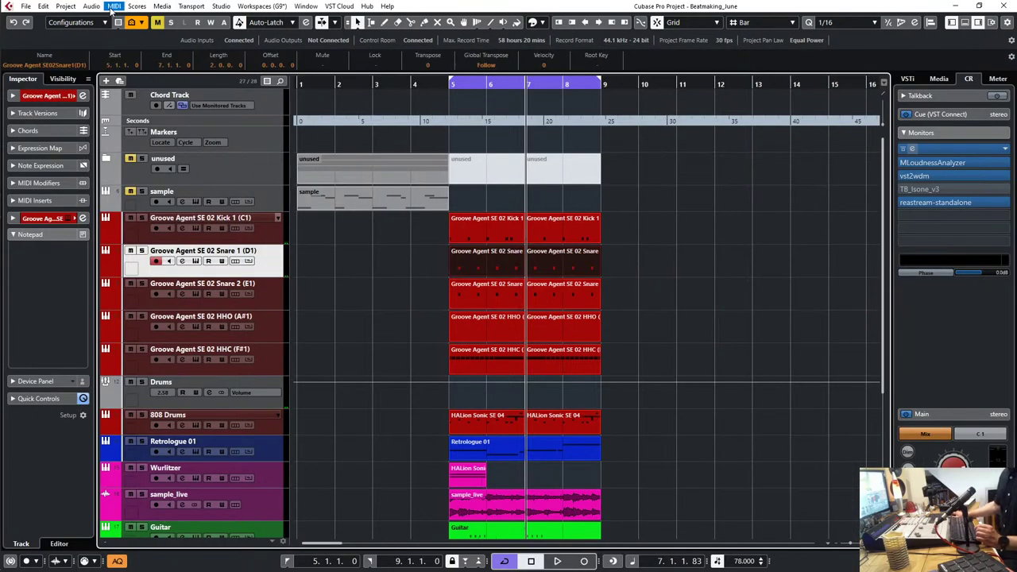
click(113, 6)
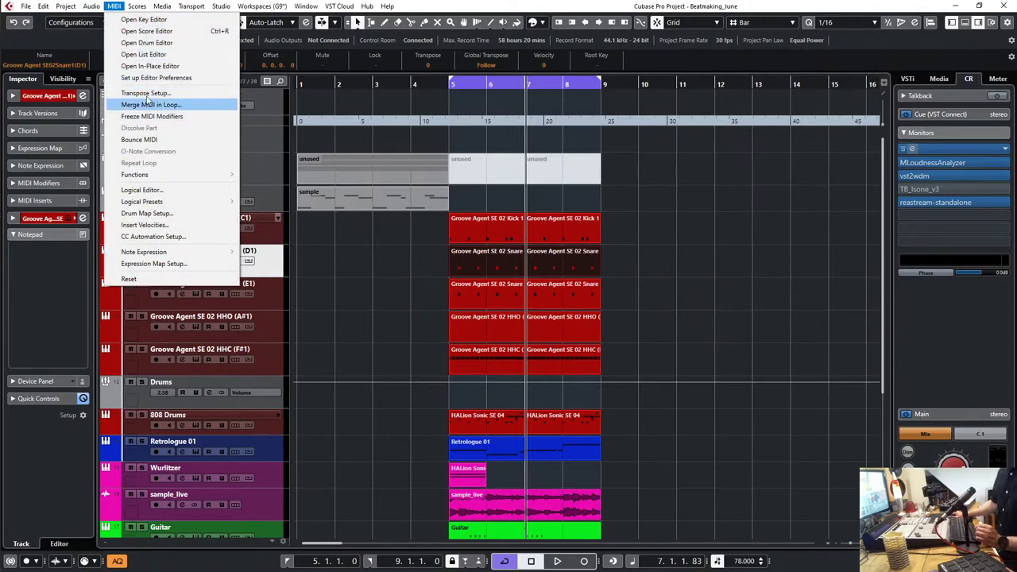
click(143, 54)
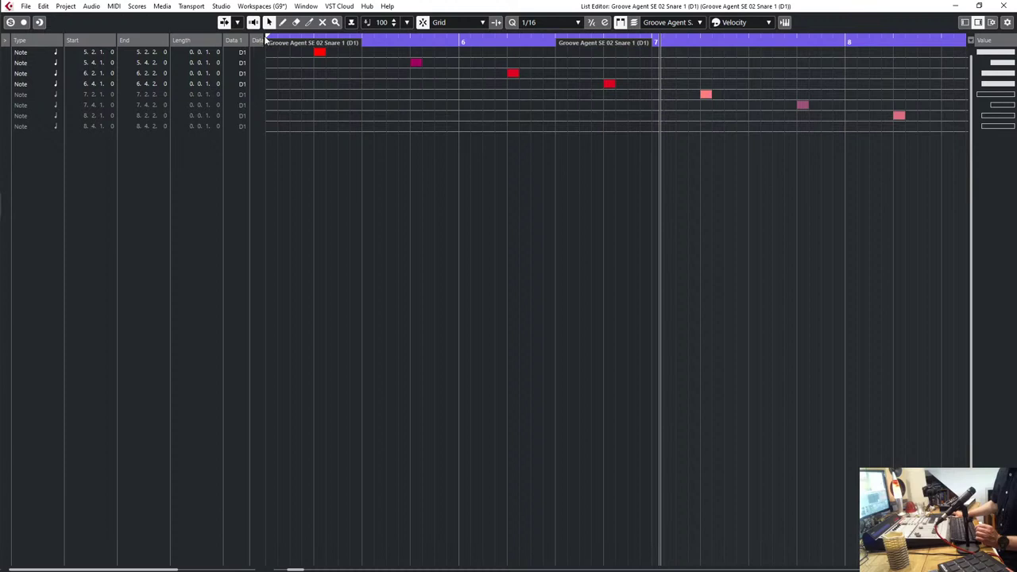
click(268, 38)
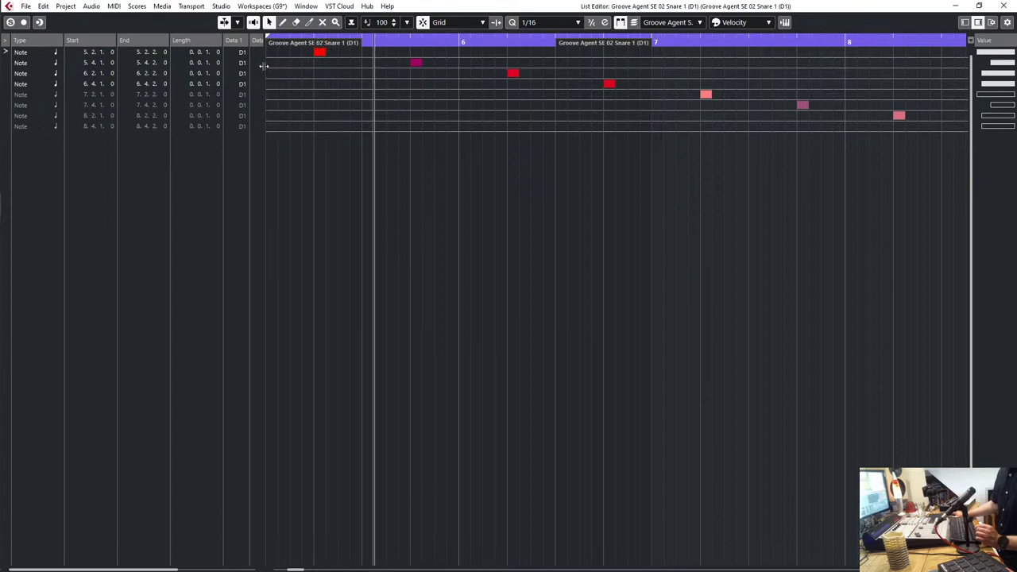
drag(266, 66, 493, 76)
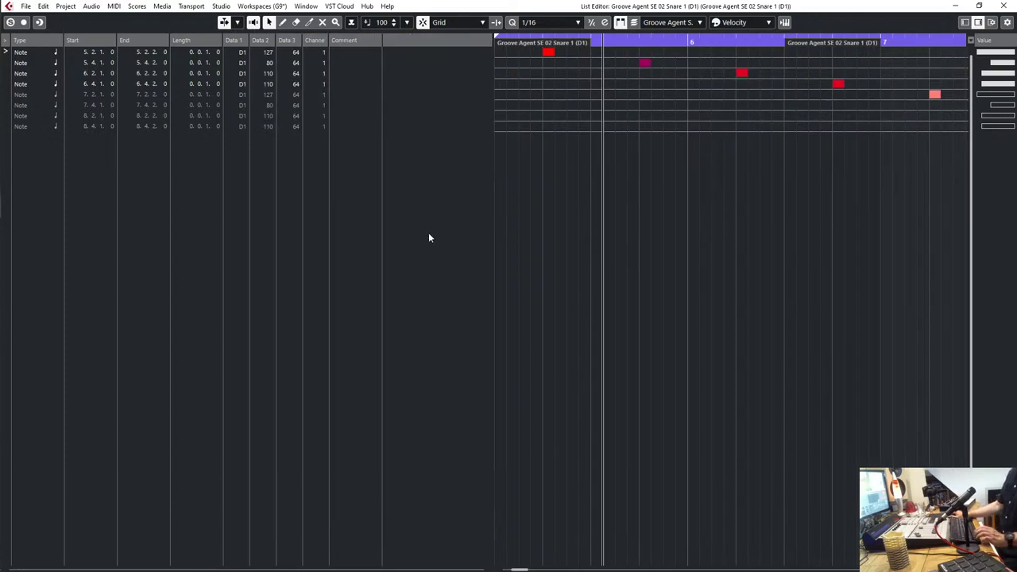
Step: Try to set the velocity of all Snare 1 notes to 127 at once
key(ctrl+a)
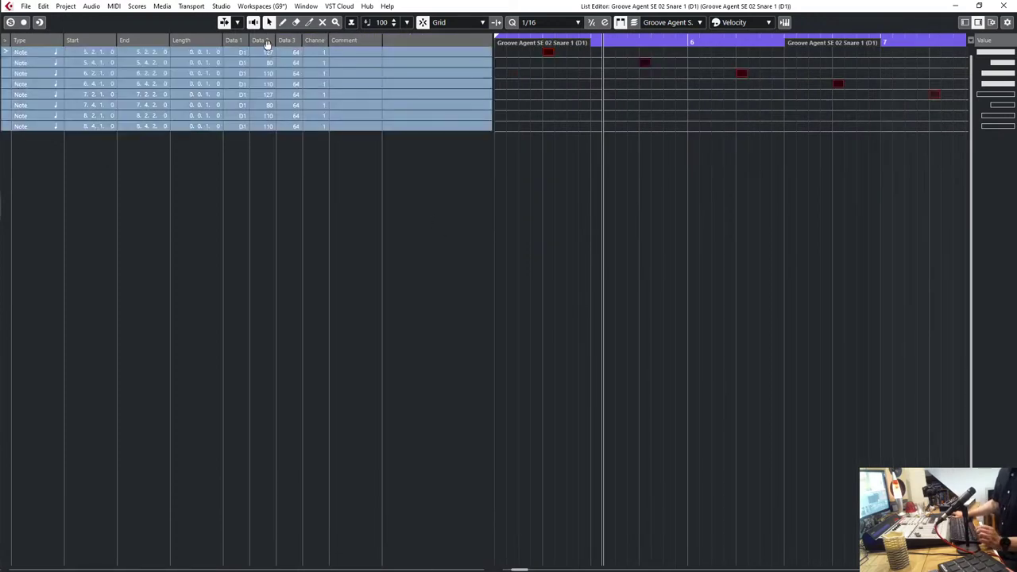
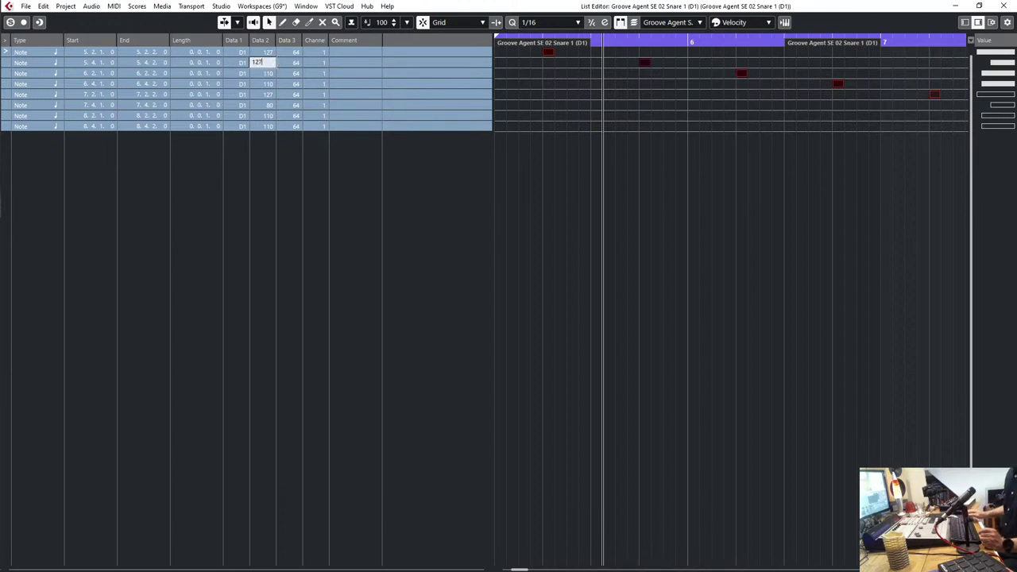
click(225, 169)
double_click(269, 63)
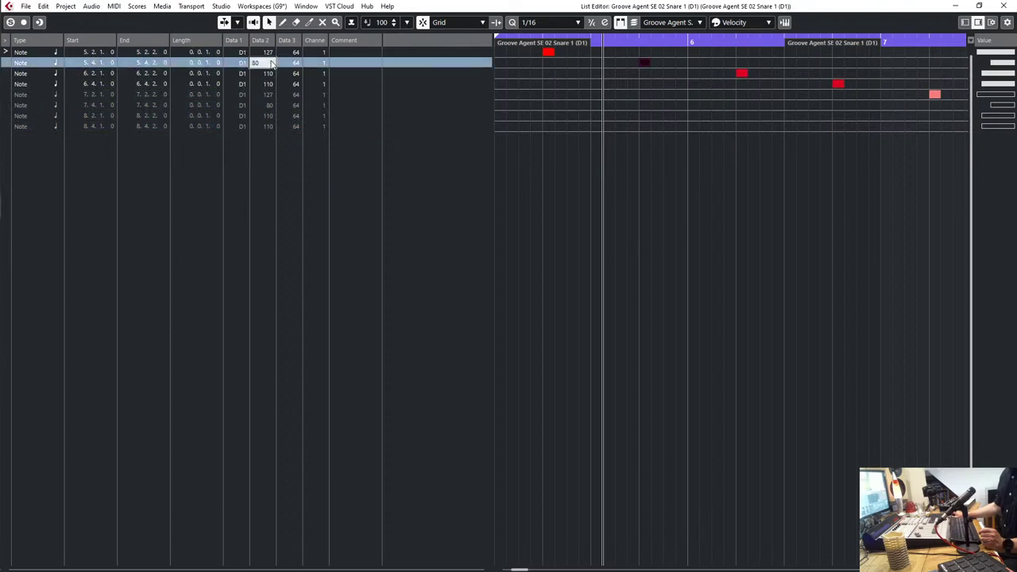
Step: Raise the velocities of the second and third Snare 1 notes to 122 and 126
click(277, 104)
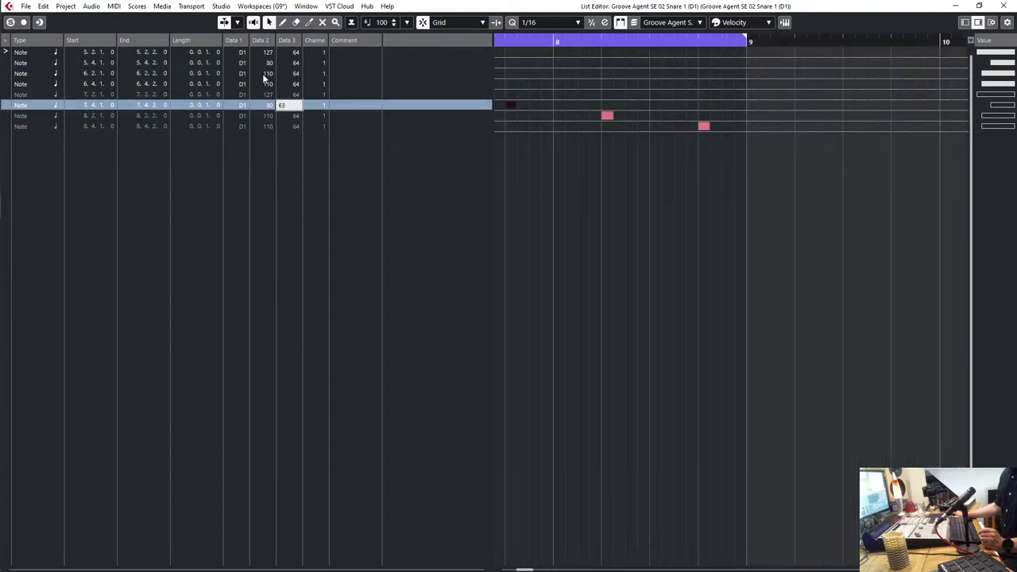
click(270, 65)
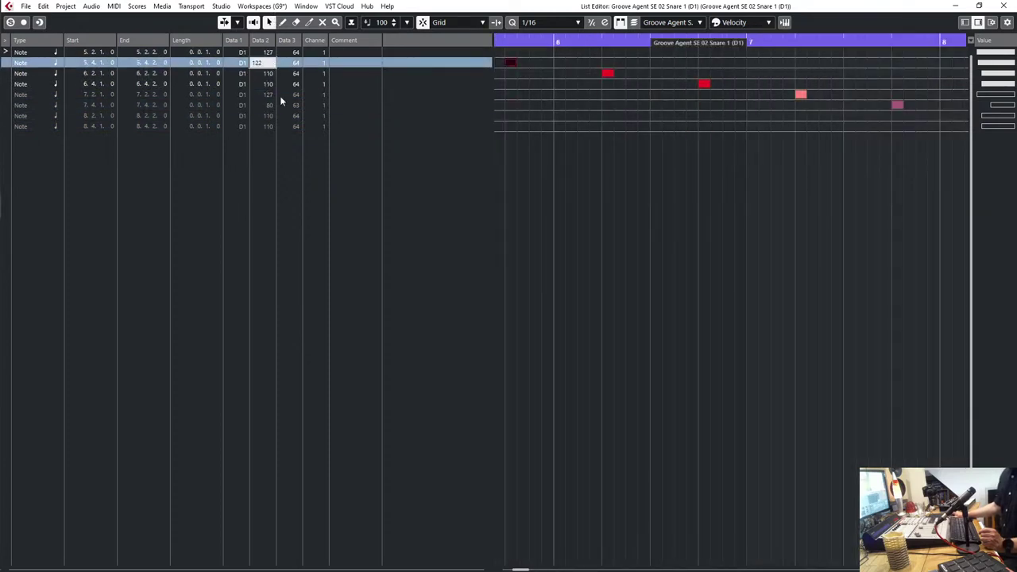
click(266, 74)
scroll(267, 73, up, 16)
click(269, 53)
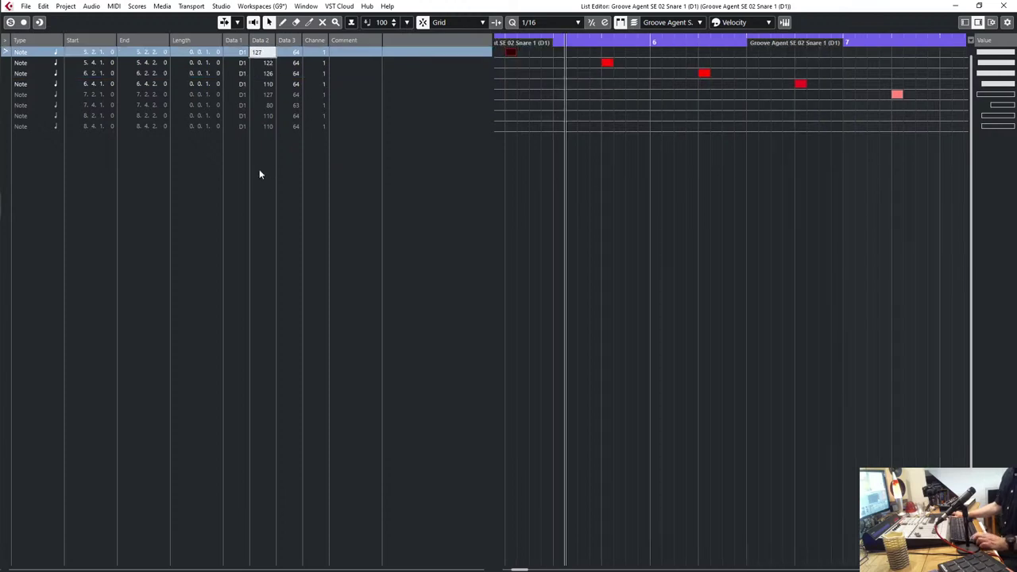
Step: Set the second Snare 1 note's velocity to 126 and the other softer notes' velocities to 127, and close the List Editor
key(ctrl+a)
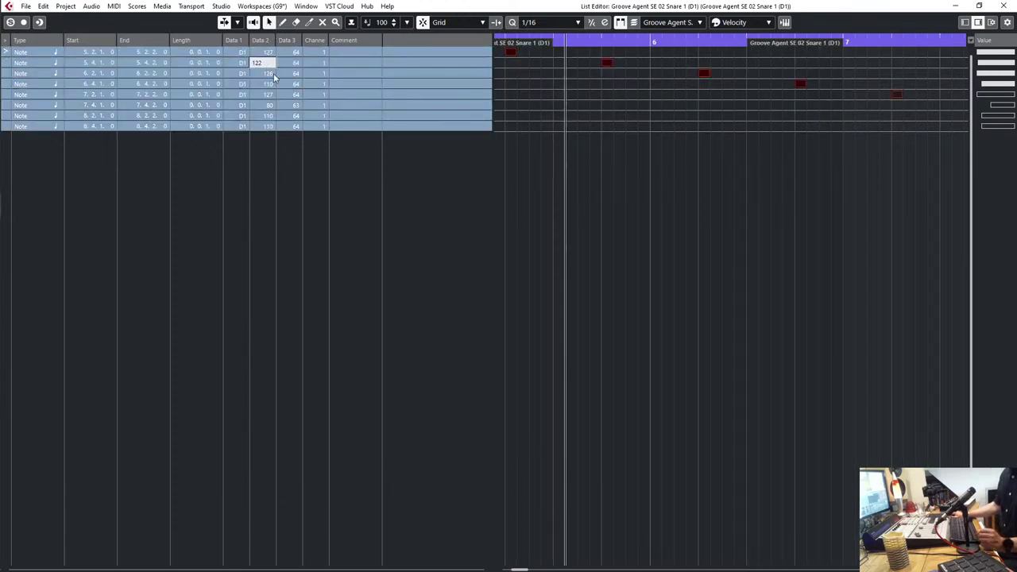
click(296, 189)
drag(271, 63, 280, 5)
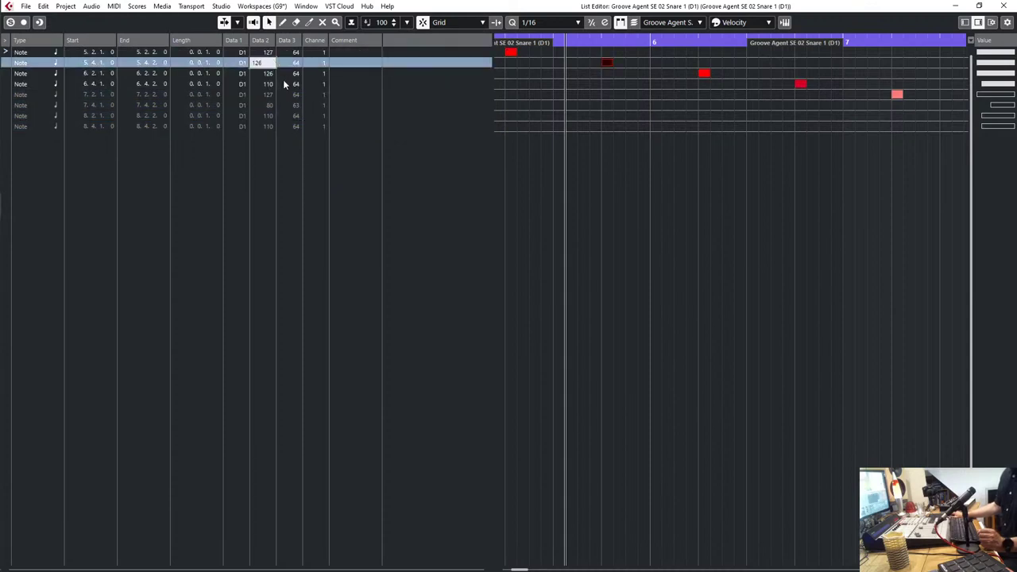
drag(274, 75, 268, 26)
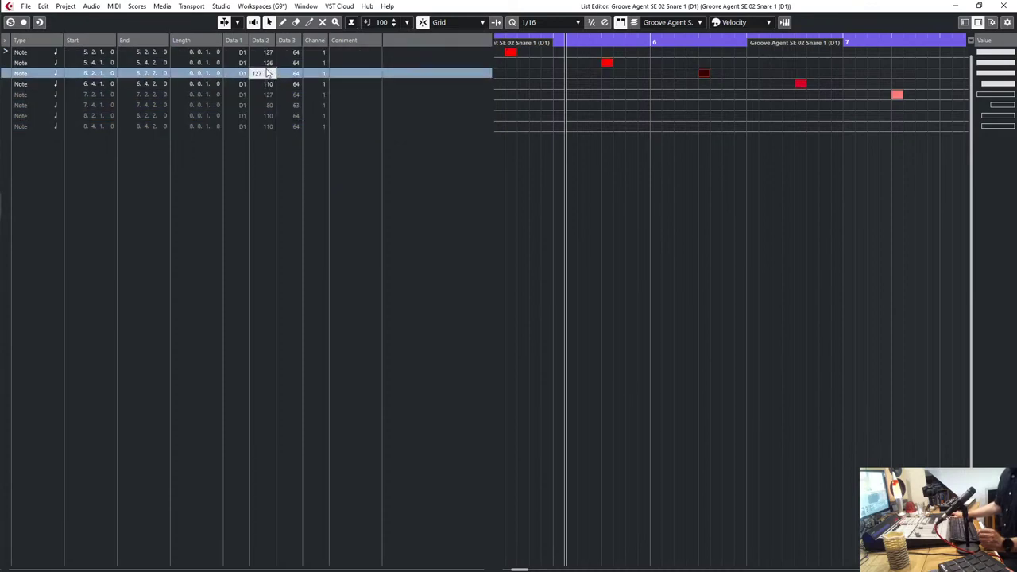
drag(271, 85, 275, 43)
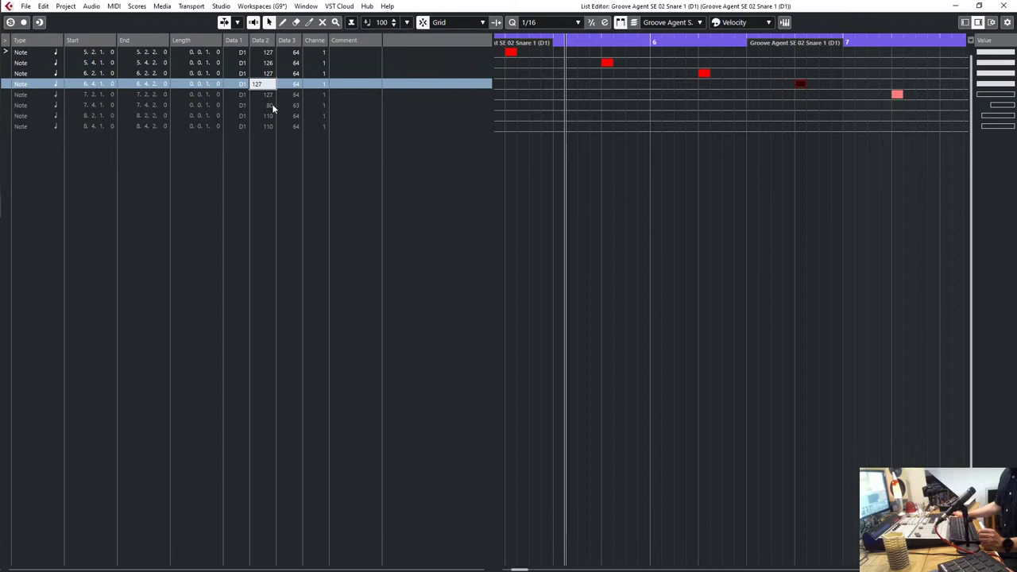
drag(273, 106, 269, 23)
drag(272, 119, 271, 37)
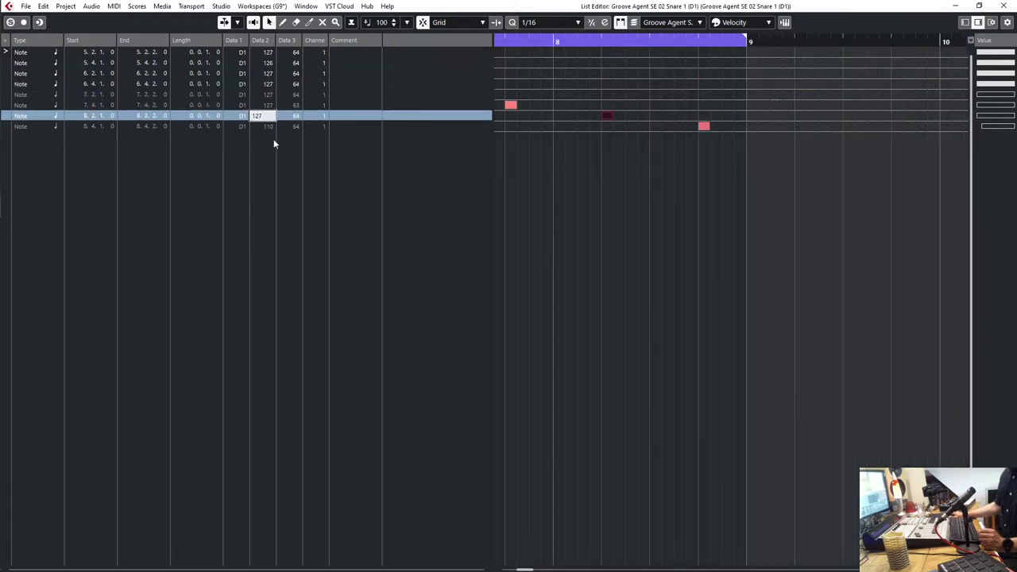
drag(272, 126, 274, 46)
key(Escape)
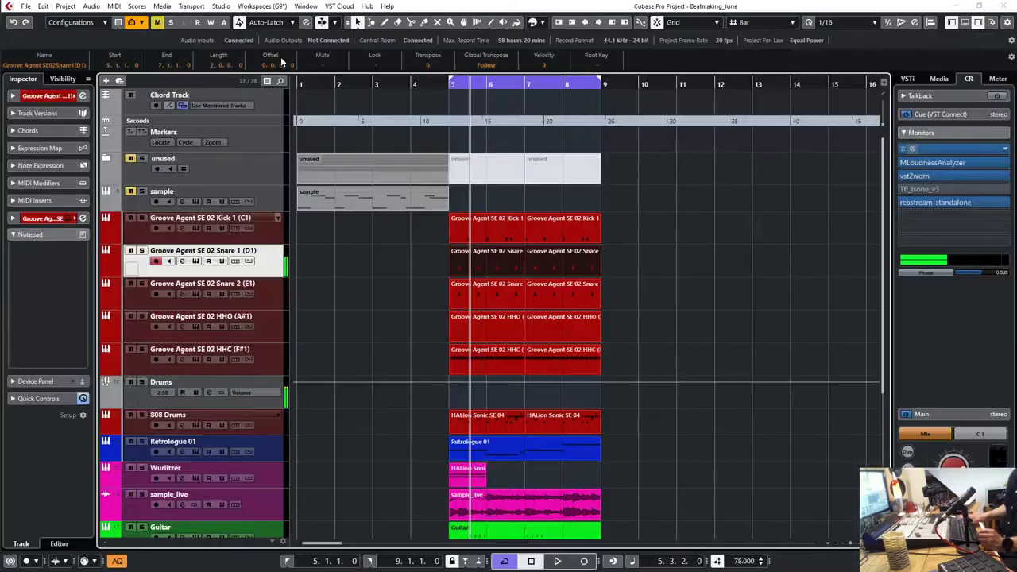
Step: Start playback and insert the RoomWorks reverb in the third insert slot of the Snare 1 channel
key(space)
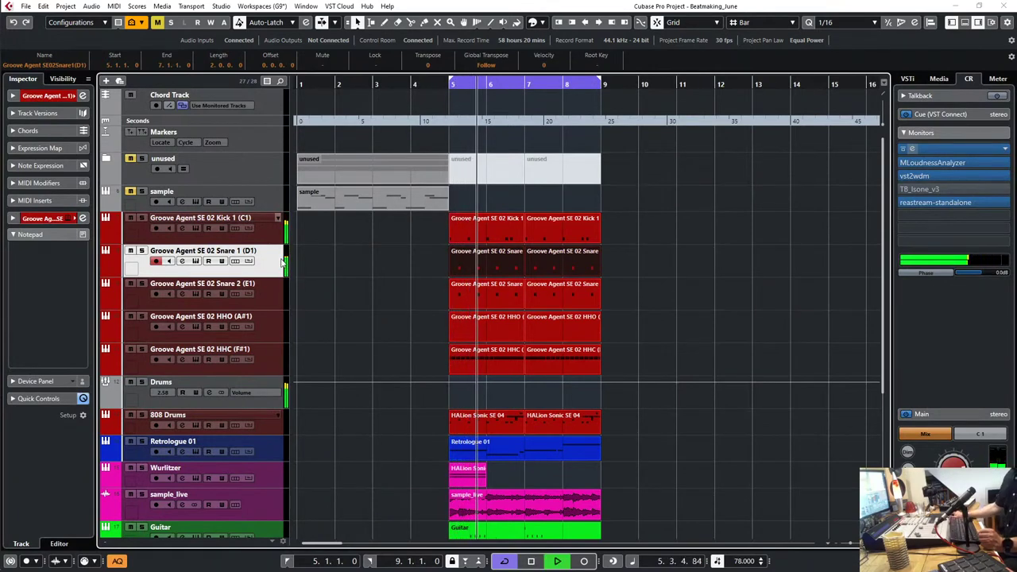
key(e)
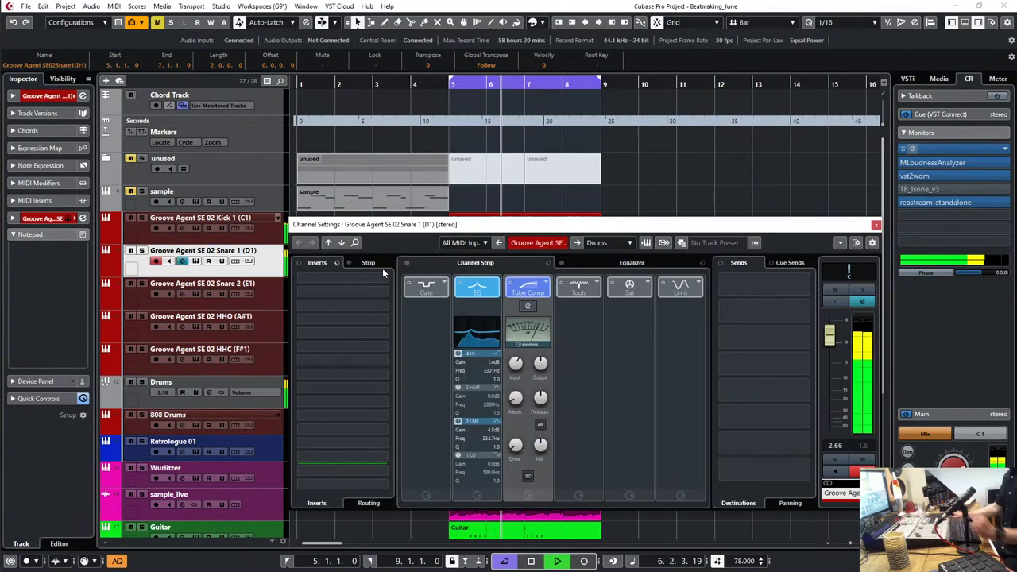
click(381, 306)
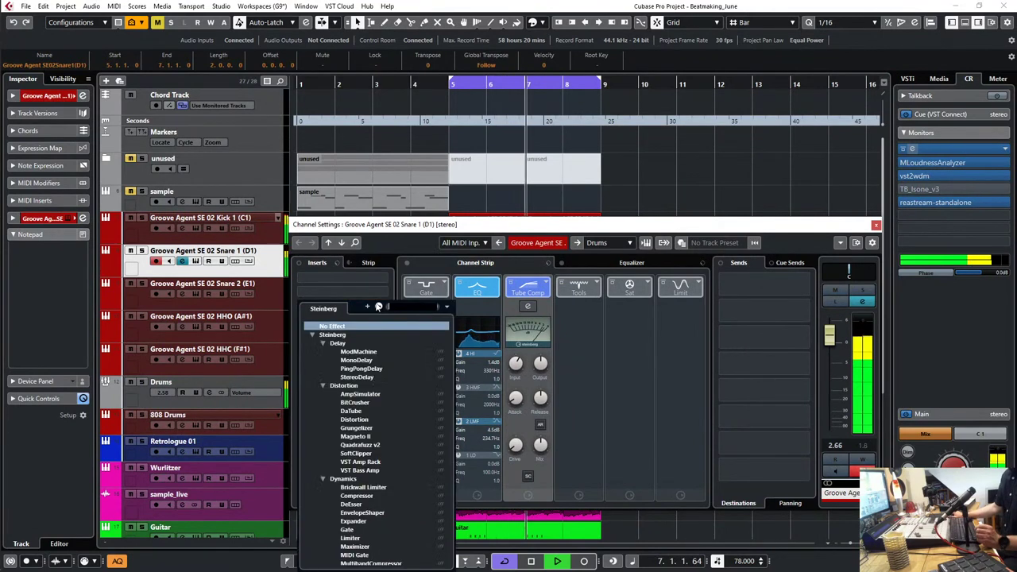
text(room)
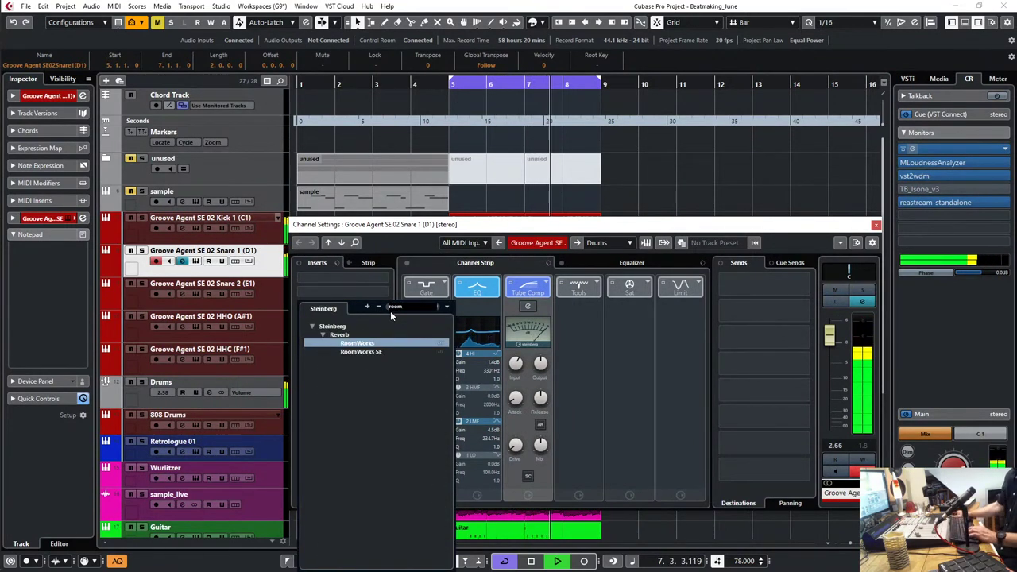
click(382, 345)
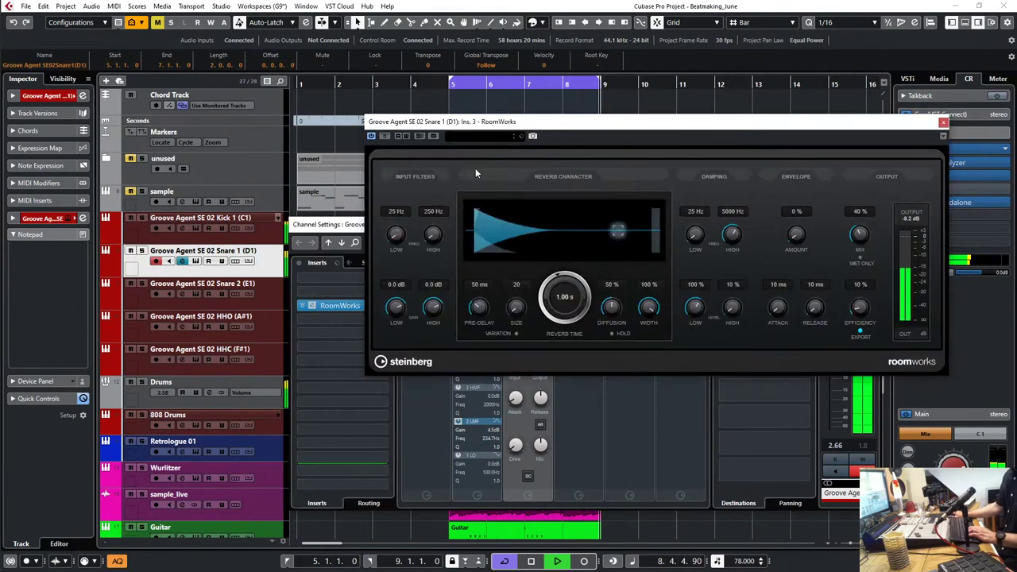
Step: Audition the Drums Medium Snare preset in RoomWorks, load Drums Long Snare instead and lower its mix to 18 %
click(479, 137)
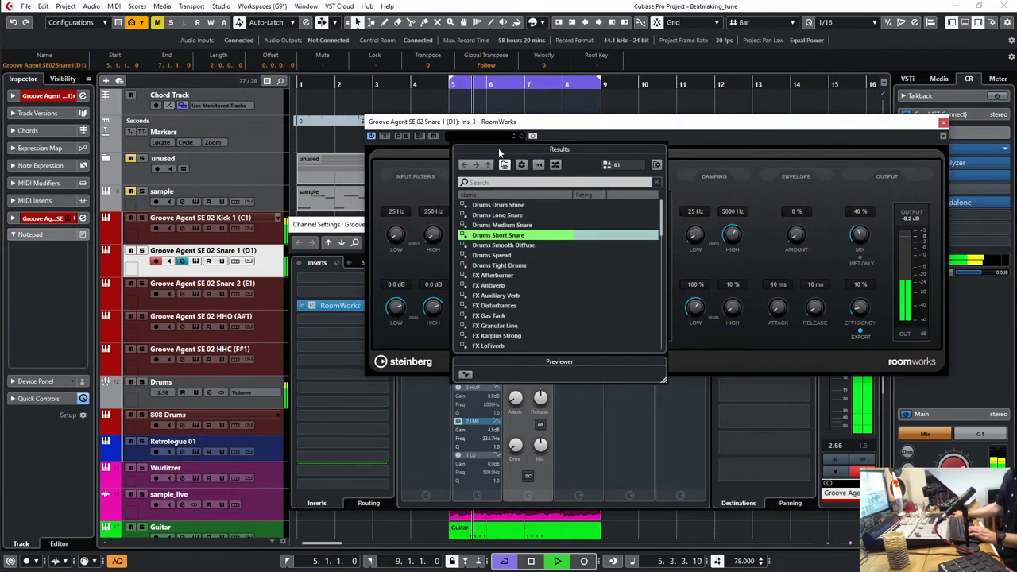
click(521, 230)
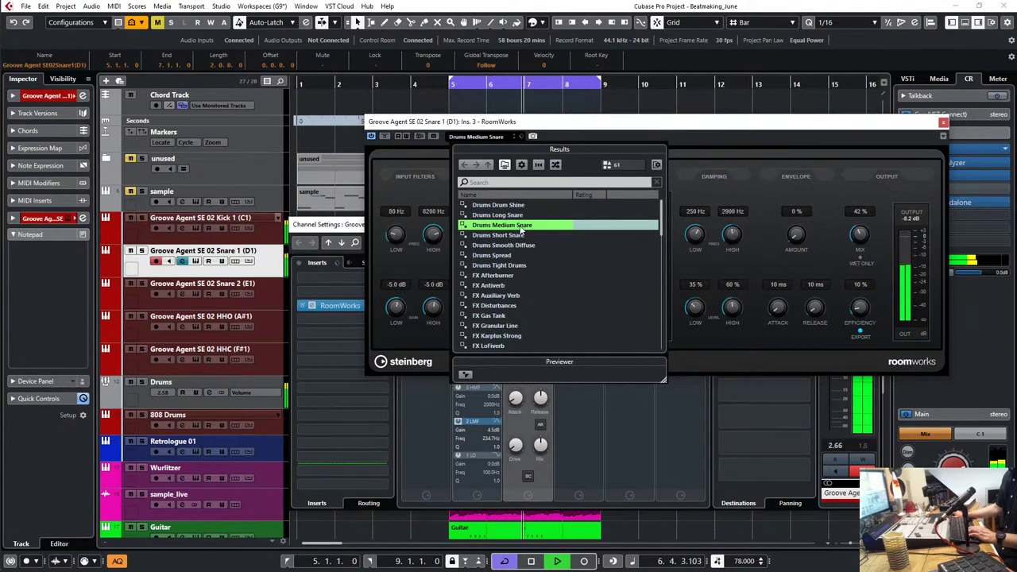
click(519, 216)
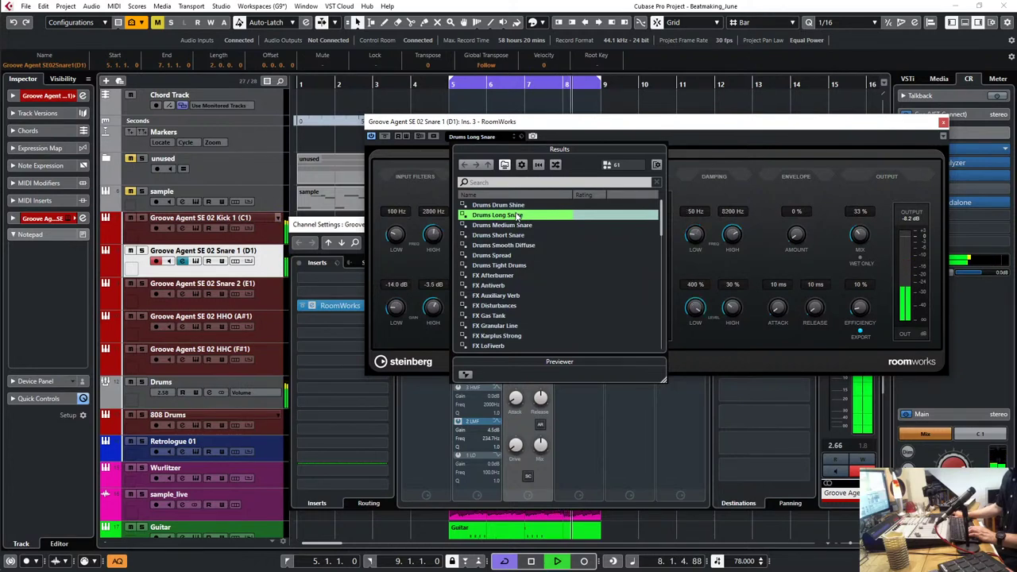
double_click(521, 218)
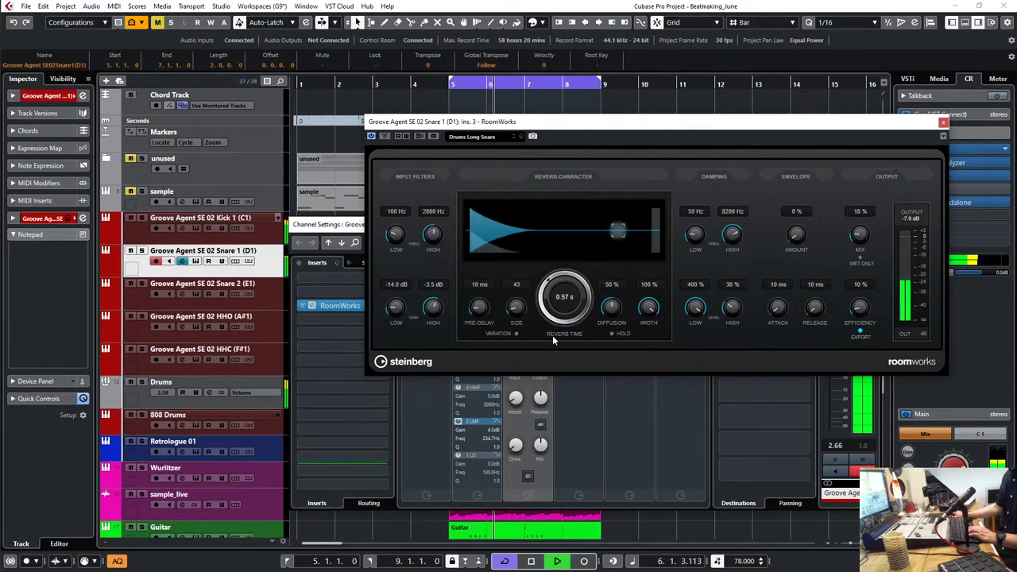
Step: Adjust the RoomWorks reverb time and close the plug-in and the Snare 1 channel settings
drag(553, 337, 632, 286)
click(944, 122)
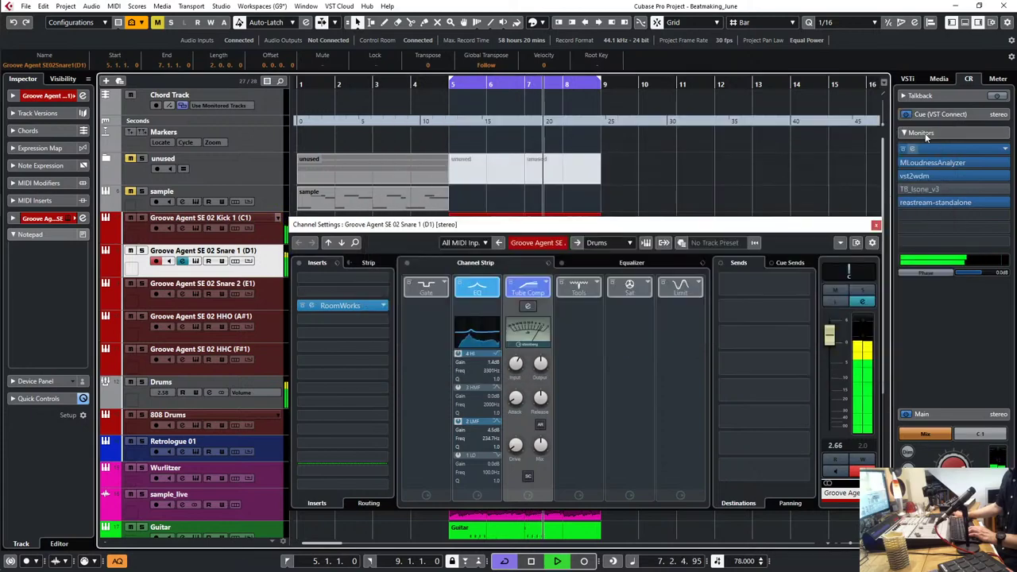
click(877, 223)
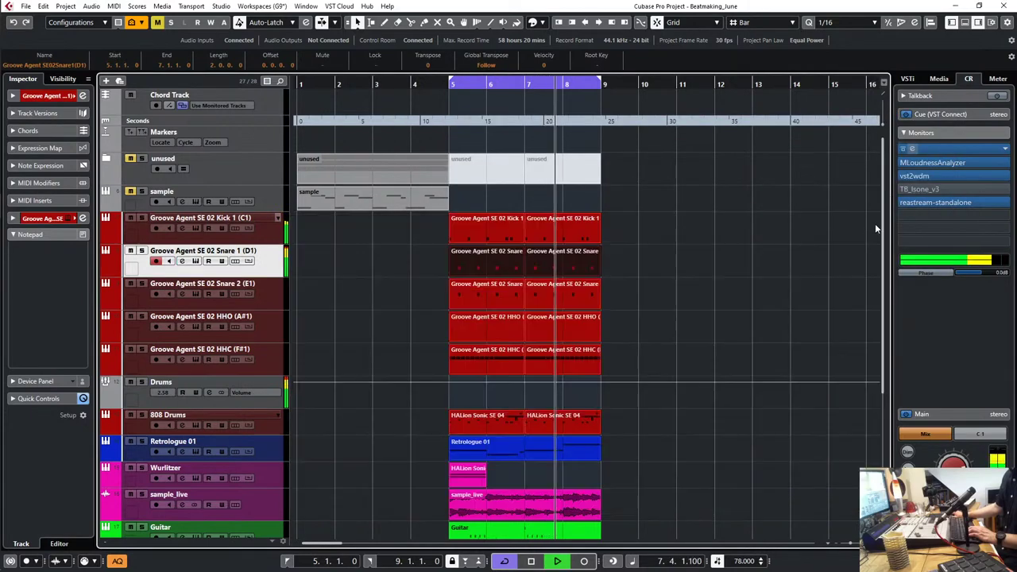
Step: Select the closed hi-hat track Groove Agent SE 02 HHC (F#1) and briefly view the Key Editor
click(261, 332)
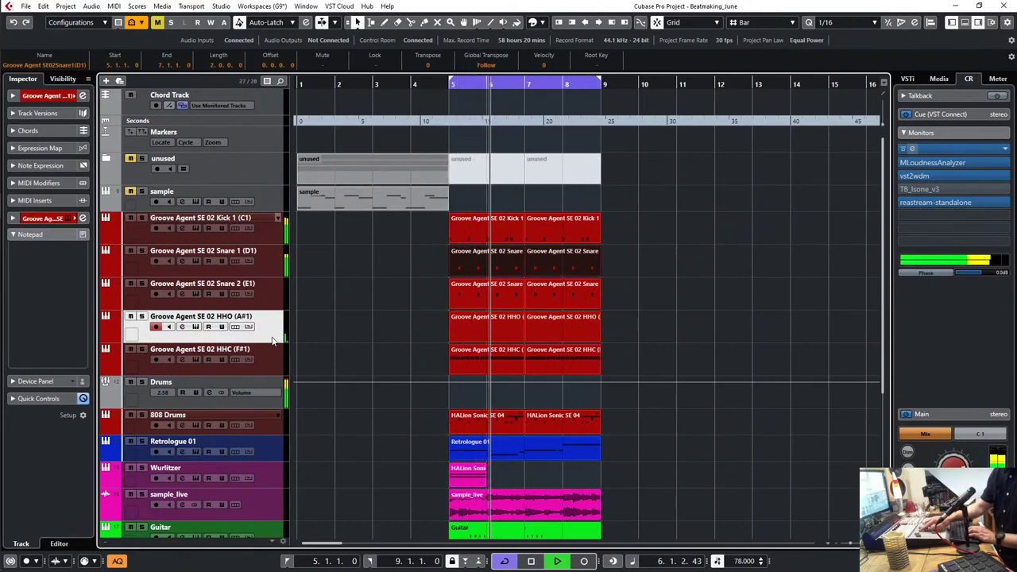
key(Down)
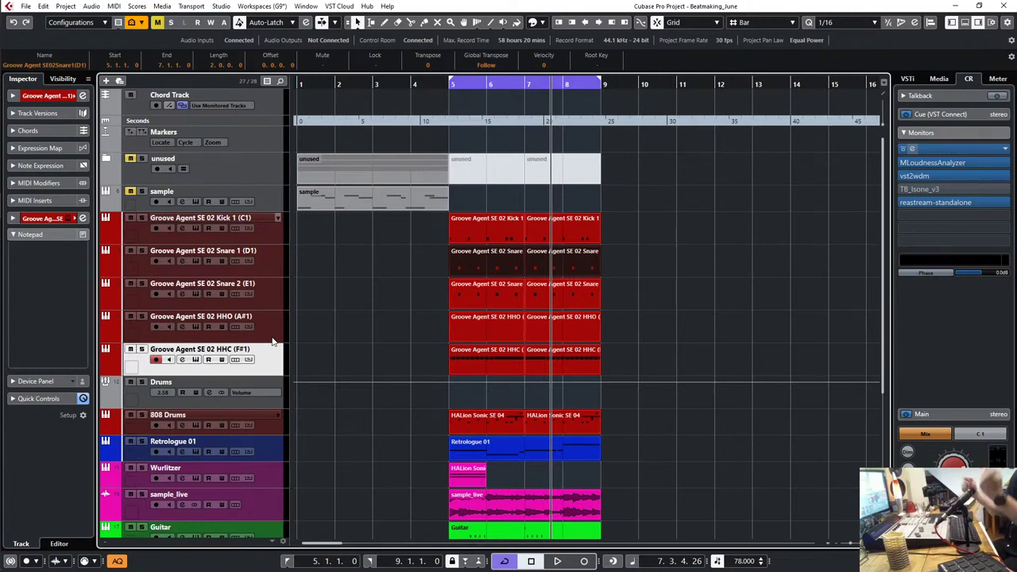
key(ctrl+e)
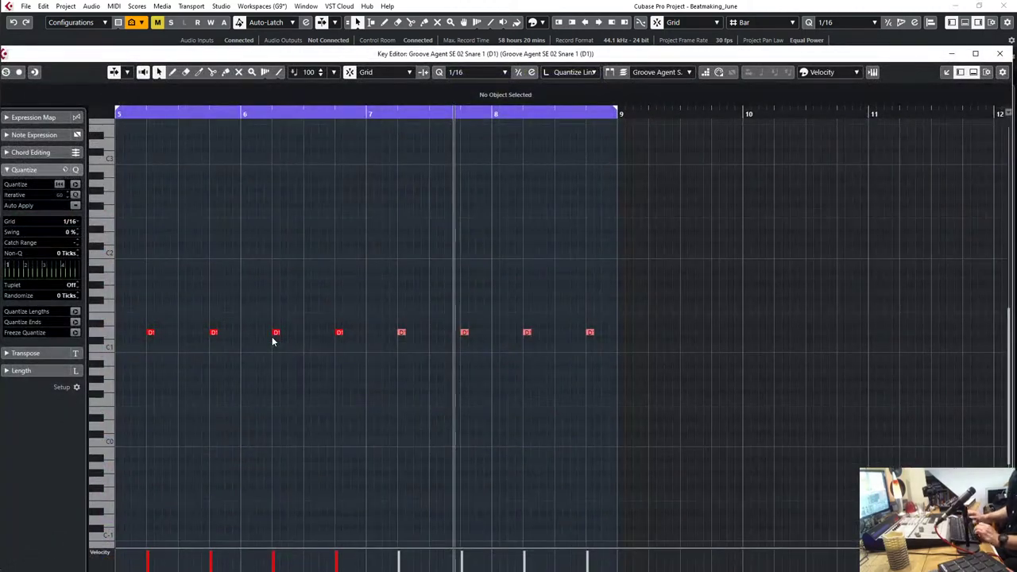
key(ctrl+e)
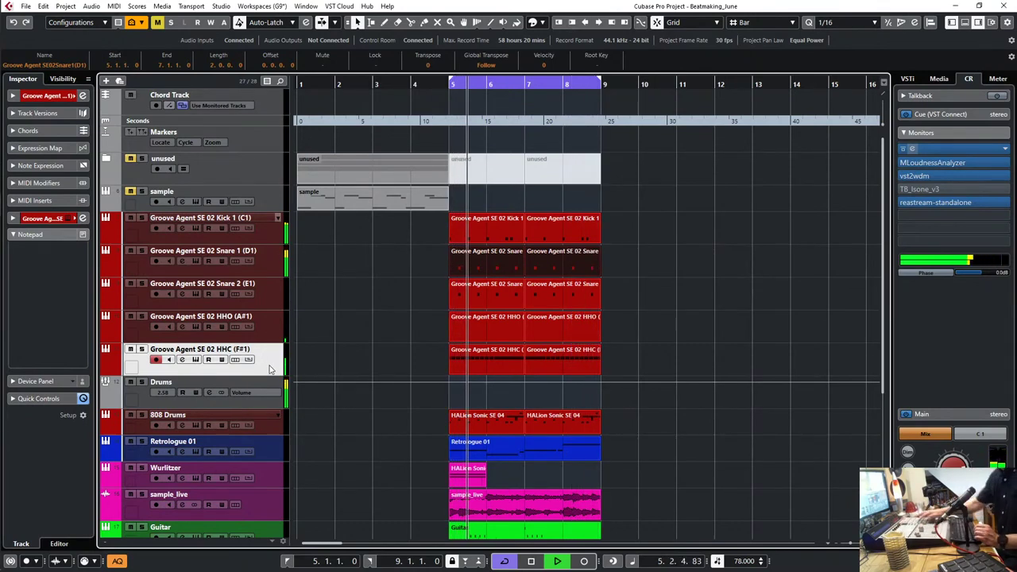
Step: On the HHC (F#1) channel EQ, apply a 36 dB/Oct low cut and a 9.4 dB high-mid boost at about 5992 Hz
key(e)
click(639, 263)
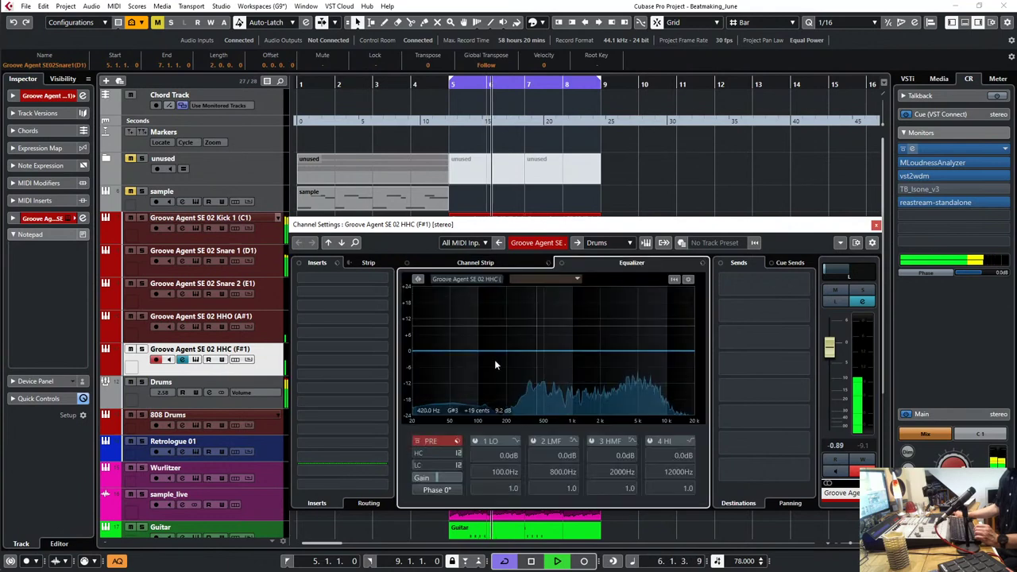
click(458, 465)
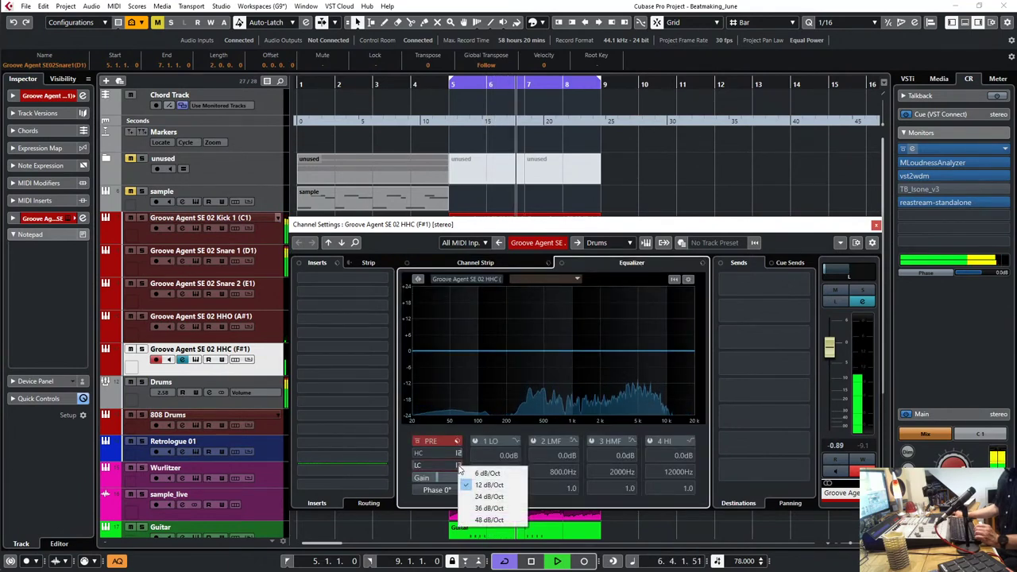
click(481, 517)
drag(440, 466, 457, 362)
drag(621, 356, 645, 326)
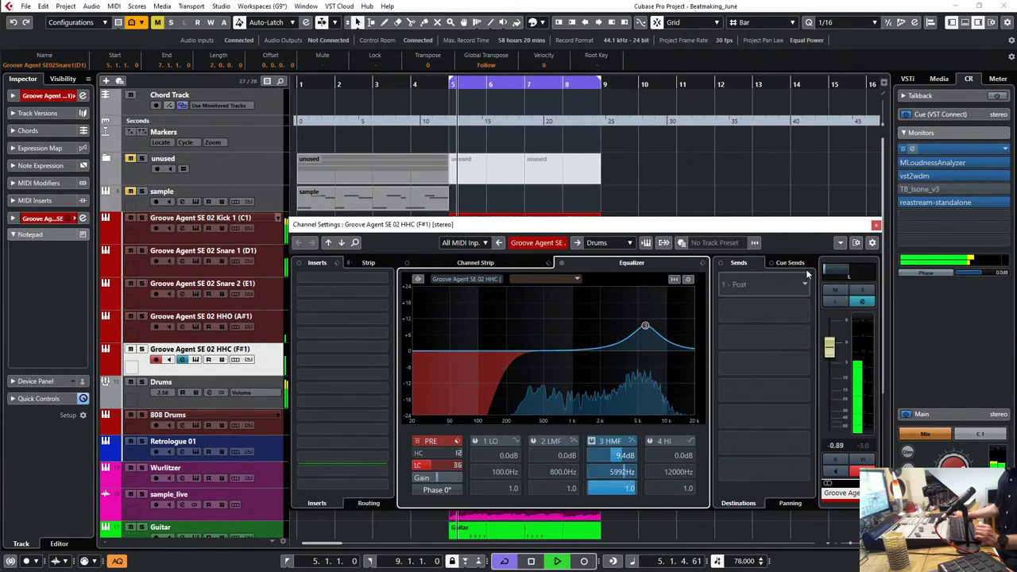
click(876, 225)
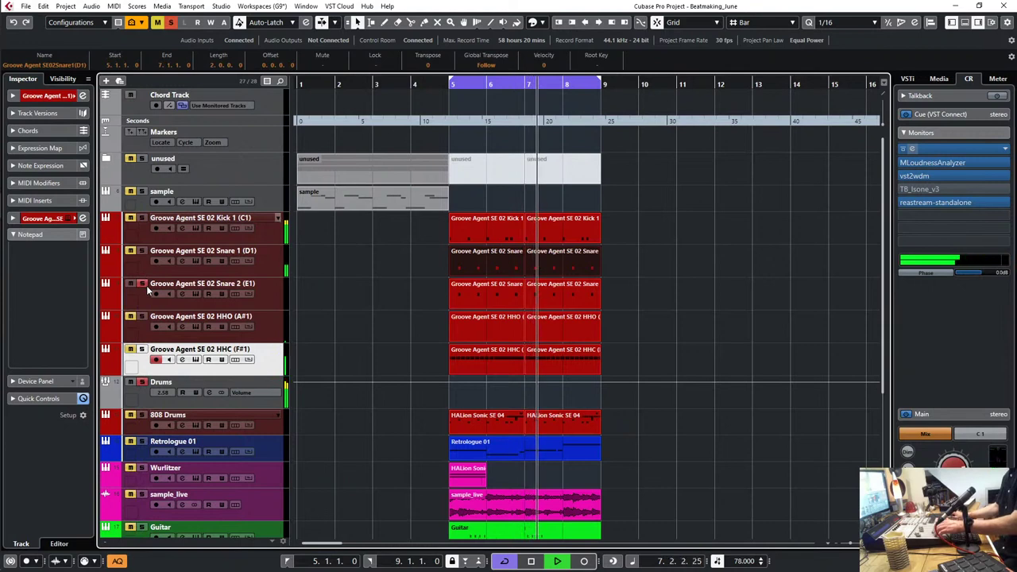
Step: Solo the Snare 2 (E1) track and equalize it with a low cut and a 6.9 dB boost at about 763 Hz
click(146, 286)
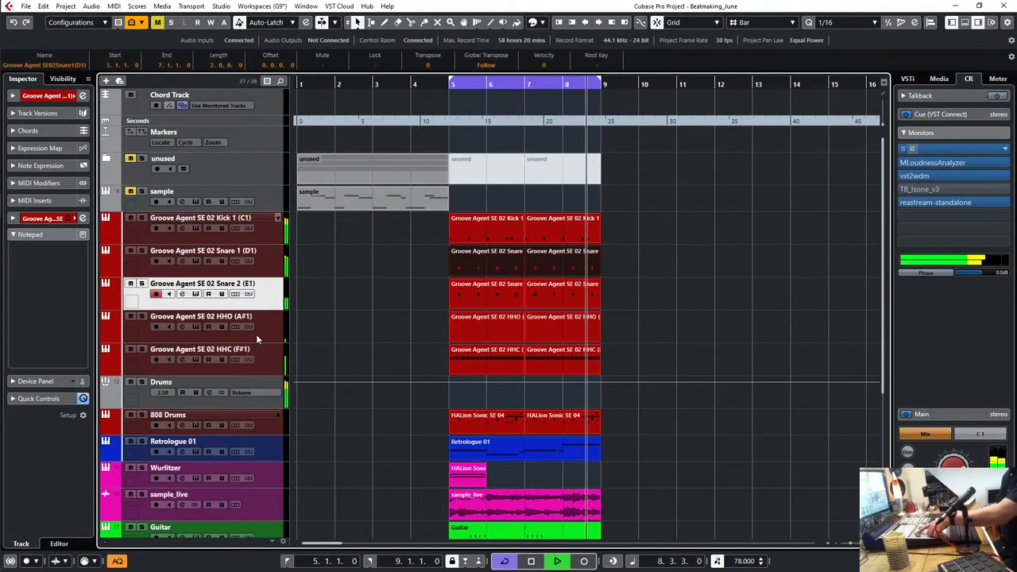
key(s)
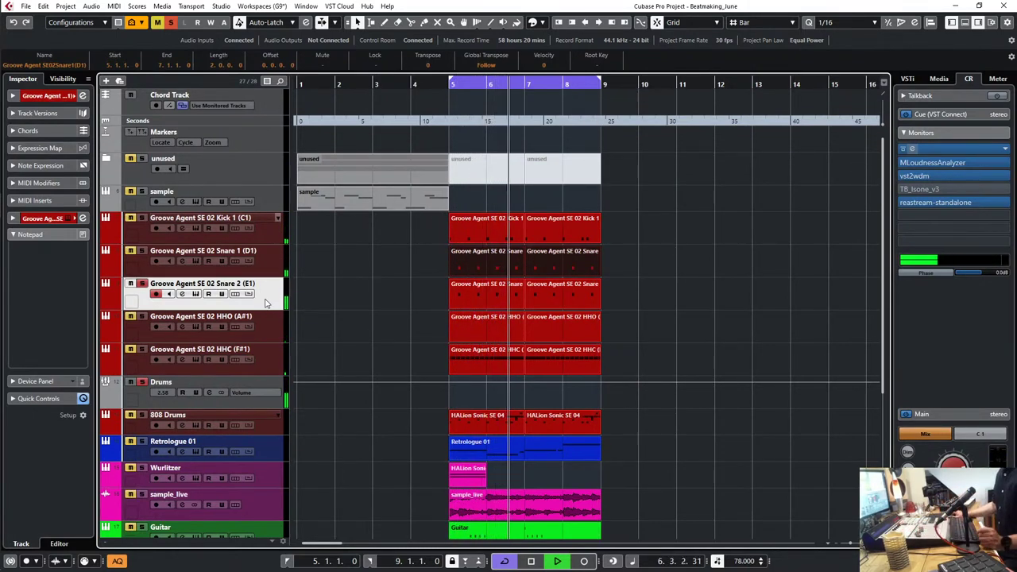
key(e)
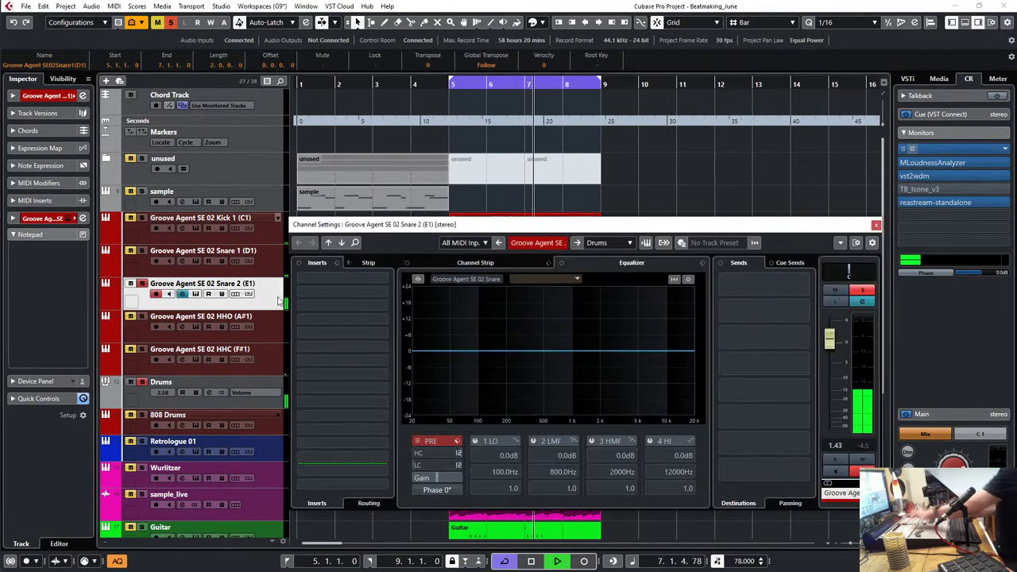
click(459, 466)
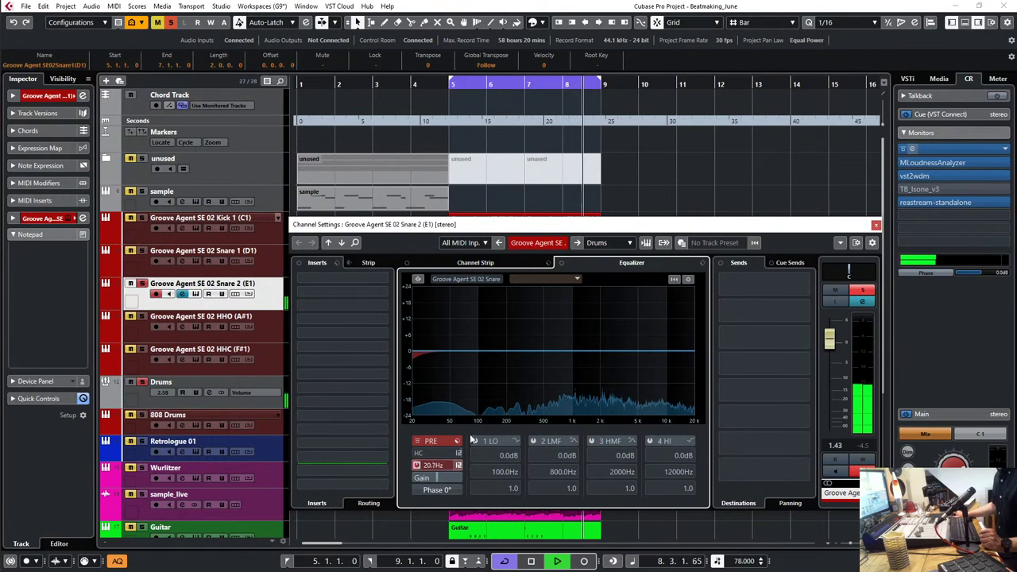
drag(470, 460, 469, 402)
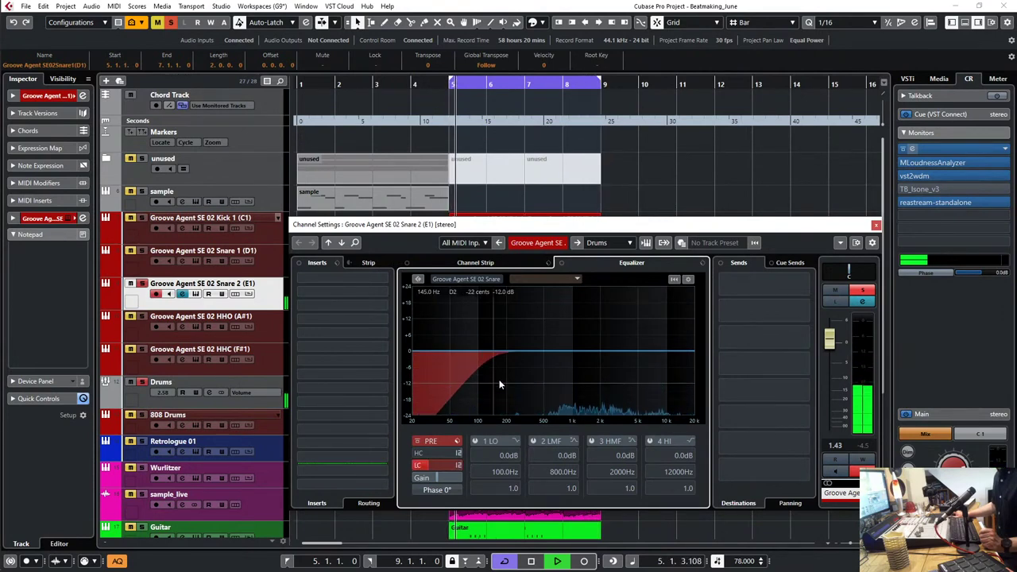
drag(569, 351, 561, 334)
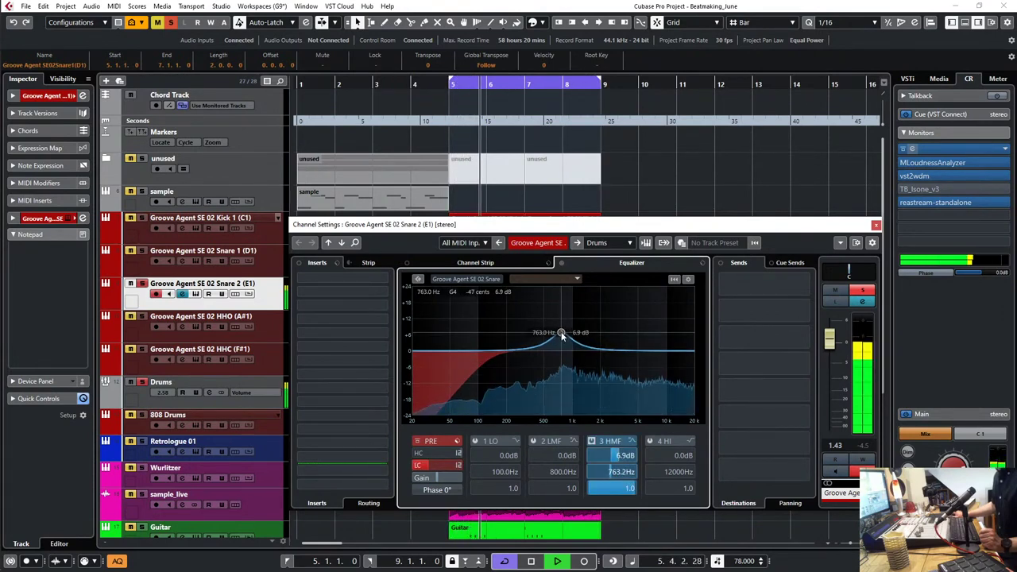
Step: Place the compressor after the EQ in the Snare 2 channel strip, load VintageCompressor and show its full controls
click(496, 267)
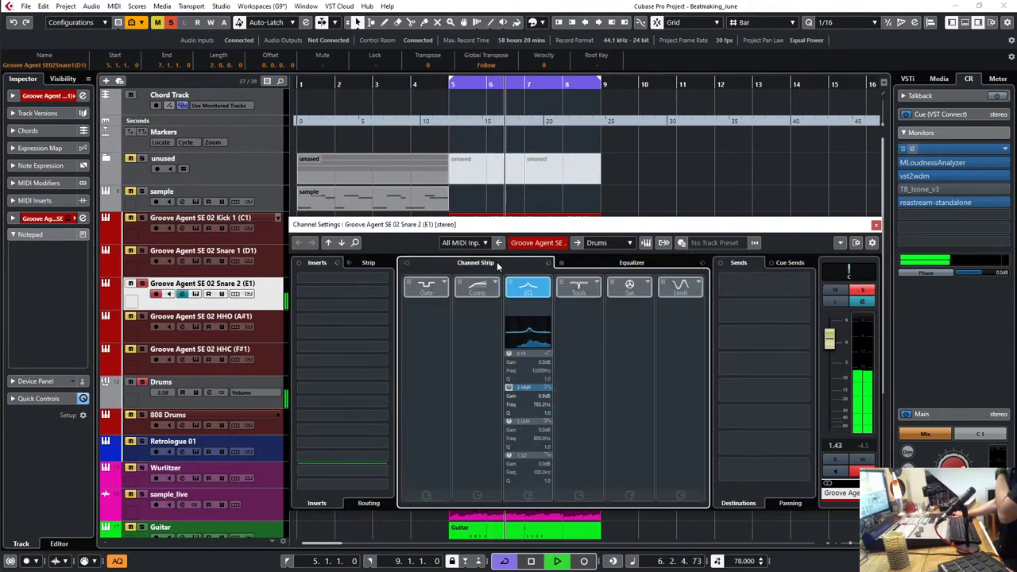
drag(481, 292, 529, 291)
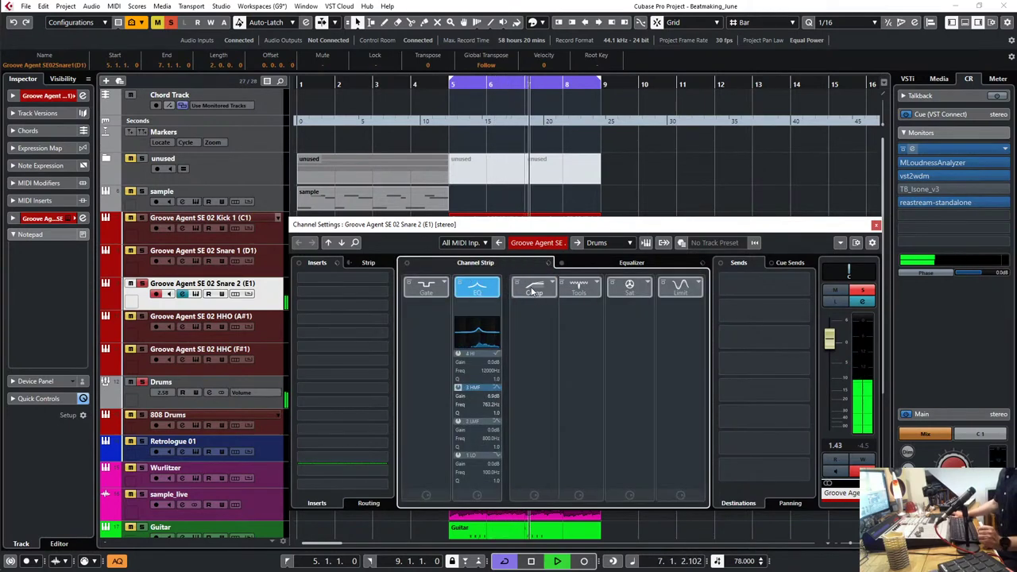
click(546, 286)
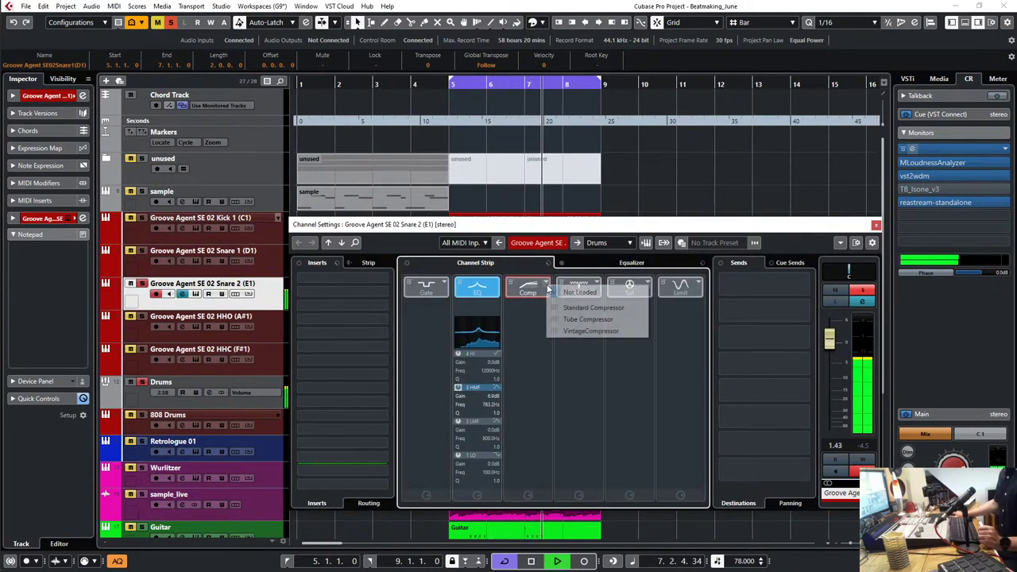
click(567, 332)
click(532, 326)
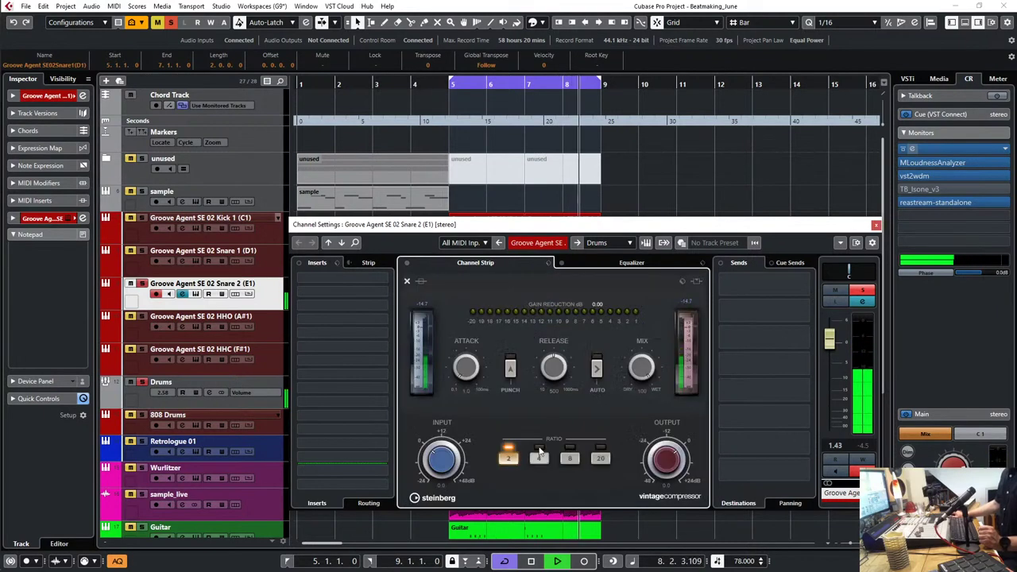
Step: Set the Snare 2 VintageCompressor to a ratio of 8, adjust attack and release, raise the input gain, and close the channel settings
mouse_move(462, 377)
mouse_down()
mouse_move(461, 332)
mouse_move(466, 360)
mouse_up()
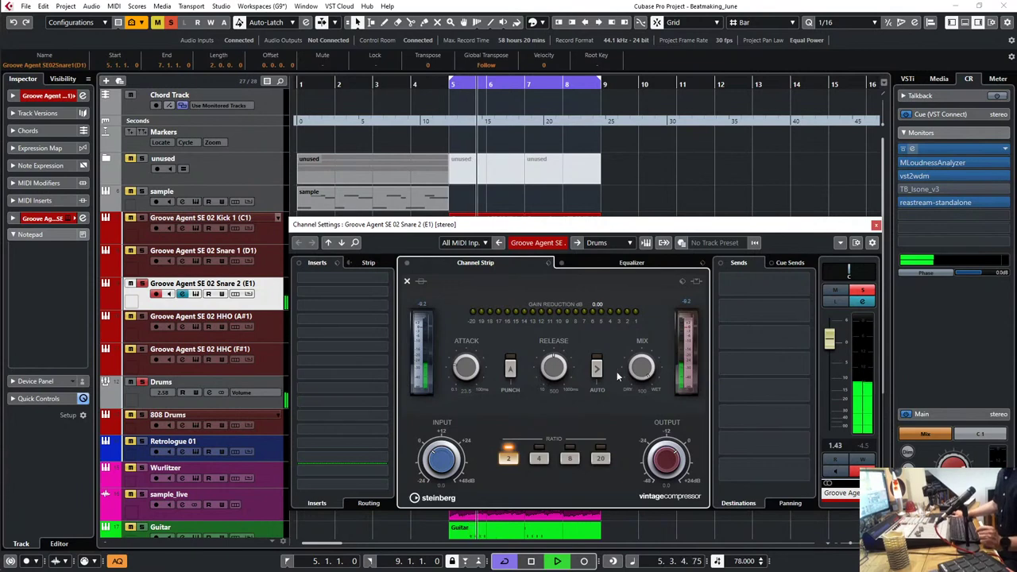
drag(556, 402, 558, 411)
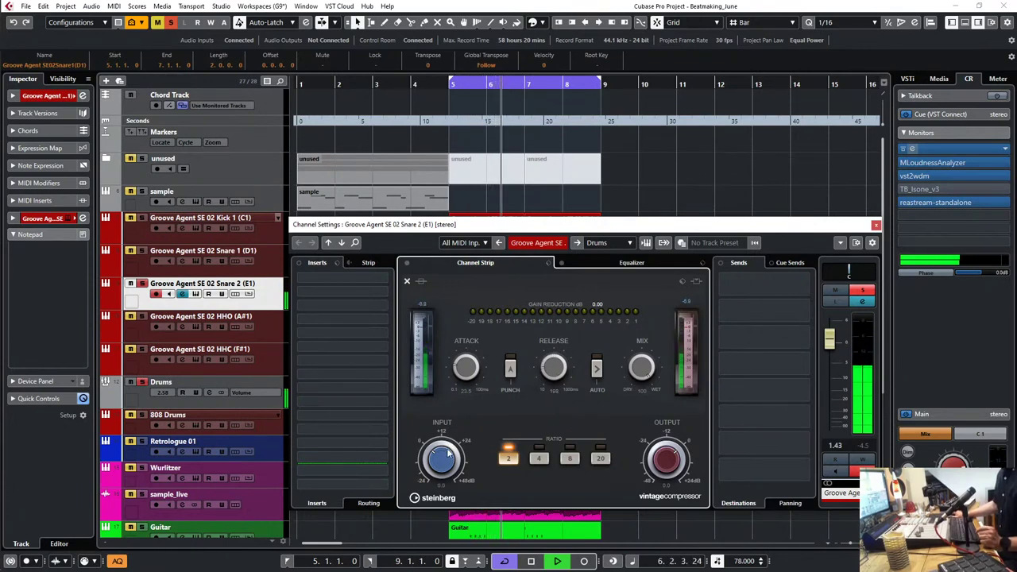
drag(443, 467, 444, 435)
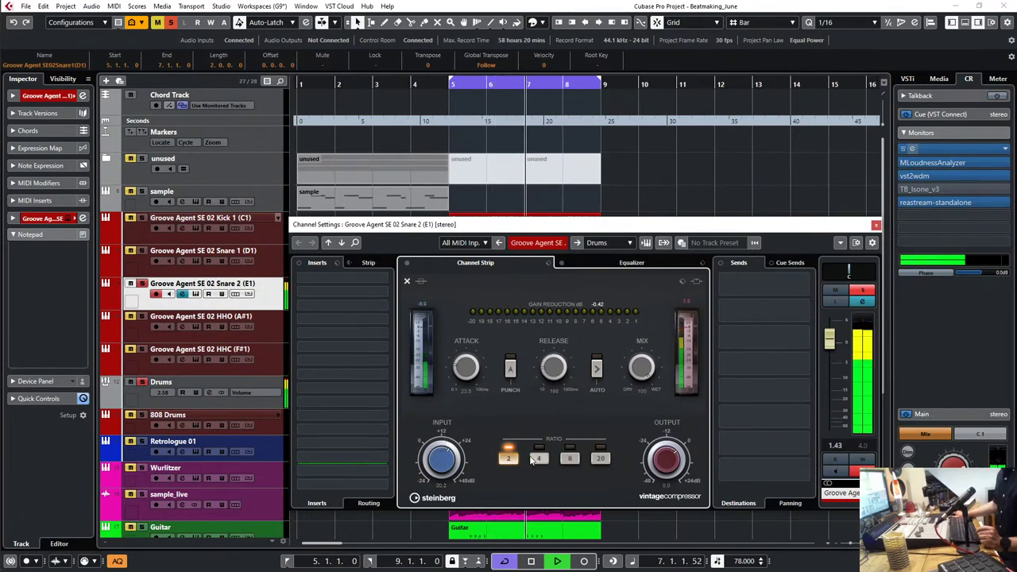
click(540, 460)
click(570, 460)
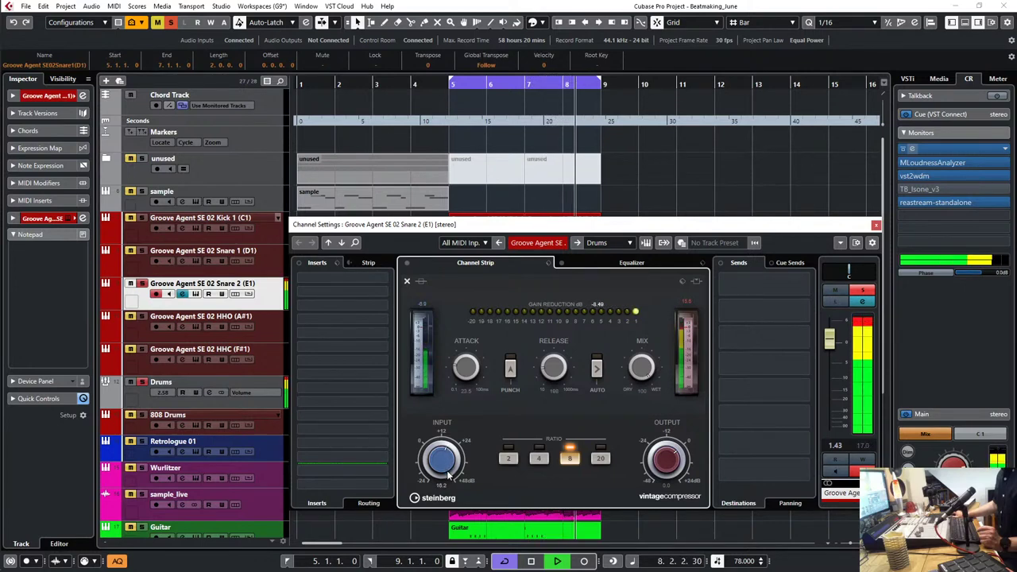
drag(452, 467, 455, 464)
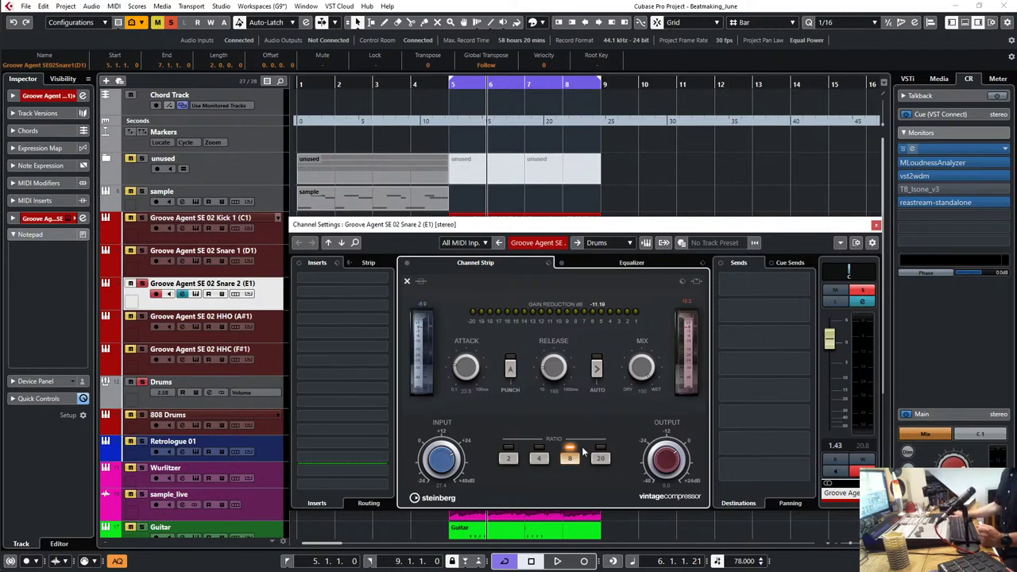
click(876, 226)
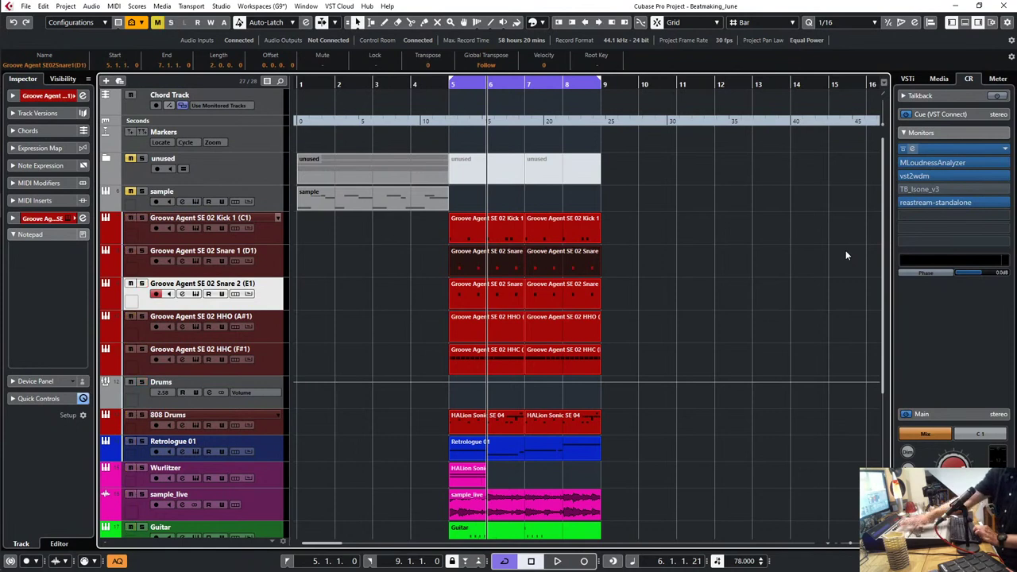
Step: Play the full beat and rename the Retrologue 01 track as Bass growl
key(space)
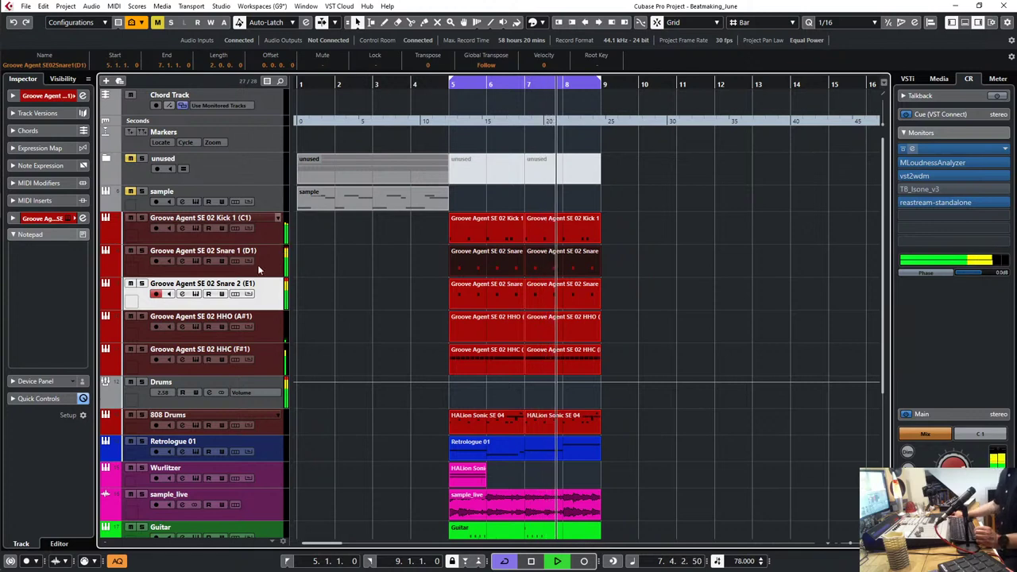
click(266, 450)
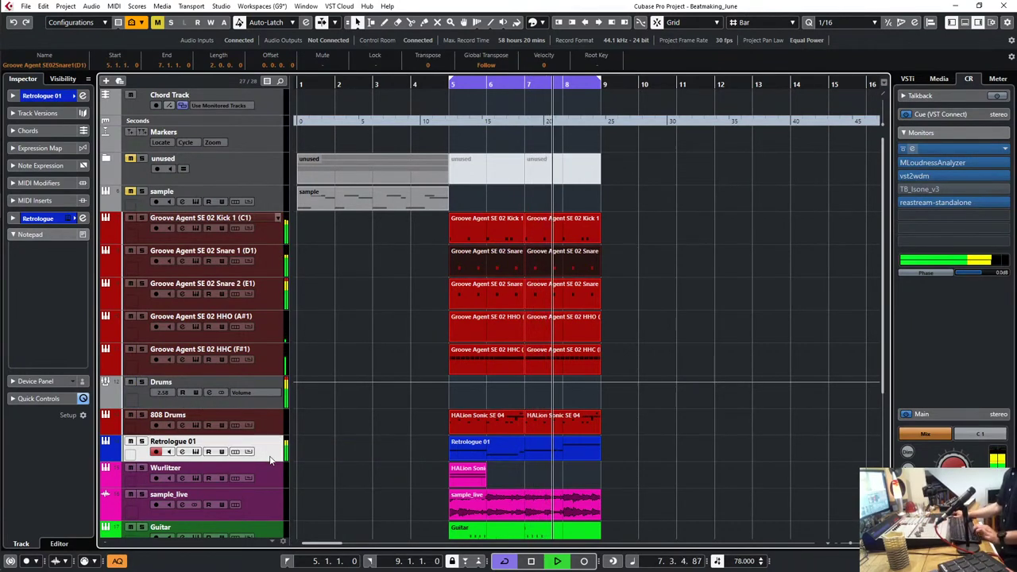
double_click(189, 443)
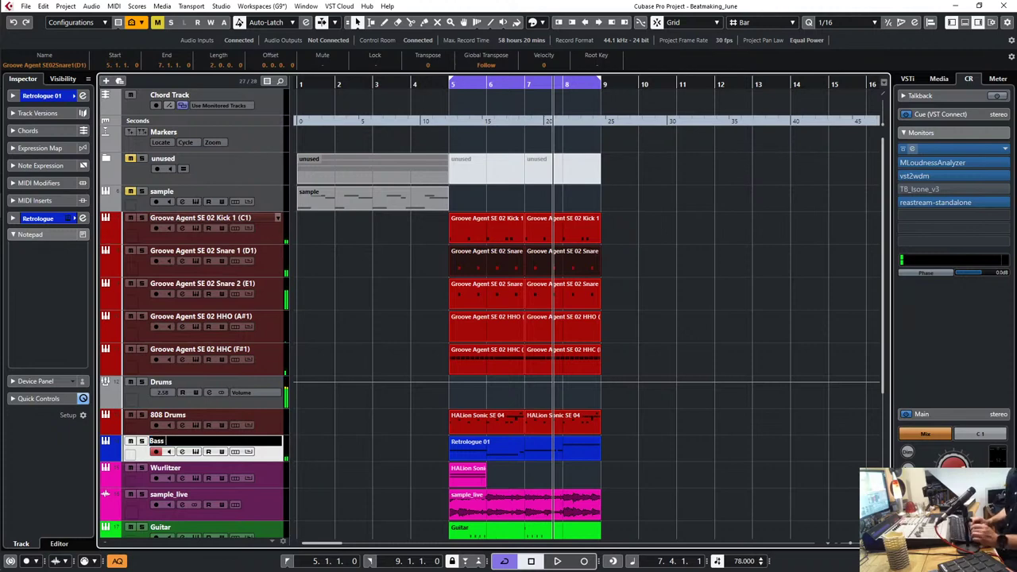
key(Escape)
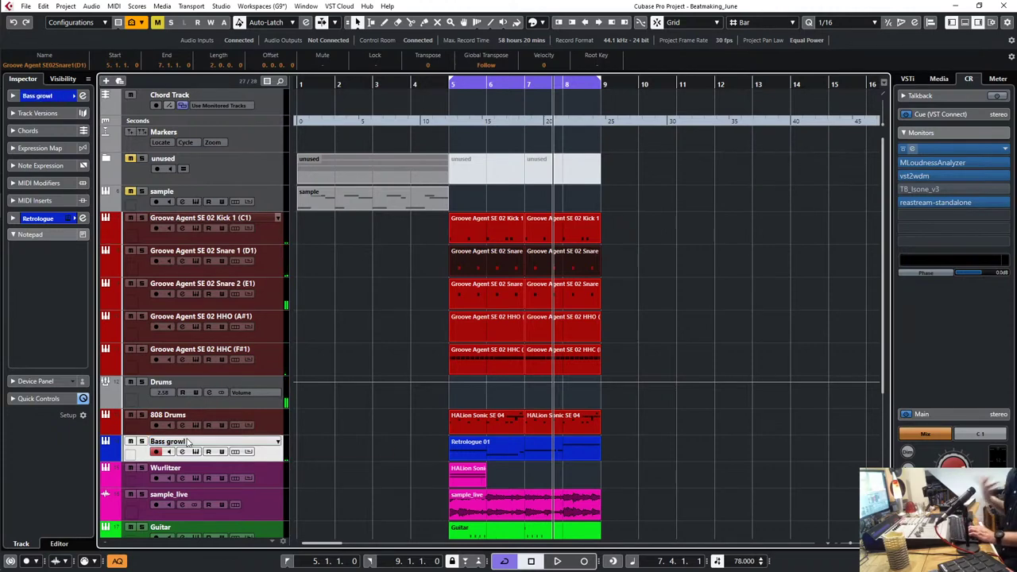
Step: Duplicate the Bass growl track and rename the copy as Bass deep
right_click(277, 453)
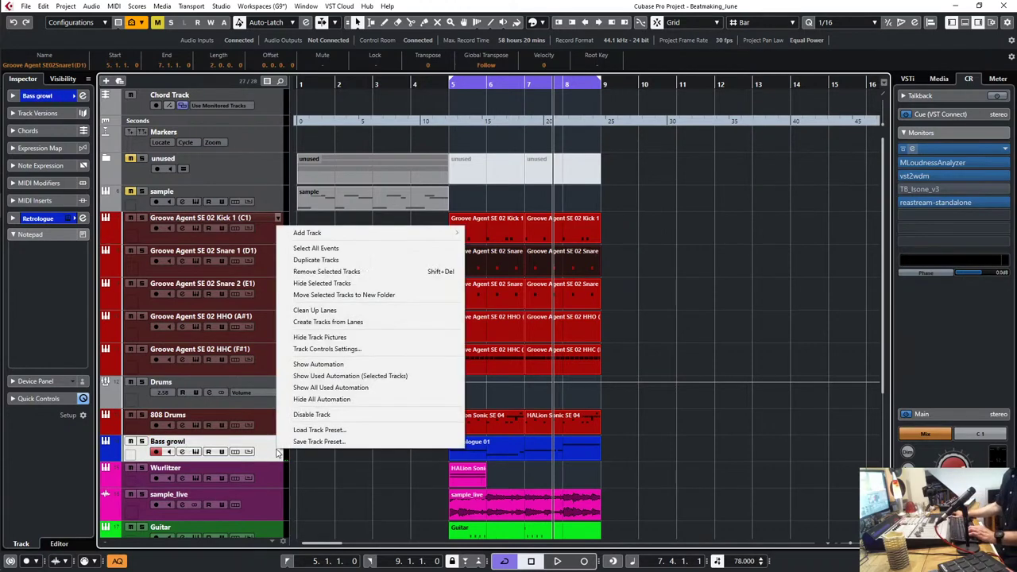
click(334, 260)
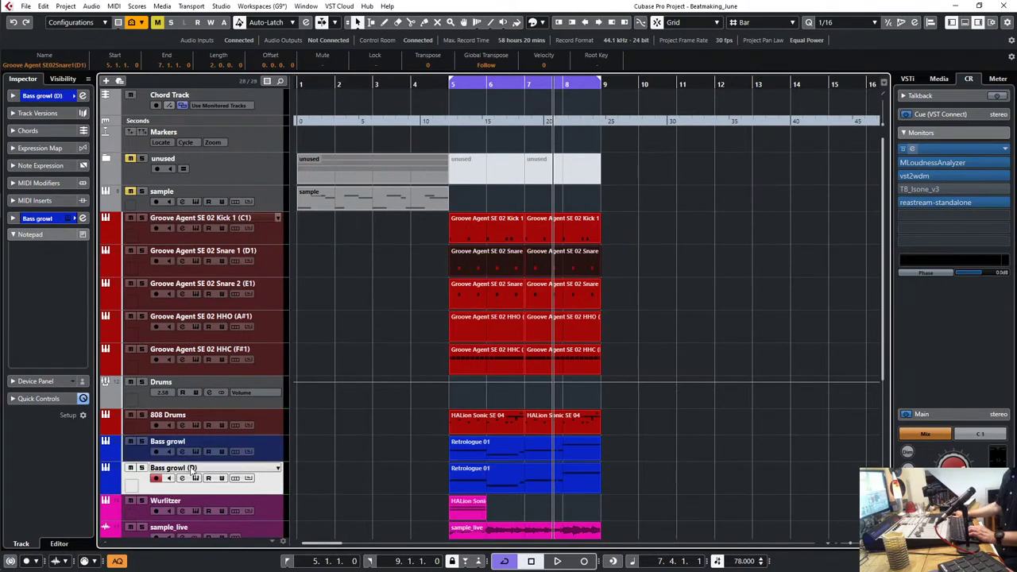
double_click(191, 469)
text(deep)
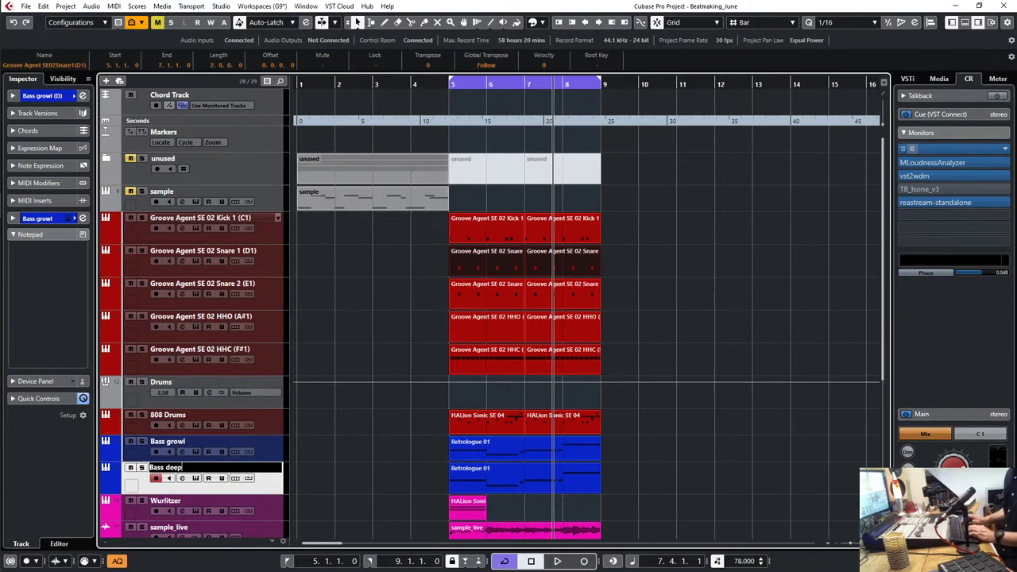
key(Return)
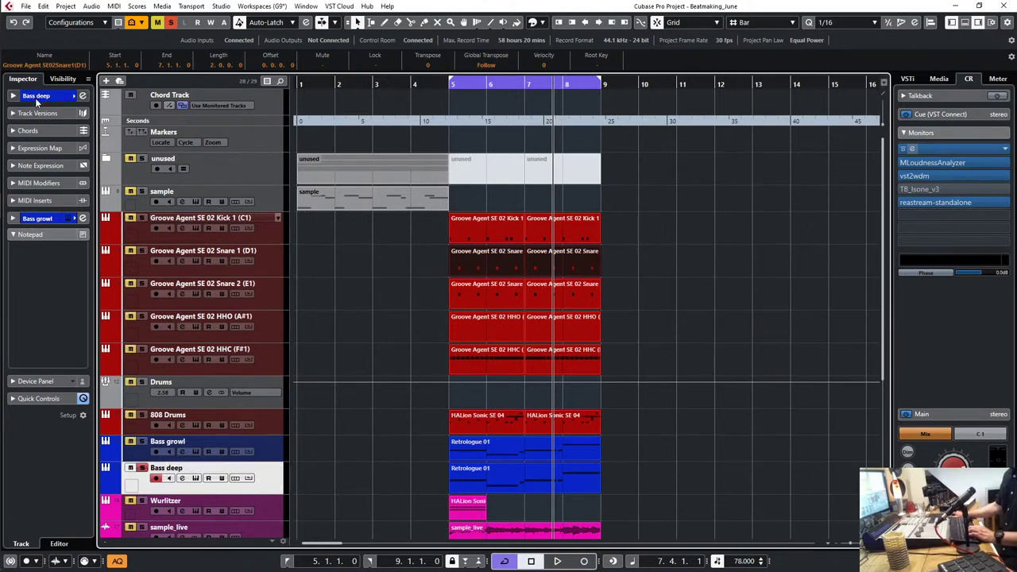
Step: Open the Retrologue synth on the Bass deep track, search its presets for 808 without the Bass and Analog filters, and load Retrologue 808
click(36, 96)
click(79, 206)
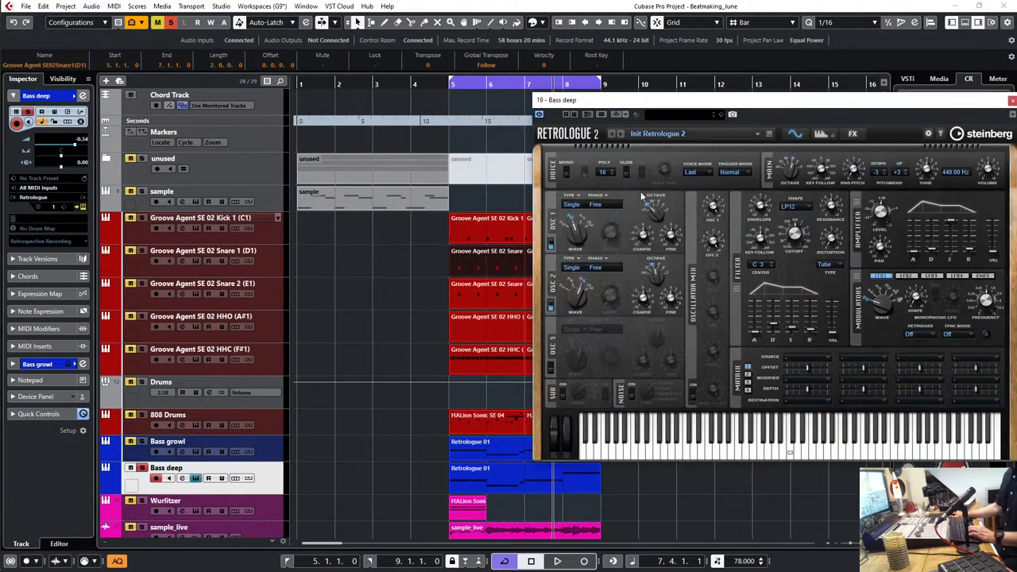
drag(795, 100, 662, 101)
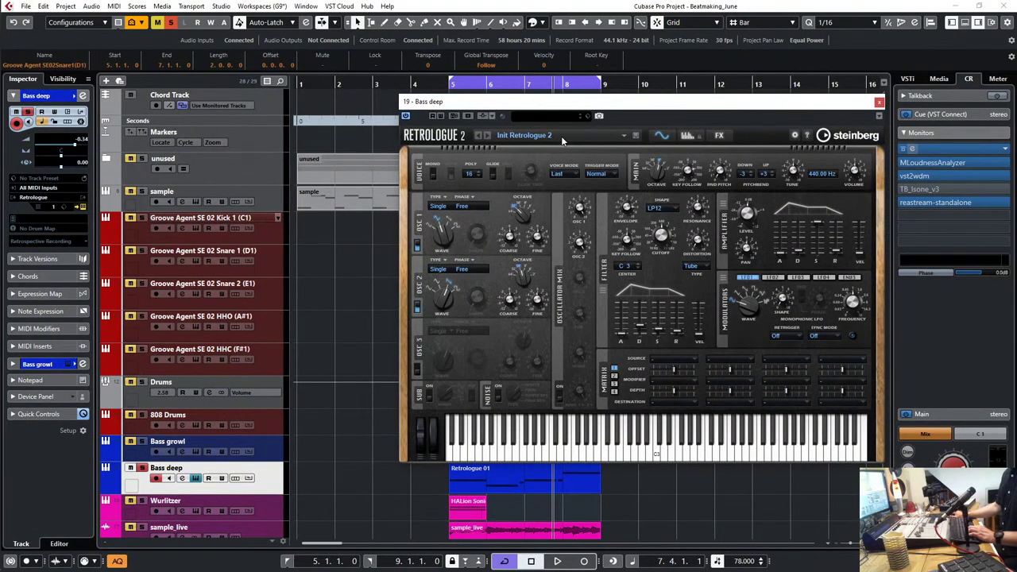
click(561, 136)
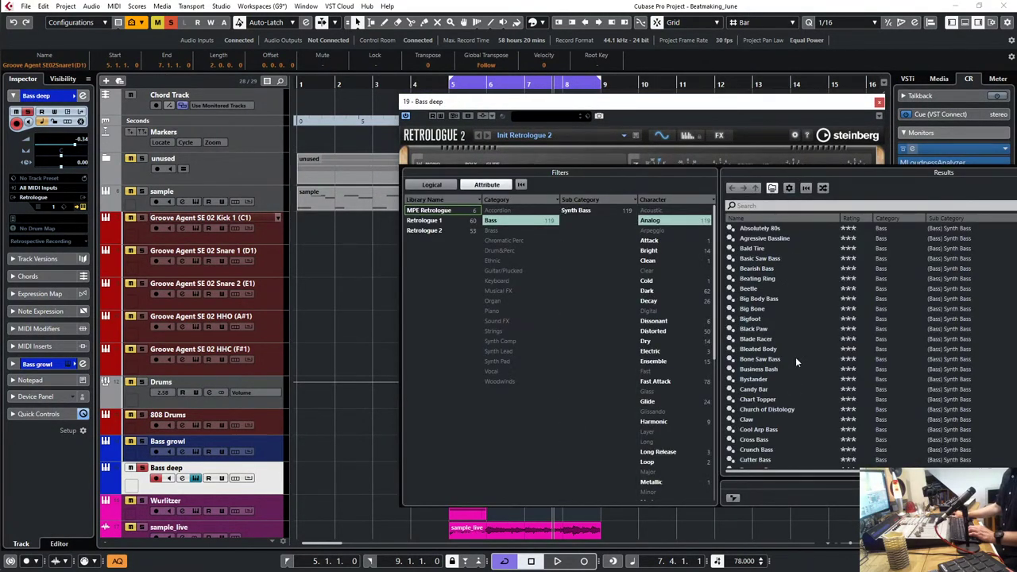
click(758, 209)
text(808)
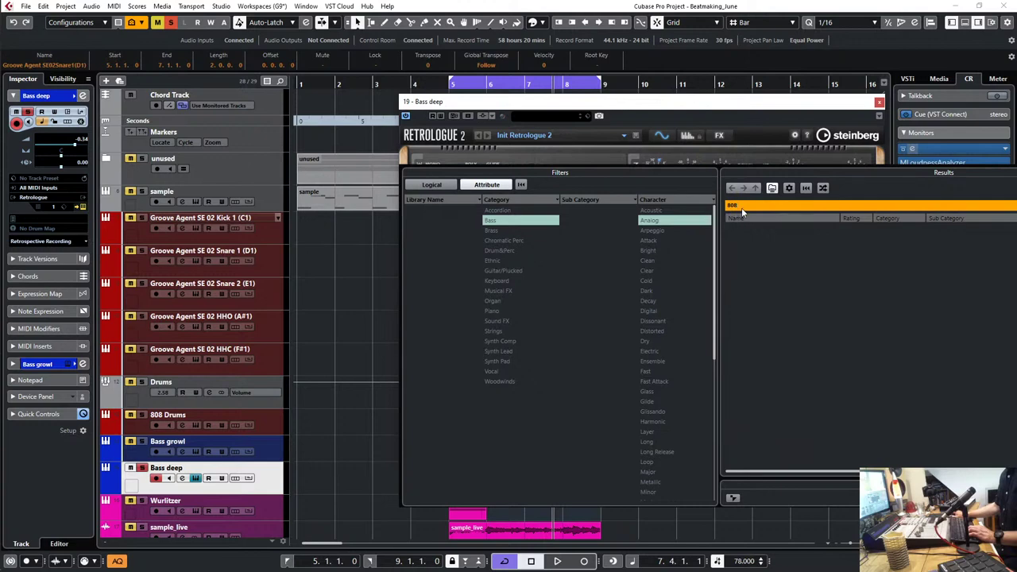
key(BackSpace)
key(BackSpace)
key(BackSpace)
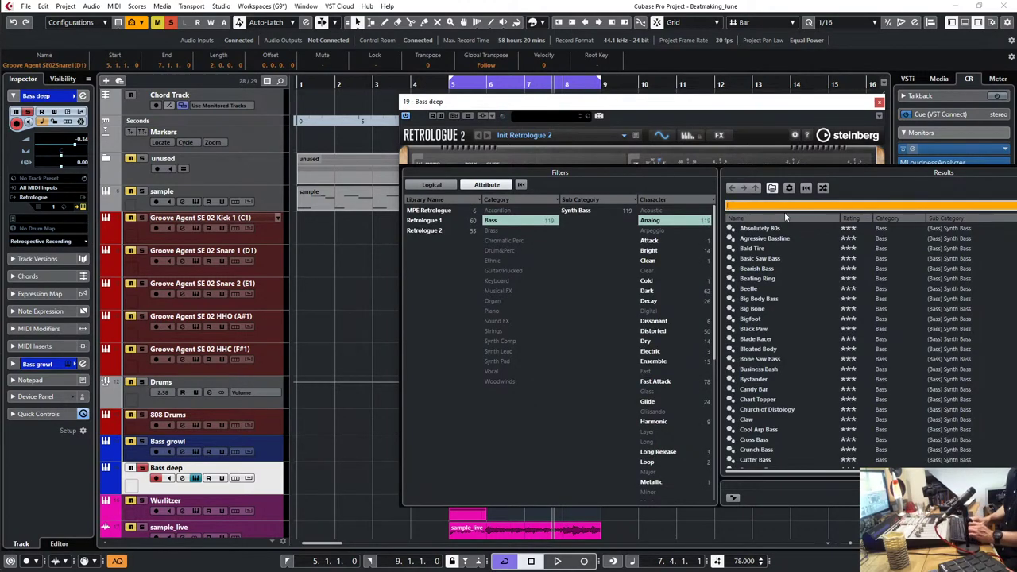
click(524, 223)
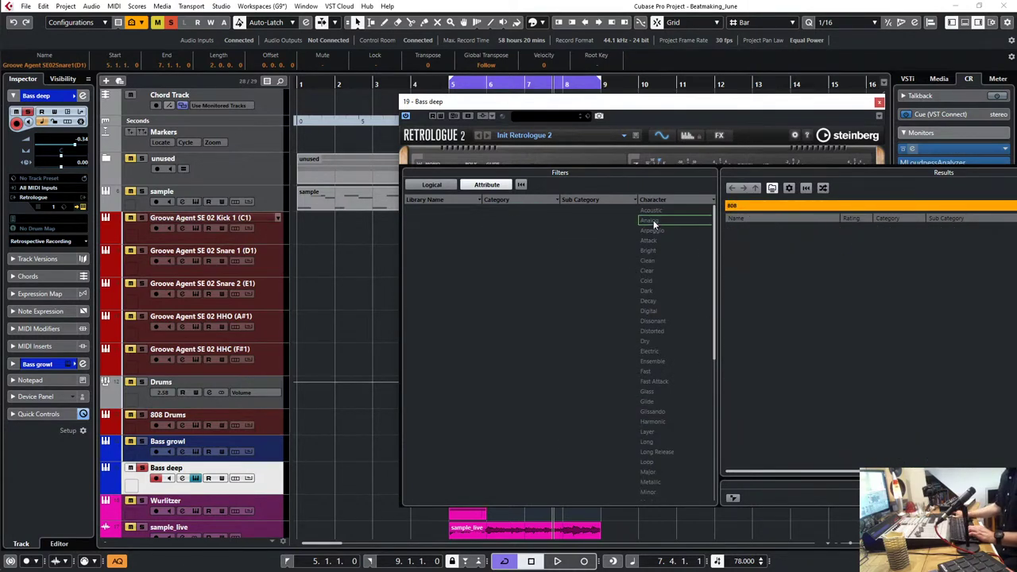
double_click(750, 228)
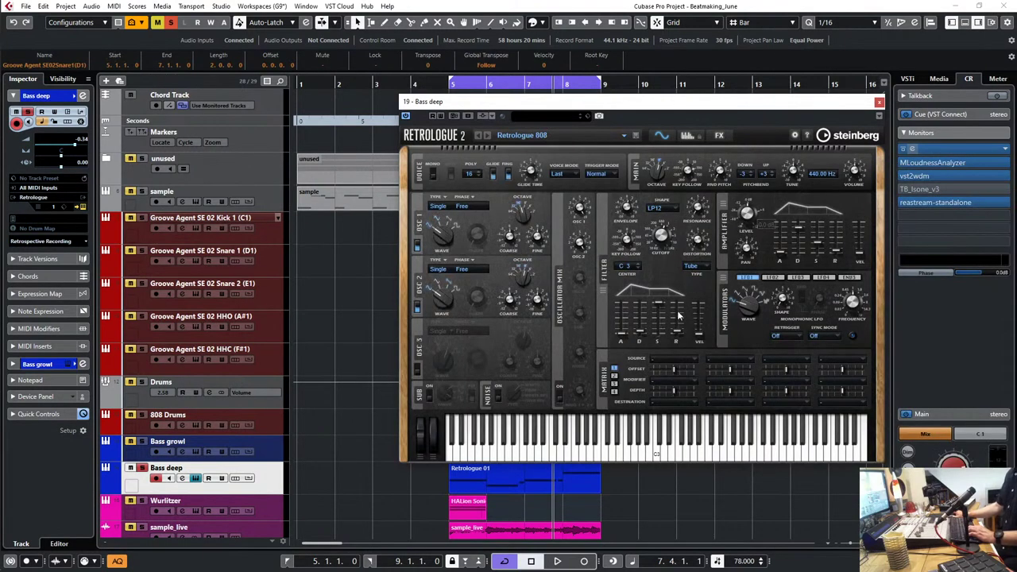
Step: Audition the Bass deep sound, unsolo the track, and check the full mix in the SPAN analyzer during playback
key(space)
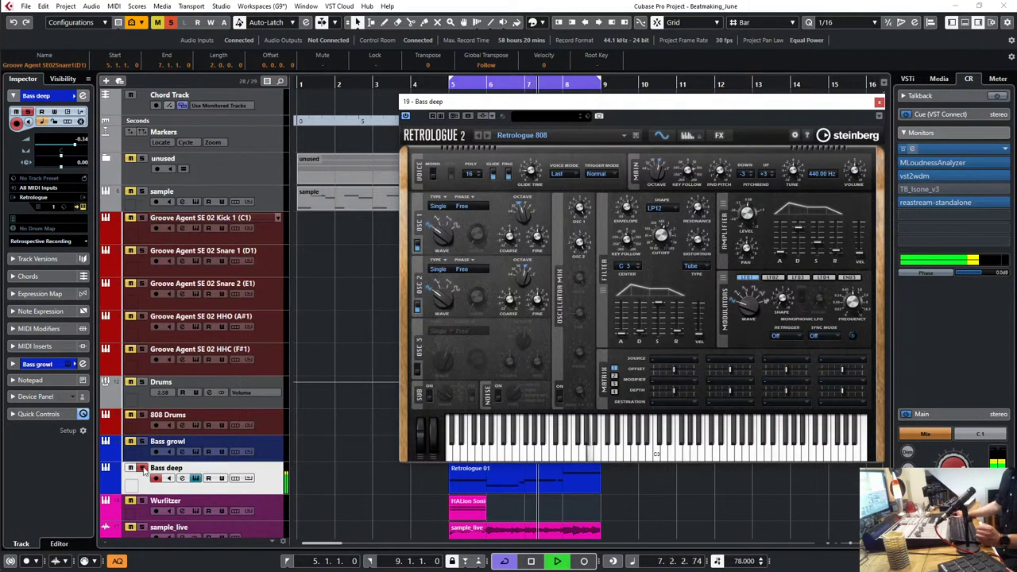
click(879, 102)
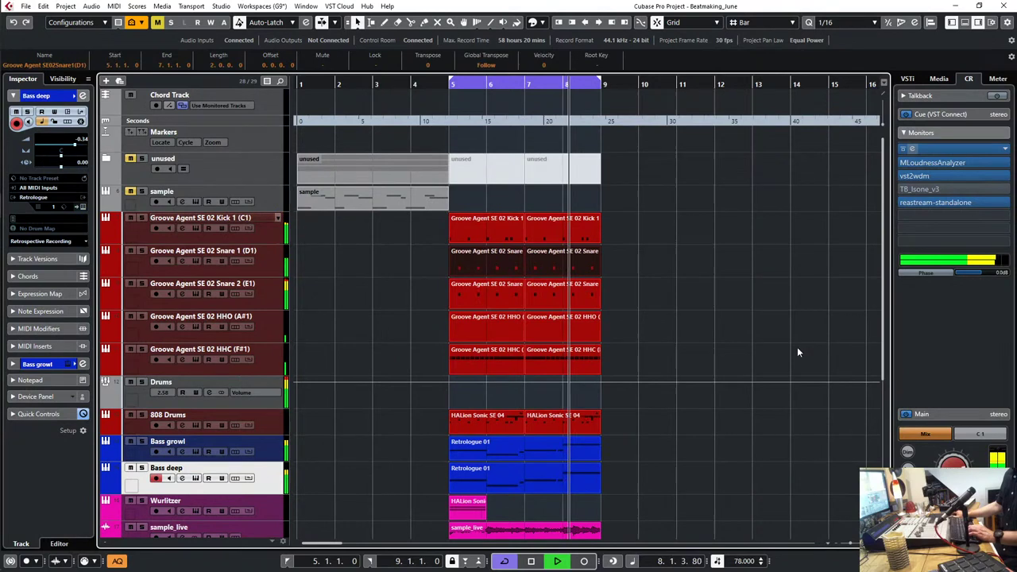
click(926, 151)
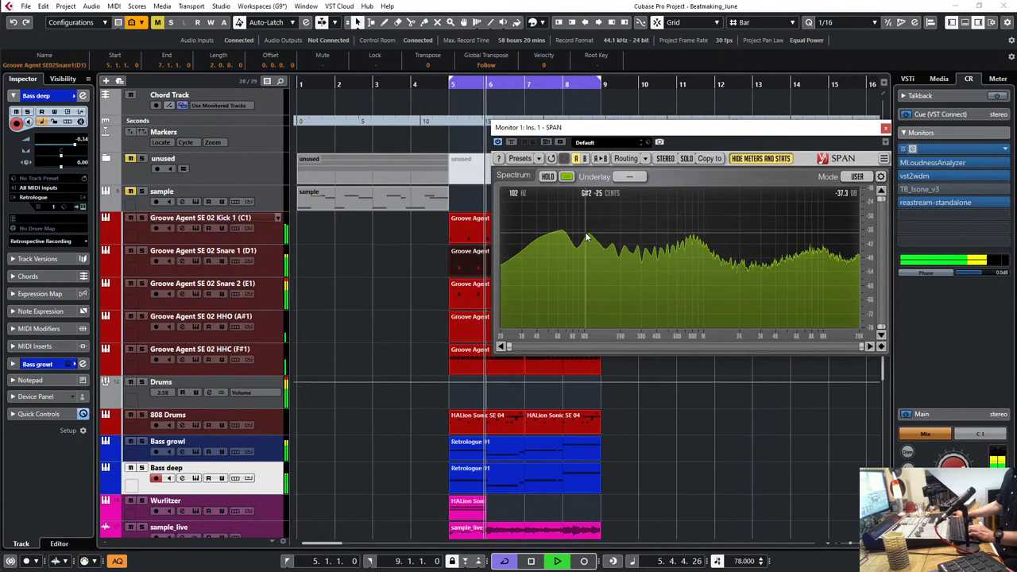
click(886, 129)
key(space)
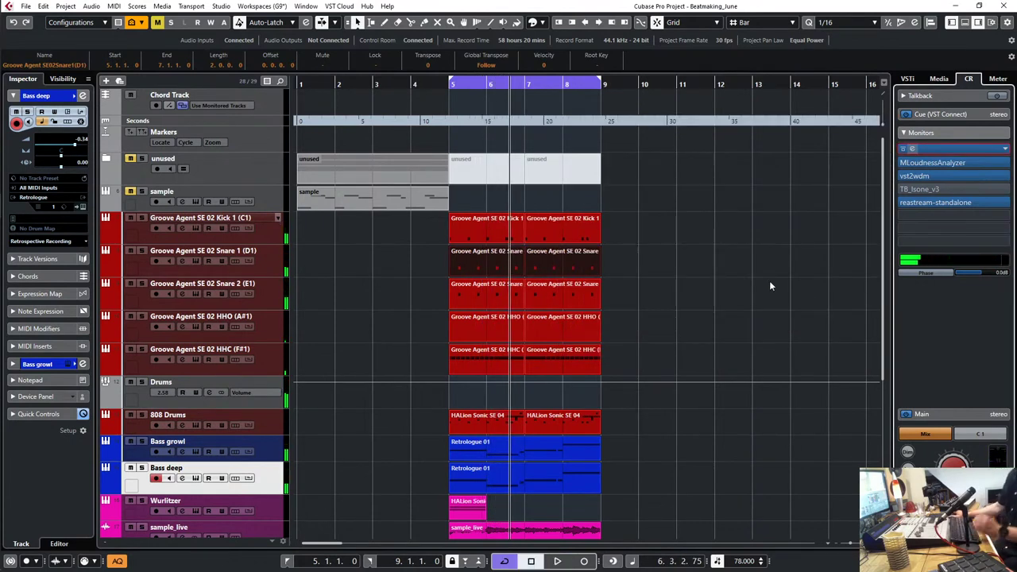
Step: Remove the Chord Track from the project
key(g)
key(g)
key(g)
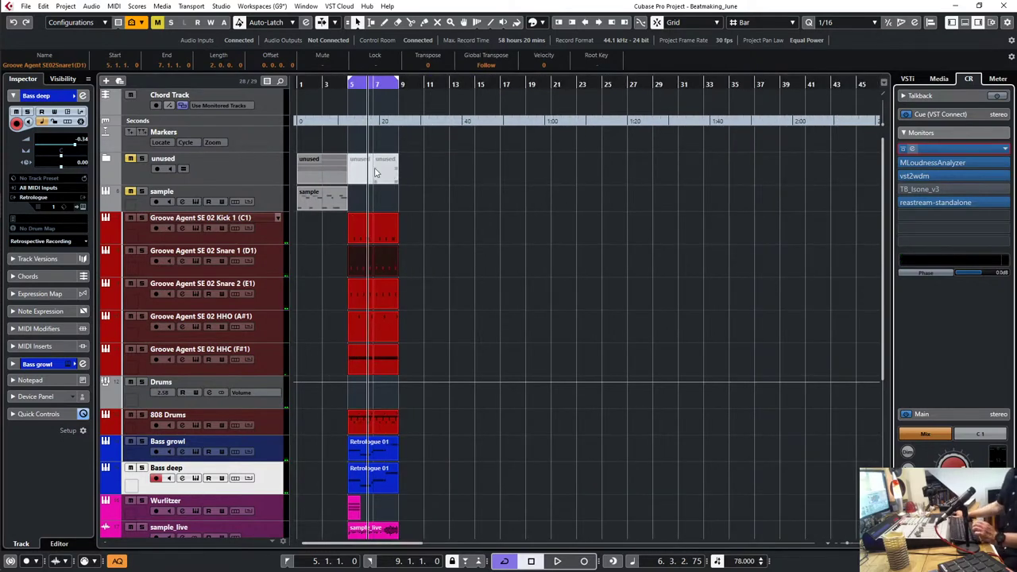
right_click(276, 107)
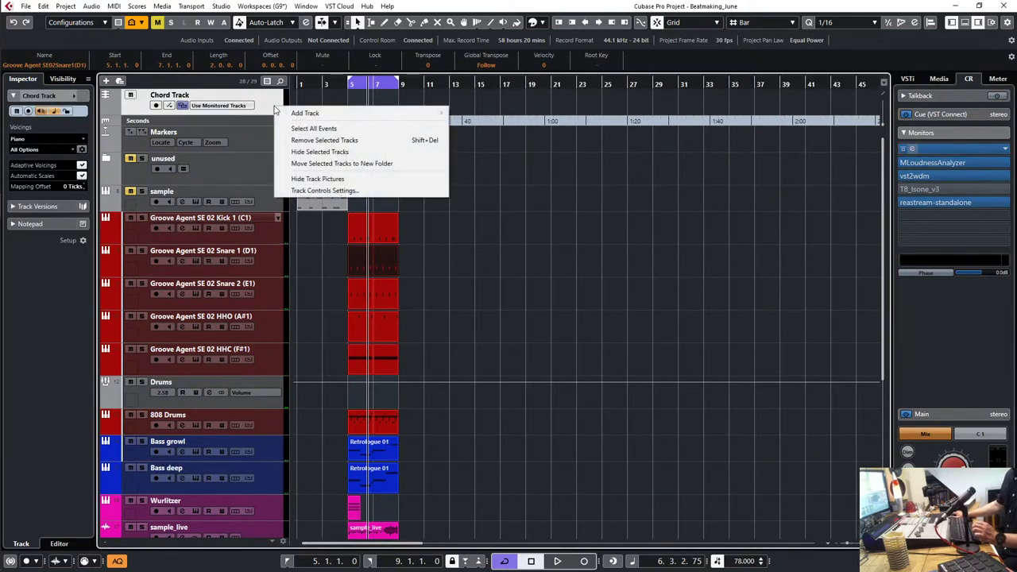
click(301, 141)
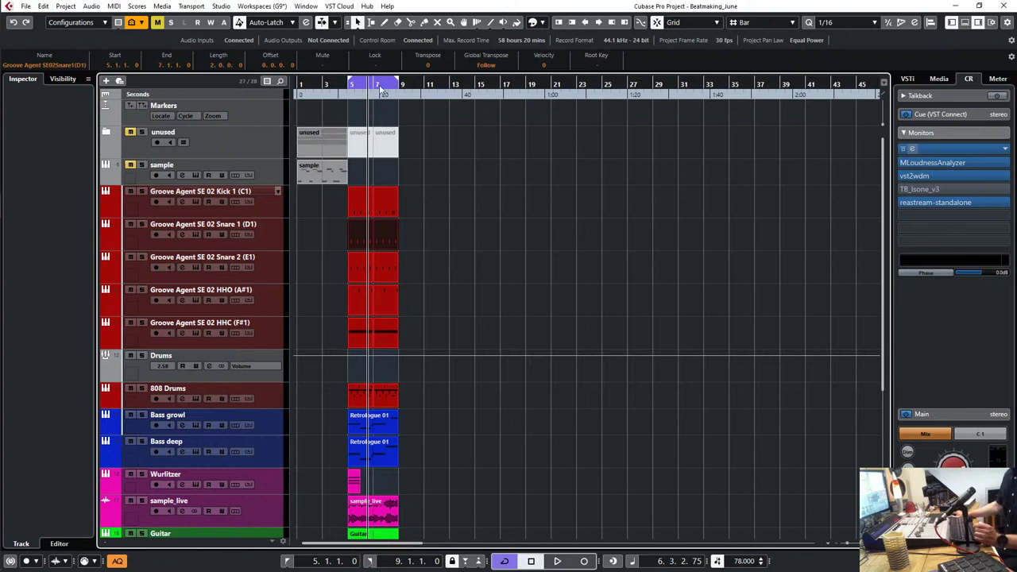
Step: Move the cycle range to bars 1 to 5 and add a cycle marker there named Intro
key(space)
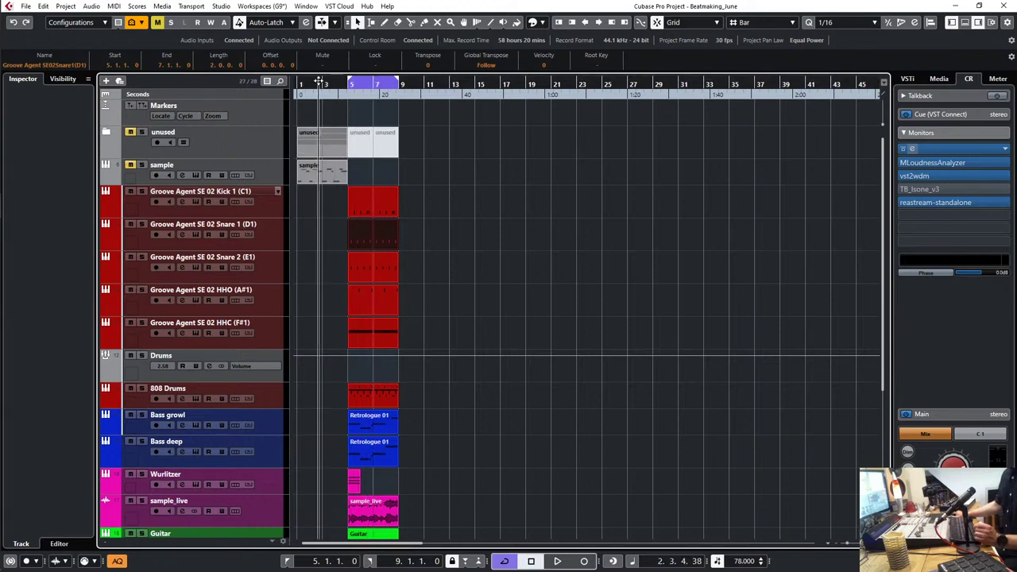
drag(380, 83, 325, 83)
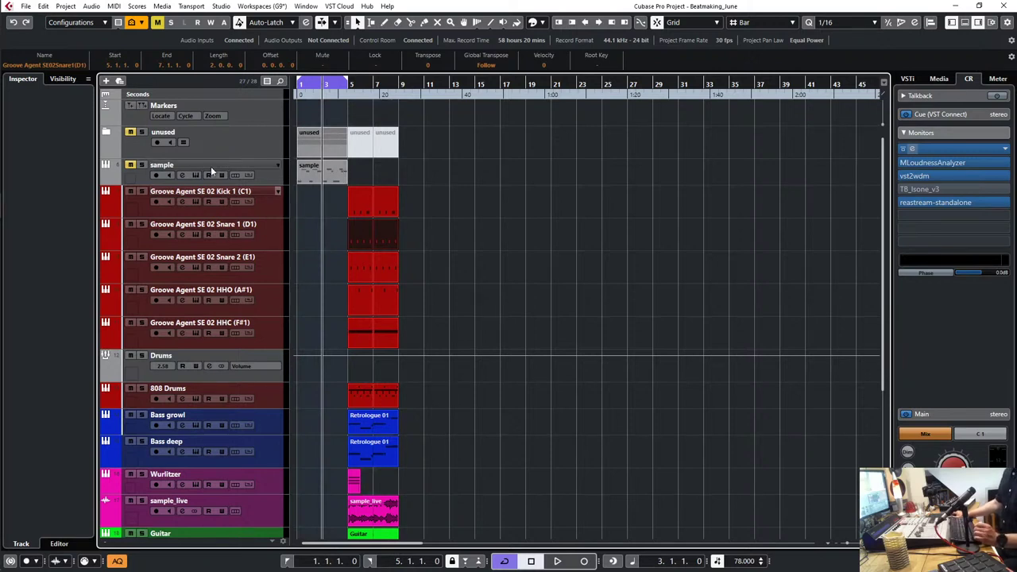
click(250, 123)
click(141, 108)
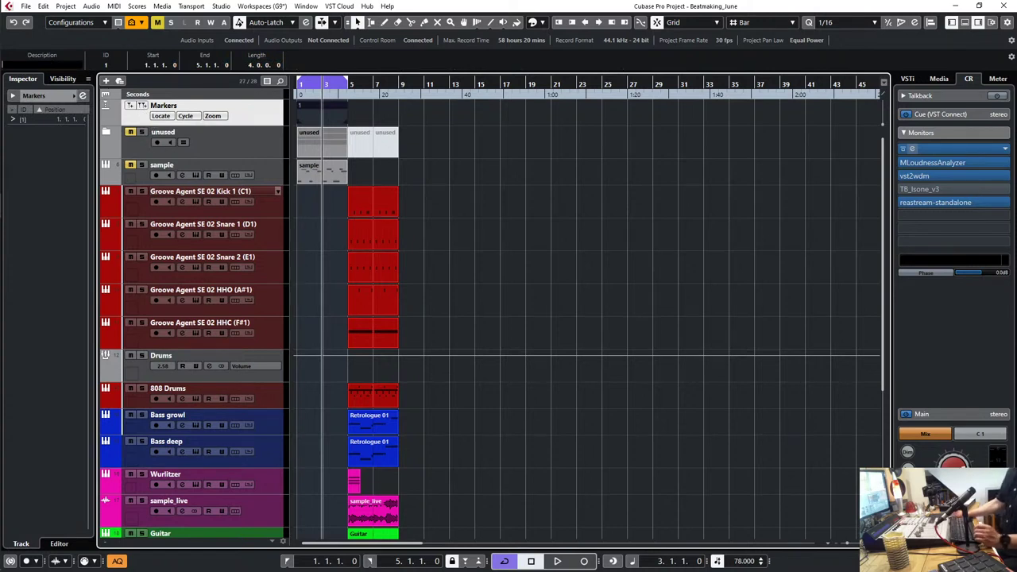
text(Intro)
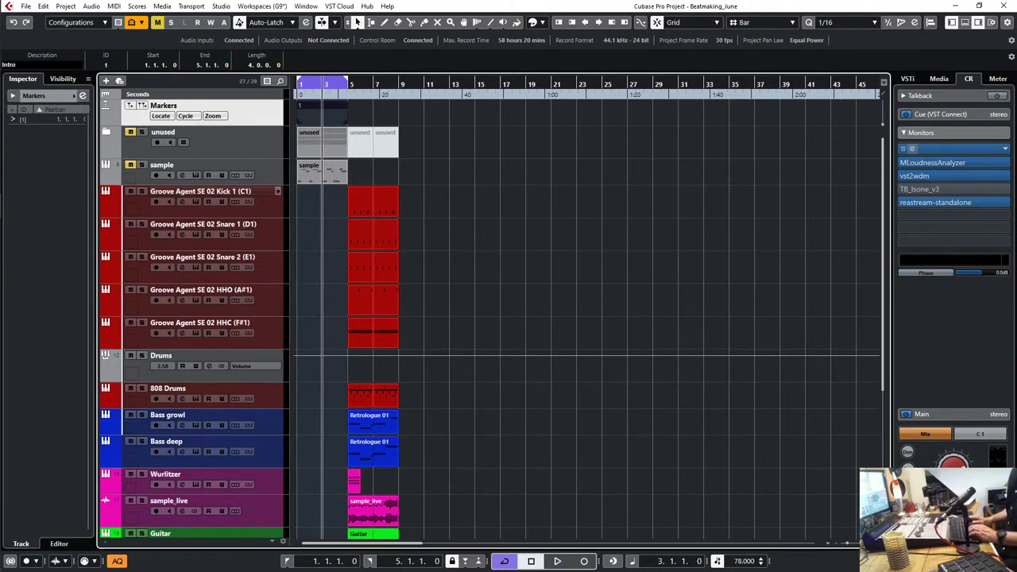
key(Return)
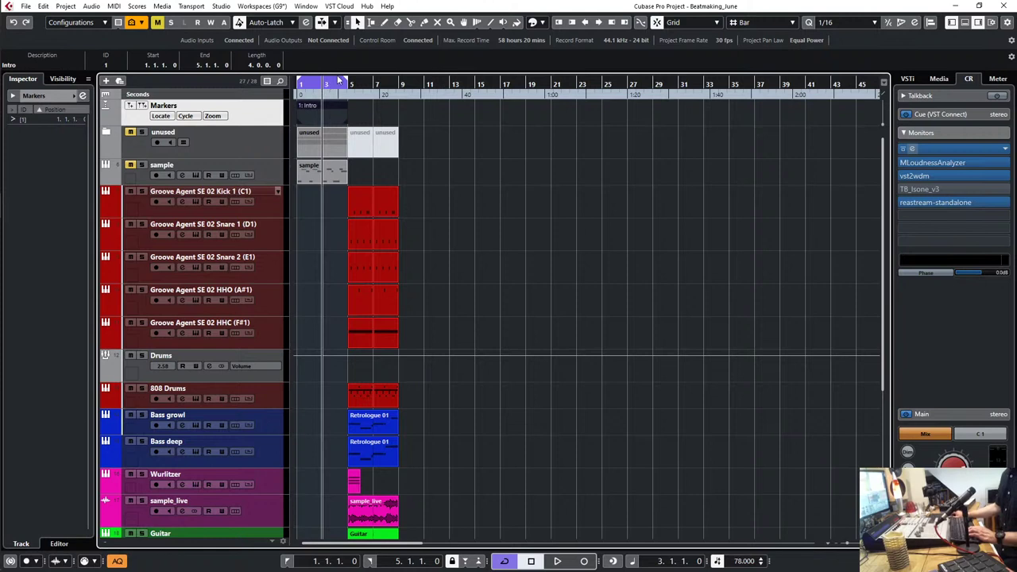
Step: Copy the Intro marker to bar 5, extend the copy to bar 13, and rename it Part 1, with the cycle range moved to bars 5 to 9
drag(334, 82, 391, 82)
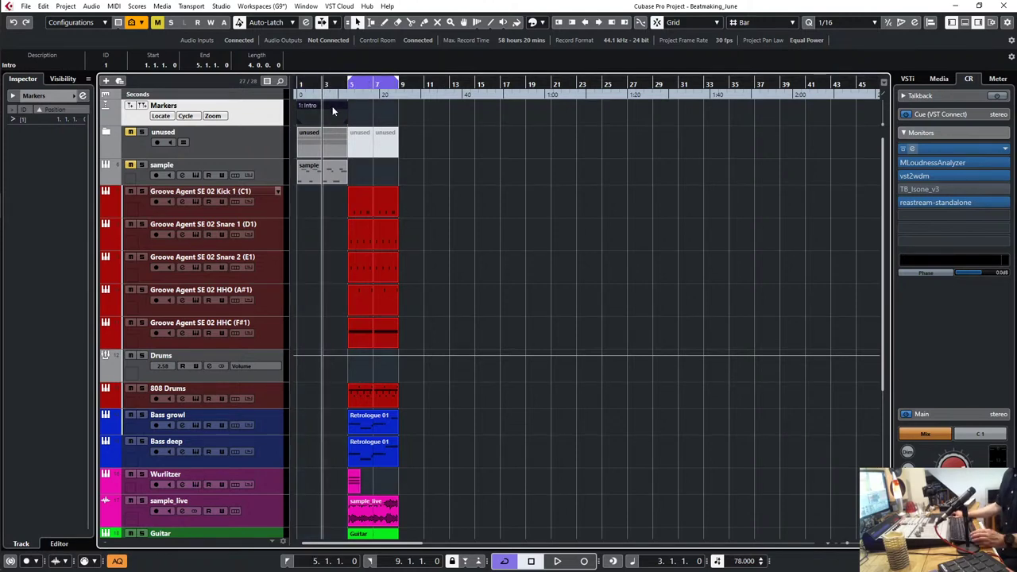
mouse_move(332, 103)
mouse_down()
mouse_move(519, 126)
mouse_move(449, 131)
mouse_up()
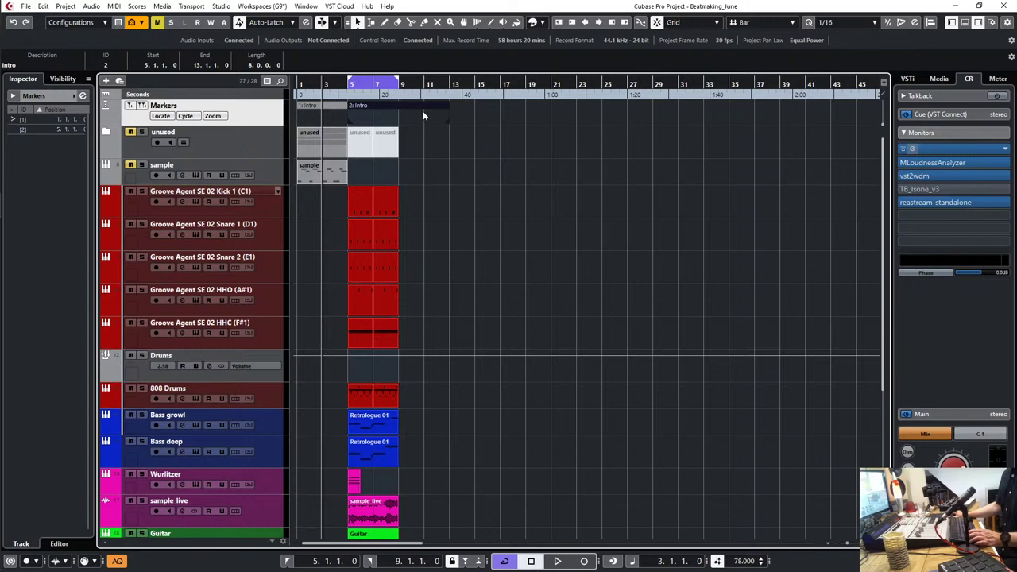
click(47, 65)
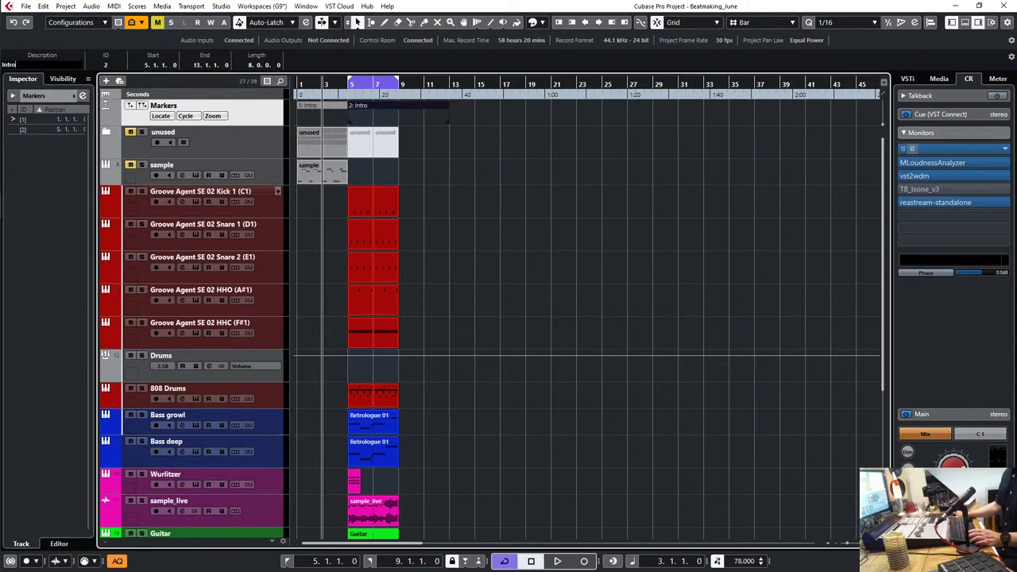
text(Part)
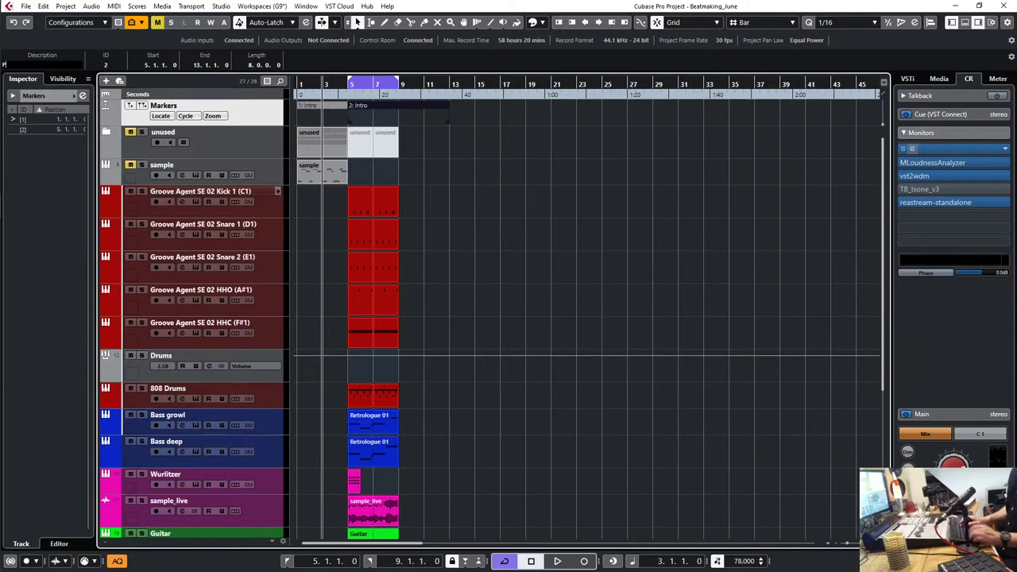
text( 1)
key(Return)
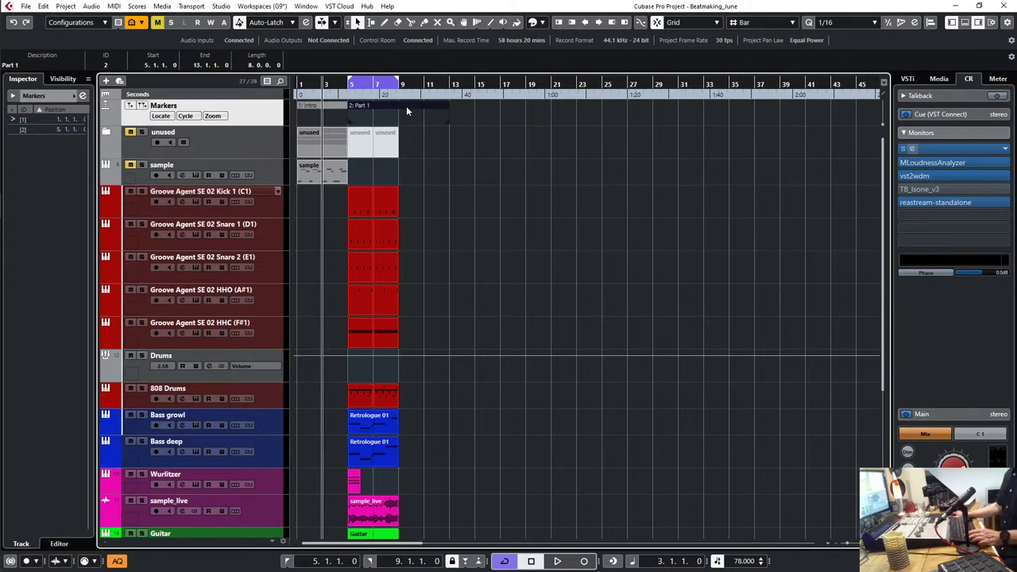
Step: Copy the Part 1 marker to bar 13 and rename the copy Hook
drag(407, 106, 508, 114)
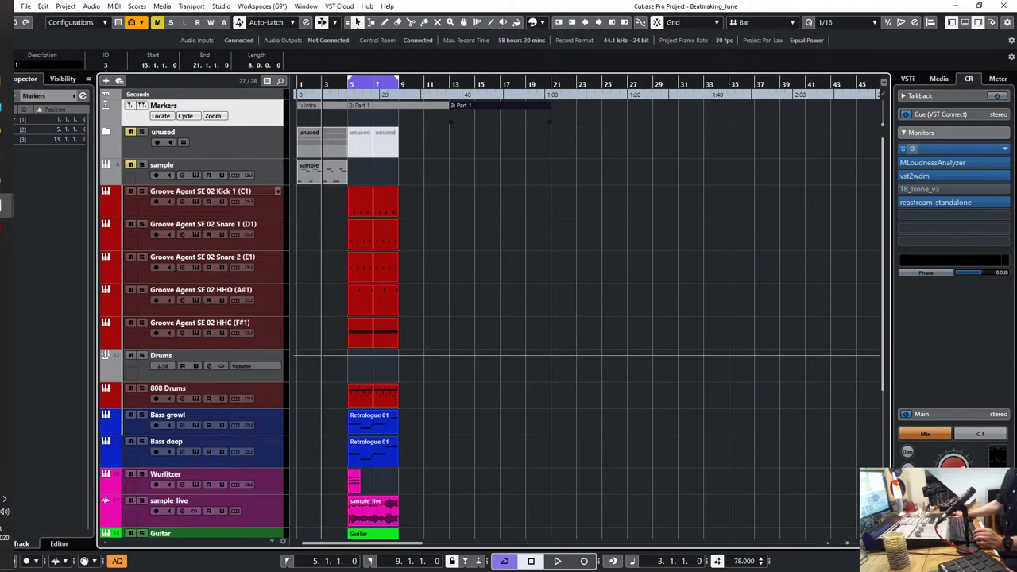
click(10, 65)
text(Hoo)
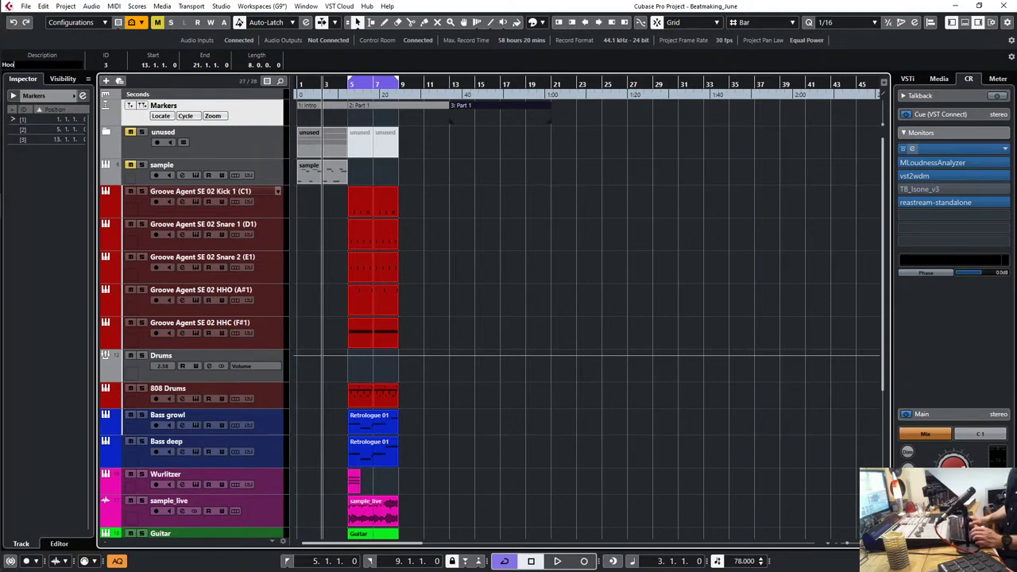
text(k)
key(Return)
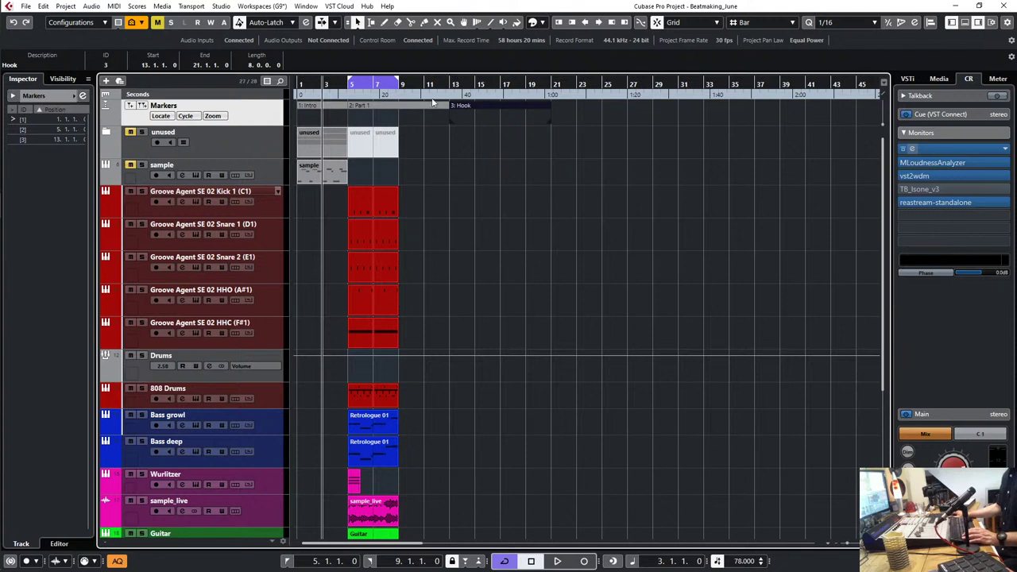
Step: Color the Part 1 marker with the red Drums color and the Hook marker with the yellow Noise color
click(430, 105)
click(545, 25)
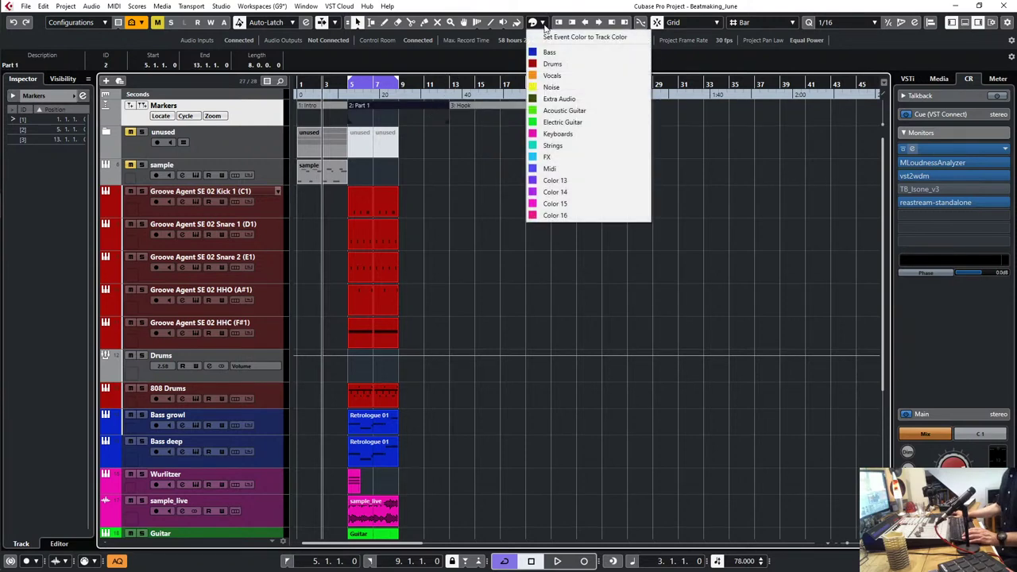
click(542, 66)
click(517, 113)
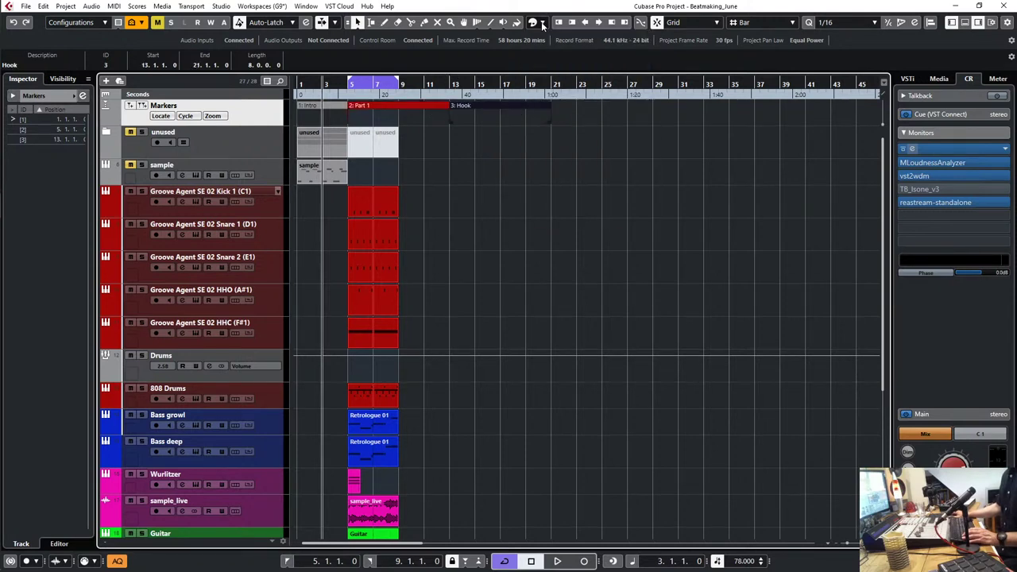
click(543, 25)
click(557, 93)
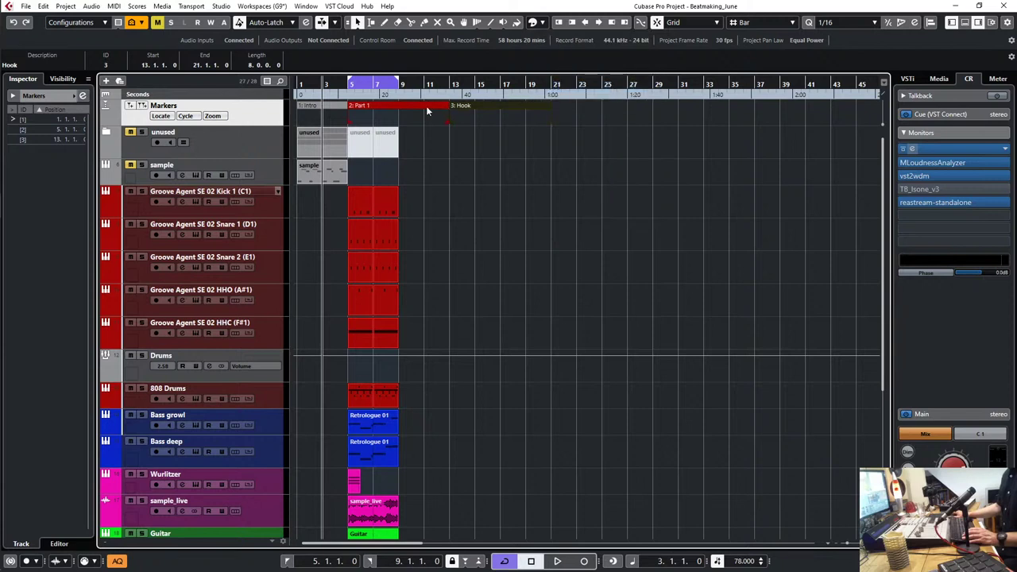
Step: Copy the Part 1 marker to bar 21, the Hook marker to bar 29, and the Part 1 marker again to bar 37
click(427, 110)
drag(427, 111, 634, 109)
drag(528, 109, 729, 111)
drag(617, 106, 819, 110)
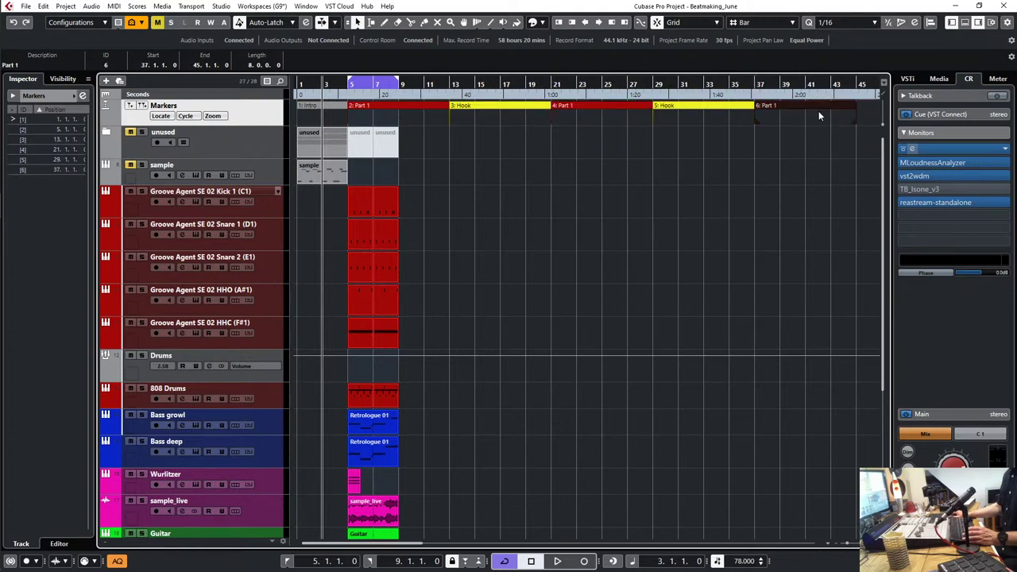
Step: Give the marker at bar 37 the FX color and rename it Breakdown
click(544, 26)
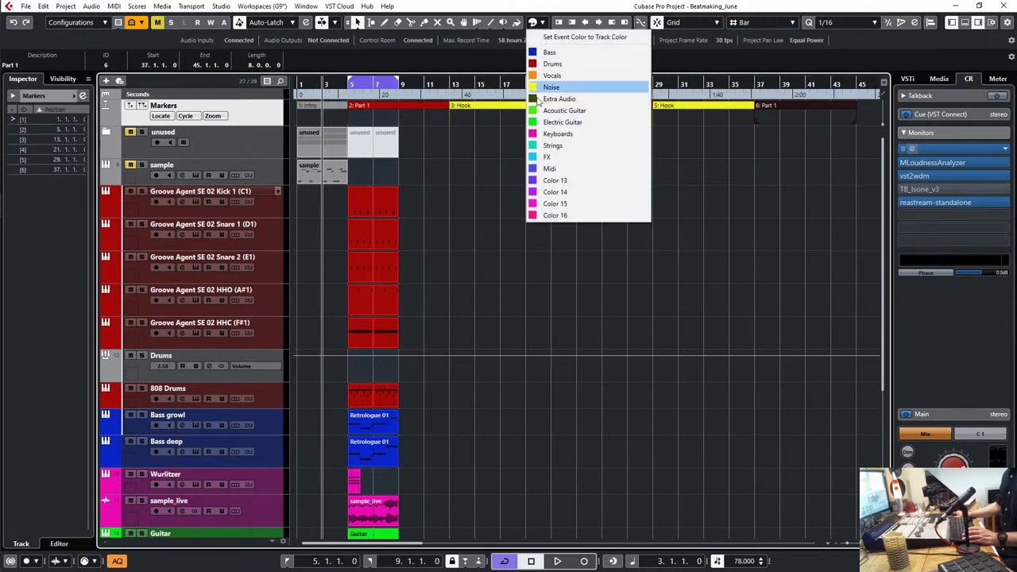
click(551, 161)
double_click(25, 65)
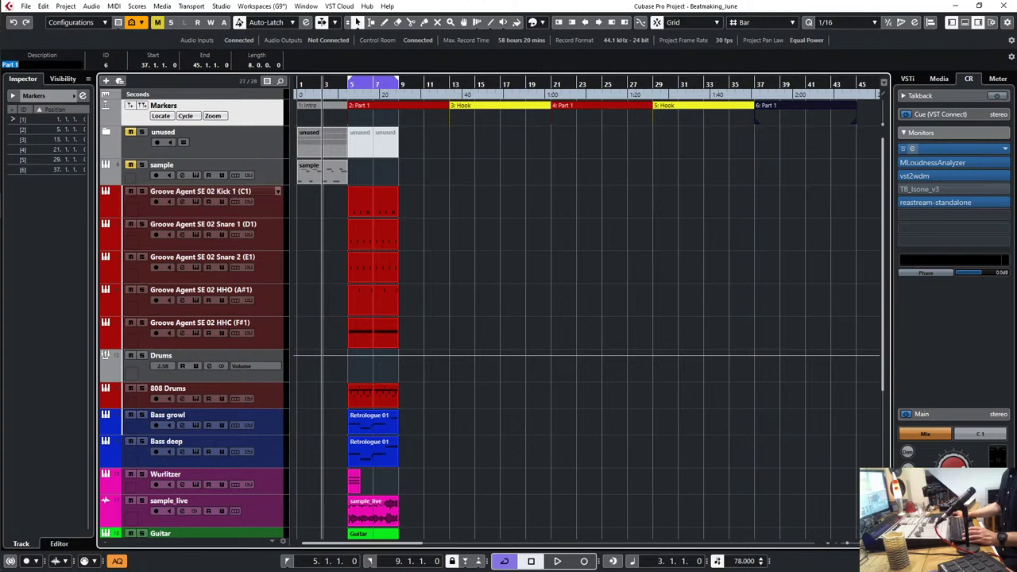
text(Breakdown)
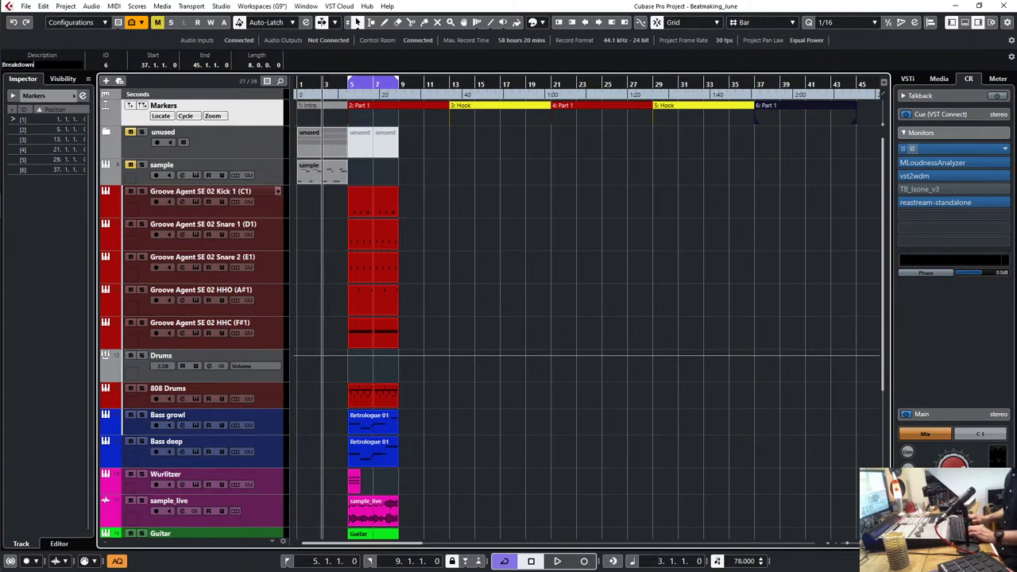
key(Return)
key(g)
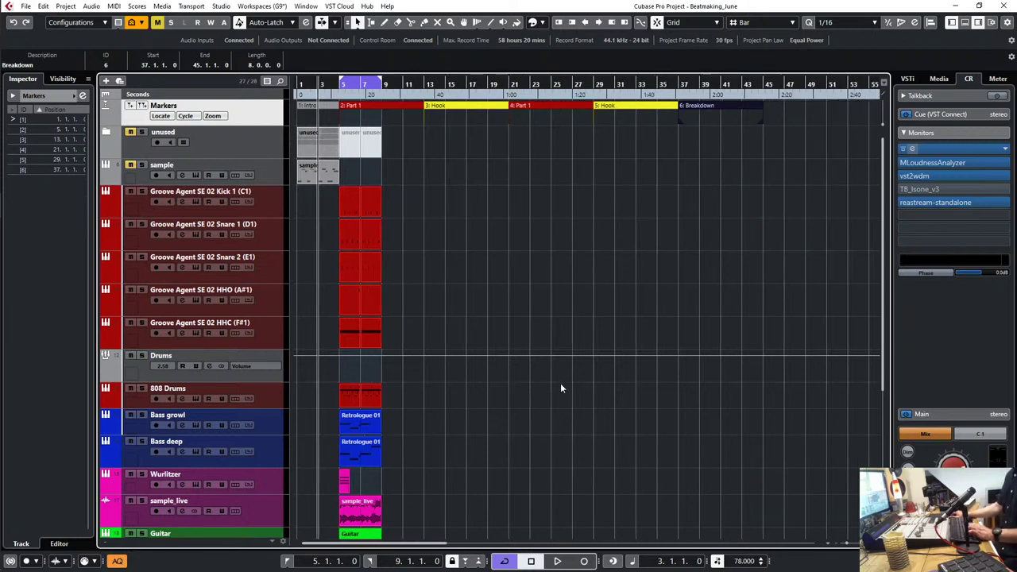
Step: Copy the Hook marker at bar 29 to bars 45 and 53
key(g)
key(g)
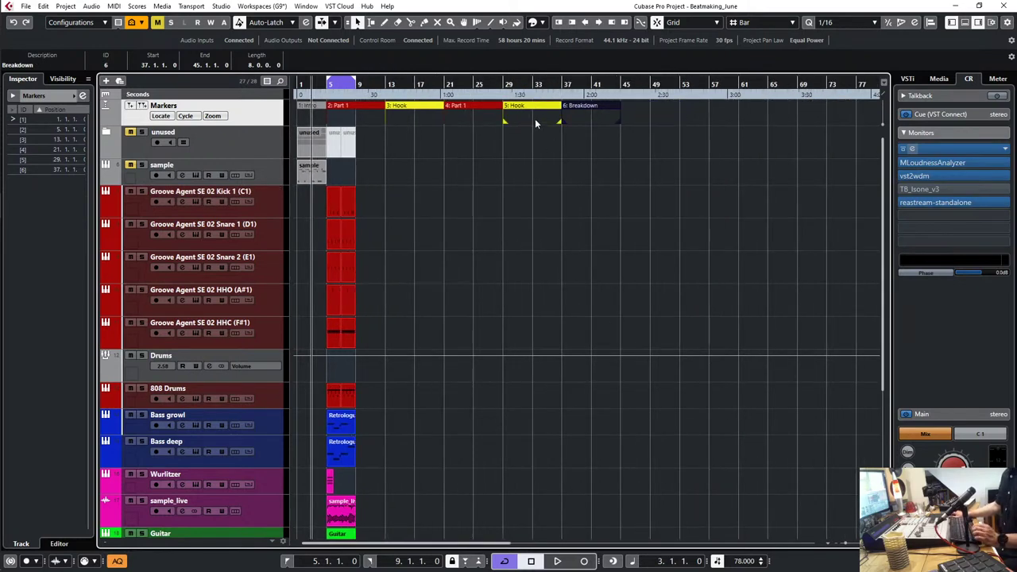
mouse_move(534, 111)
mouse_down()
mouse_move(711, 116)
mouse_move(695, 125)
mouse_up()
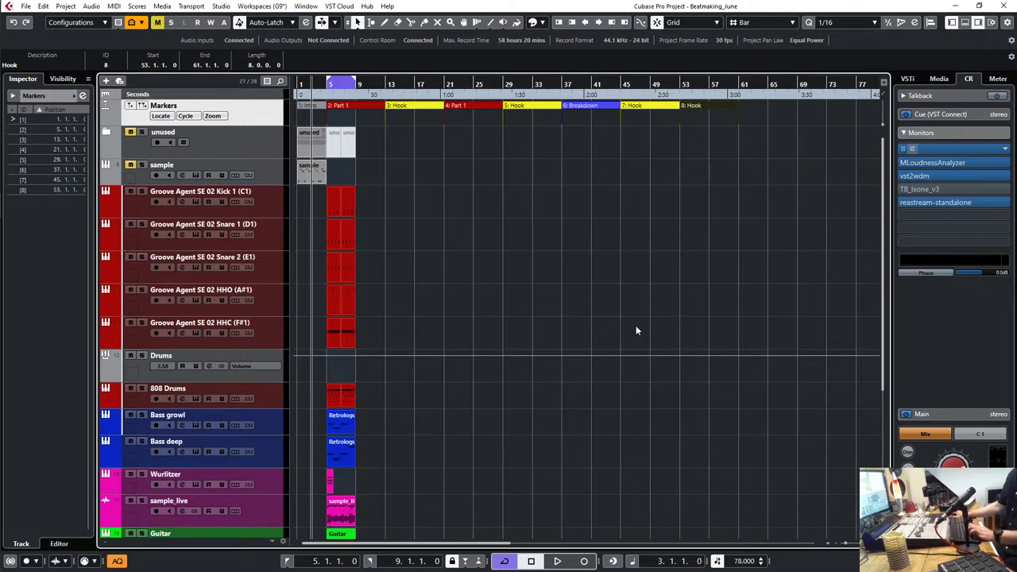
Step: Extend the Wurlitzer part so it runs from bar 5 to bar 9
key(h)
key(h)
key(h)
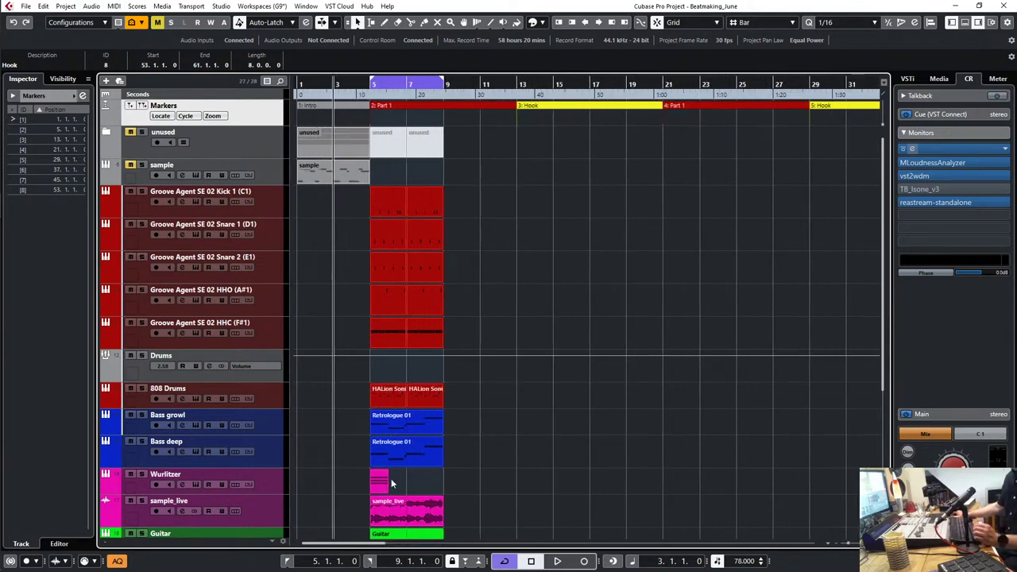
drag(391, 483, 444, 487)
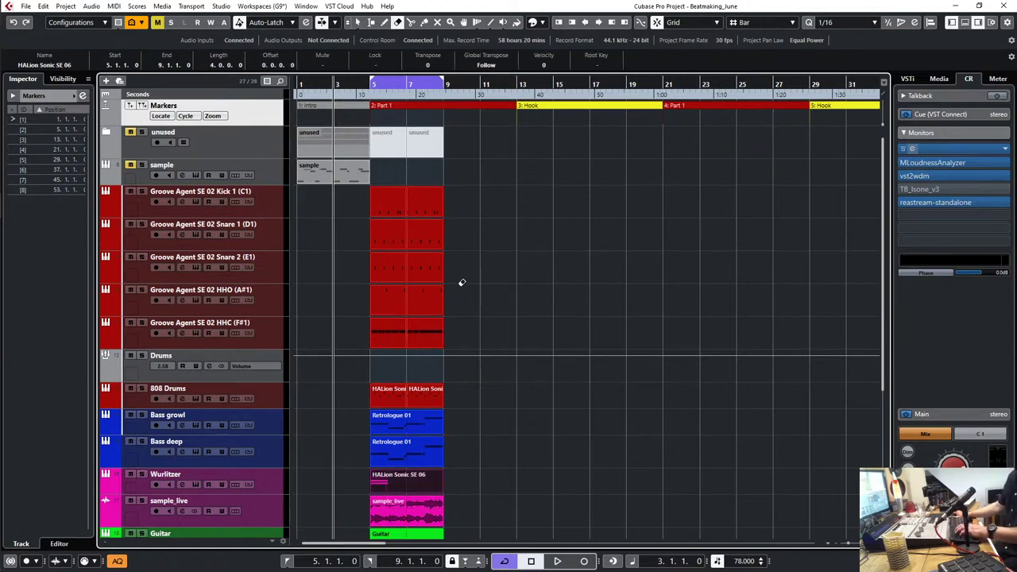
Step: Glue the two parts between bars 5 and 9 into one part on each Groove Agent track and on 808 Drums
key(6)
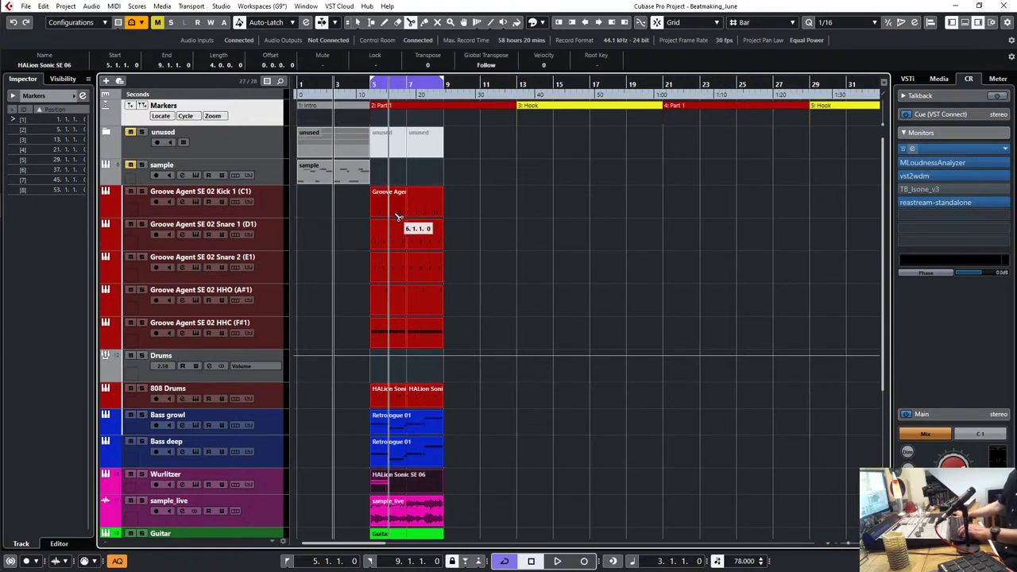
key(4)
click(394, 208)
click(391, 240)
click(392, 258)
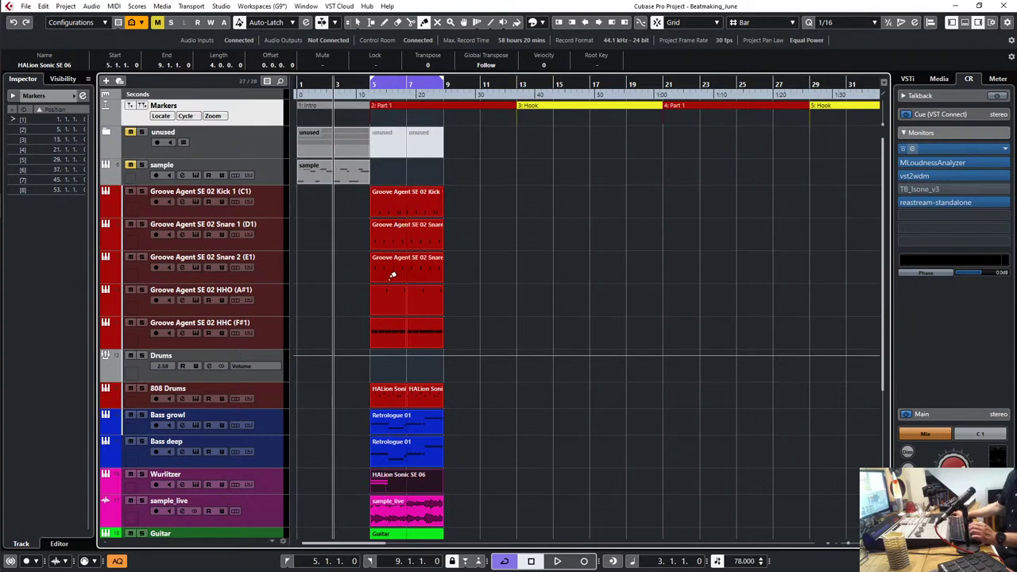
click(395, 300)
click(395, 330)
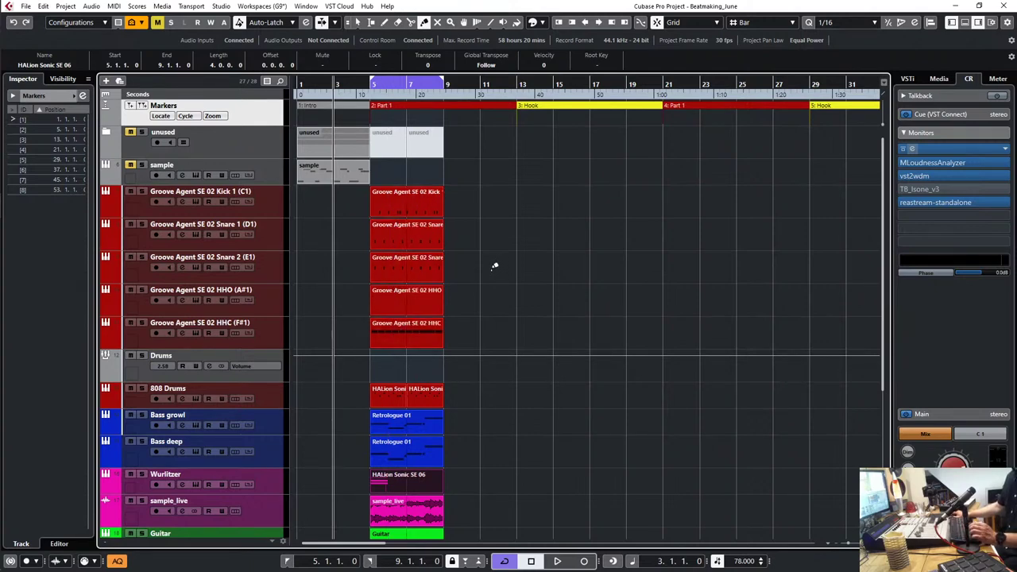
click(402, 397)
scroll(592, 284, down, 5)
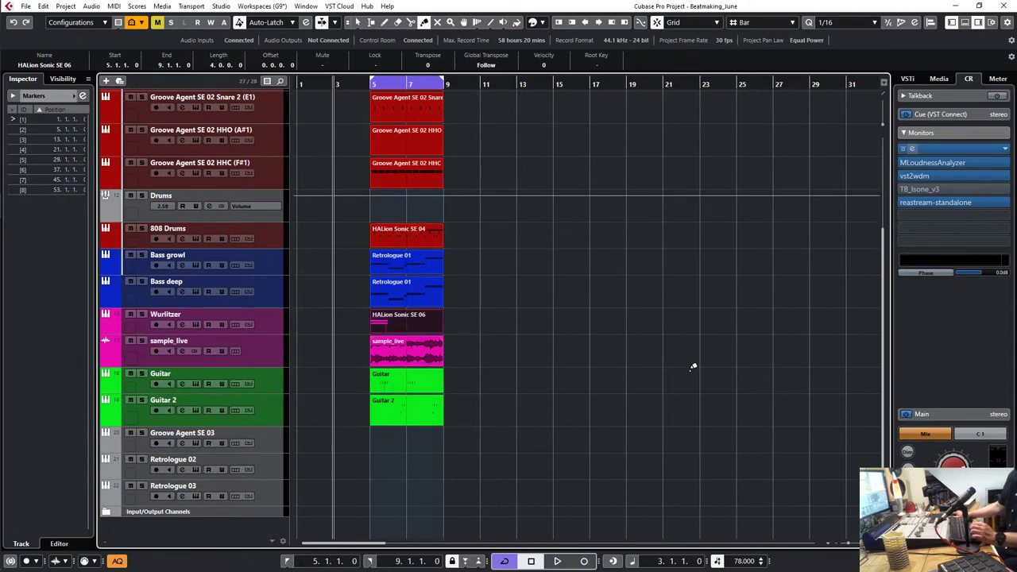
scroll(689, 374, up, 5)
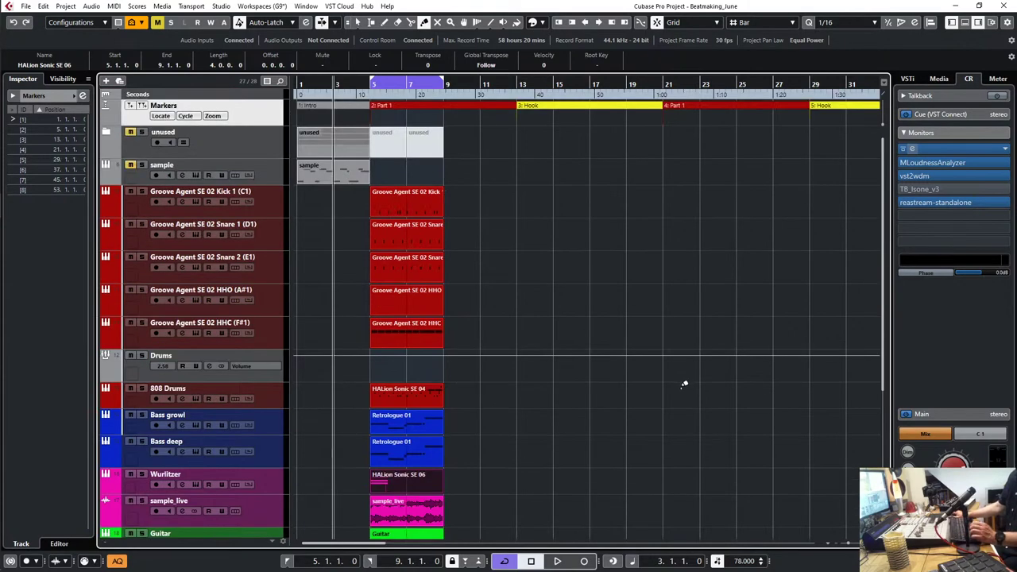
Step: Repeat the four-bar parts of all drum, bass, Wurlitzer, sample_live and guitar tracks from bar 9 up to bar 45
key(1)
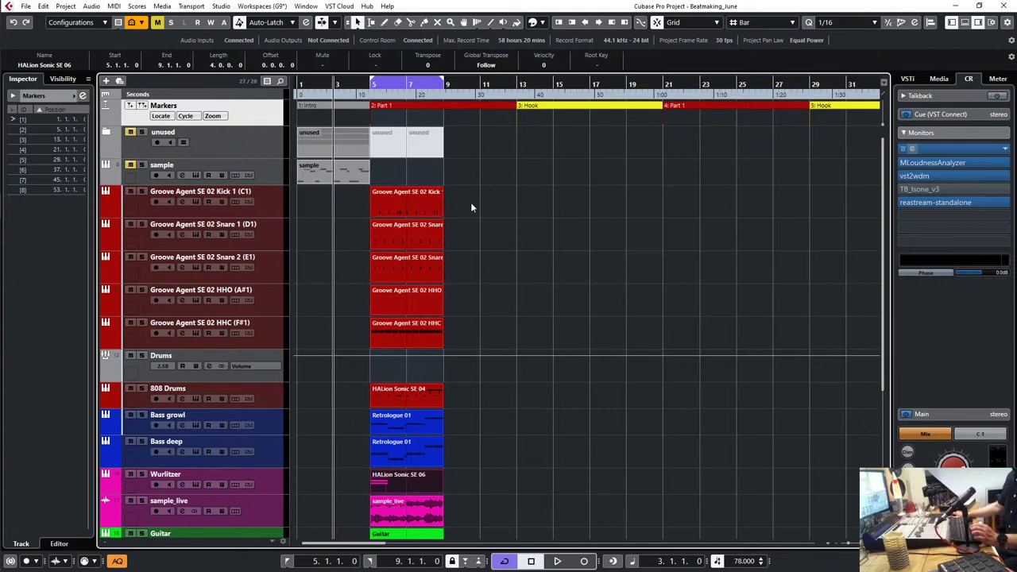
drag(471, 207, 812, 403)
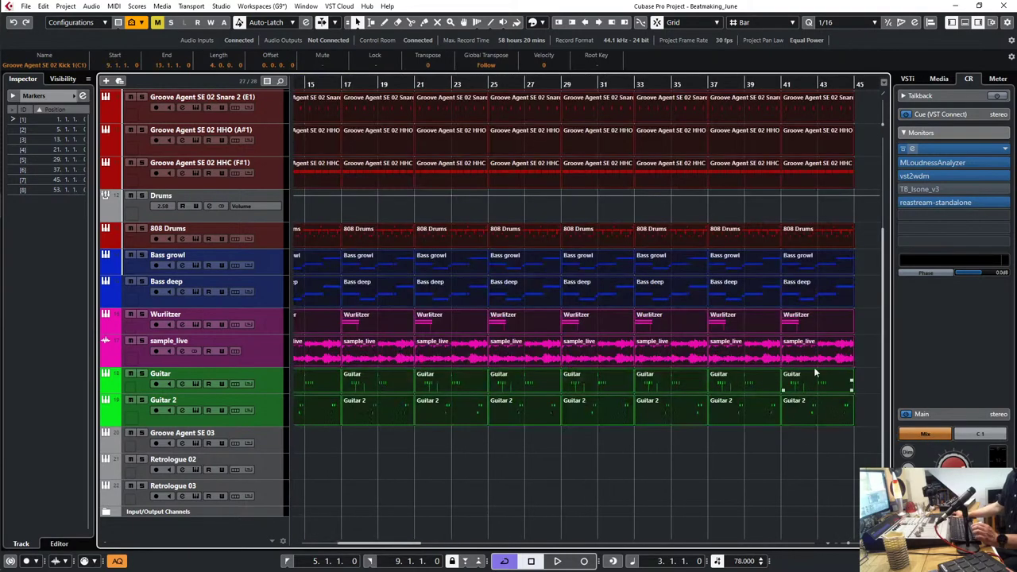
scroll(814, 350, up, 4)
key(g)
key(g)
key(g)
key(g)
key(g)
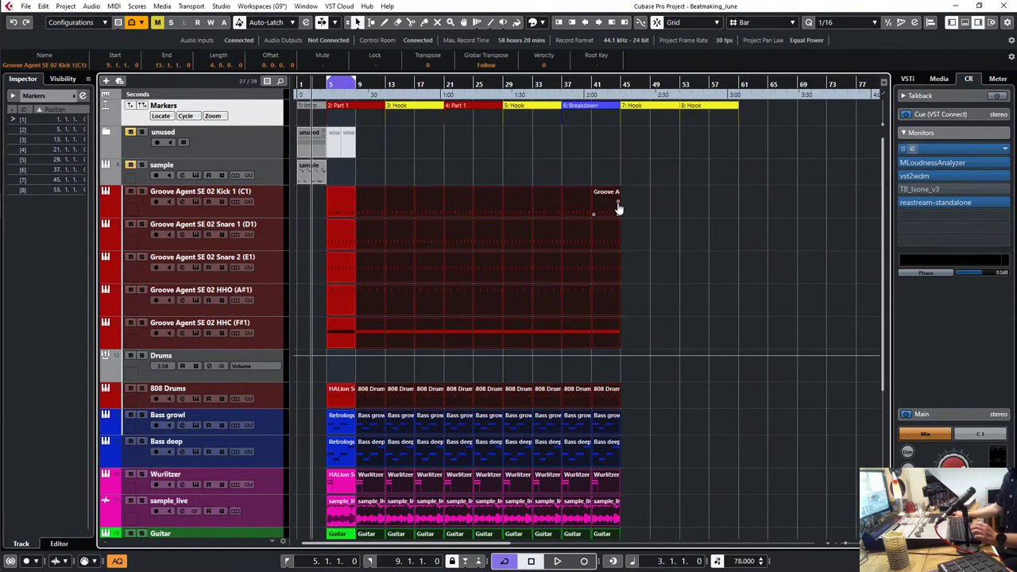
Step: Repeat the parts at bar 41 on all instrument tracks from bar 45 to bar 61, covering the last two Hook sections
key(ctrl+d)
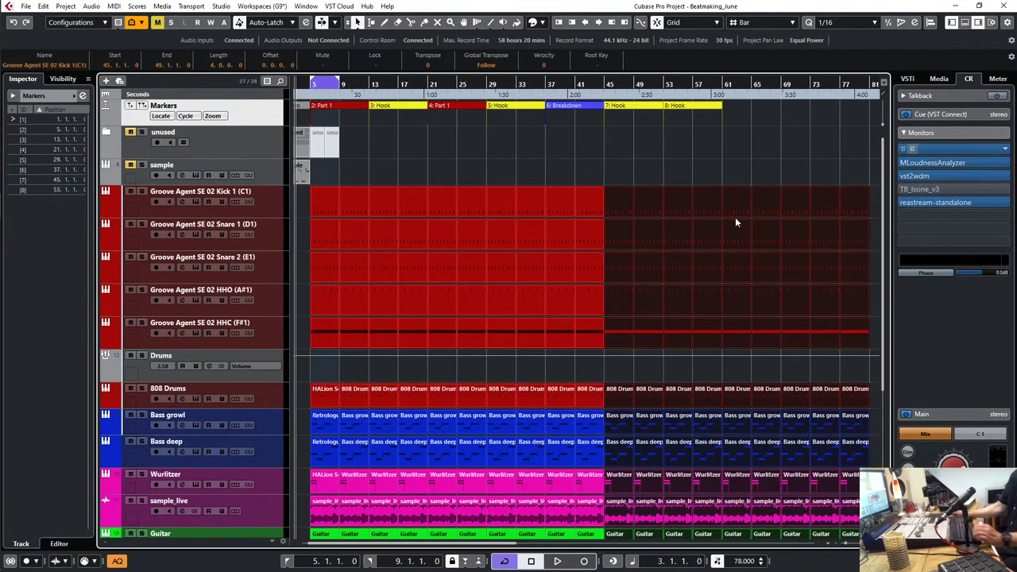
key(Delete)
drag(602, 155, 574, 469)
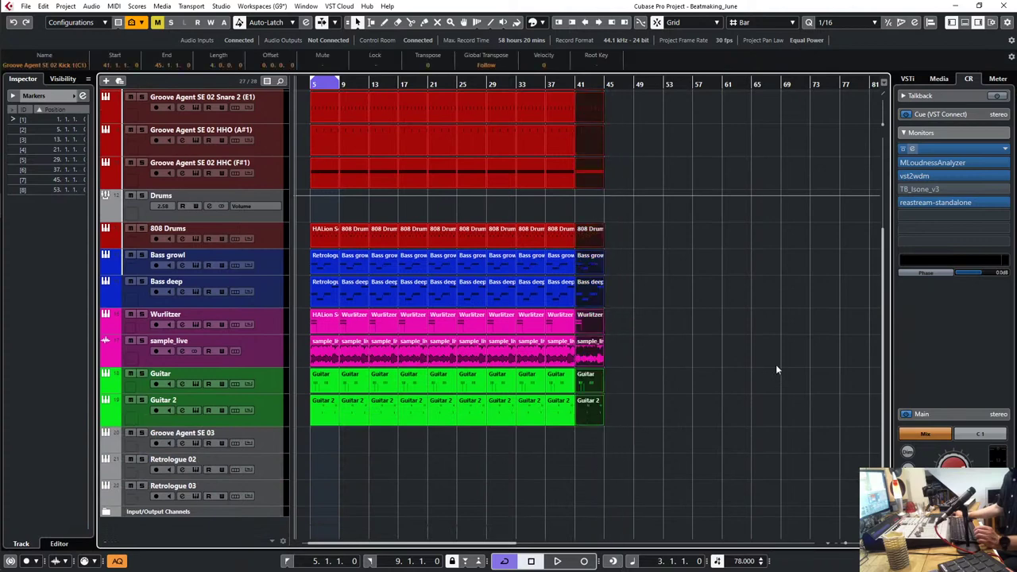
scroll(580, 223, up, 5)
drag(602, 208, 698, 221)
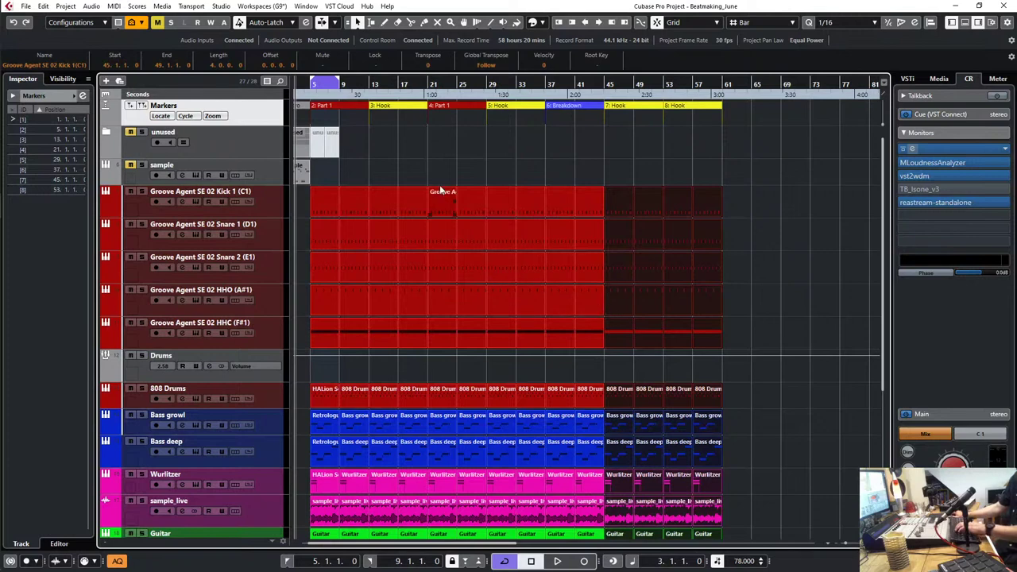
key(7)
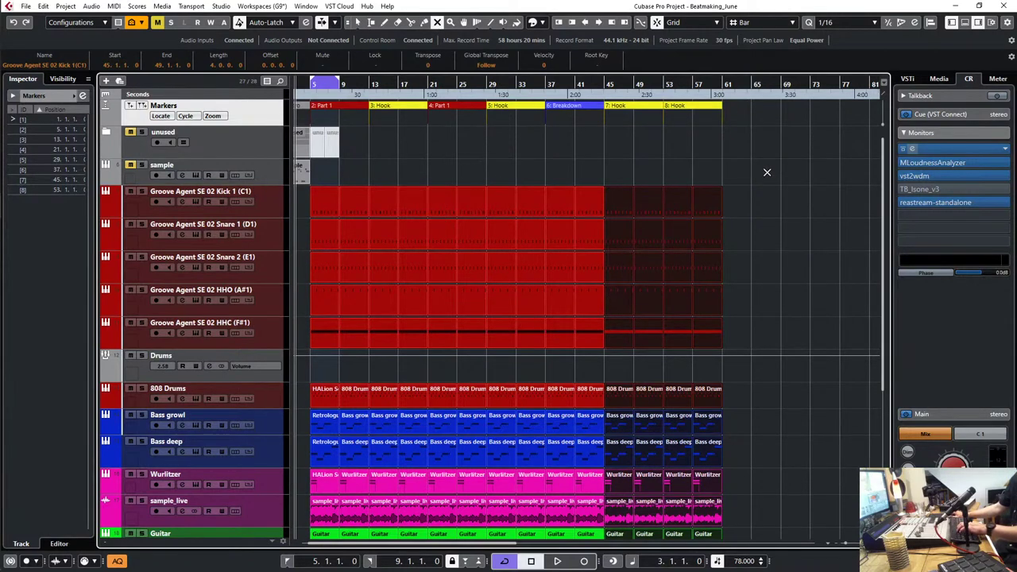
click(704, 210)
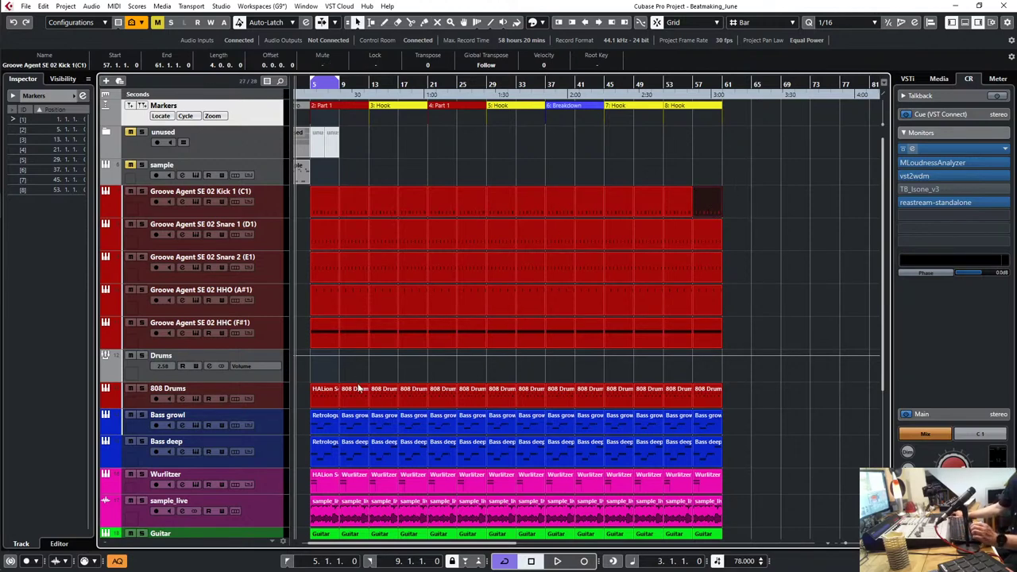
Step: Solo the 808 Drums track and play the second Part 1 section, bars 21 to 29, as a loop
click(277, 399)
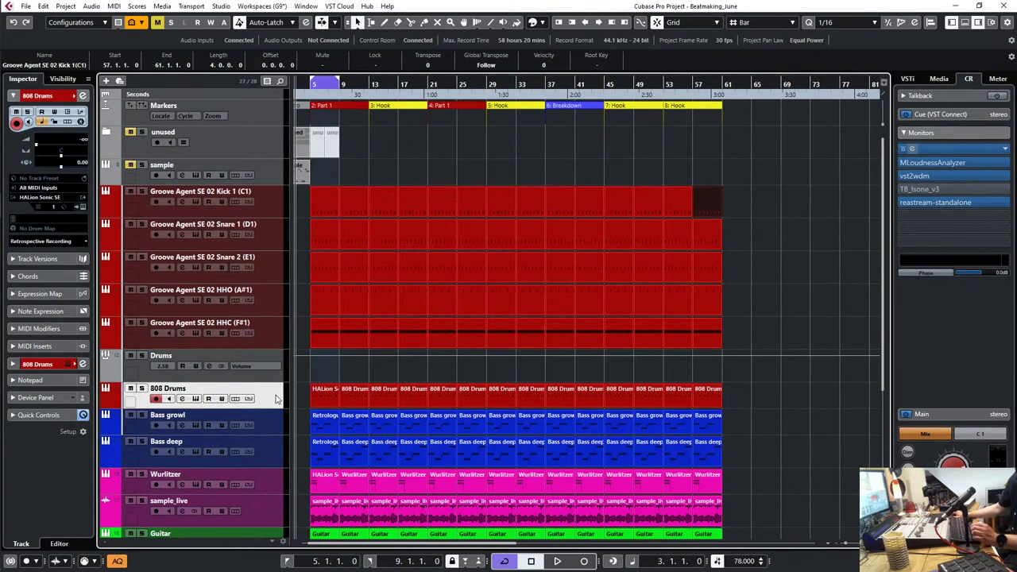
click(142, 388)
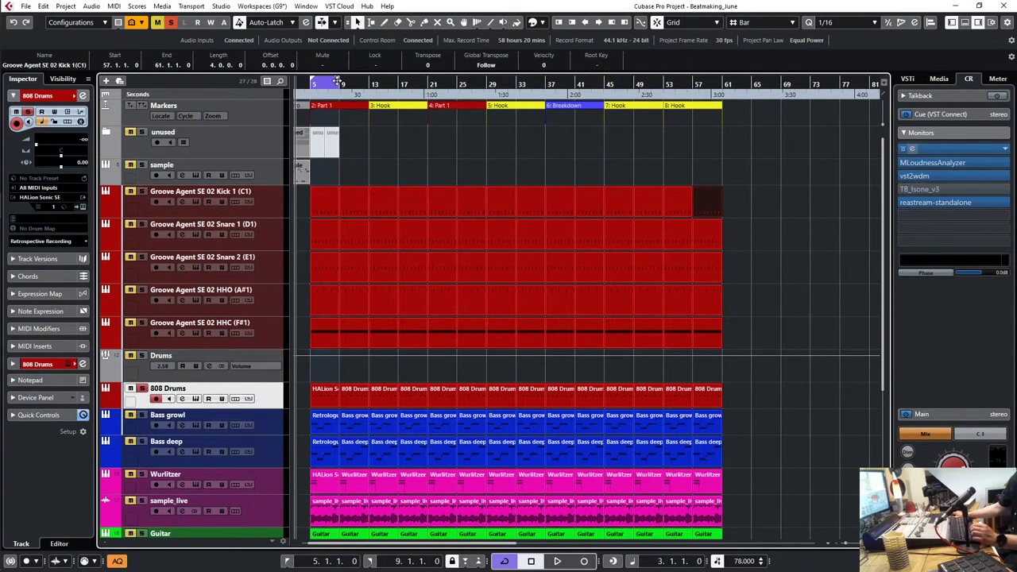
click(448, 106)
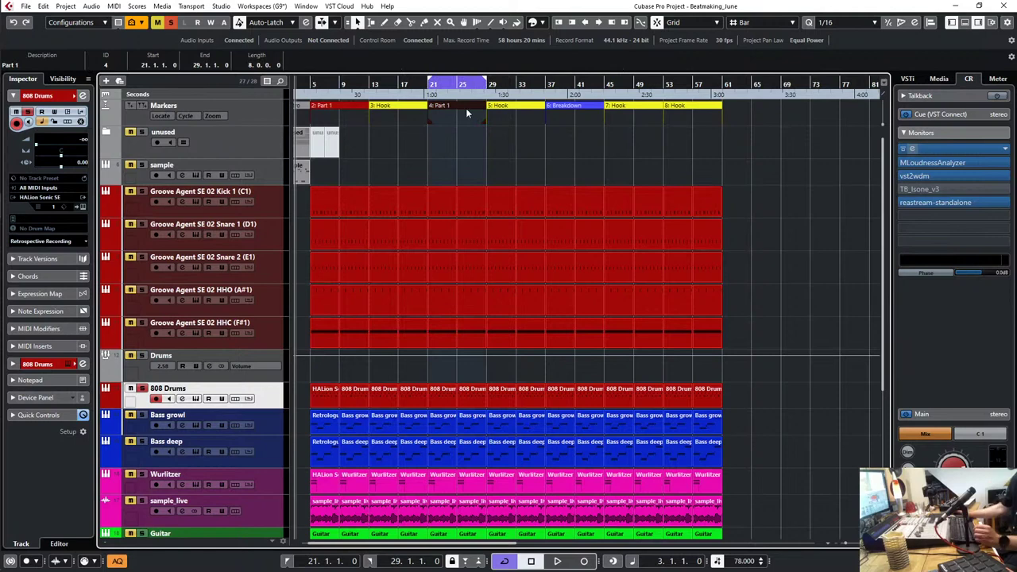
key(KP_1)
key(space)
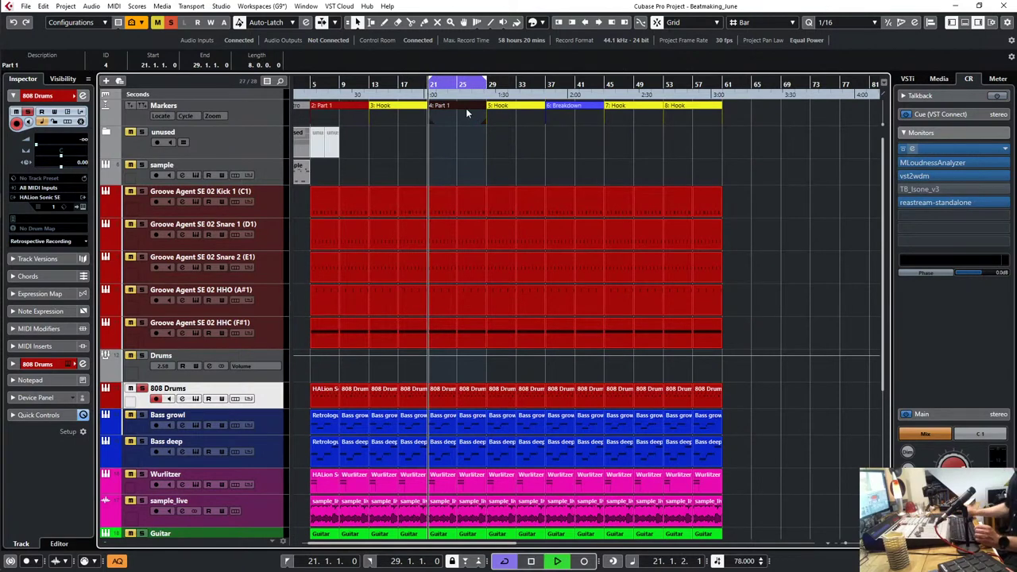
Step: Boost the 808 Drums channel EQ by 7.9 dB at 1683 Hz and add a 9.8 dB high-band boost at 7184 Hz
click(287, 401)
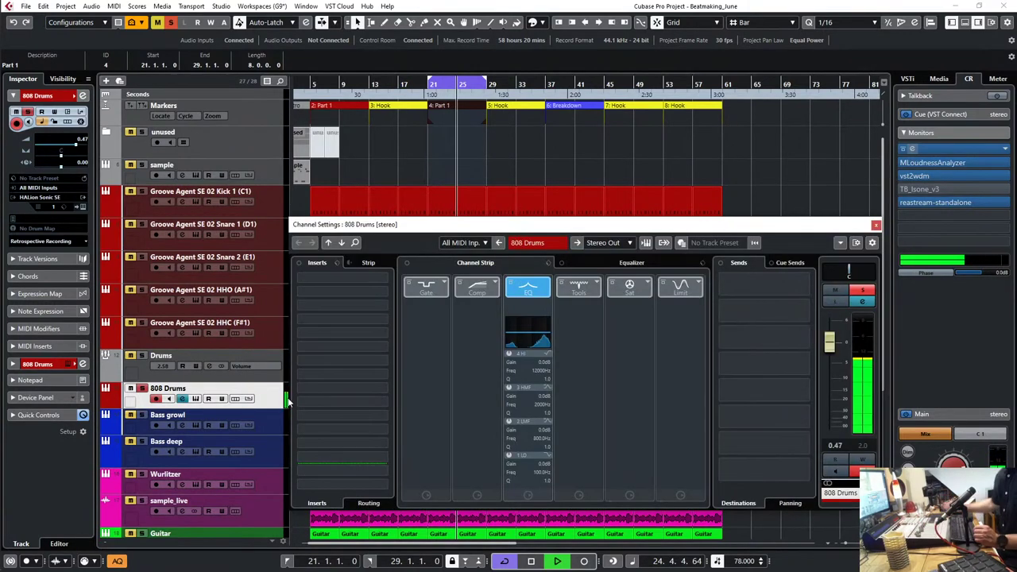
click(632, 262)
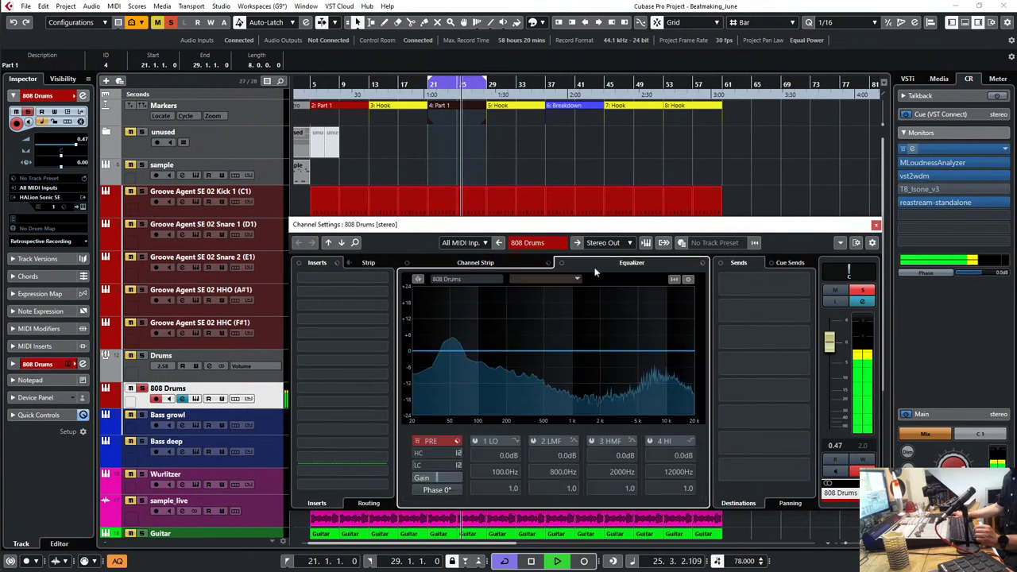
click(598, 351)
drag(598, 352, 595, 330)
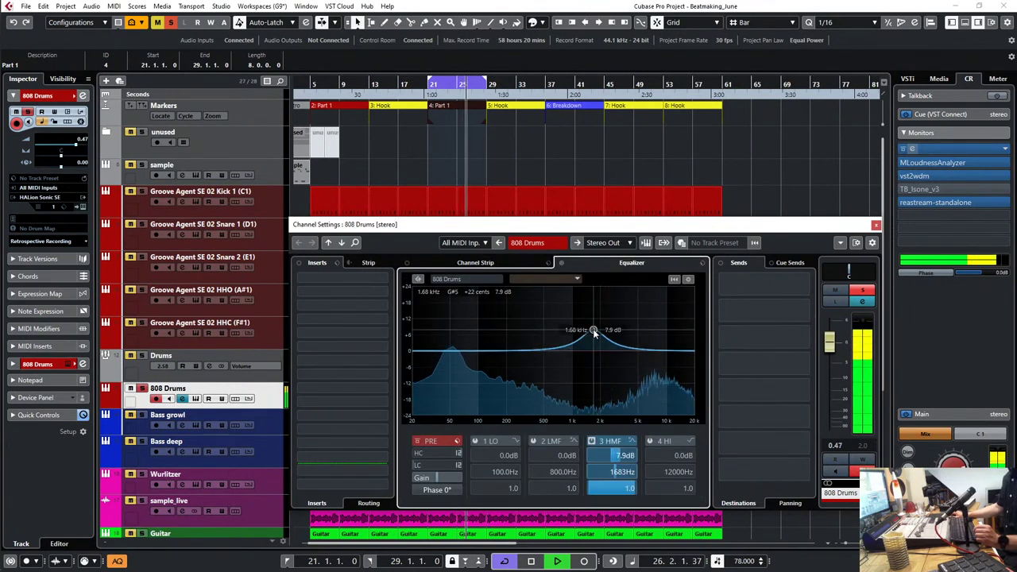
drag(657, 348, 653, 326)
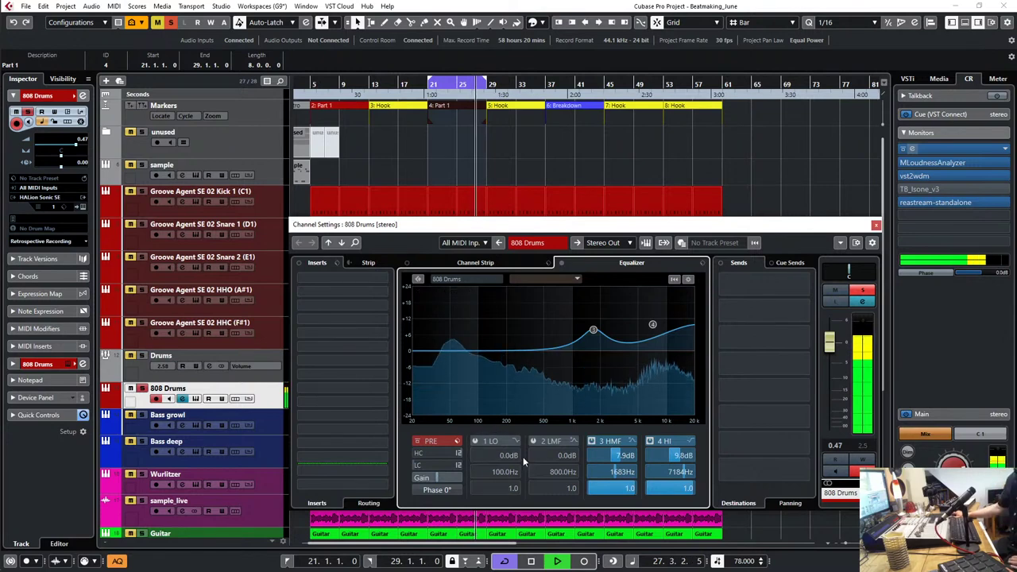
Step: Set the 808 Drums low EQ band to High Pass II with -8.3 dB gain, 37.7 Hz frequency and a Q of 9.1
click(518, 445)
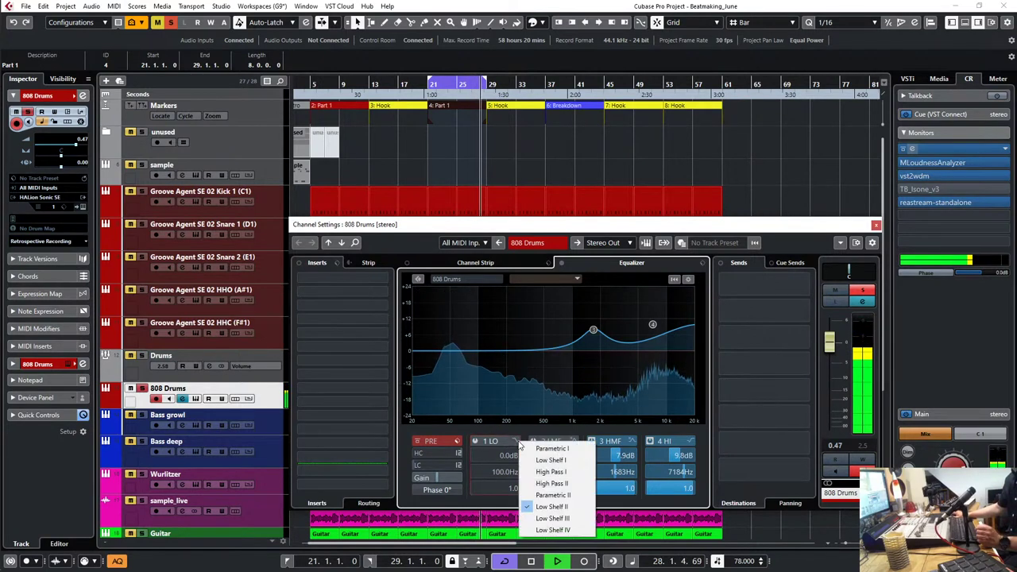
click(563, 473)
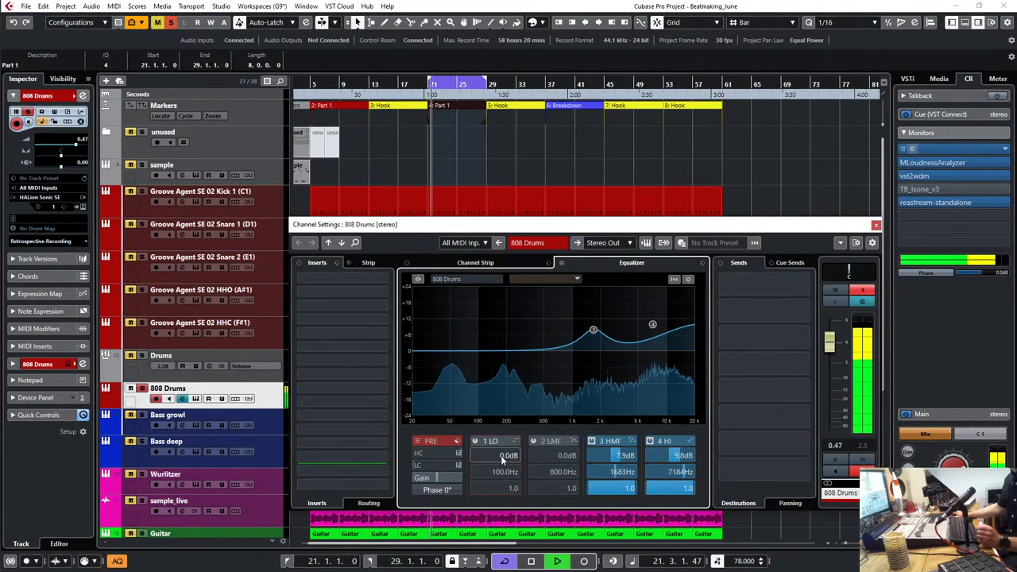
drag(501, 455, 438, 375)
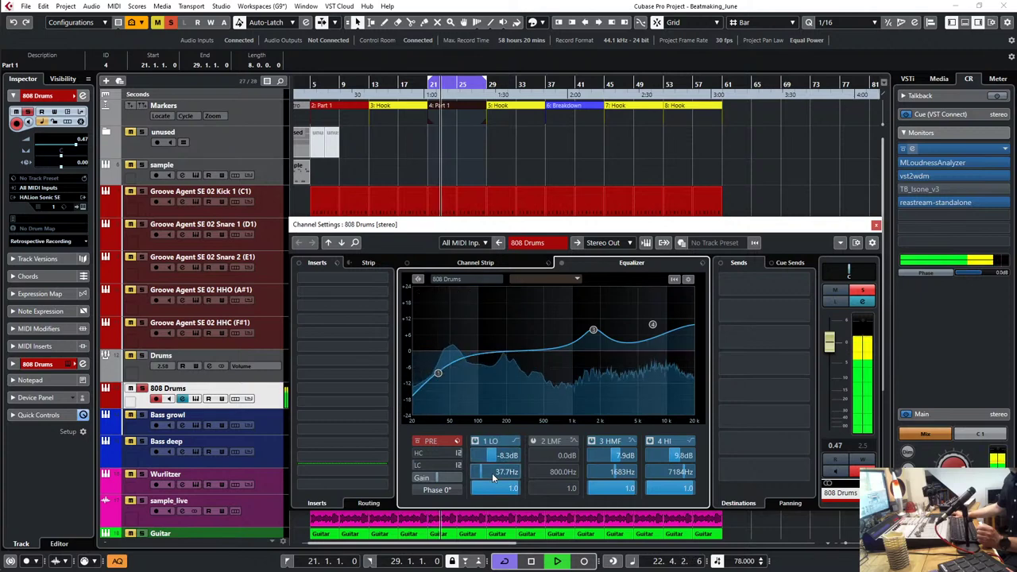
drag(481, 487, 512, 474)
click(514, 445)
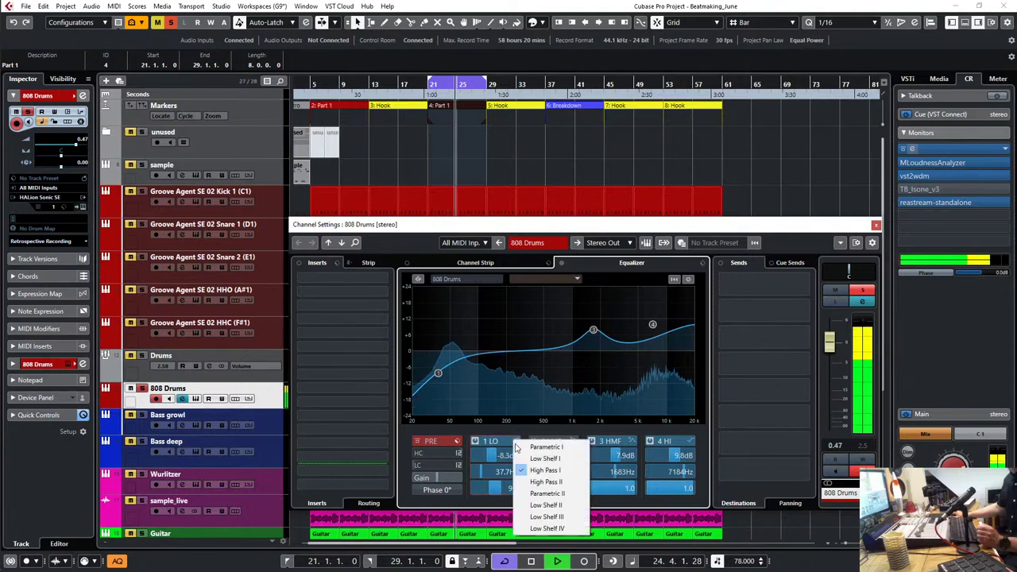
click(527, 477)
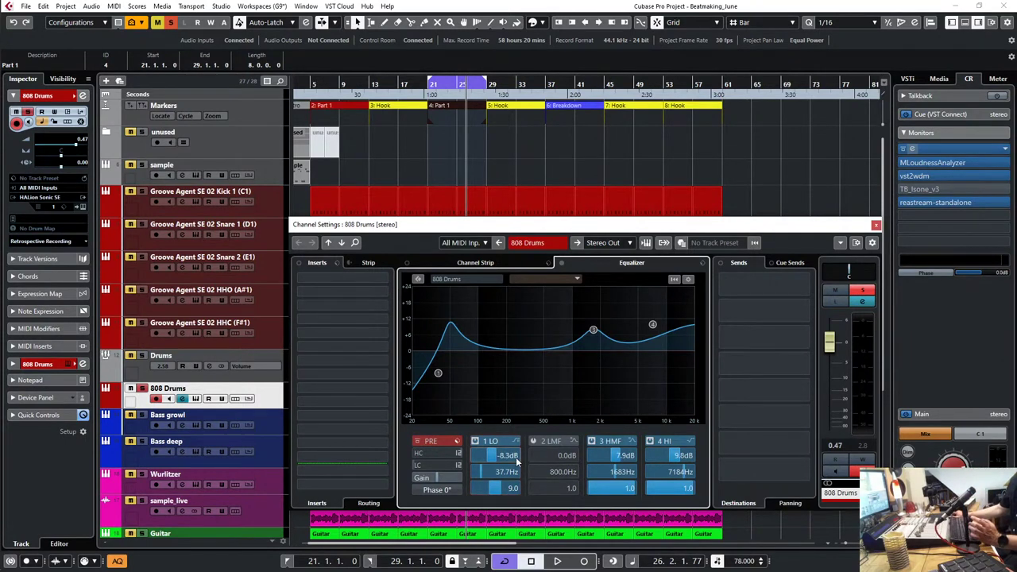
mouse_move(502, 488)
mouse_down()
mouse_move(533, 493)
mouse_move(482, 491)
mouse_move(522, 492)
mouse_up()
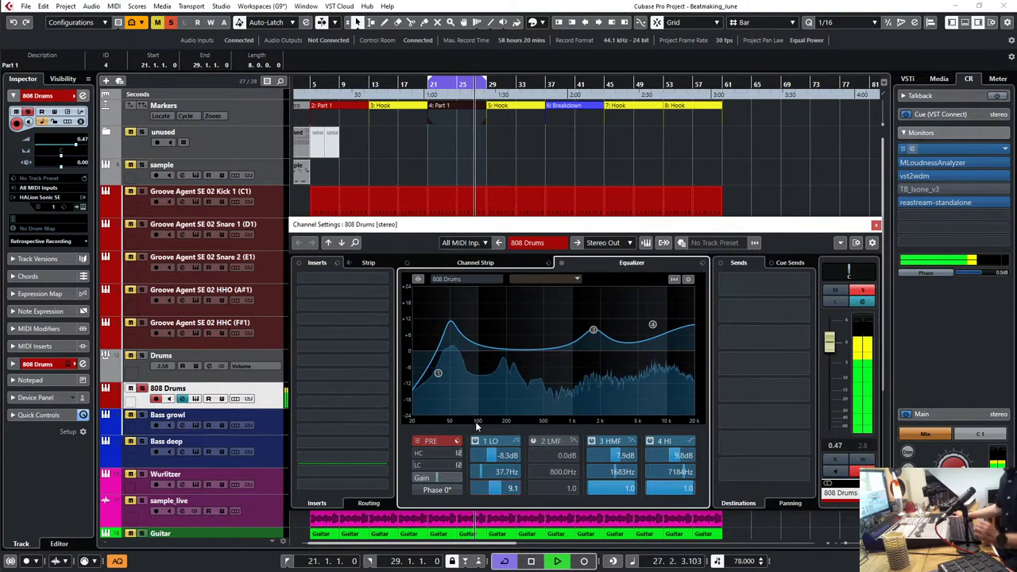
Step: Close the 808 Drums channel settings, unsolo the track, play the loop from bar 21 and select the Wurlitzer track
click(876, 225)
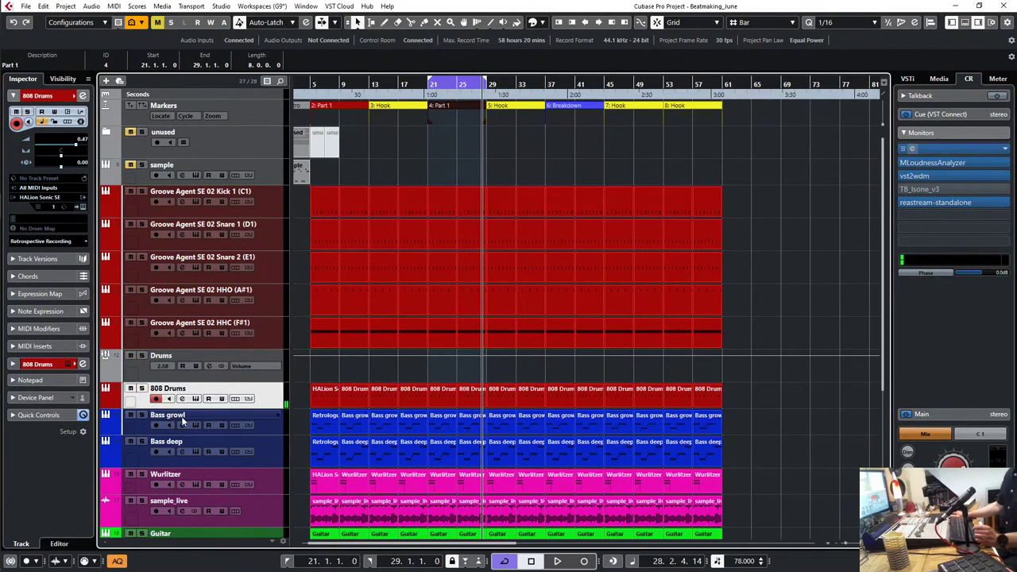
key(KP_1)
key(space)
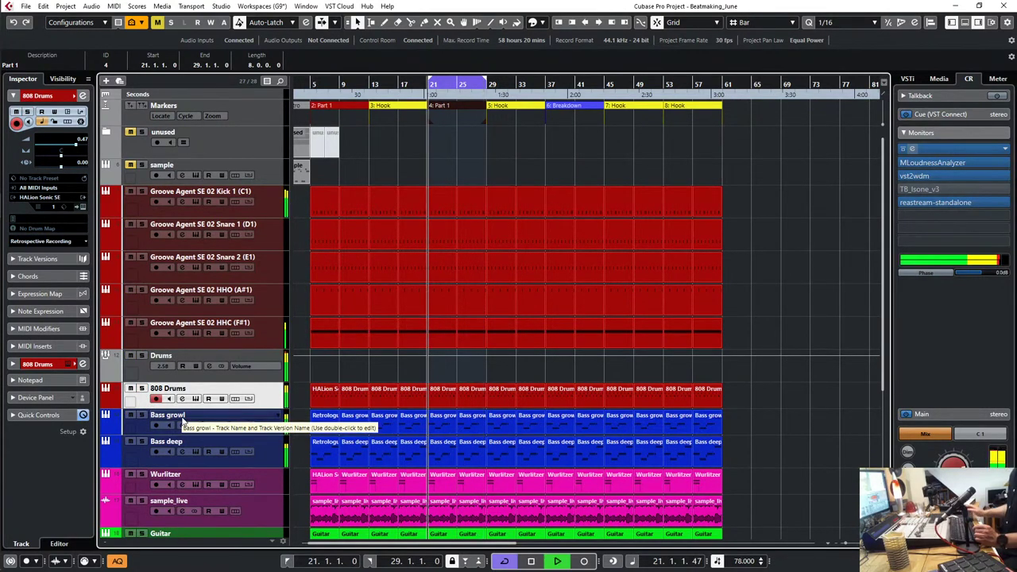
scroll(777, 297, down, 5)
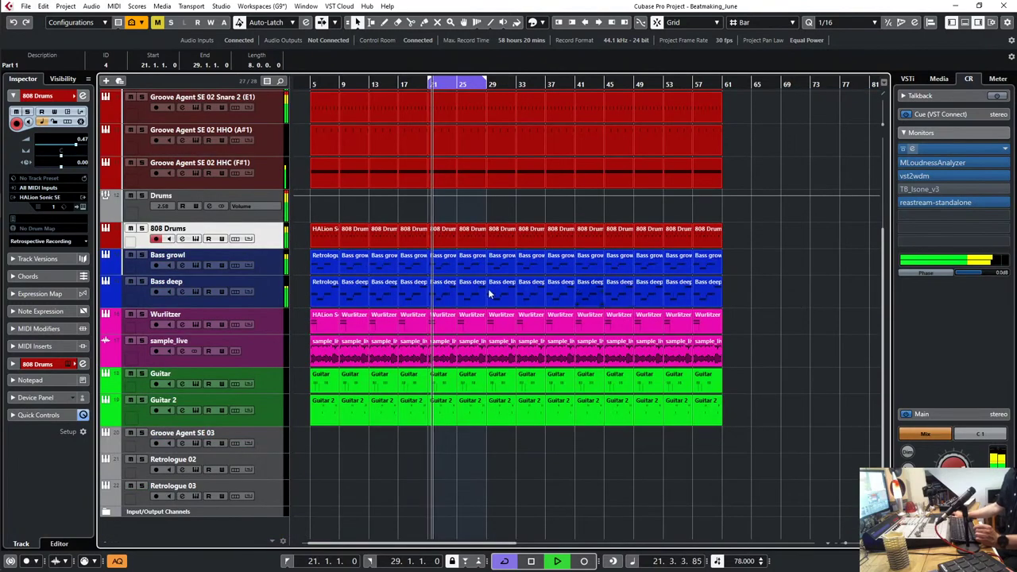
click(278, 328)
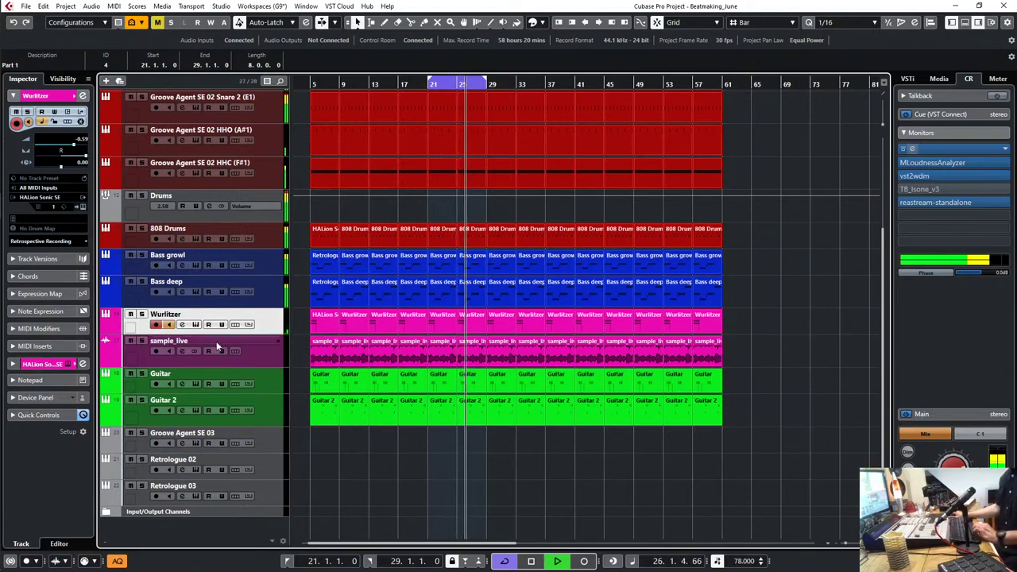
Step: Solo the Wurlitzer track, open its channel settings, restart playback and move the settings window clear of the meters
key(space)
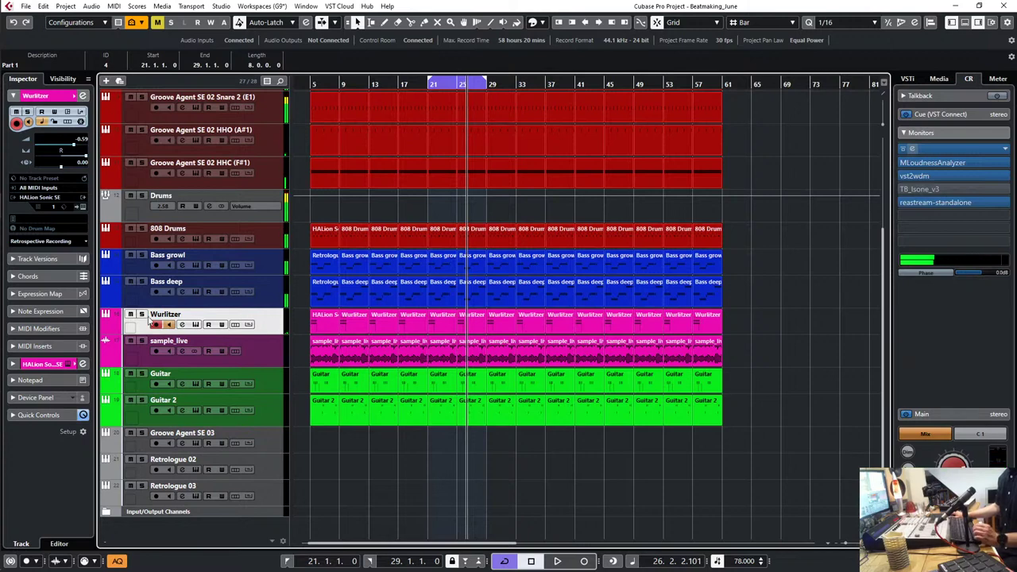
click(143, 316)
key(e)
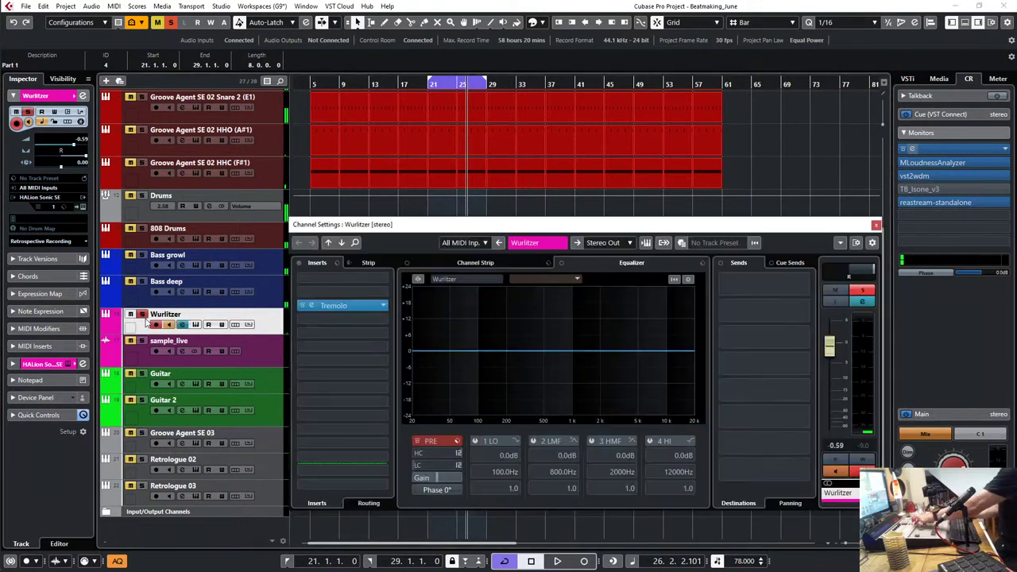
key(space)
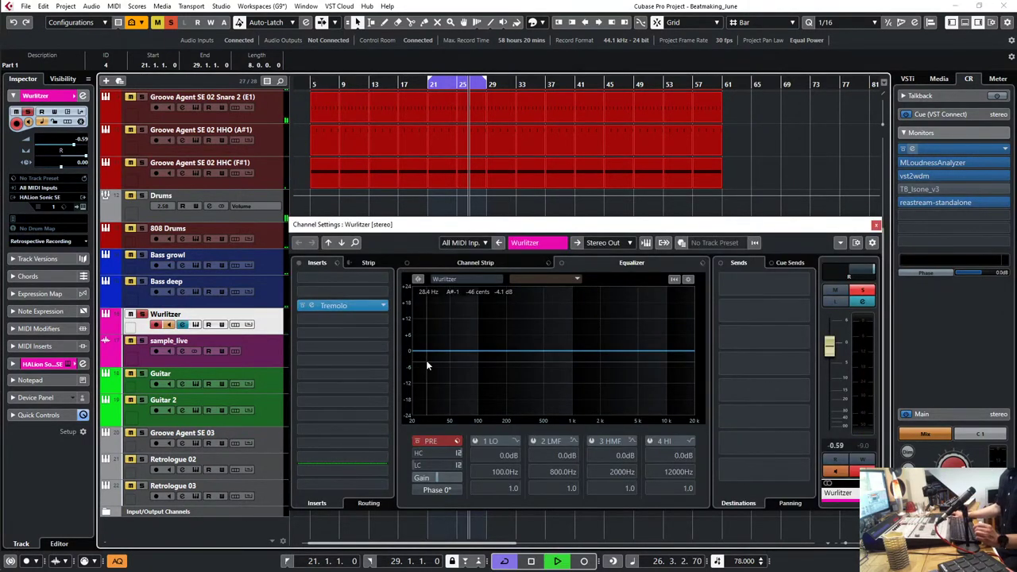
drag(644, 229, 599, 254)
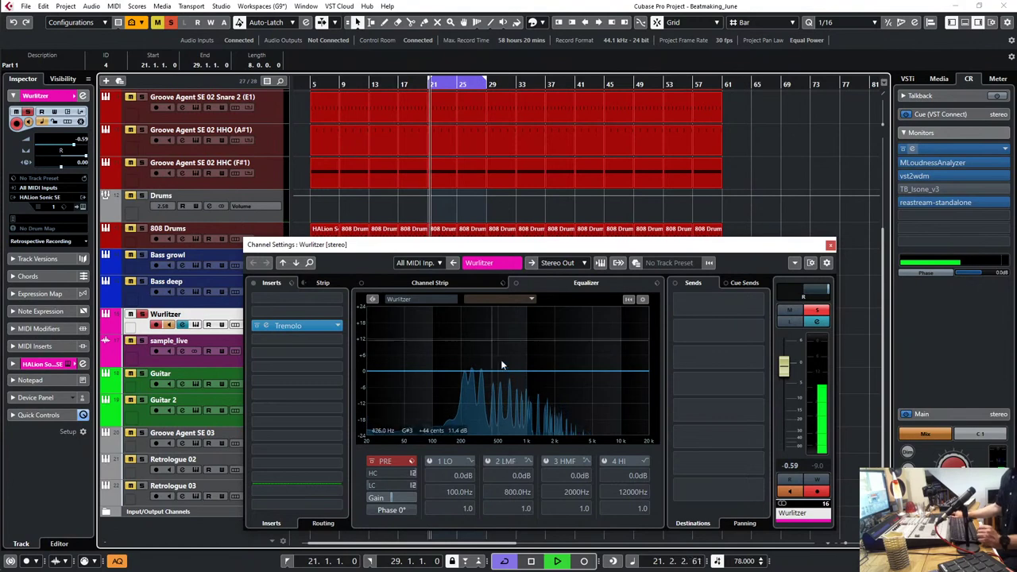
Step: Enable a 36 dB/Oct low cut on the Wurlitzer channel and raise its cutoff to remove the low end
click(415, 485)
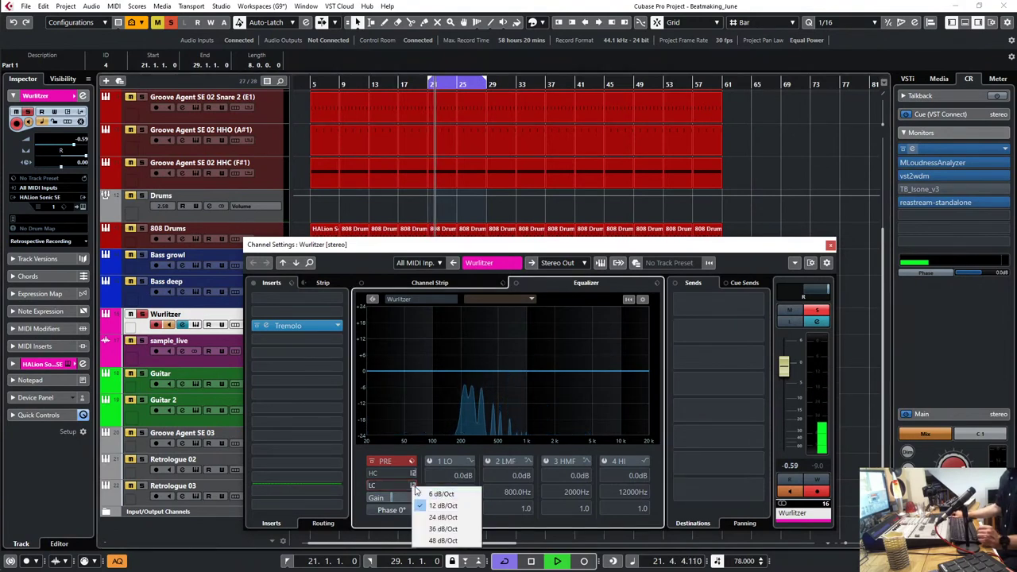
click(443, 528)
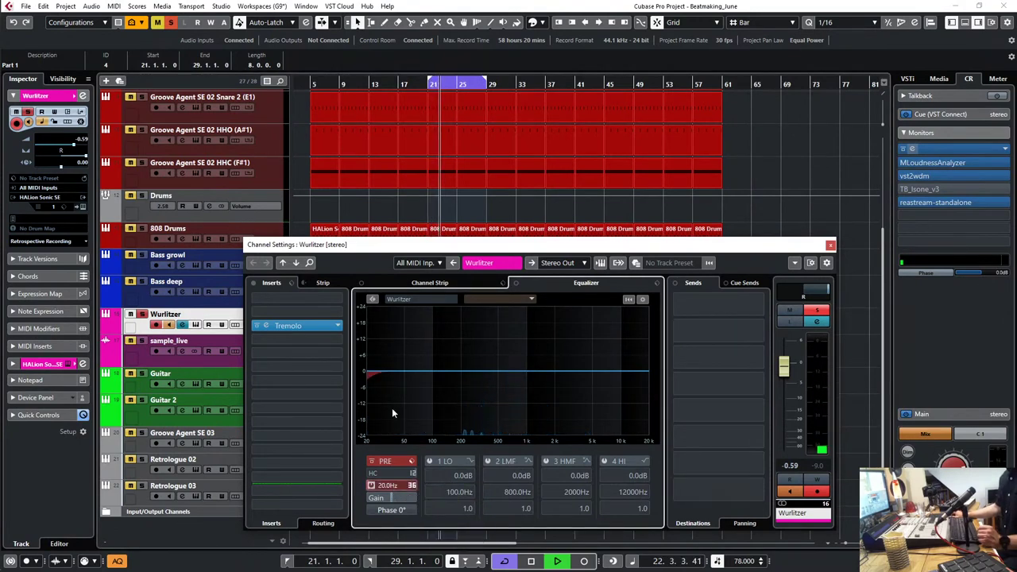
drag(392, 380, 413, 370)
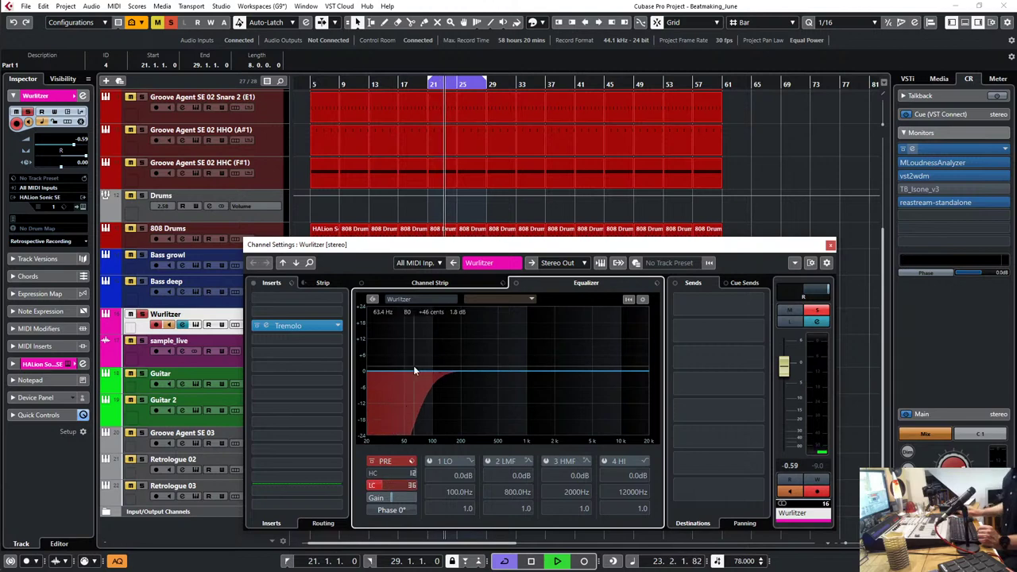
Step: Boost the Wurlitzer's high-mid EQ band by 14.4 dB at 1126 Hz with a Q of 2.6 while the loop plays
drag(517, 370, 523, 340)
scroll(514, 356, up, 4)
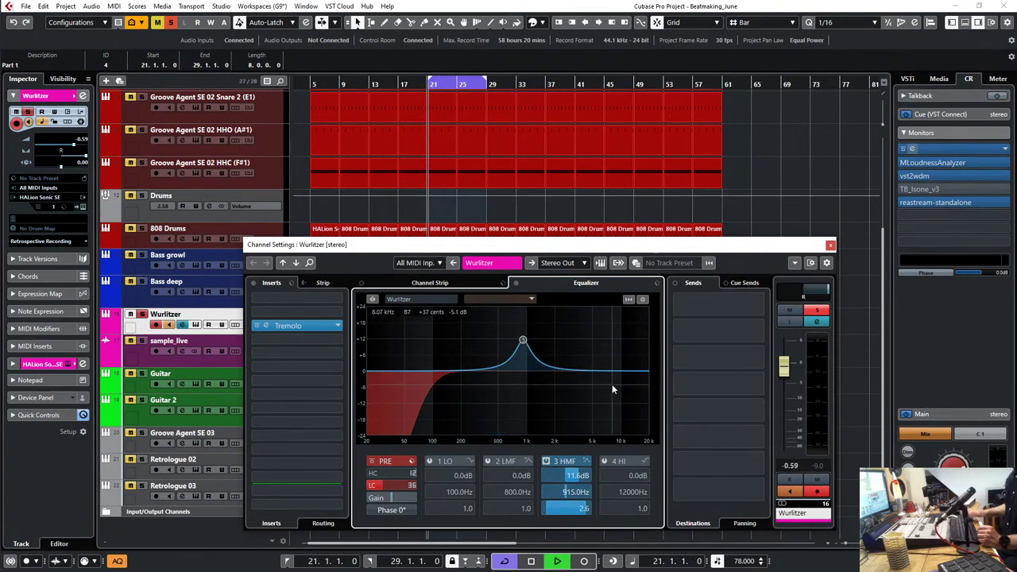
key(space)
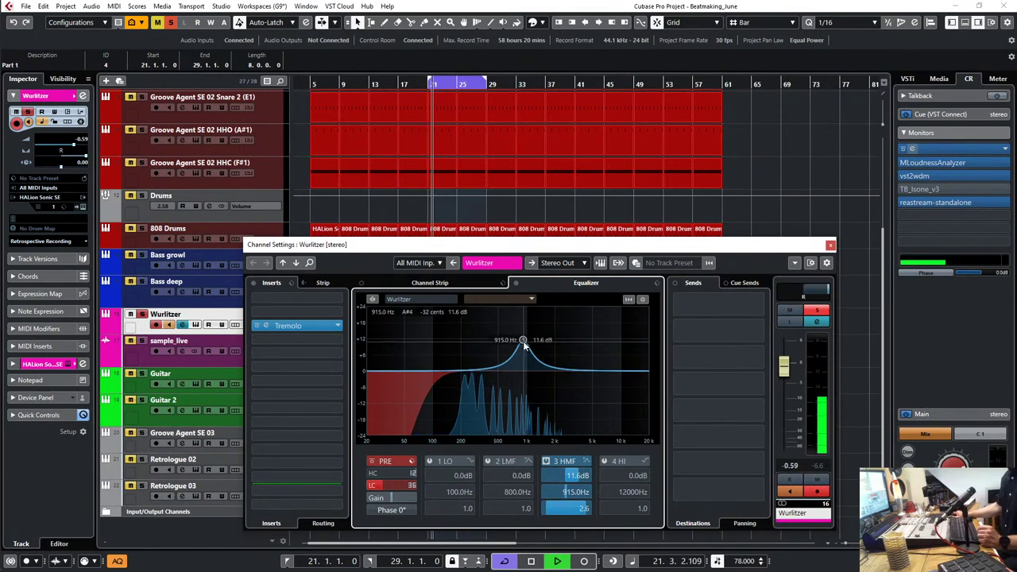
mouse_move(524, 344)
mouse_down()
mouse_move(546, 342)
mouse_move(531, 332)
mouse_up()
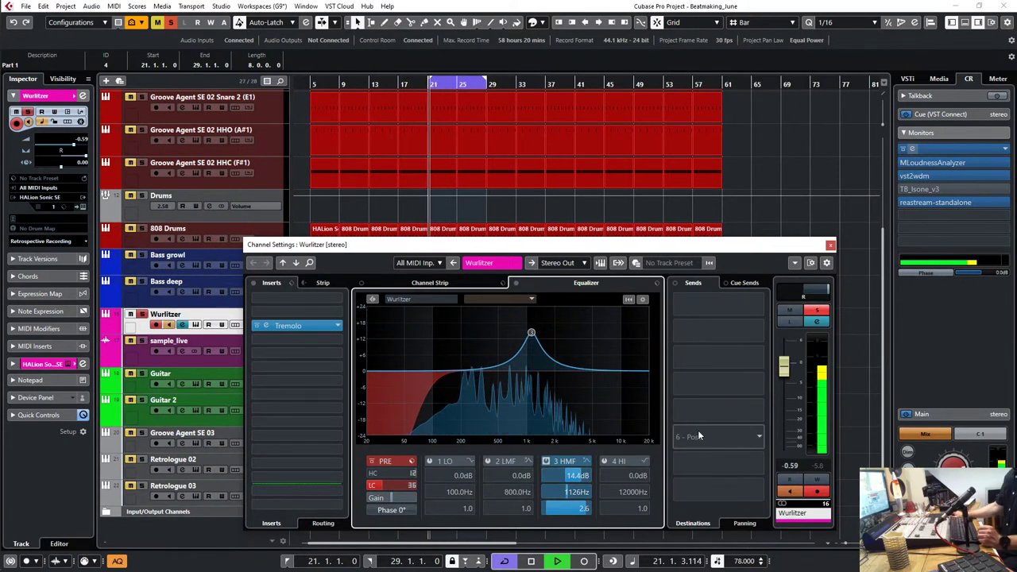
Step: Place the Wurlitzer strip's compressor after the EQ, load Tube Compressor with 22.7 dB input, and close the channel settings
click(444, 286)
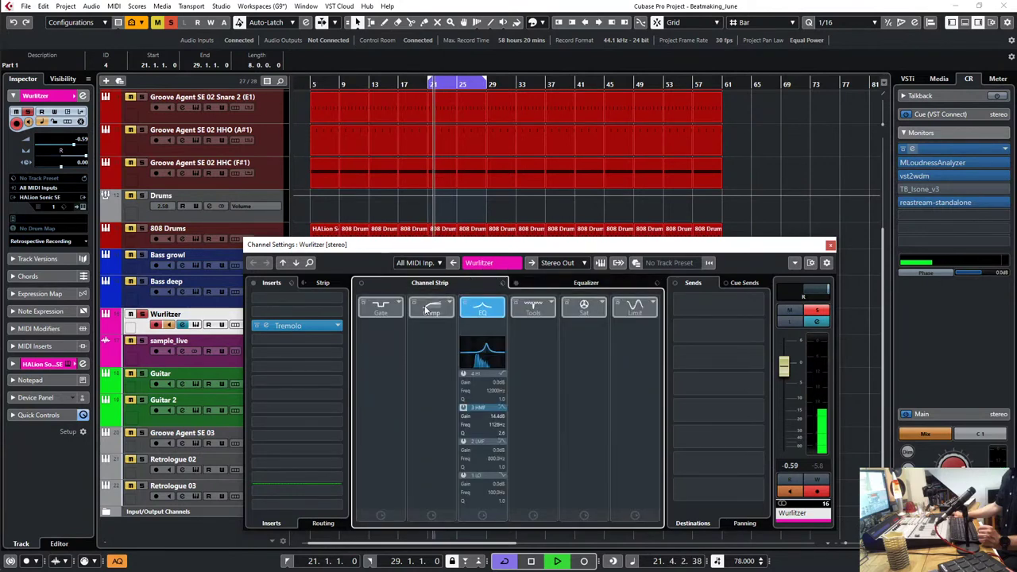
drag(427, 309, 482, 311)
click(501, 303)
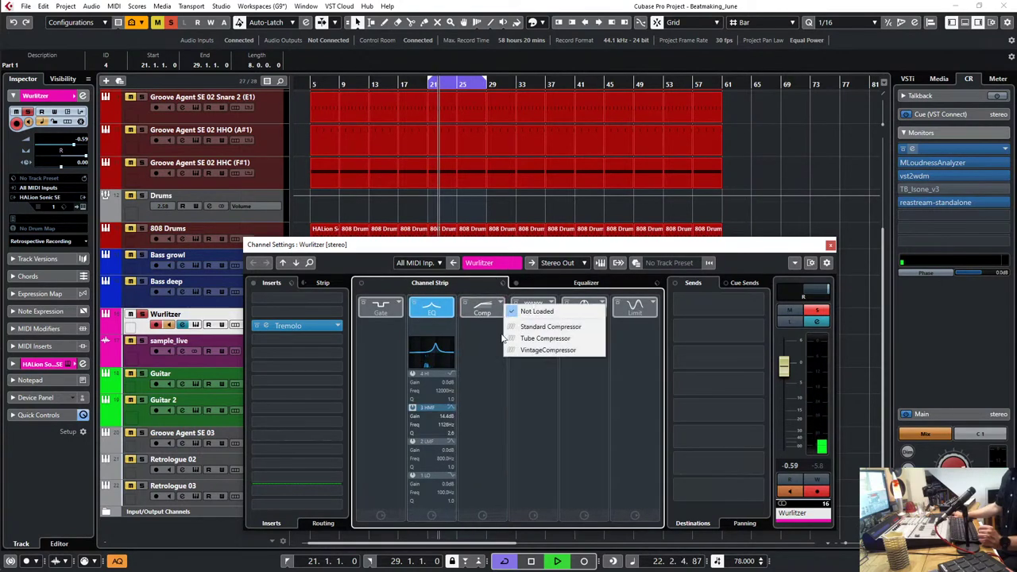
click(513, 338)
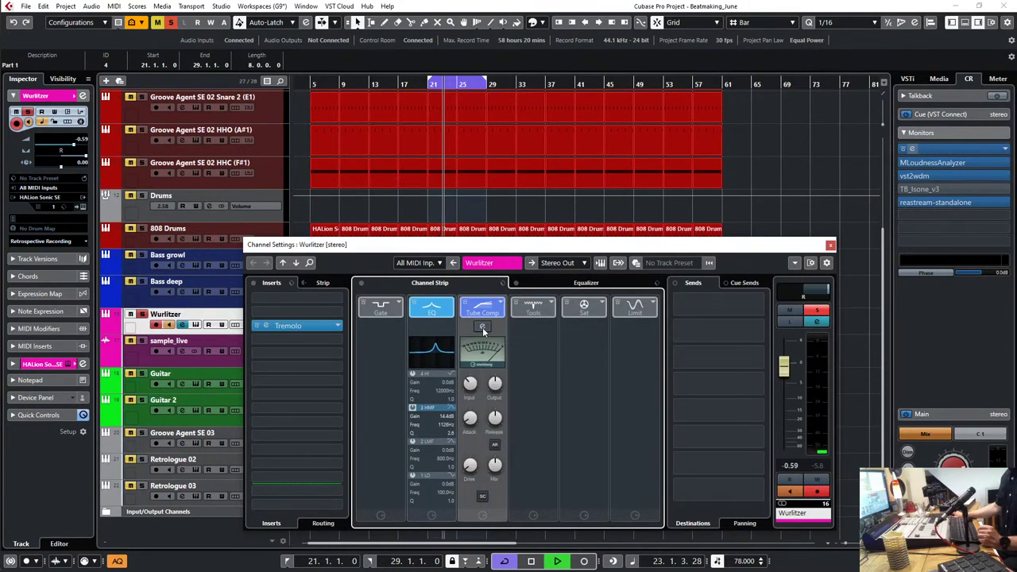
click(483, 328)
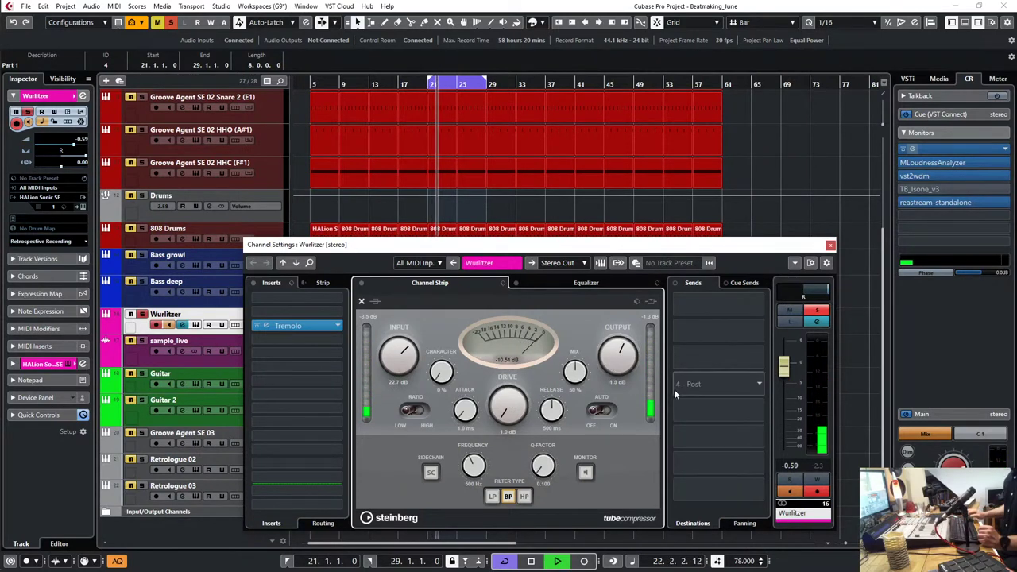
click(830, 245)
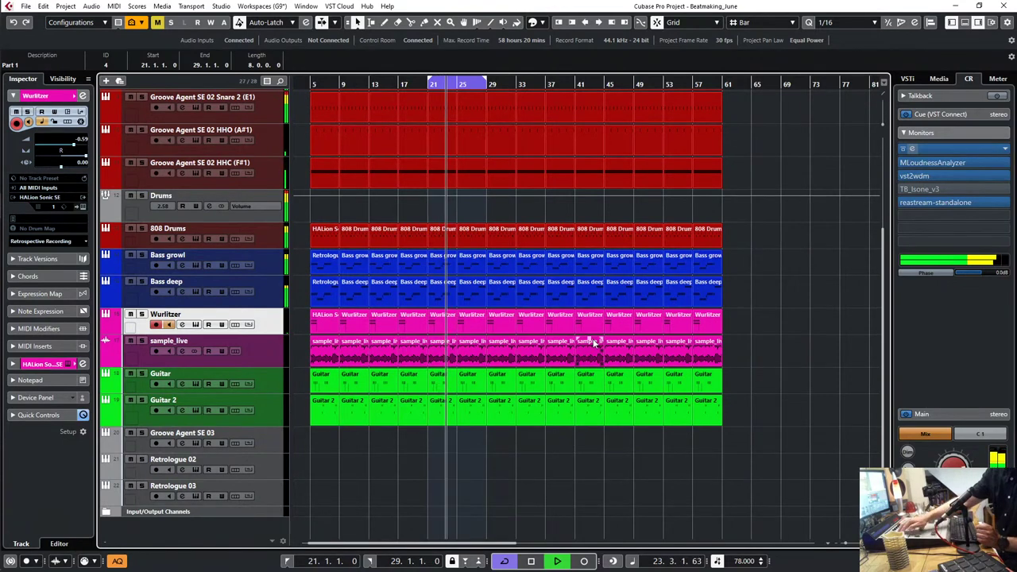
Step: Solo the Guitar and Guitar 2 tracks and select the Guitar track
key(Down)
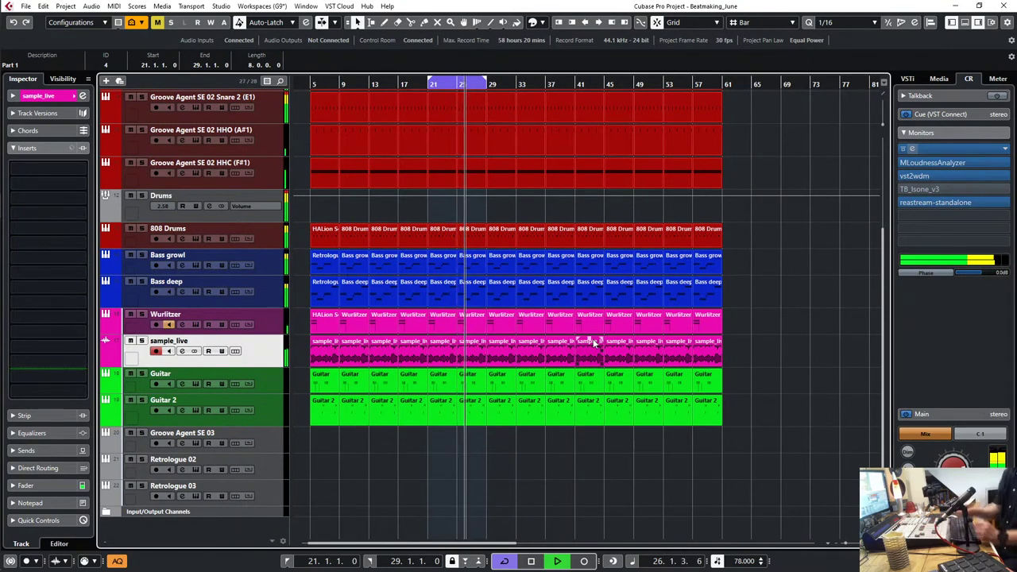
key(Down)
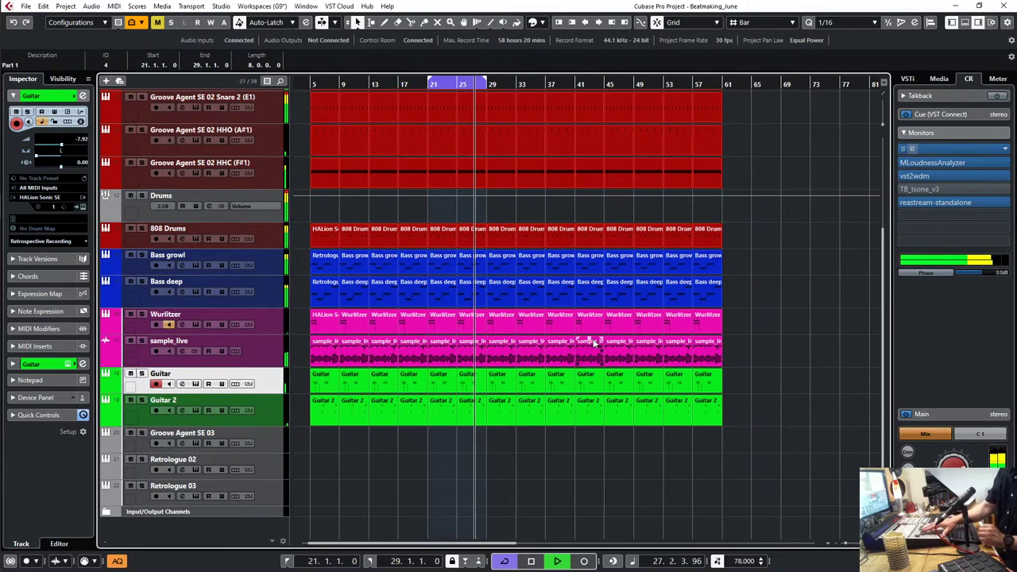
key(Up)
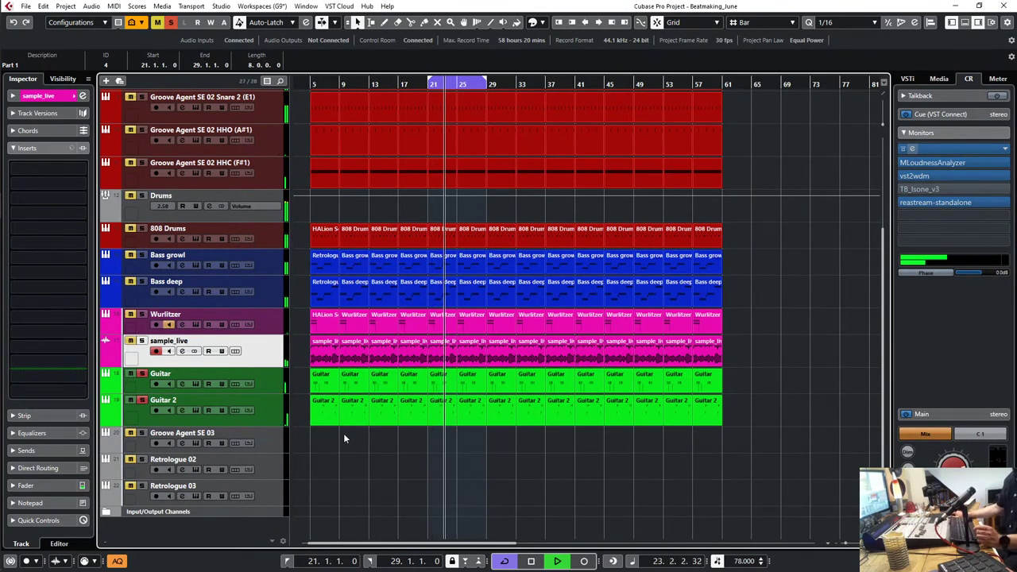
key(Down)
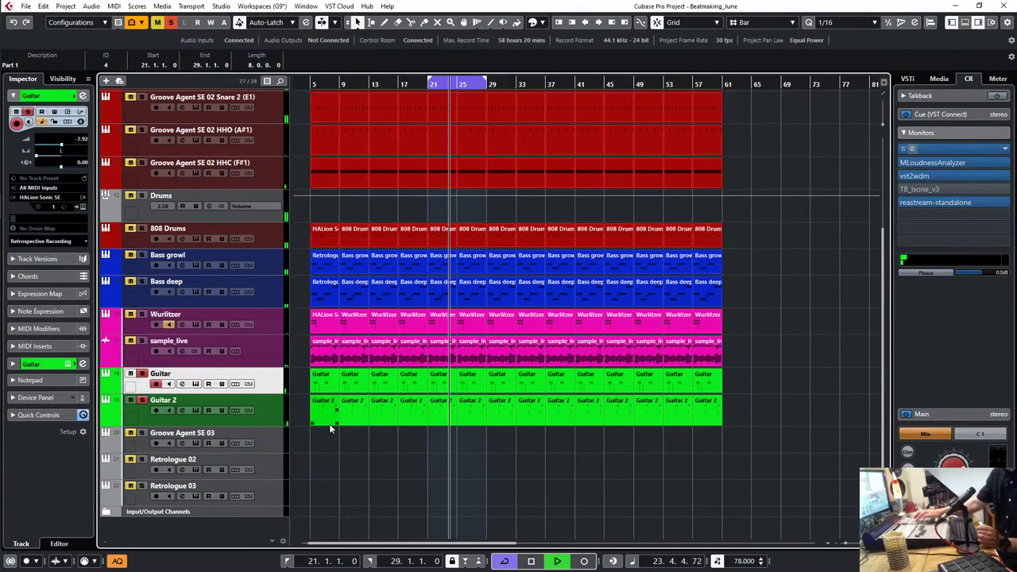
Step: Boost the Guitar channel EQ by 11.0 dB at 1141 Hz and cut its low band by 18.1 dB at 48.3 Hz
key(e)
click(587, 283)
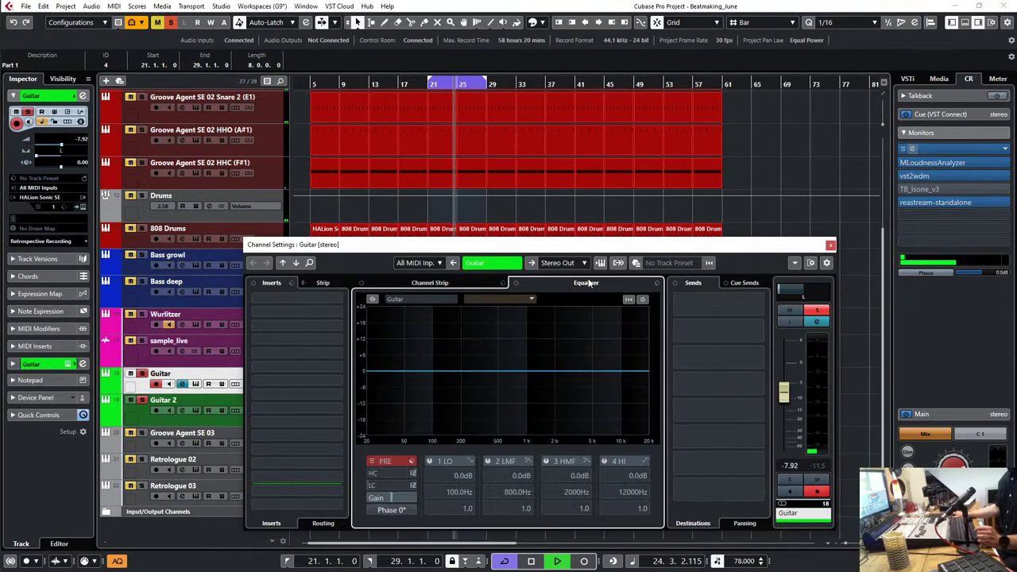
drag(525, 371, 532, 342)
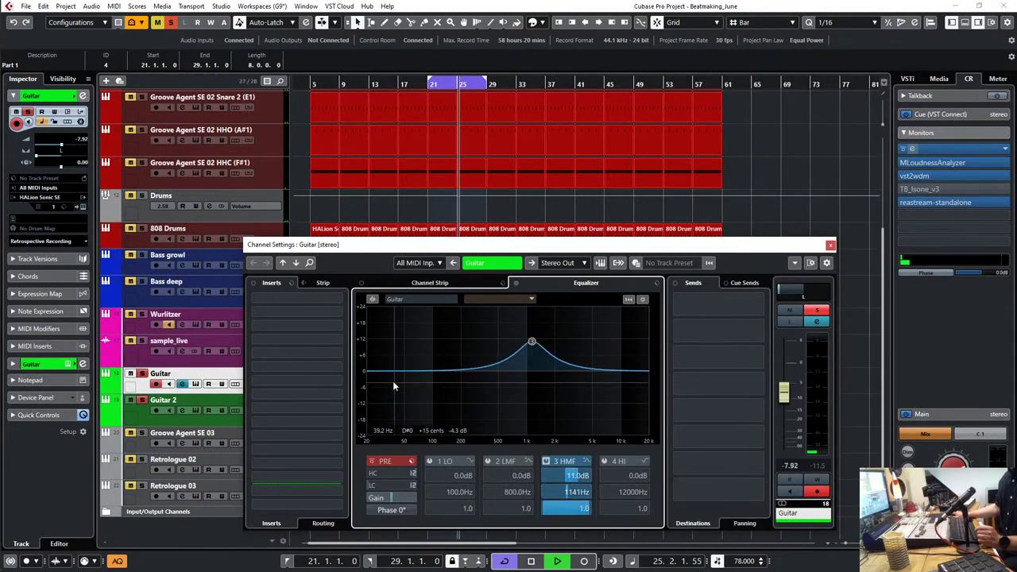
drag(385, 371, 402, 419)
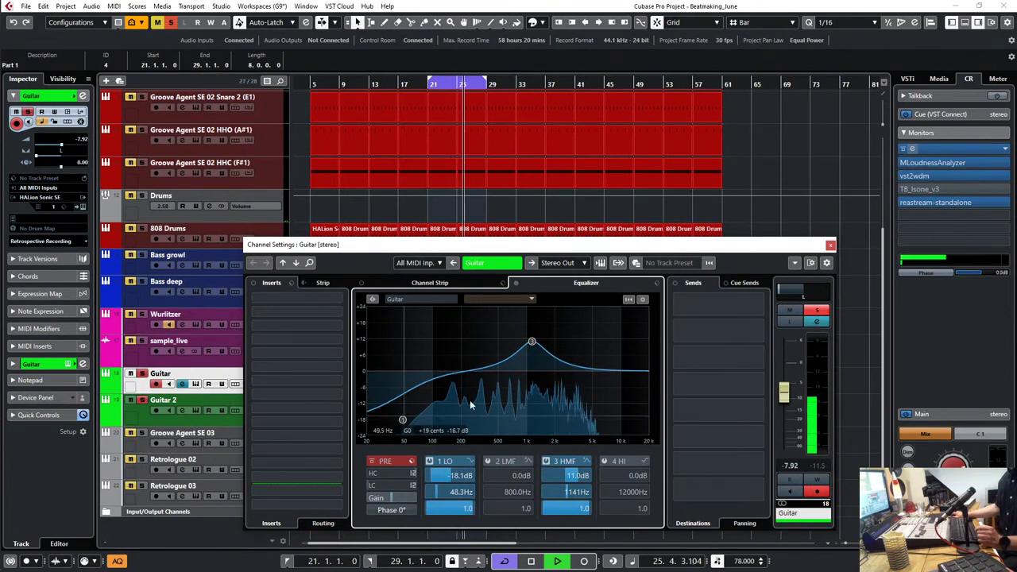
Step: Search the Guitar channel's insert effects for a delay
click(334, 324)
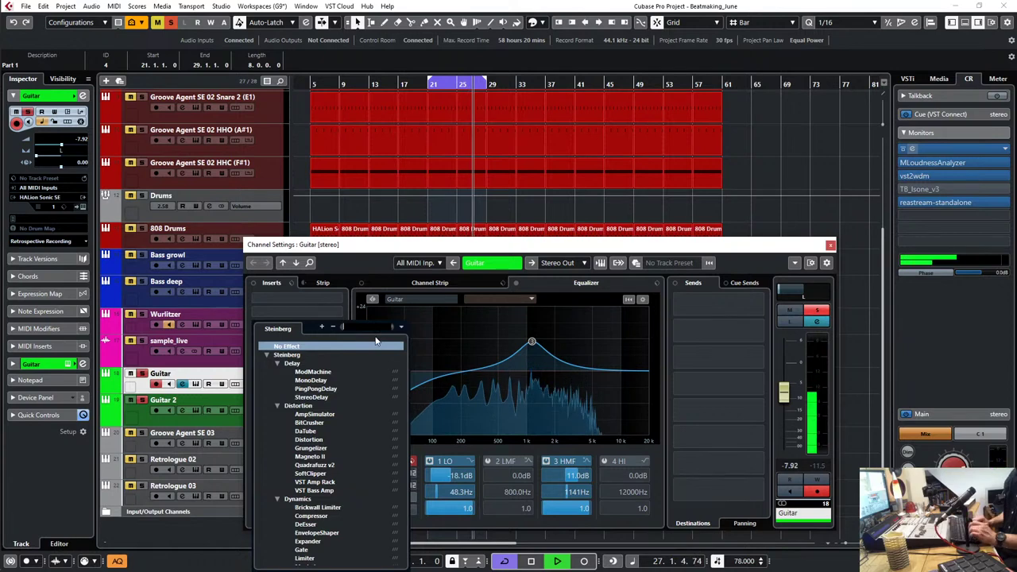
text(delay)
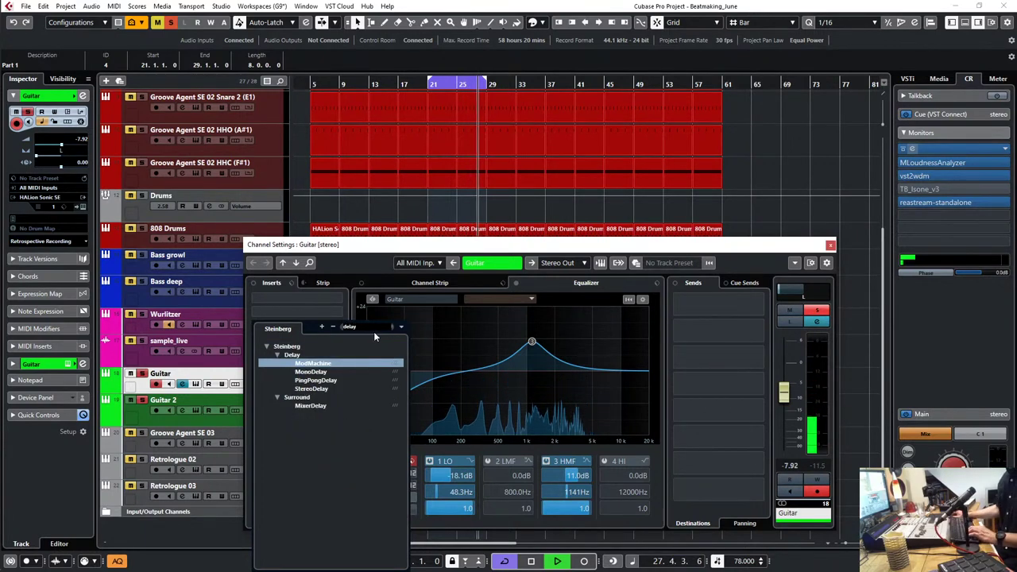
Step: Insert StereoDelay on the Guitar channel and set both Delay 1 and Delay 2 times to 1/2T
click(312, 389)
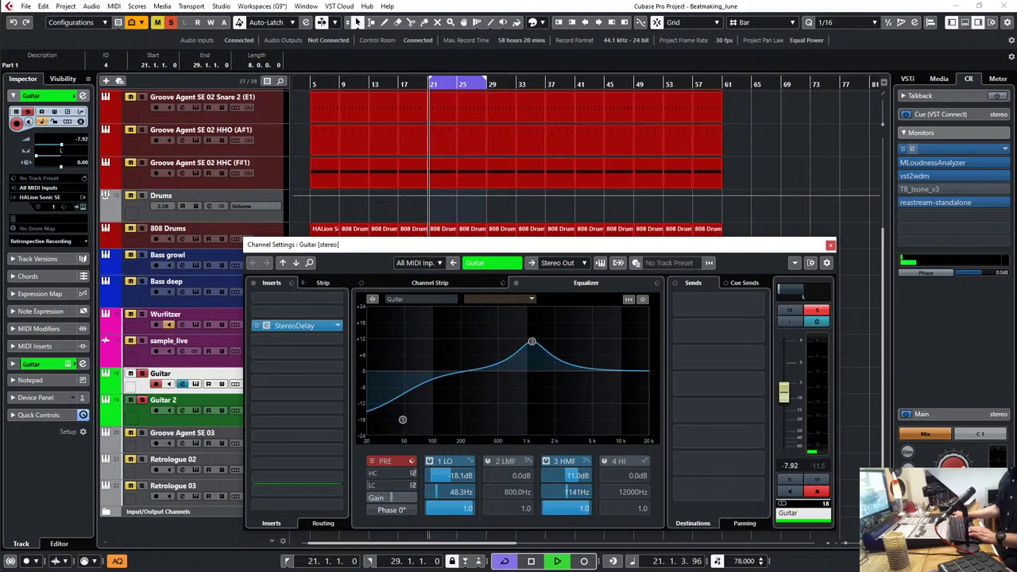
drag(969, 241, 667, 126)
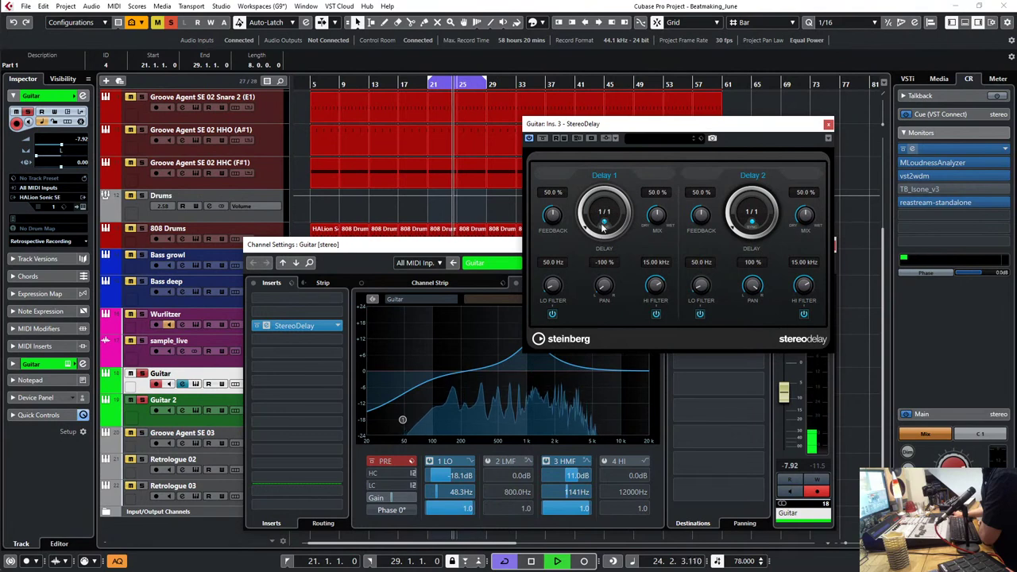
drag(588, 224, 587, 181)
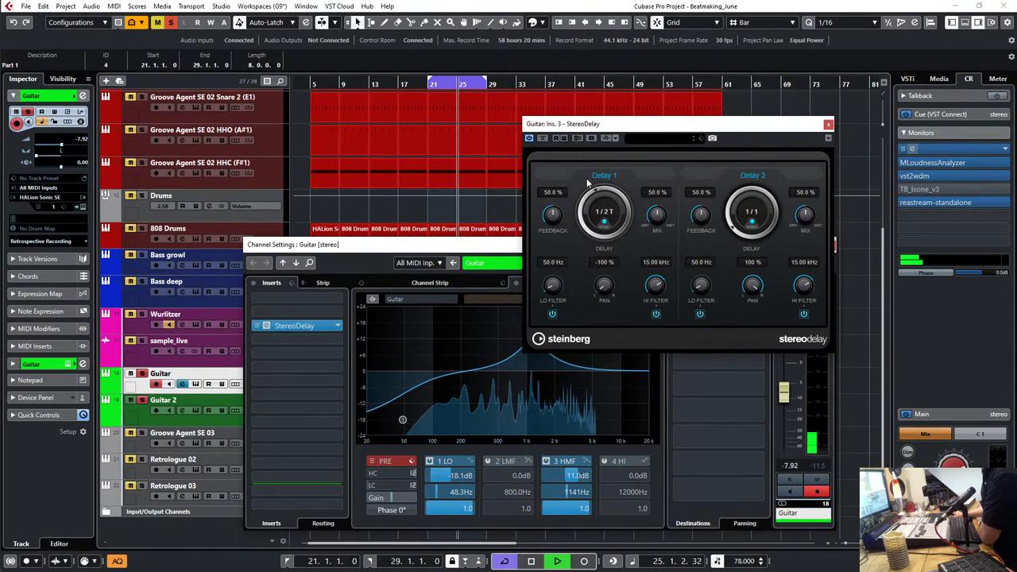
drag(738, 218, 738, 184)
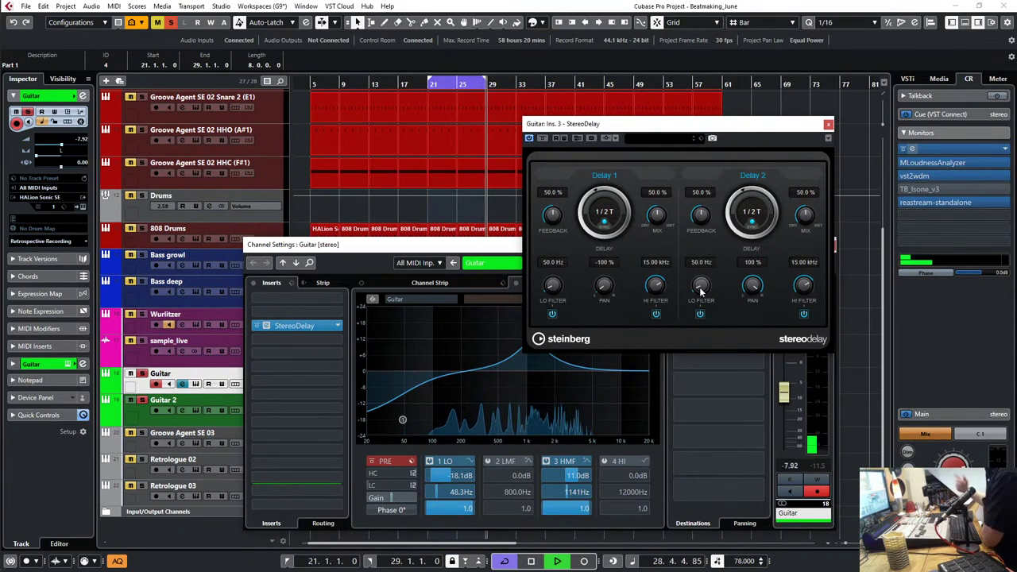
Step: Set Delay 1 feedback to 9.5% and mix to 20.5%, and Delay 2 feedback to 7.5% and mix to 15.5%
drag(546, 224, 556, 248)
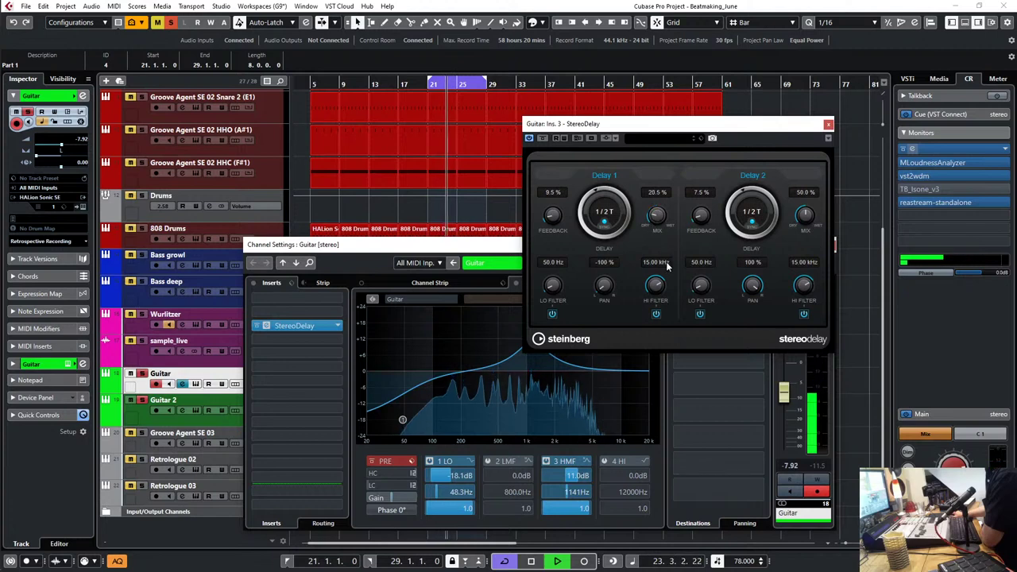
drag(670, 268, 669, 266)
drag(802, 218, 803, 221)
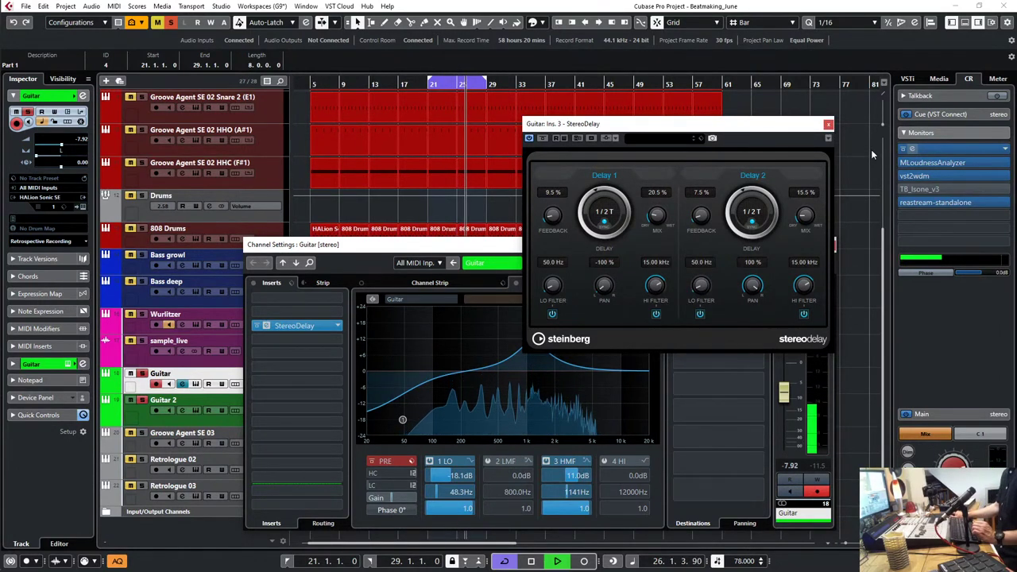
click(827, 125)
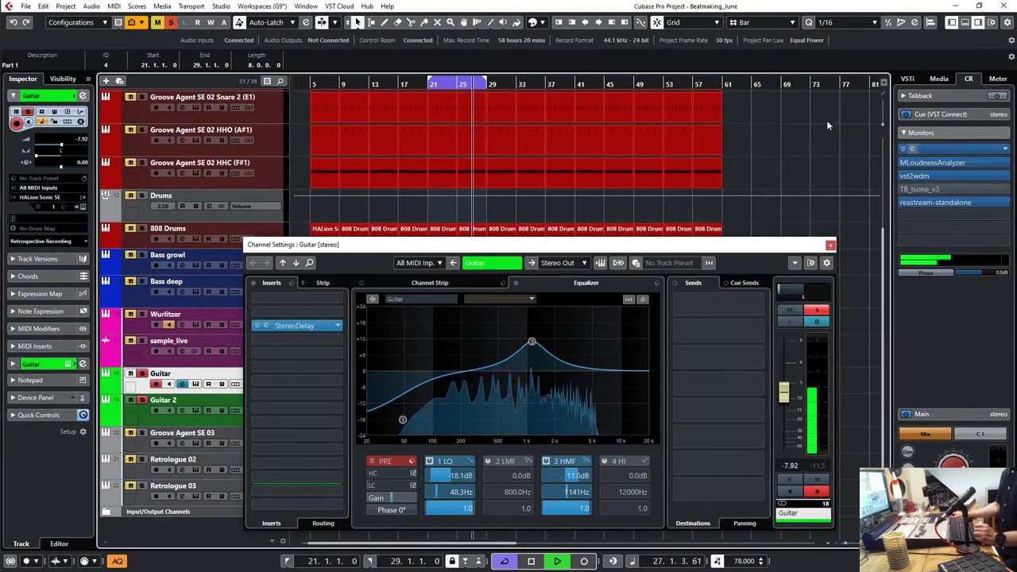
click(829, 244)
Step: In the MixConsole, copy the Guitar channel's StereoDelay insert and EQ settings to Guitar 2
key(F3)
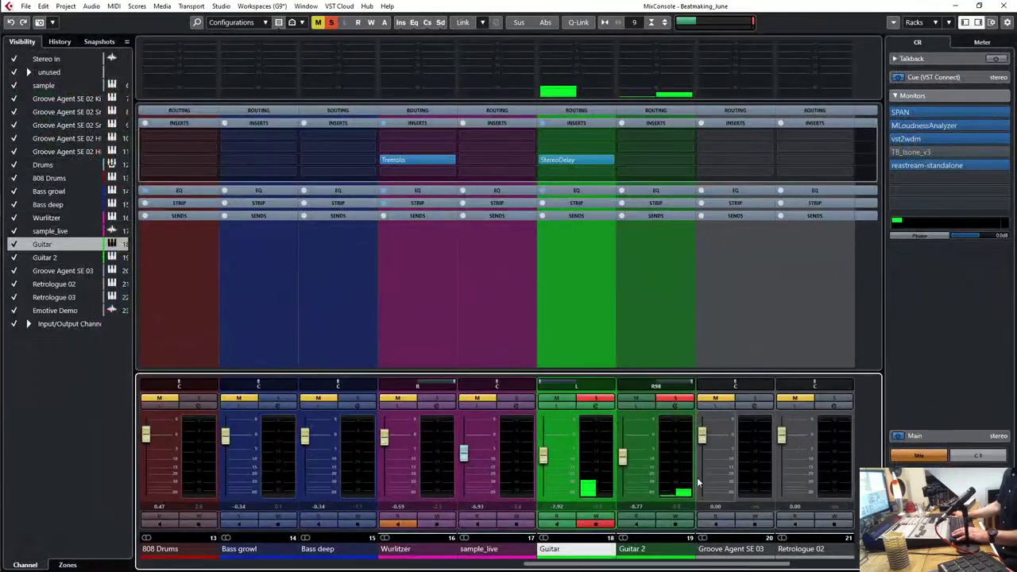
drag(586, 162, 652, 162)
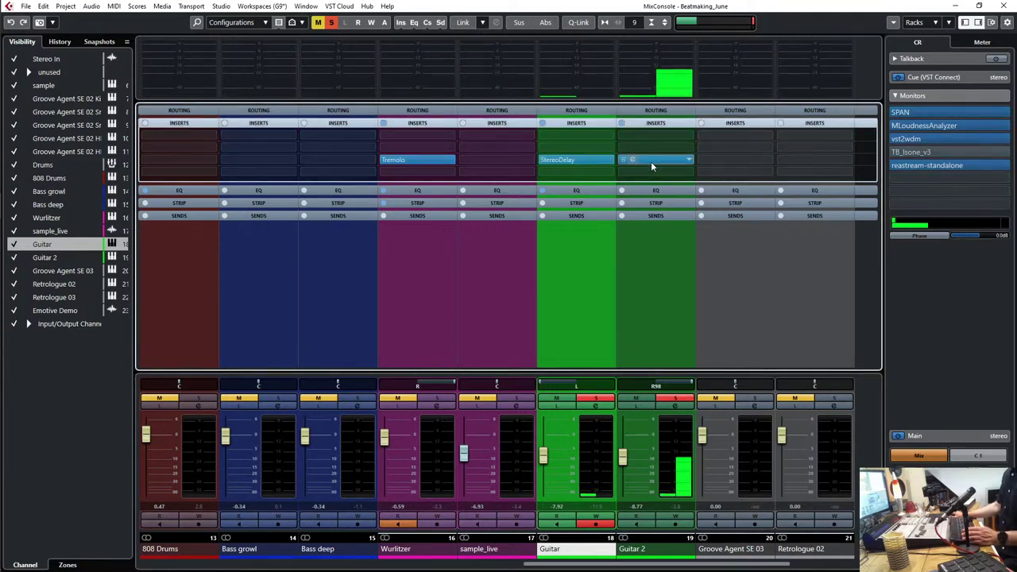
click(600, 190)
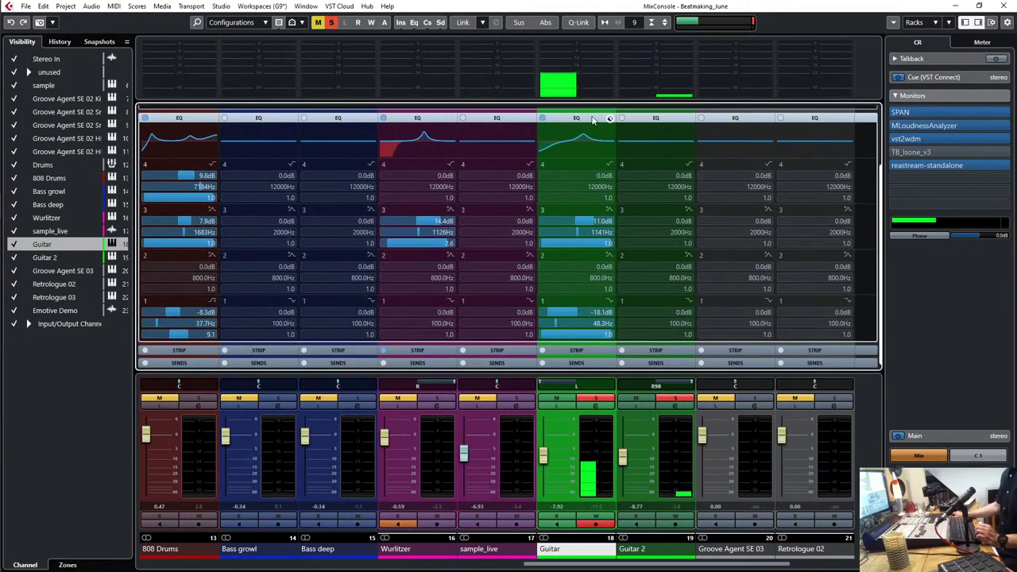
right_click(592, 120)
click(624, 151)
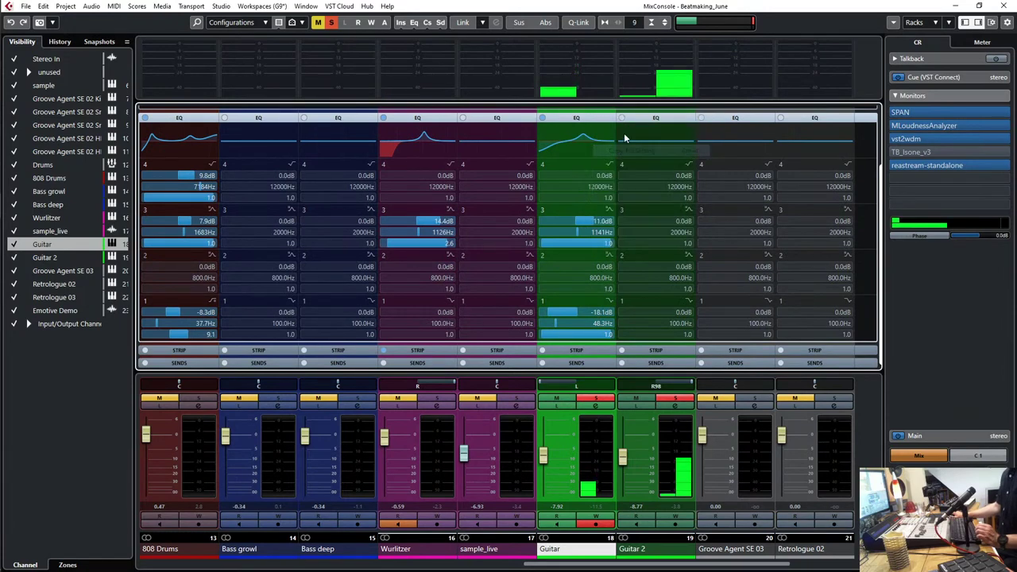
click(640, 121)
right_click(638, 121)
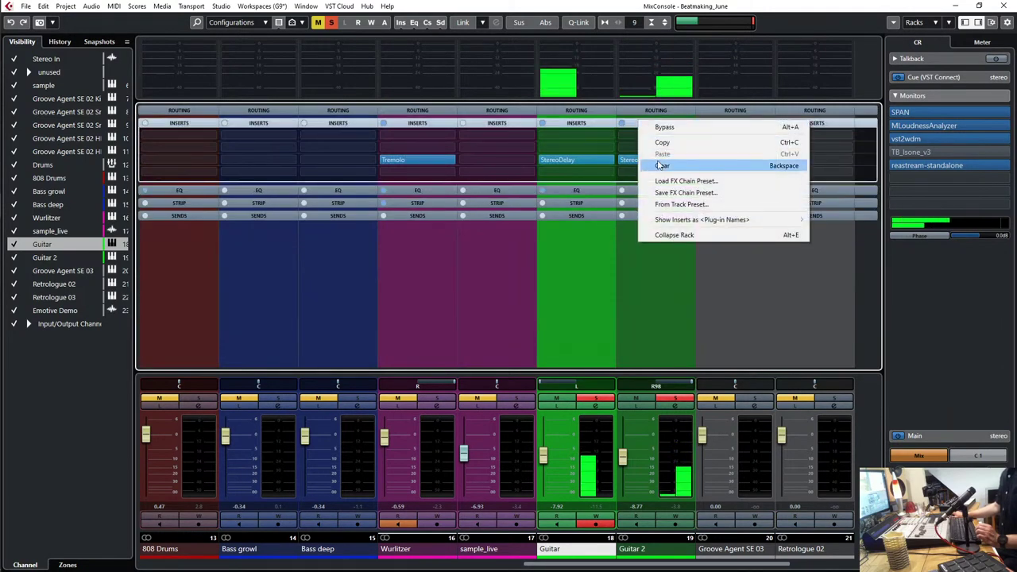
click(639, 185)
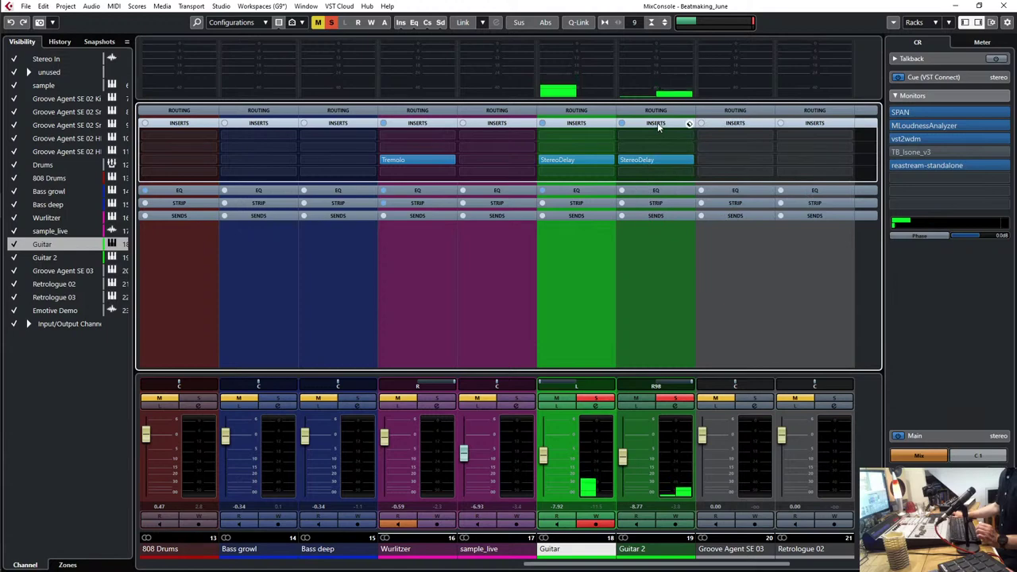
click(647, 189)
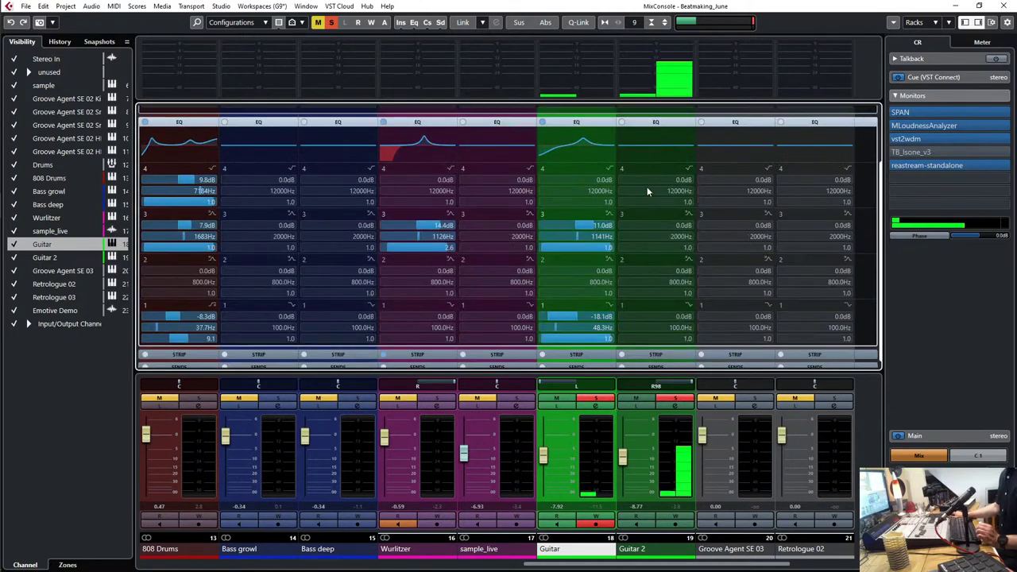
right_click(660, 120)
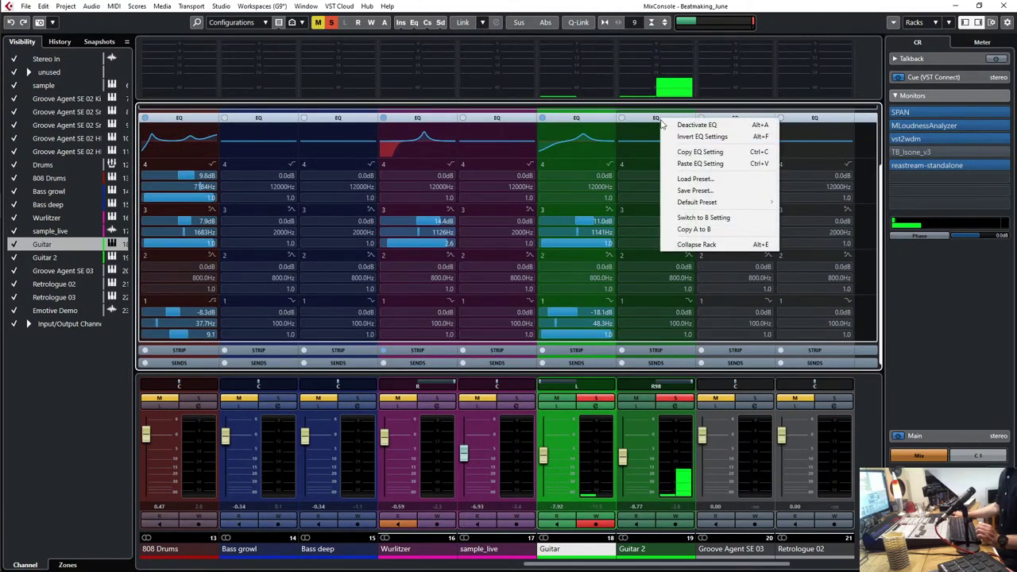
click(674, 162)
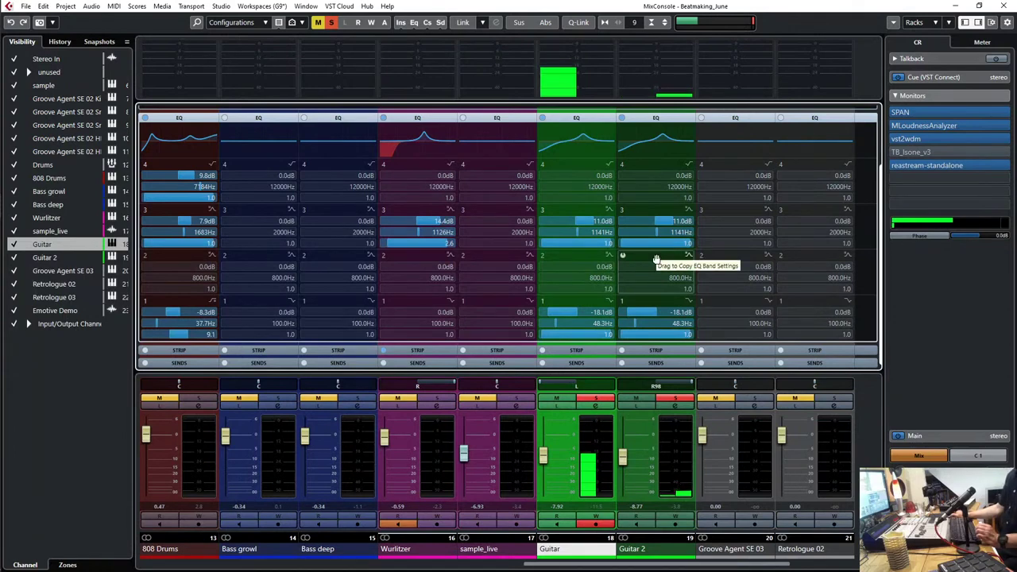
Step: Unsolo the guitars and add a stereo REVelation FX channel named Instrument Rev to the Wurlitzer, Guitar and Guitar 2 channels
key(s)
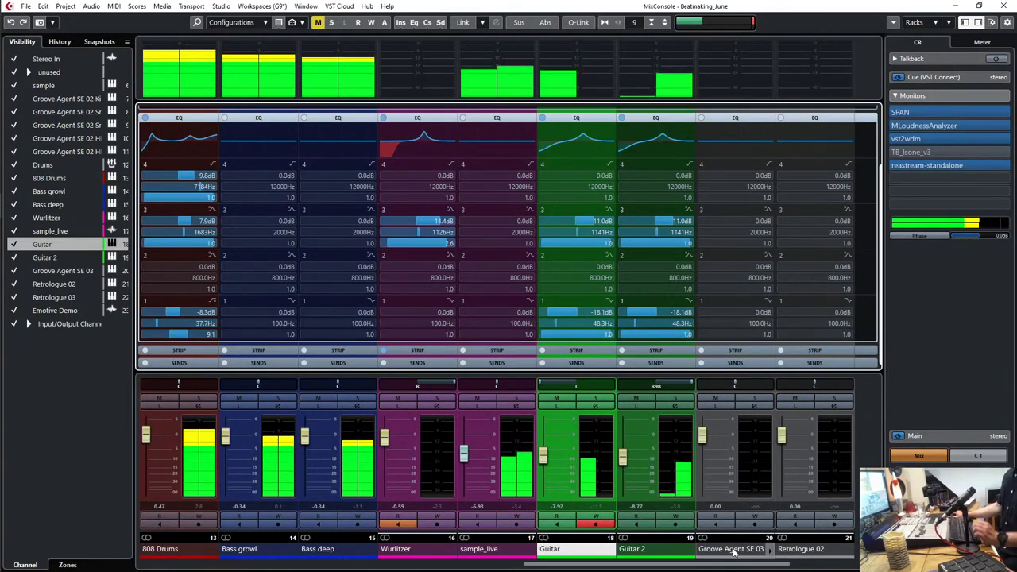
click(422, 549)
shift+click(581, 555)
shift+click(636, 555)
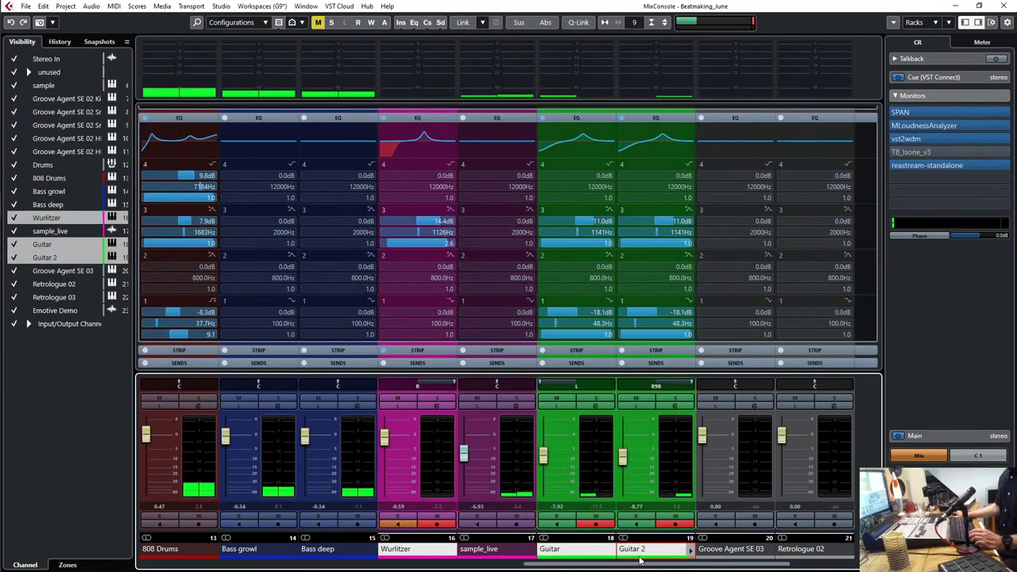
right_click(642, 557)
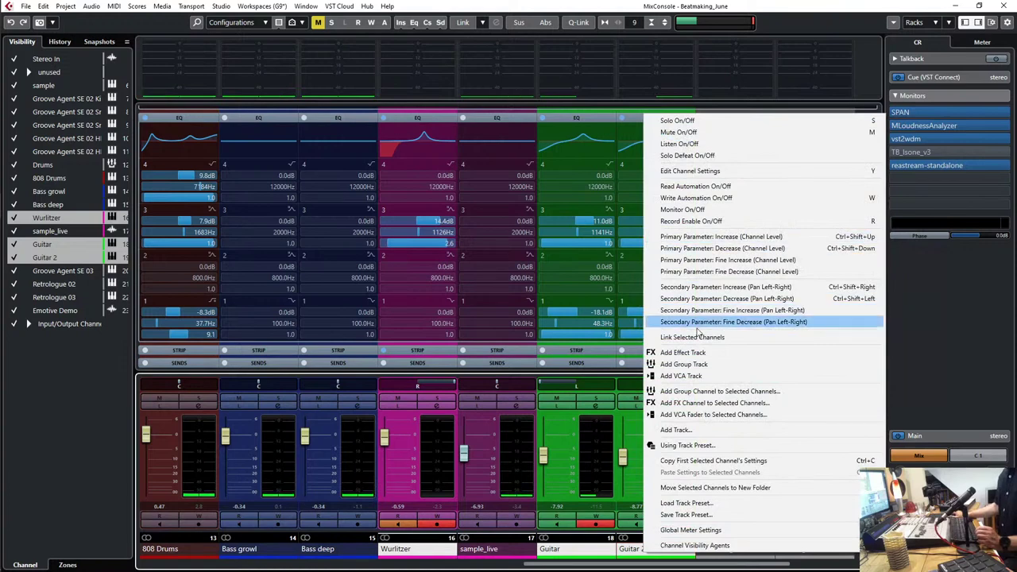
click(713, 403)
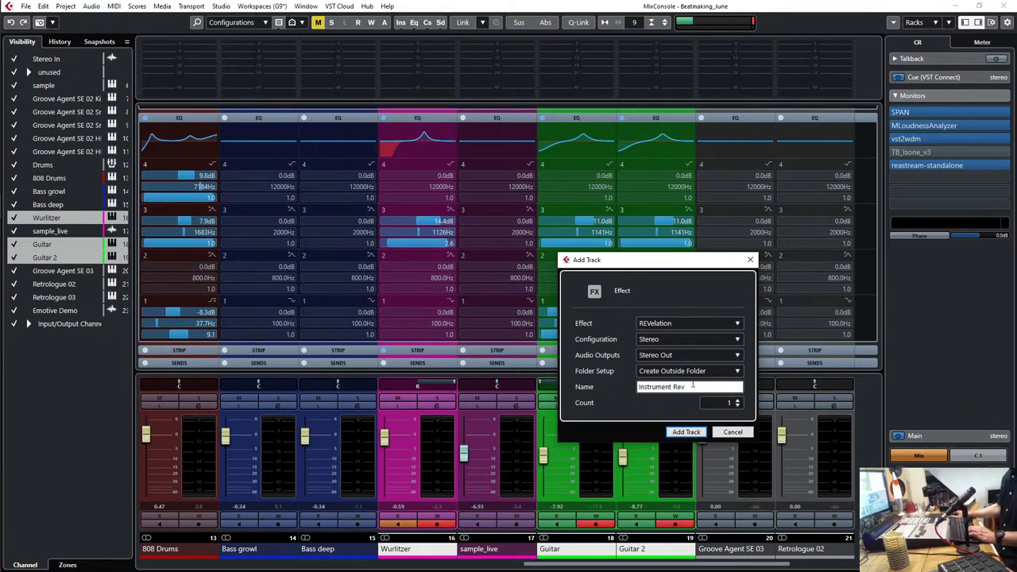
click(700, 433)
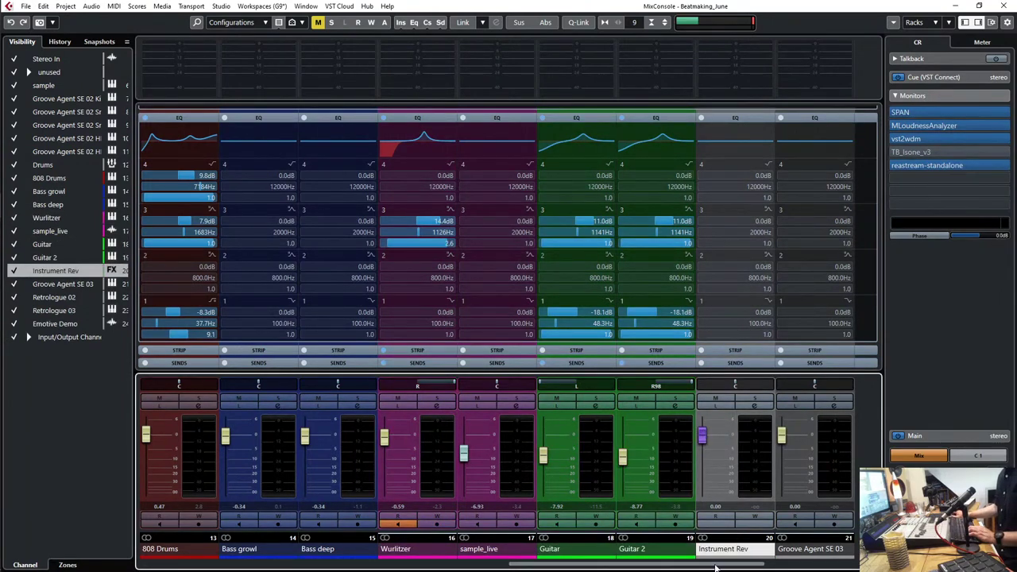
Step: Display the Instrument Rev channel's inserts, start playback and solo that channel
drag(715, 567, 761, 567)
click(576, 118)
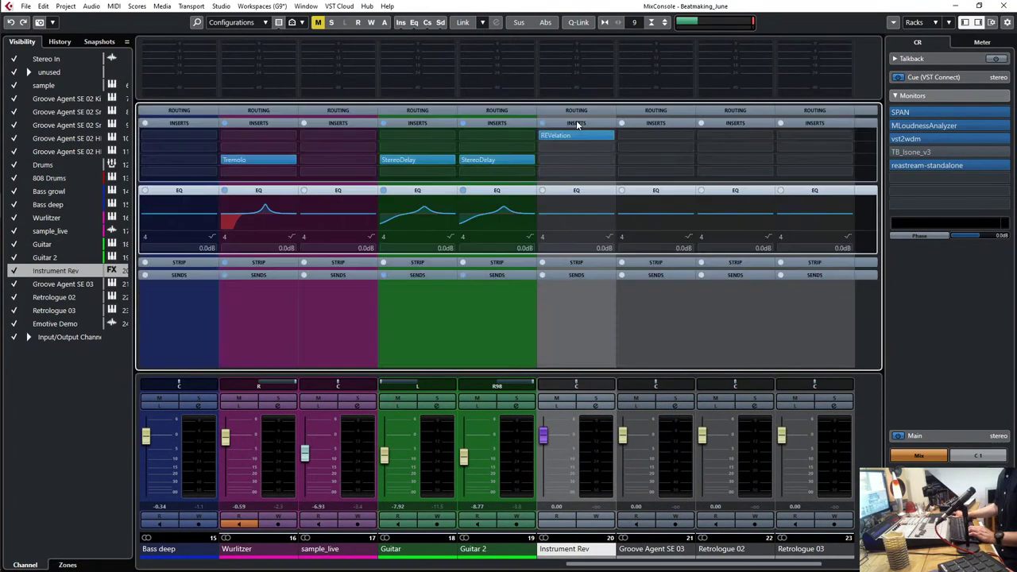
key(space)
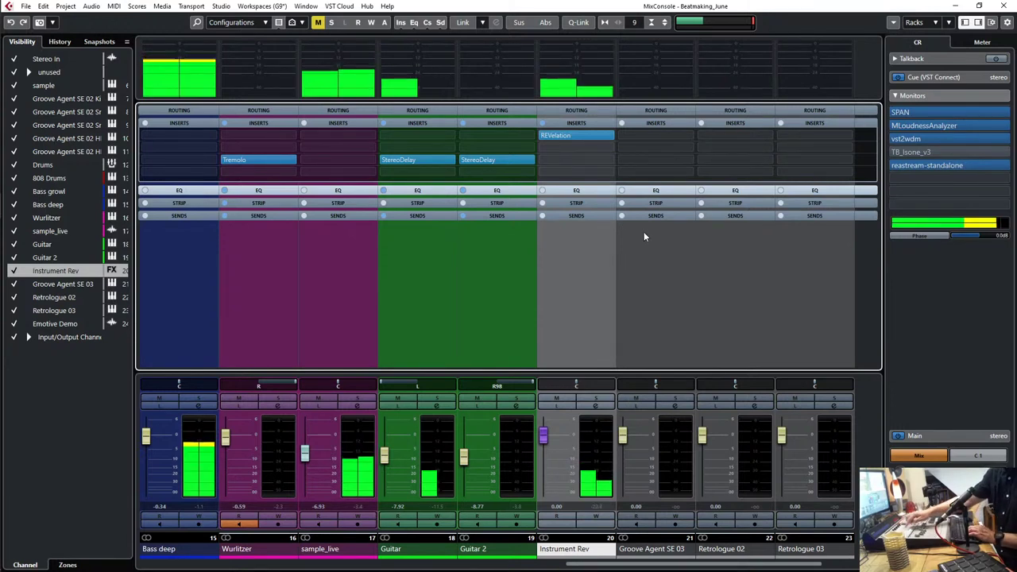
key(s)
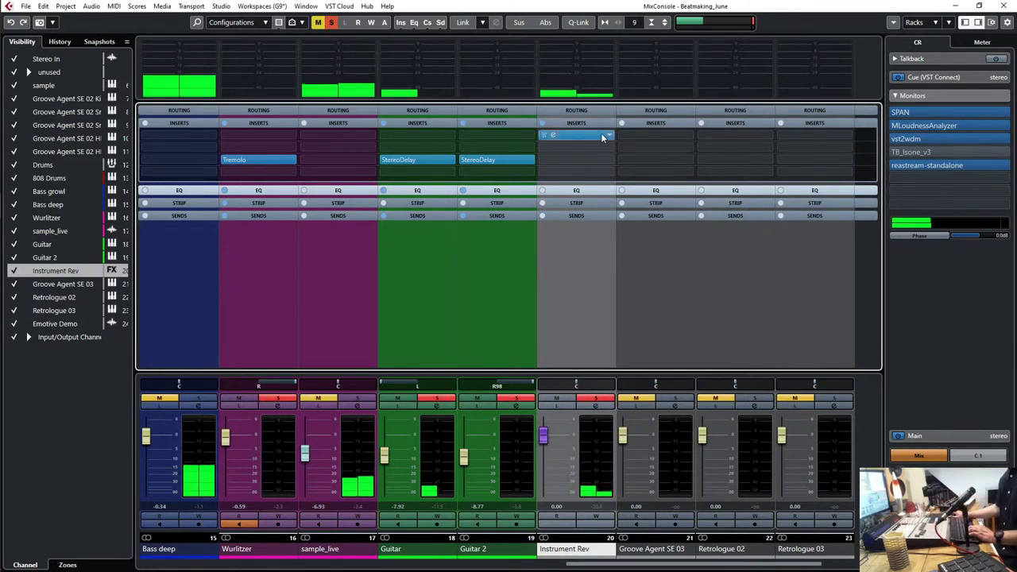
Step: Load the Hall ERs Warm preset in the REVelation reverb on Instrument Rev, keeping its settings open
click(556, 135)
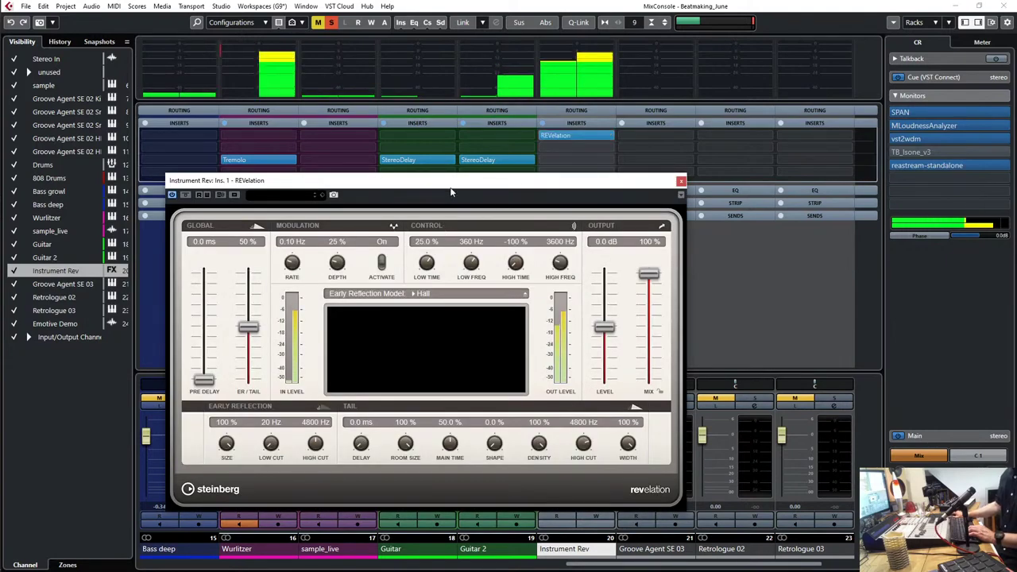
drag(524, 178, 661, 168)
click(402, 187)
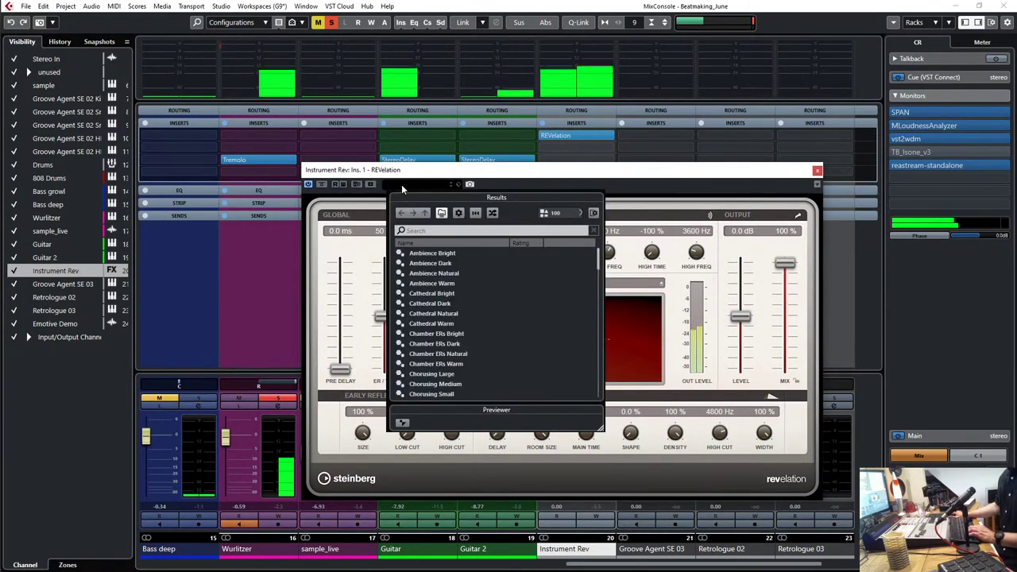
scroll(484, 334, down, 3)
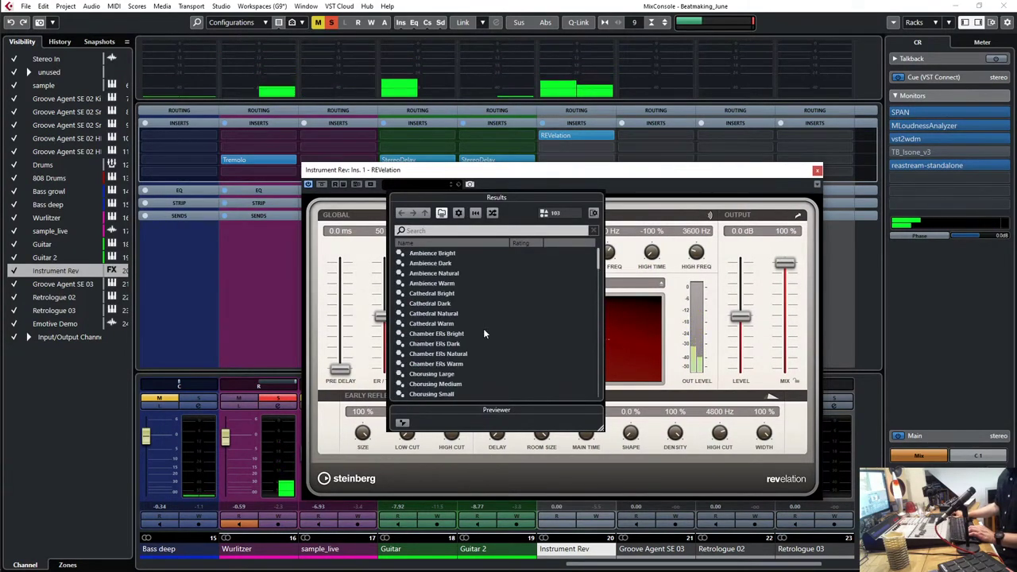
click(486, 334)
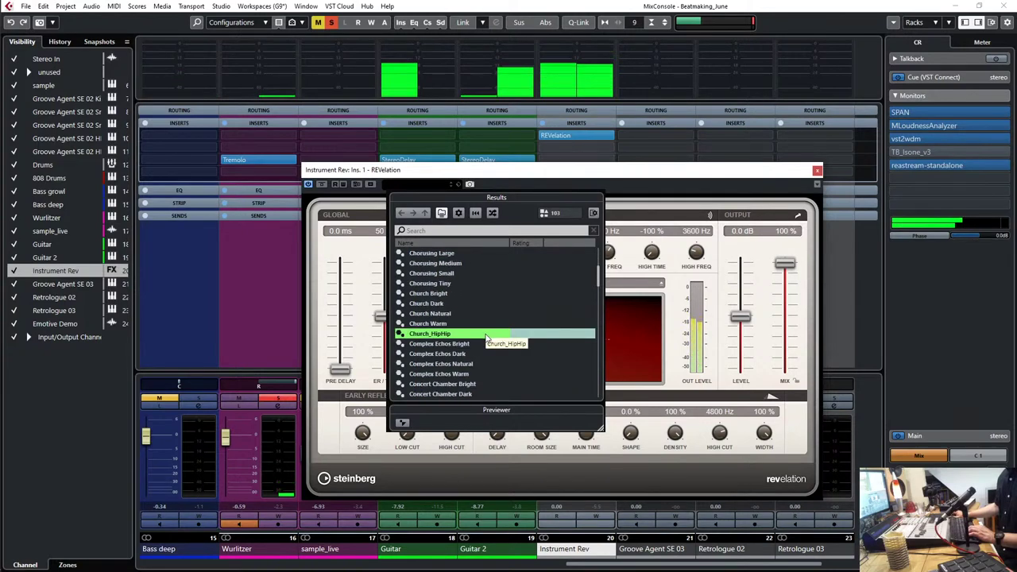
scroll(486, 337, up, 3)
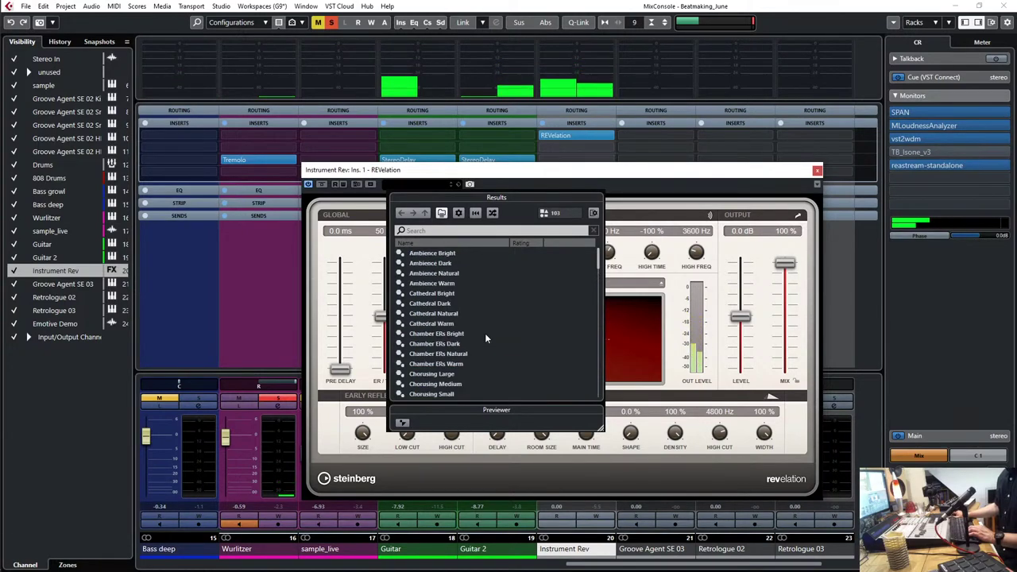
scroll(485, 336, down, 9)
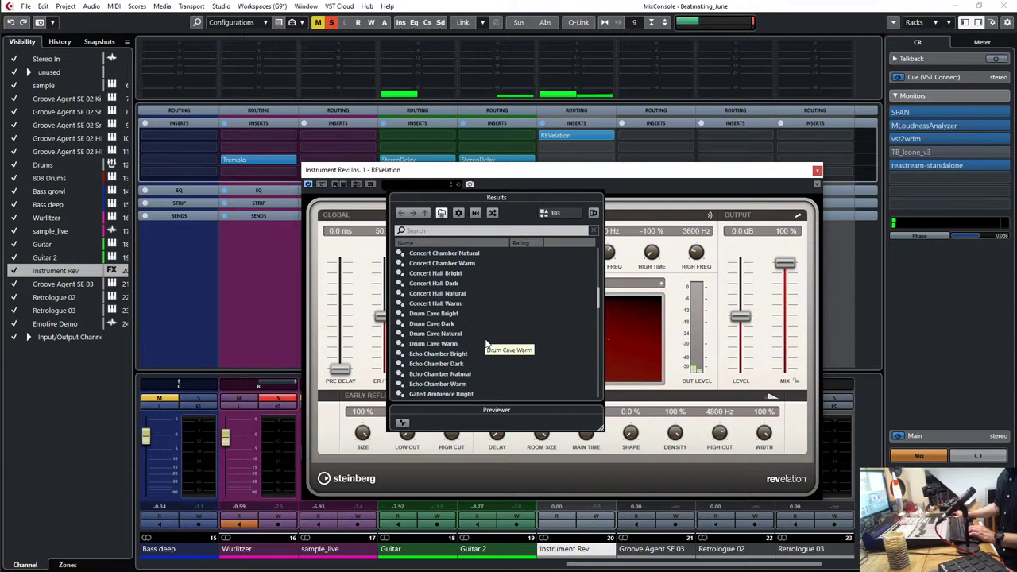
scroll(485, 344, down, 4)
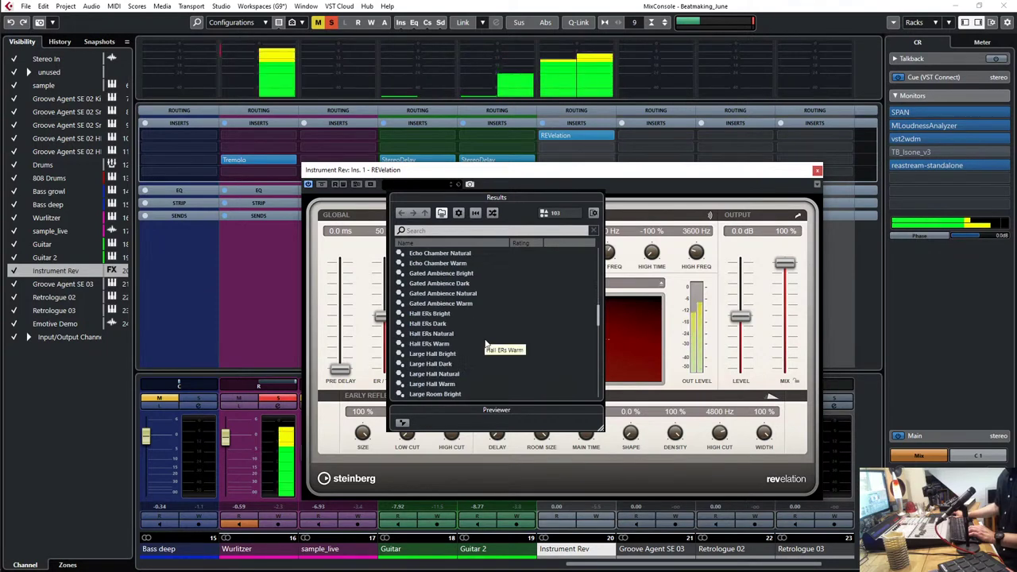
click(438, 345)
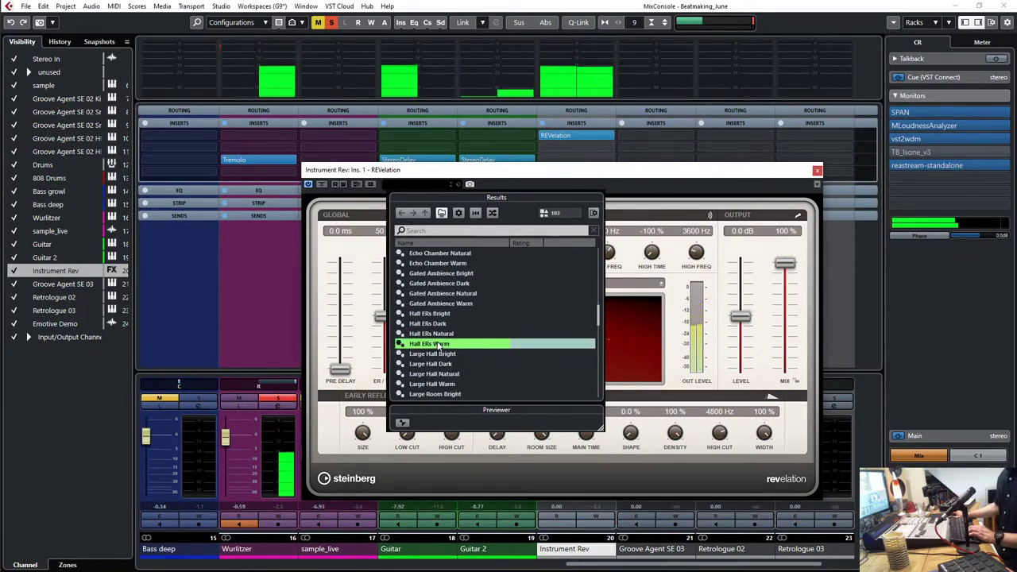
double_click(438, 345)
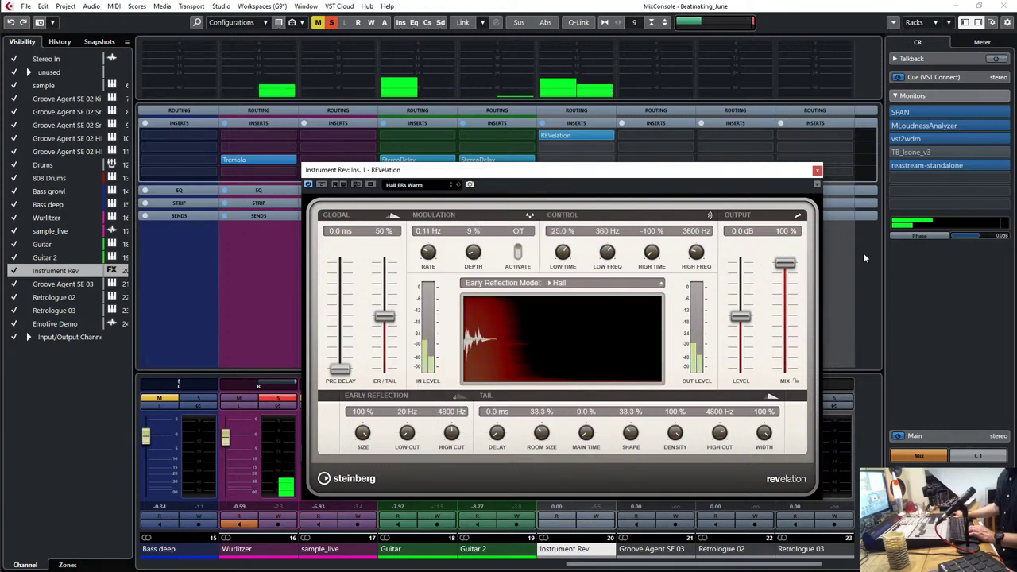
click(817, 171)
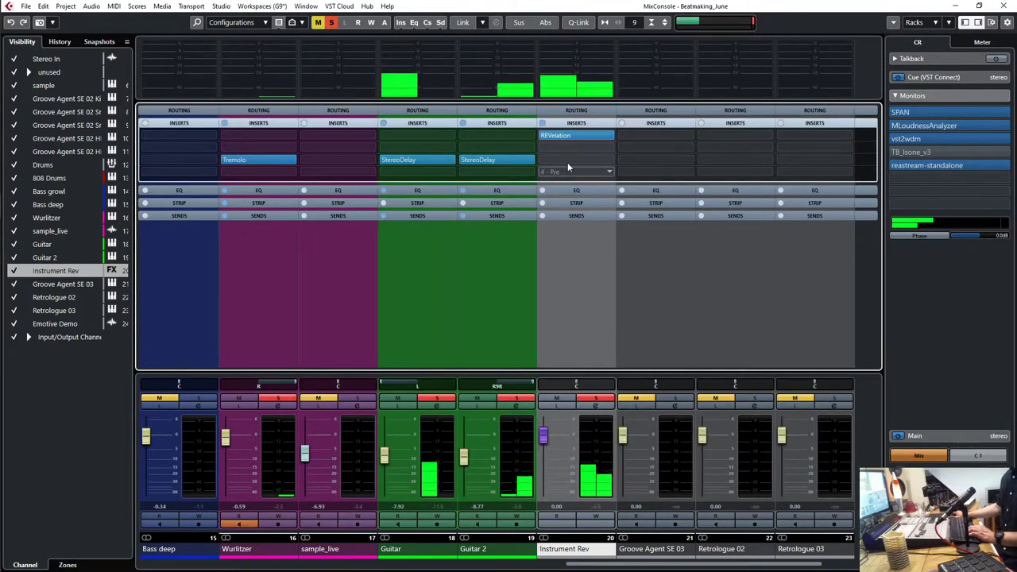
click(552, 137)
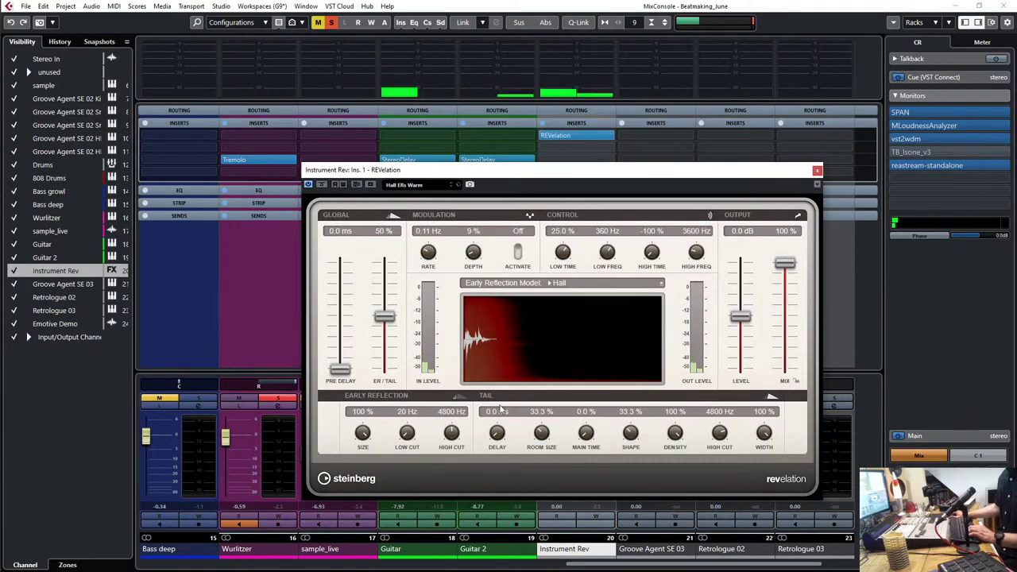
Step: Load the Large Hall Natural preset in the Instrument Rev channel's REVelation reverb and close the plug-in window
click(429, 185)
click(453, 365)
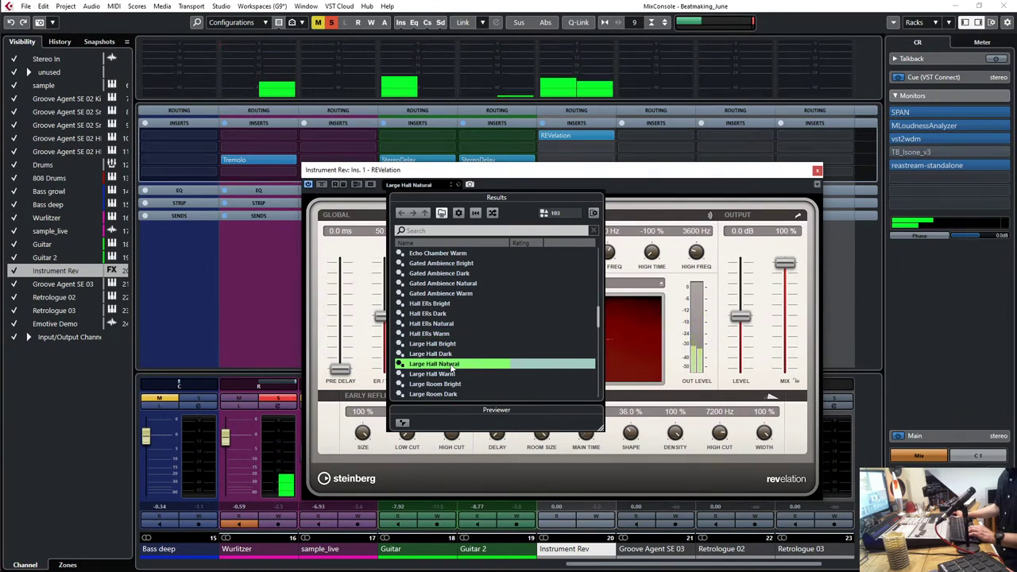
double_click(496, 362)
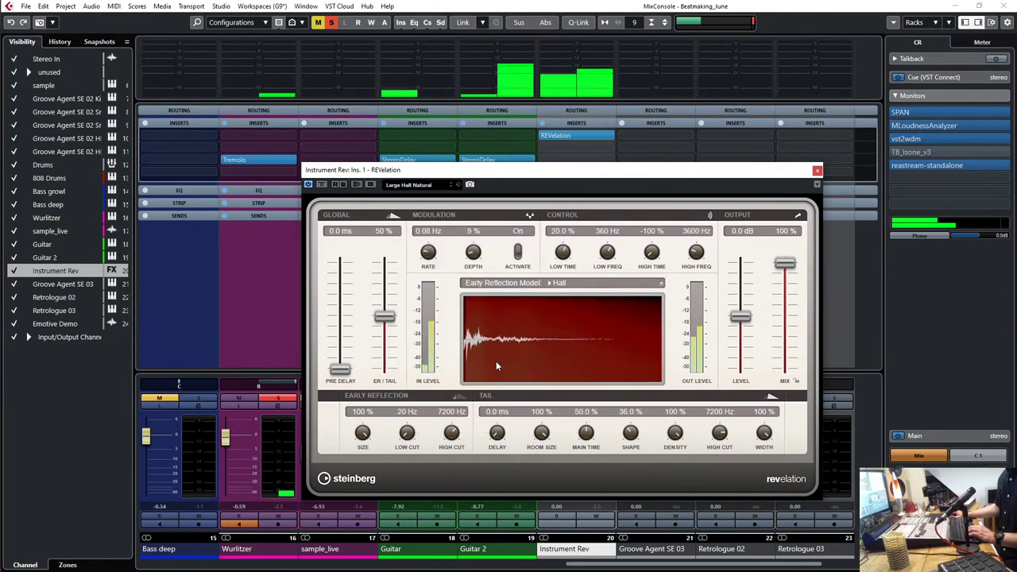
click(817, 171)
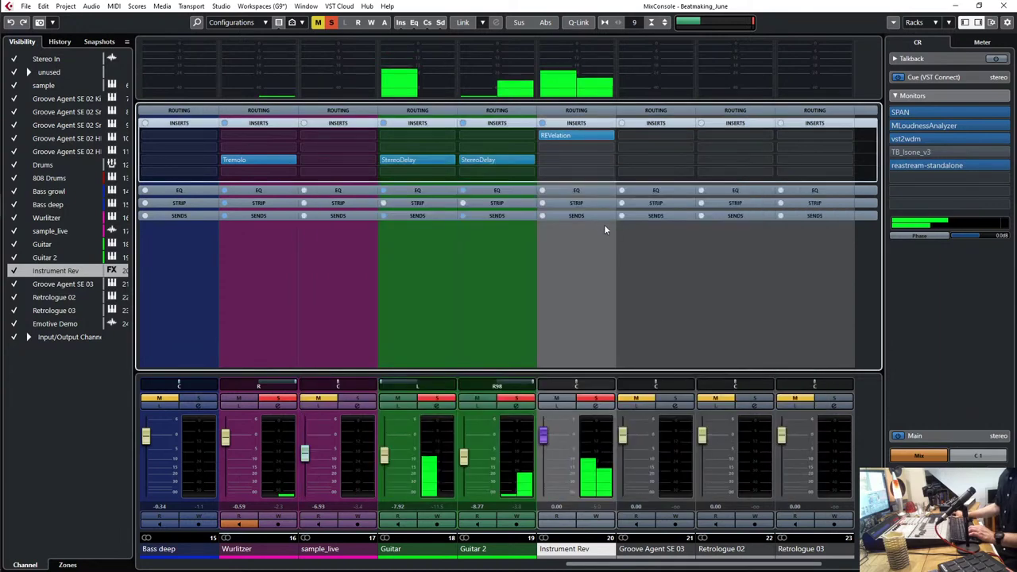
Step: EQ Instrument Rev with cuts of about -18.7 dB at 32.7 Hz and -6.1 dB at 237.7 Hz, then return to the project window
click(582, 190)
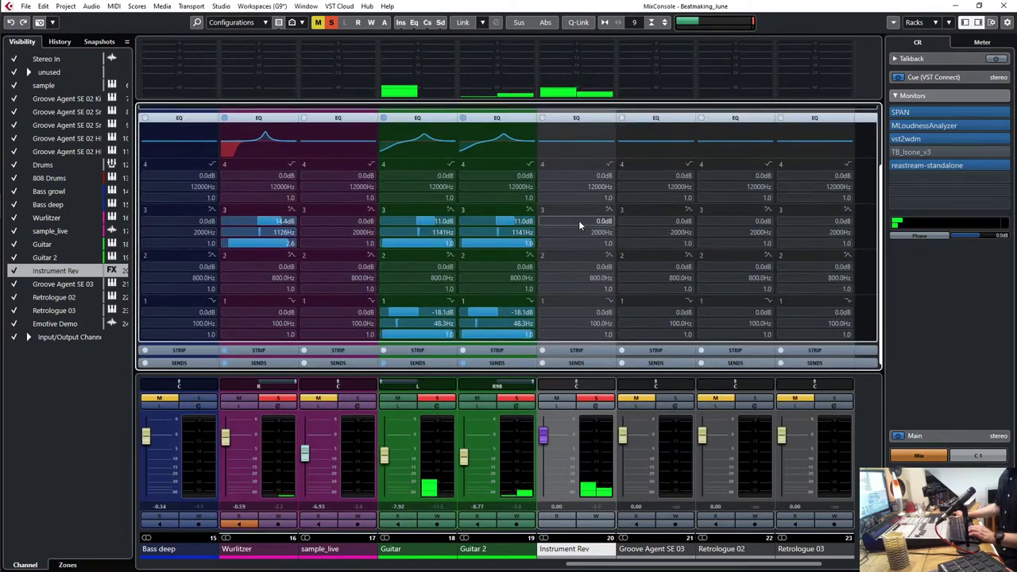
click(596, 405)
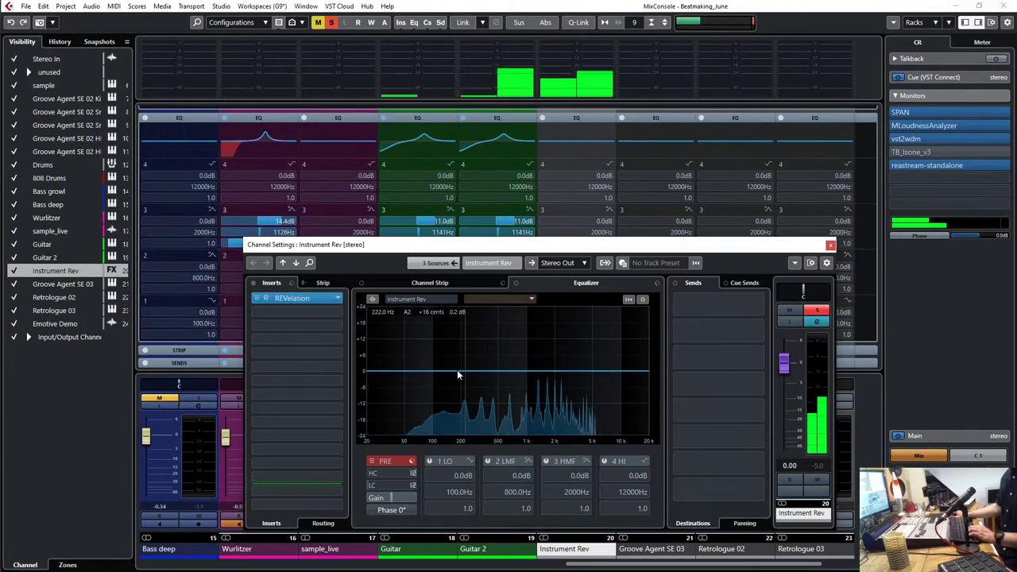
drag(489, 375, 387, 425)
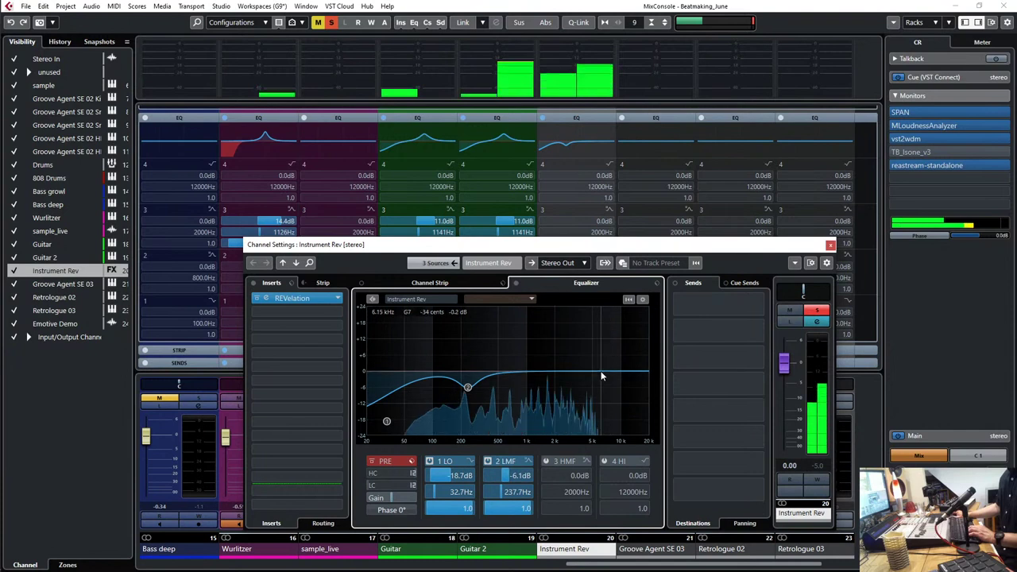
click(831, 245)
key(F3)
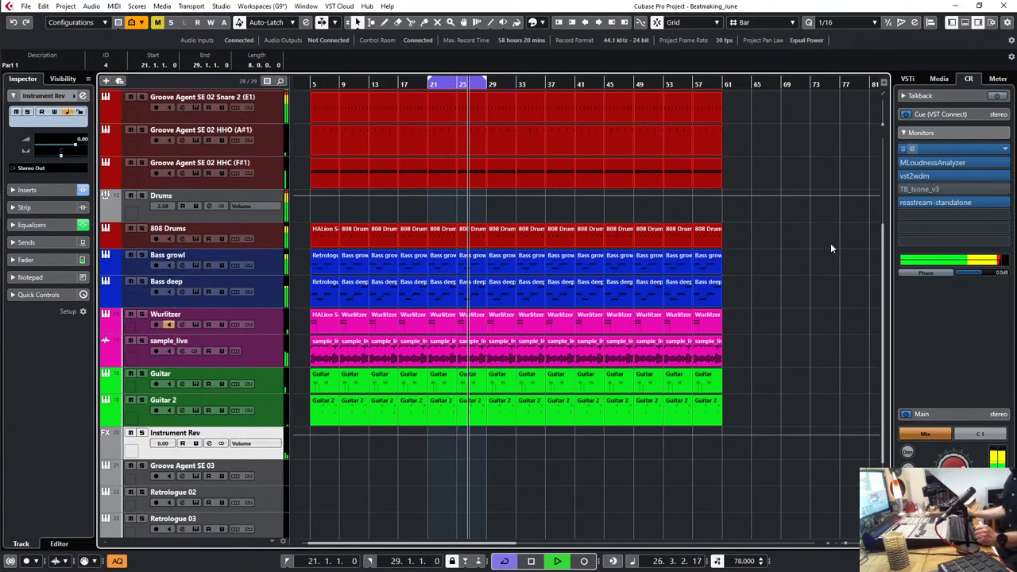
Step: Stop playback and copy the first 808 Drums part to bar 1 to cover the Intro
scroll(775, 273, up, 5)
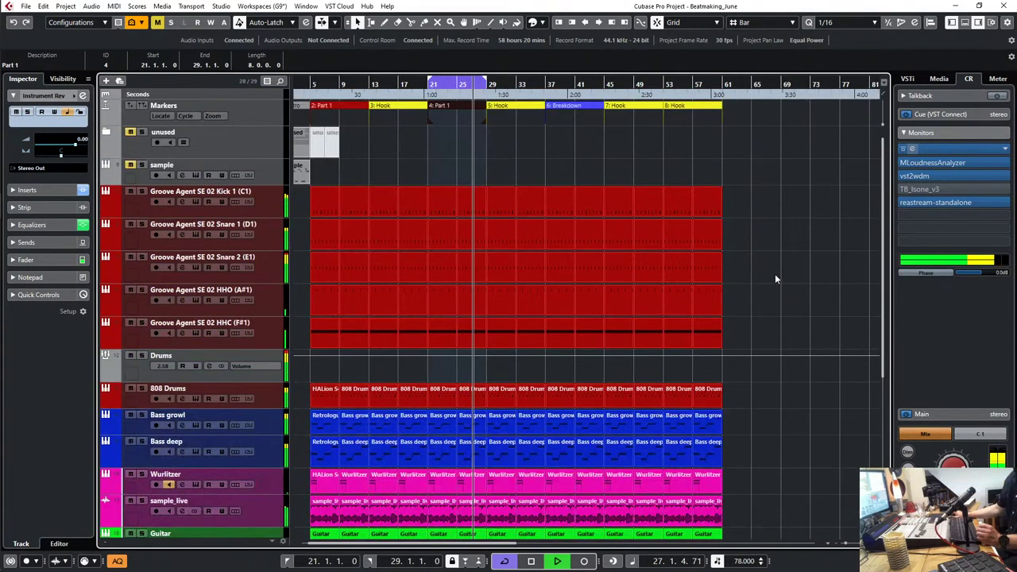
key(space)
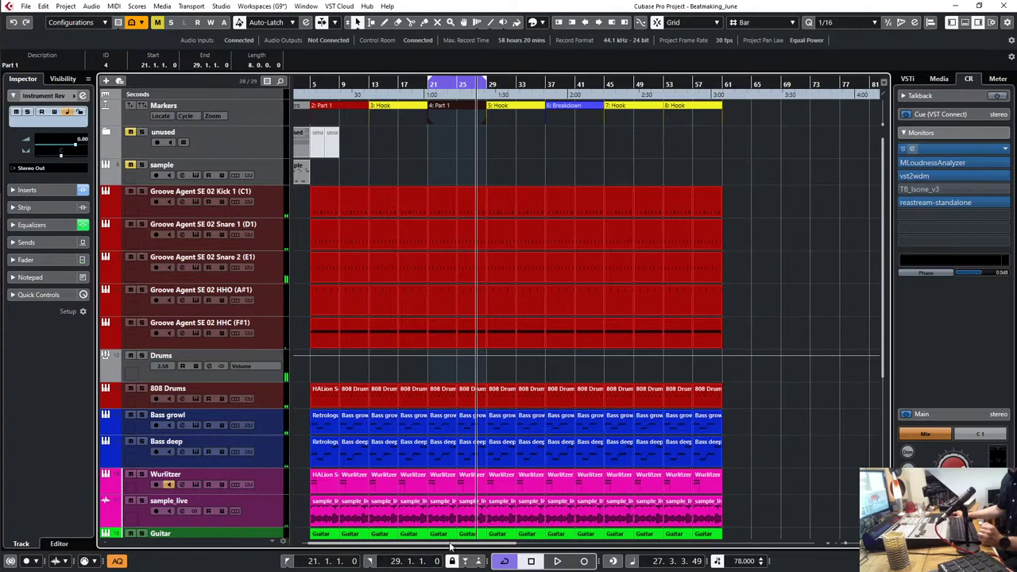
drag(450, 546, 407, 551)
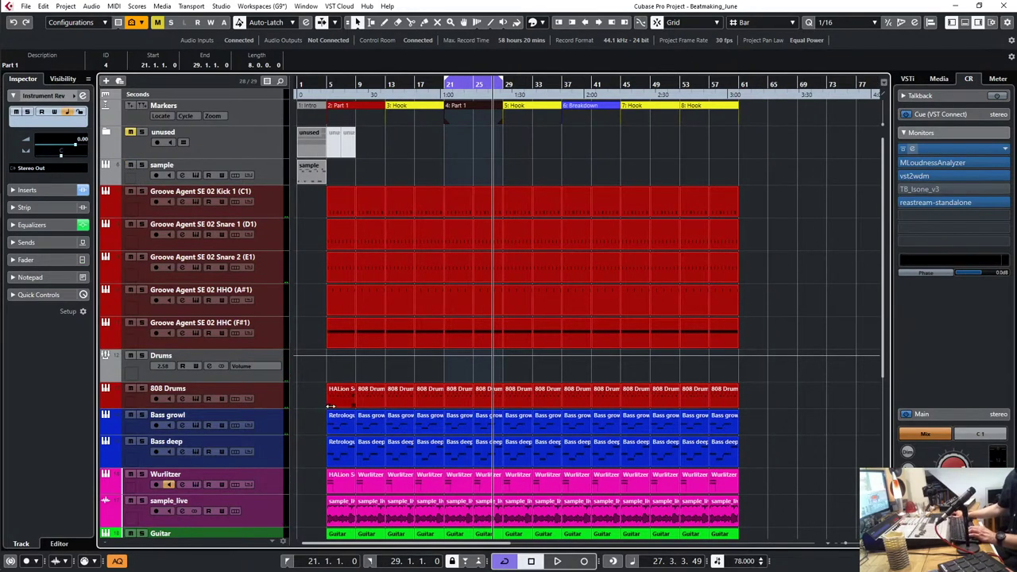
drag(341, 400, 310, 401)
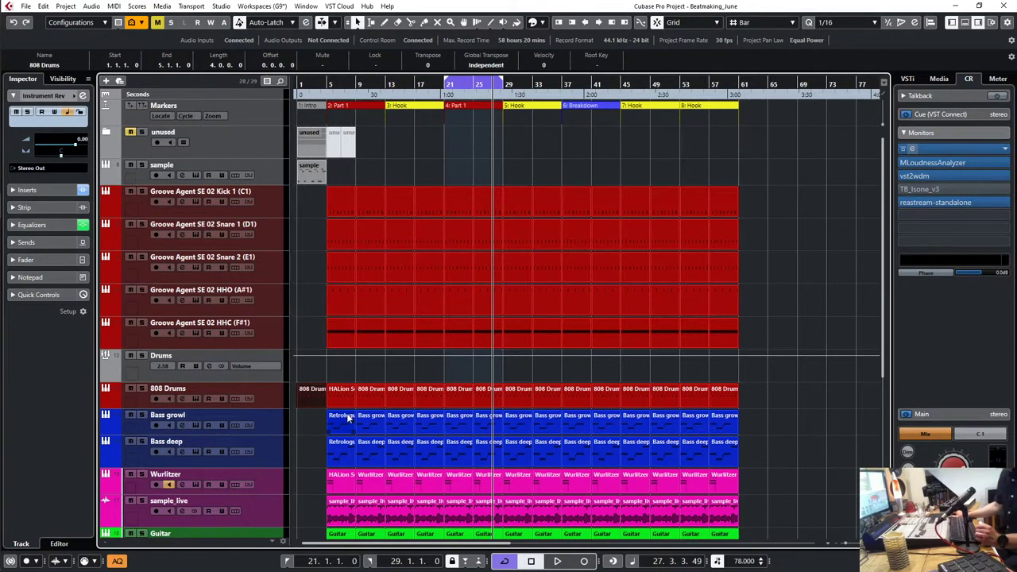
Step: Erase the 808 Drums parts from bars 5 to 37 and from the 7: Hook section
key(6)
key(4)
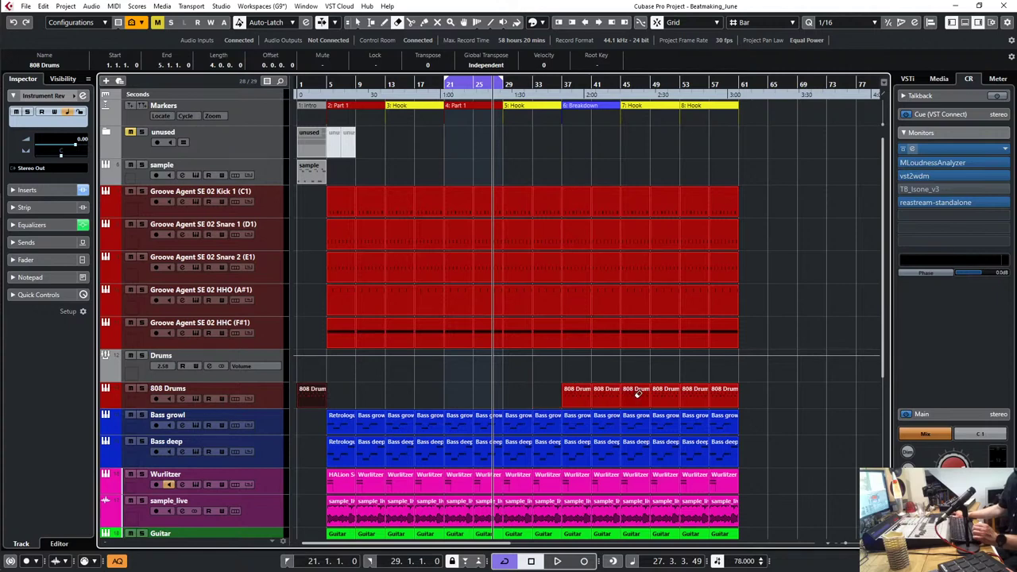
click(638, 393)
click(661, 390)
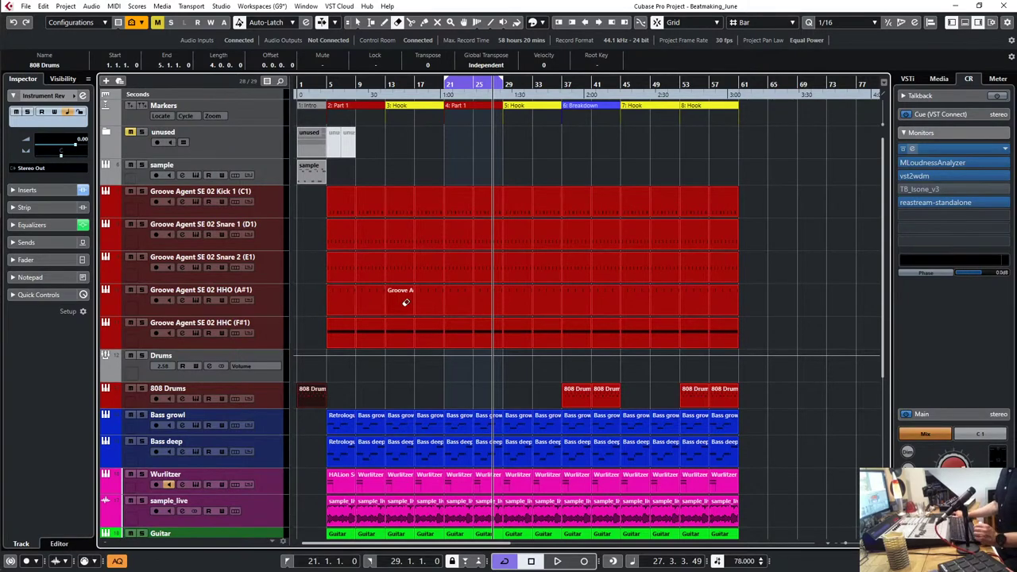
Step: Audition the Groove Agent SE 02 Snare 2 (E1) track in solo and rename it Clap
click(266, 278)
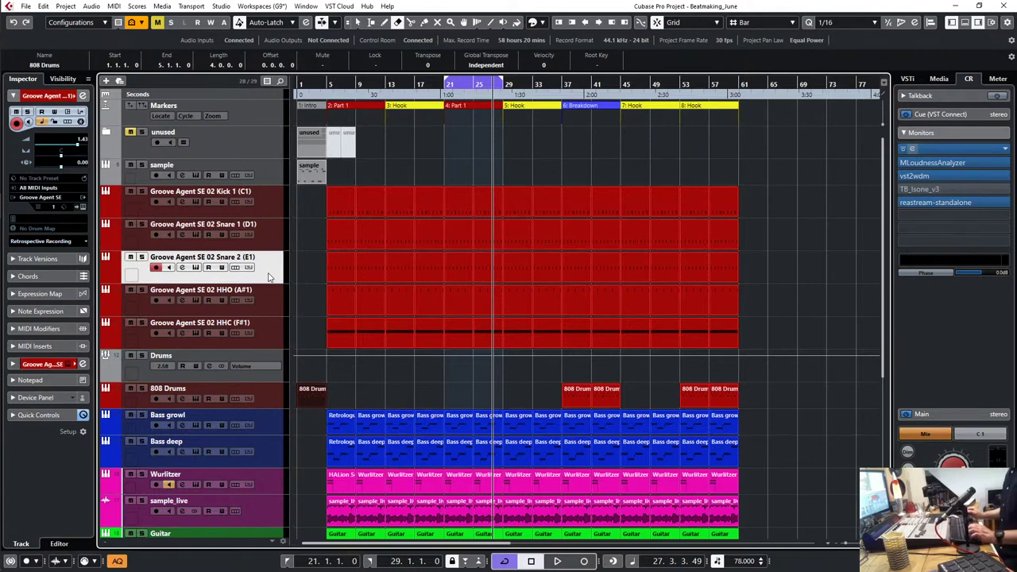
key(s)
key(space)
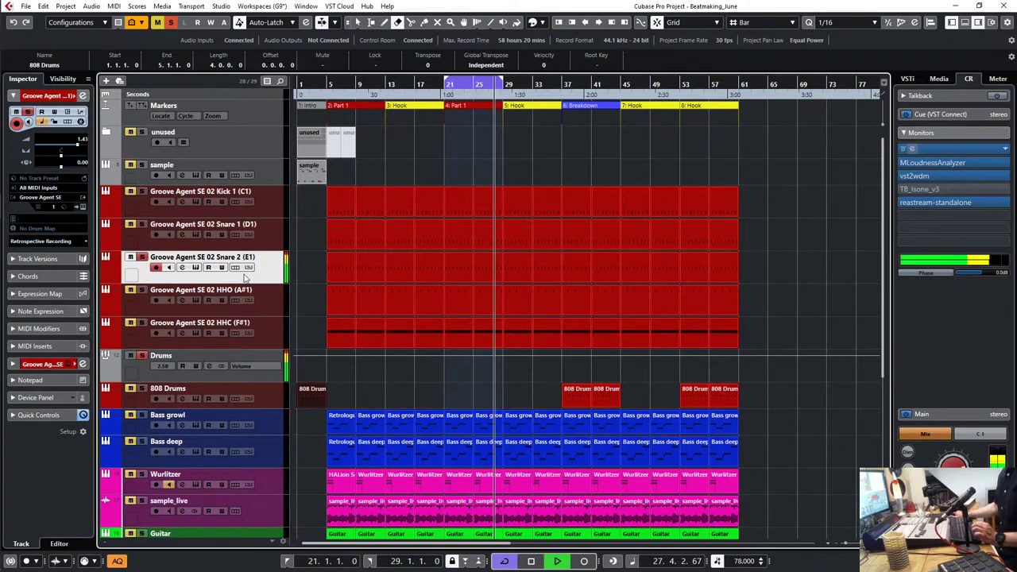
double_click(243, 257)
text(Clap)
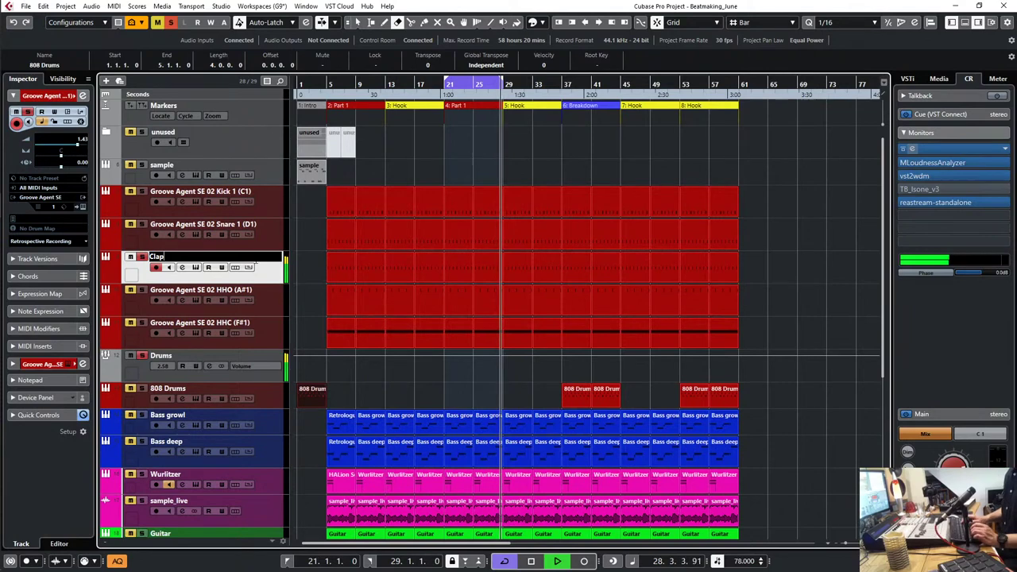
key(Return)
key(space)
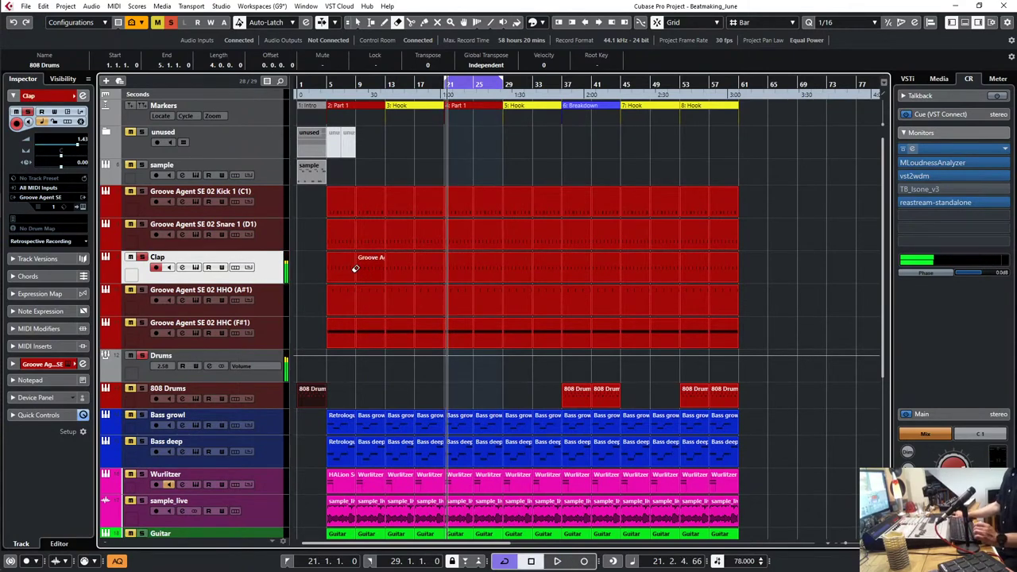
Step: Erase the Clap parts from the 2: Part 1 and 4: Part 1 sections
click(350, 268)
click(371, 268)
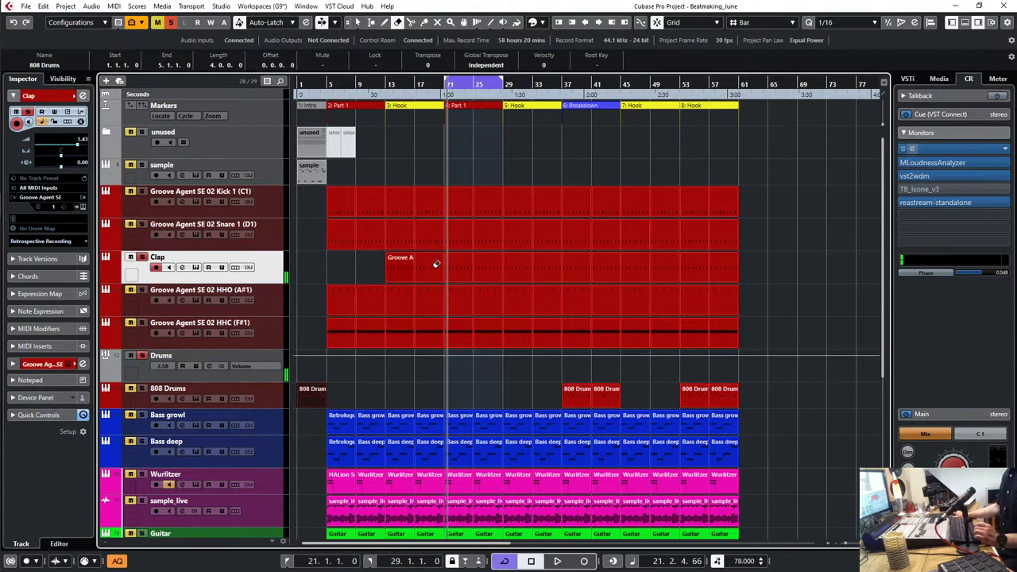
click(459, 265)
click(482, 263)
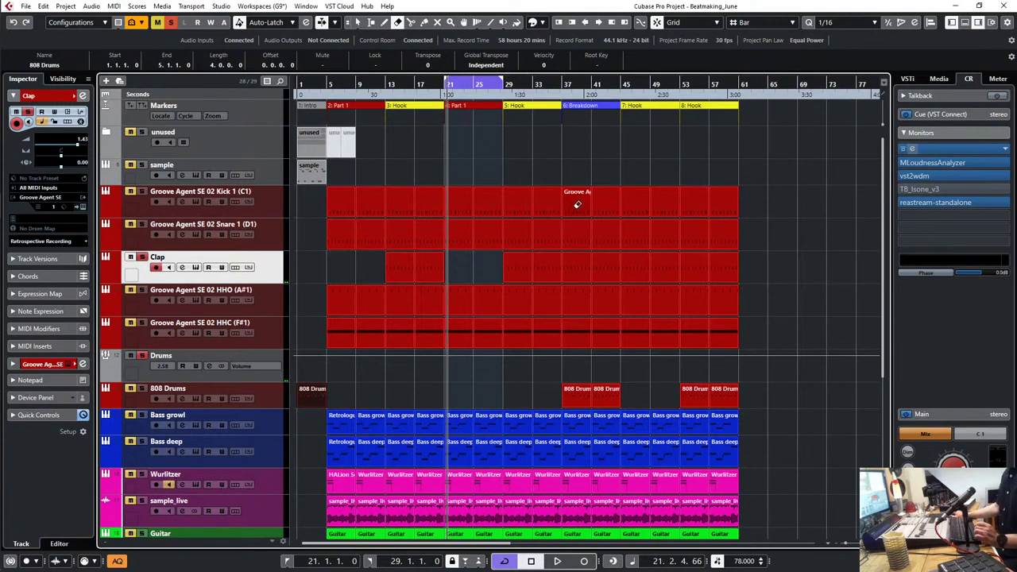
Step: Erase the Snare 1, Clap, HHO and HHC parts from the Breakdown, and the Clap parts from the 7: Hook section
mouse_move(571, 225)
mouse_down()
mouse_move(586, 225)
mouse_move(597, 260)
mouse_move(578, 262)
mouse_up()
click(574, 293)
click(609, 300)
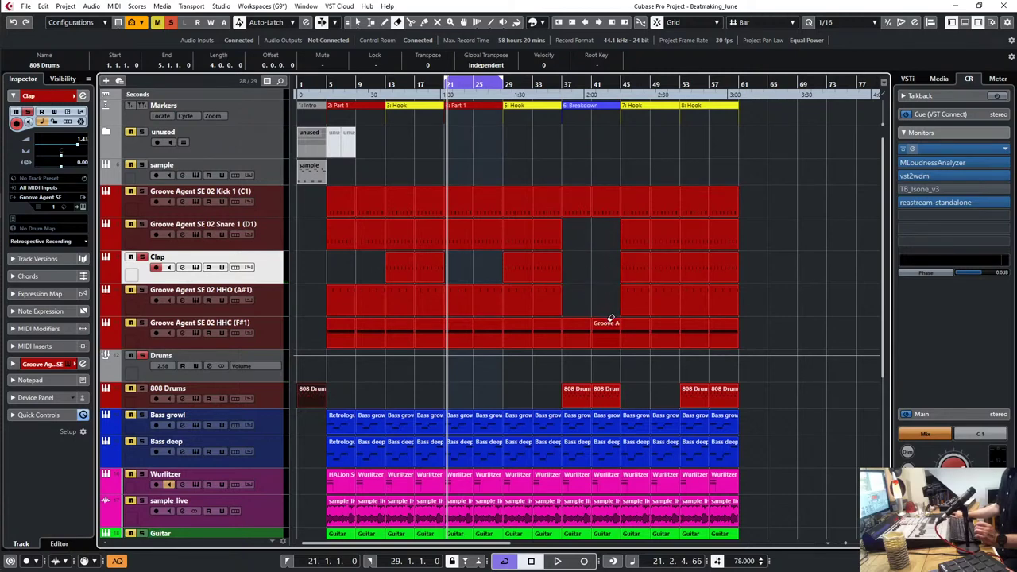
click(610, 330)
click(581, 333)
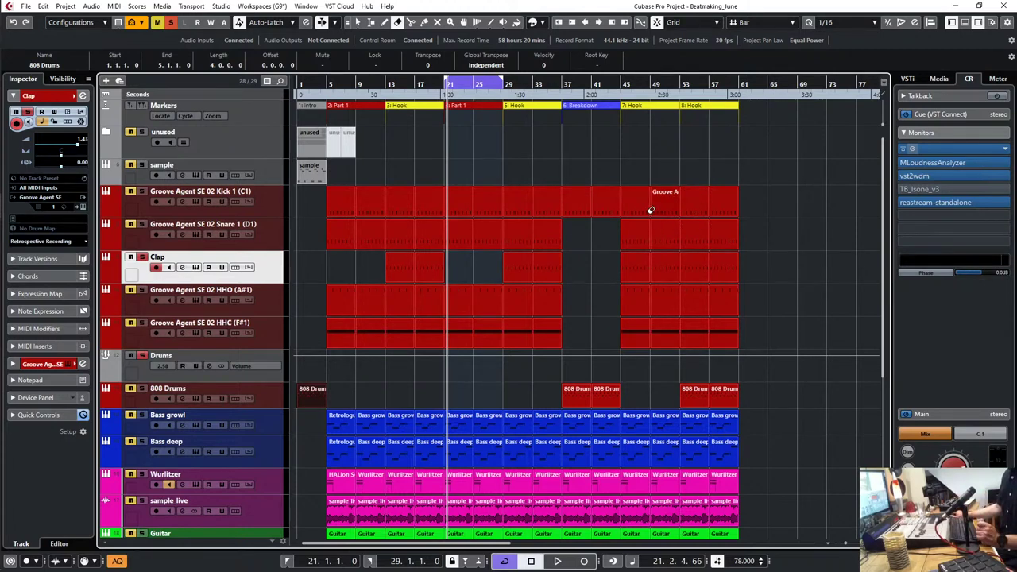
click(637, 267)
click(664, 269)
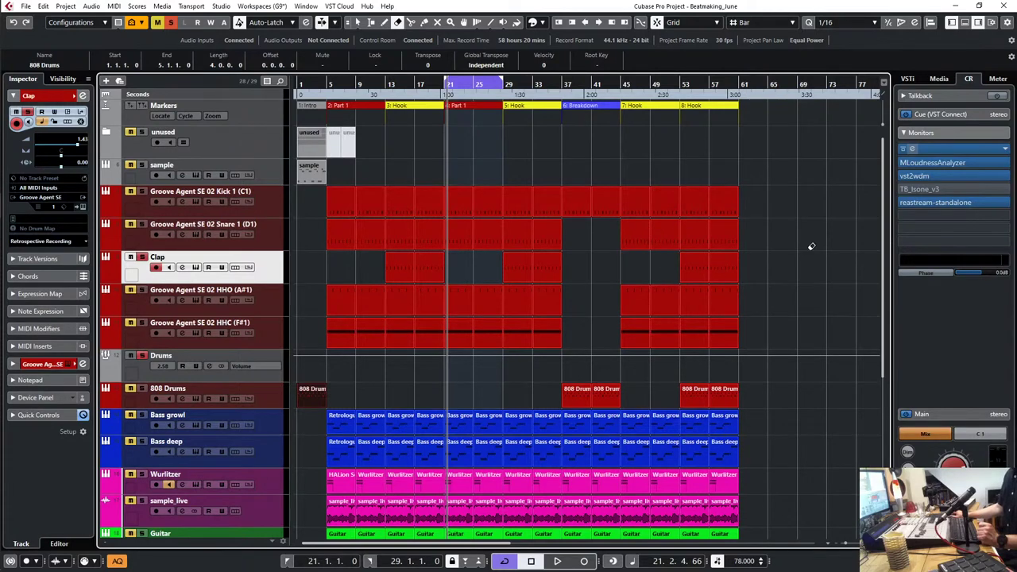
Step: Erase the Bass growl parts from the Breakdown and the Bass deep parts from both Part 1 sections
scroll(812, 248, down, 5)
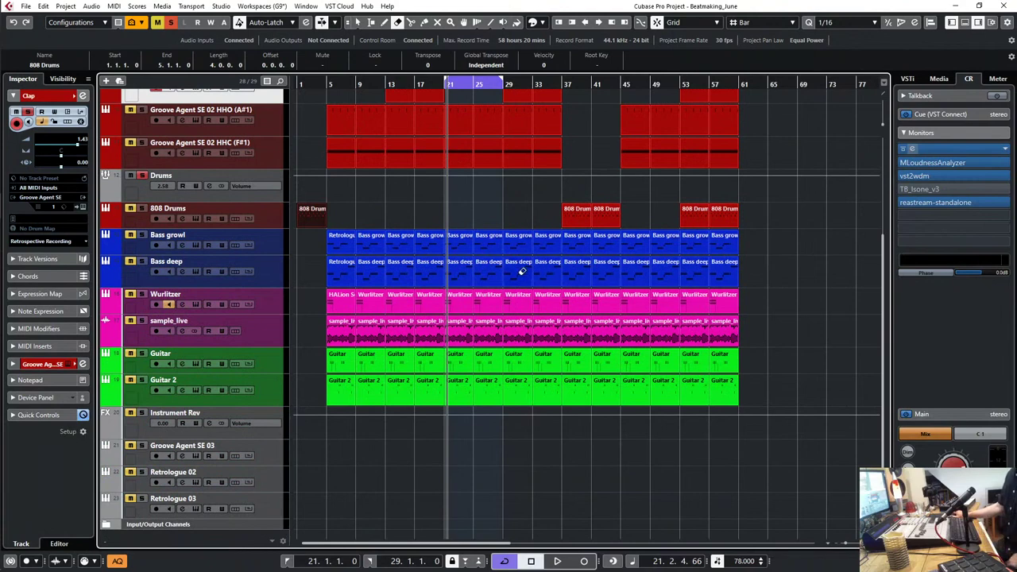
scroll(612, 227, up, 5)
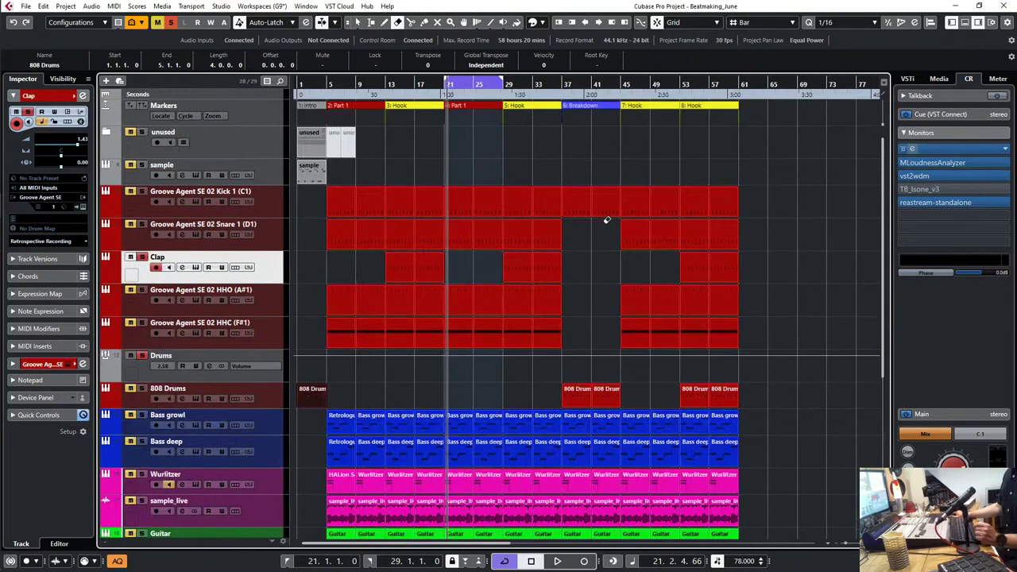
click(577, 427)
click(604, 421)
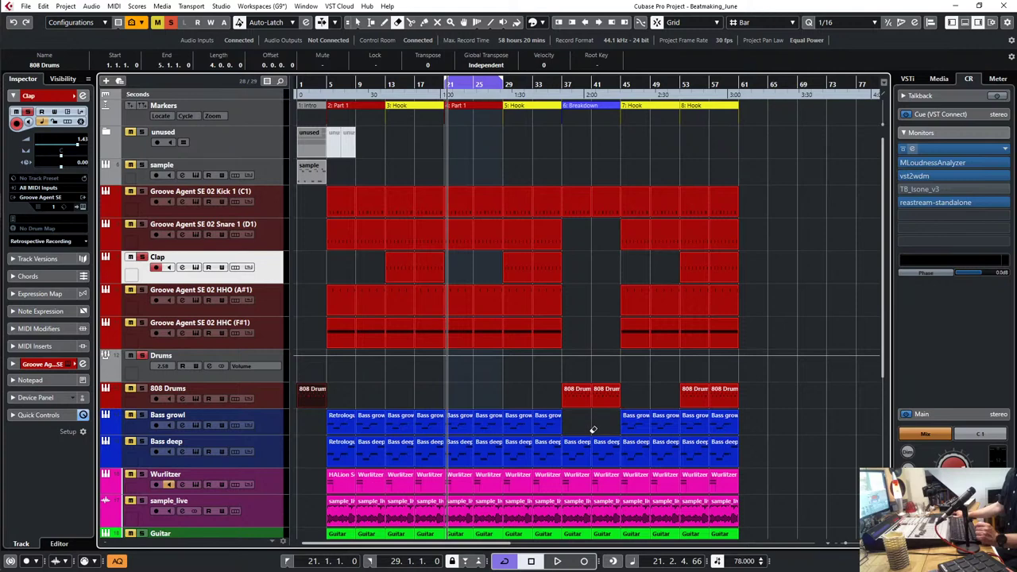
click(346, 453)
click(376, 455)
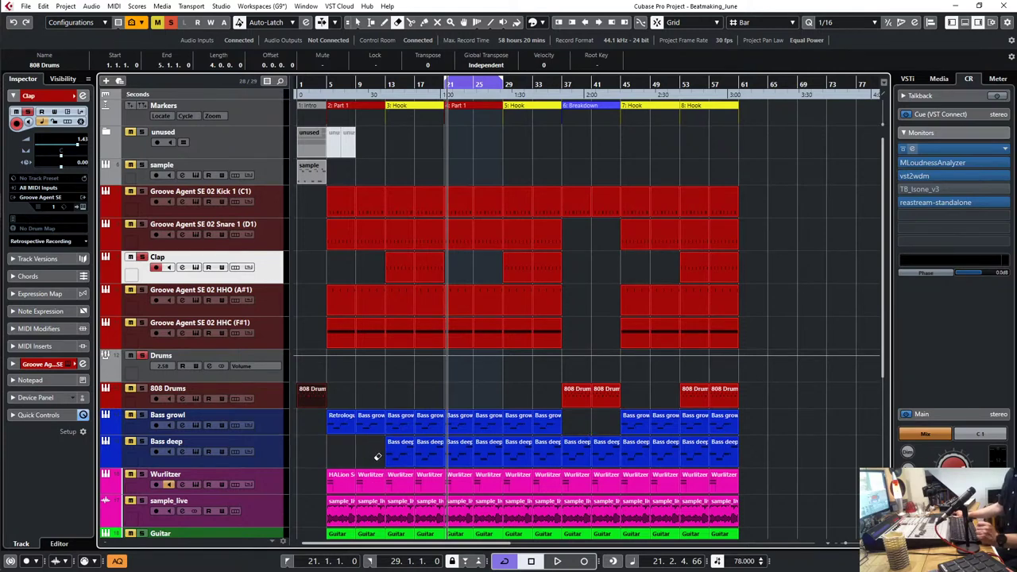
click(457, 451)
click(481, 447)
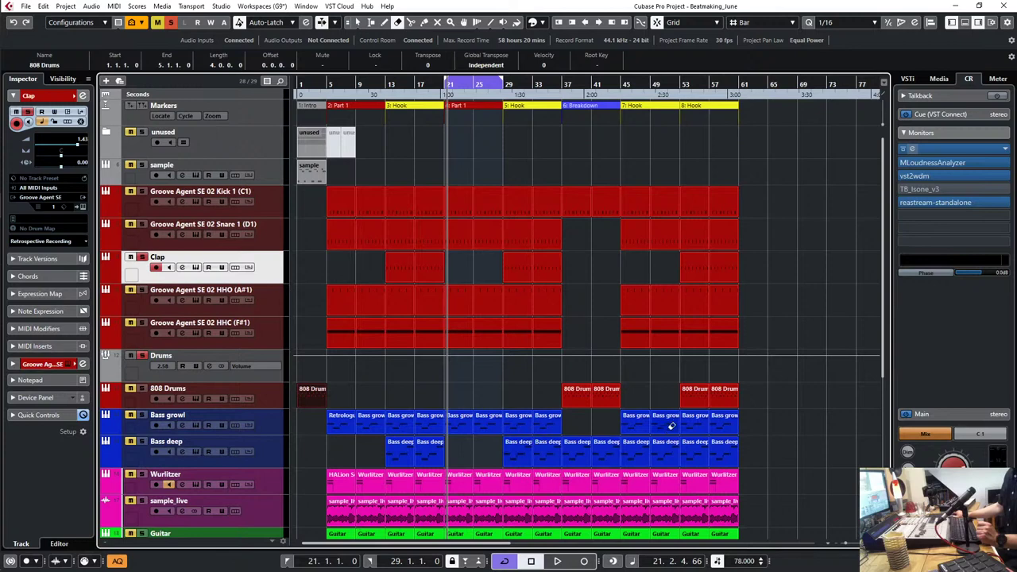
Step: Erase the Wurlitzer parts from bars 5 to 17, covering 2: Part 1 and the first half of 3: Hook
scroll(813, 288, down, 5)
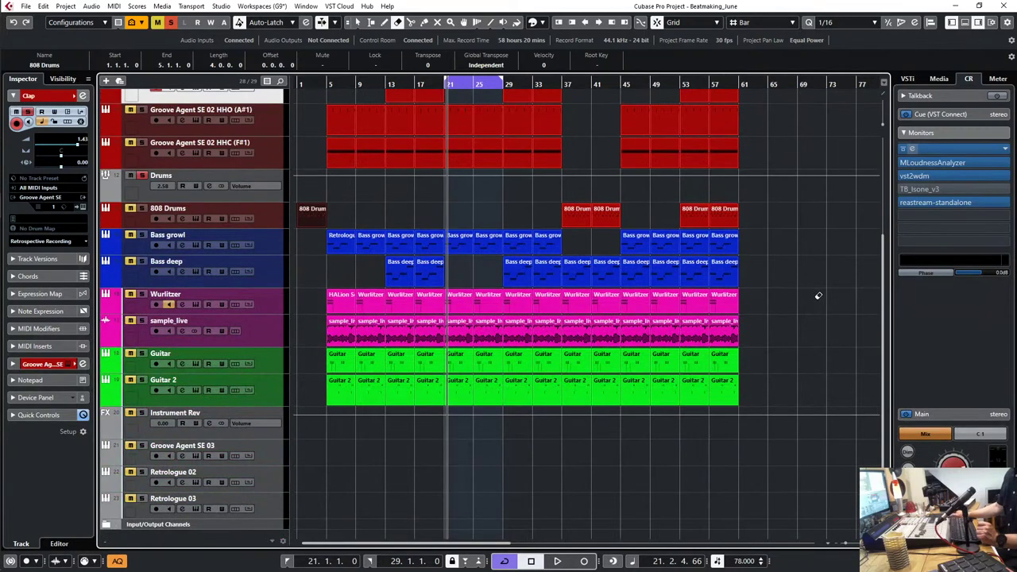
scroll(811, 302, up, 3)
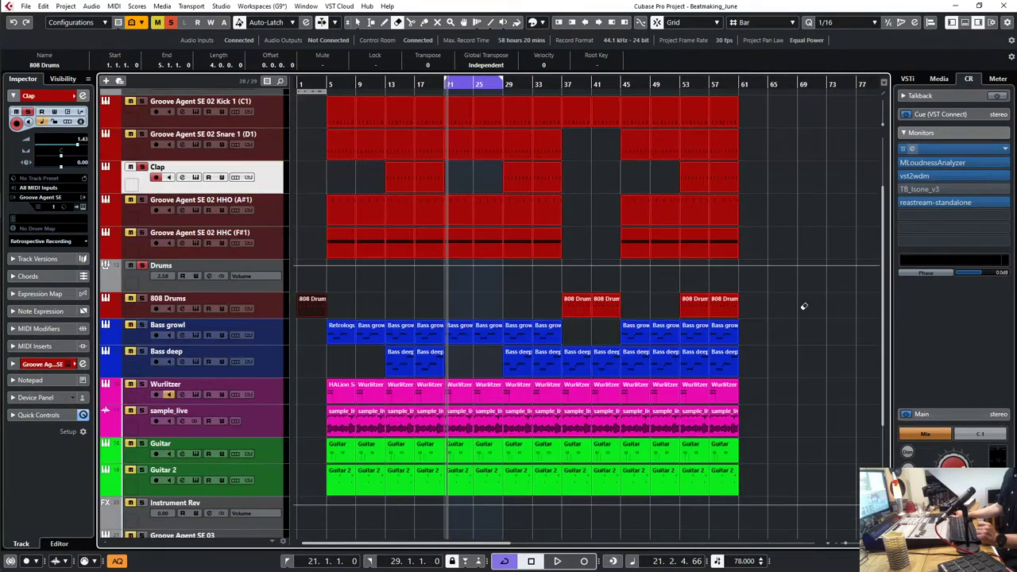
click(338, 385)
click(367, 389)
scroll(383, 368, up, 3)
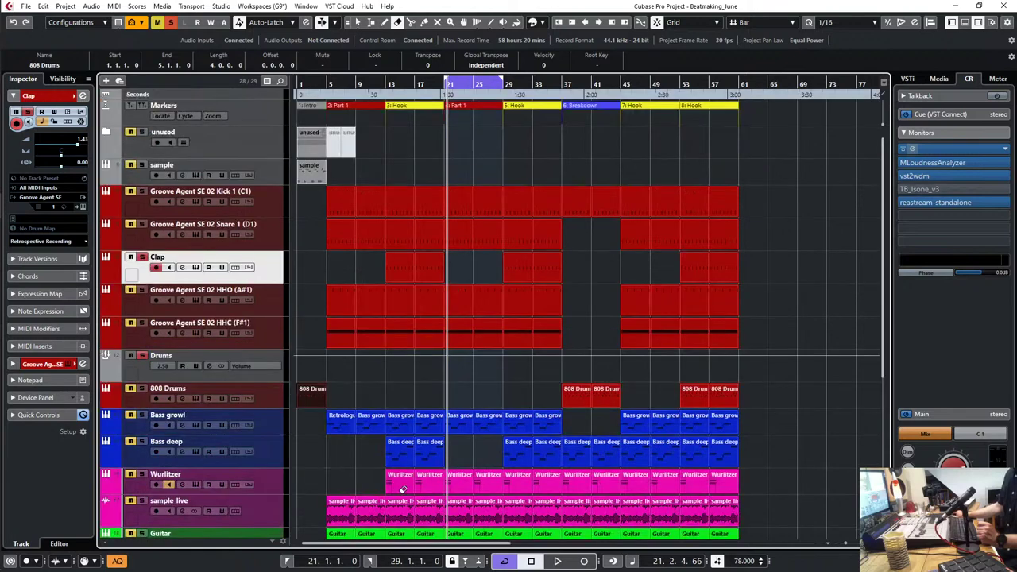
click(399, 481)
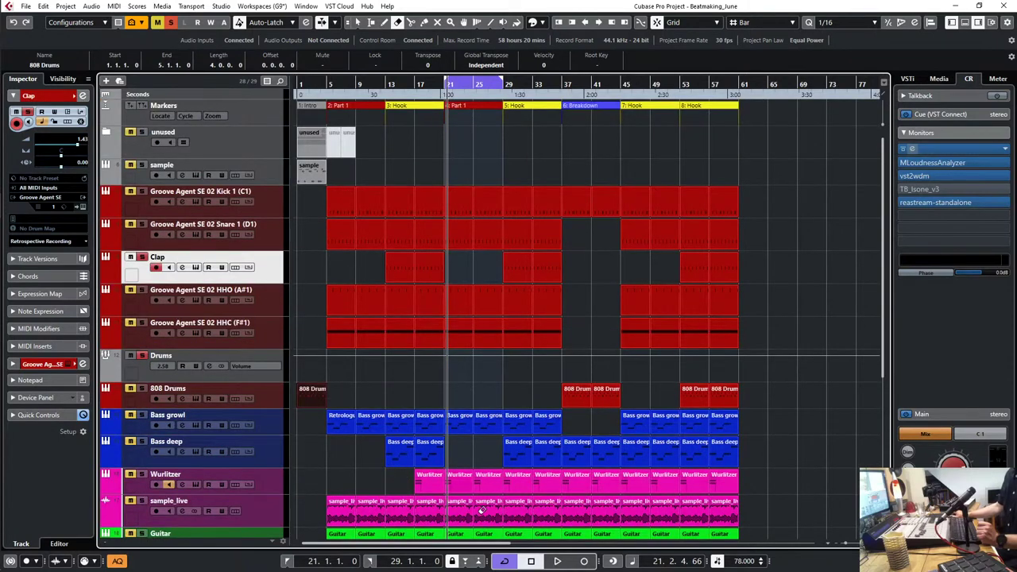
Step: Erase the Wurlitzer parts from bars 21 to 33 and from bars 41 to 53
click(468, 479)
click(484, 480)
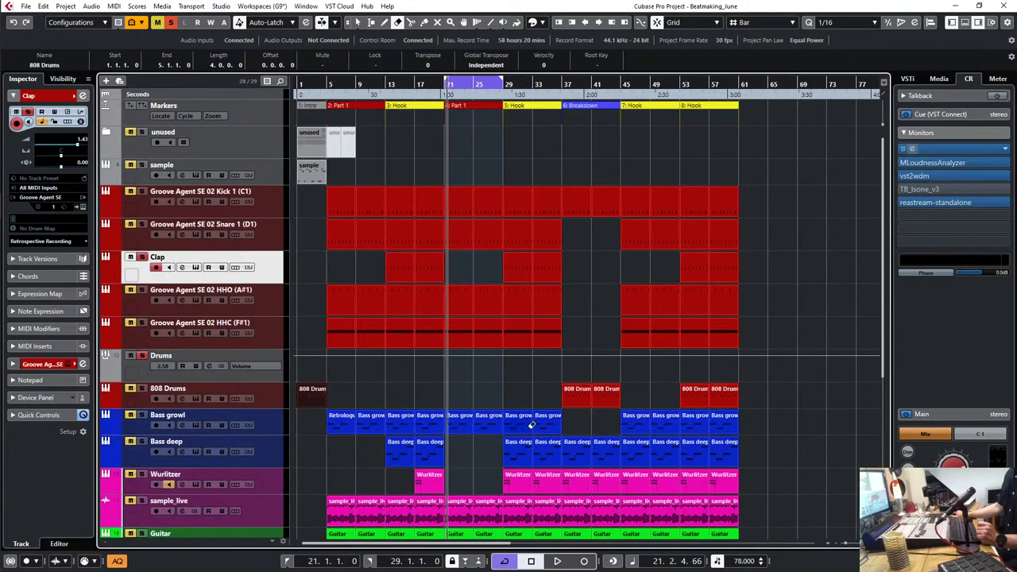
click(522, 481)
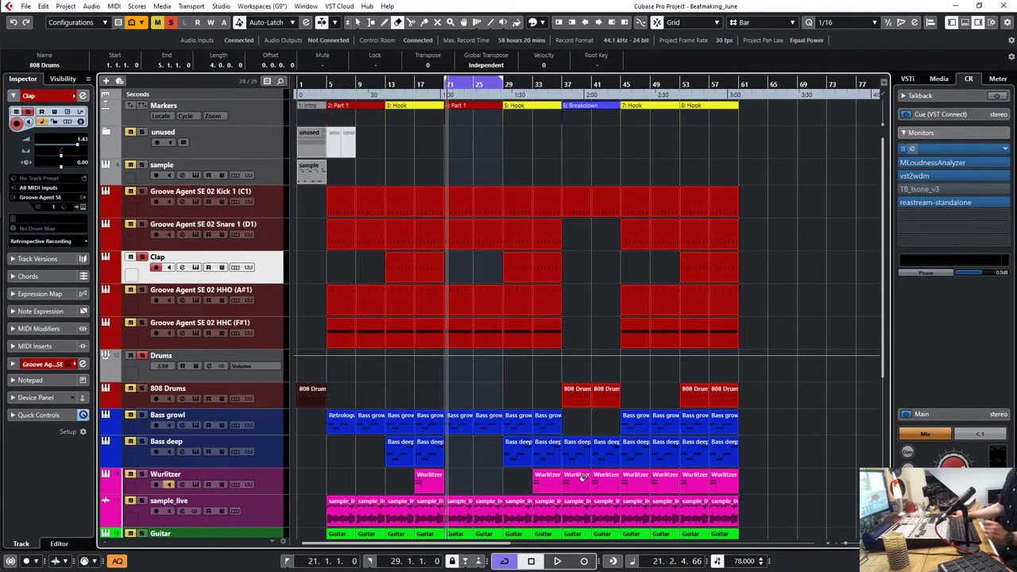
click(605, 481)
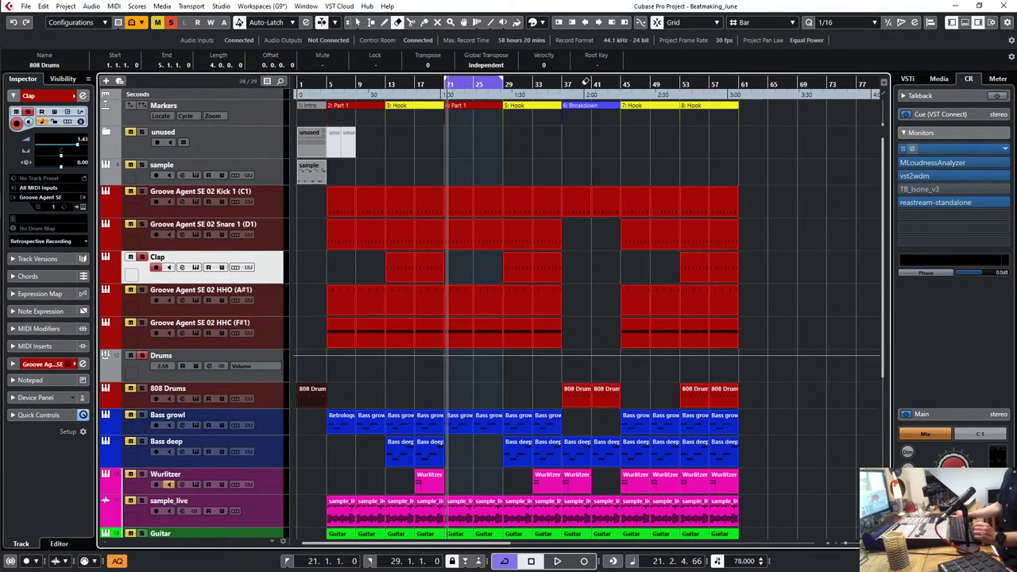
click(644, 480)
click(654, 480)
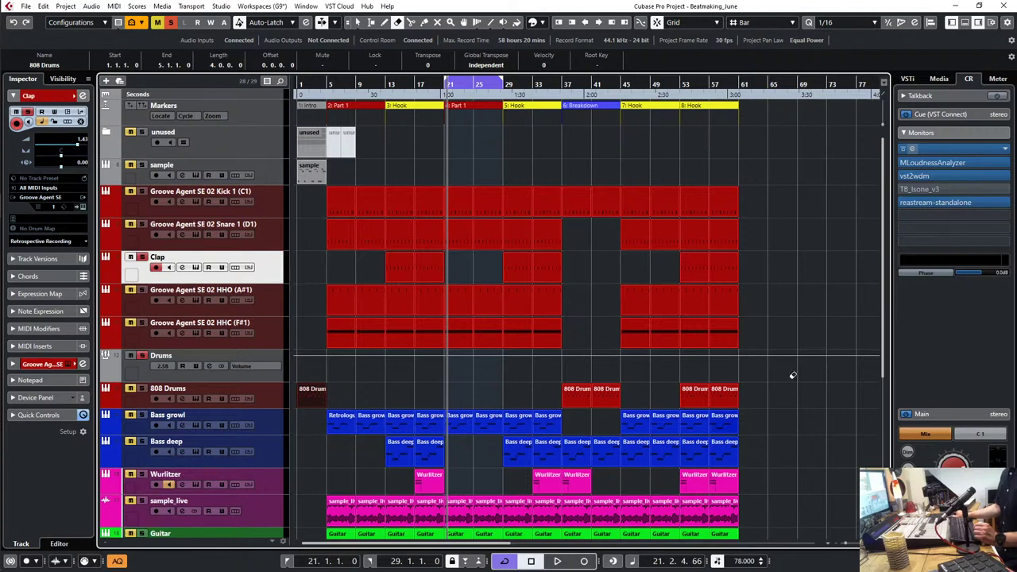
Step: Erase the sample_live events from both Part 1 sections, bars 5 to 13 and bars 21 to 29
scroll(849, 310, down, 3)
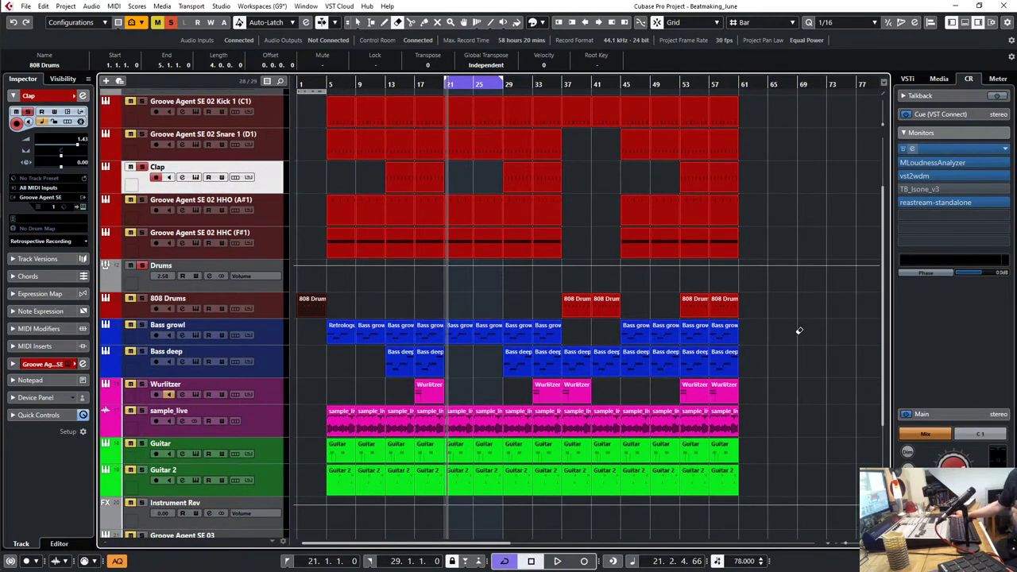
scroll(778, 329, up, 3)
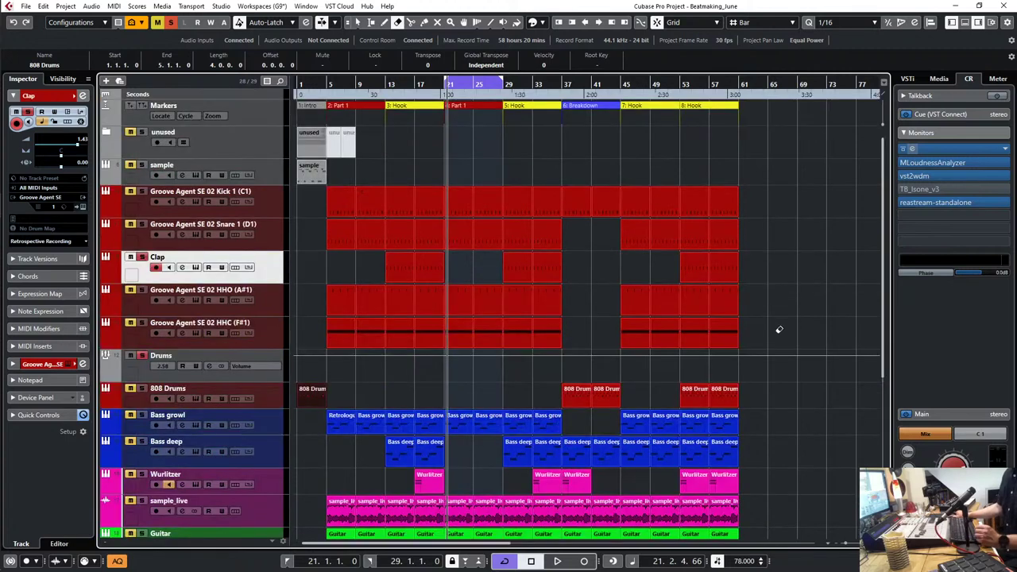
scroll(782, 331, down, 3)
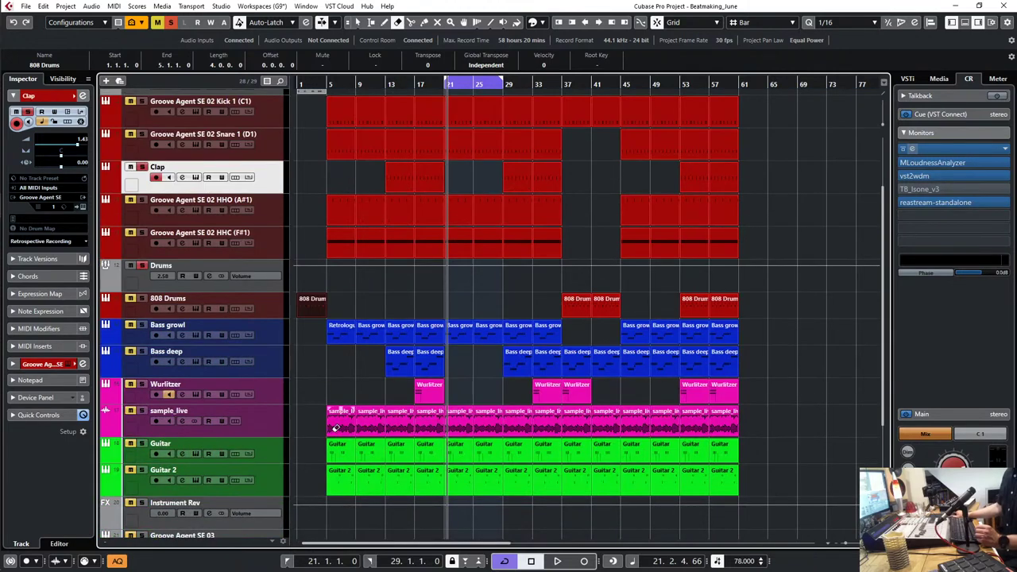
scroll(374, 310, up, 3)
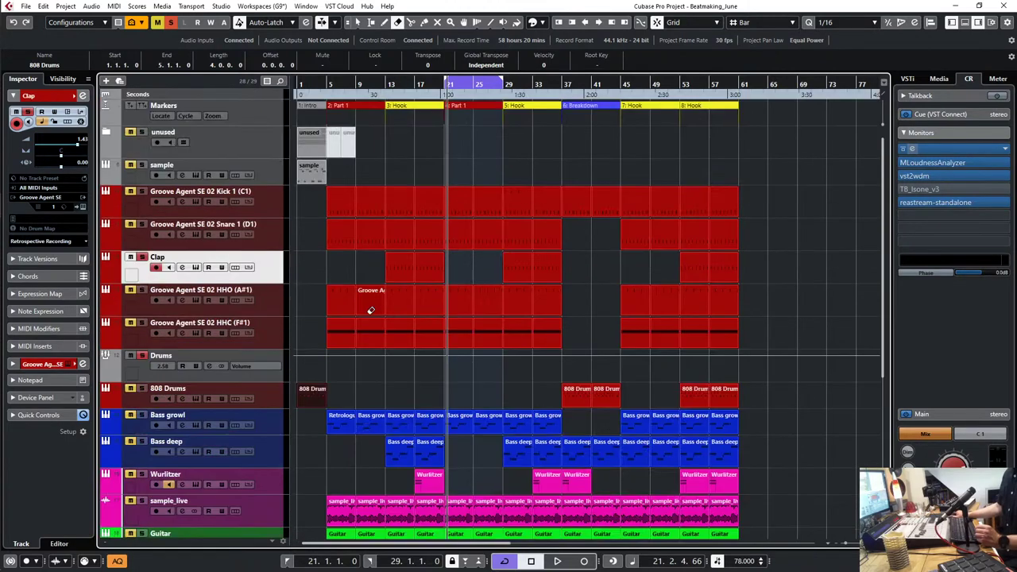
click(340, 509)
click(365, 507)
click(461, 506)
click(480, 506)
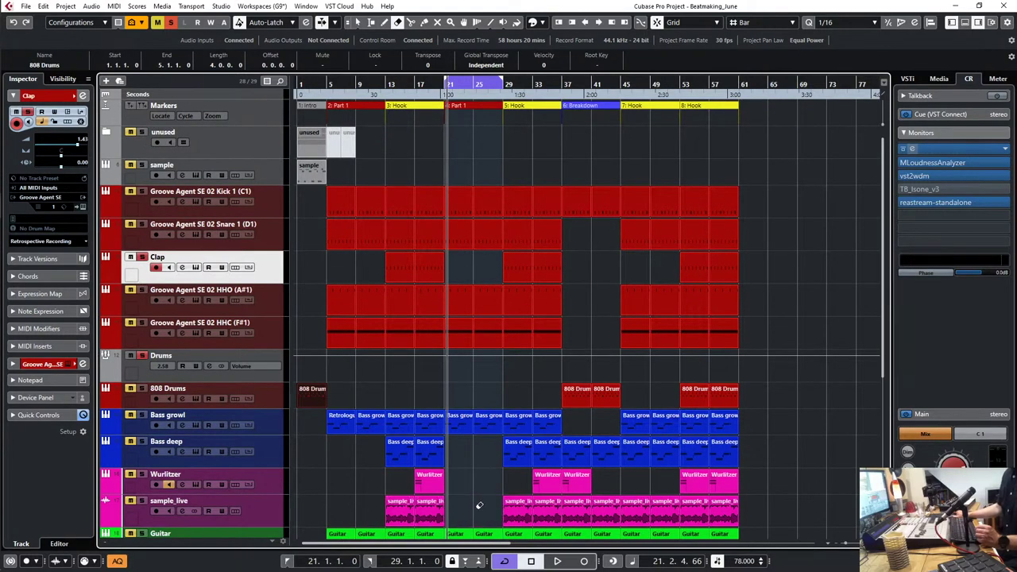
Step: Erase sample_live from bars 37 to 43 of the Breakdown, splitting the second event at bar 43
click(574, 504)
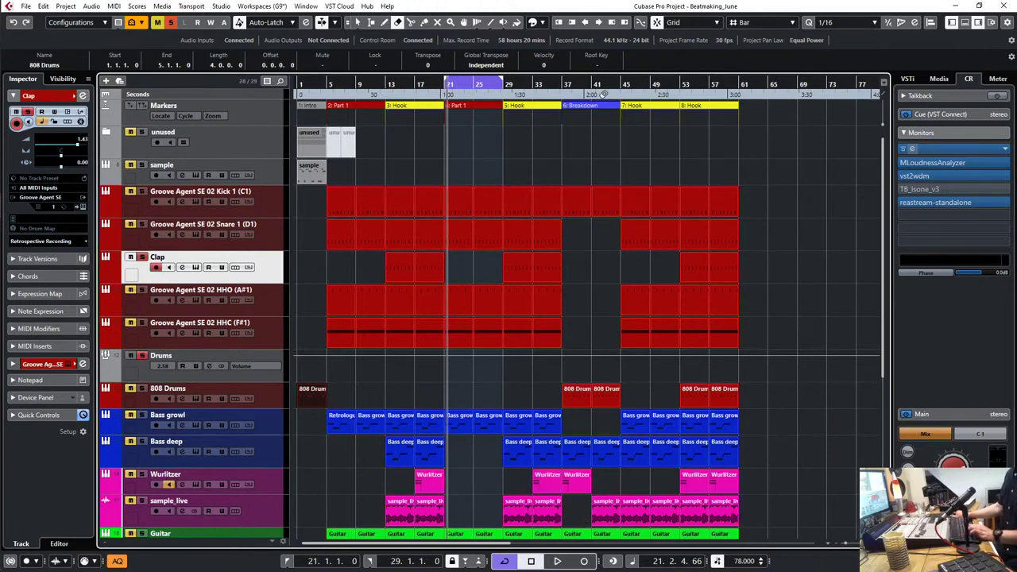
drag(602, 85, 606, 113)
key(3)
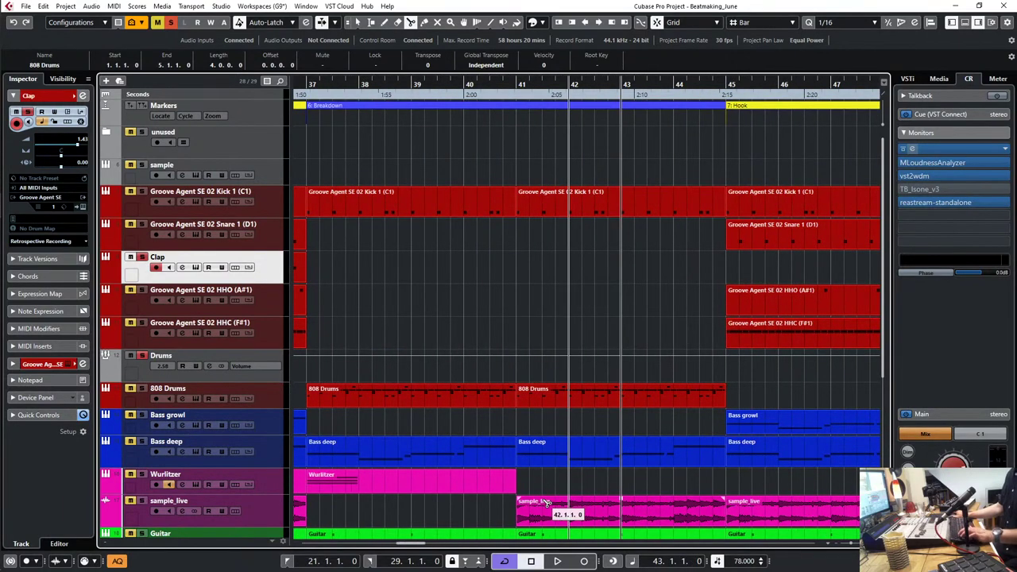
click(621, 517)
key(5)
click(593, 509)
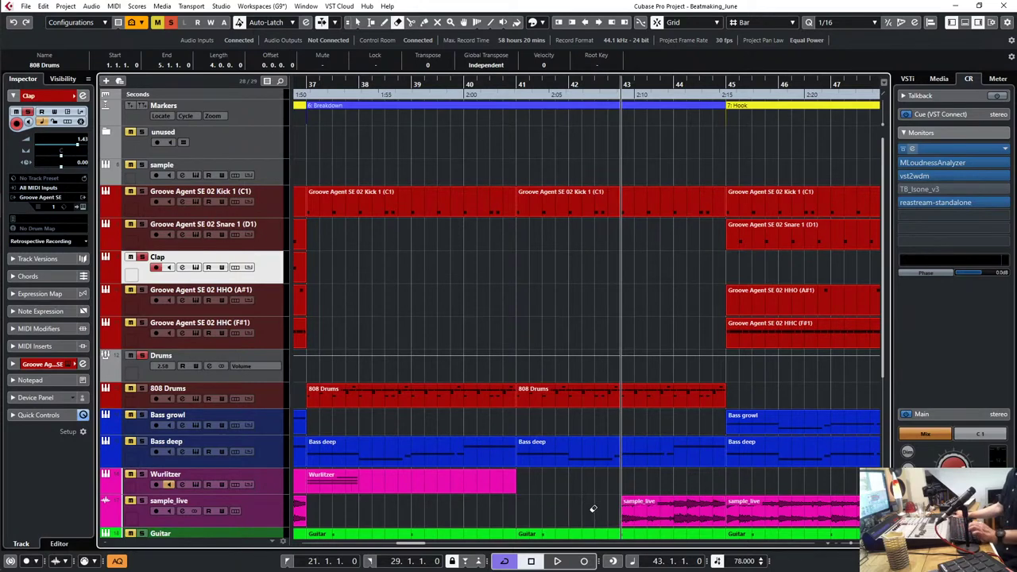
Step: Copy the Guitar and Guitar 2 parts from bar 5 into the Intro at bar 1
key(g)
key(g)
key(g)
key(g)
key(g)
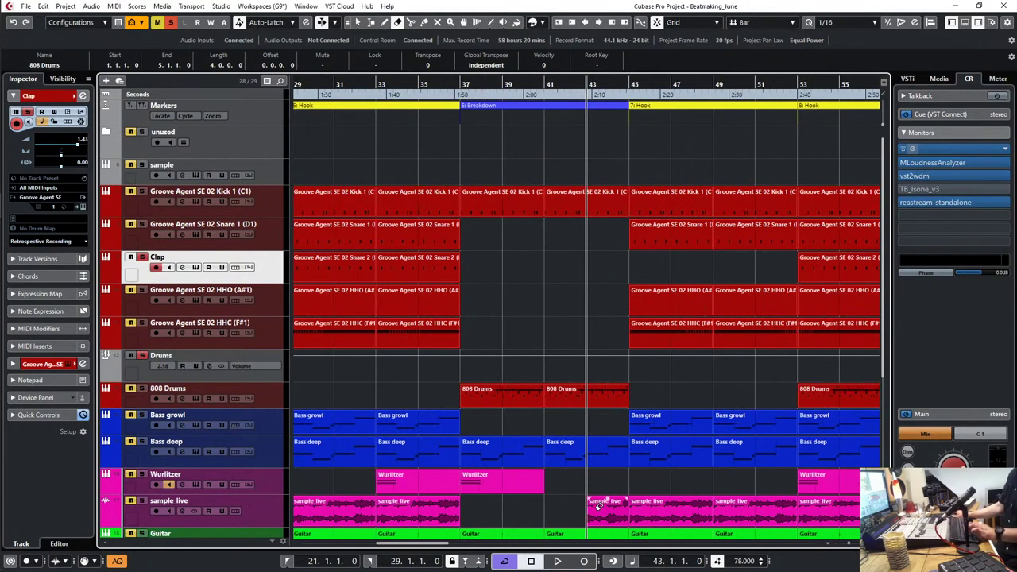
key(shift+f)
key(shift+g)
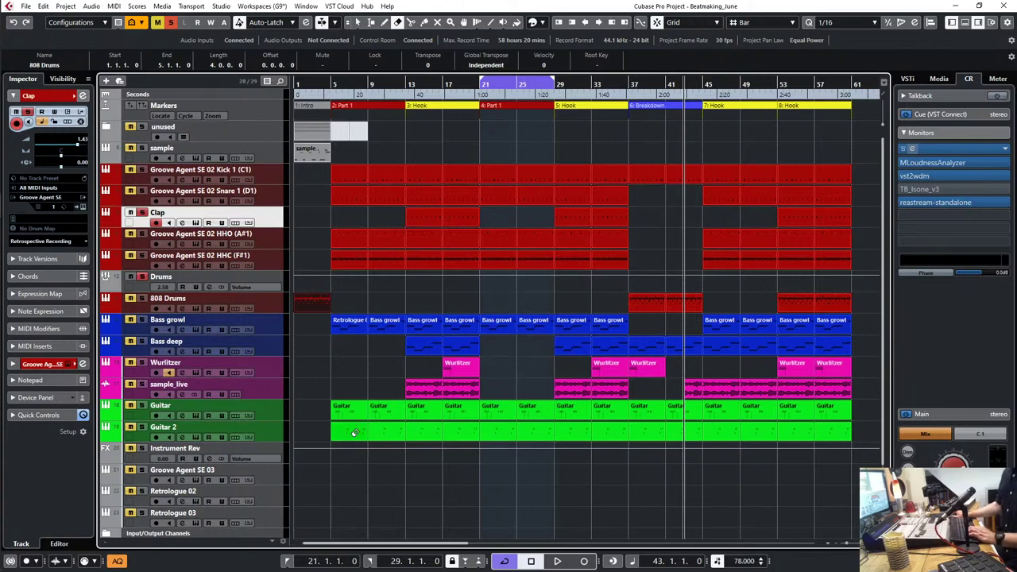
key(1)
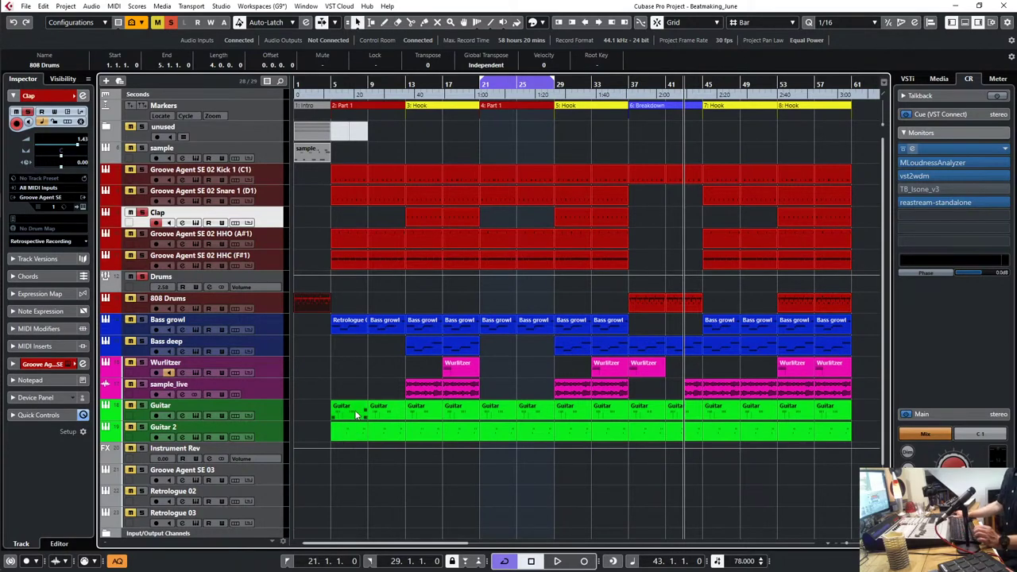
drag(357, 415, 312, 439)
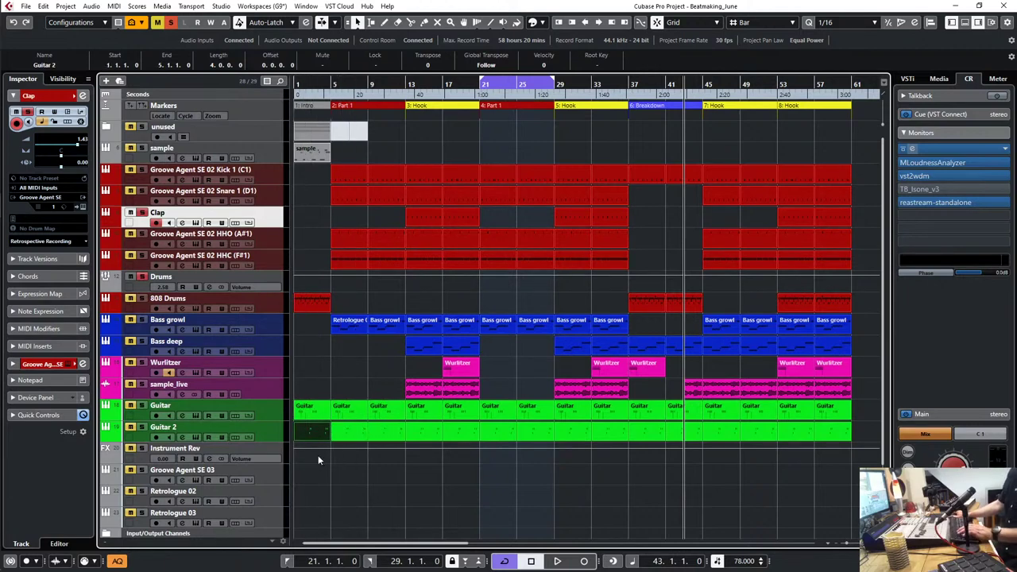
Step: Erase Guitar and Guitar 2 from bars 5 to 11, splitting the parts that start at bar 9 at bar 11
key(5)
click(349, 410)
click(357, 432)
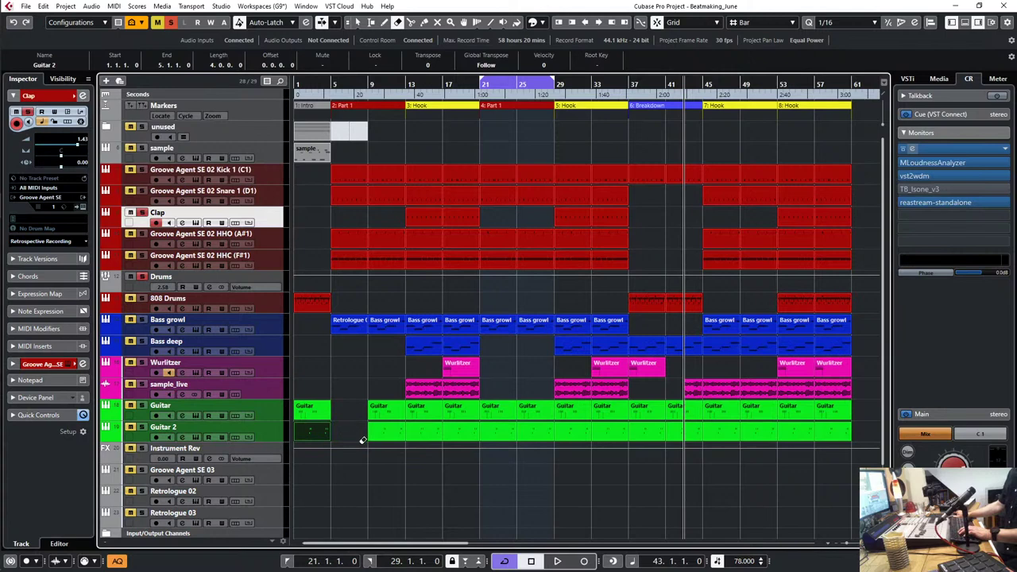
key(3)
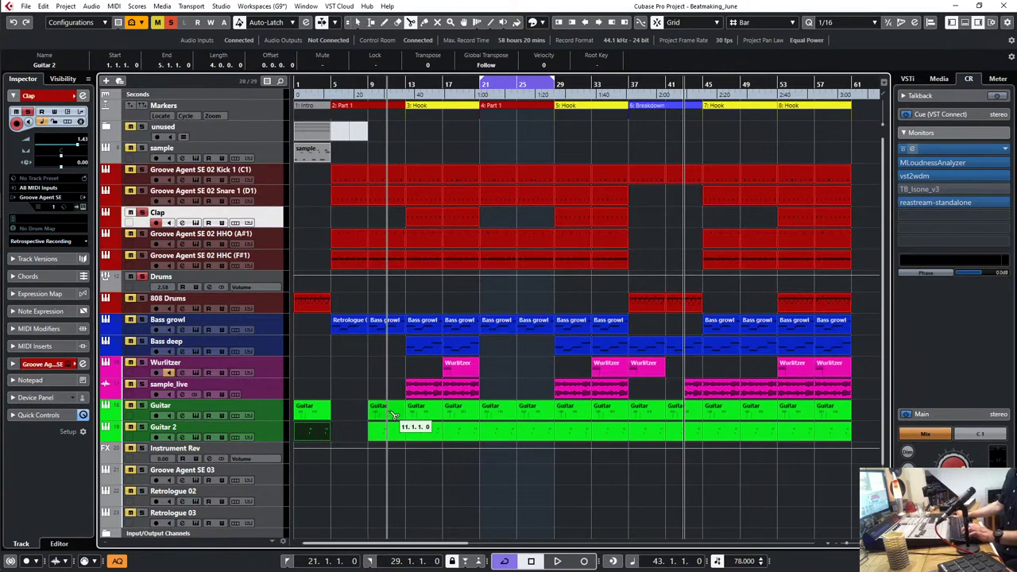
click(387, 412)
click(389, 435)
key(5)
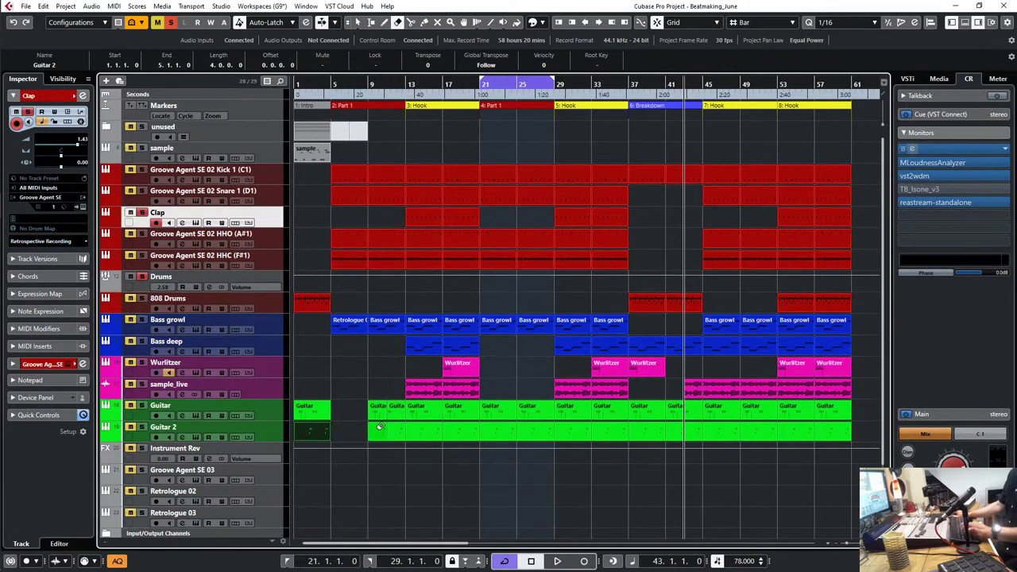
click(380, 410)
click(378, 431)
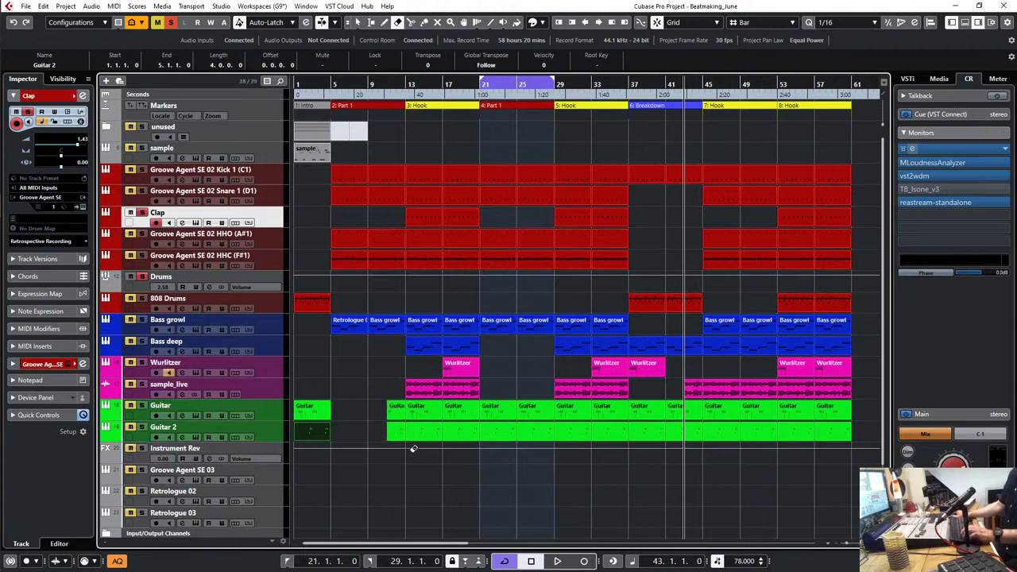
Step: Erase the Guitar and Guitar 2 parts from bars 13 to 17 and from bars 21 to 25
click(429, 409)
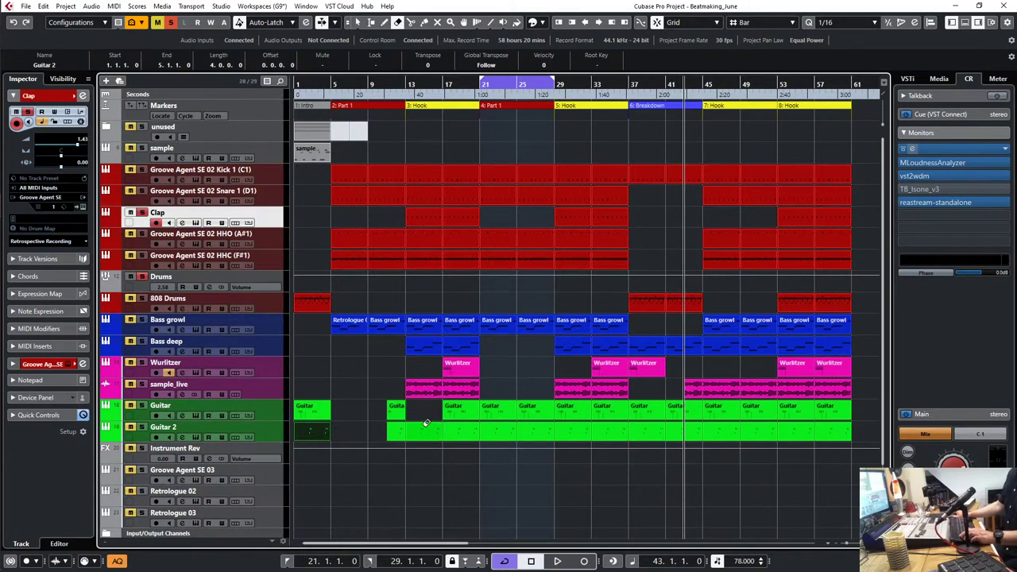
click(431, 431)
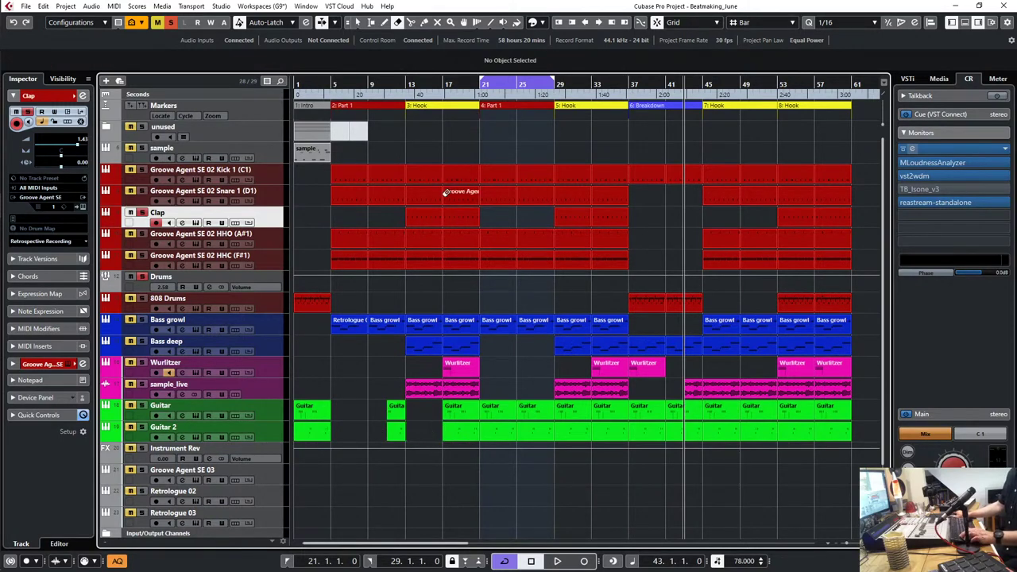
click(501, 406)
click(503, 433)
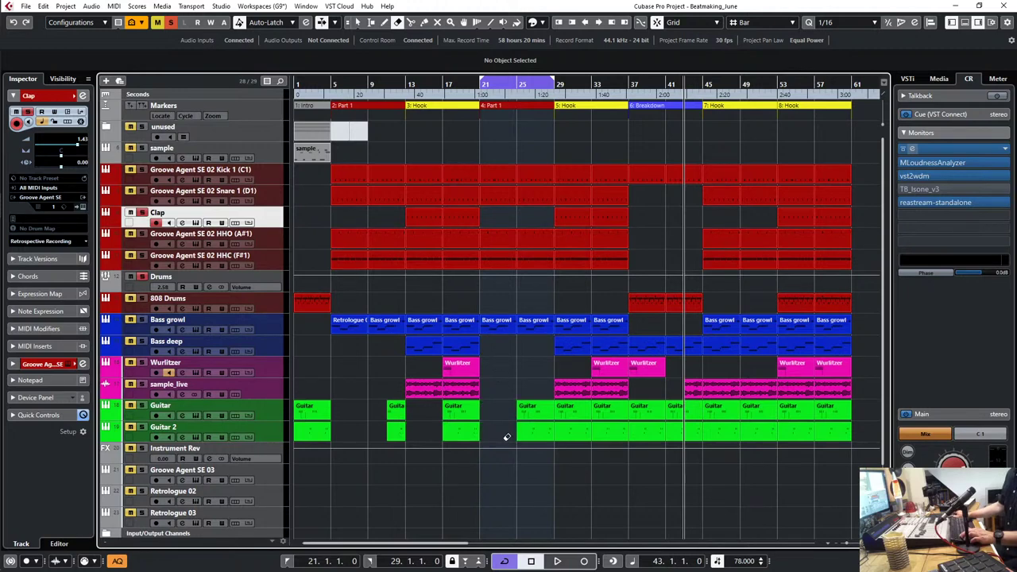
Step: Split the Guitar and Guitar 2 parts of the second Part 1 at bar 27 and erase bars 27 to 29
key(3)
click(538, 415)
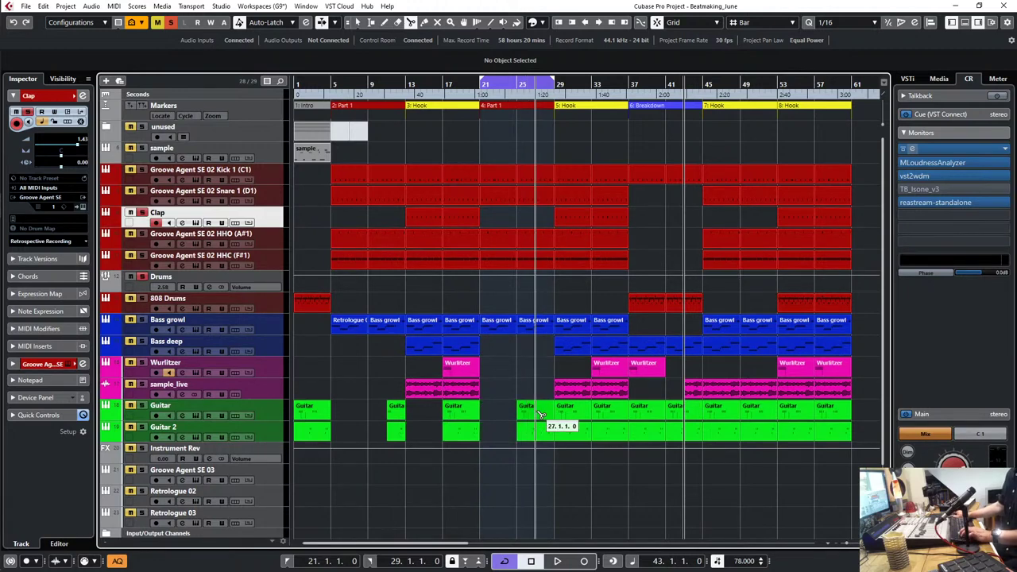
key(5)
click(542, 410)
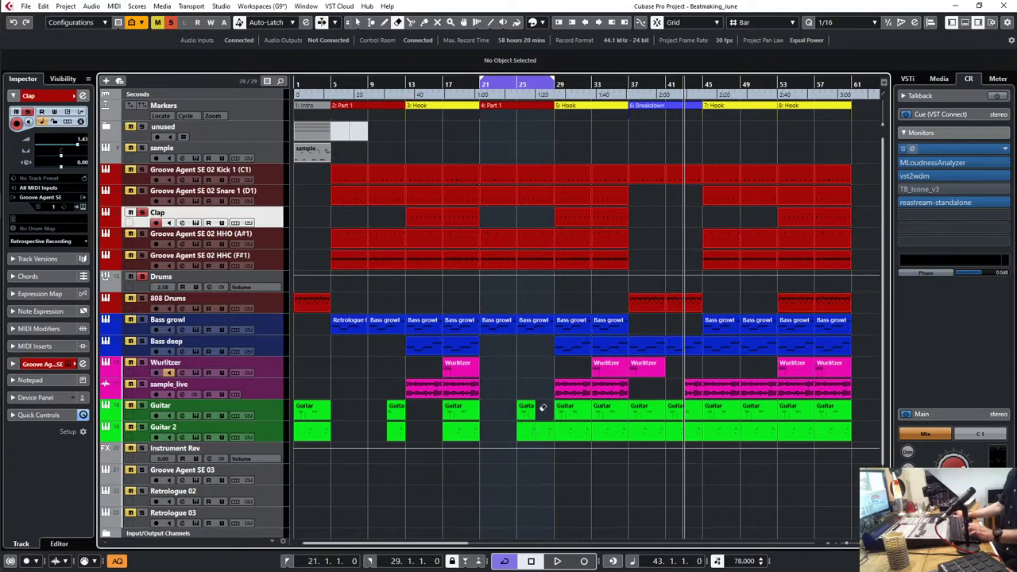
click(546, 433)
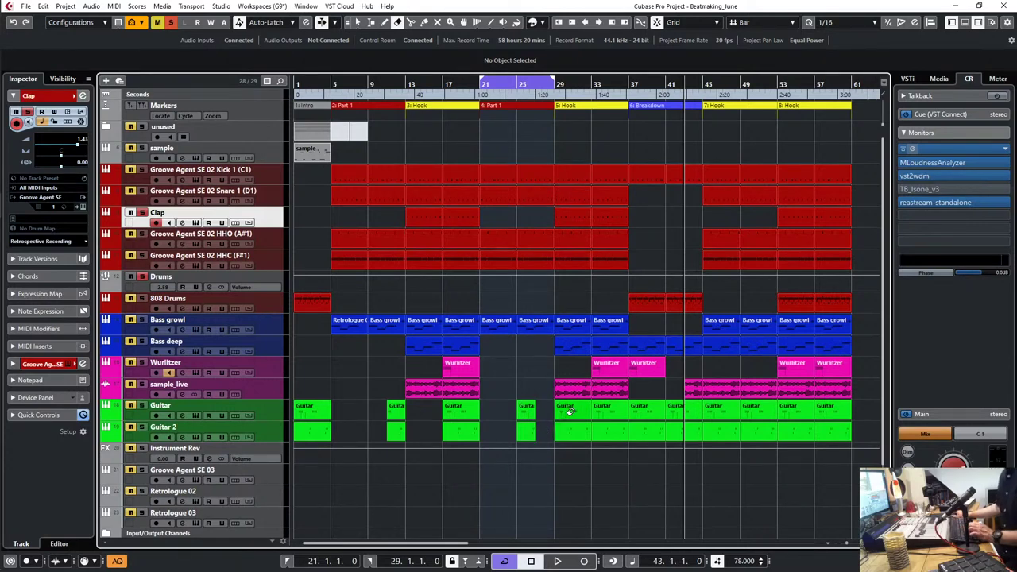
Step: Erase the Guitar and Guitar 2 parts from the first halves of 5: Hook and 6: Breakdown
click(567, 410)
click(574, 429)
click(657, 408)
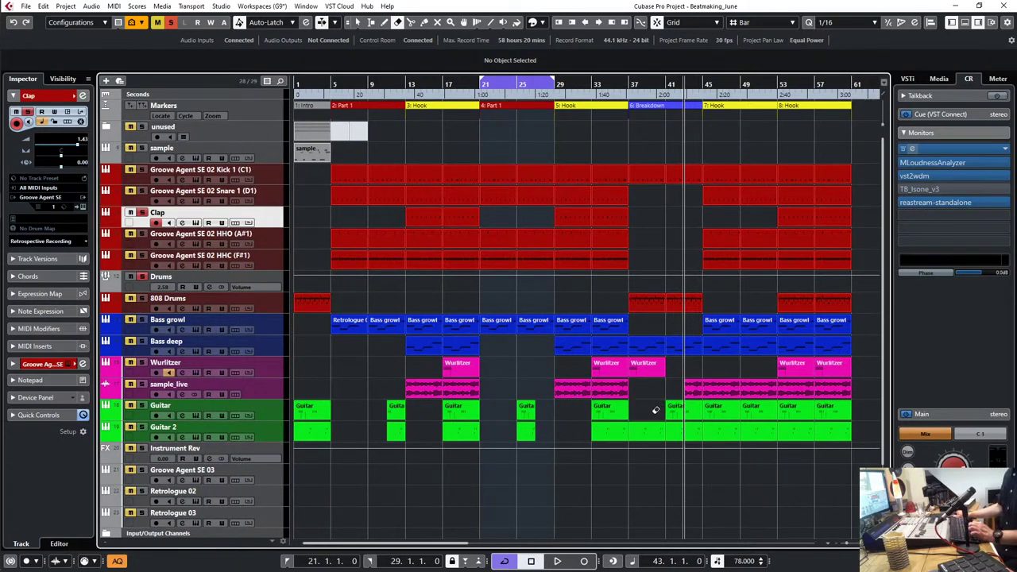
click(658, 427)
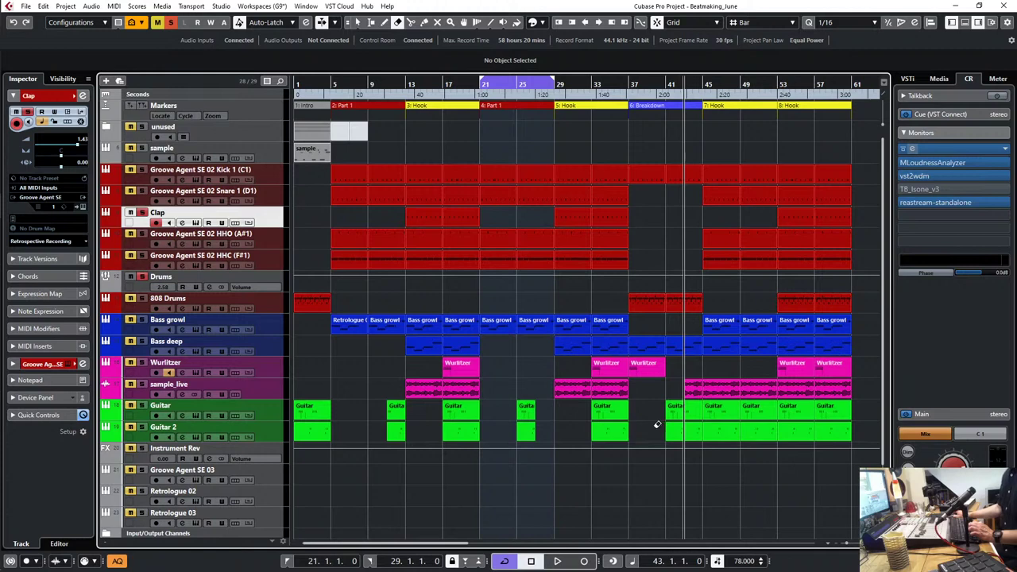
Step: Erase the Guitar and Guitar 2 parts from bars 45 to 49 of 7: Hook
key(3)
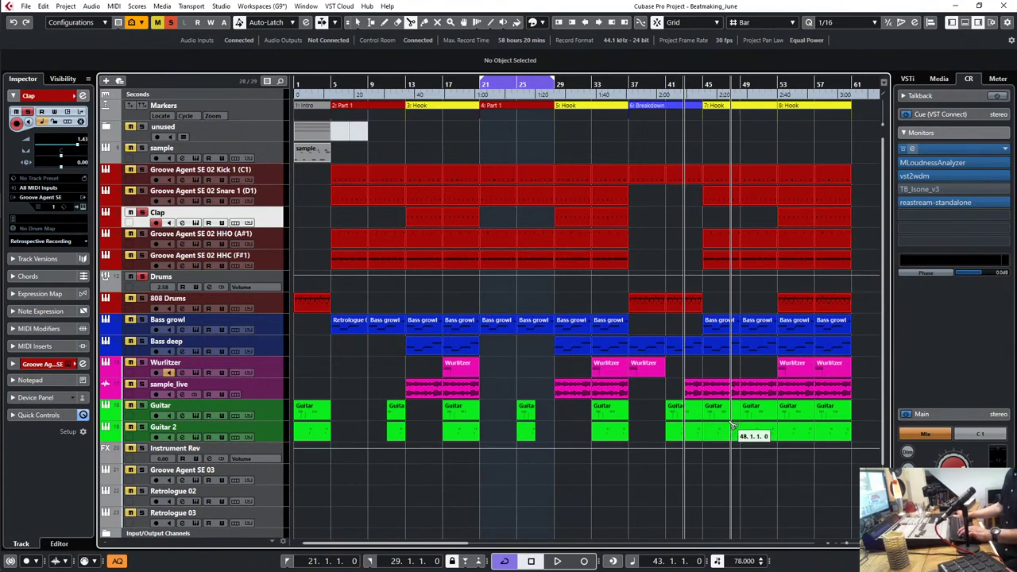
key(4)
key(5)
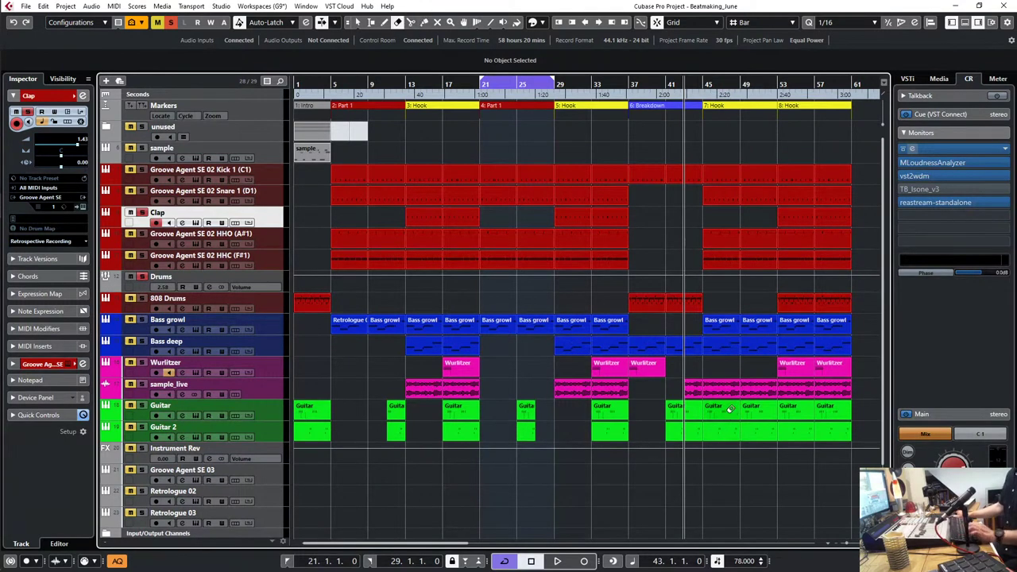
click(730, 411)
click(725, 432)
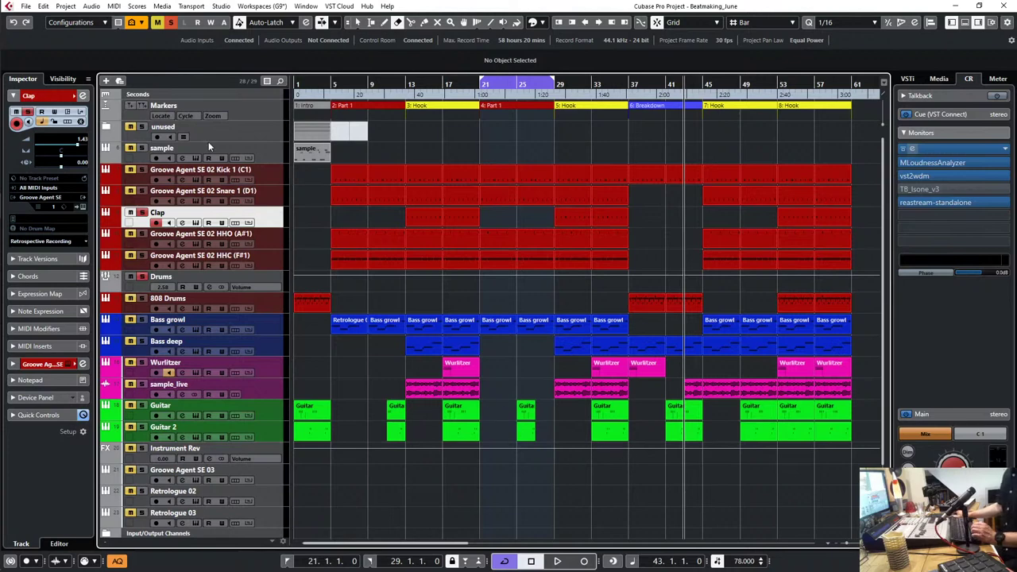
Step: Deactivate all solo states and play the arrangement from bar 1 through the Intro into 2: Part 1
click(171, 23)
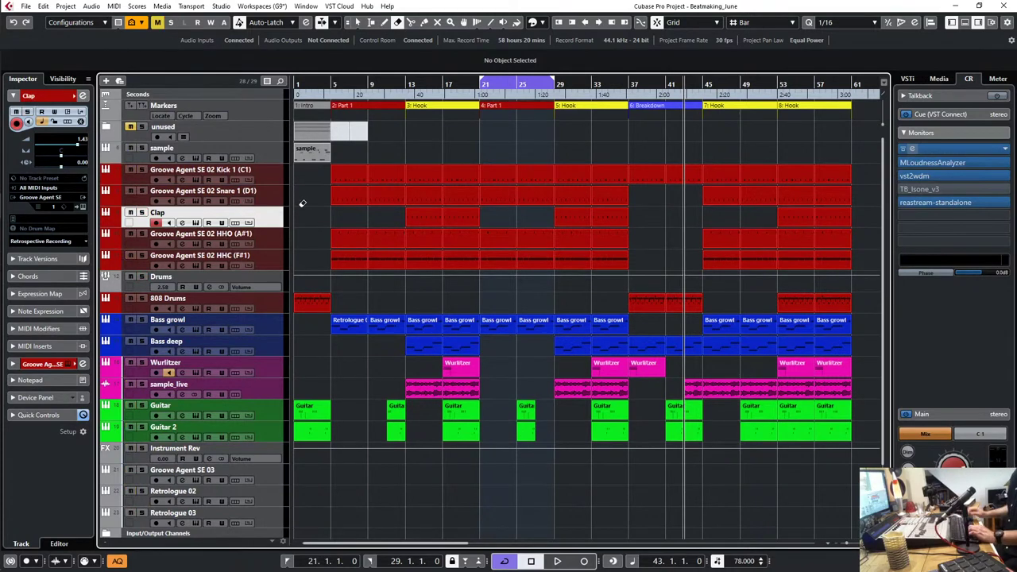
key(KP_1)
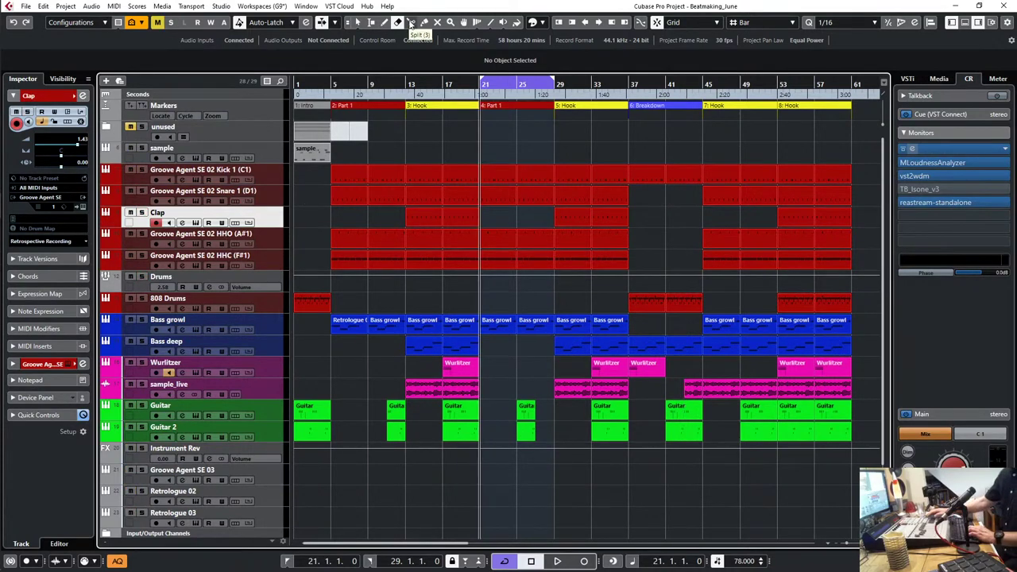
key(KP_Subtract)
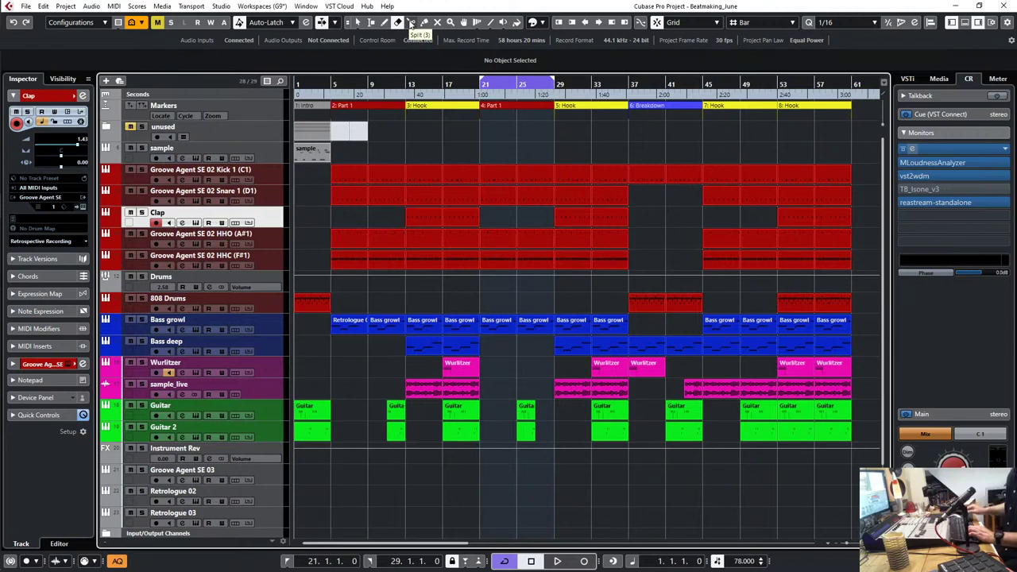
key(space)
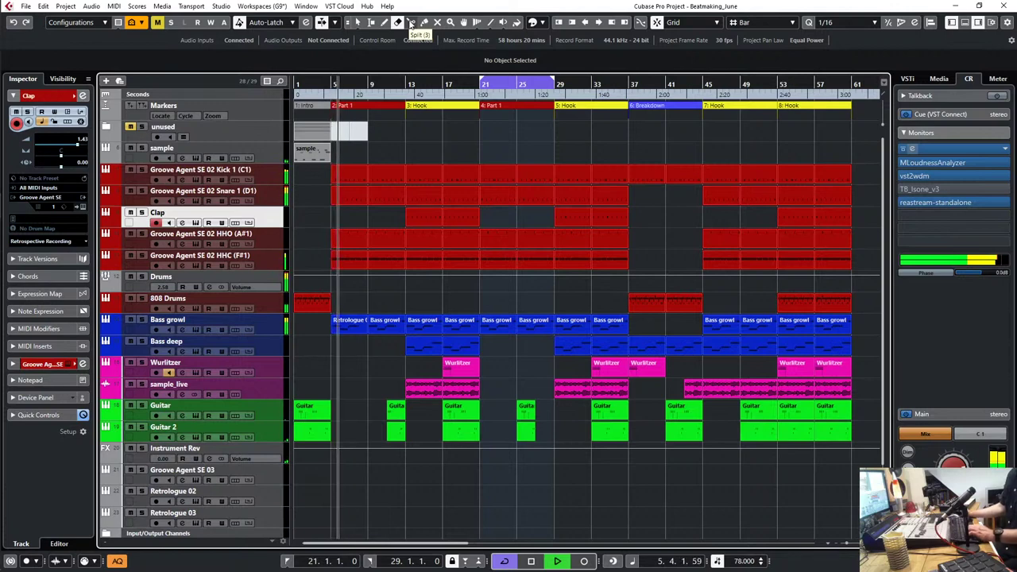
key(space)
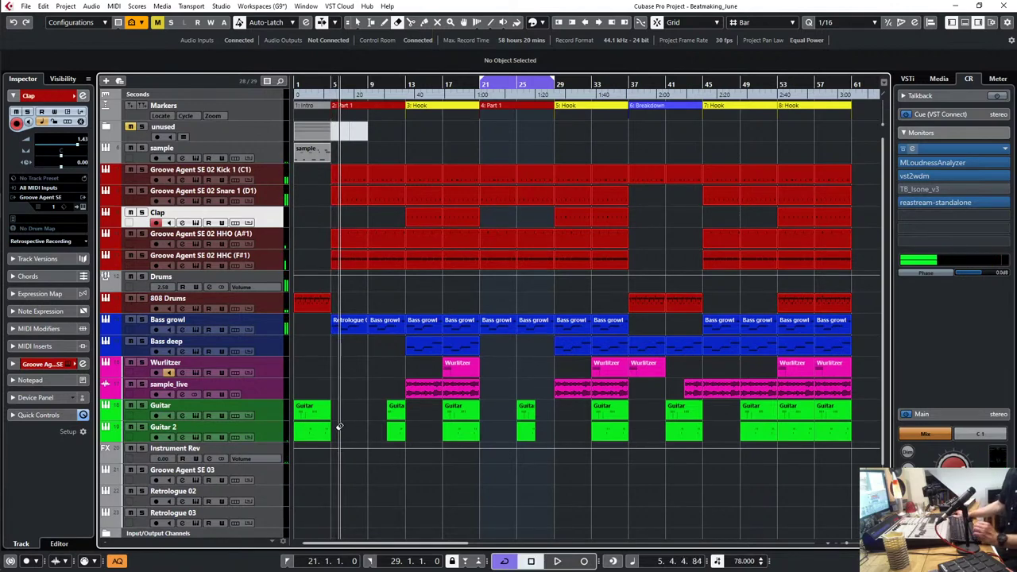
Step: Bypass the StereoDelay inserts on the Guitar and Guitar 2 channels in the MixConsole and return to the arrangement
key(1)
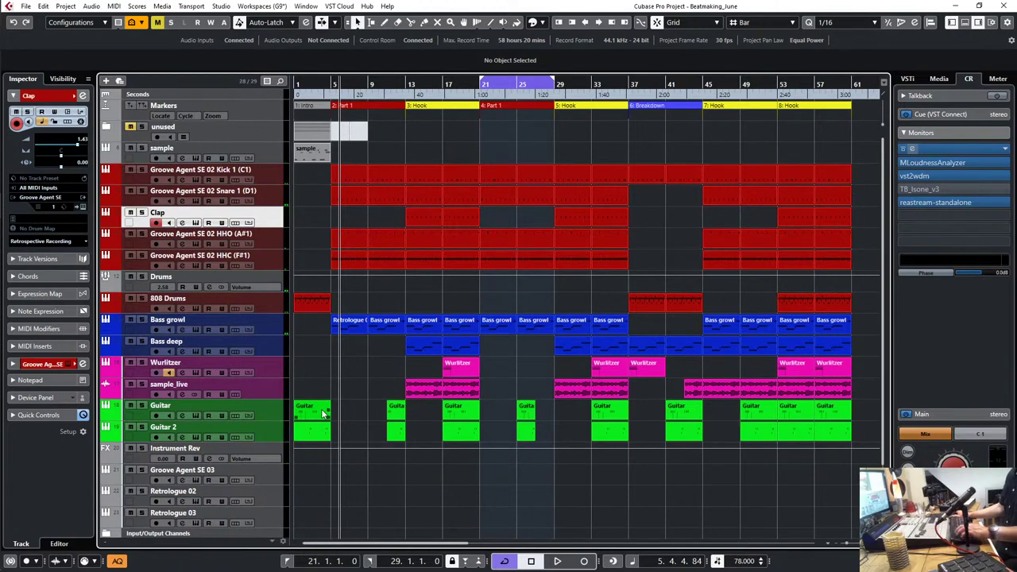
key(F3)
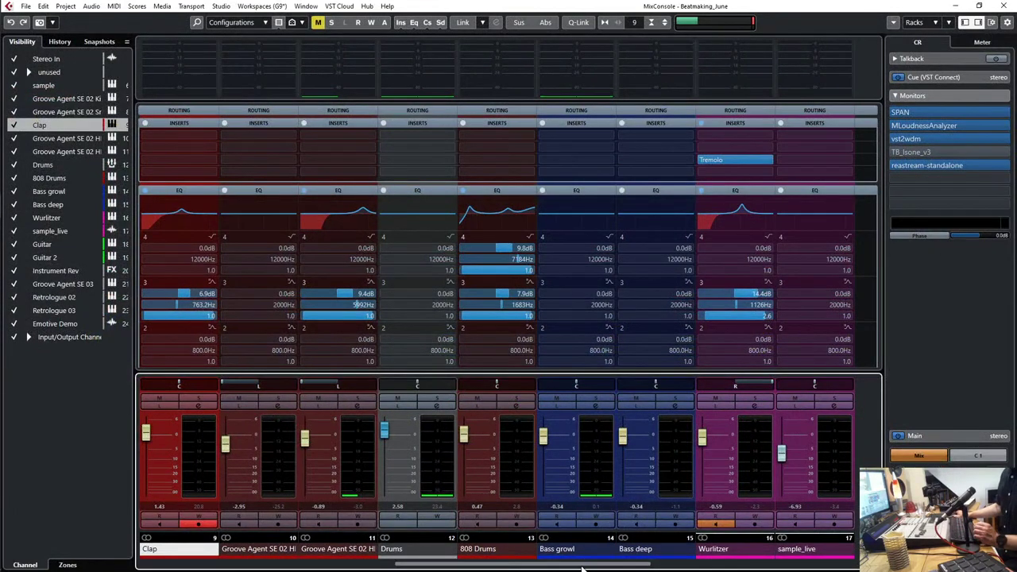
drag(582, 566, 650, 564)
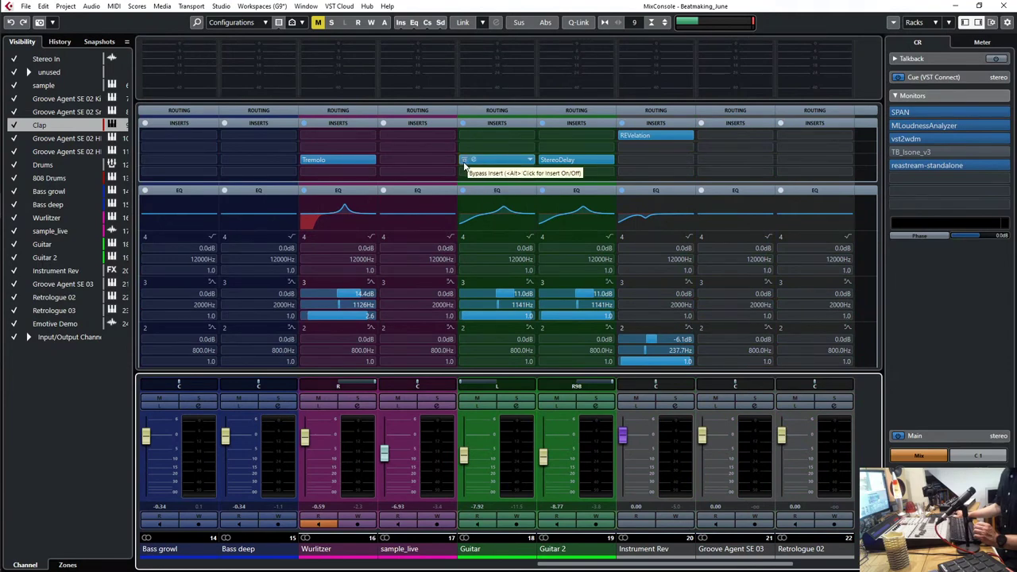
click(465, 162)
drag(545, 161, 545, 161)
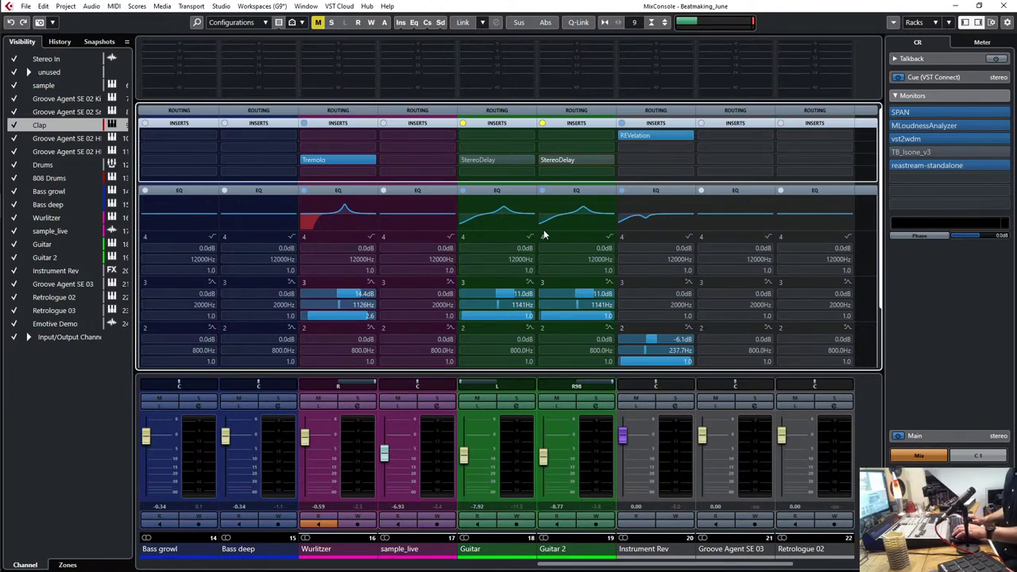
key(F3)
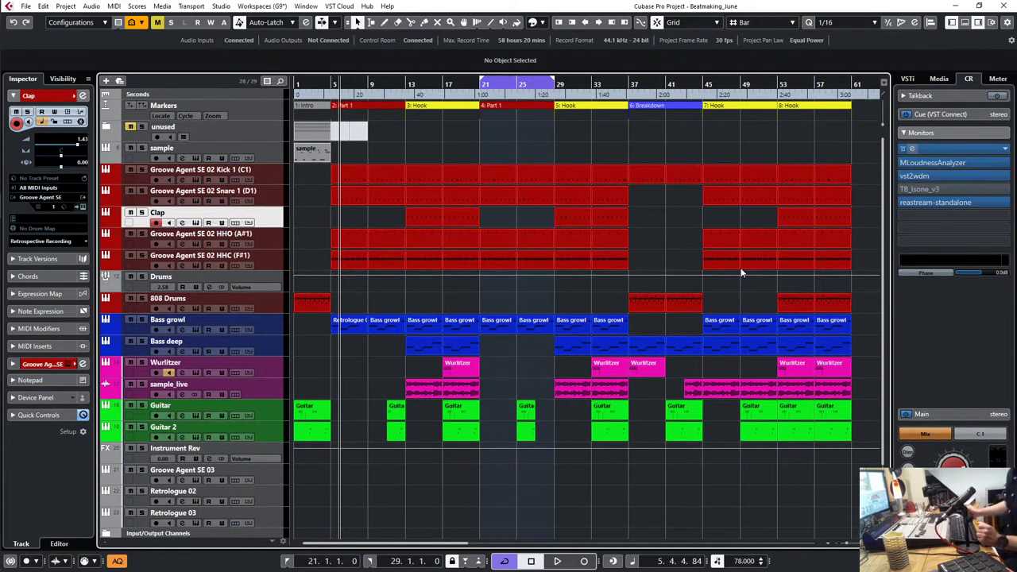
Step: Move the Retrologue 02 track above Groove Agent SE 03 and rename it Synth
click(273, 499)
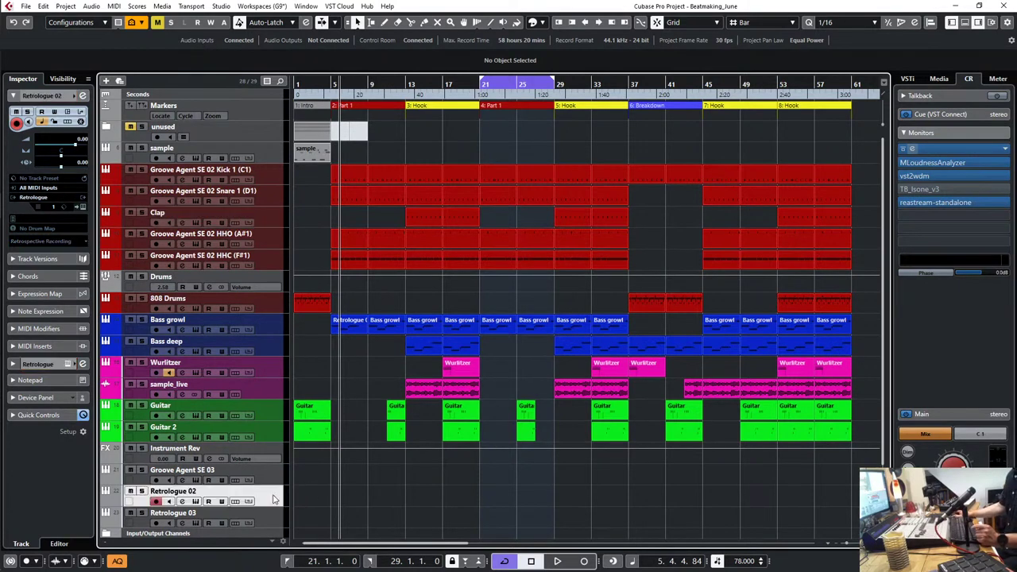
drag(275, 497, 277, 476)
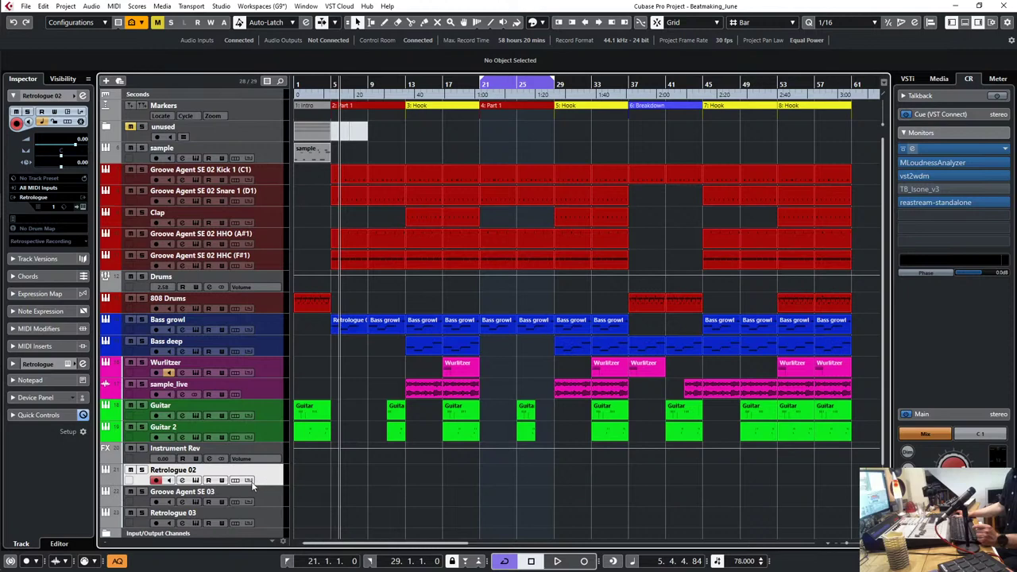
double_click(193, 469)
text(Synth)
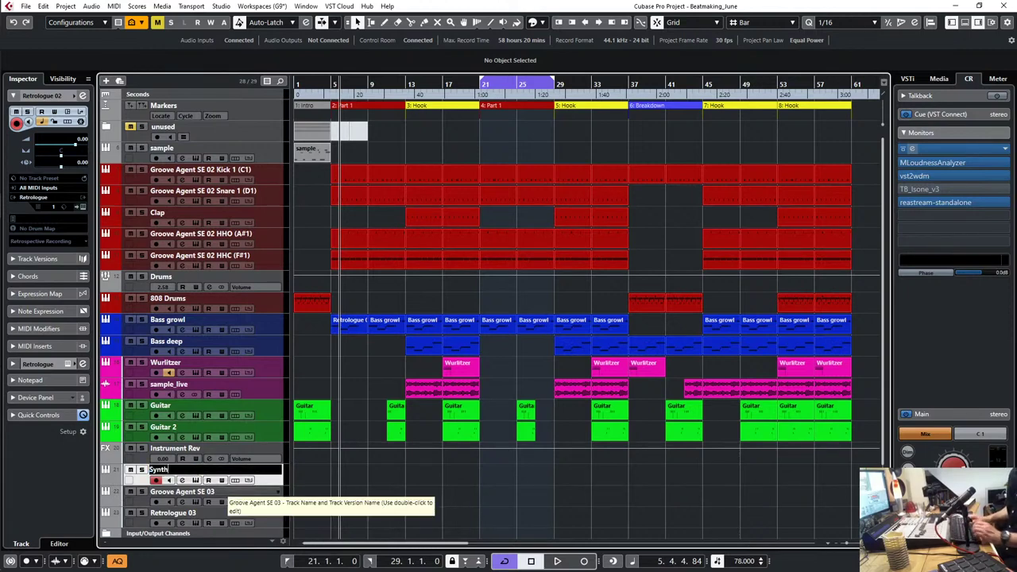
key(Return)
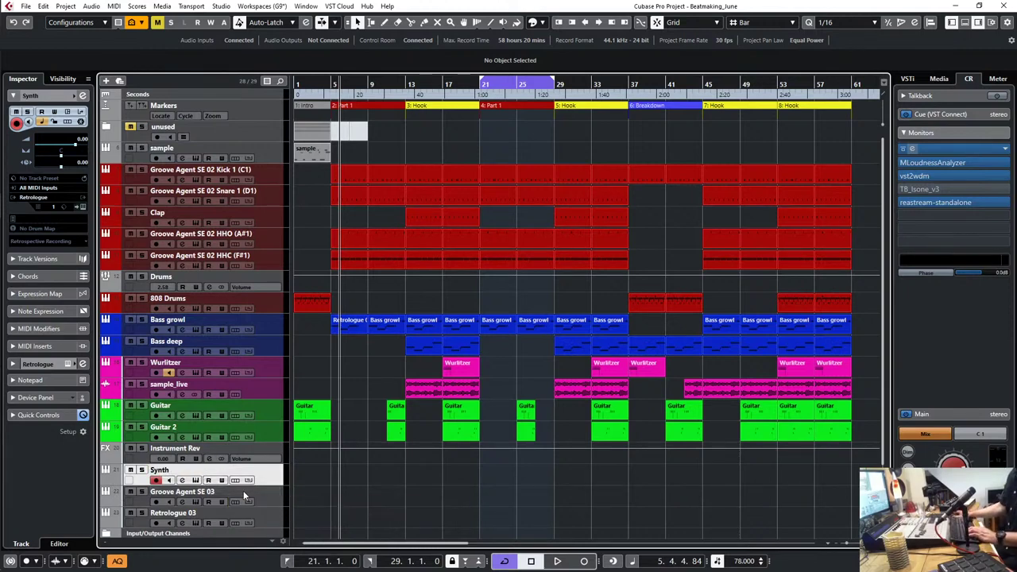
Step: Open the Synth track's Retrologue 2 instrument and check its preset browser, keeping Init Retrologue 2 loaded
click(81, 207)
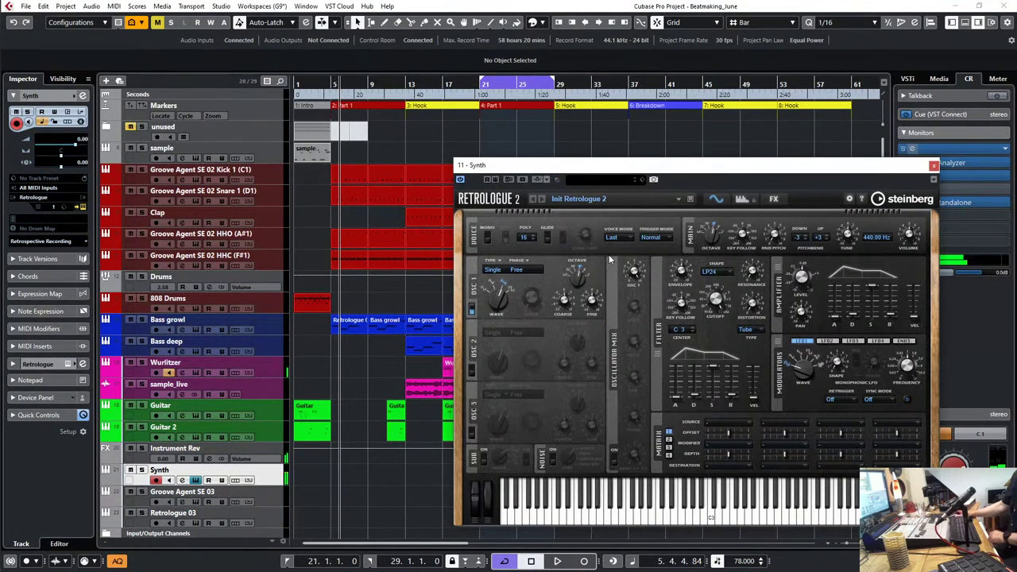
click(610, 200)
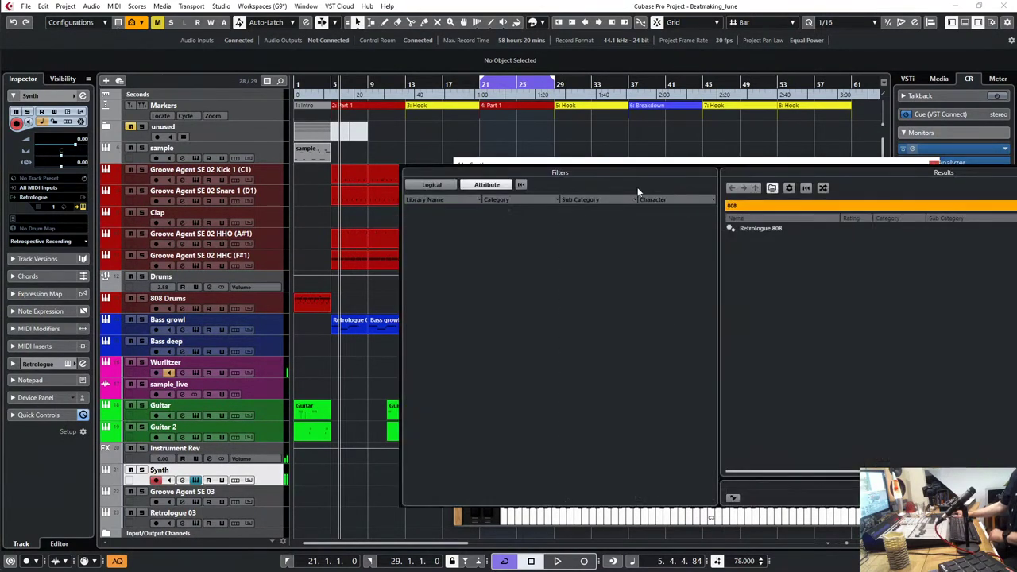
click(829, 165)
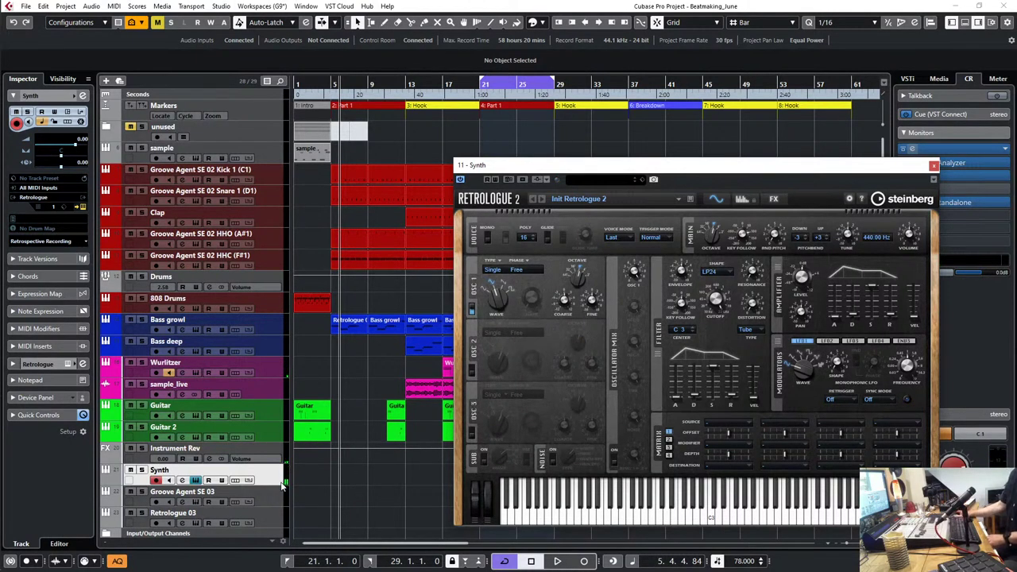
Step: Audition the Synth with the Instrument Rev channel muted and soloed, and restore both states
click(131, 448)
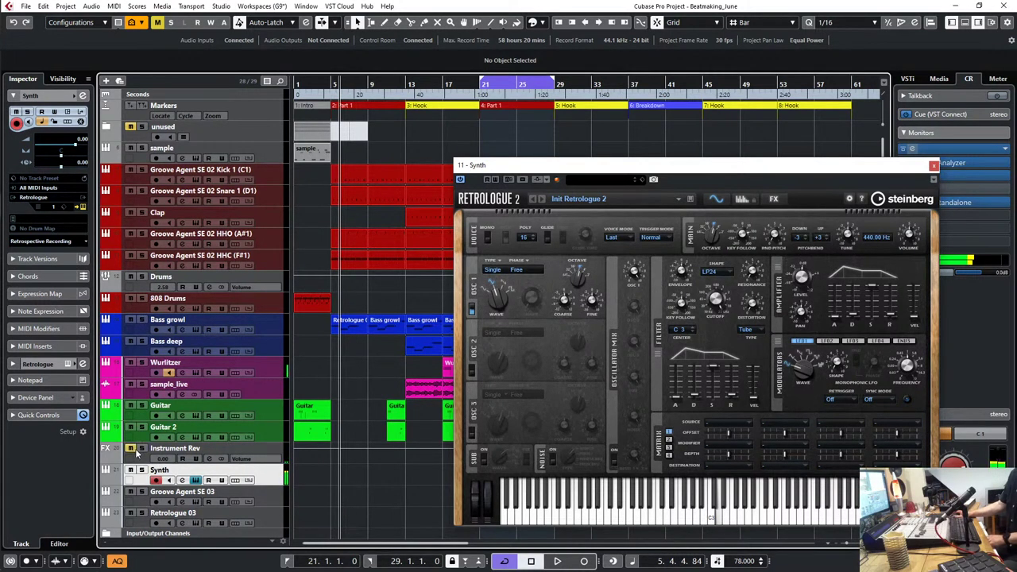
click(140, 450)
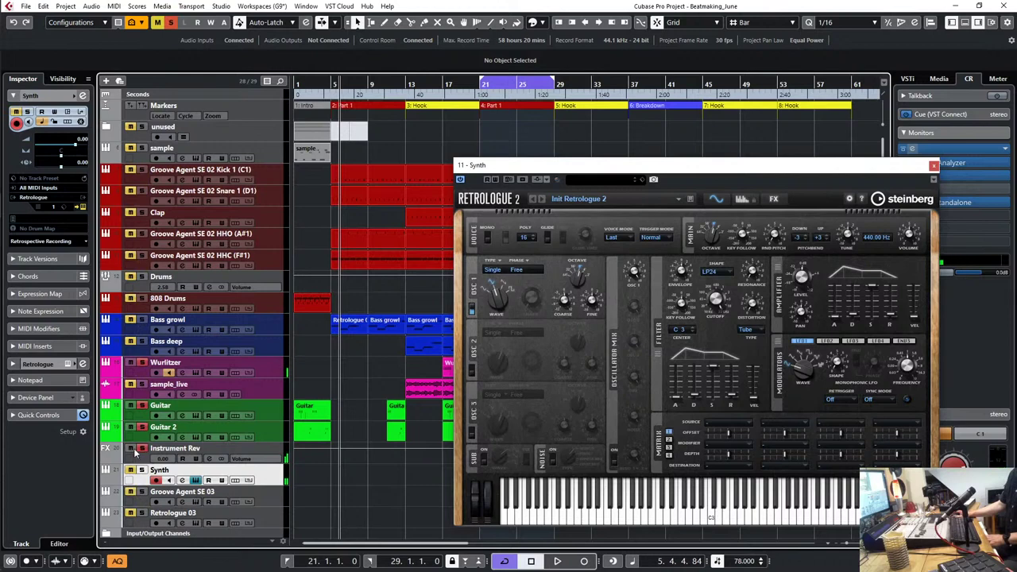
click(141, 449)
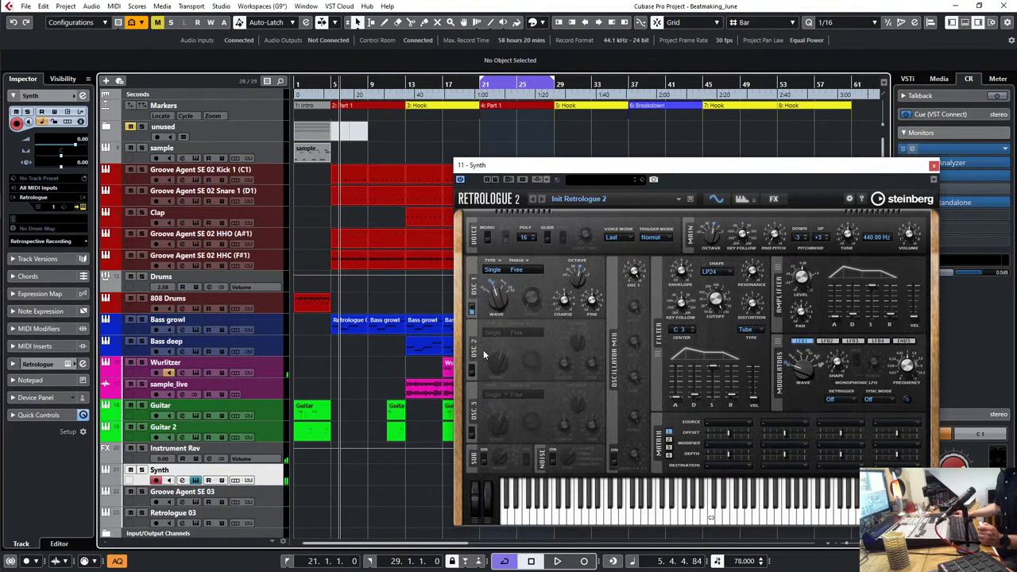
Step: Turn on oscillator 2 and set the filter shape to LP12 with an adjusted cutoff
click(472, 369)
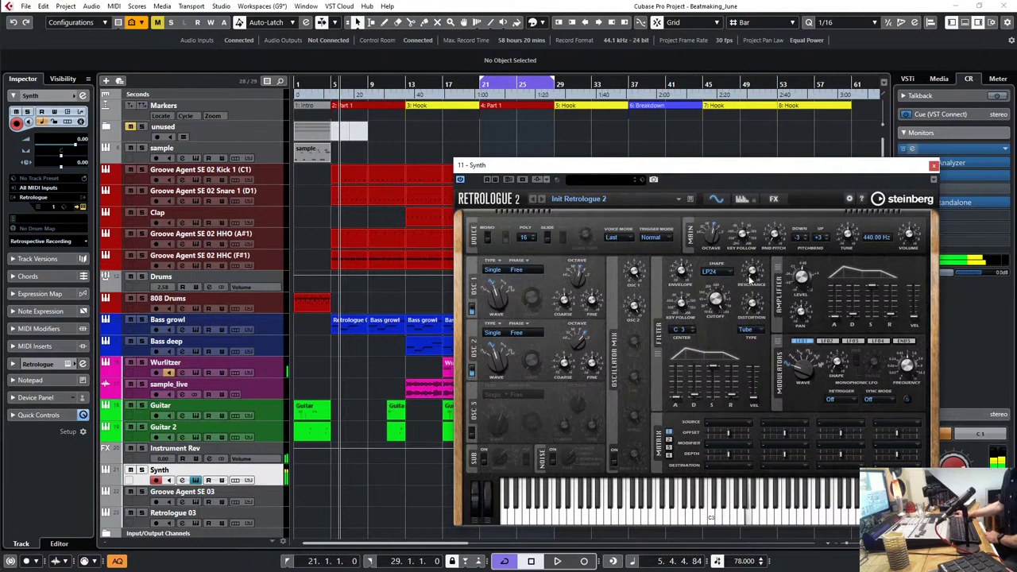
click(709, 271)
click(726, 308)
drag(718, 294, 721, 330)
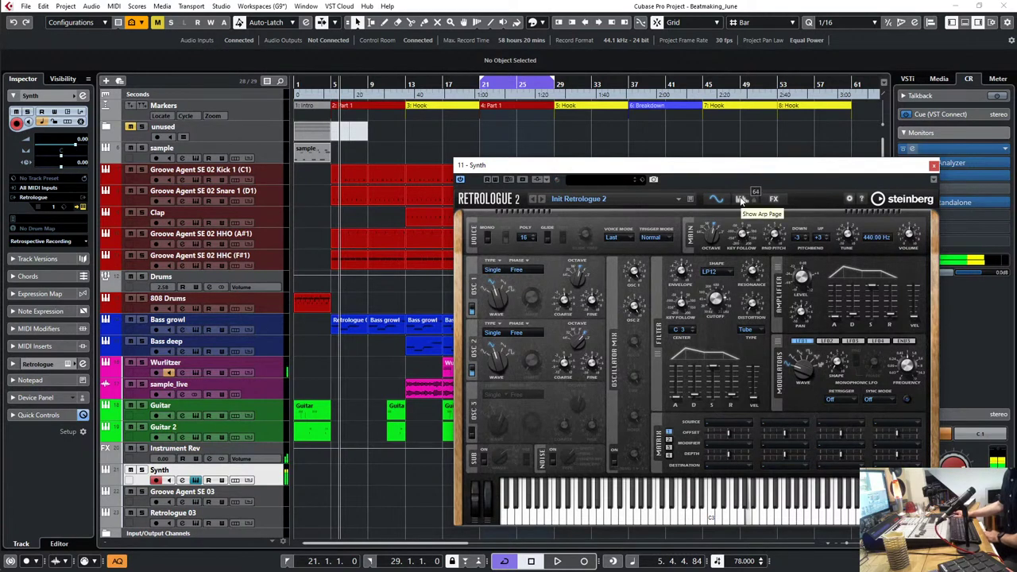
Step: Turn on oscillator 3 with a different waveform, and lower the decay and sustain of the filter envelope
click(472, 433)
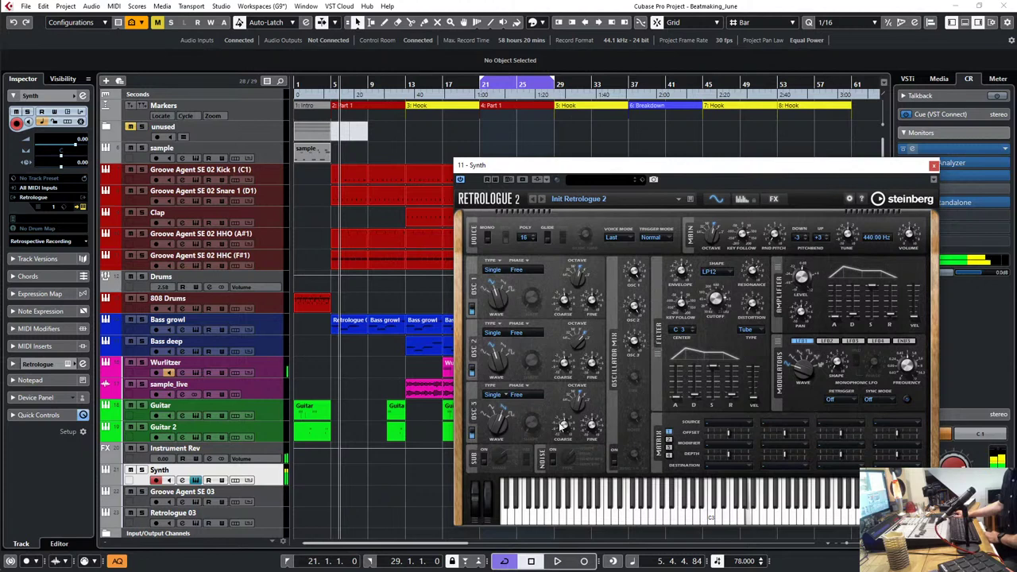
drag(497, 428, 495, 406)
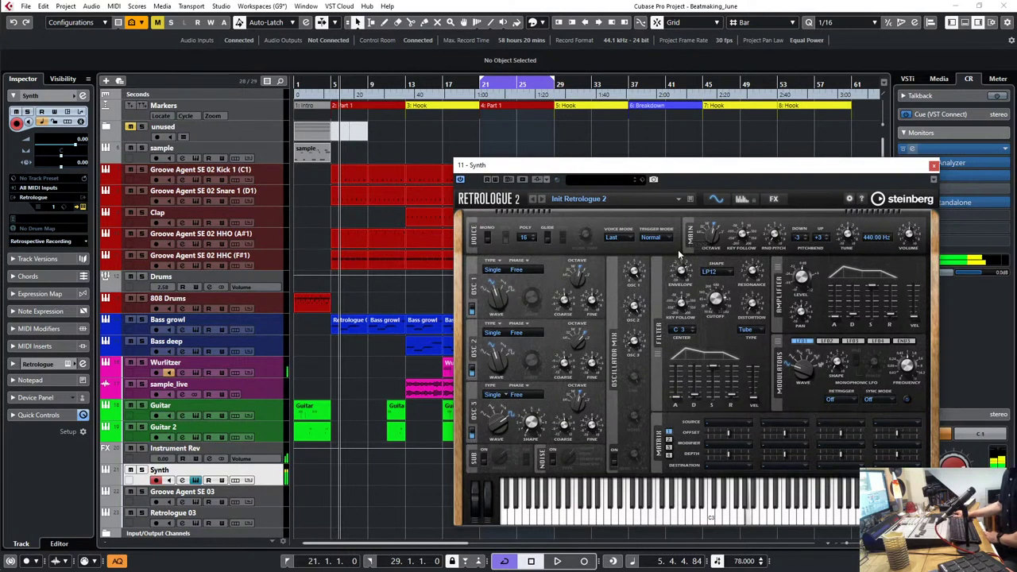
drag(712, 368, 711, 394)
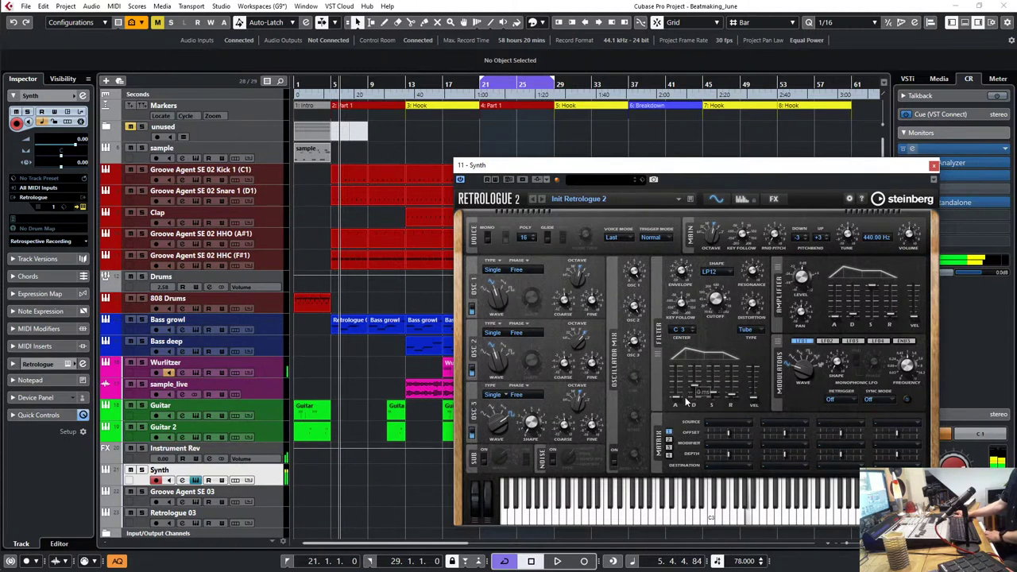
drag(712, 397, 698, 388)
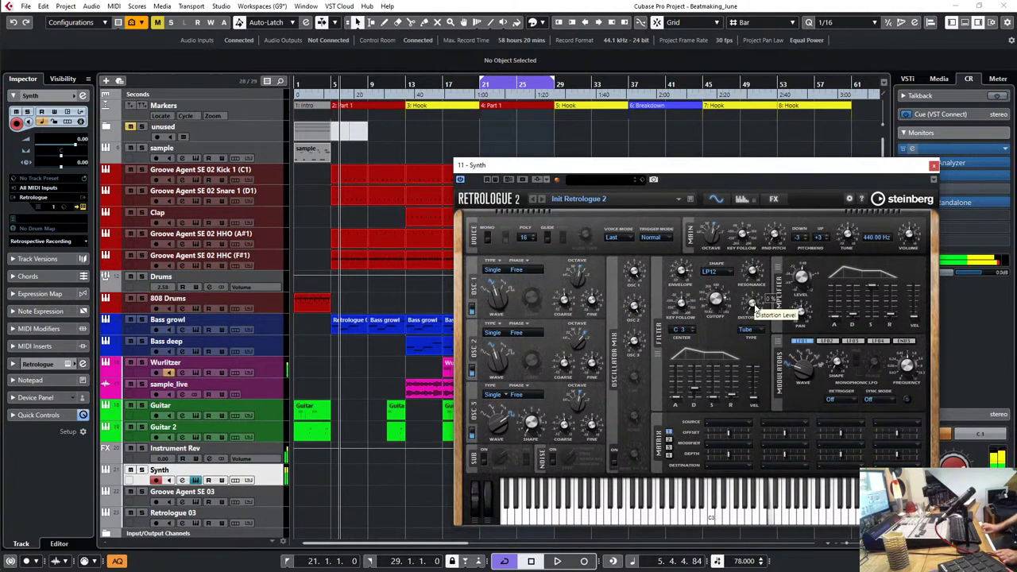
Step: Make the synth voice monophonic with glide enabled, adjust the glide time, and set the voice mode to High
click(487, 238)
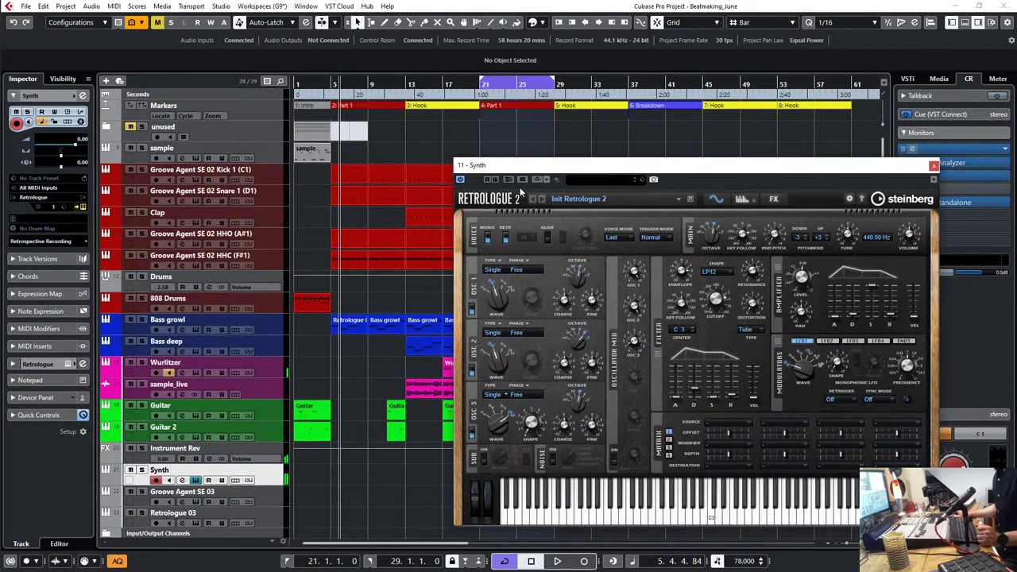
click(547, 239)
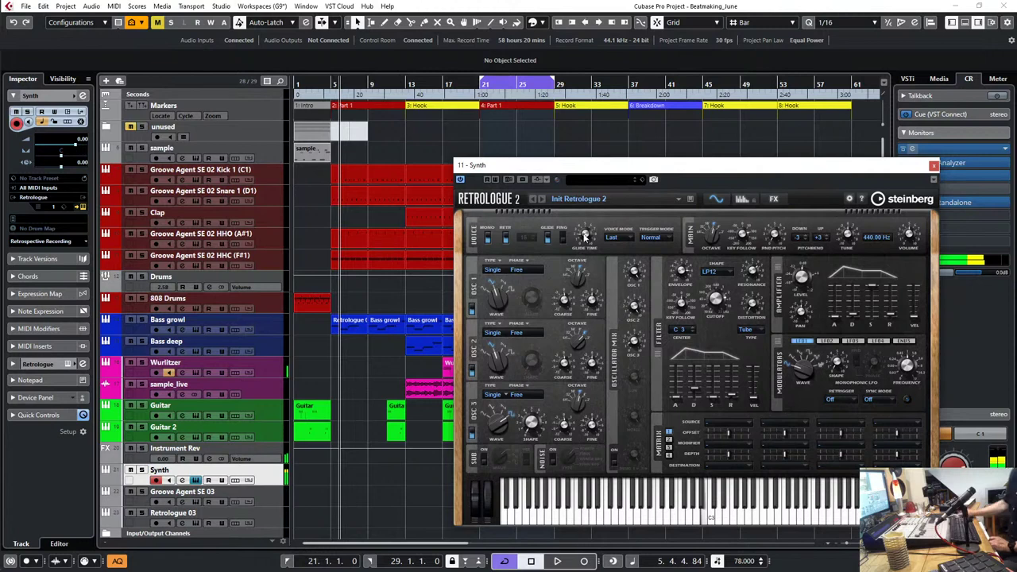
drag(590, 239, 587, 228)
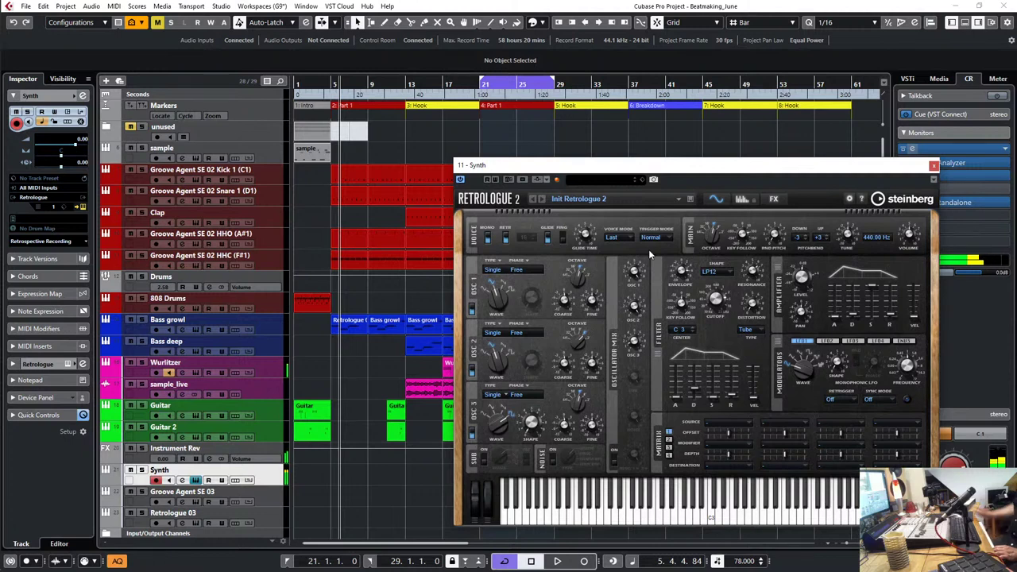
click(628, 238)
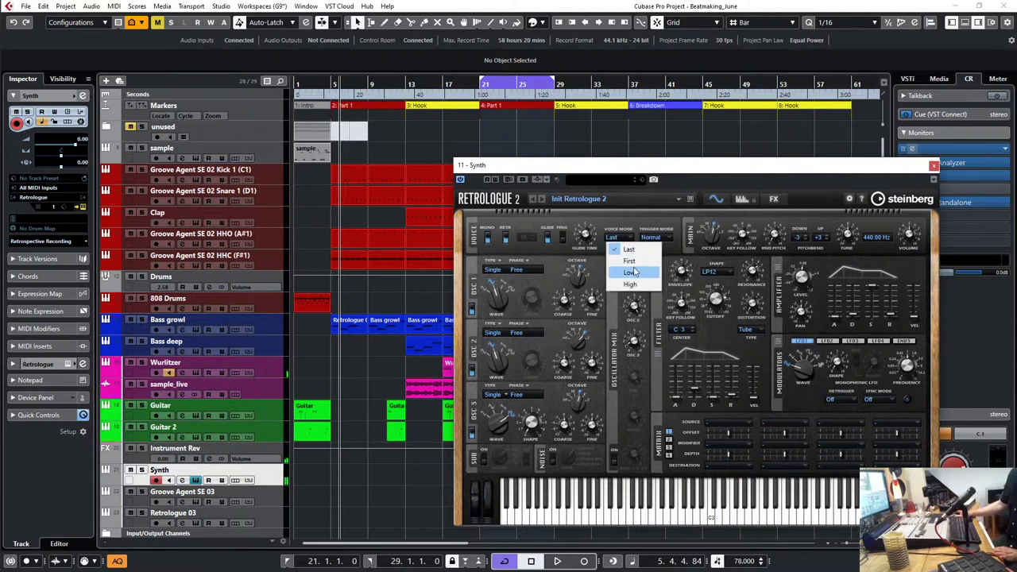
click(629, 284)
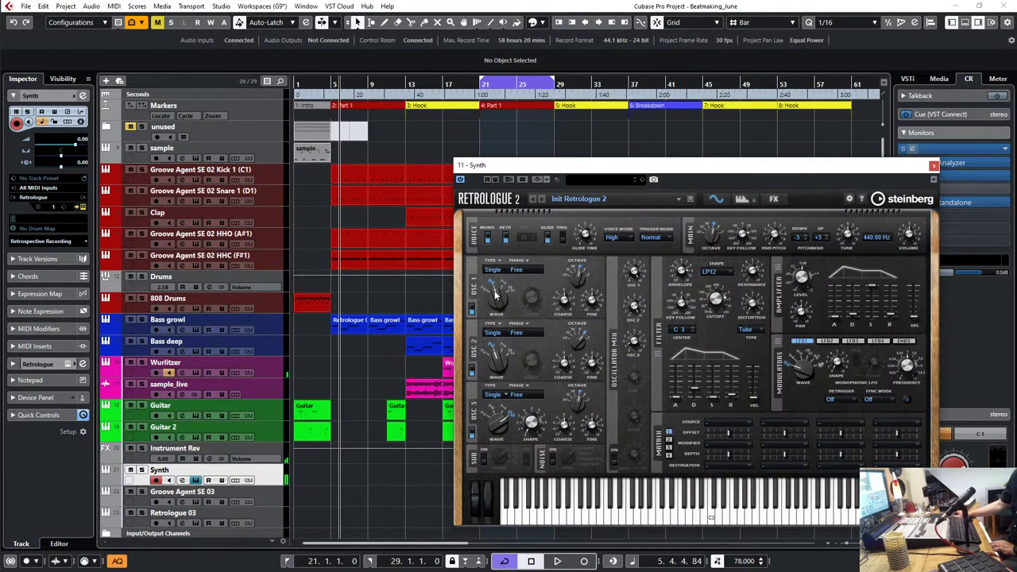
Step: Activate the synth's phaser and its reverb with a 16 % reverb mix, and close the instrument
mouse_move(595, 313)
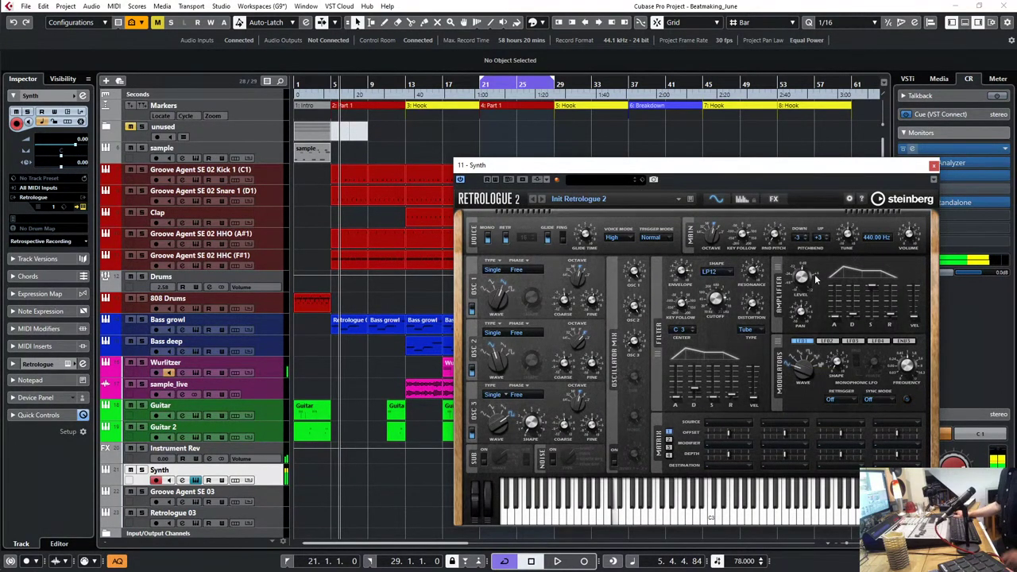
click(775, 200)
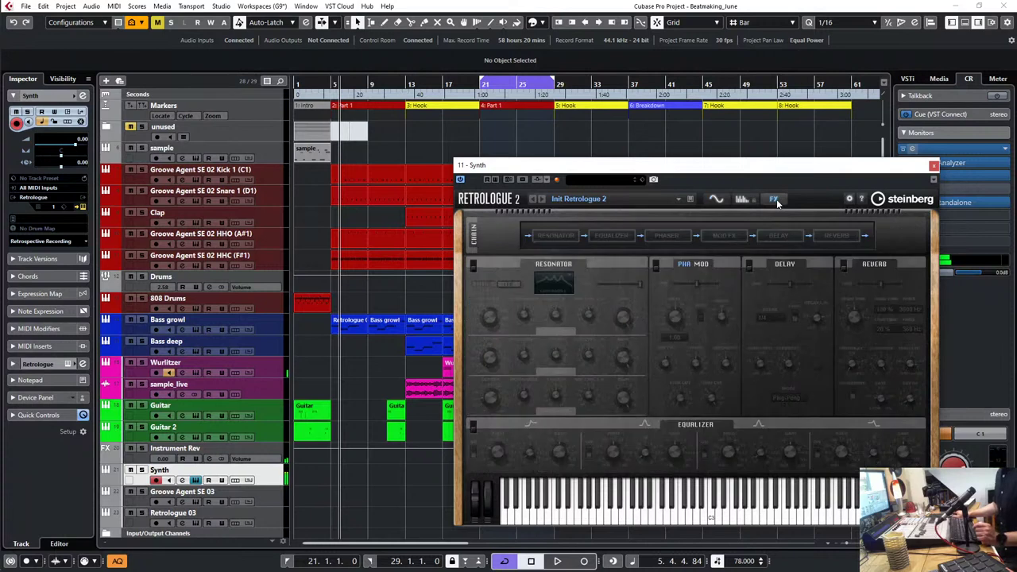
click(660, 236)
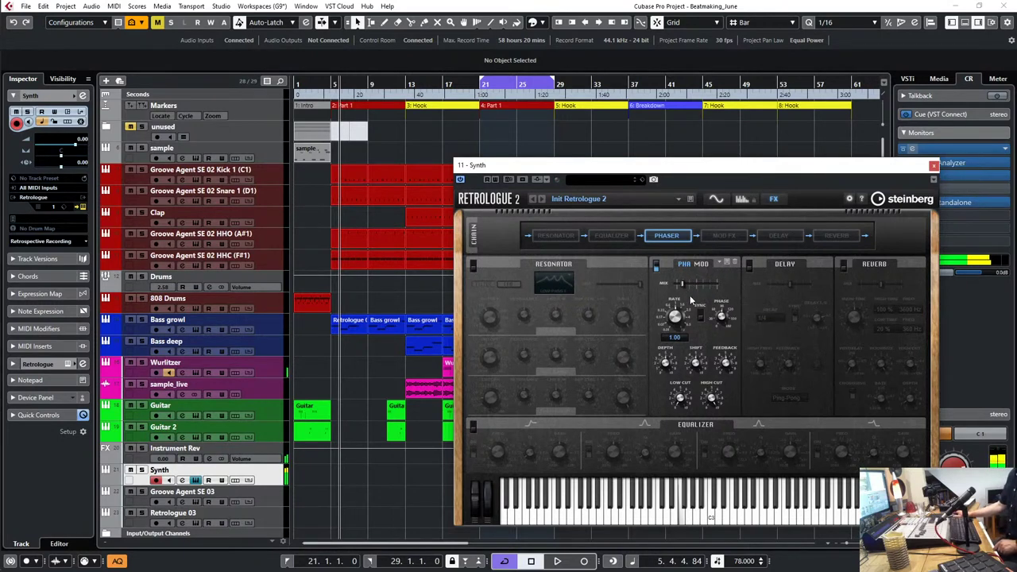
click(844, 266)
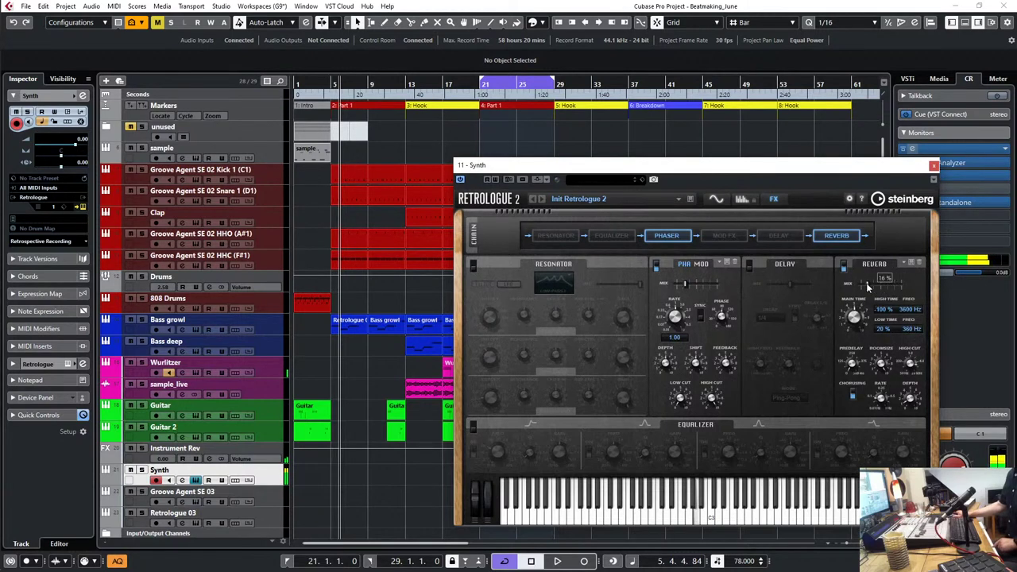
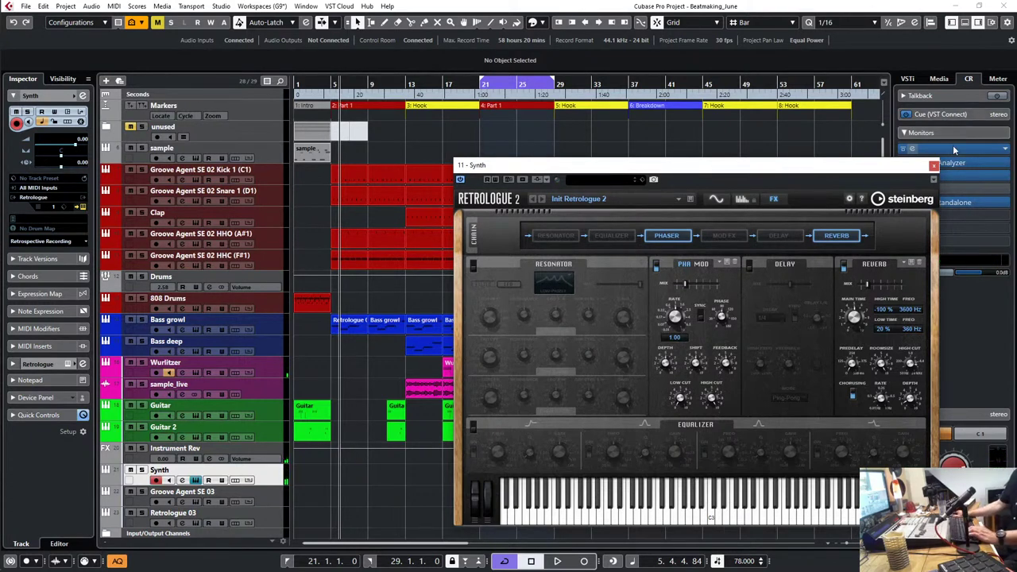
click(934, 166)
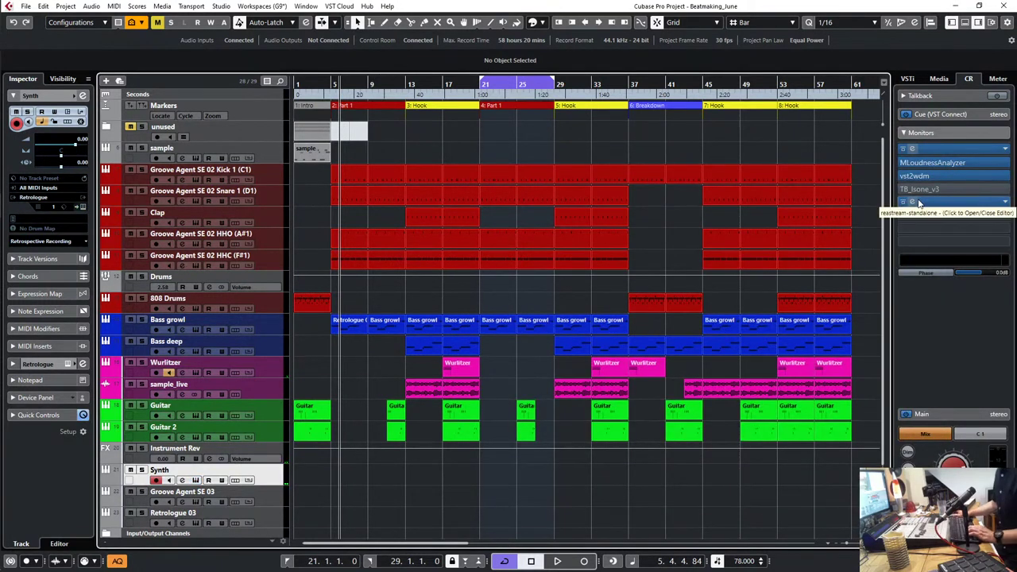
Step: Set the loop range to the 5: Hook section and play it from bar 29 to audition the Synth in context
double_click(584, 107)
key(KP_1)
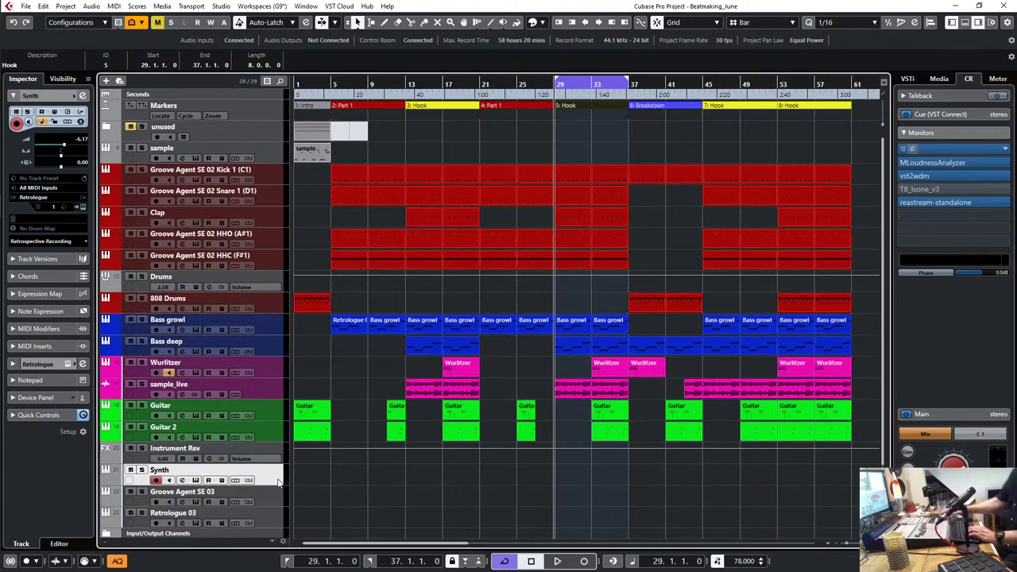
key(space)
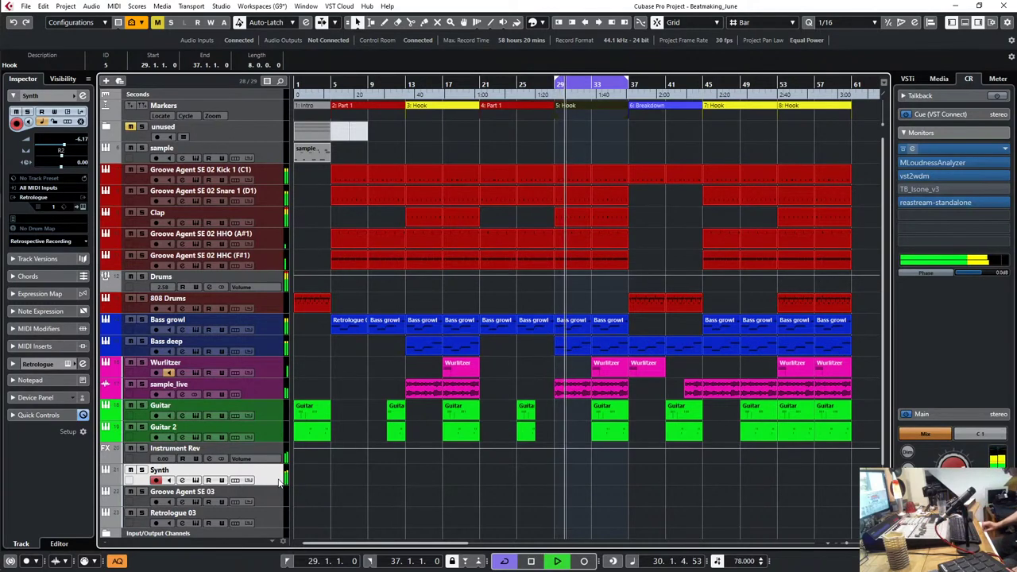
key(space)
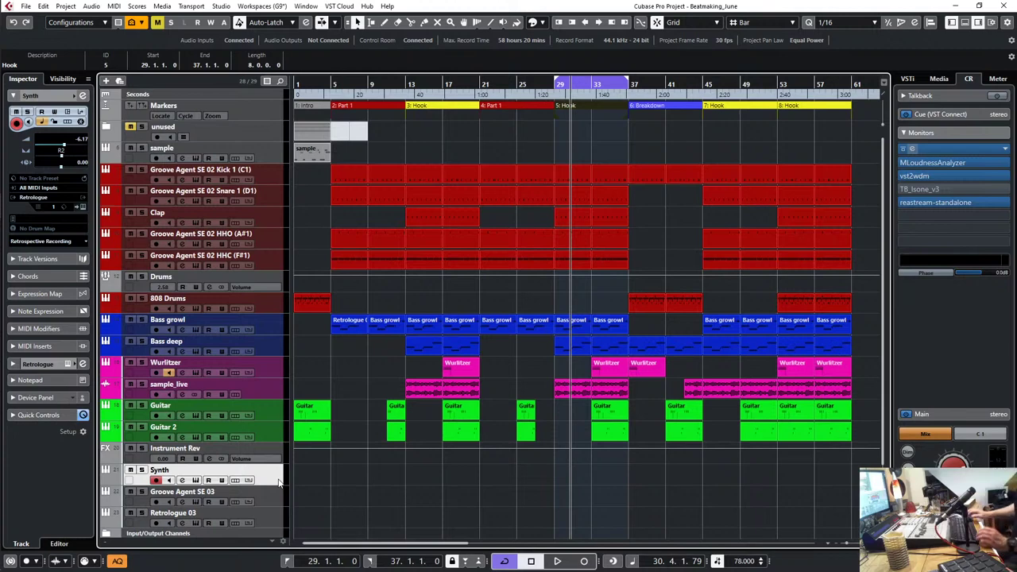
key(KP_1)
key(KP_Multiply)
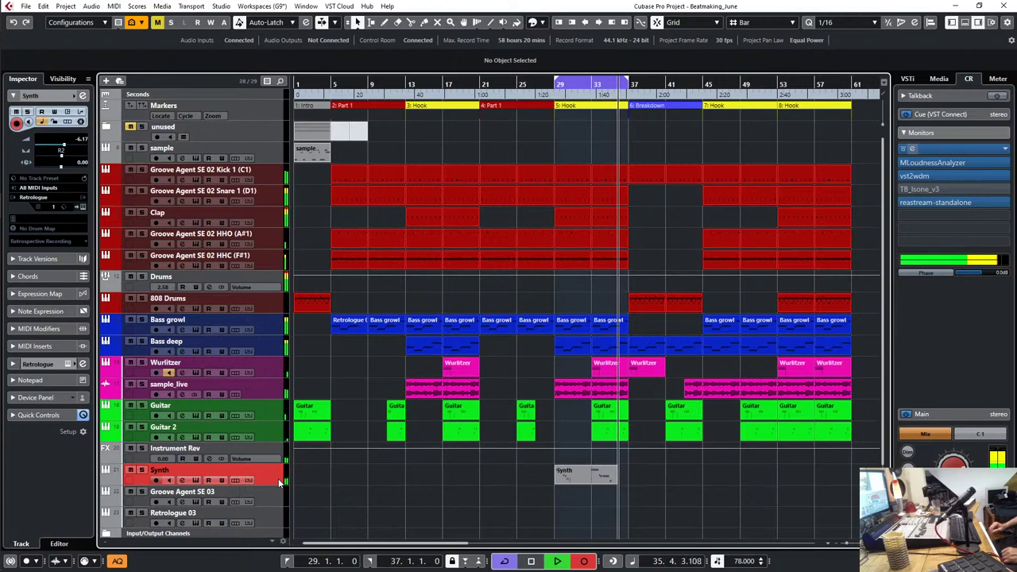
key(space)
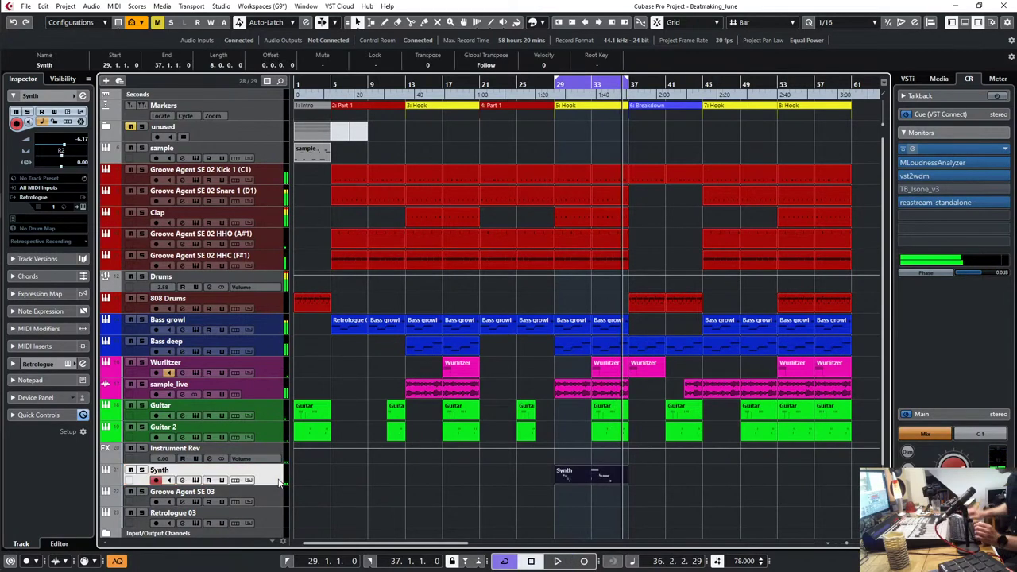
key(Delete)
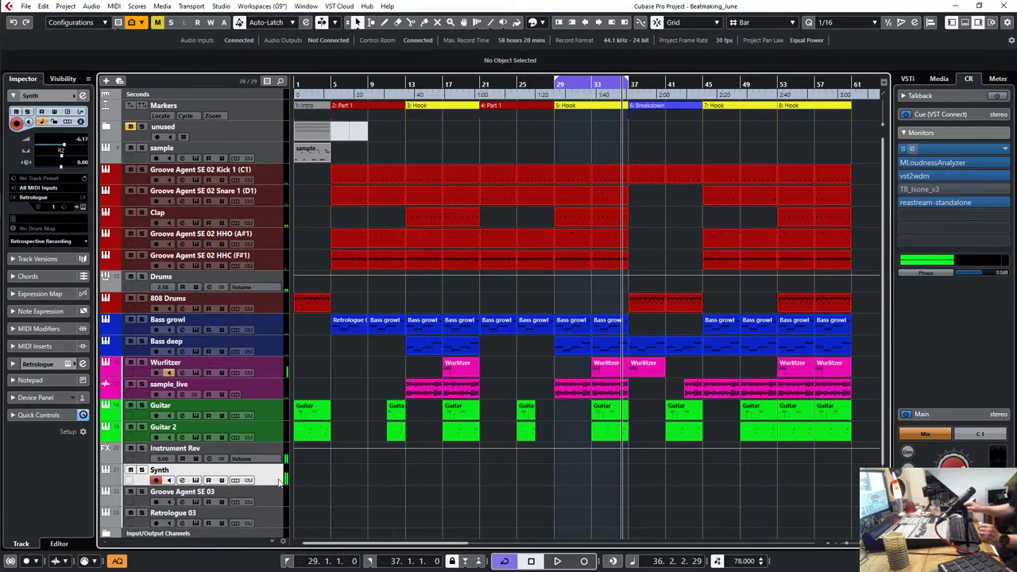
Step: Record a lead melody on the Synth track over the 5: Hook section, starting from bar 29
key(KP_1)
key(KP_Multiply)
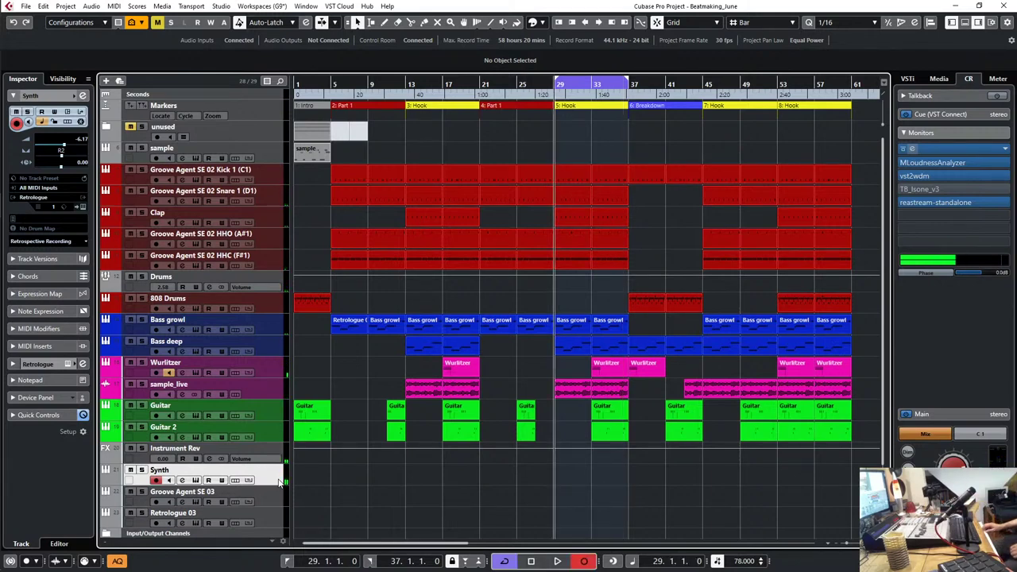
key(space)
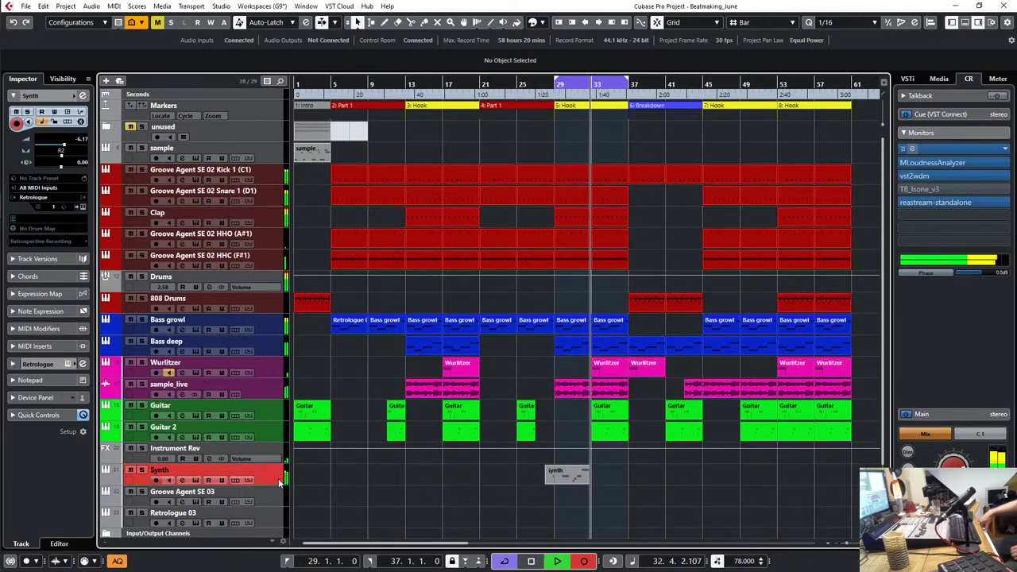
key(space)
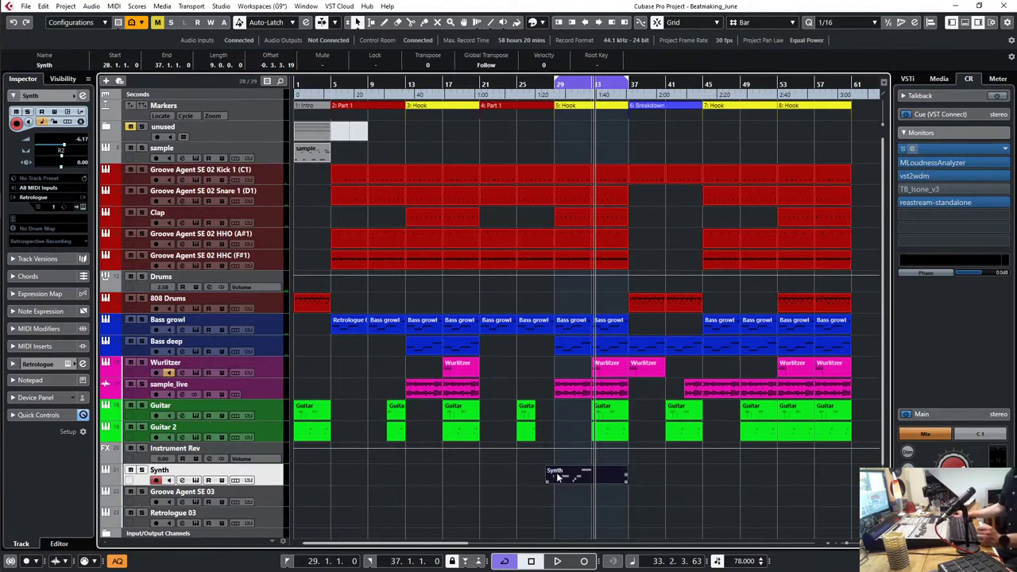
Step: Move the recorded Synth event to bar 1 and play the arrangement from the intro into Part 1
drag(578, 475, 324, 485)
key(KP_1)
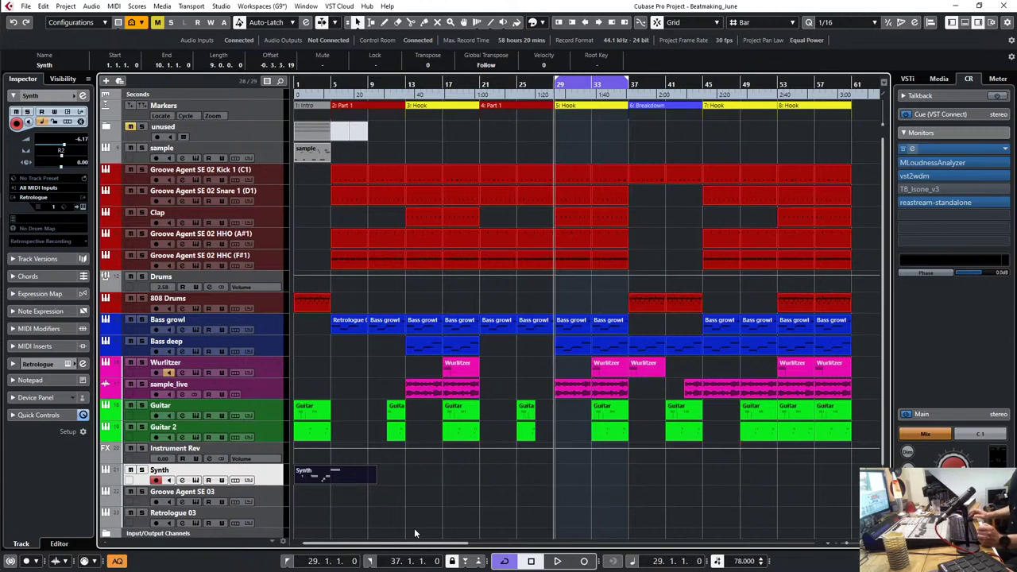
key(space)
key(space)
key(shift+b)
key(shift+b)
key(shift+b)
key(shift+b)
key(shift+b)
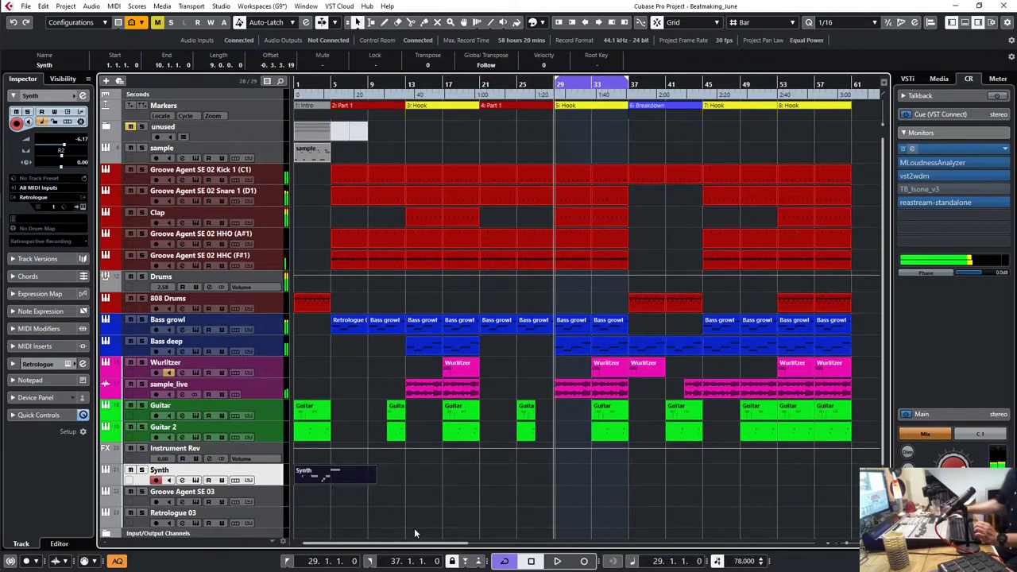
key(space)
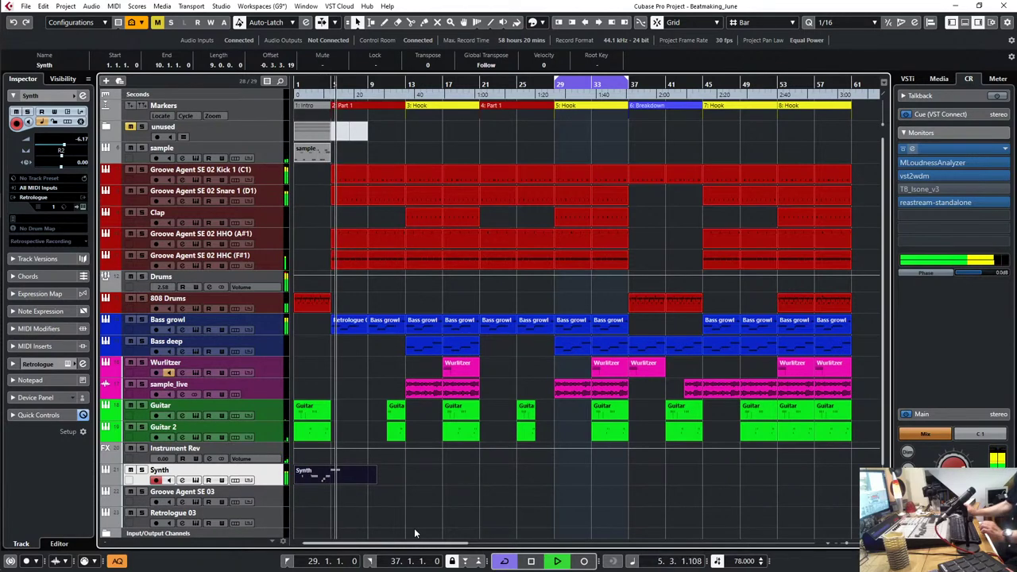
key(space)
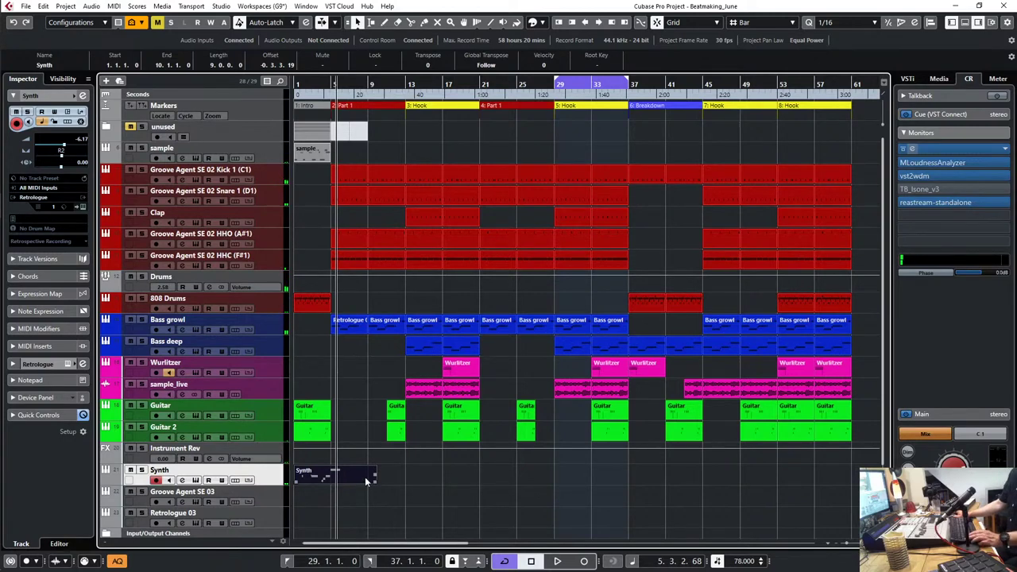
Step: Copy the Synth event into the 3: Hook and 5: Hook sections, starting the copies at bars 12 and 28
drag(367, 481, 595, 477)
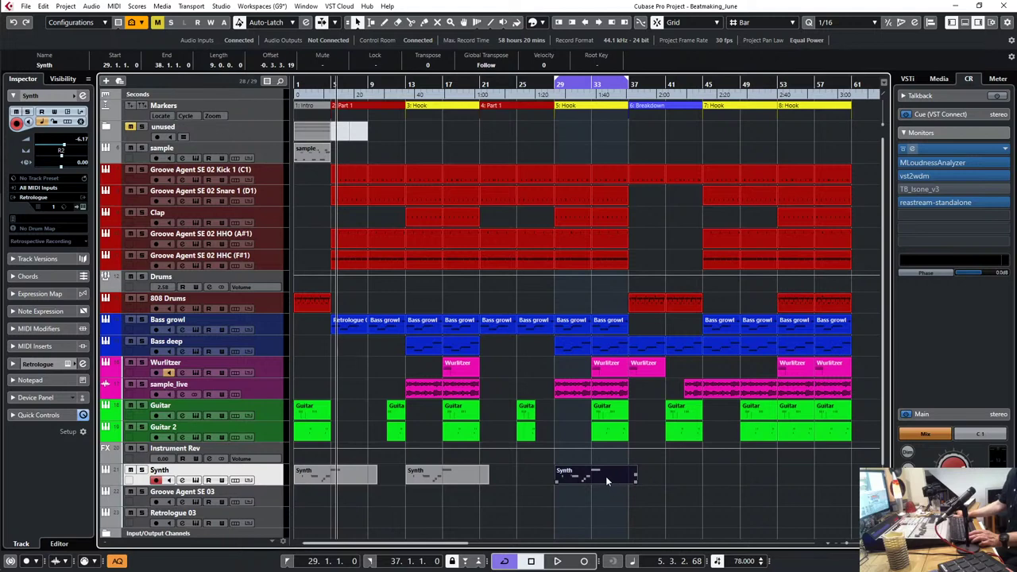
drag(606, 477, 590, 476)
double_click(591, 476)
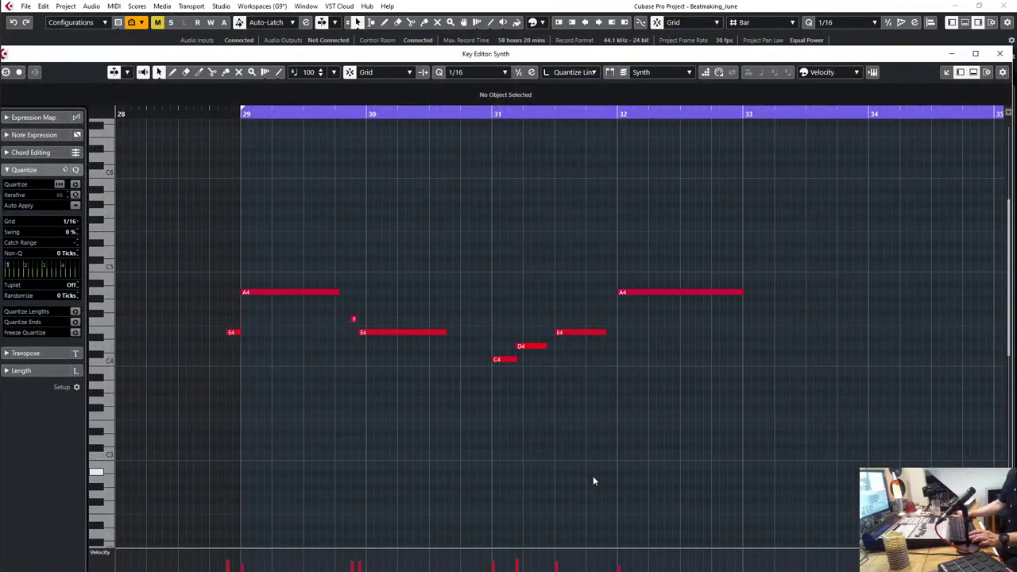
key(Return)
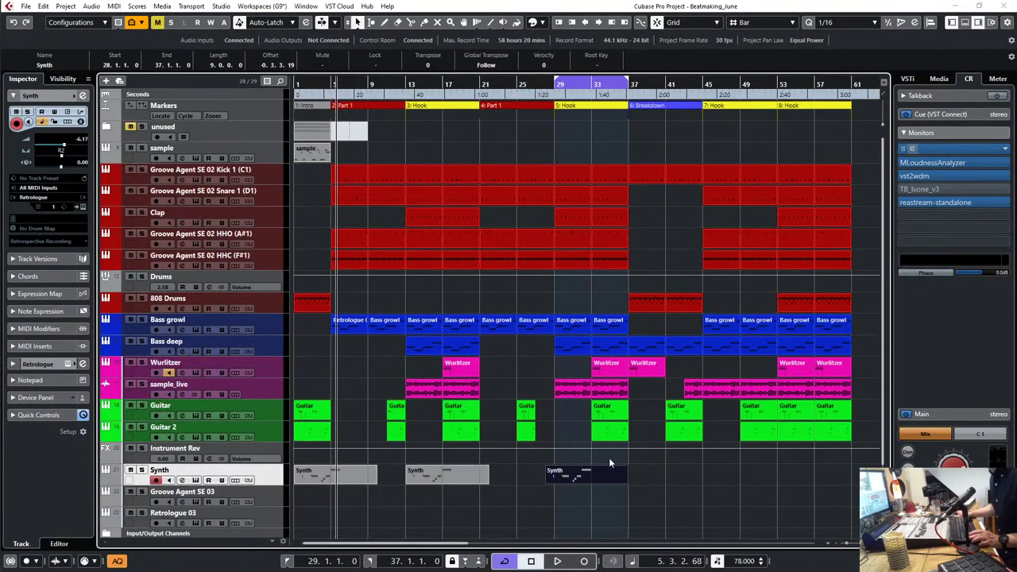
drag(453, 475, 444, 476)
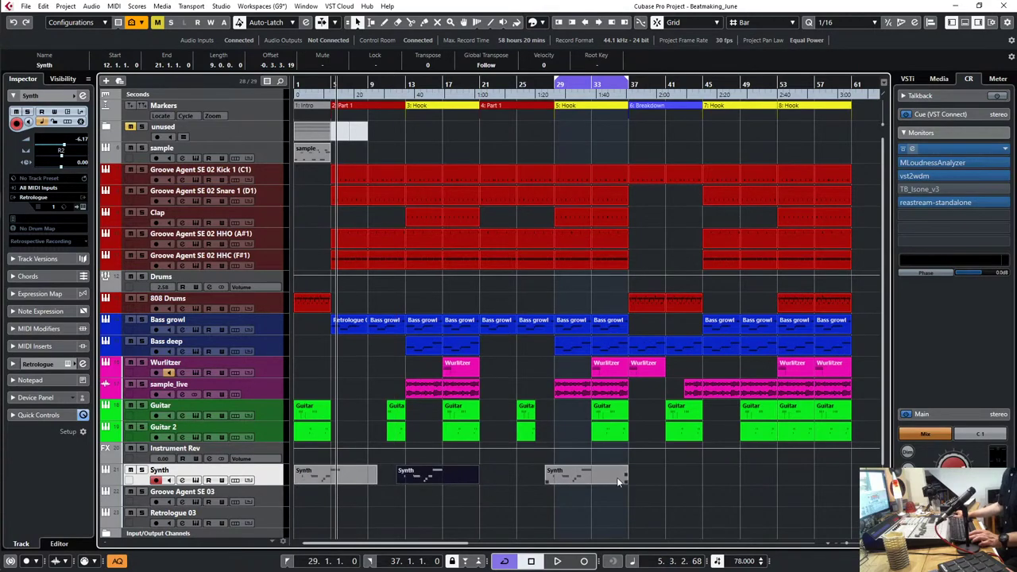
Step: In the intro's Synth event, delete the first four notes and the final A4, and enlarge the velocity lane
double_click(339, 475)
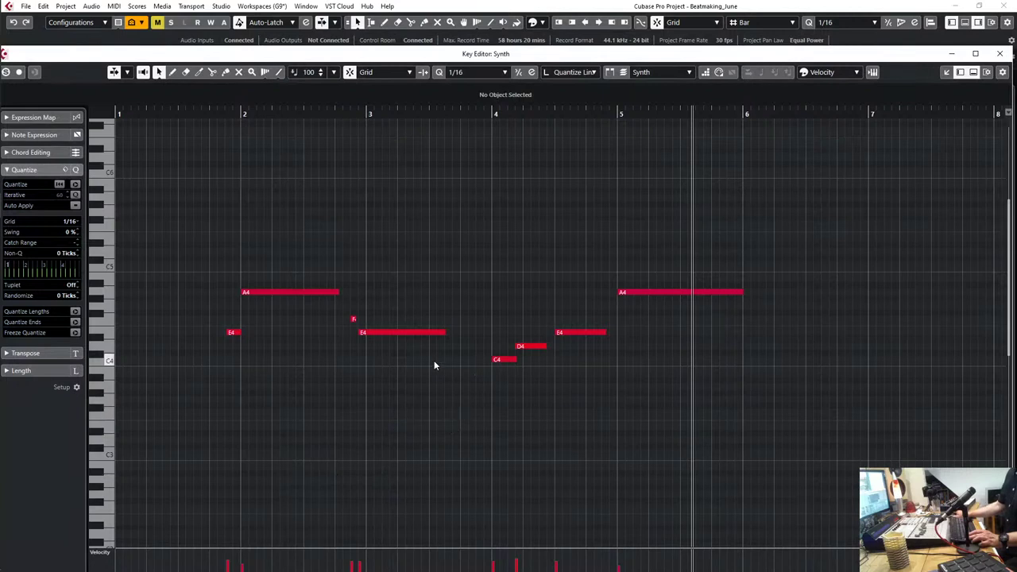
drag(173, 239, 457, 385)
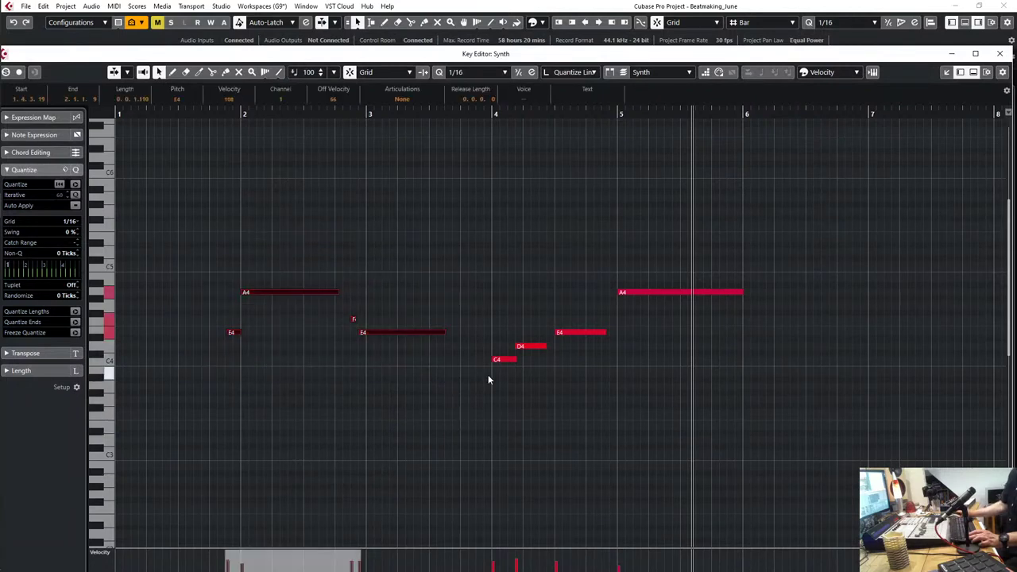
key(Delete)
click(699, 292)
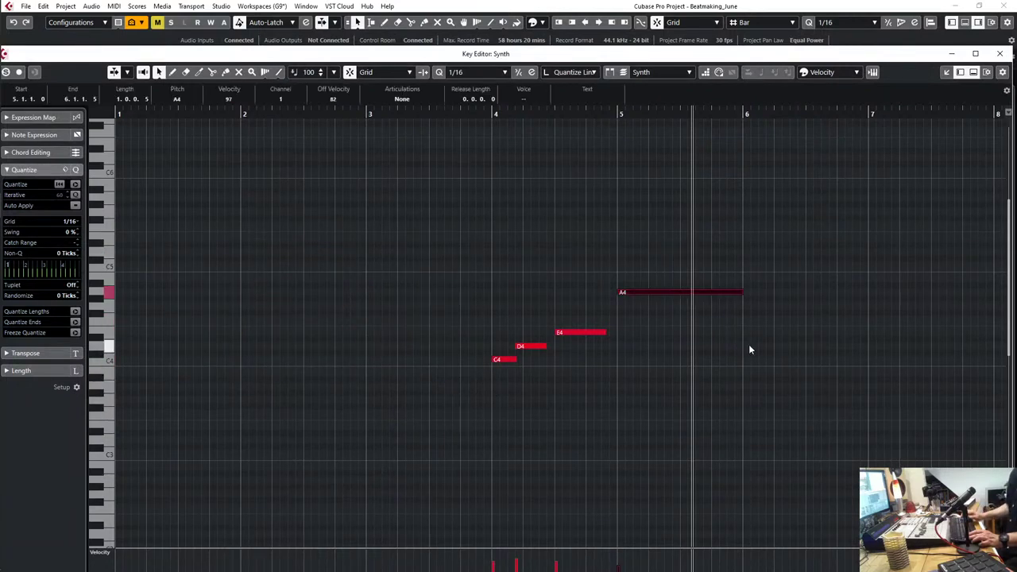
key(Delete)
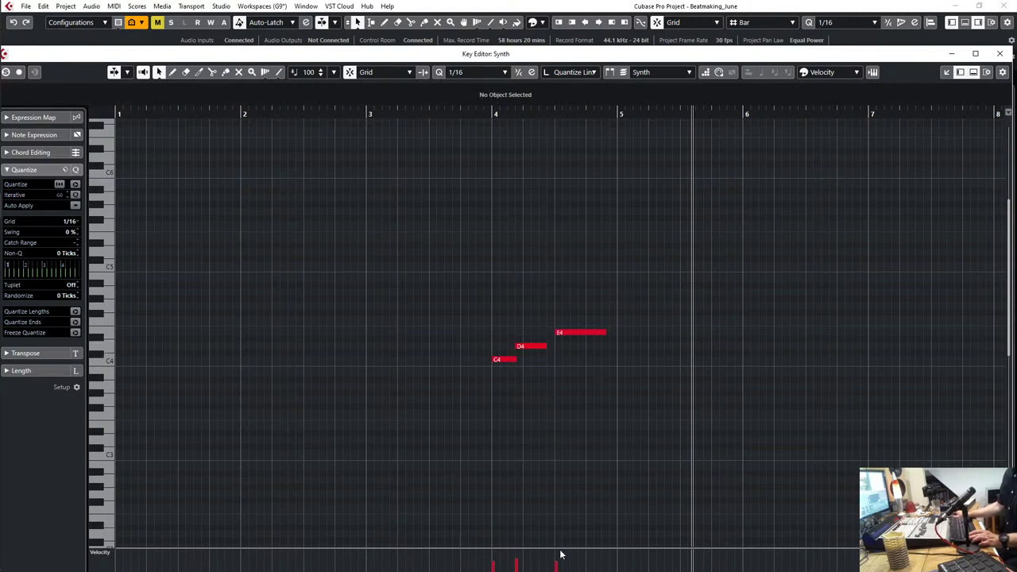
drag(560, 547, 521, 450)
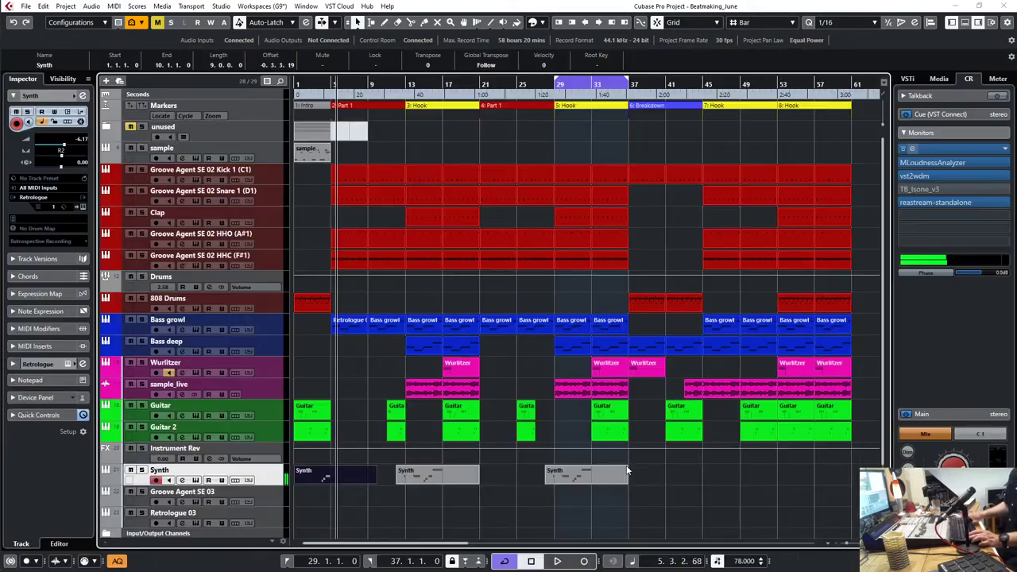
key(Escape)
Step: Raise the velocities of all notes to about the maximum in the Synth events starting at bars 12 and 28
double_click(458, 471)
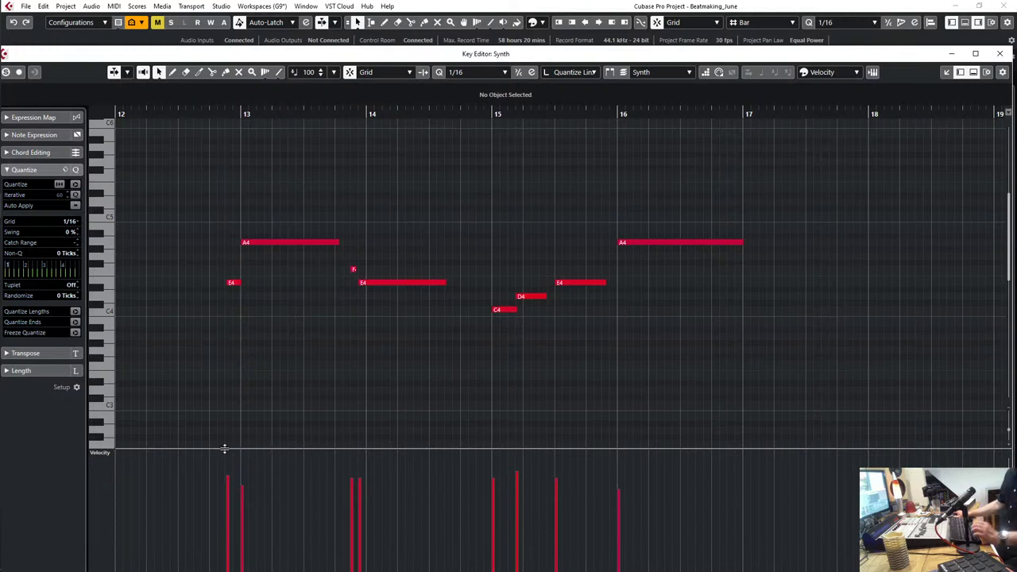
mouse_move(227, 448)
mouse_down()
mouse_move(665, 454)
mouse_move(425, 452)
mouse_up()
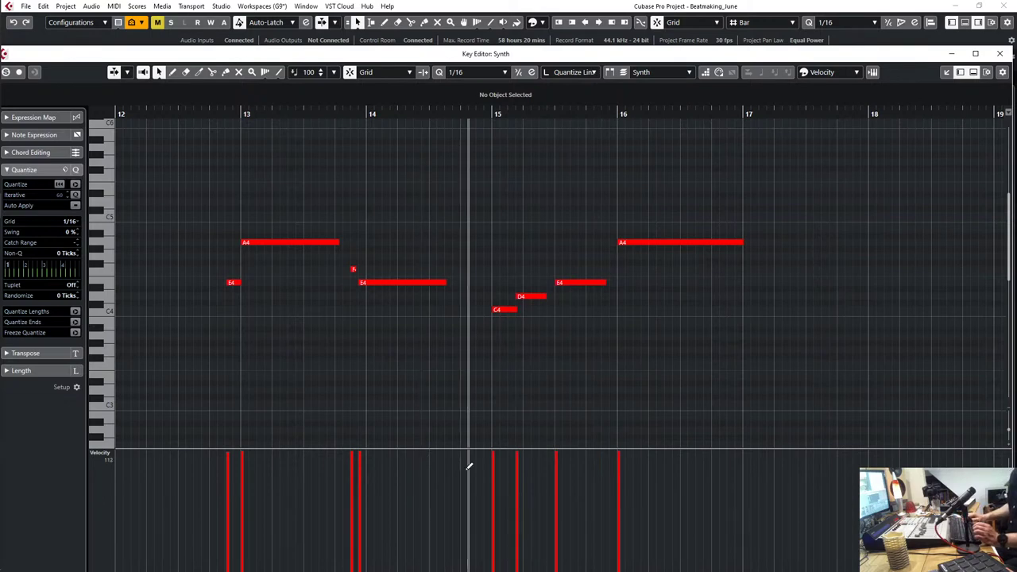
key(Return)
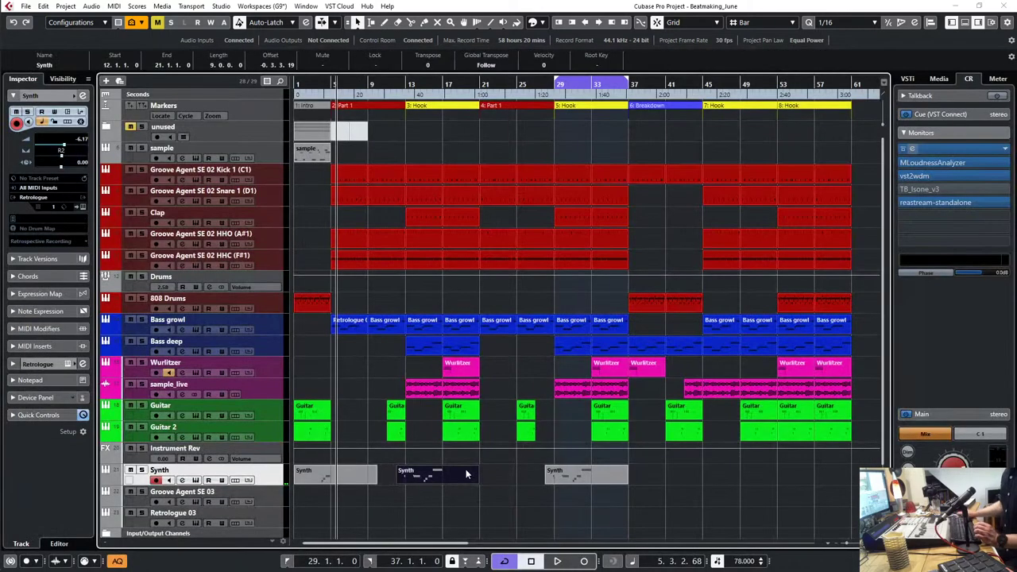
double_click(596, 474)
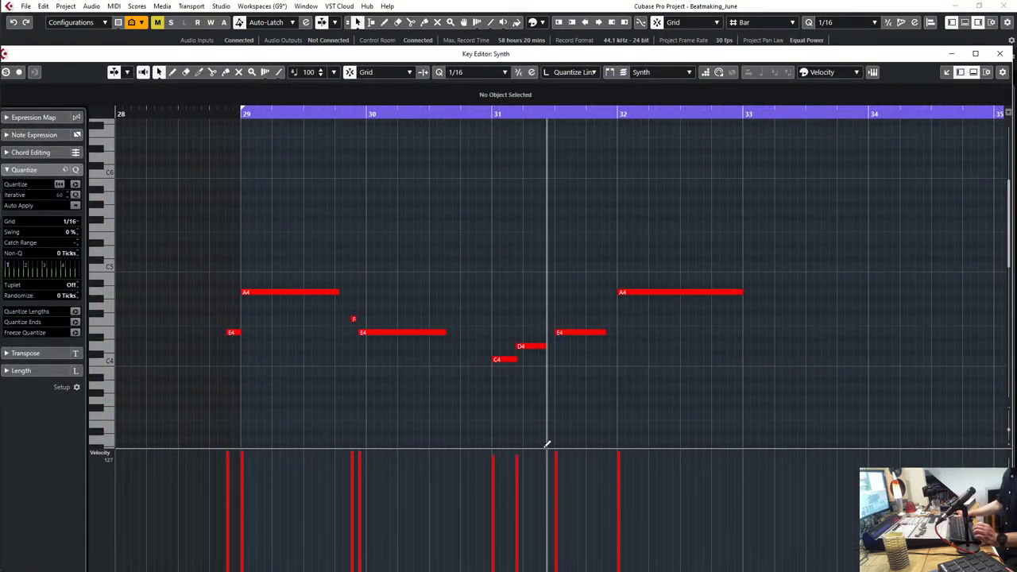
key(Escape)
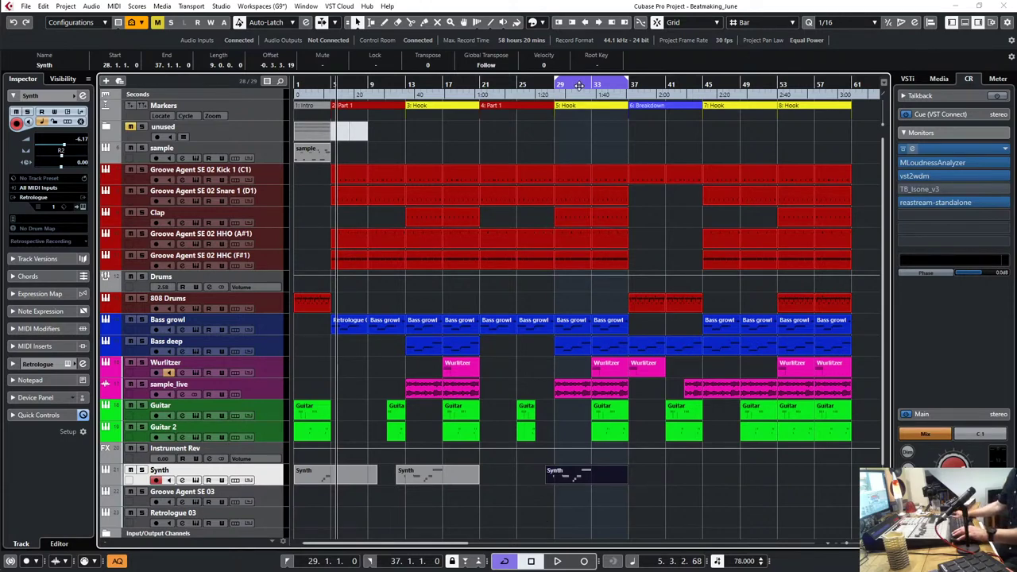
Step: Return to bar 29, open the MixConsole, and narrow the channel strips until 25 channels are shown at once
key(KP_1)
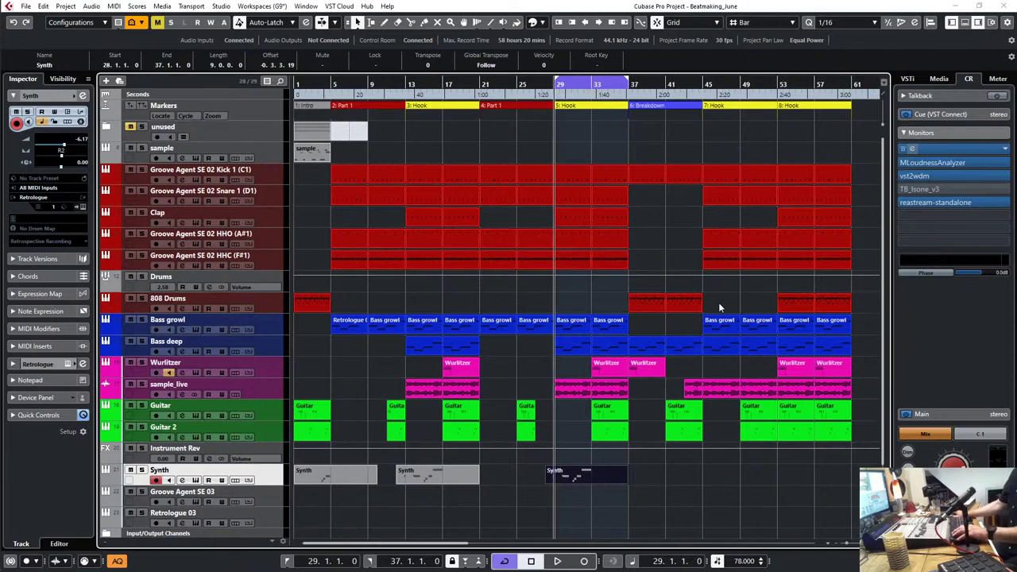
key(F3)
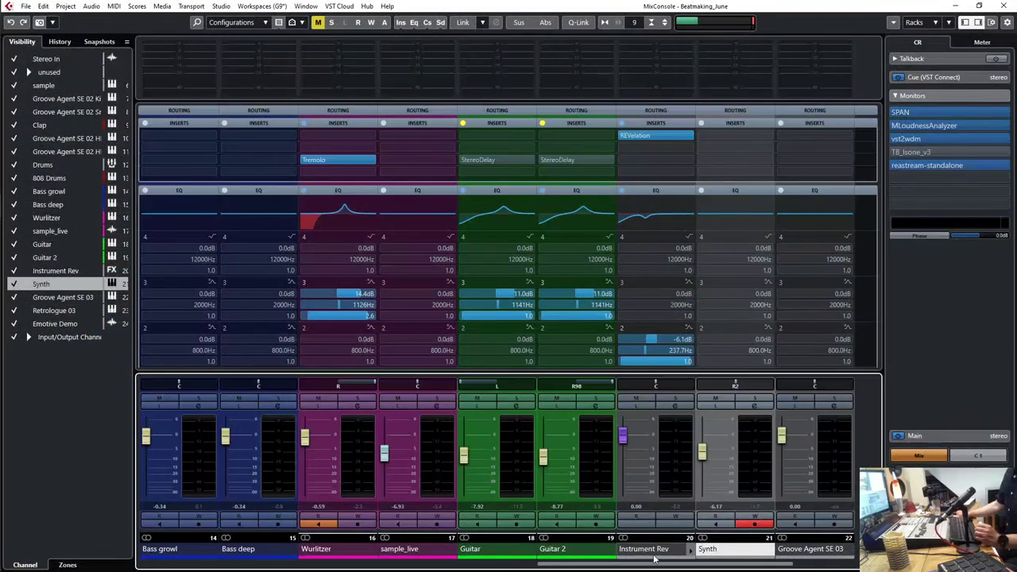
drag(656, 566, 797, 570)
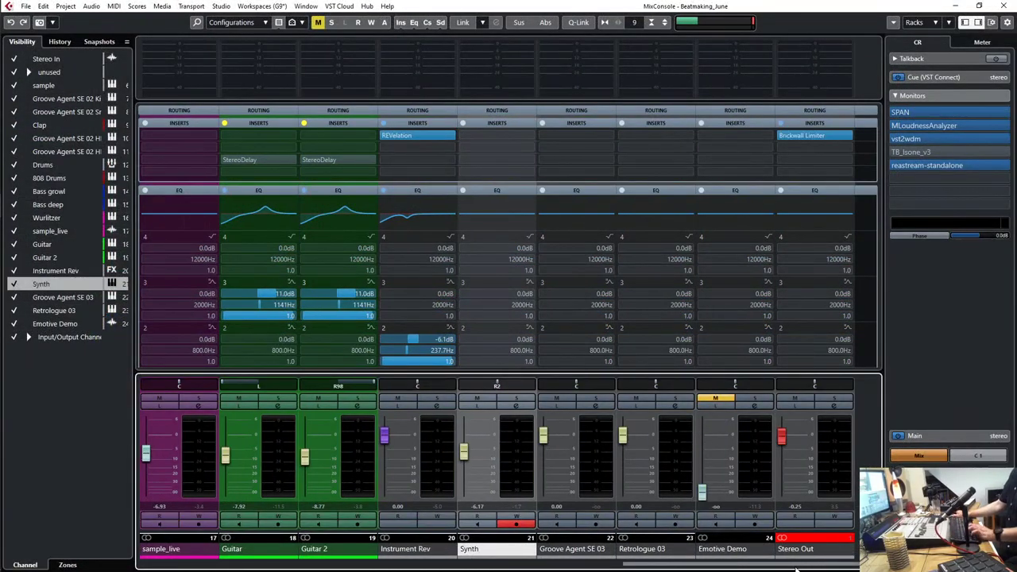
key(g)
key(g)
key(g)
key(h)
key(g)
key(g)
key(g)
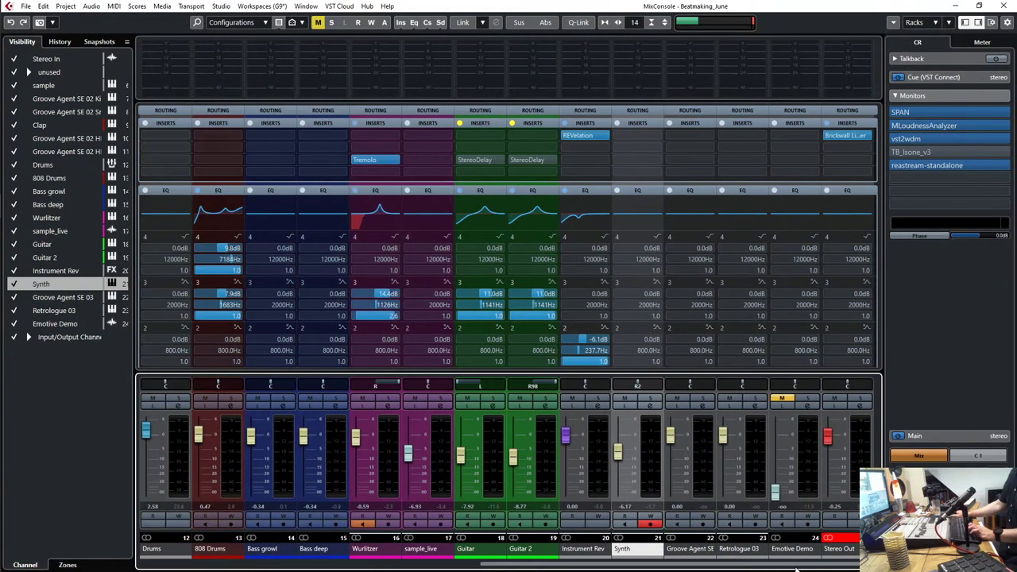
key(g)
key(g)
key(g)
key(g)
key(g)
key(g)
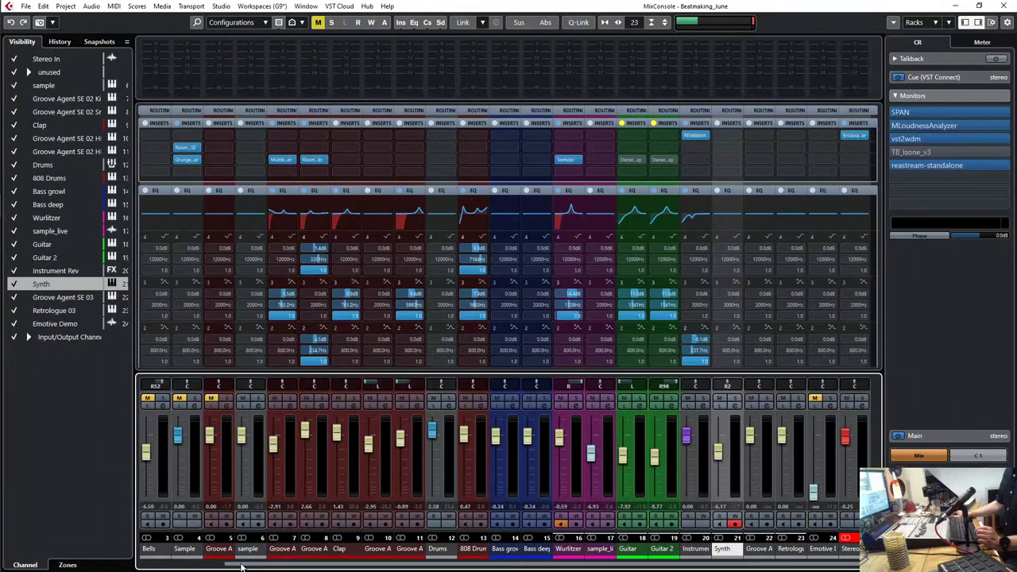
key(g)
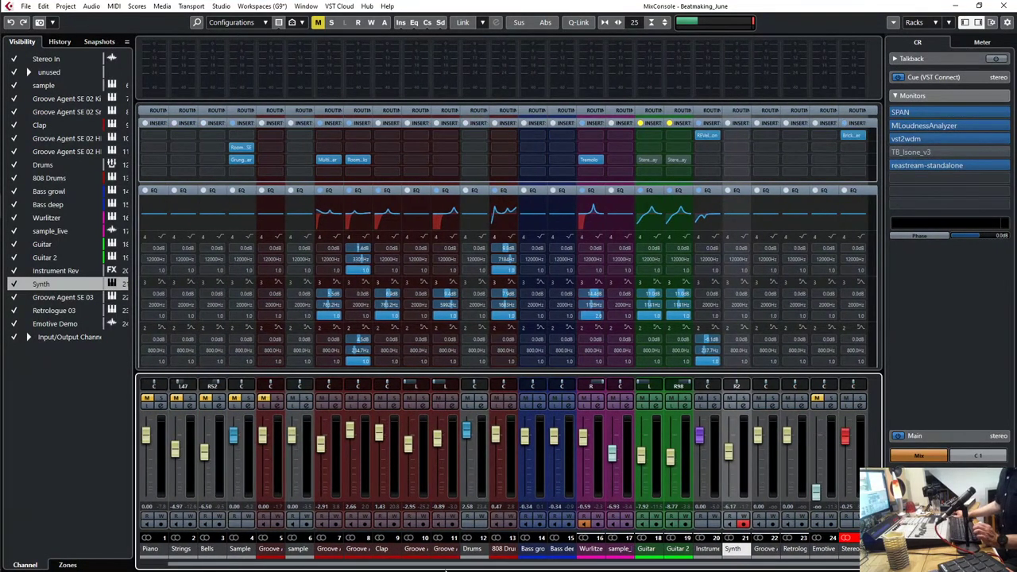
Step: Add one stereo group track named Mixbus outside any folder, with its output routed to Stereo Out
right_click(793, 552)
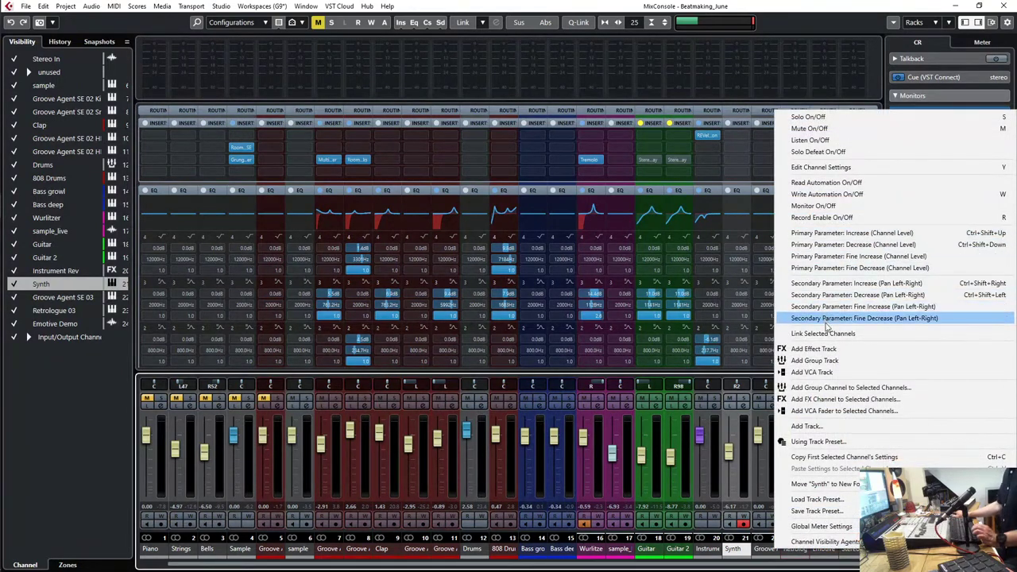
click(837, 361)
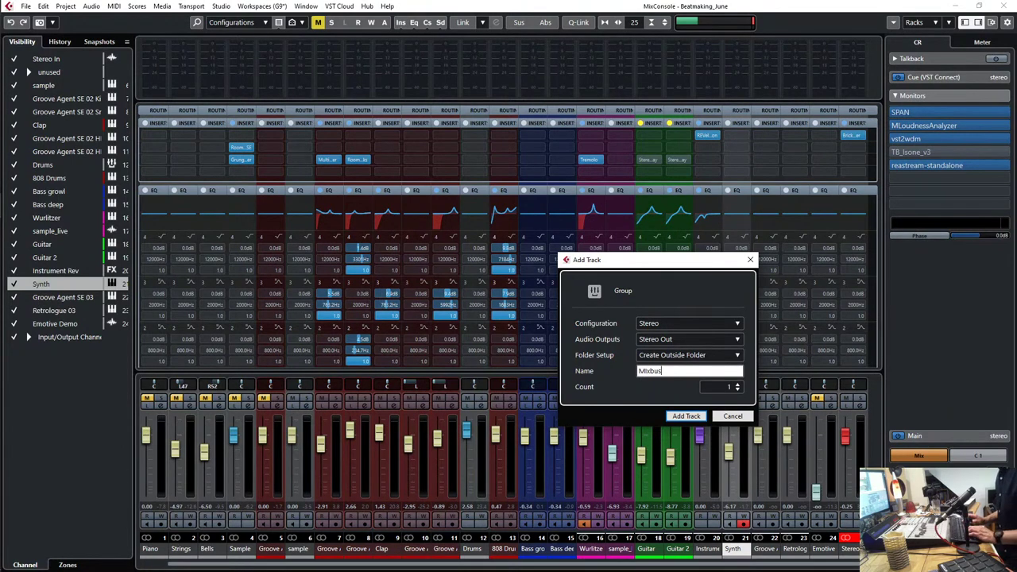
key(Left)
key(Left)
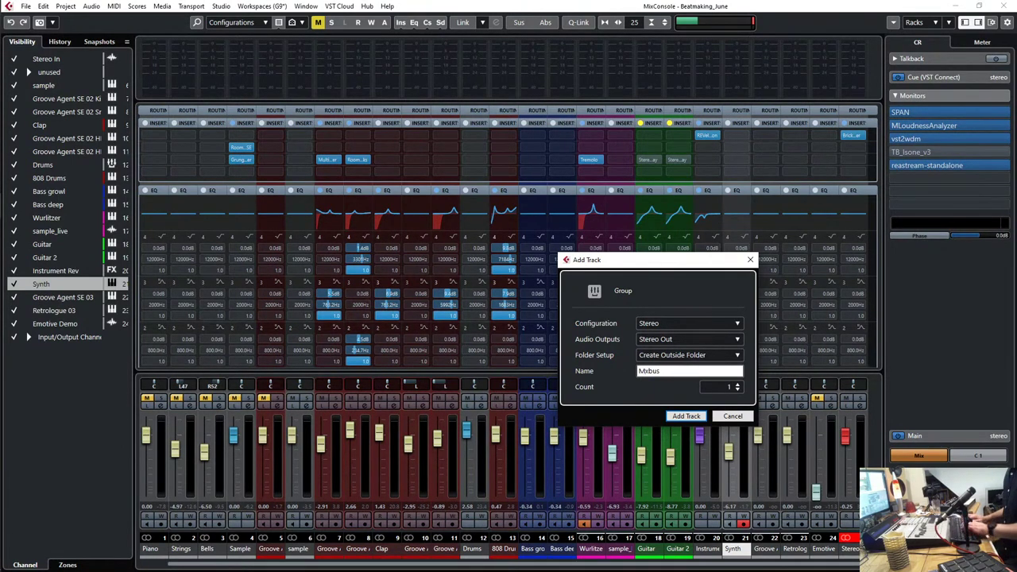
key(Return)
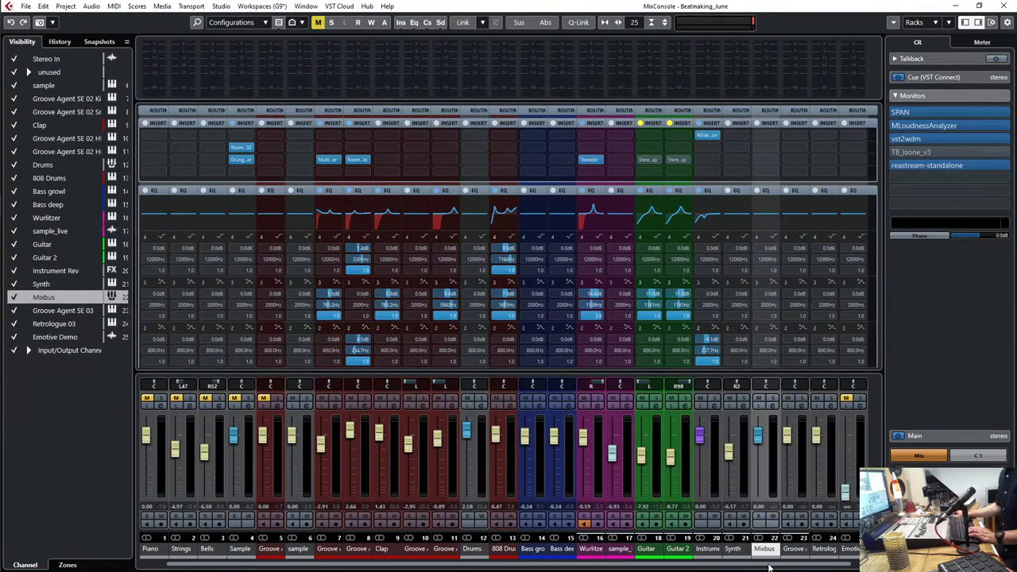
mouse_move(765, 548)
mouse_down()
mouse_move(811, 556)
mouse_move(755, 560)
mouse_up()
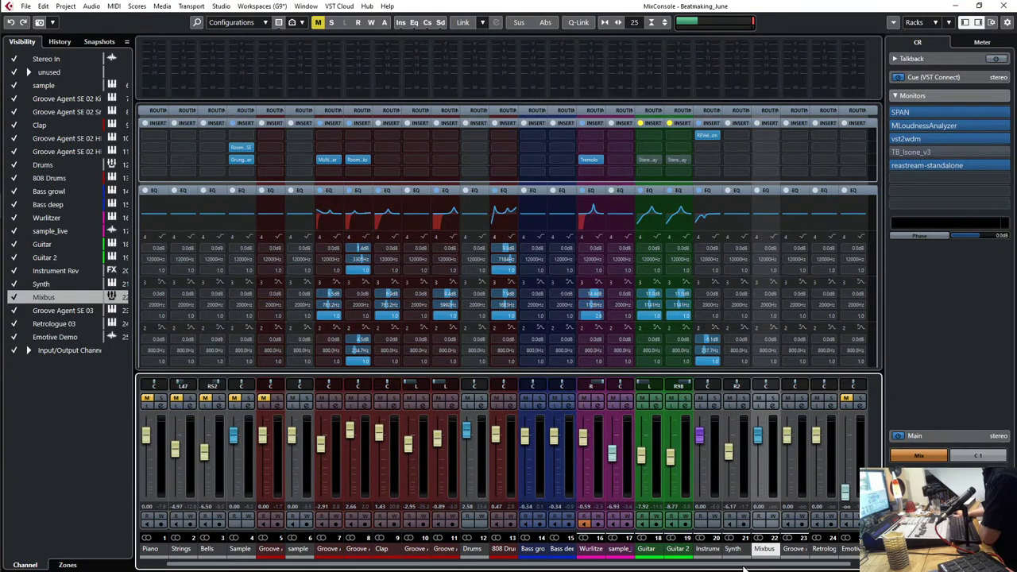
Step: Assign the Keyboards color to the Synth event starting at bar 28 and to the whole Synth track in the project window
key(F3)
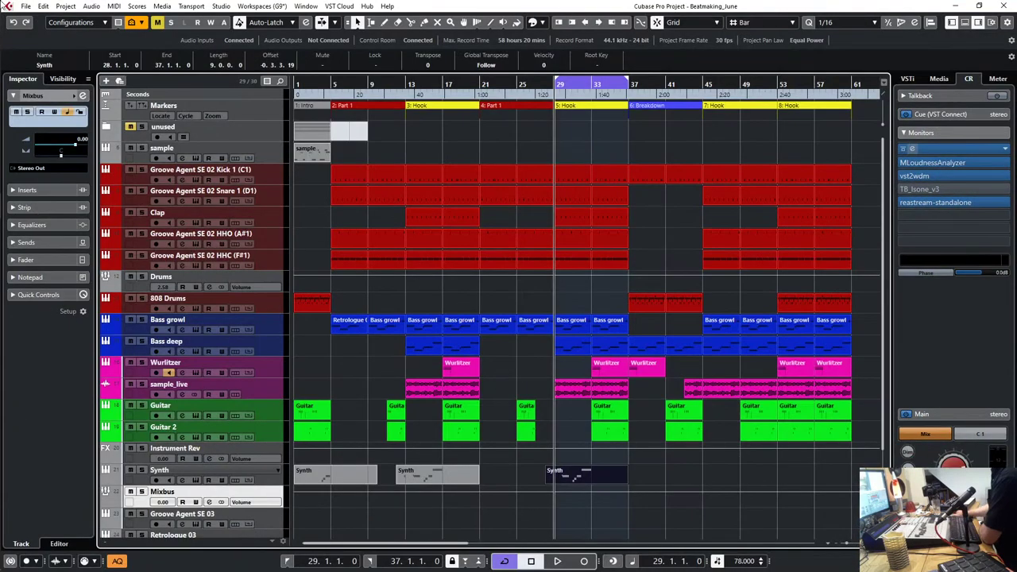
scroll(285, 144, down, 2)
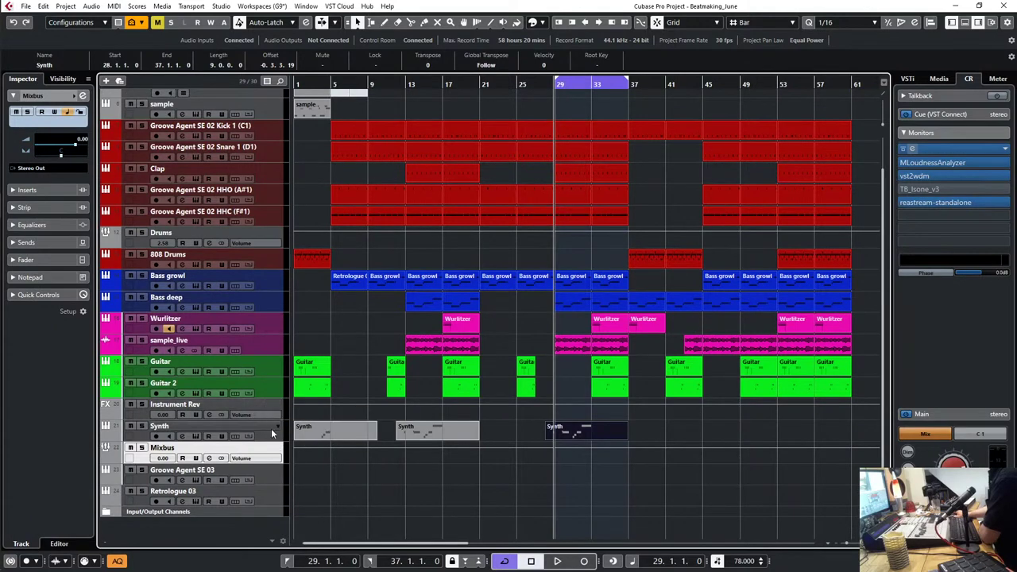
click(271, 429)
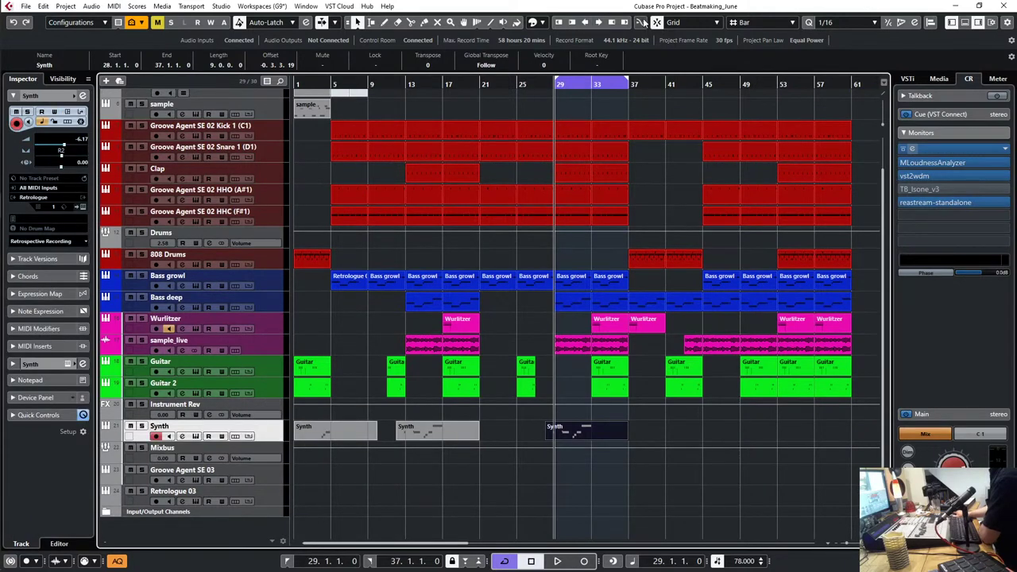
click(543, 25)
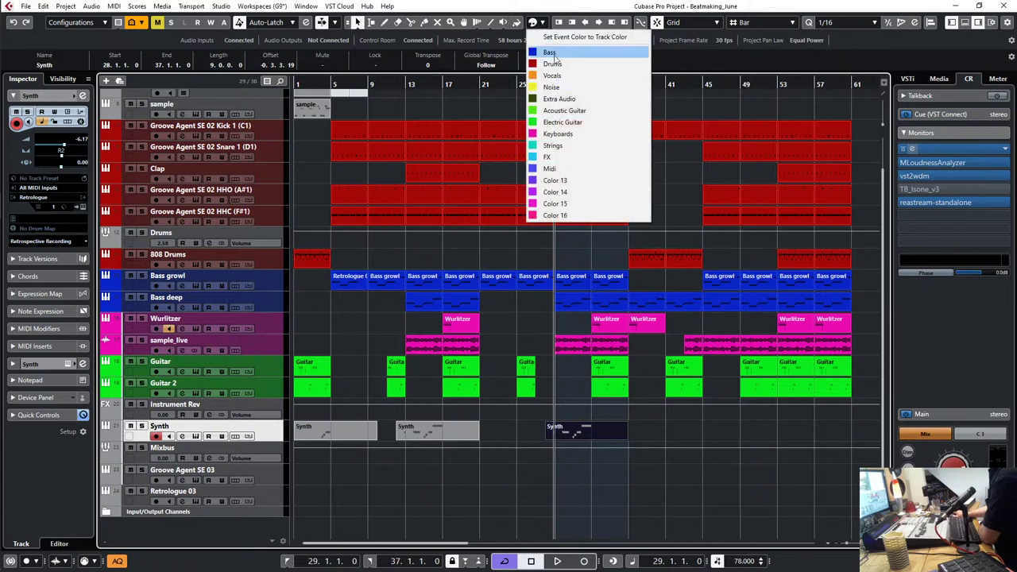
click(568, 133)
click(636, 535)
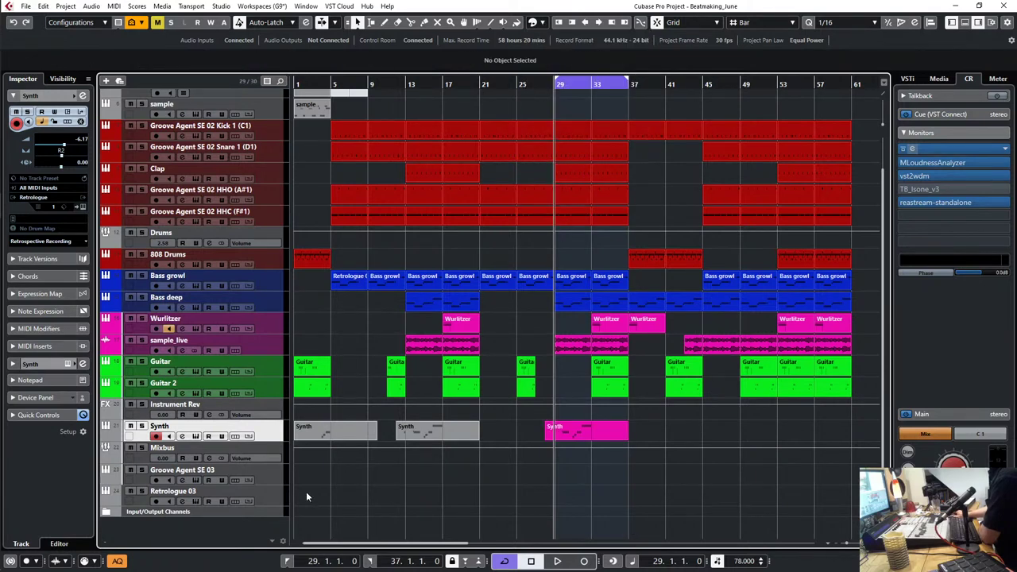
click(543, 24)
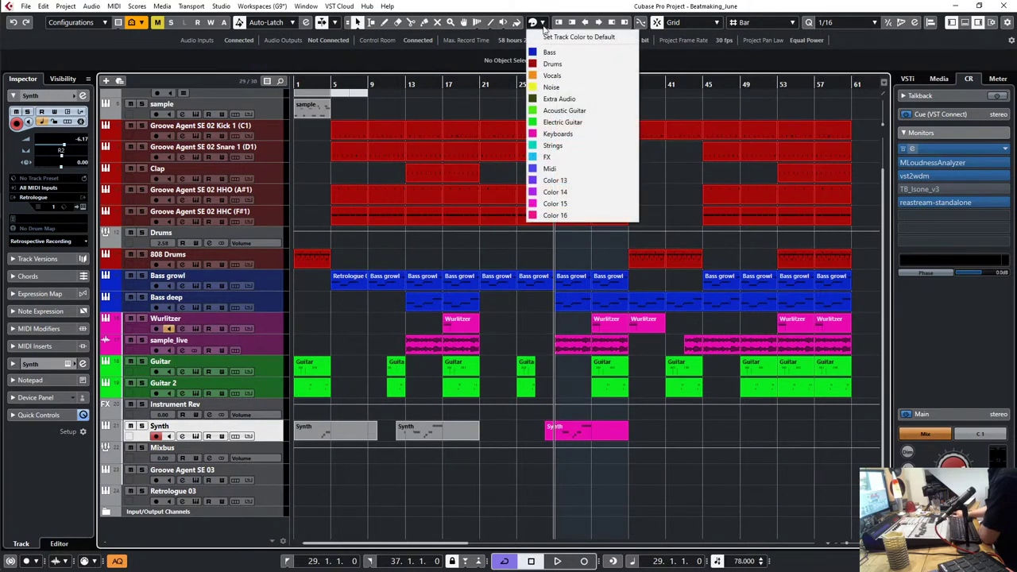
click(568, 133)
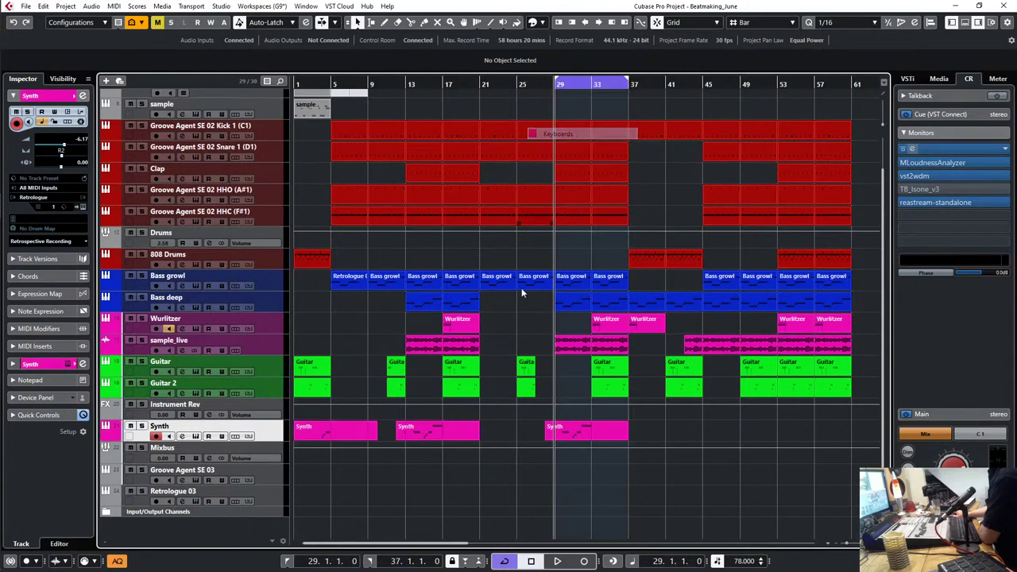
Step: Hide the unused Groove Agent SE 03 and Retrologue 03 tracks in the project window
click(280, 478)
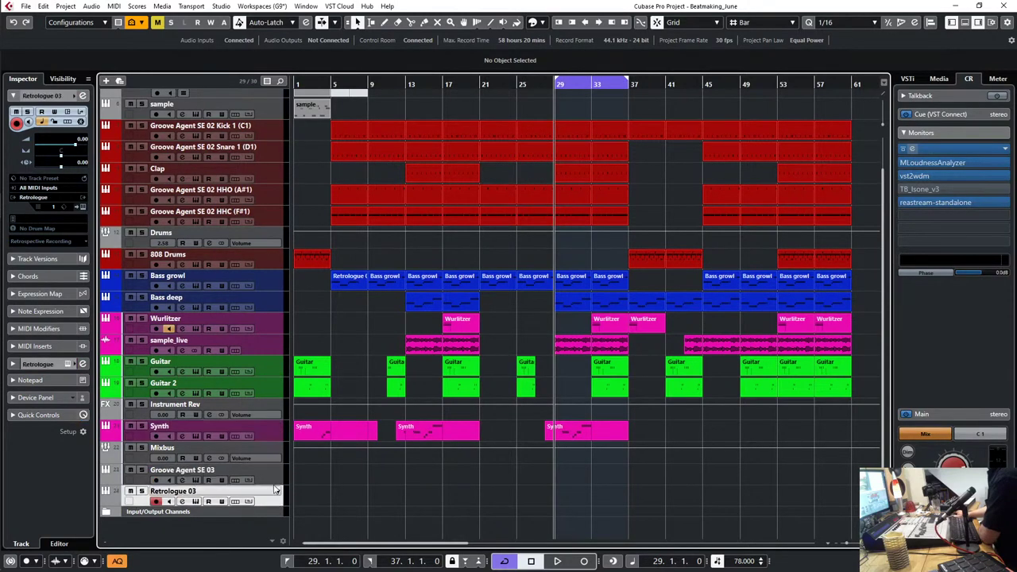
click(61, 78)
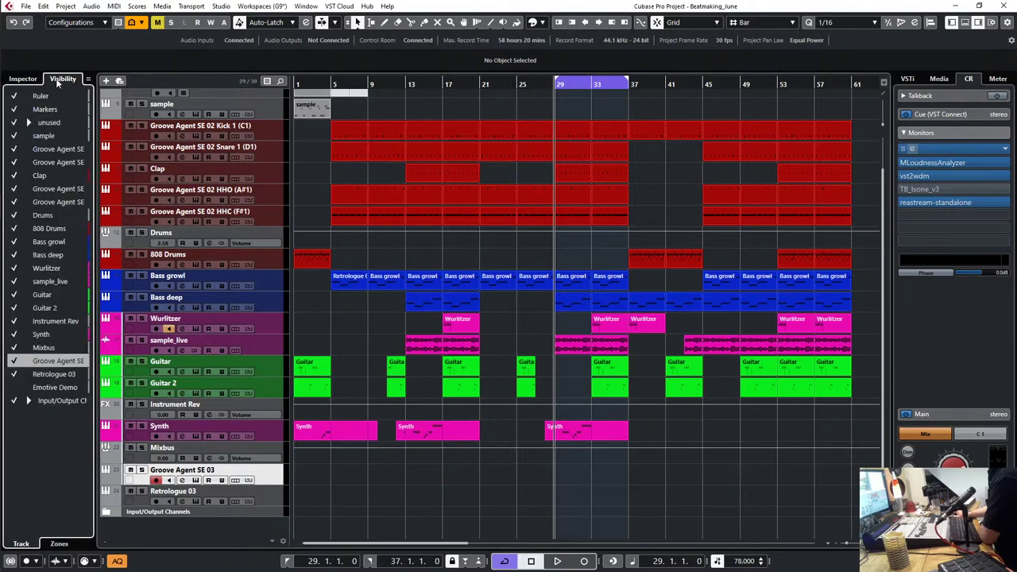
click(13, 361)
click(13, 375)
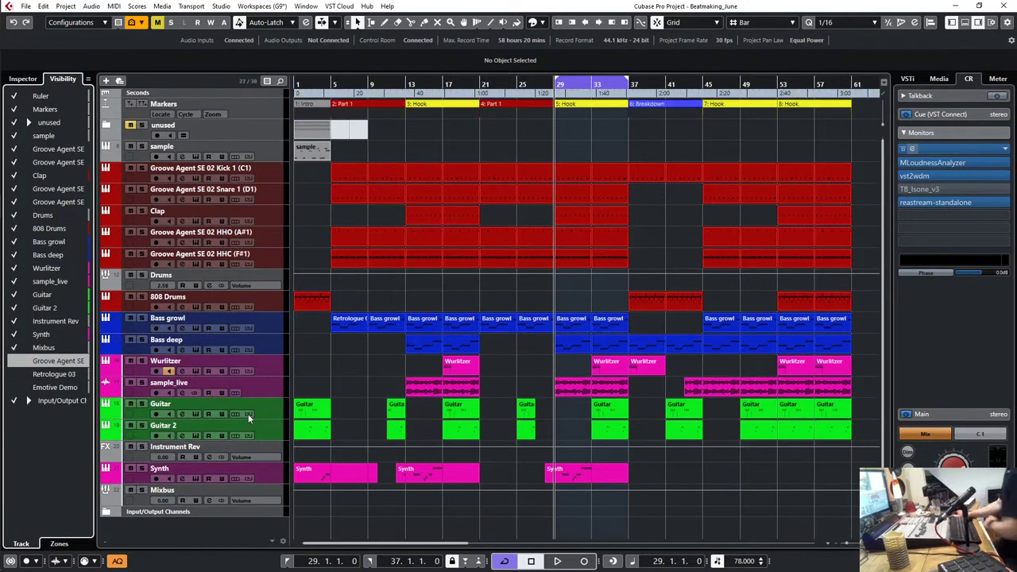
Step: Expand the MixConsole's routing section and pull the Sample, Bells, Strings, Piano and muted Groove Agent channel 5 faders fully down
click(265, 496)
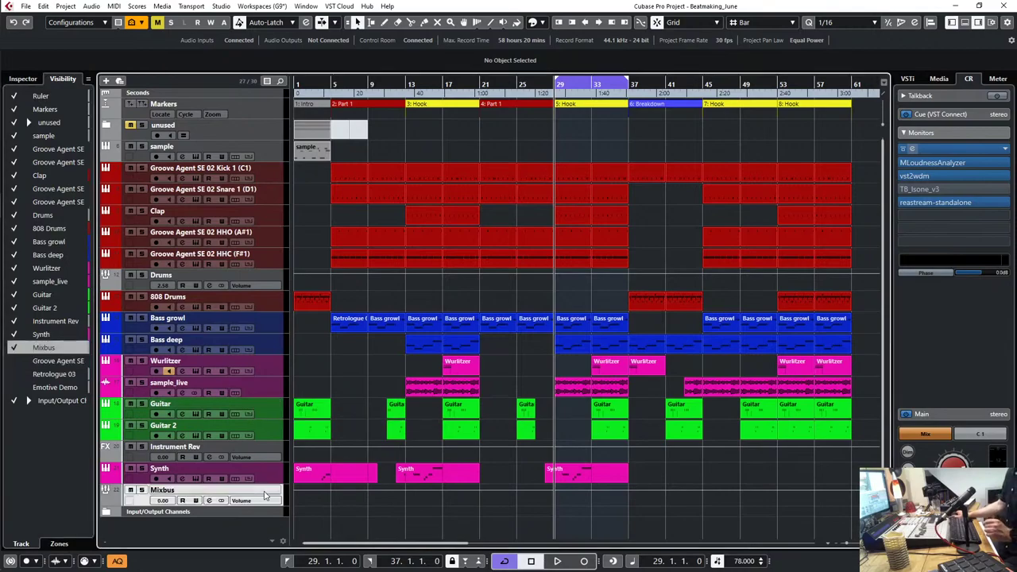
key(F3)
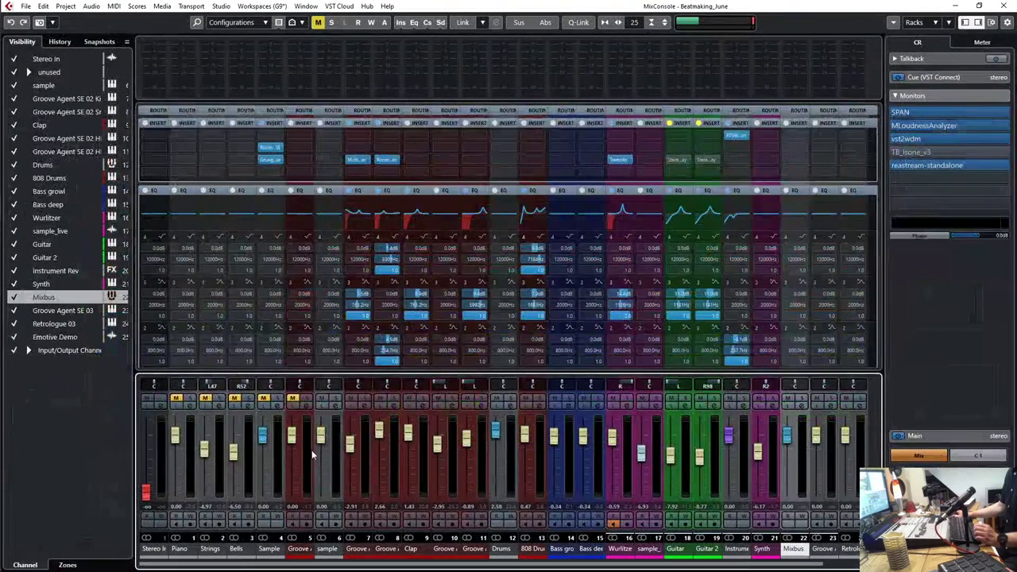
click(648, 113)
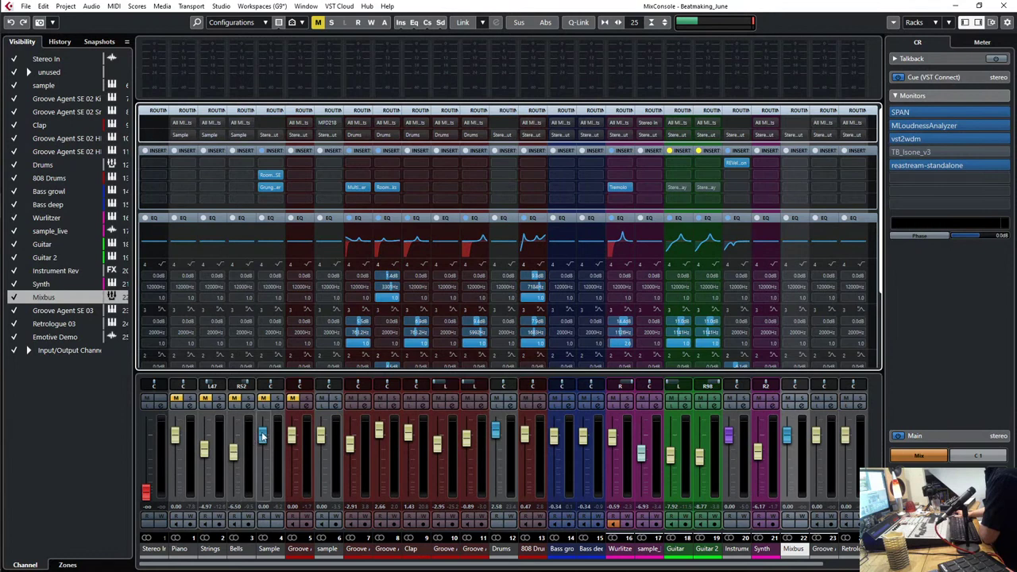
drag(268, 437, 264, 496)
drag(233, 451, 208, 501)
drag(176, 436, 178, 504)
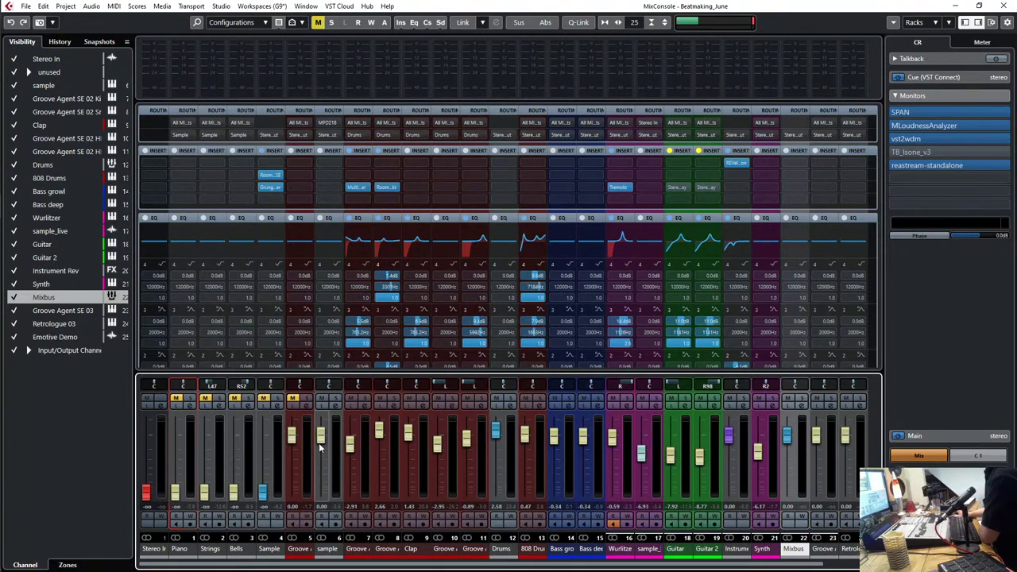
drag(292, 438, 296, 528)
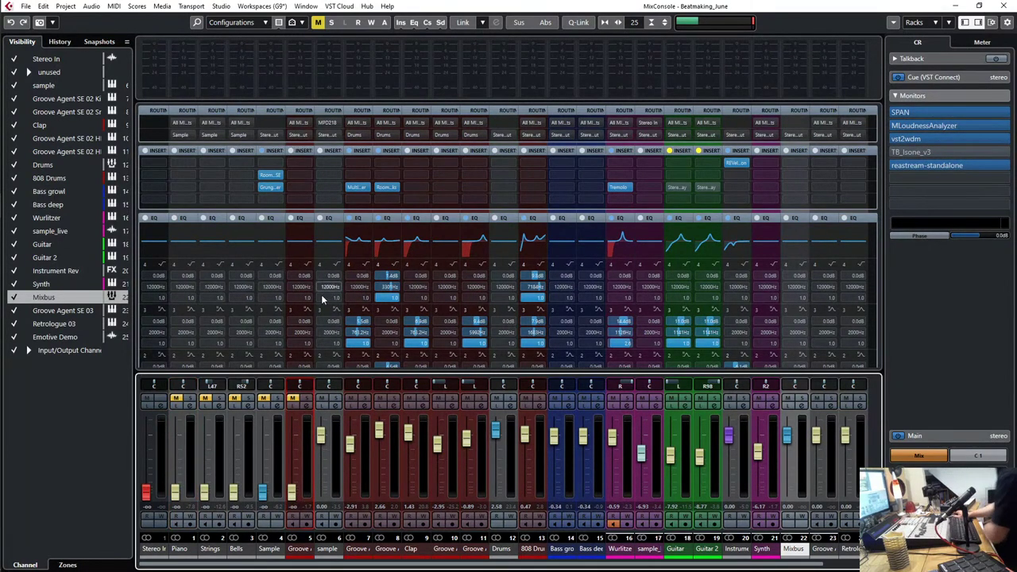
Step: Widen the MixConsole strips until 20 channels are shown and lower the sample channel's fader to about -0.62 dB
key(h)
key(h)
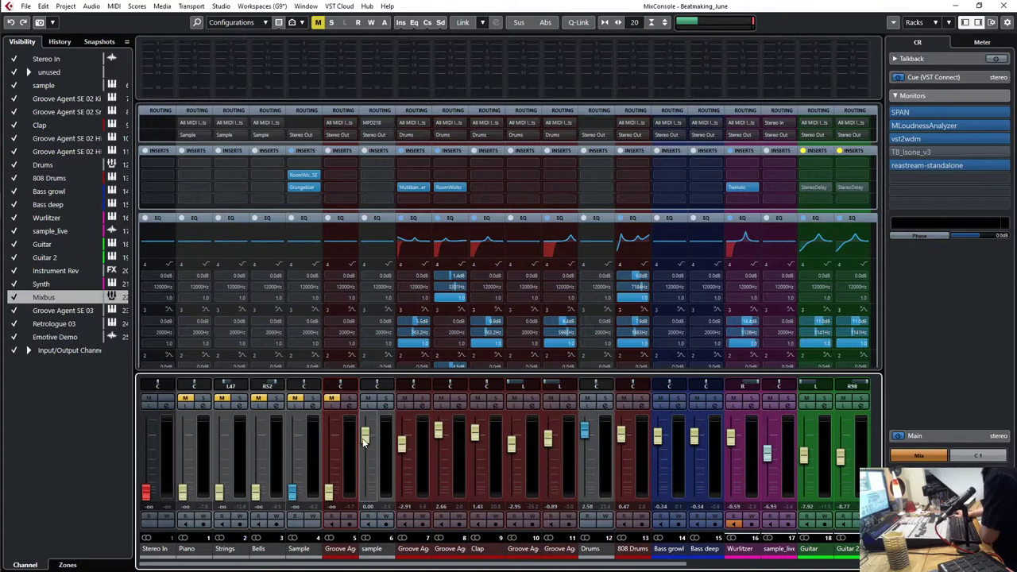
mouse_move(370, 445)
mouse_down()
mouse_move(371, 495)
mouse_move(368, 439)
mouse_up()
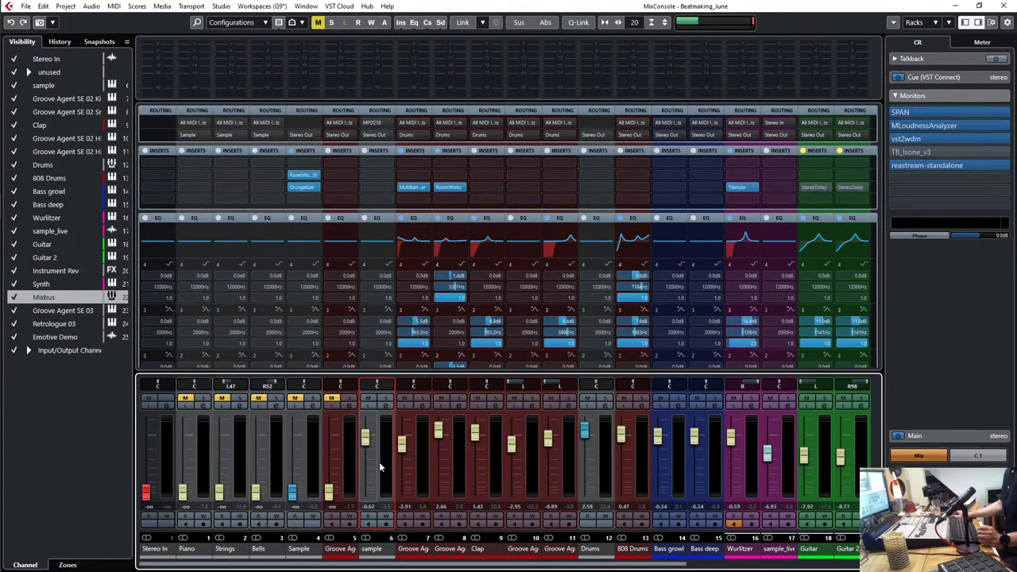
Step: In the project window, copy the intro's sample event to bar 41 on the same track
click(378, 549)
key(F3)
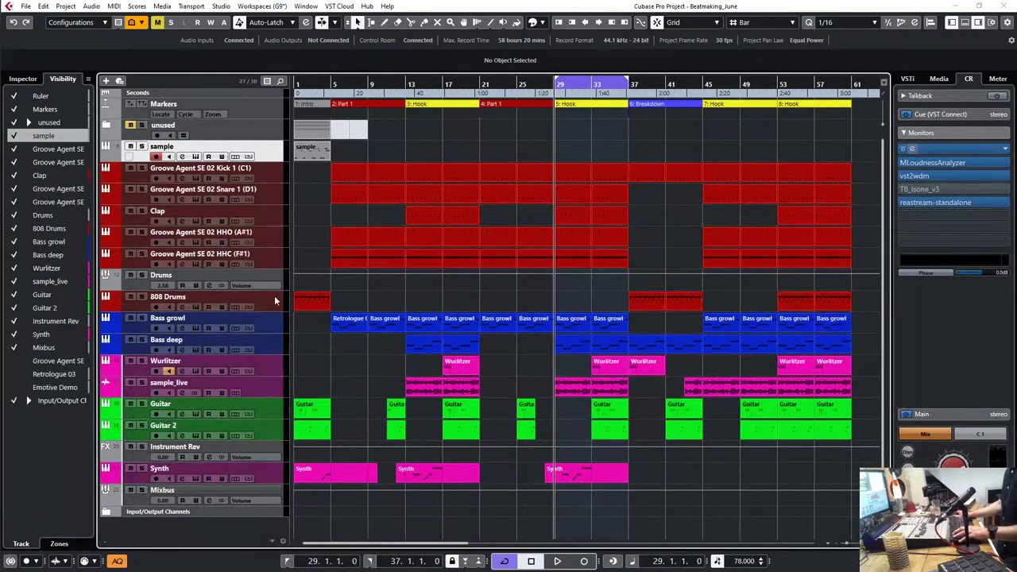
click(307, 154)
drag(308, 151, 685, 153)
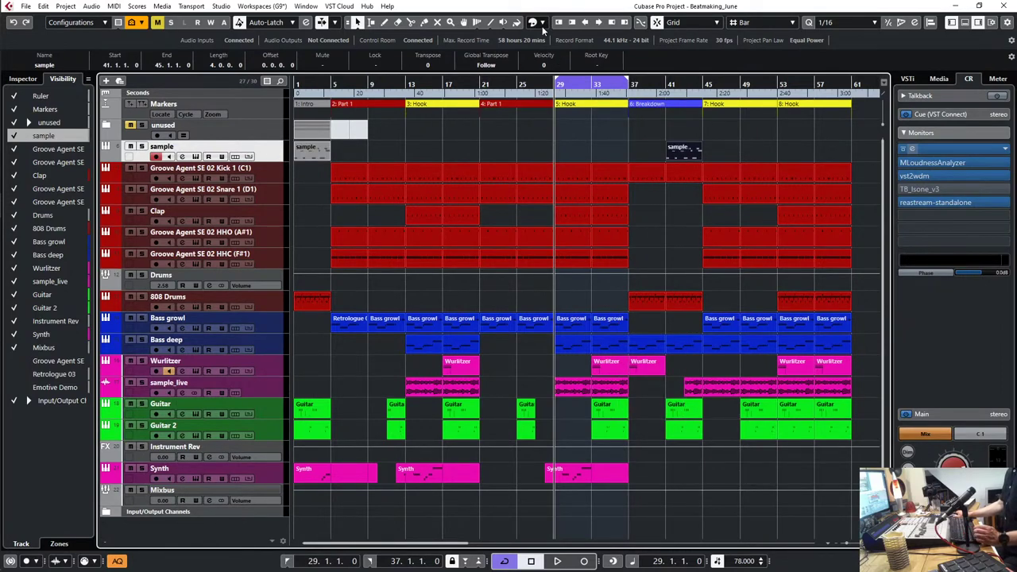
Step: Assign the Keyboards color to the sample track with no event selected
click(649, 159)
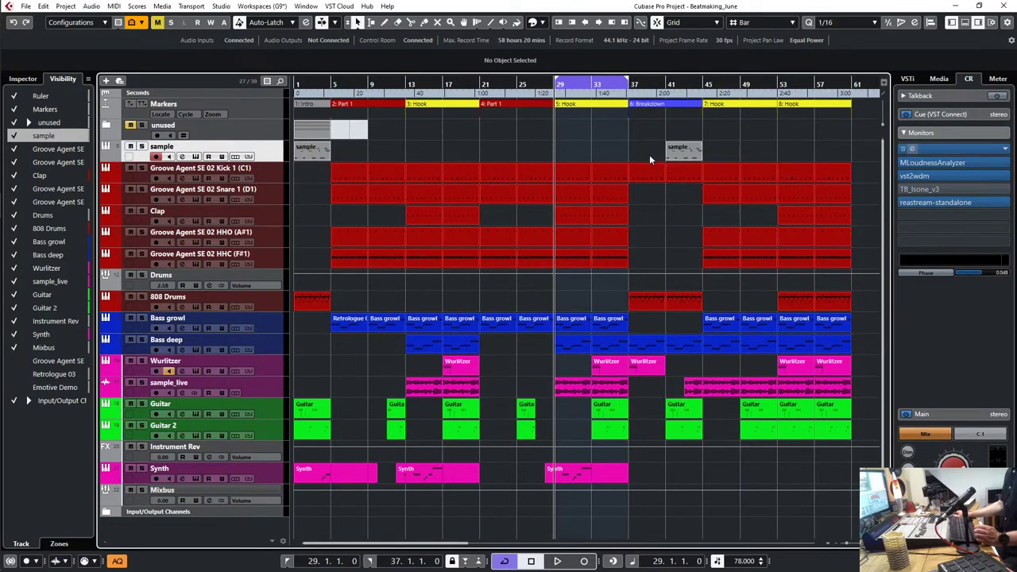
click(545, 25)
click(556, 140)
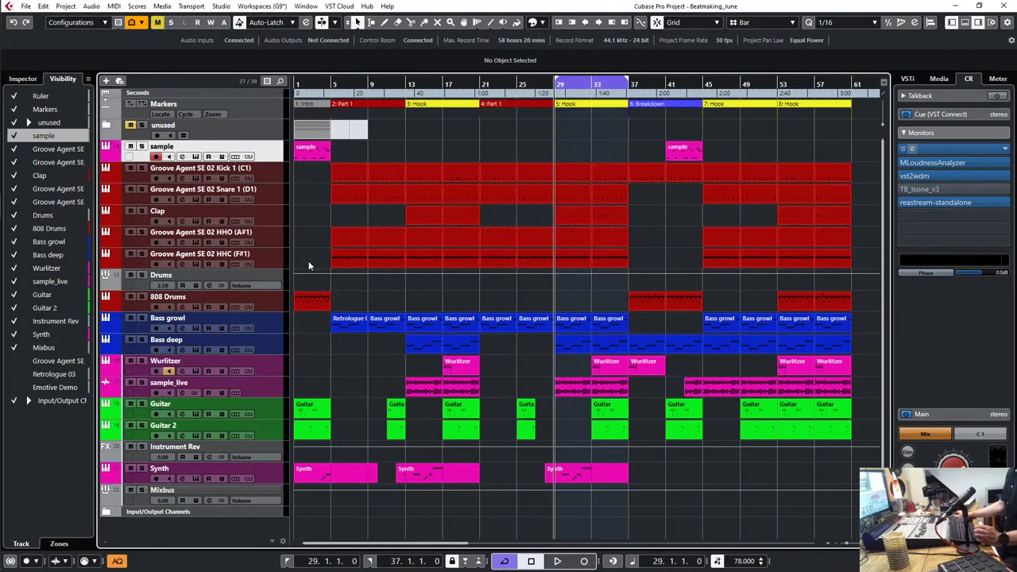
Step: In the MixConsole, route the outputs of the sample channel and the Drums group to the Mixbus group
key(F3)
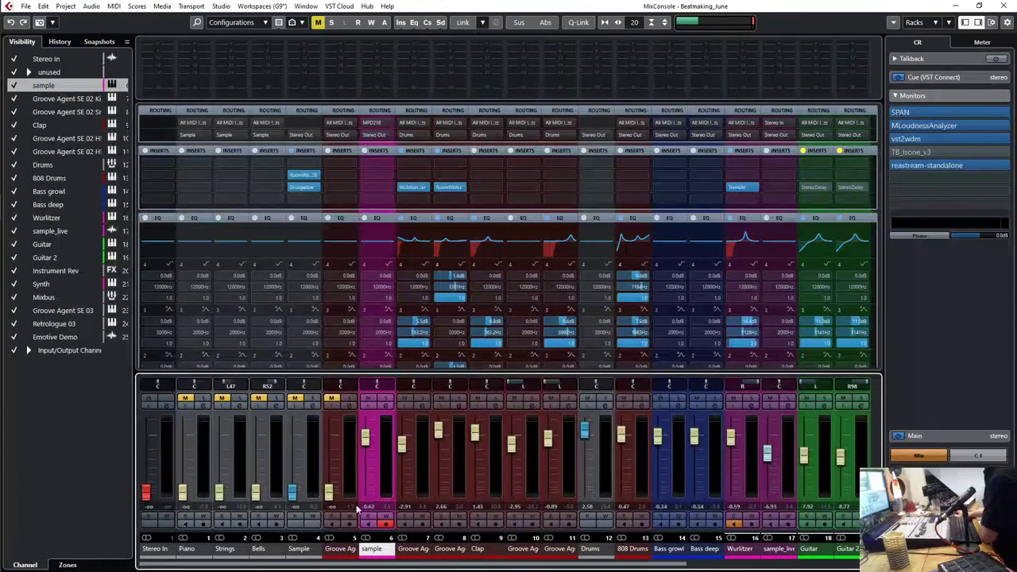
click(383, 136)
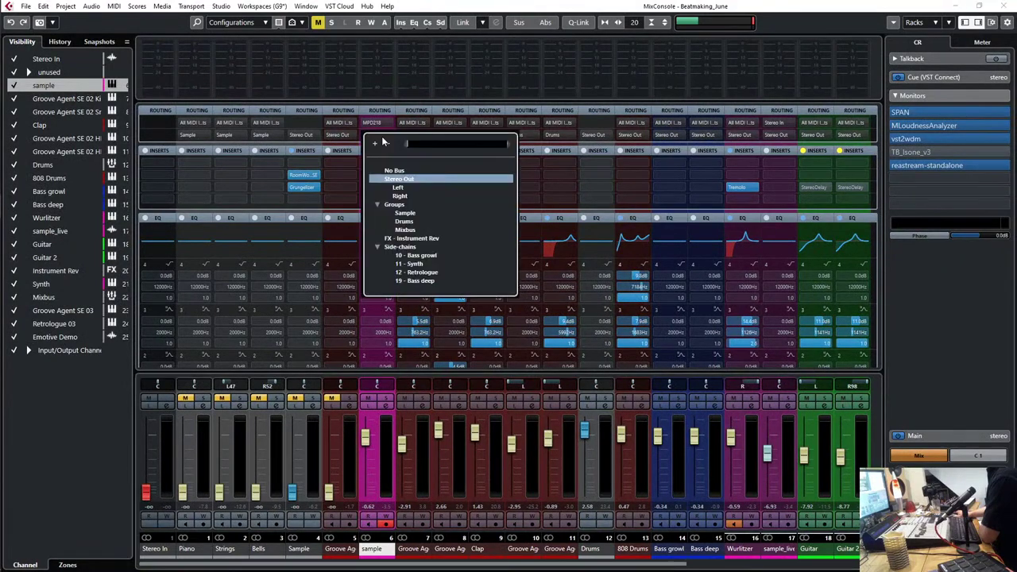
click(404, 230)
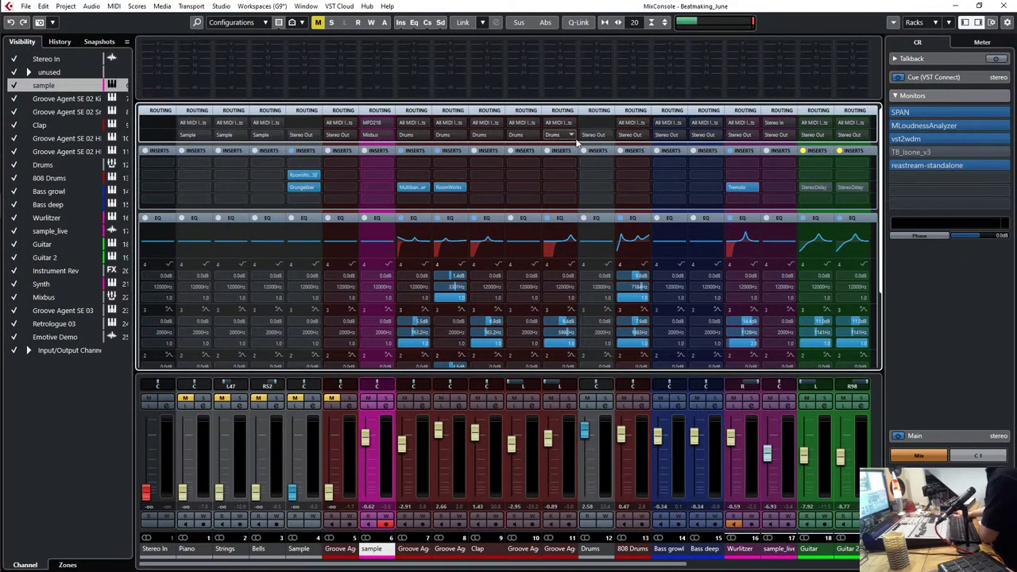
click(595, 141)
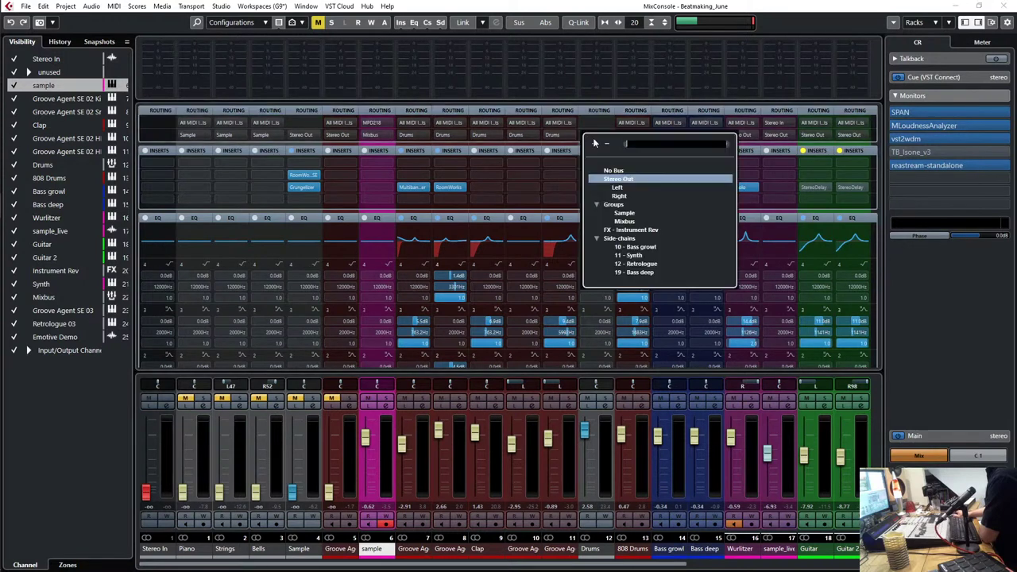
click(624, 221)
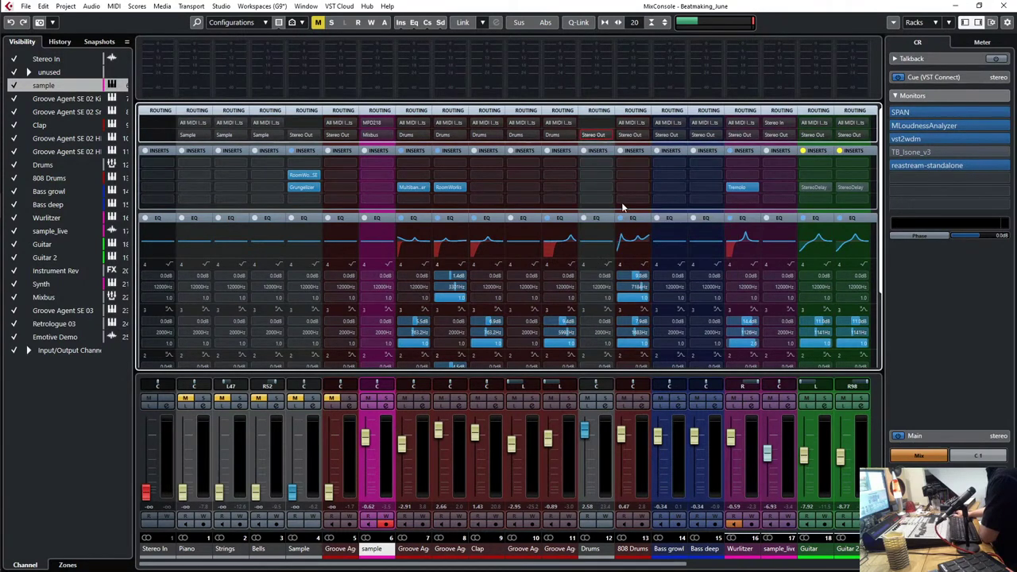
Step: Route the outputs of the 808 Drums, Bass growl and Bass deep channels to the Mixbus group
click(630, 136)
click(673, 238)
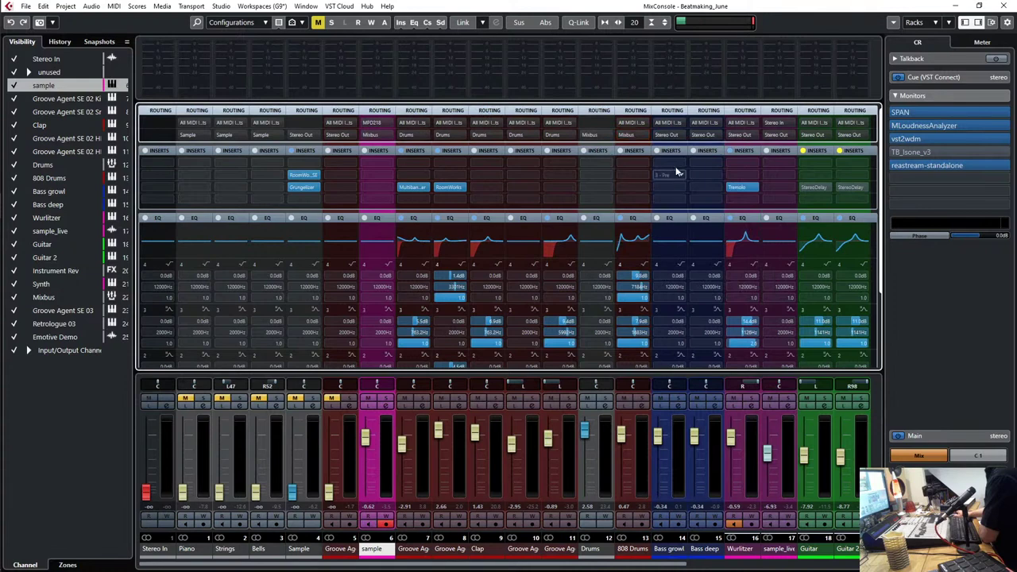
click(678, 142)
click(696, 229)
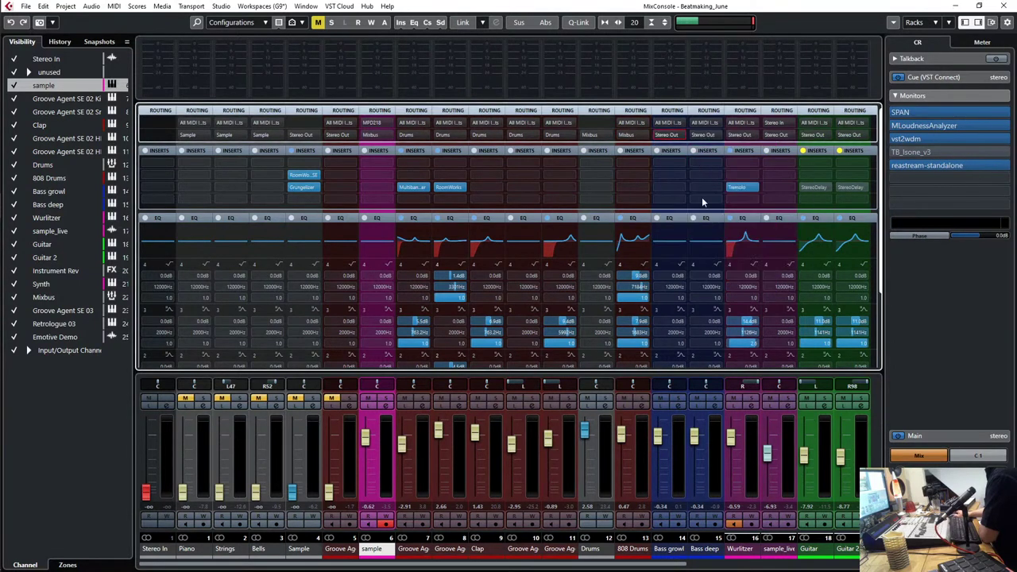
click(705, 141)
click(729, 230)
Step: Route the outputs of the Wurlitzer and sample_live channels to the Mixbus group
drag(608, 566, 745, 570)
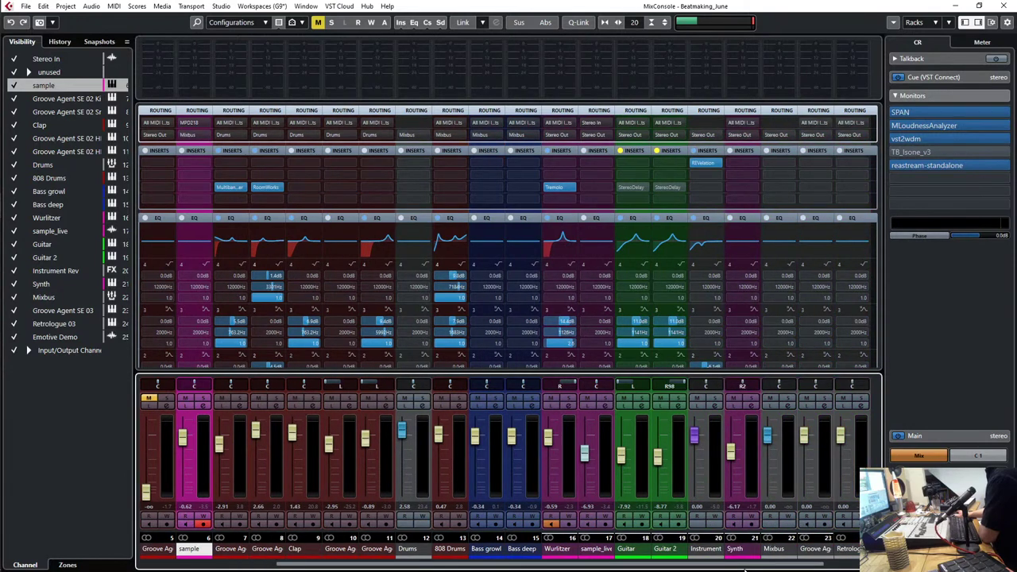
click(570, 137)
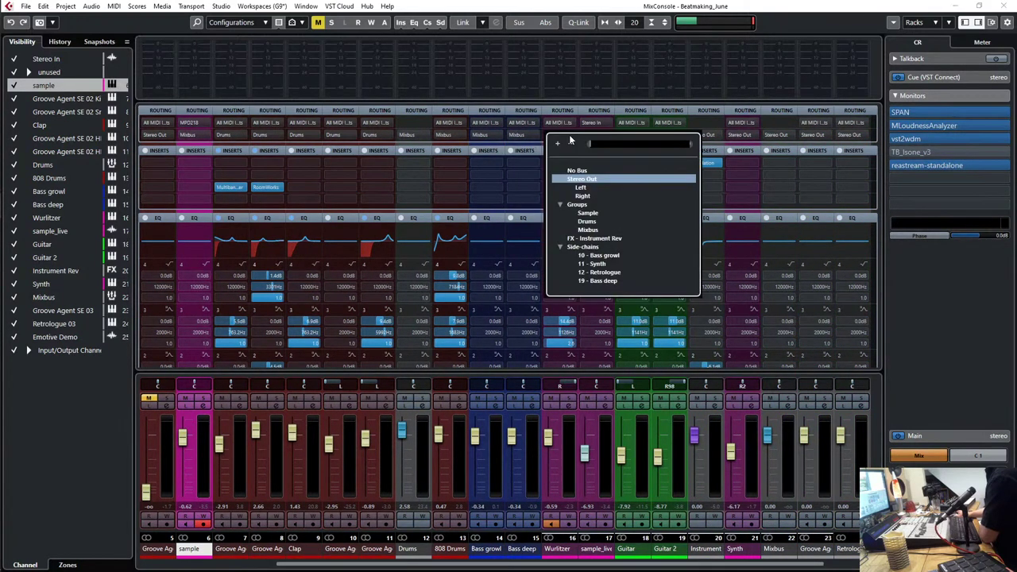
click(600, 238)
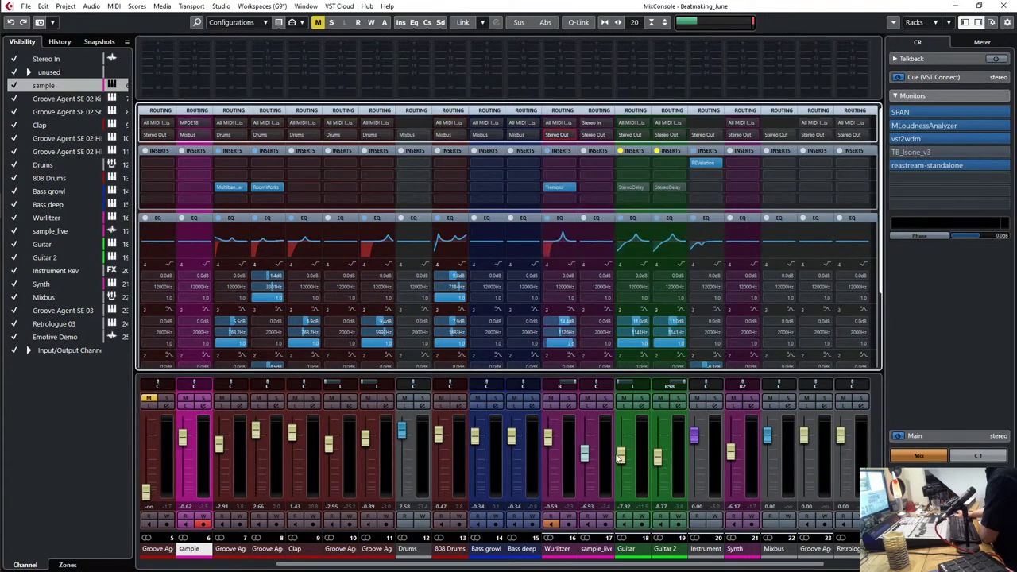
click(601, 137)
click(627, 231)
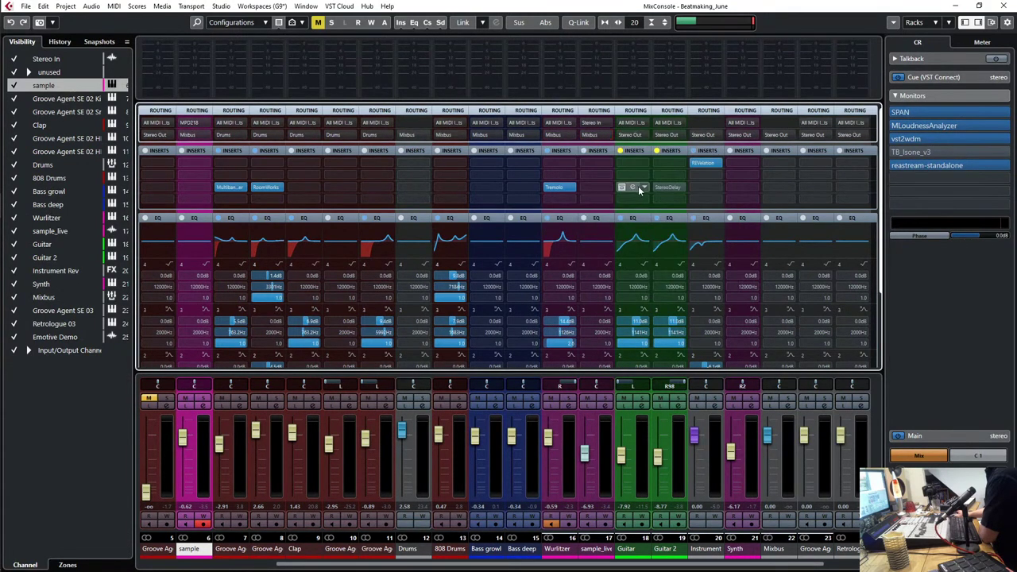
Step: Route the outputs of the Guitar and Guitar 2 channels to the Mixbus group
click(643, 137)
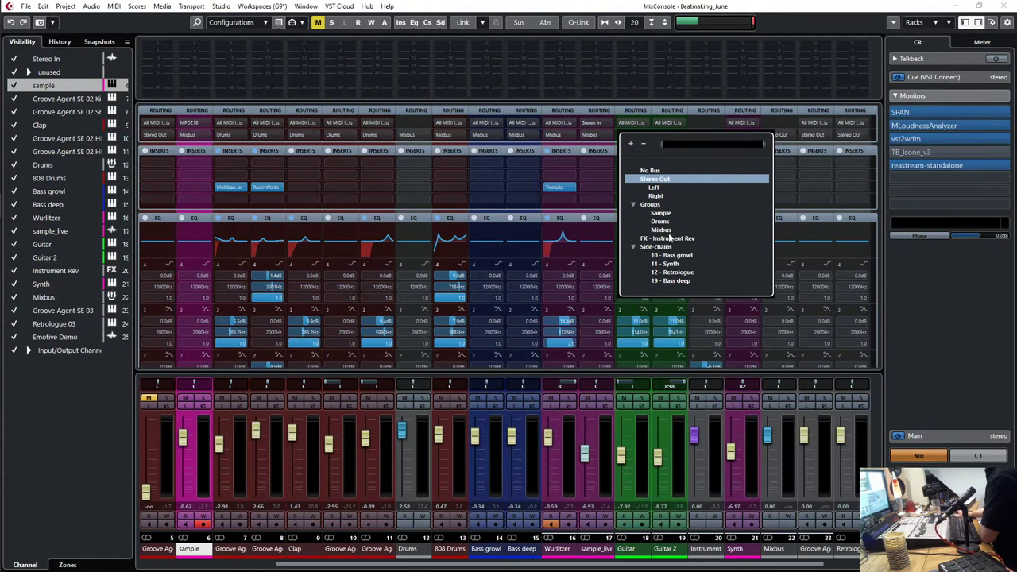
click(668, 230)
click(674, 137)
click(695, 231)
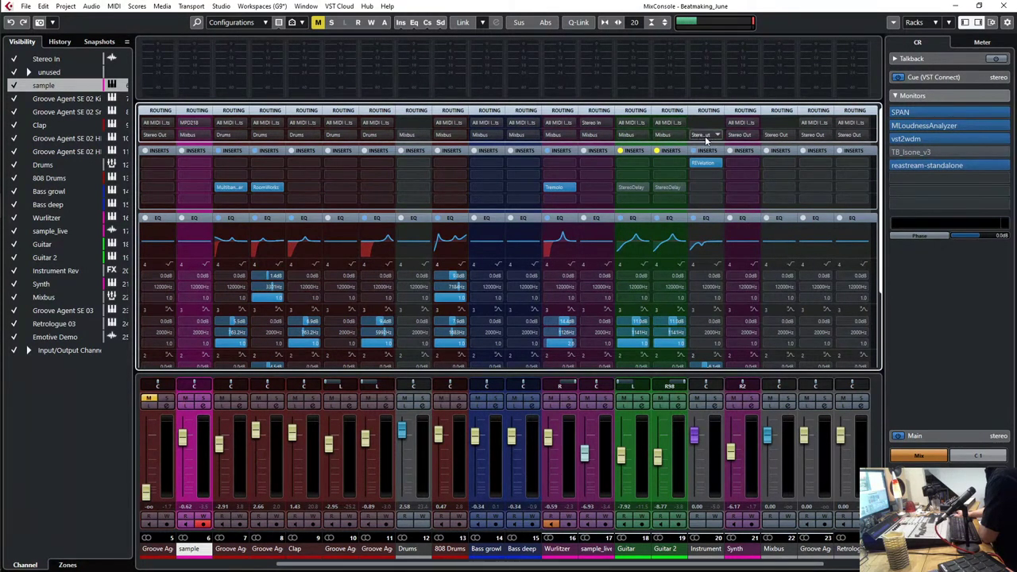
Step: Route the outputs of the Instrument Rev and Synth channels to the Mixbus group
click(706, 137)
click(735, 230)
click(743, 135)
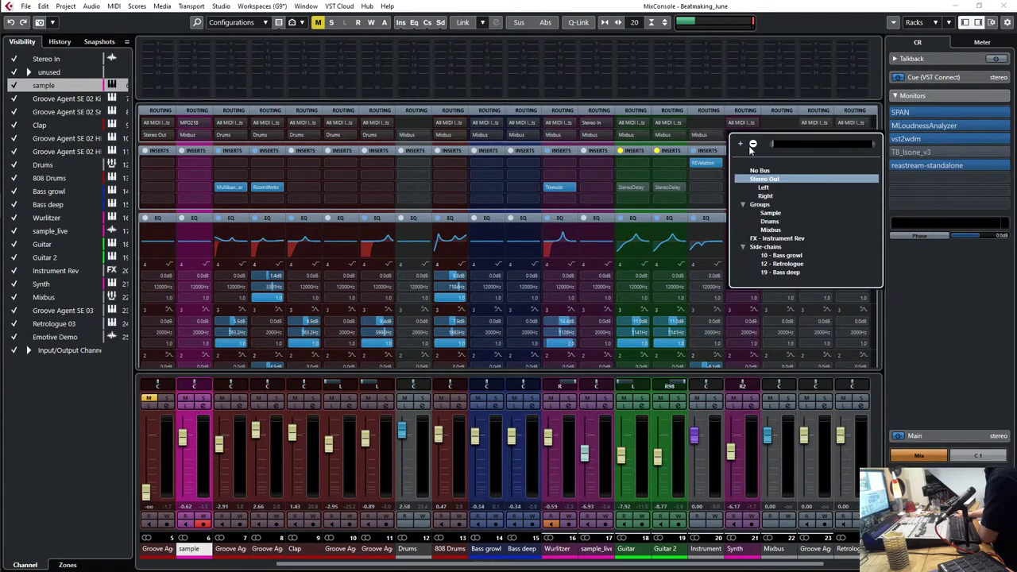
click(768, 230)
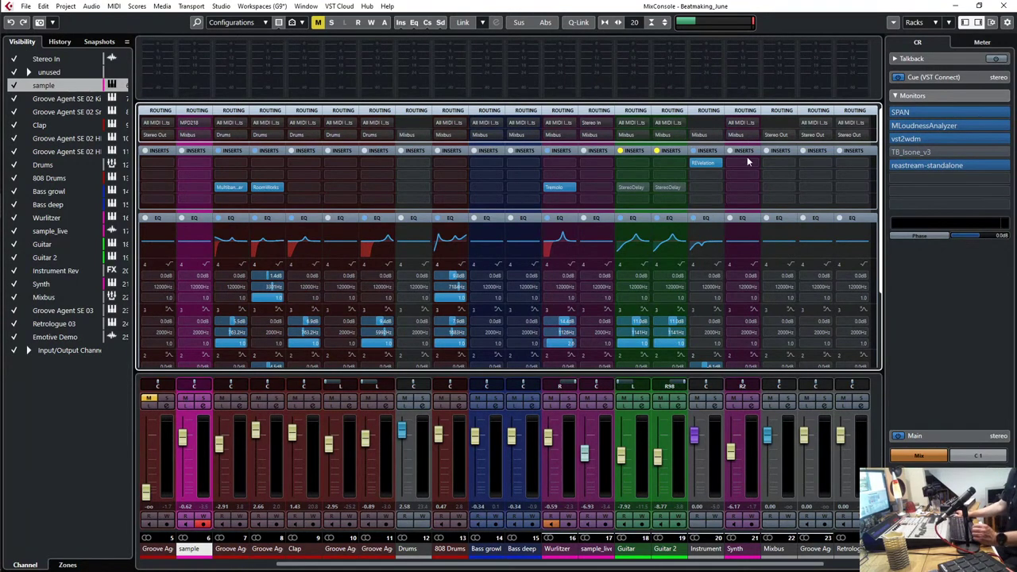
Step: Load the Fake Mastering FX chain preset into the inserts of the Mixbus group channel and show its insert slots
click(776, 550)
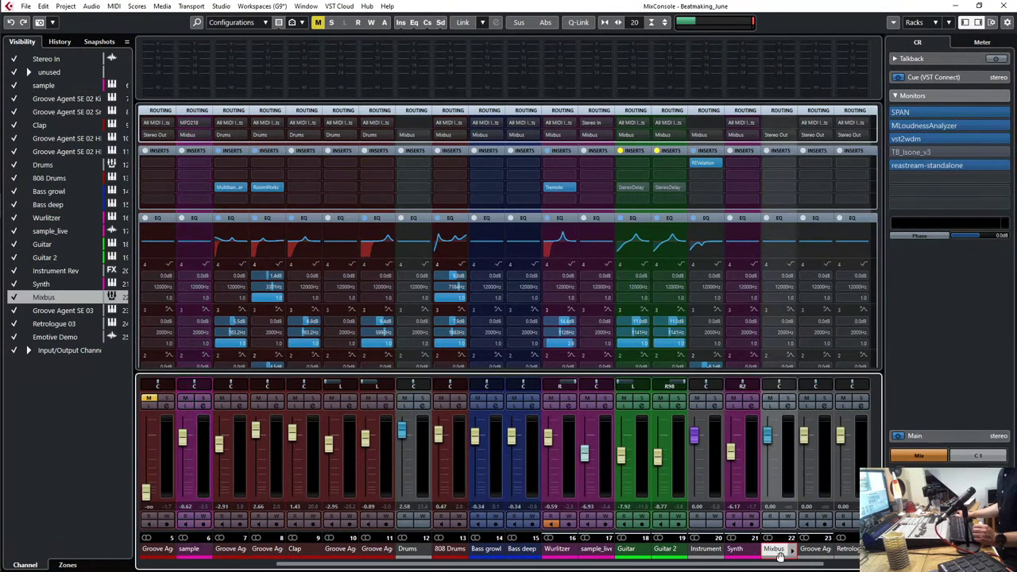
click(778, 153)
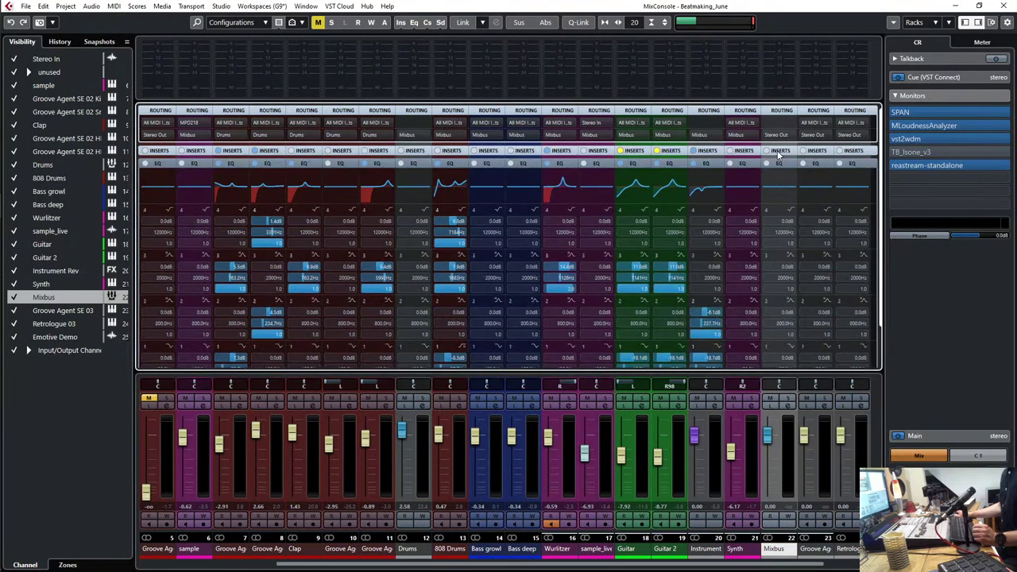
right_click(779, 155)
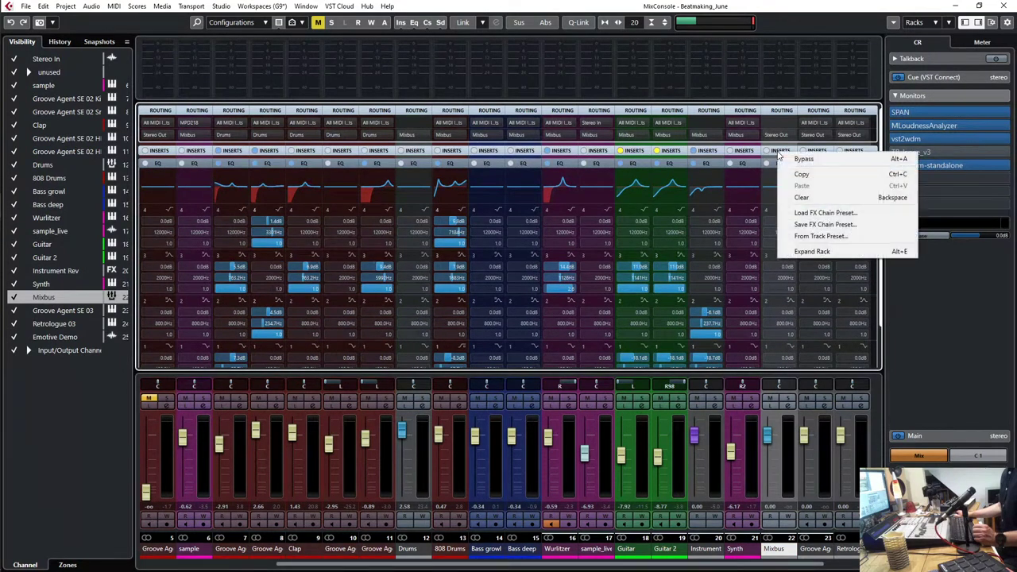
click(803, 218)
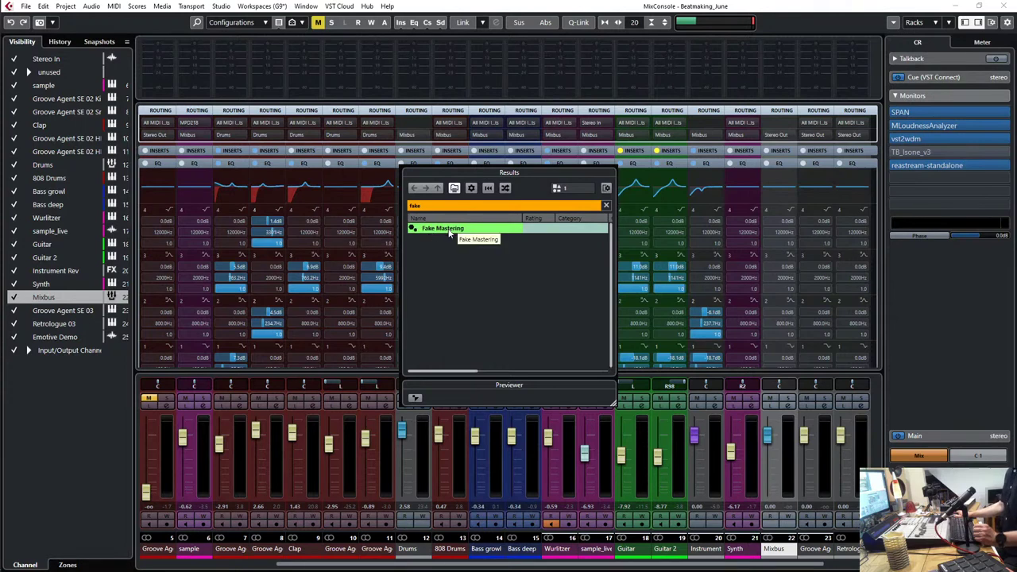
double_click(449, 230)
key(Return)
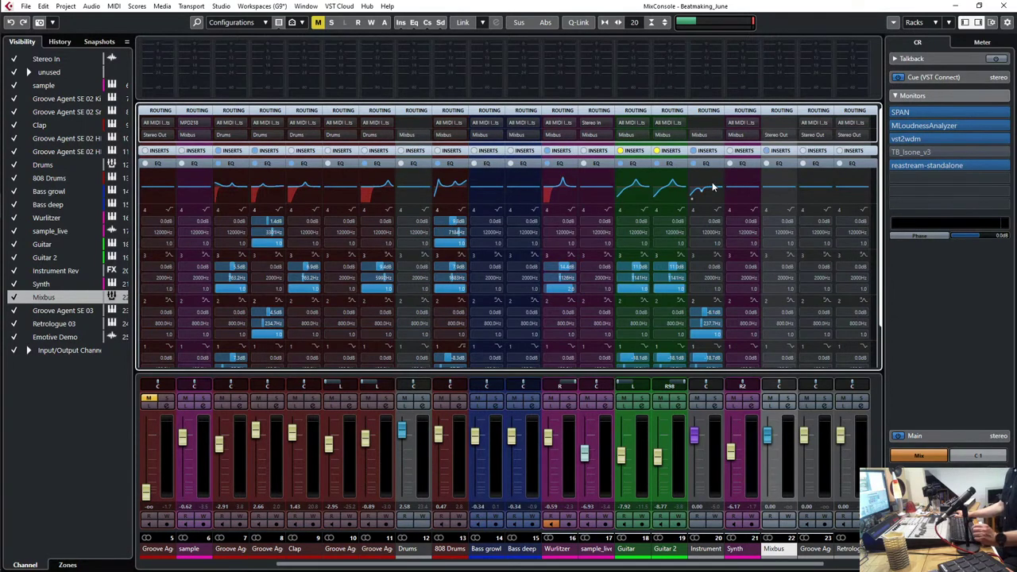
click(782, 151)
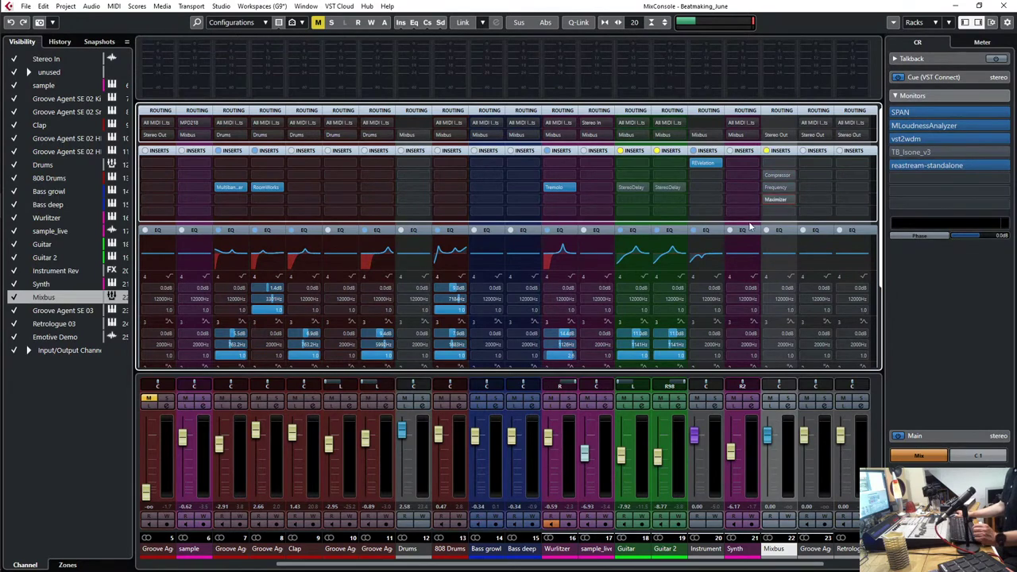
Step: Activate the Compressor insert on the Mixbus and, during playback, raise its threshold to about -9.8 dB
key(F3)
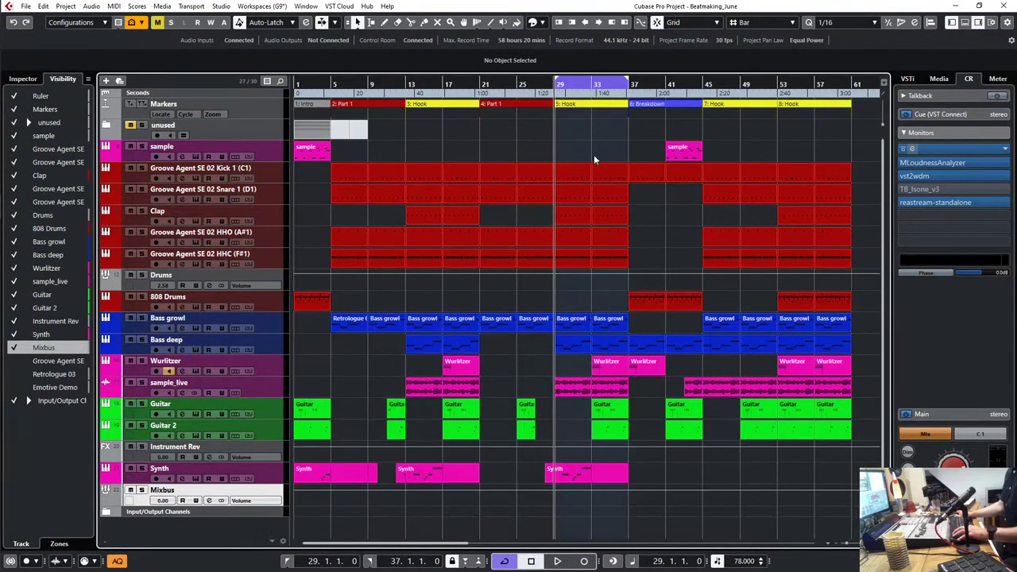
key(F3)
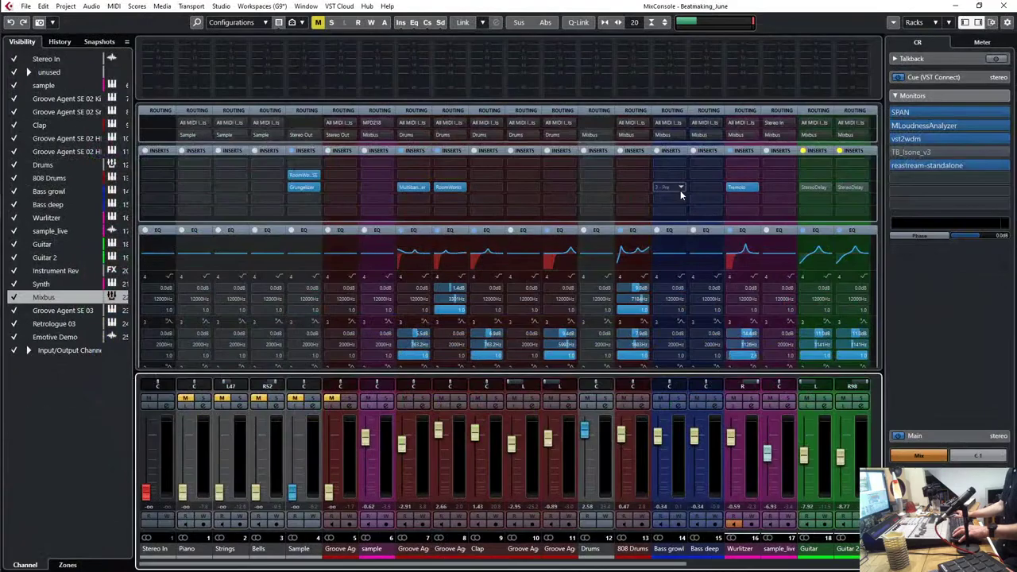
key(h)
key(h)
key(h)
key(h)
key(h)
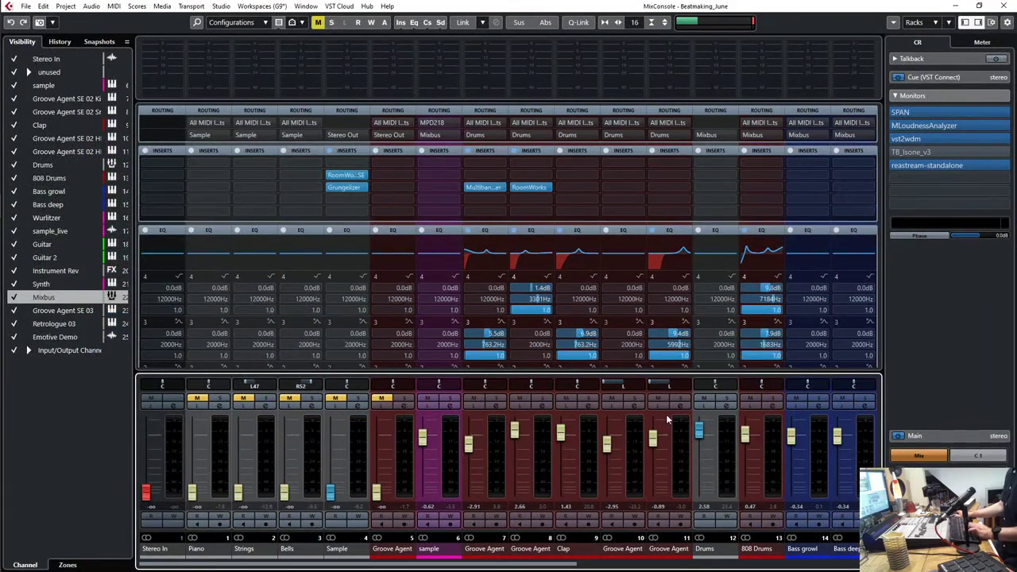
drag(551, 566, 811, 565)
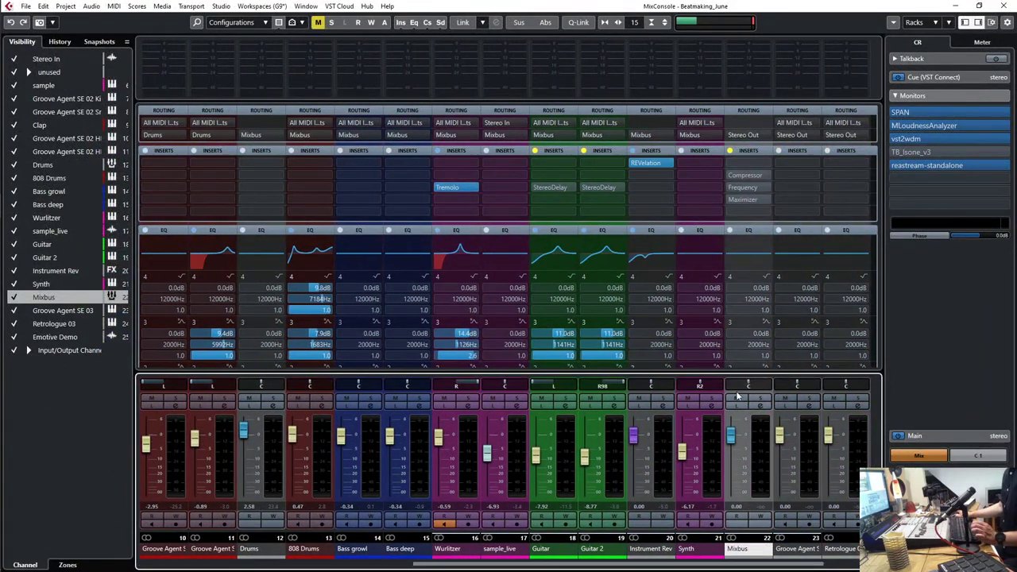
click(742, 175)
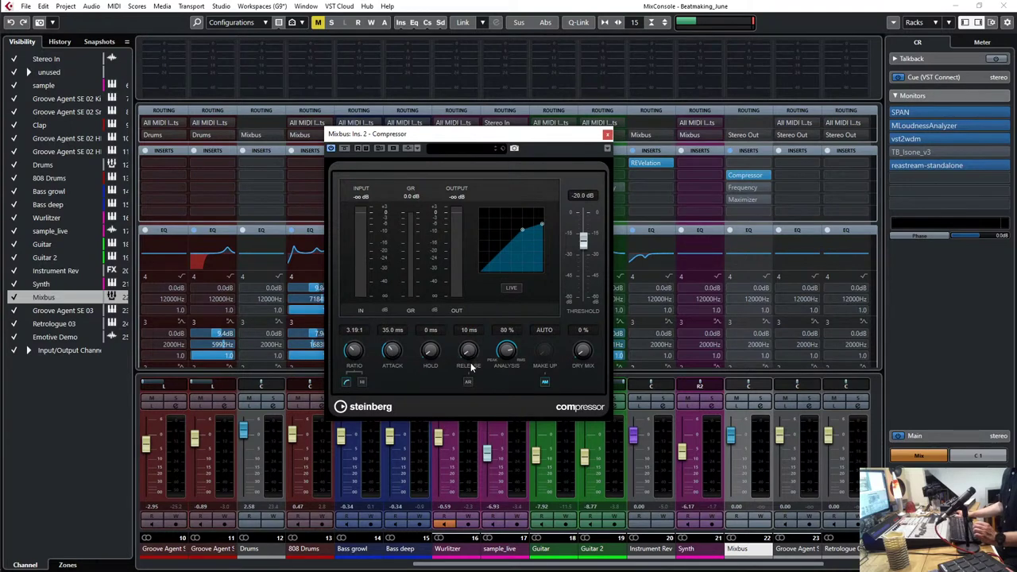
key(space)
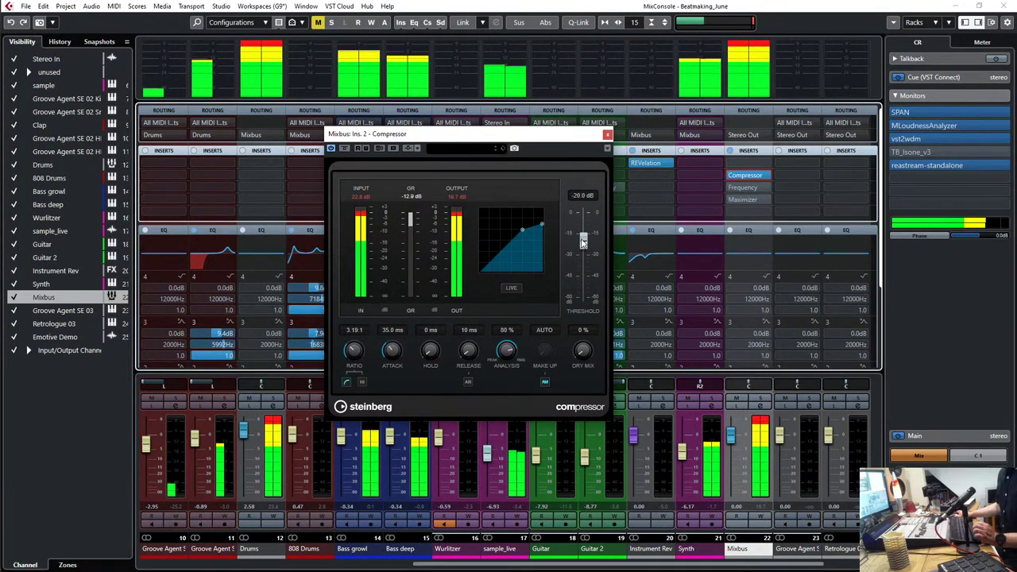
drag(583, 240, 583, 228)
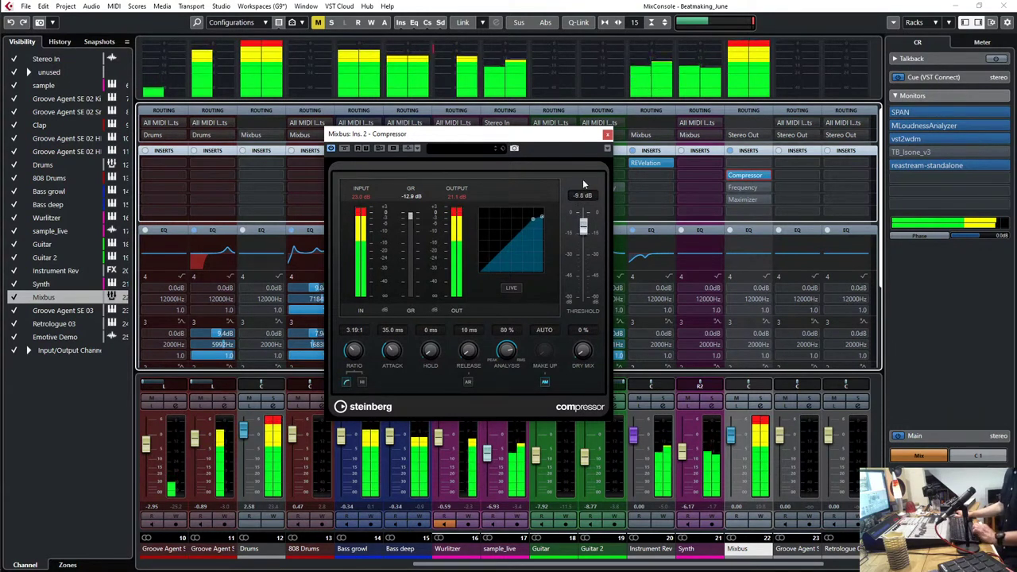
click(607, 136)
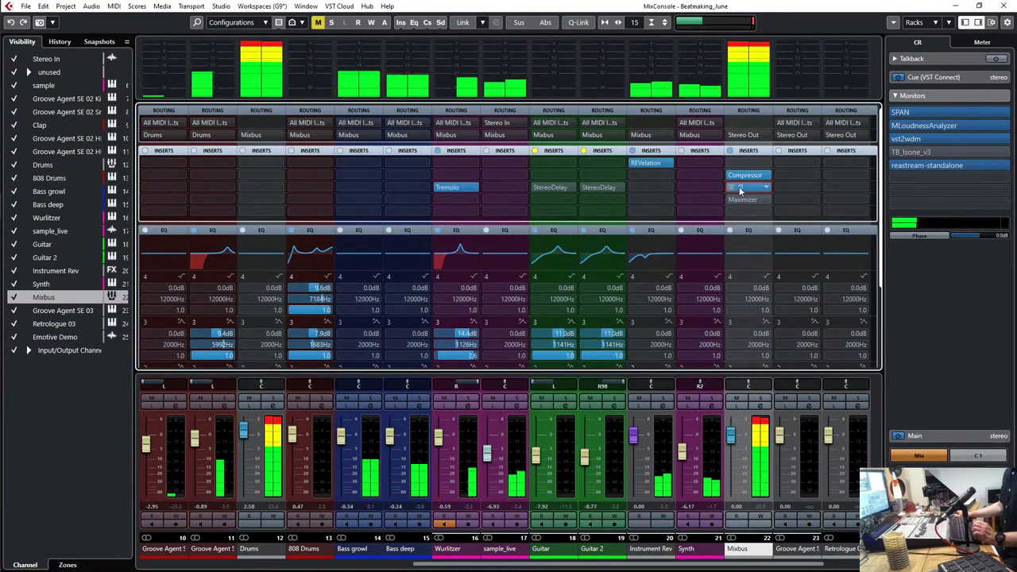
Step: Activate the Frequency EQ insert on the Mixbus and move the side-channel low cut of band 1 to 80 Hz
click(742, 188)
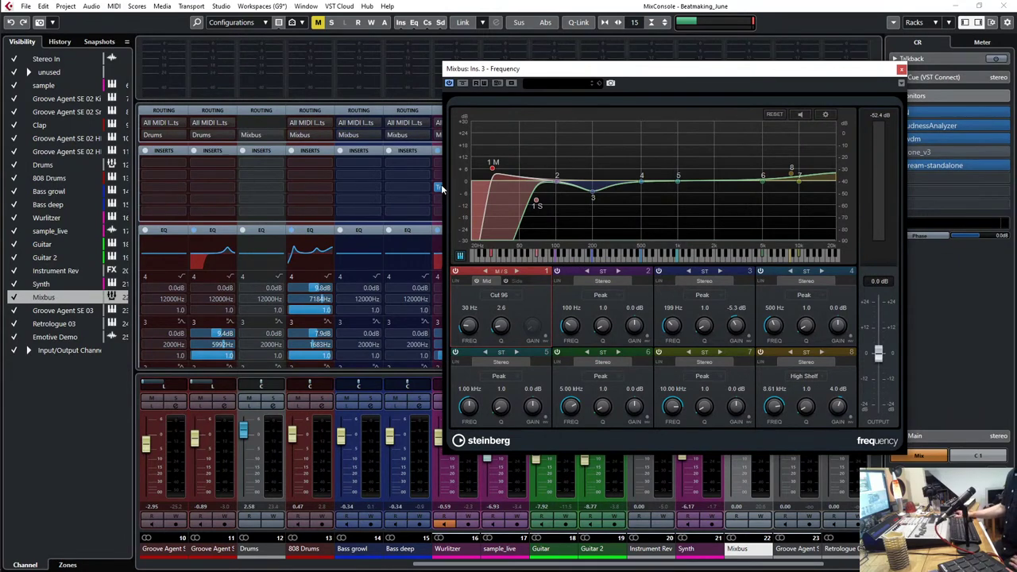
drag(667, 70, 672, 58)
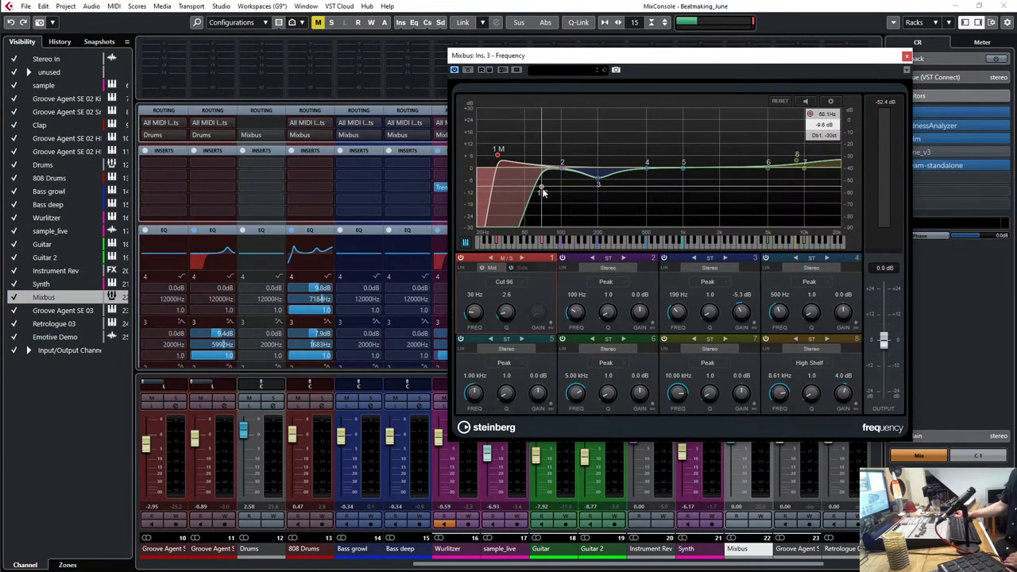
drag(543, 192, 551, 192)
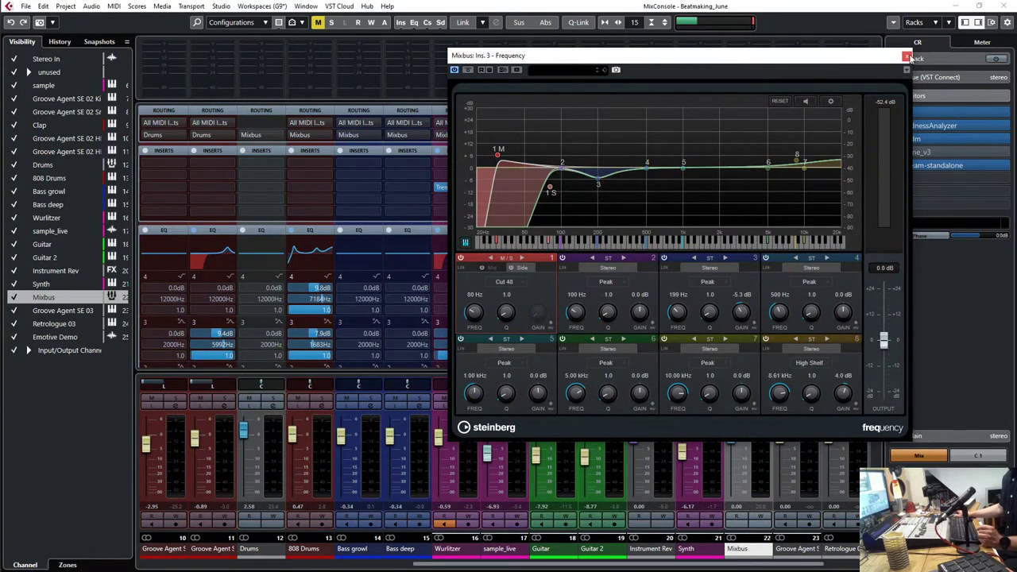
click(907, 57)
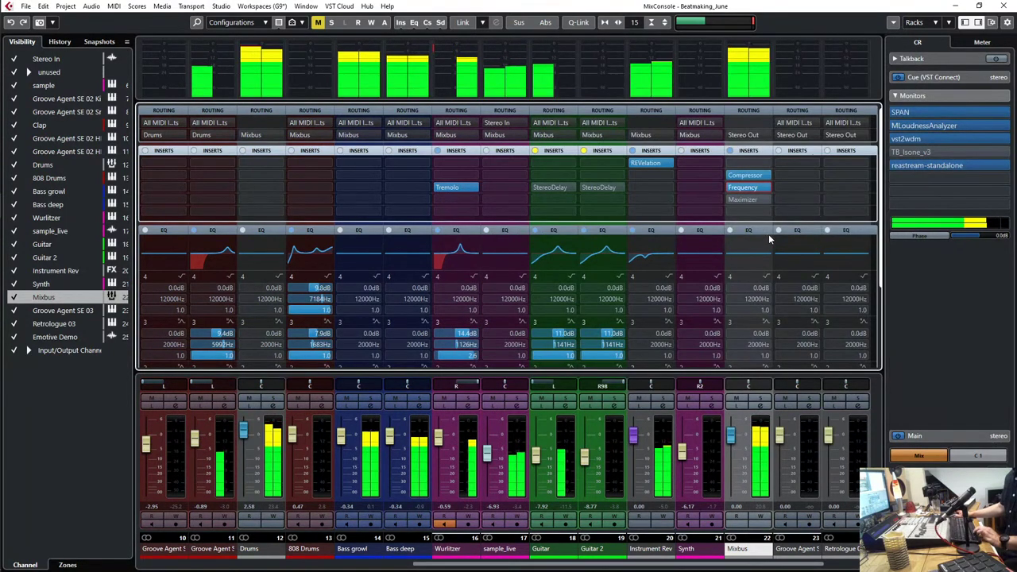
Step: Lower the Mixbus fader to -7.20 dB and bypass the group's inserts
mouse_move(732, 193)
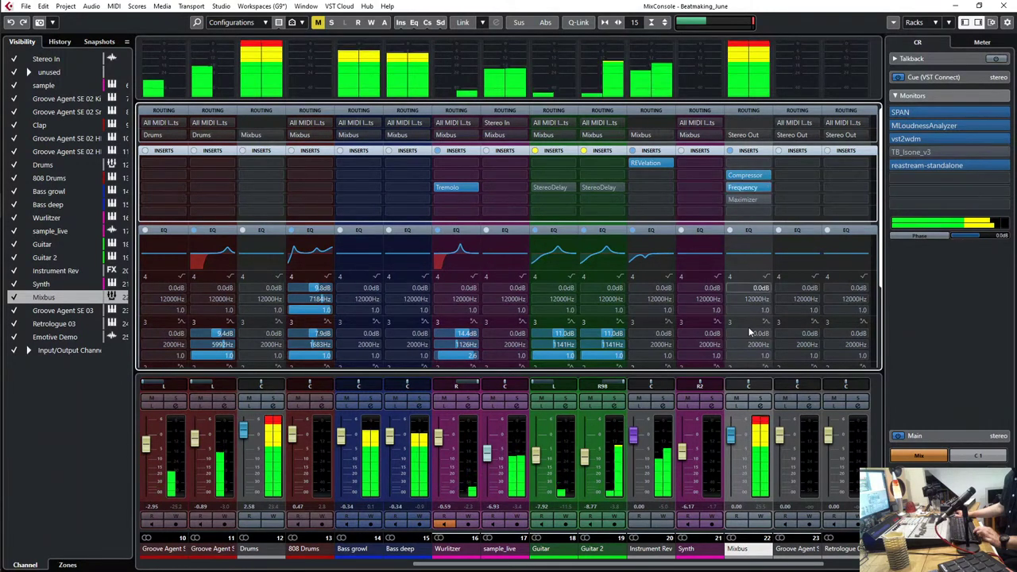
drag(730, 433, 732, 460)
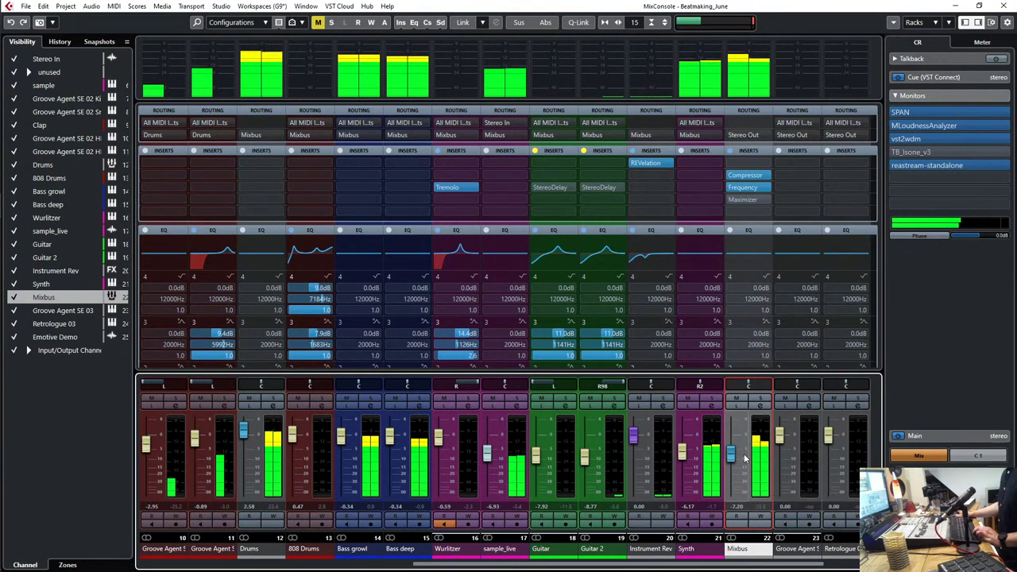
click(733, 176)
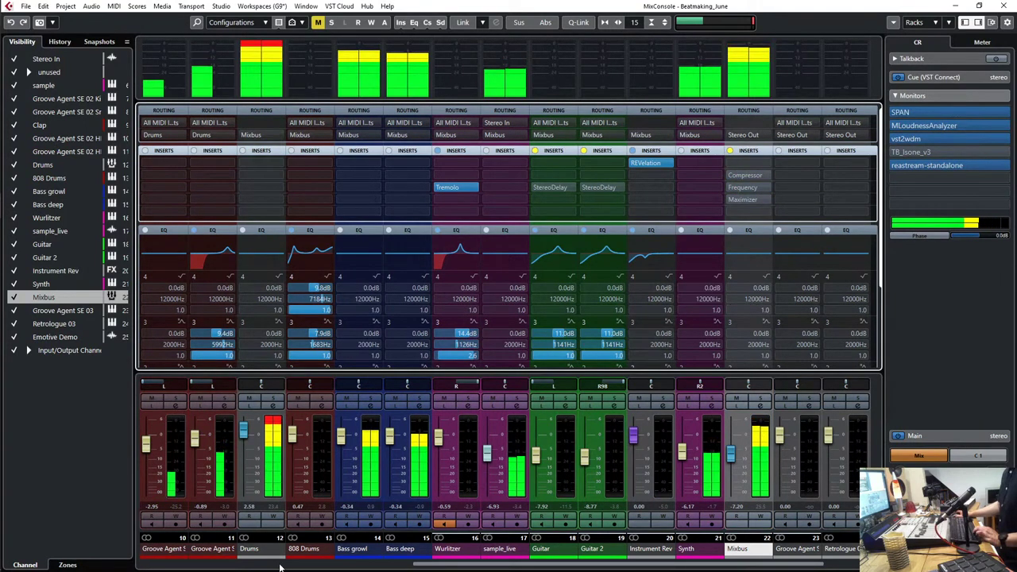
Step: Solo the Drums group and lower its fader to -6.27 dB
drag(243, 430, 243, 436)
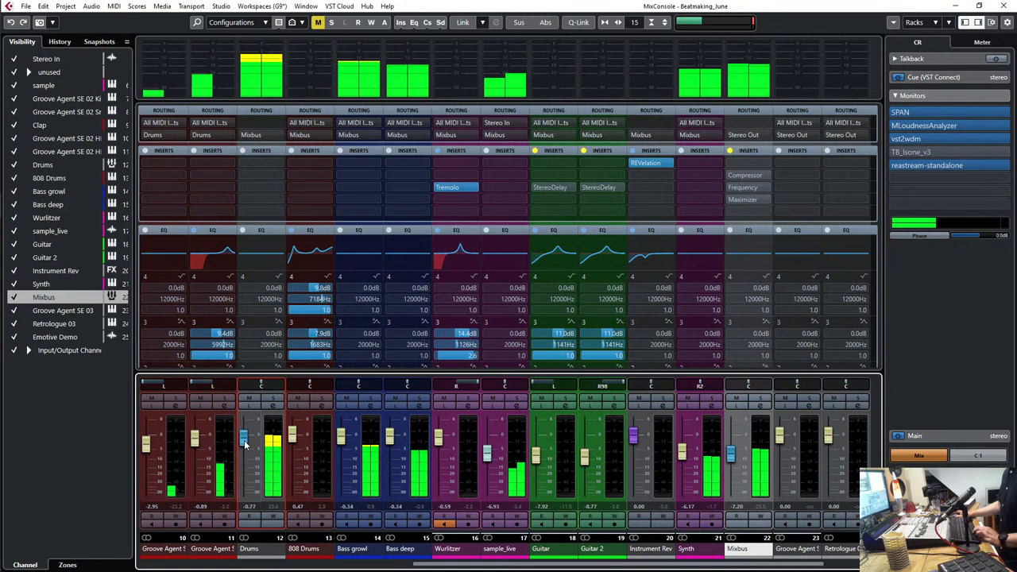
click(274, 398)
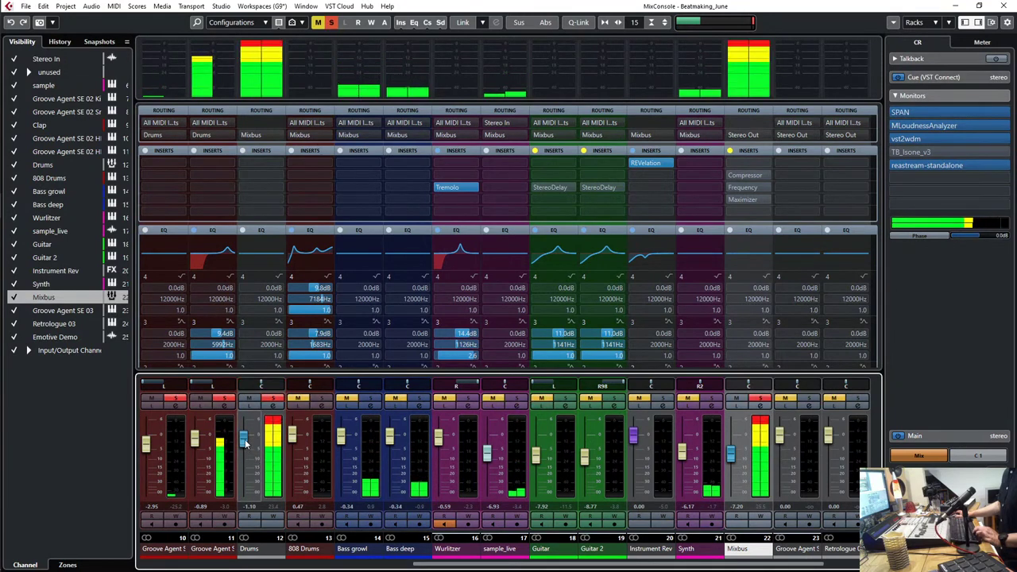
drag(245, 443, 246, 455)
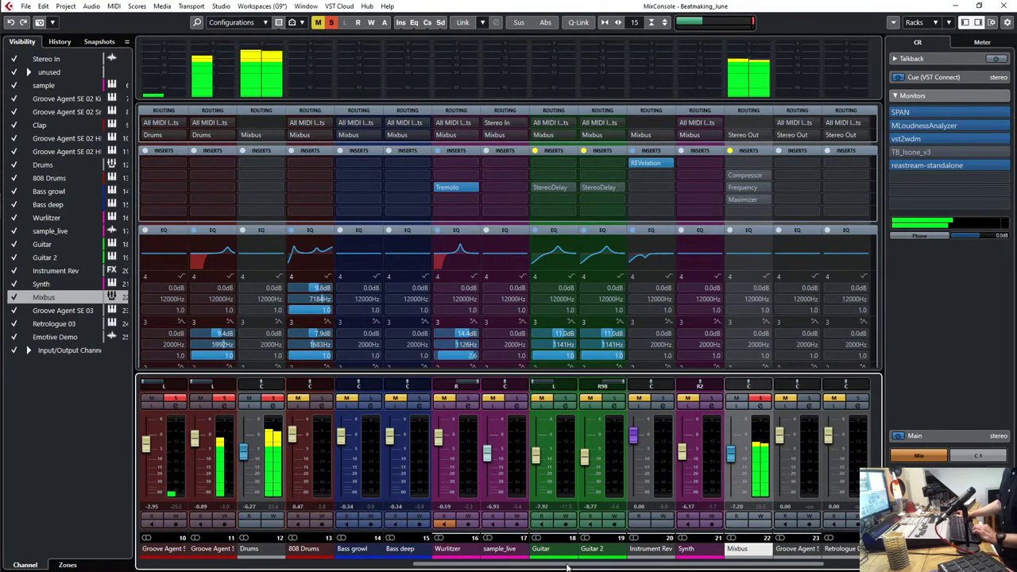
Step: Lower the Clap channel's fader to -1.60 dB and check the Vintage Compressor in its channel strip
drag(520, 565, 383, 565)
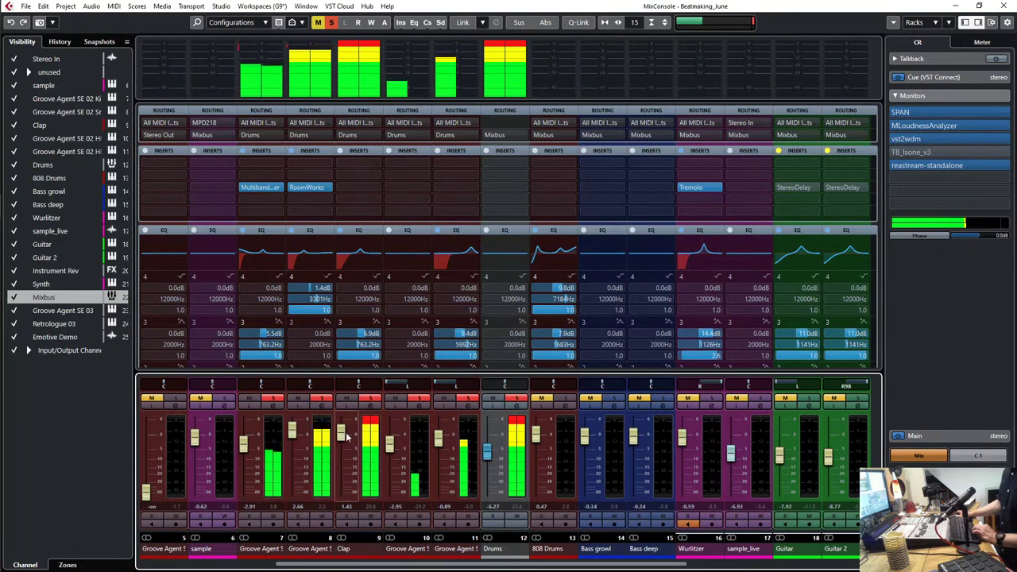
drag(347, 436, 346, 445)
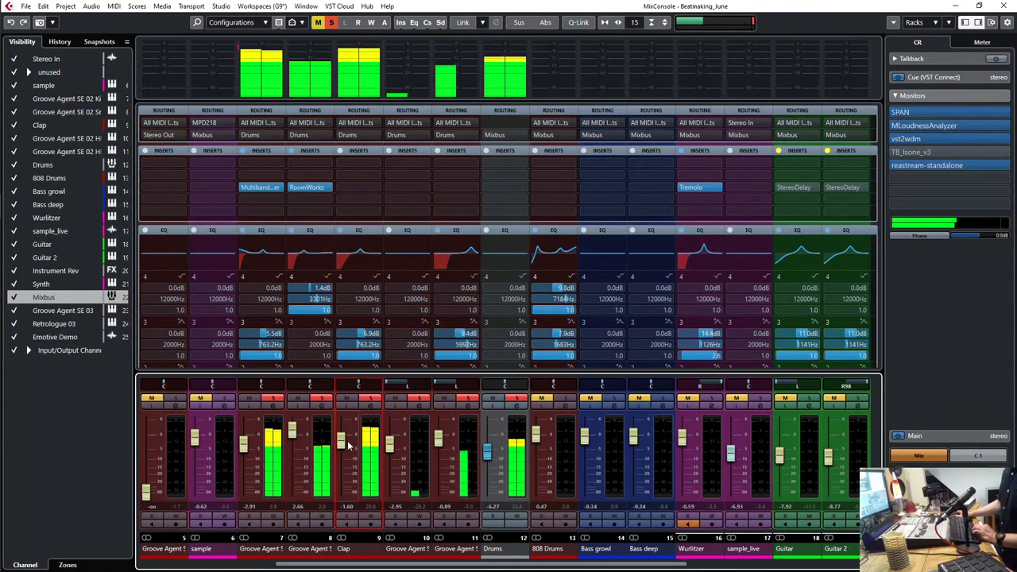
click(375, 409)
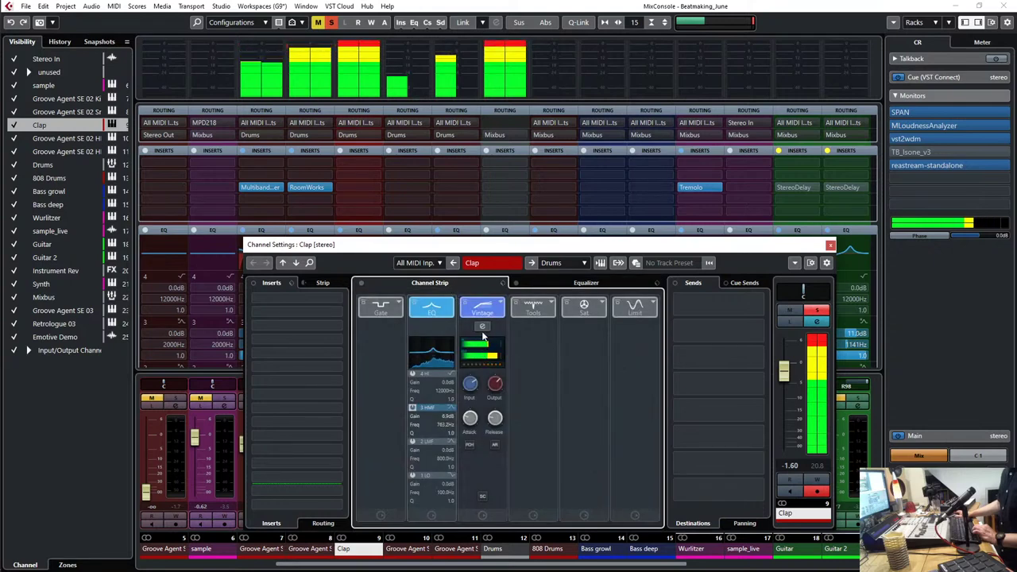
click(482, 337)
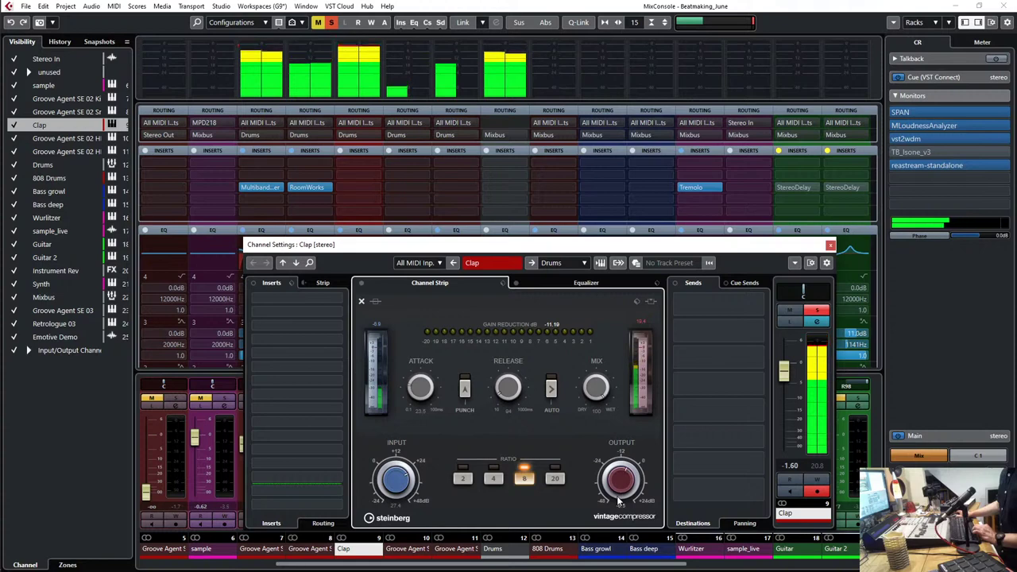
click(831, 246)
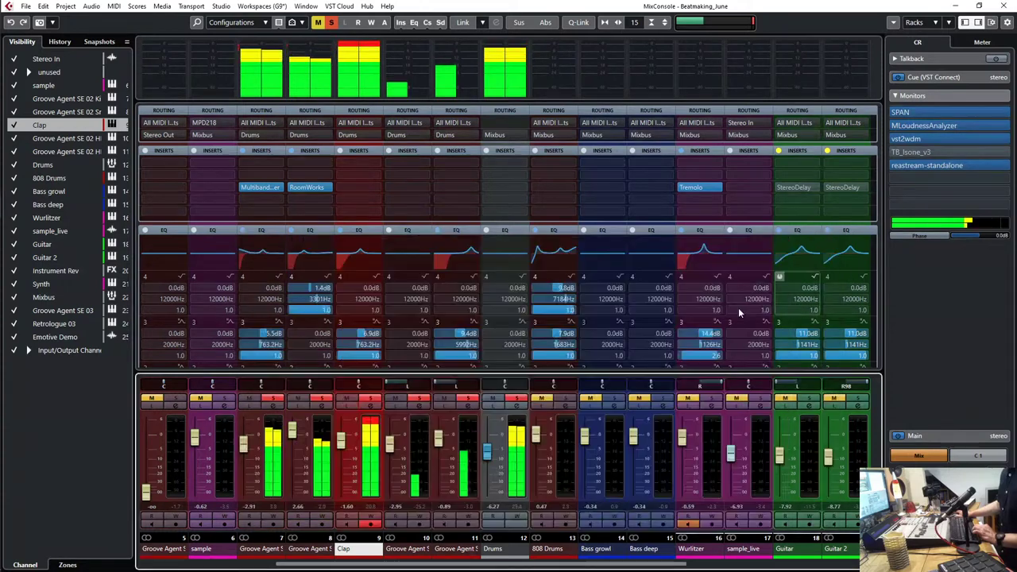
Step: Unsolo the Drums group and raise its fader to -1.78 dB
click(516, 399)
drag(561, 569, 840, 563)
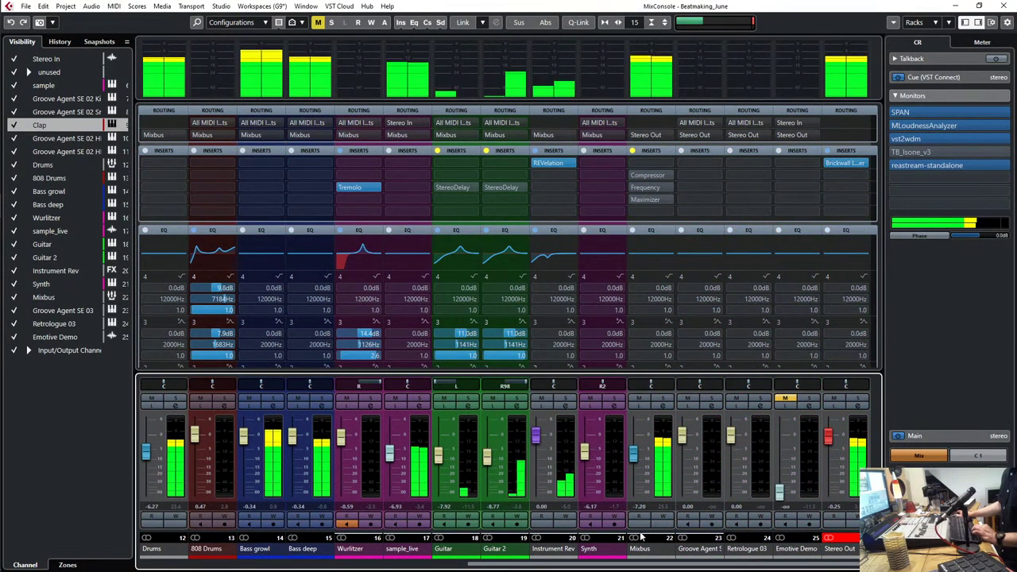
drag(152, 463, 153, 447)
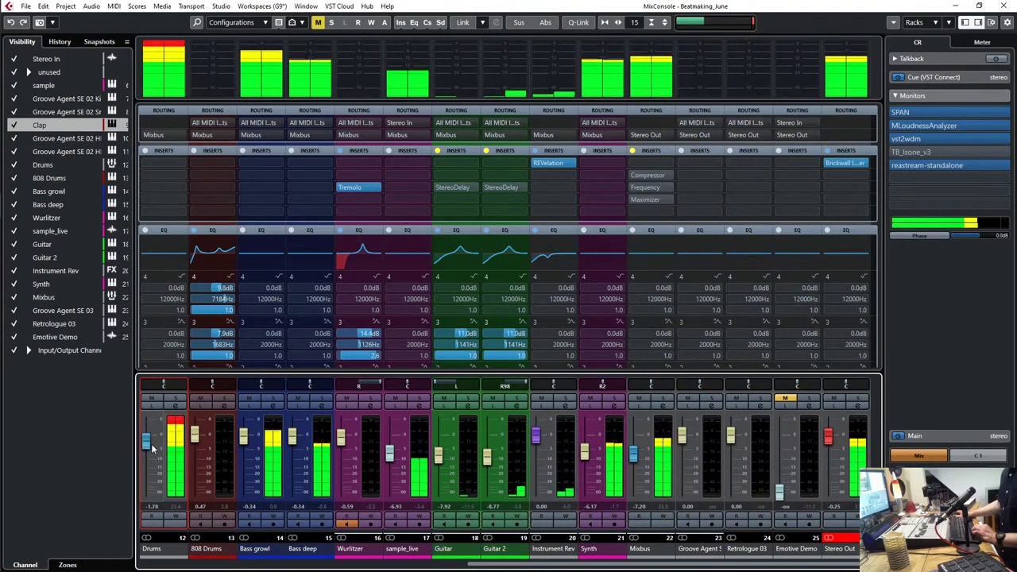
Step: Insert a VintageCompressor in the Drums group's fourth insert slot
click(181, 194)
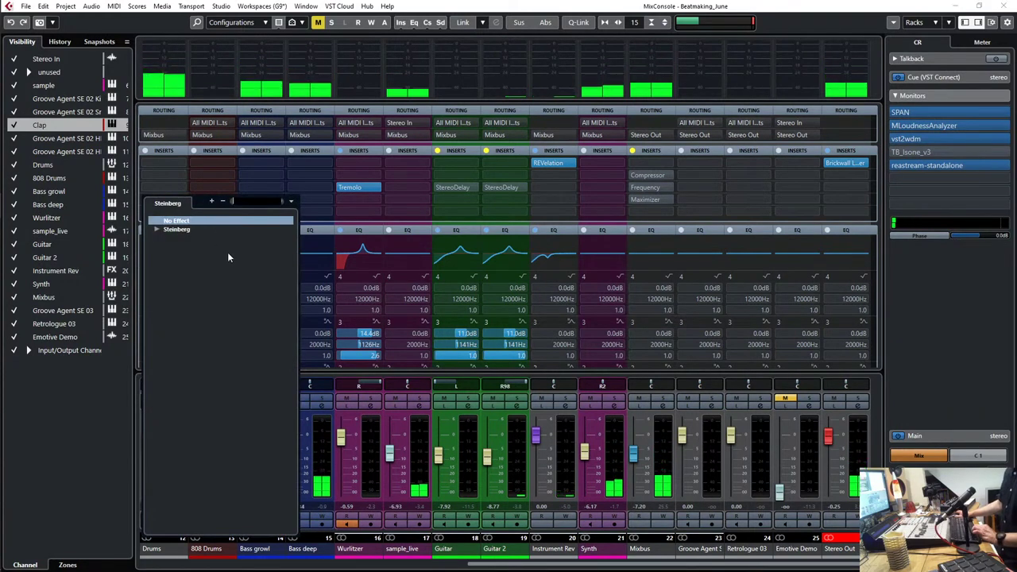
click(157, 229)
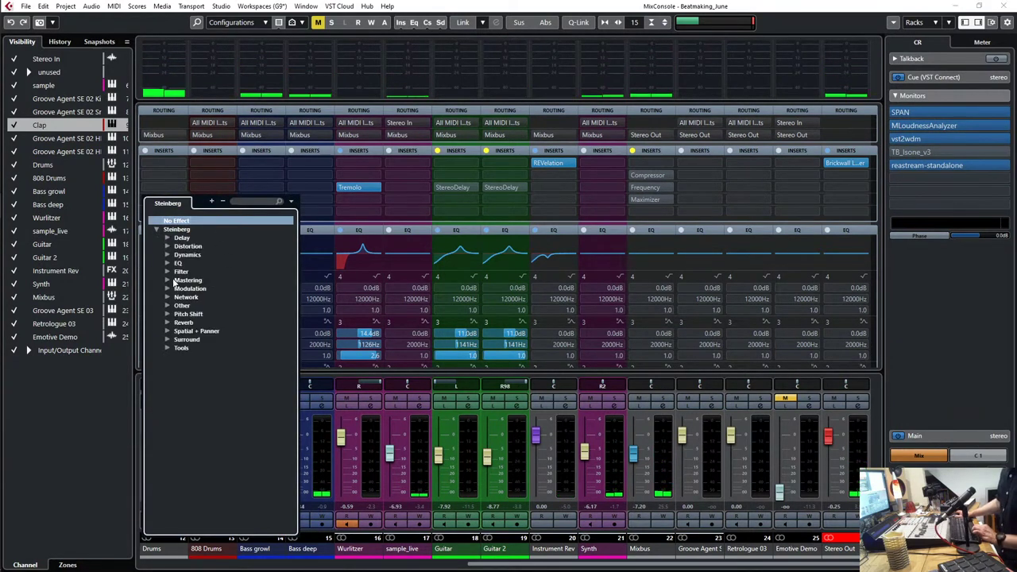
click(168, 255)
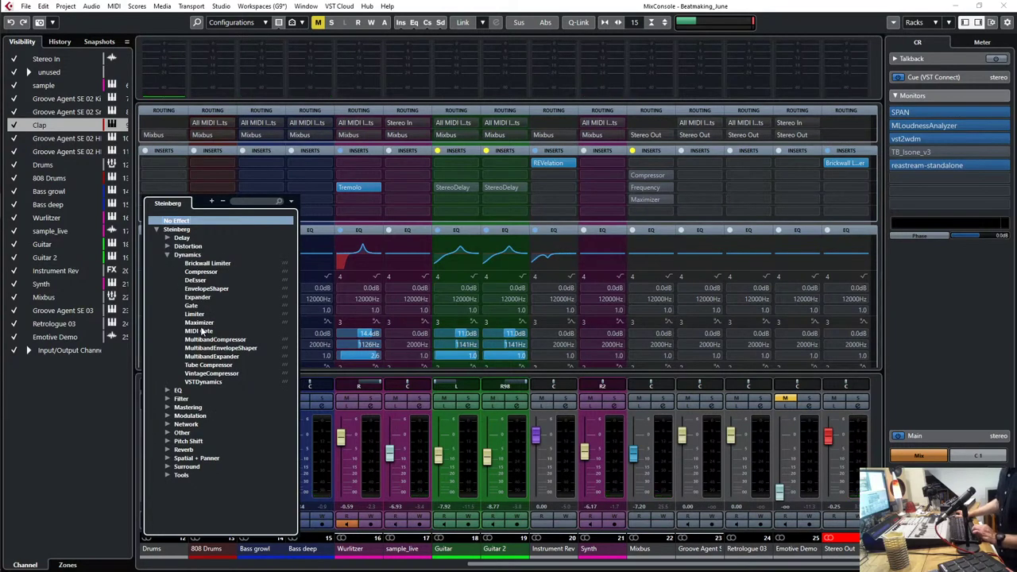
click(211, 373)
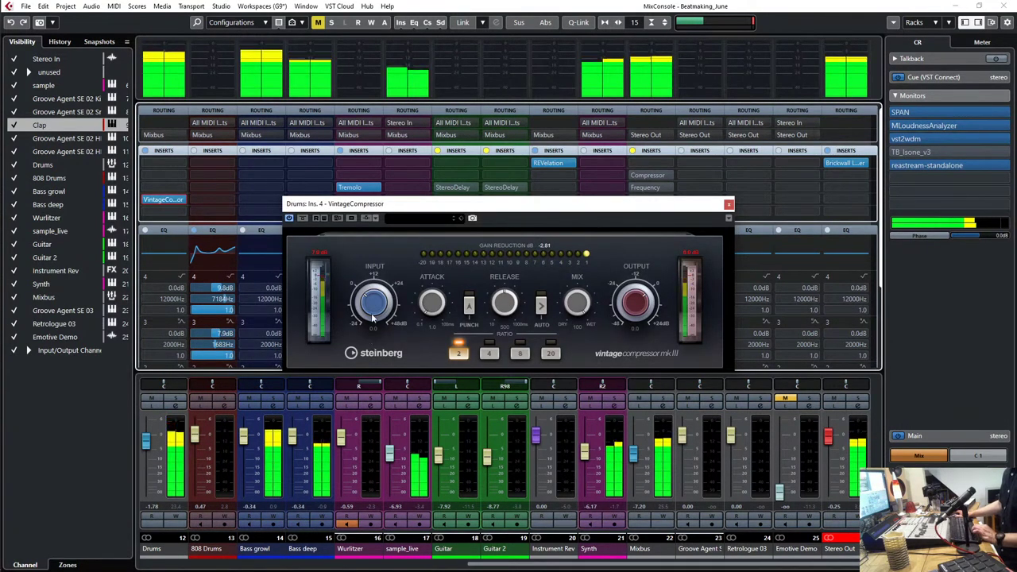
Step: Set the Drums VintageCompressor to input 2.5 dB, attack about 32.5 ms, release 240 ms and ratio 4, and close its editor
scroll(376, 313, up, 3)
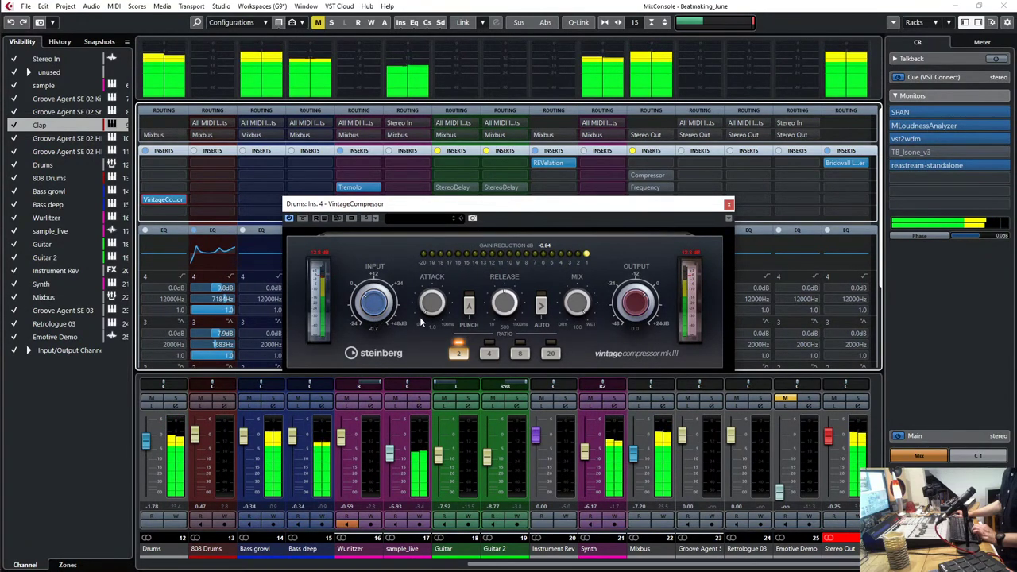
drag(426, 285, 424, 272)
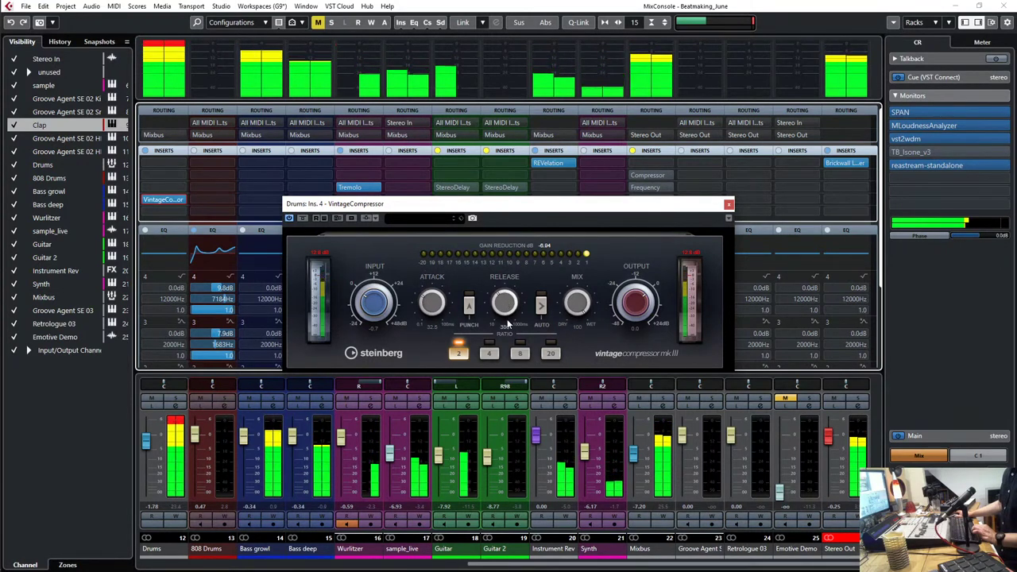
click(496, 352)
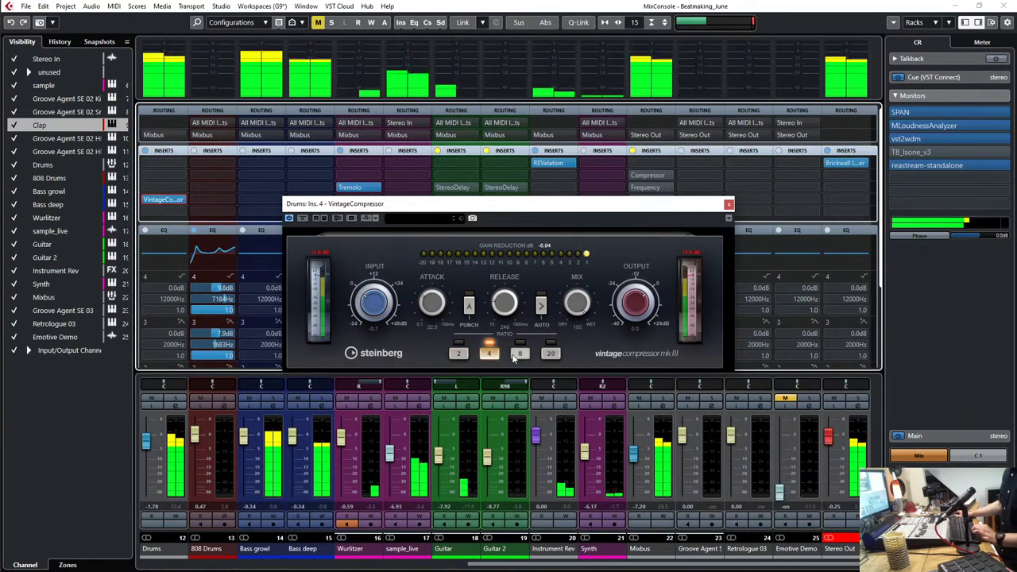
mouse_move(368, 311)
mouse_down()
mouse_move(367, 298)
mouse_move(372, 312)
mouse_up()
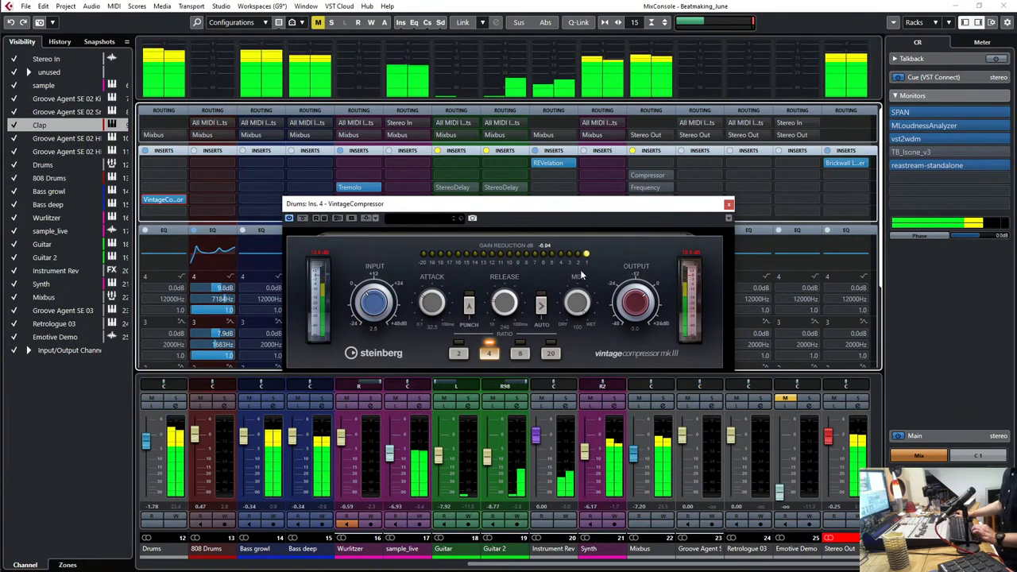
click(728, 204)
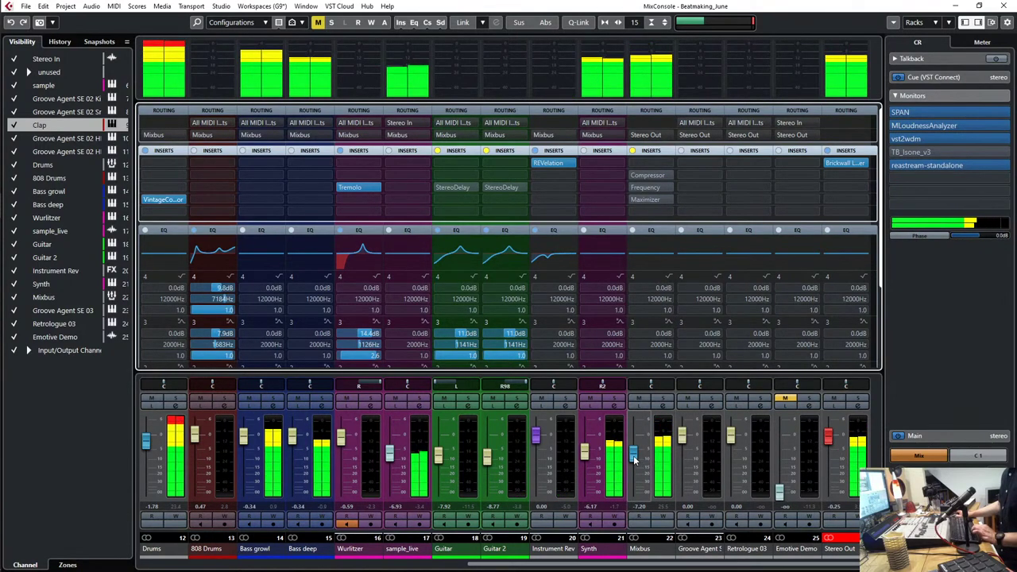
Step: Reactivate the Mixbus group's inserts and set its Compressor's attack to 18.0 ms
click(632, 150)
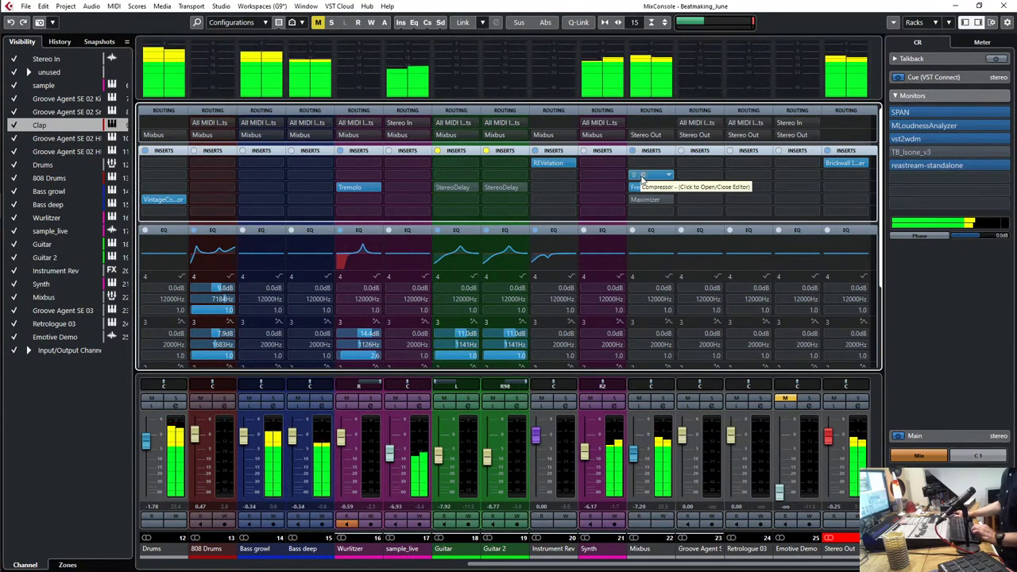
click(642, 178)
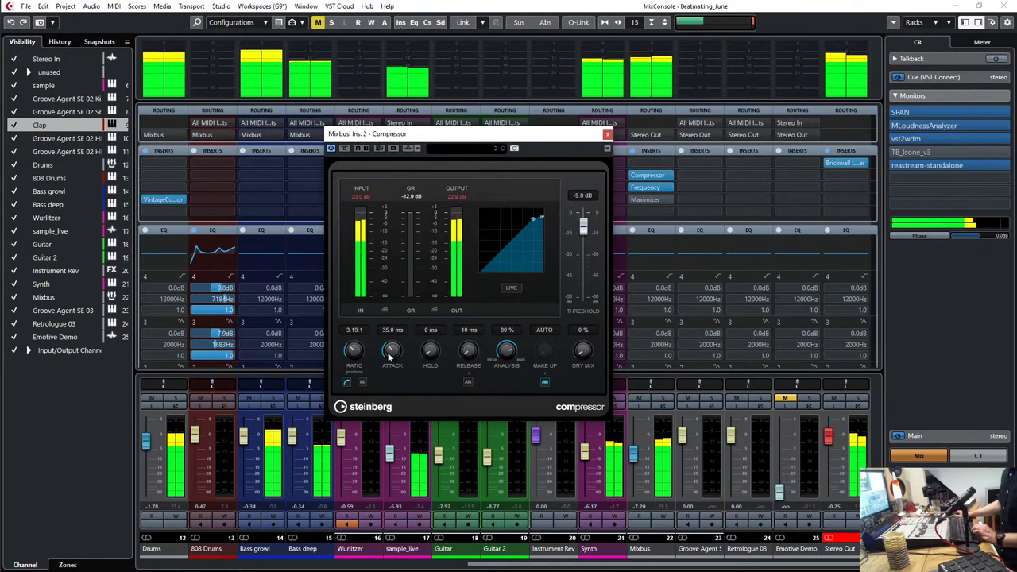
drag(390, 358, 394, 363)
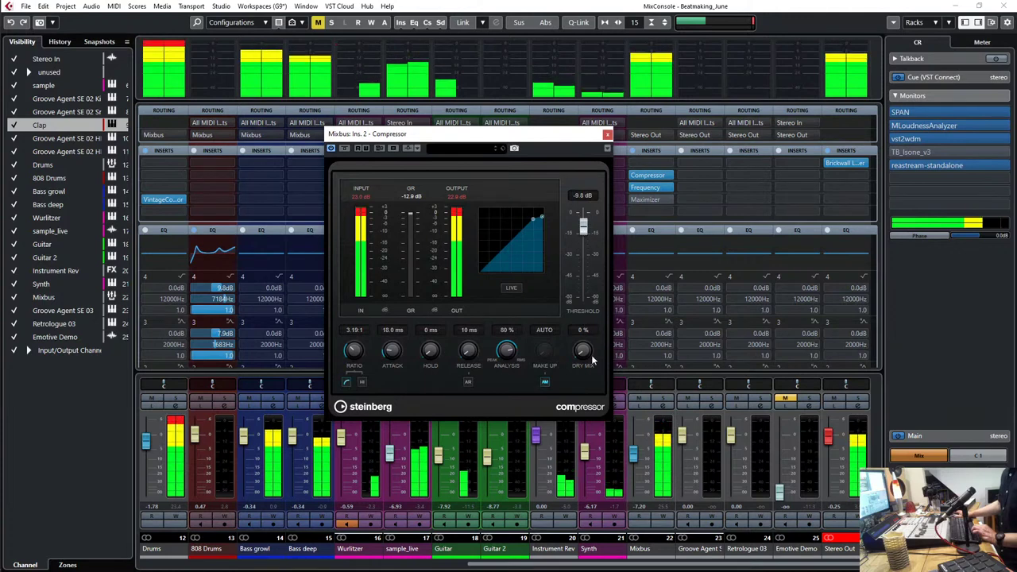
click(608, 134)
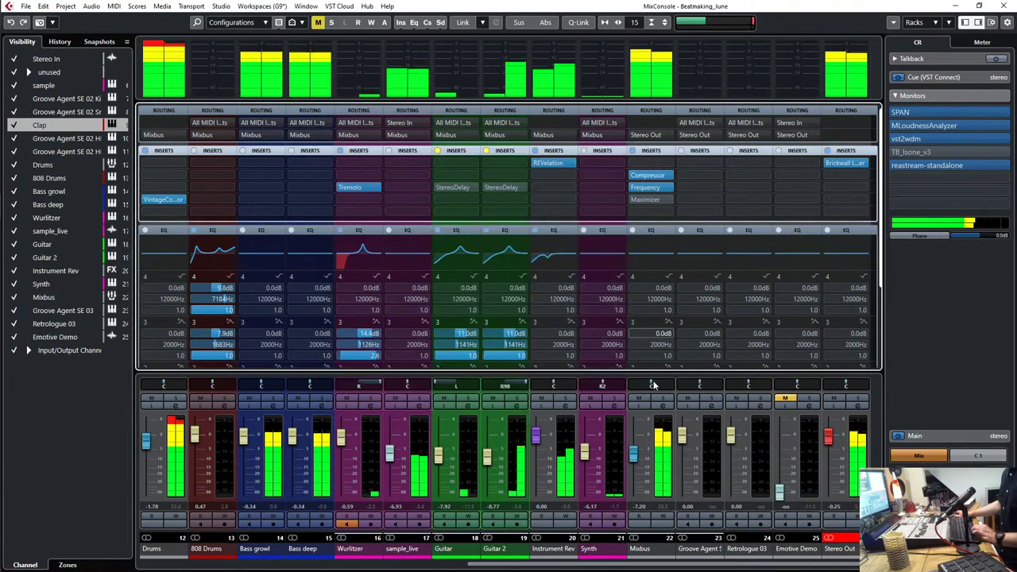
Step: Turn on the Maximizer on Mixbus and lower its Optimize amount to 2.1 %
click(642, 200)
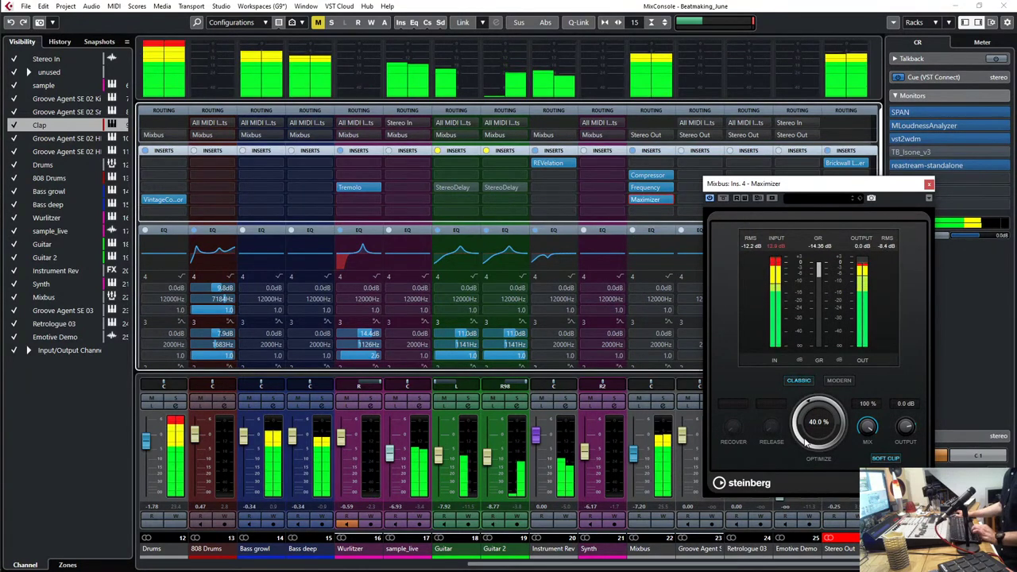
drag(805, 431, 815, 452)
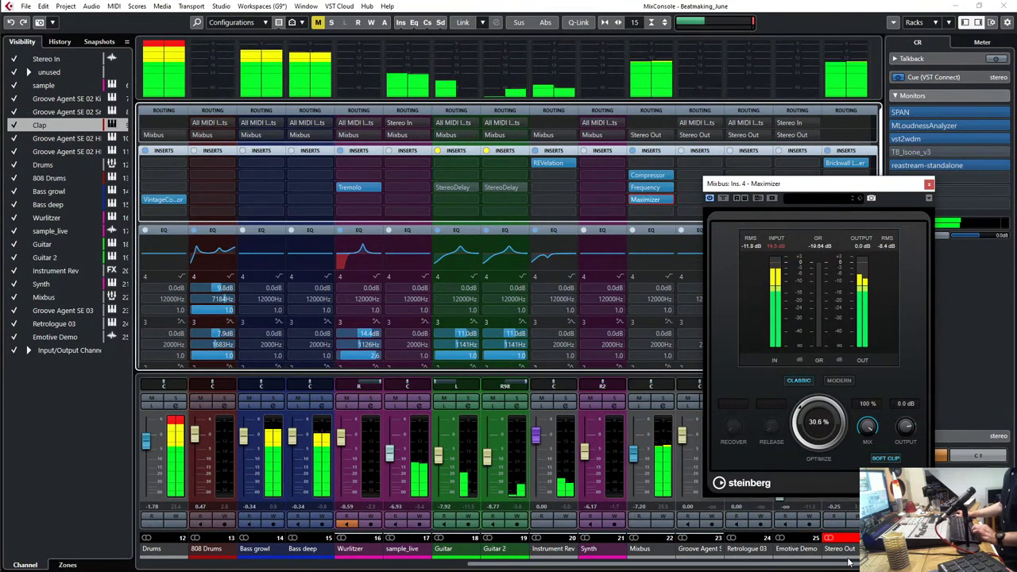
drag(800, 412, 800, 438)
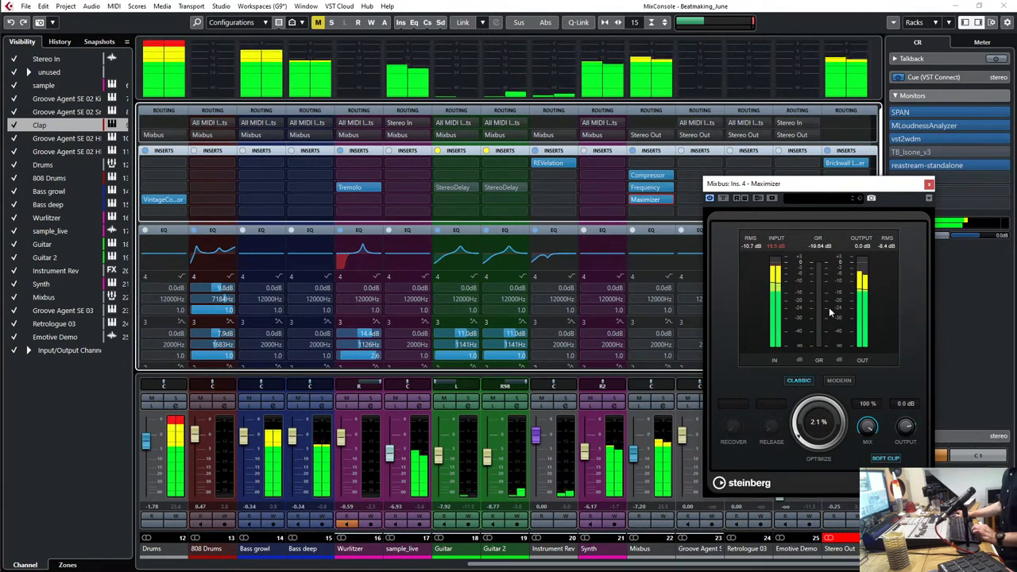
click(929, 184)
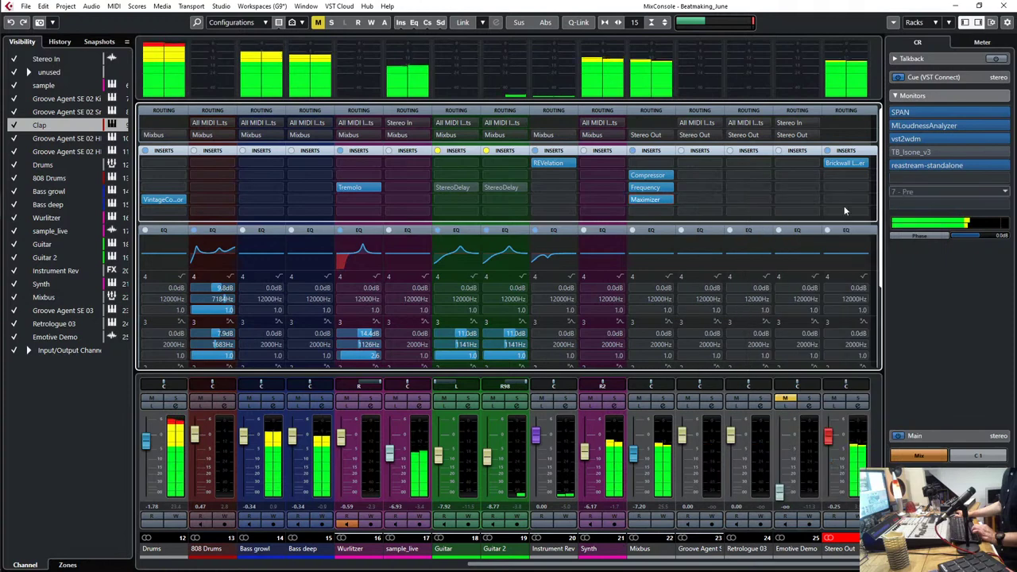
Step: Solo the Drums group, play the loop and take the Clap channel out of the solo to compare
click(479, 564)
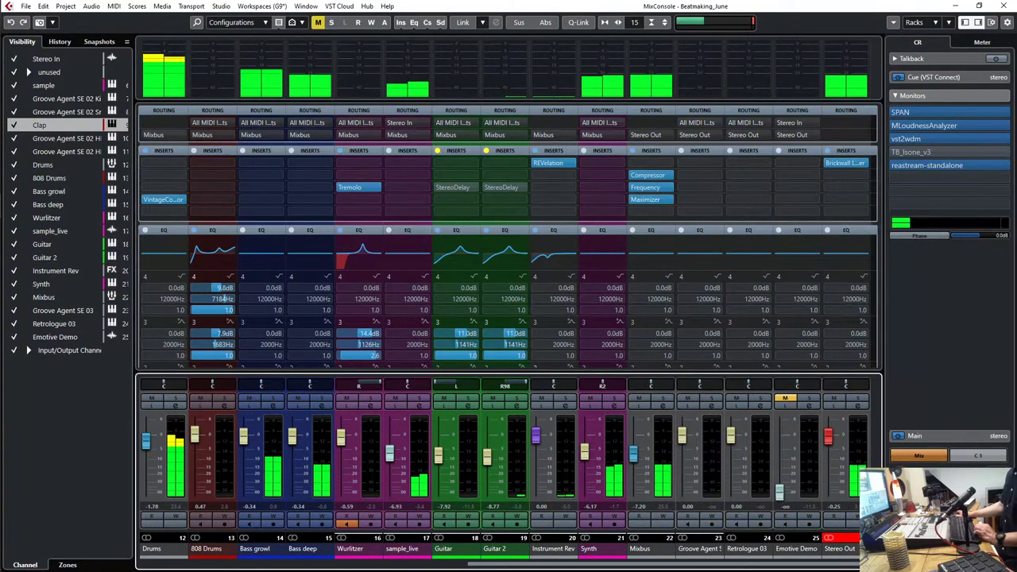
click(367, 566)
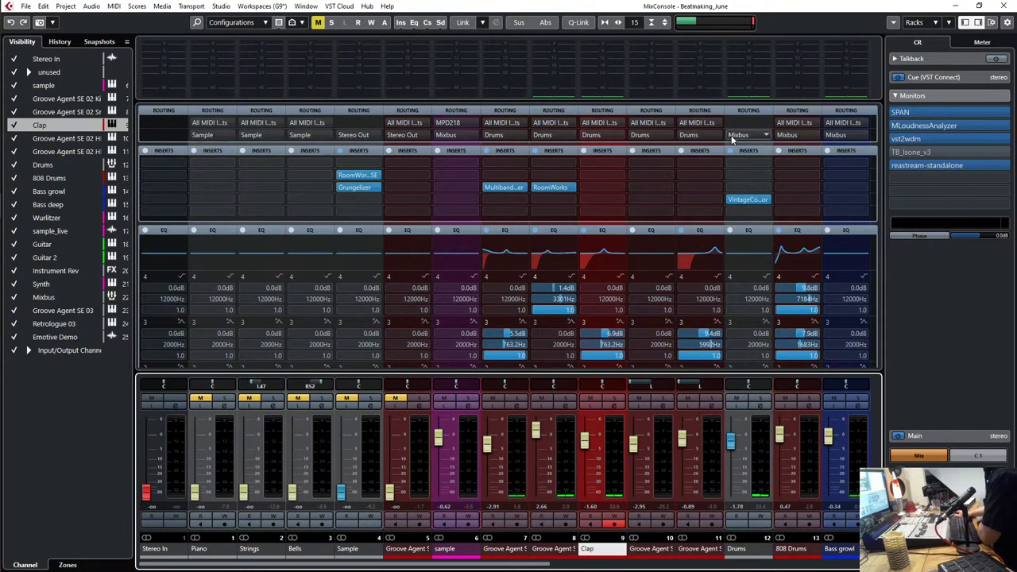
click(759, 400)
key(space)
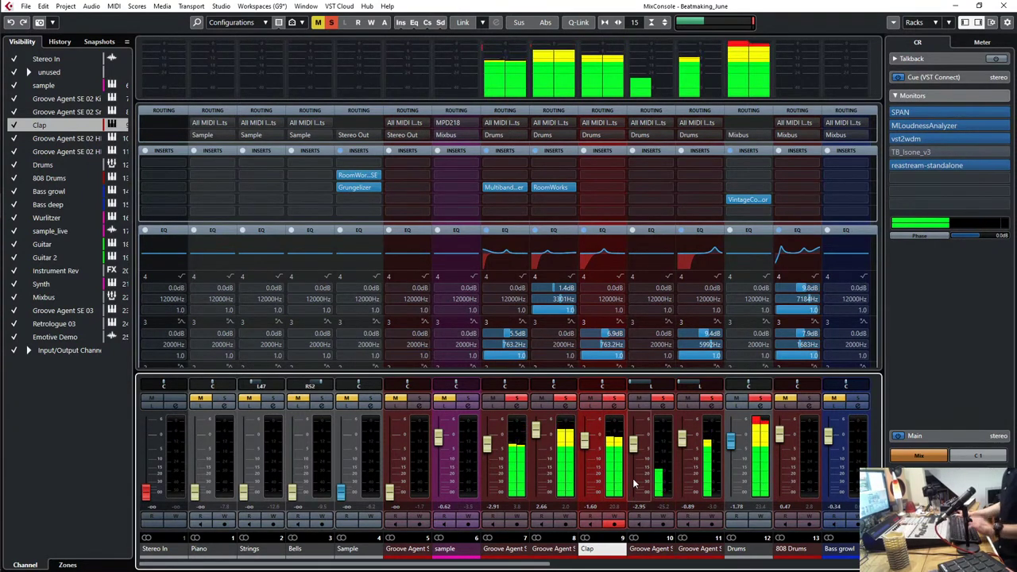
click(615, 399)
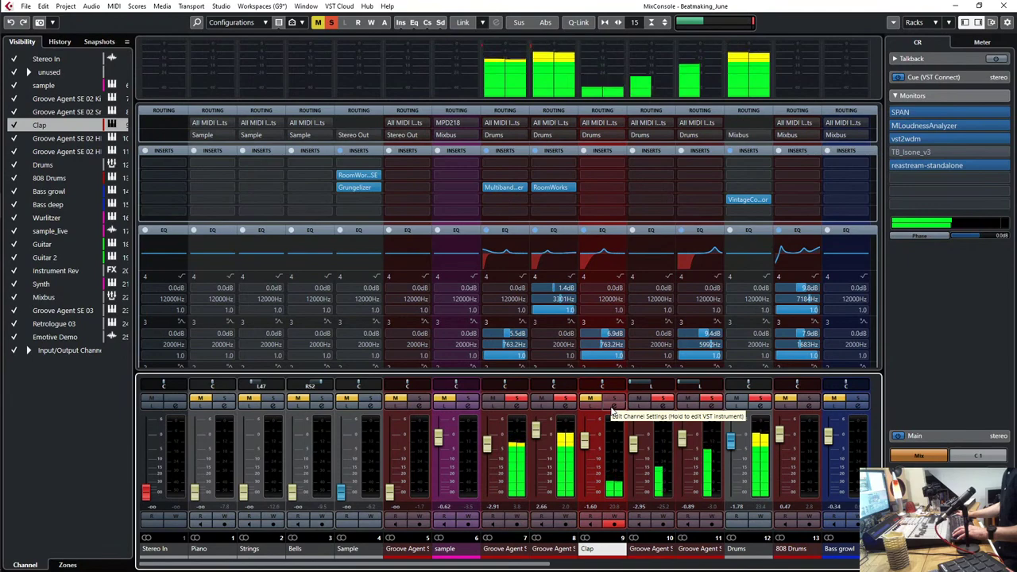
Step: Stop playback and raise all note velocities in the Clap part at bar 29 to an even, near-maximum level
key(F3)
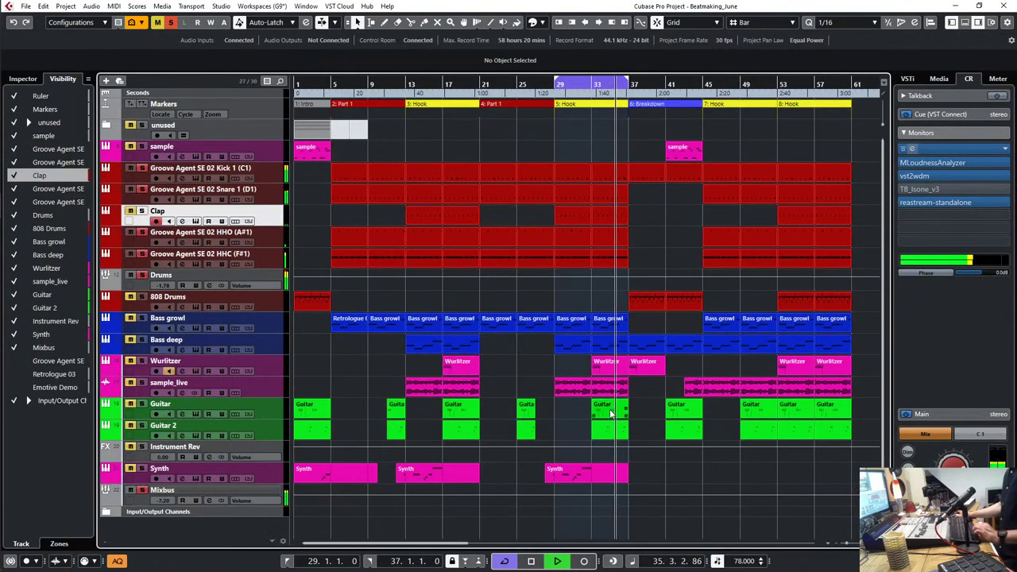
key(space)
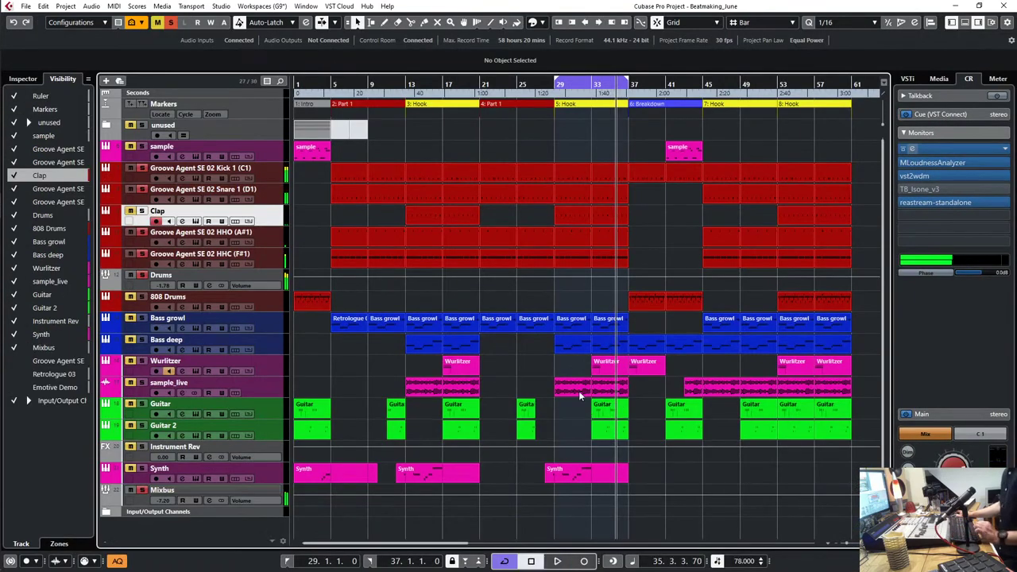
double_click(579, 222)
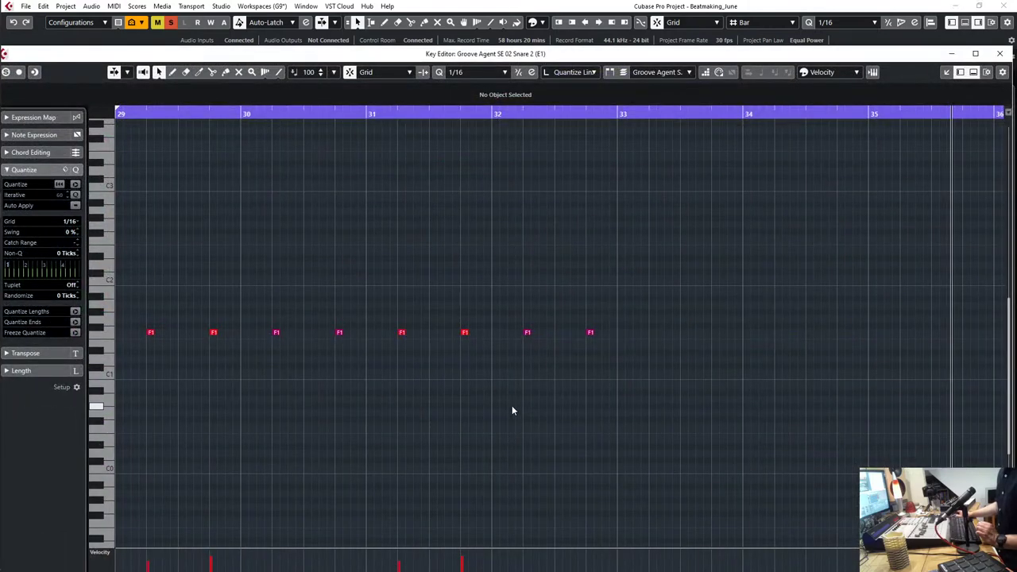
scroll(514, 405, down, 3)
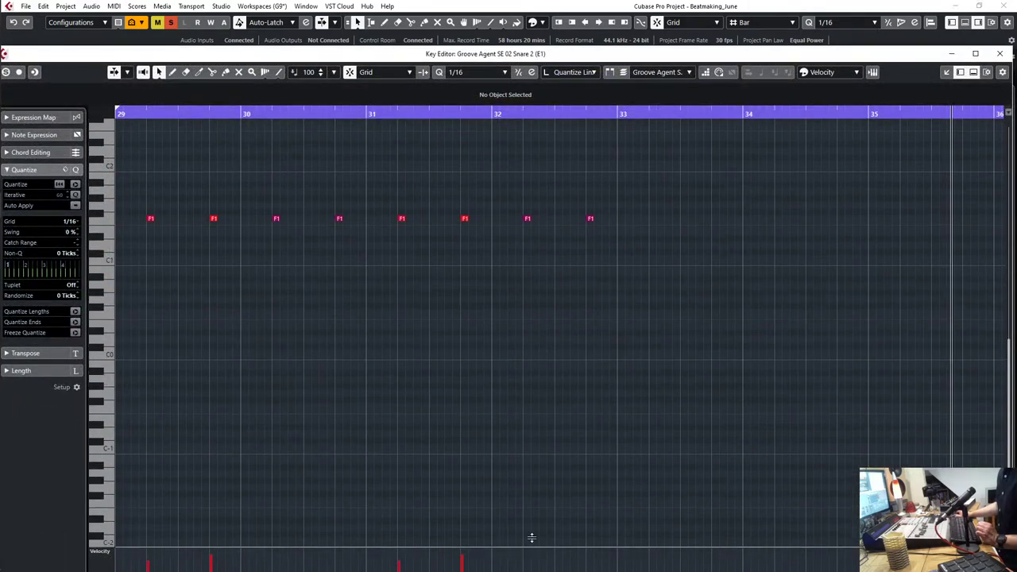
drag(532, 538, 527, 315)
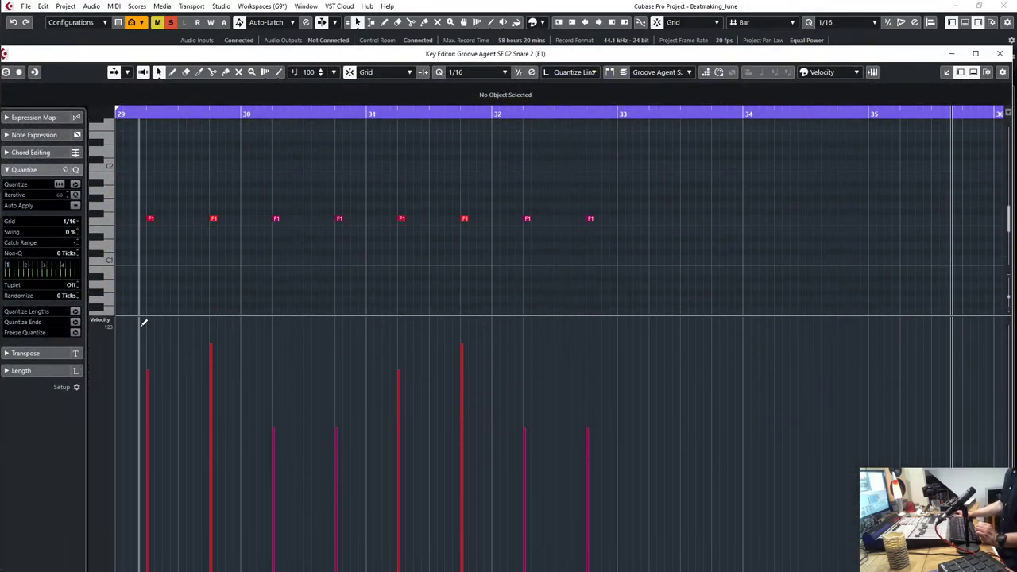
mouse_move(145, 322)
mouse_down()
mouse_move(620, 343)
mouse_move(600, 348)
mouse_up()
key(Return)
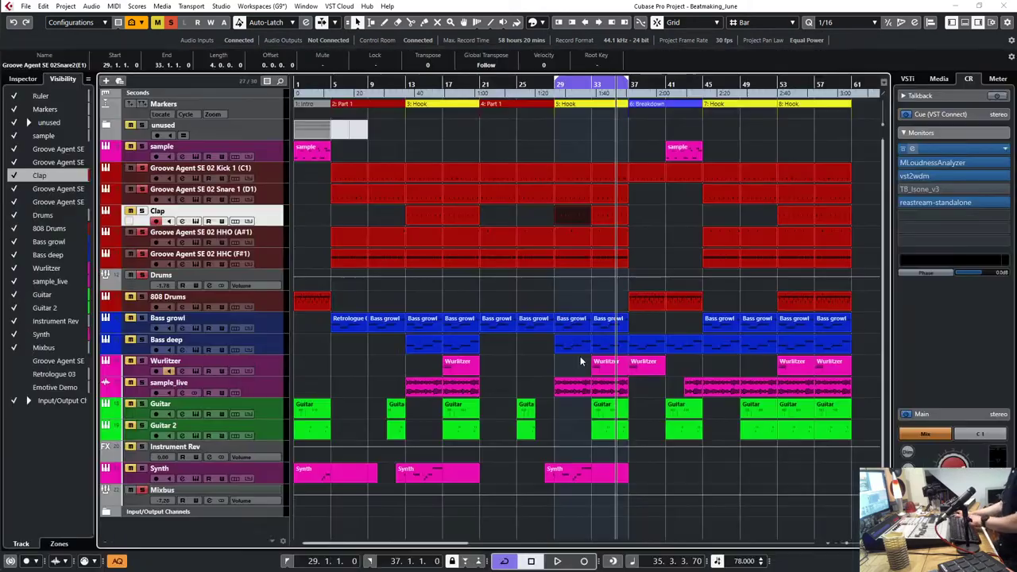
Step: Raise all note velocities in the Clap part at bar 33 to an even, near-maximum level
double_click(608, 212)
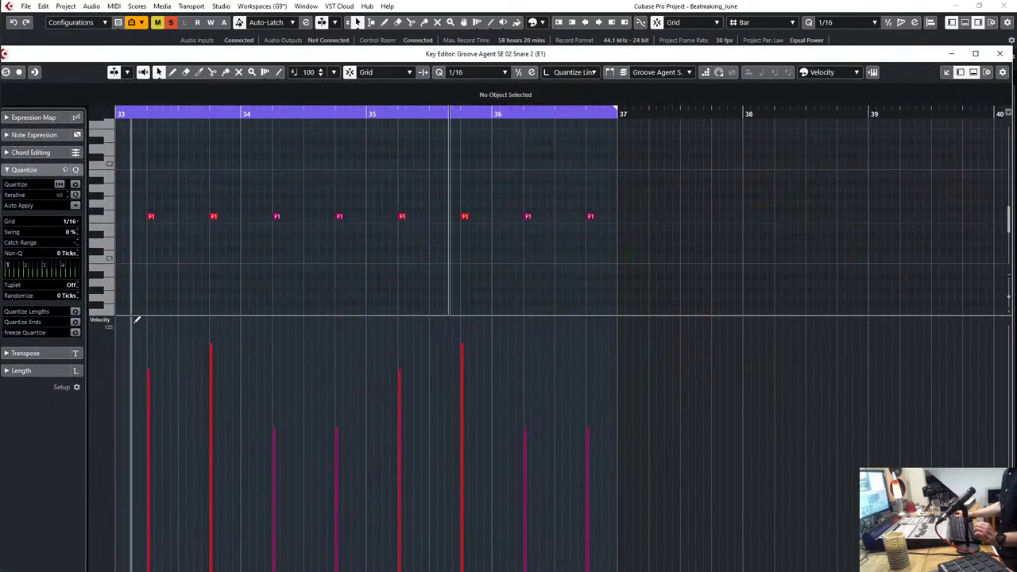
drag(152, 321, 616, 322)
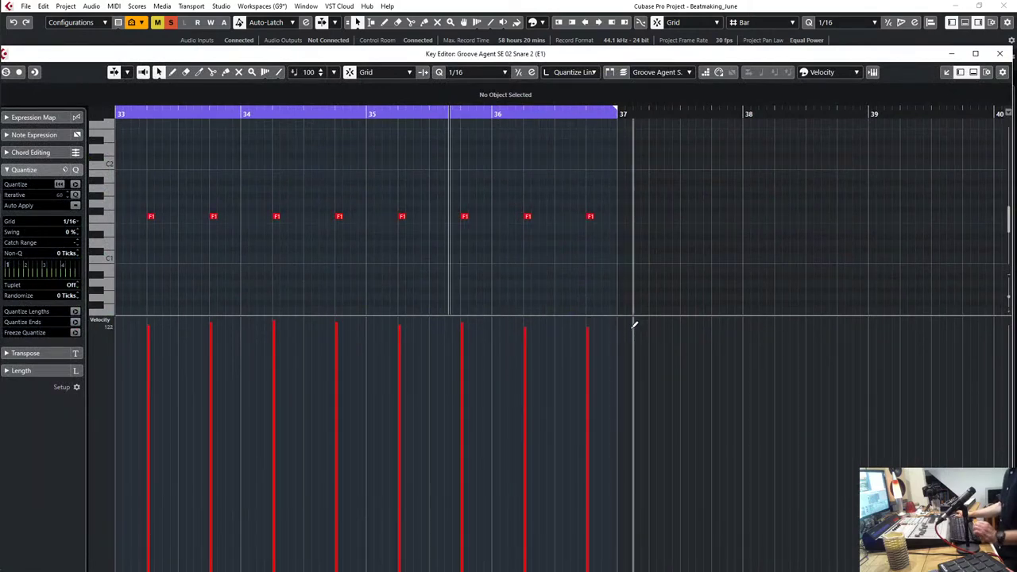
key(Return)
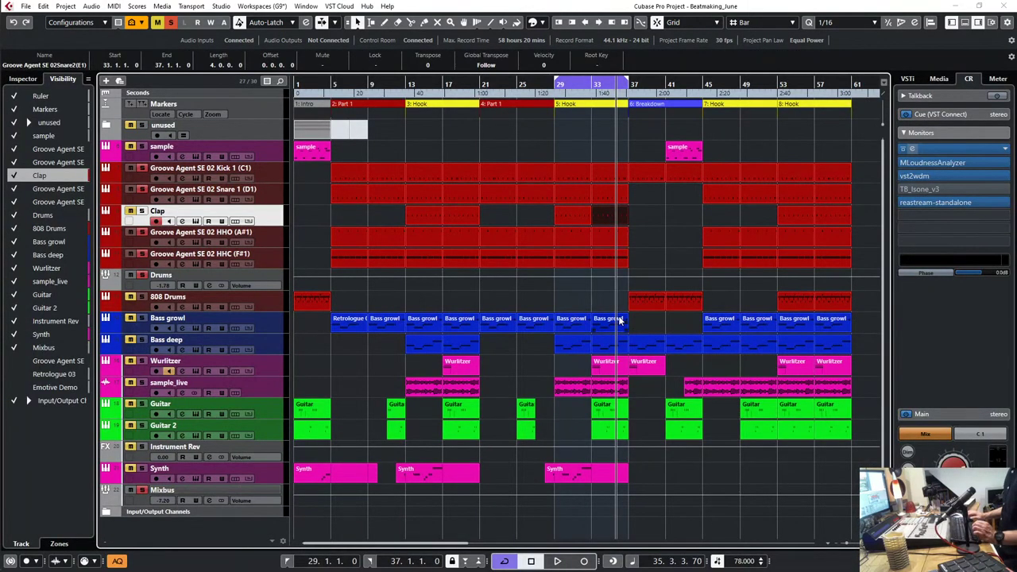
Step: During playback, set the Clap channel strip's Vintage Compressor to ratio 4 and input 13.0 dB, adjust its output, and close the channel settings
key(space)
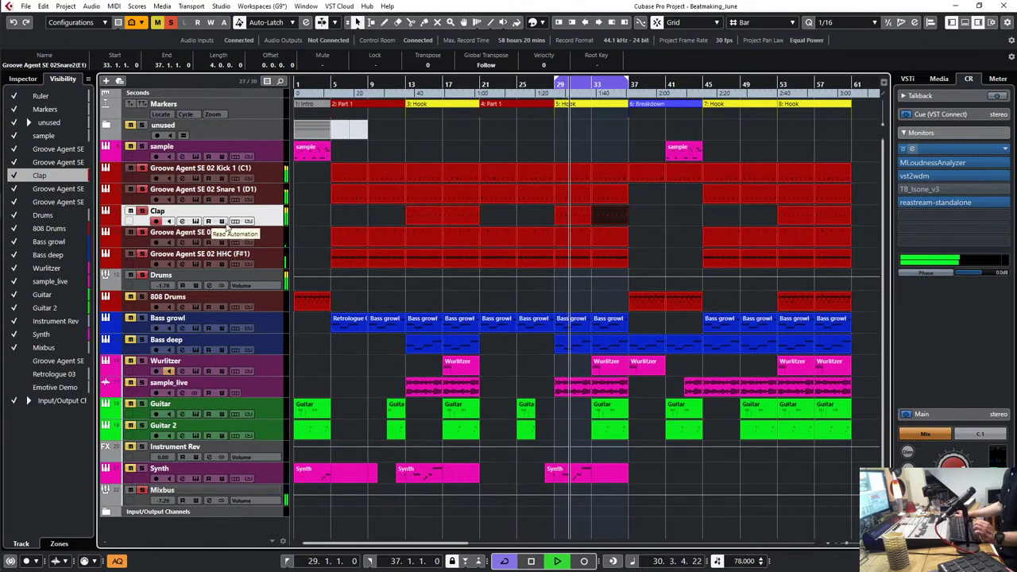
click(182, 221)
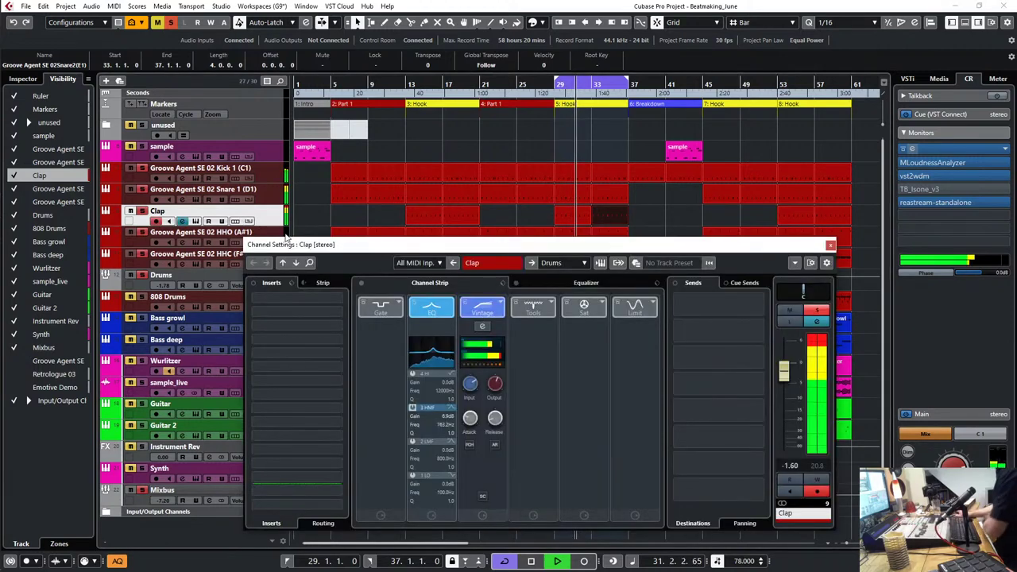
click(476, 328)
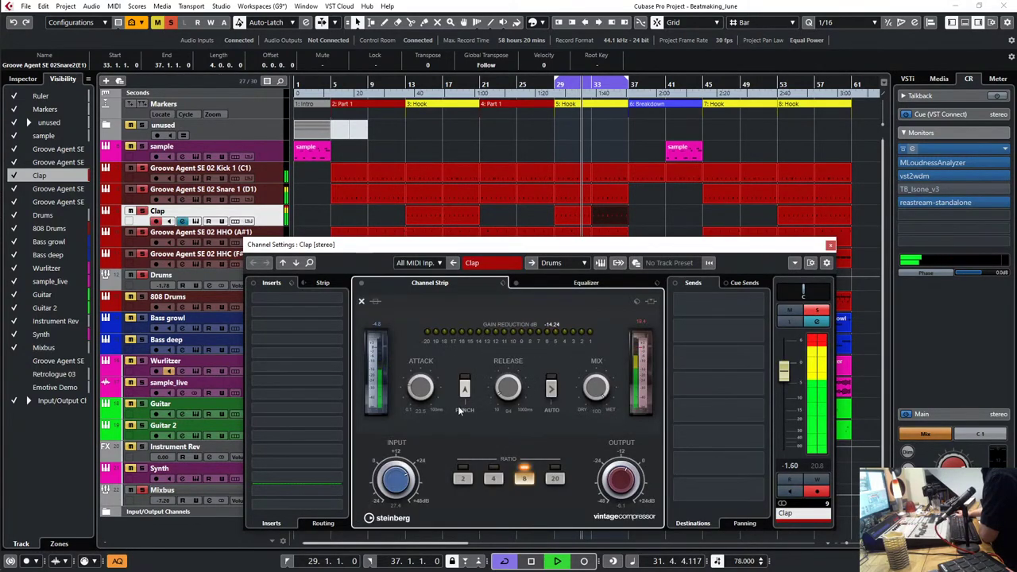
click(493, 477)
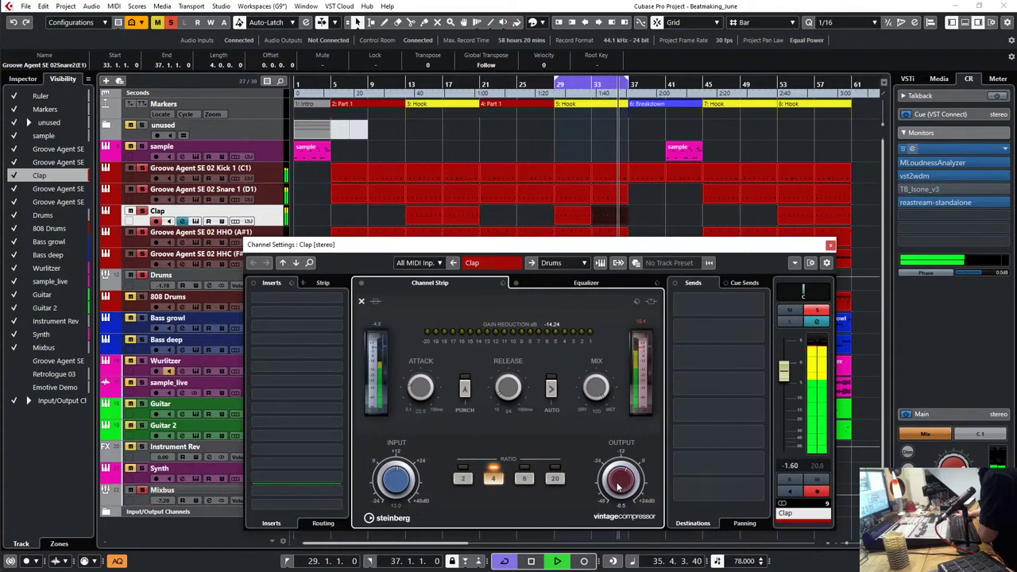
click(830, 247)
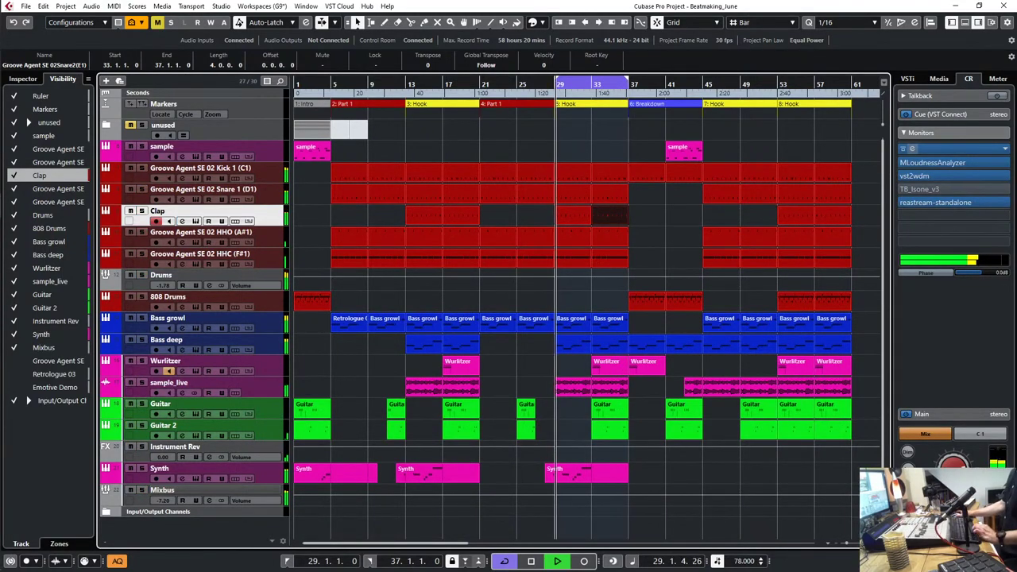
Step: Raise the Drums group fader to 1.86 dB in the mixer
key(F3)
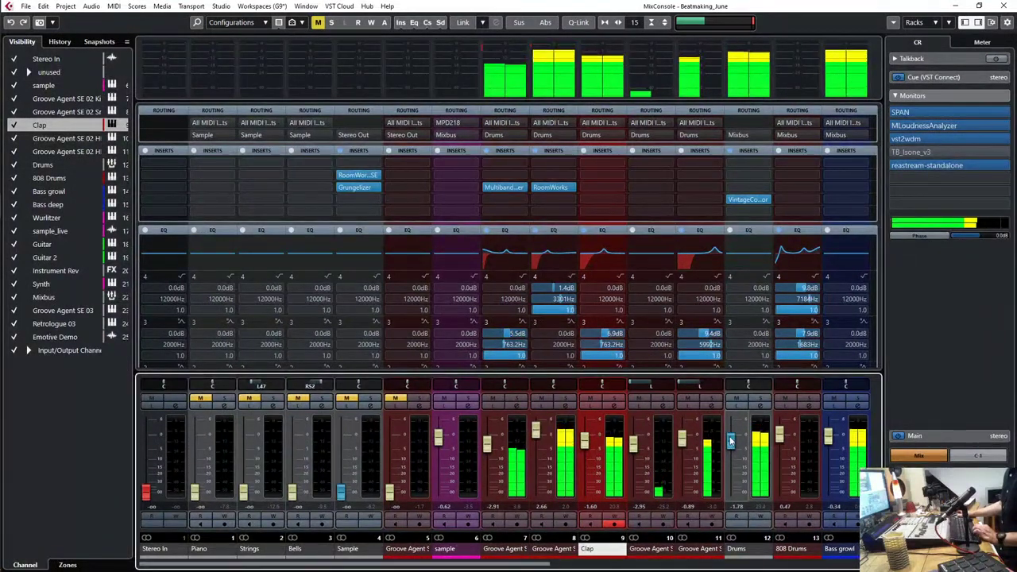
drag(731, 441, 732, 431)
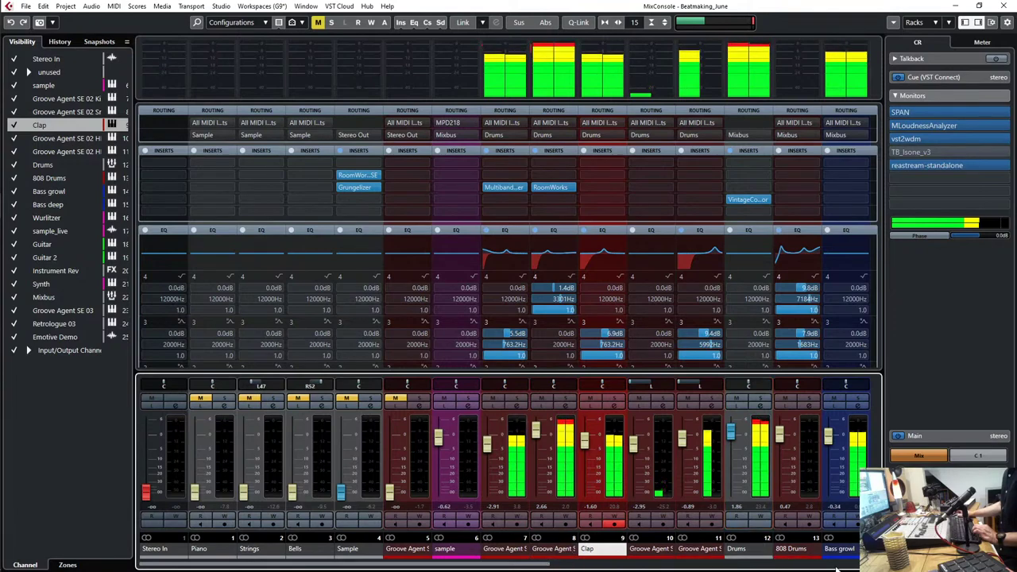
Step: Set the Mixbus Maximizer's Optimize amount to about 44.1 % during playback, stop, close the plug-in and return to the project
click(600, 566)
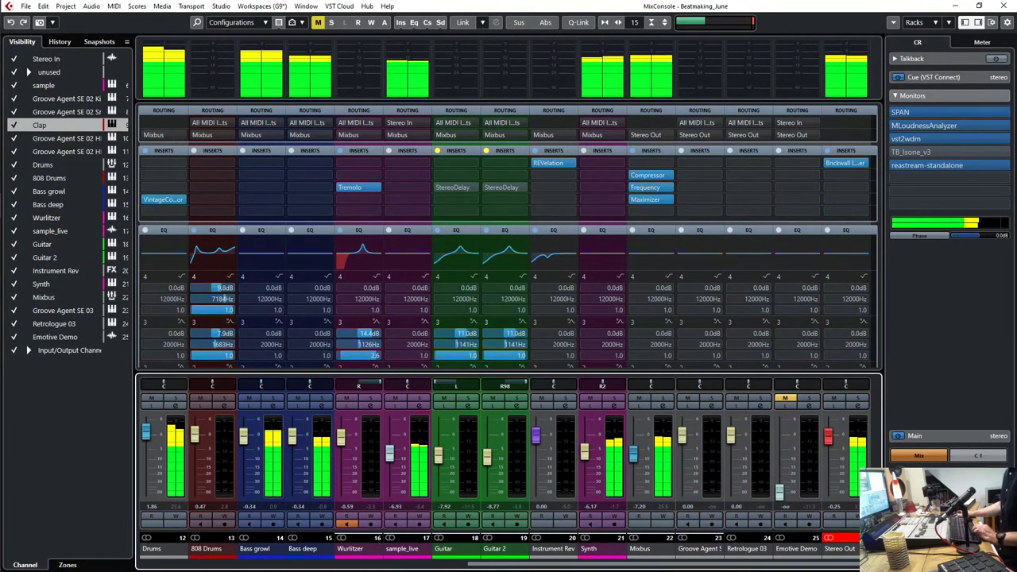
key(space)
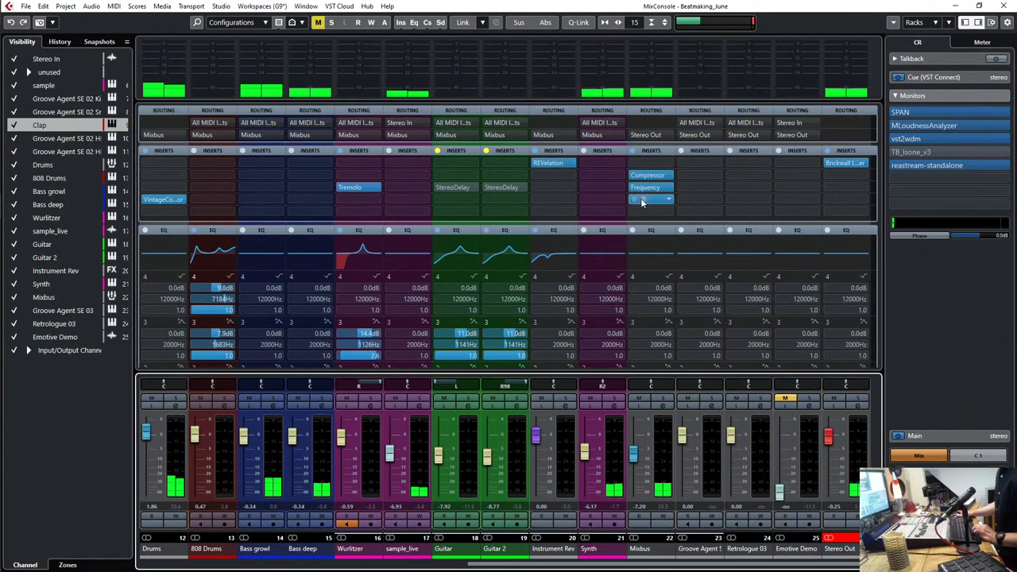
click(642, 201)
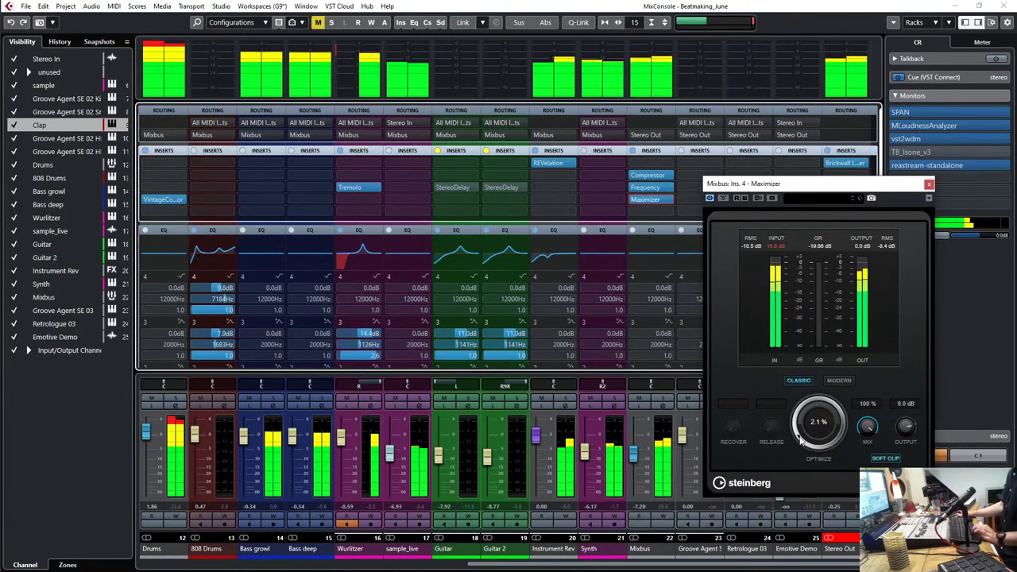
drag(801, 442, 807, 405)
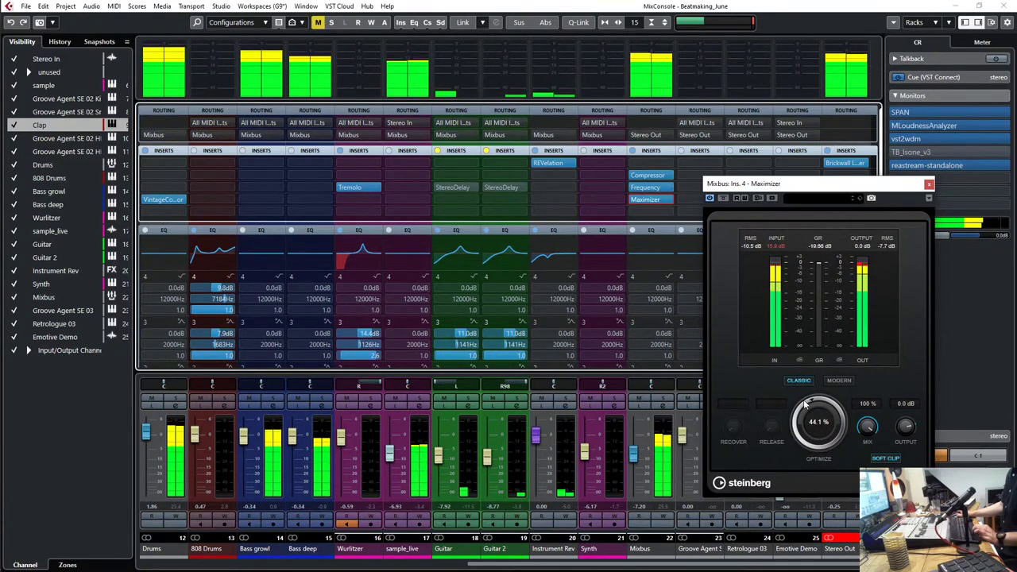
key(space)
click(929, 184)
key(F3)
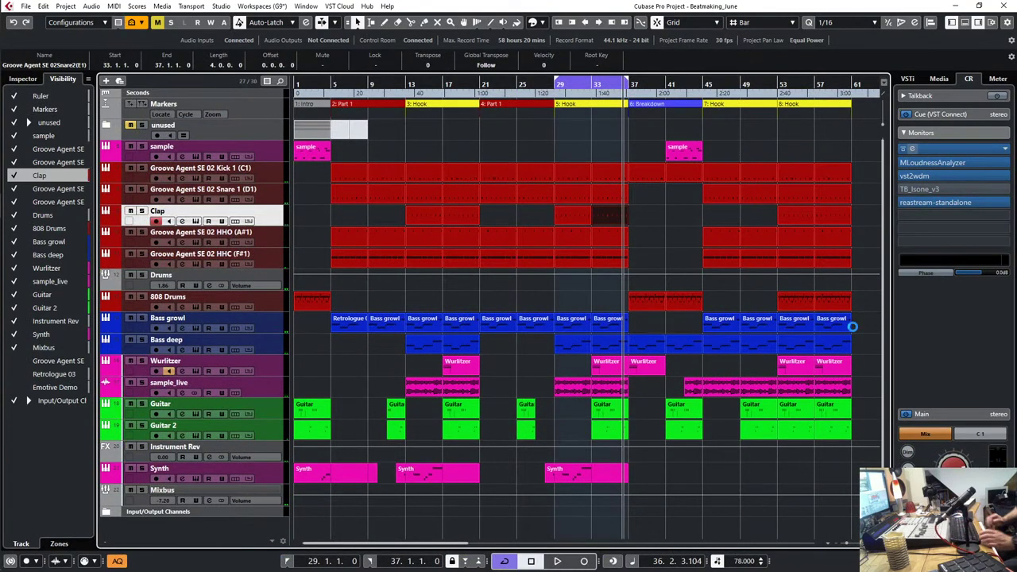
Step: Set the locators to the Intro marker, turn cycle off and play the arrangement from bar 1
key(KP_1)
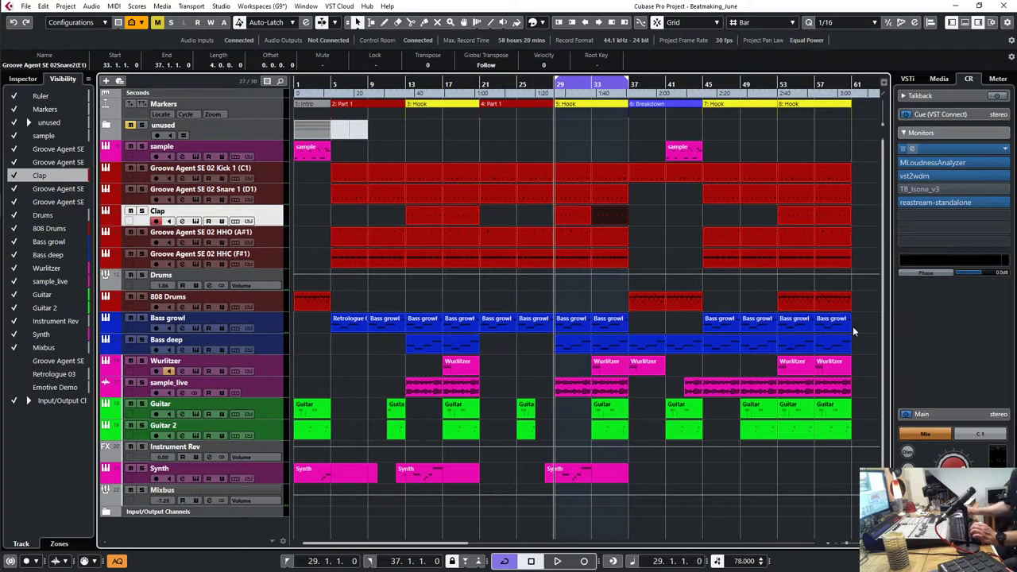
key(KP_Decimal)
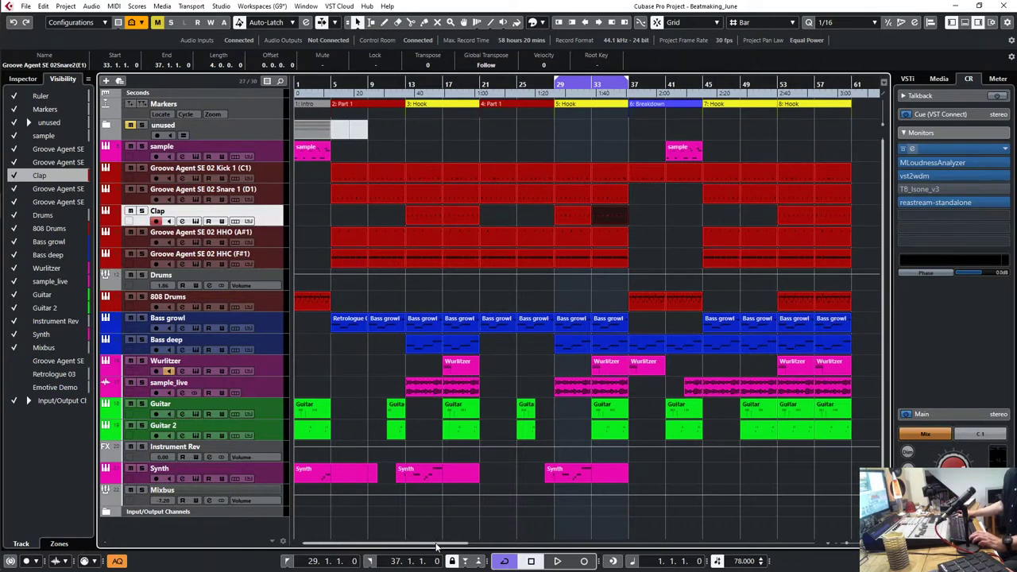
drag(436, 547, 416, 550)
key(KP_1)
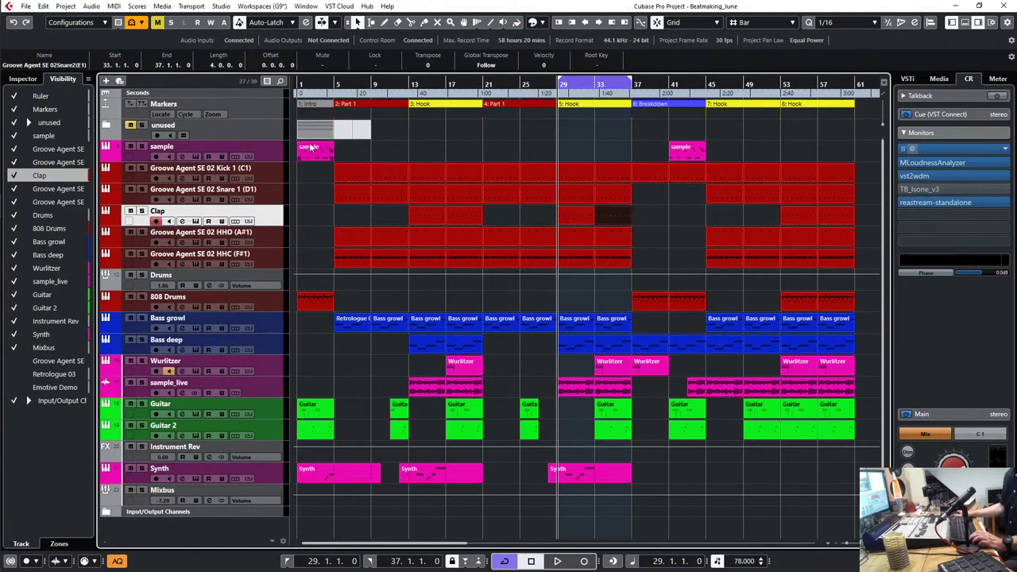
double_click(310, 104)
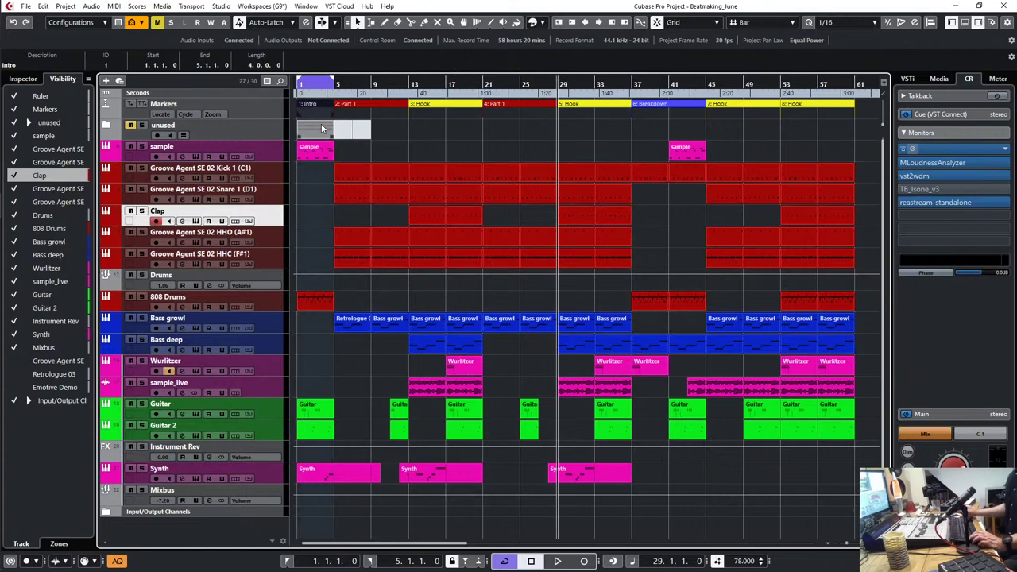
key(KP_1)
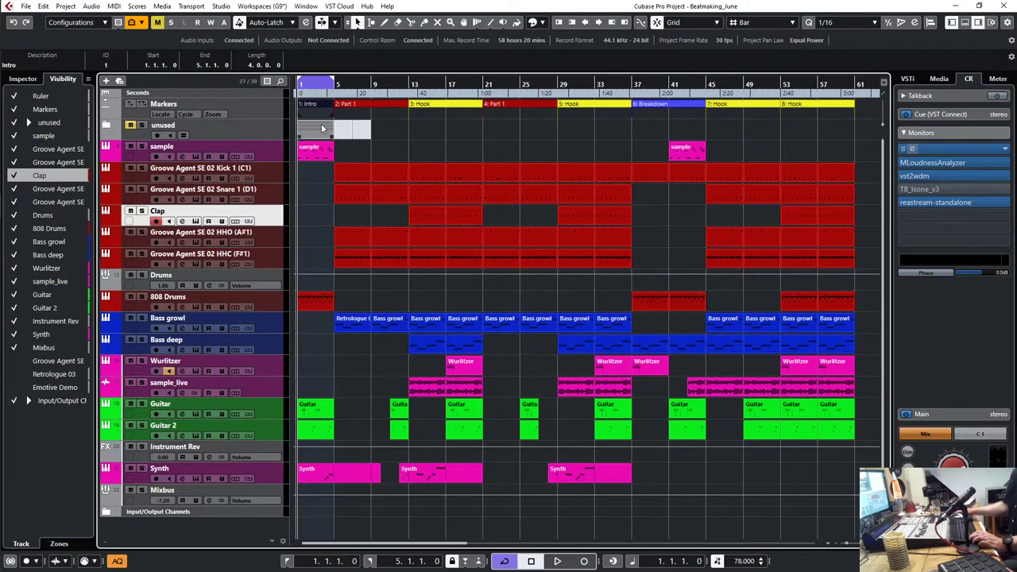
key(space)
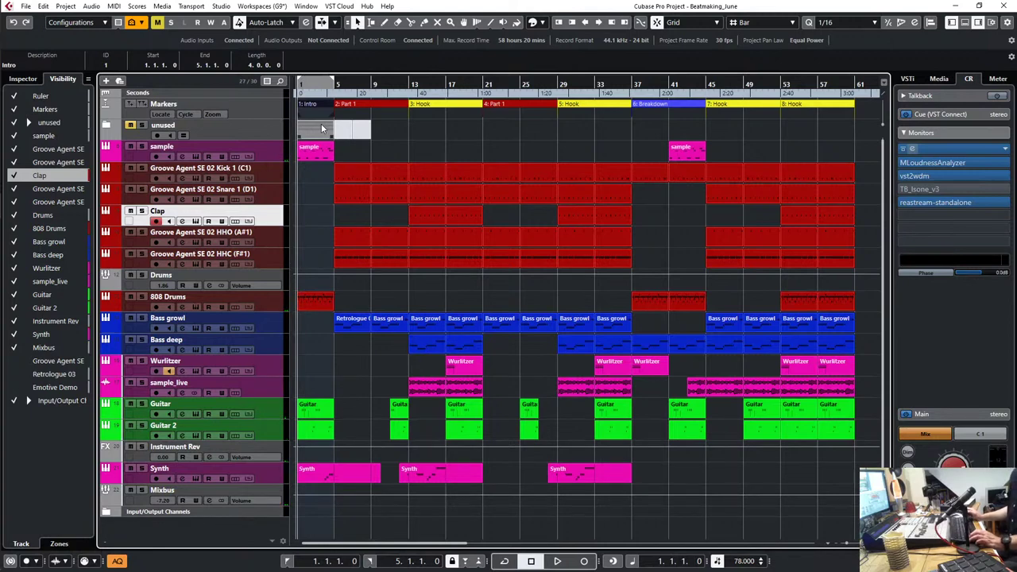
key(space)
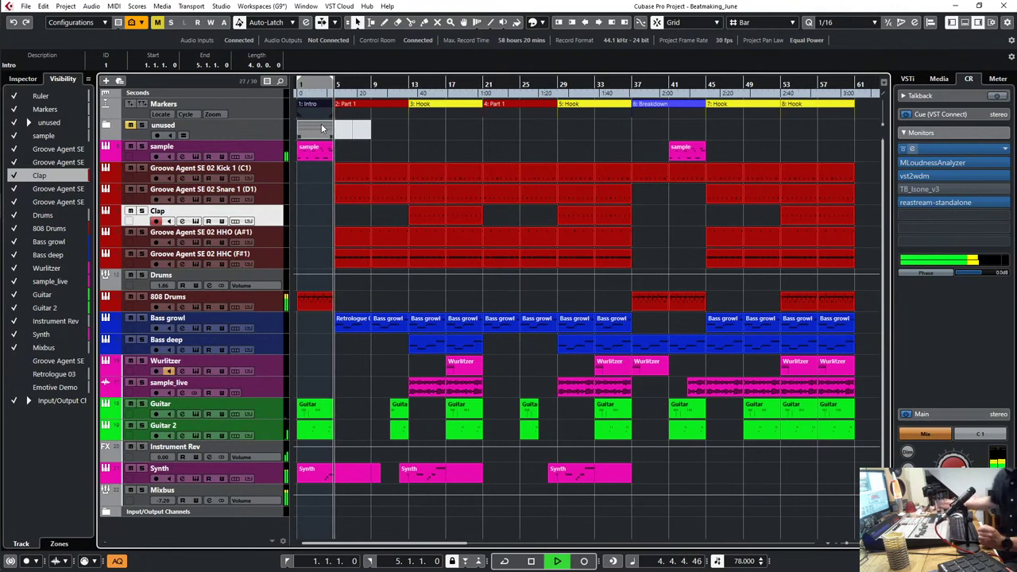
Step: Select the Synth and Bass growl tracks in turn while the arrangement plays
click(276, 478)
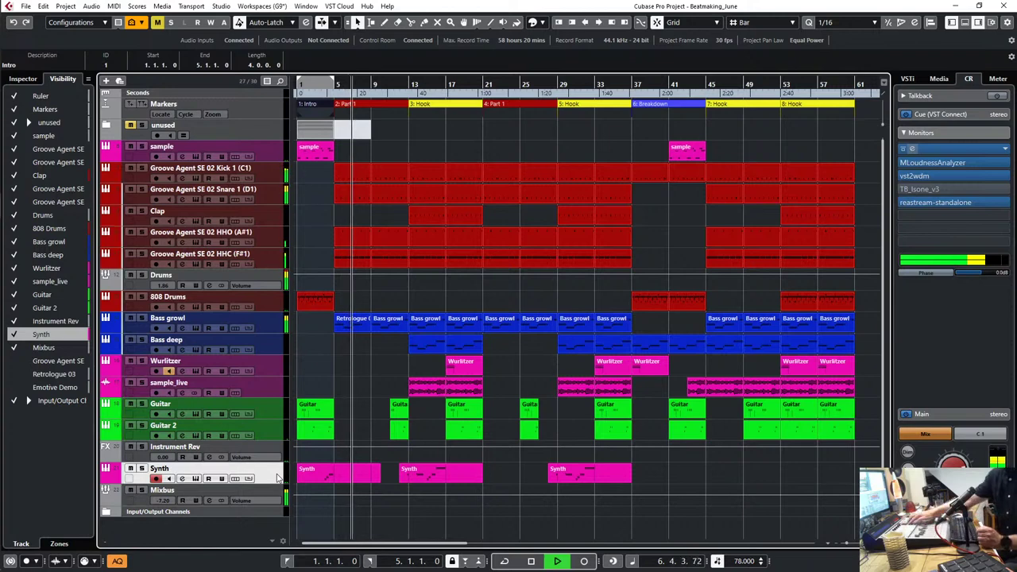
right_click(275, 323)
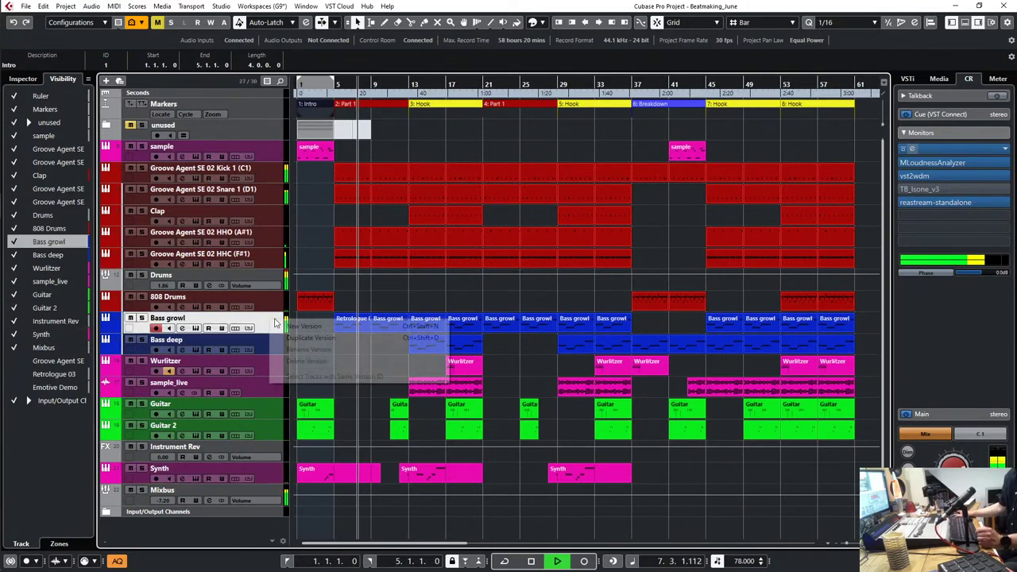
click(248, 323)
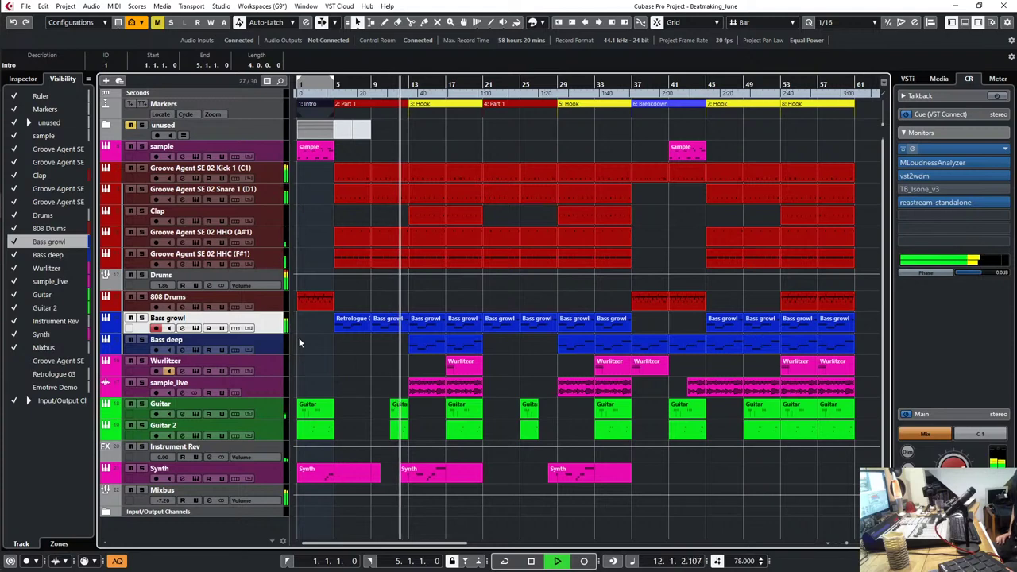
click(274, 475)
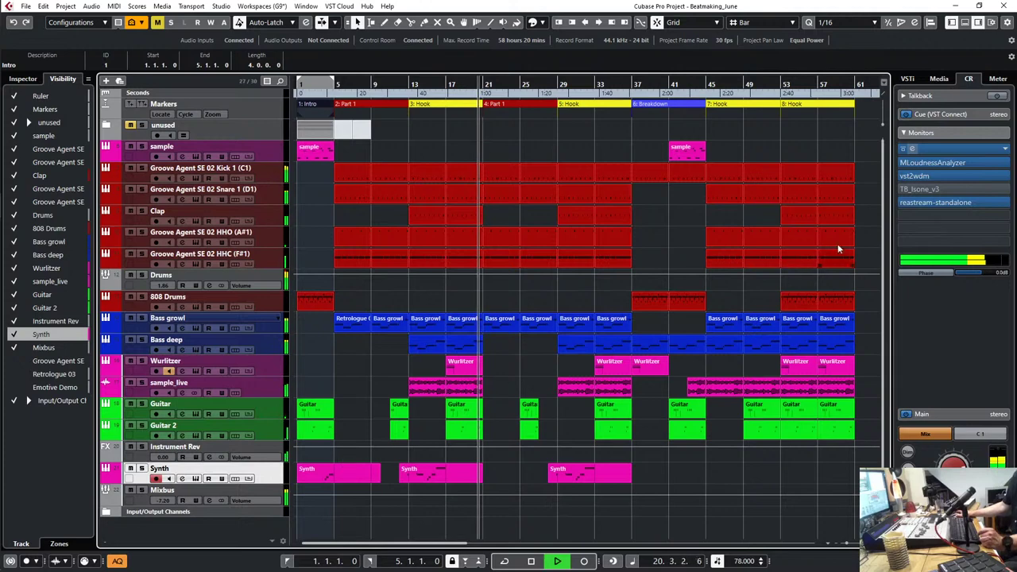
Step: Examine the mix's spectrum in SPAN while the arrangement plays to the end, close the analyzer and stop playback
click(950, 147)
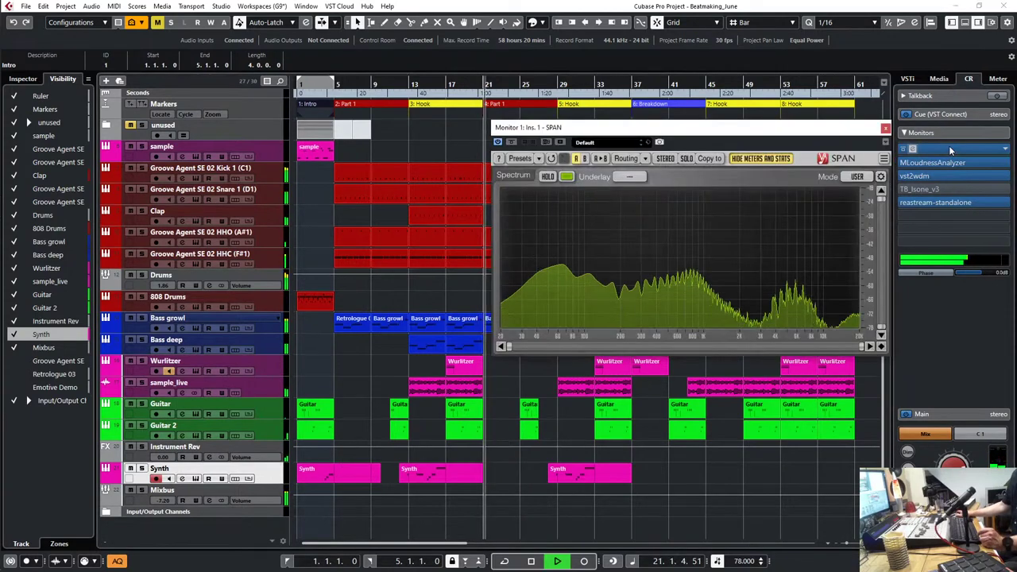
drag(789, 130, 306, 92)
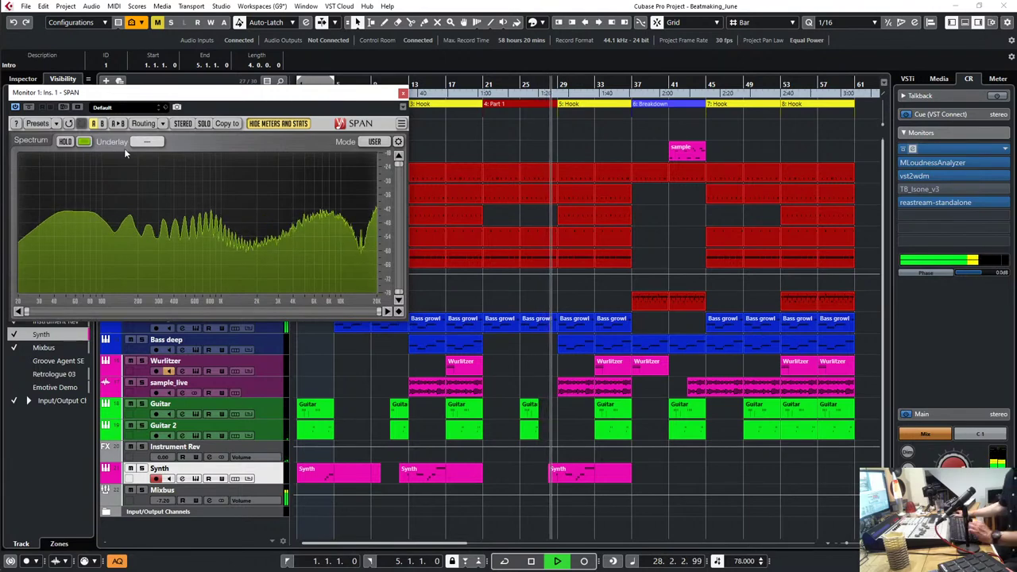
click(274, 390)
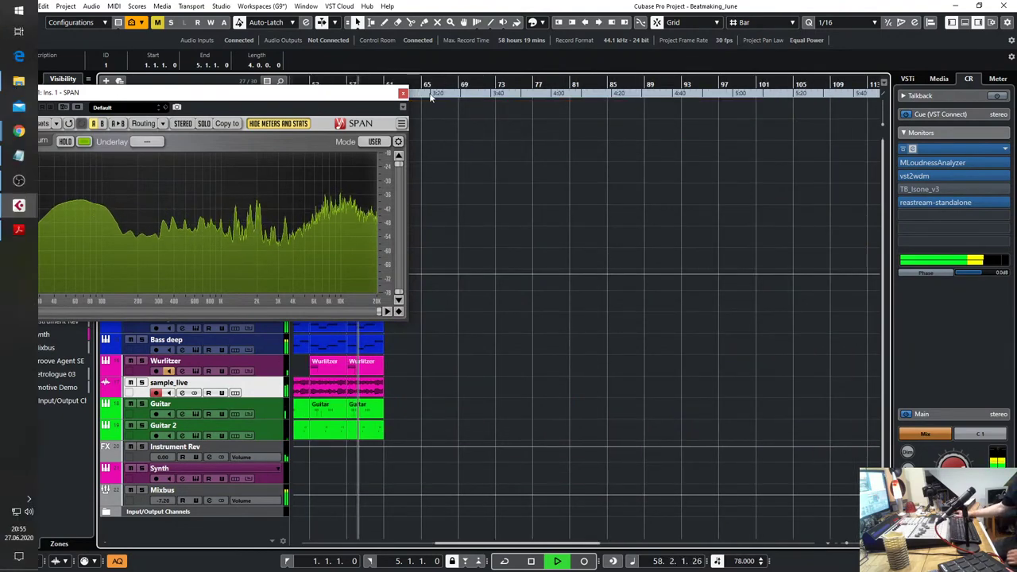
click(403, 93)
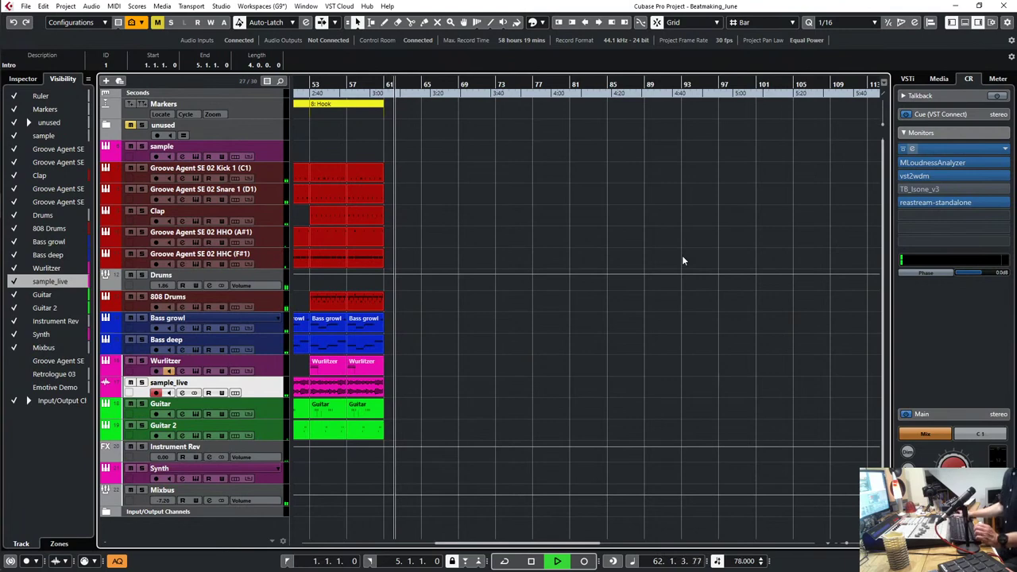
key(space)
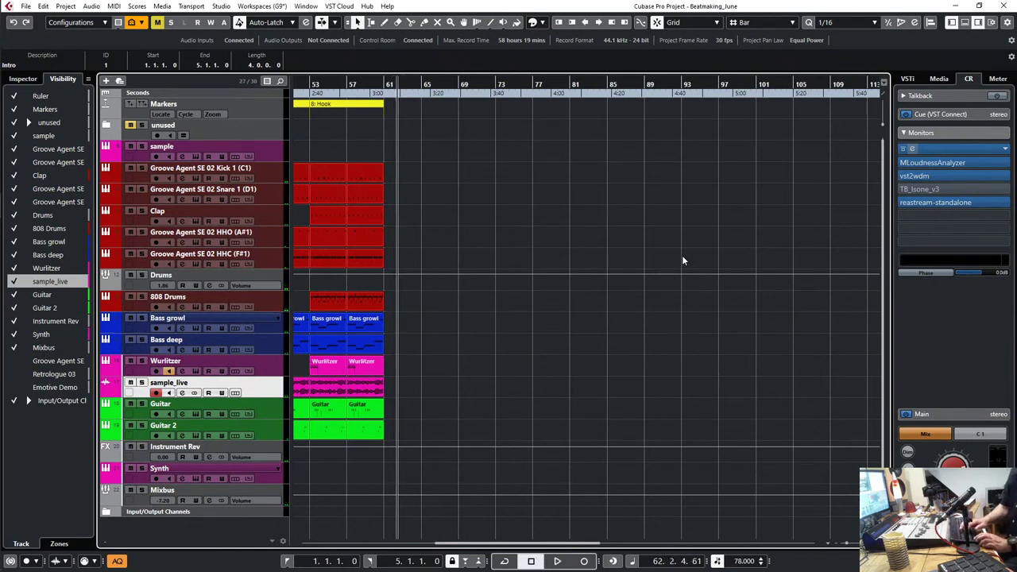
Step: Return to the start and copy the last Synth part to bar 44 and bar 52
key(period)
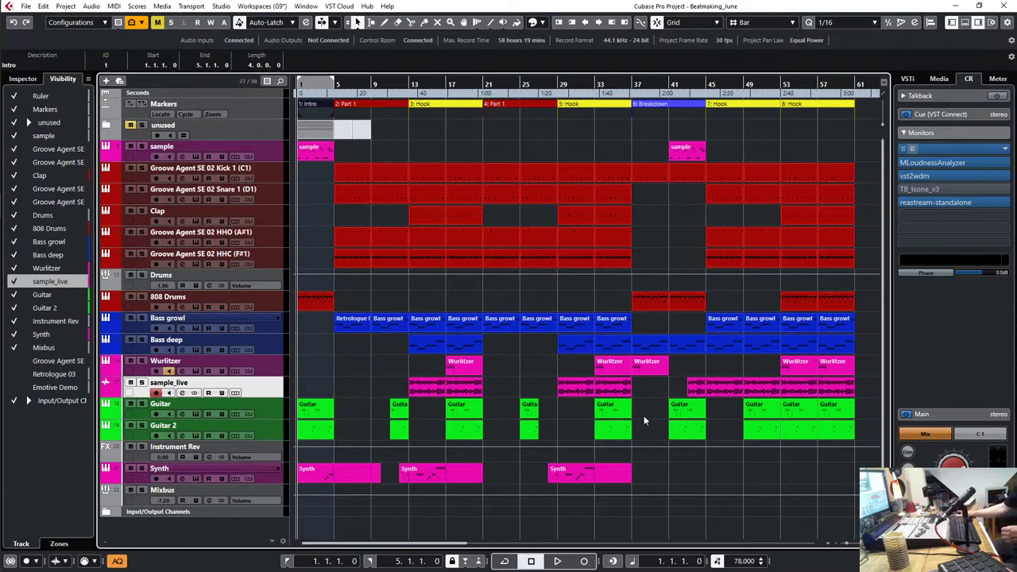
drag(608, 477, 821, 477)
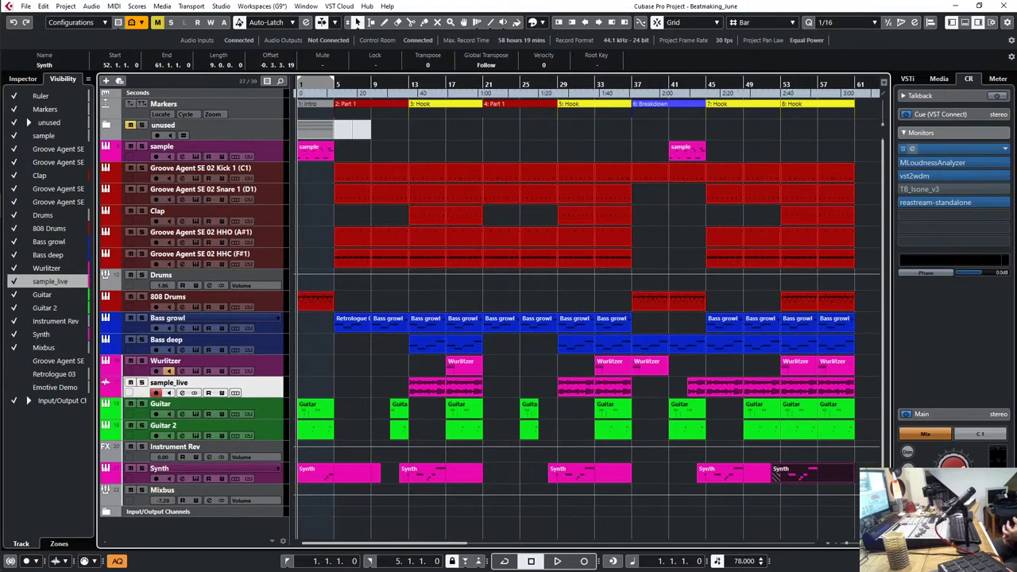
Step: Set the 808 Drums track's MIDI input to MIDIIN3 (MCU Pro USB v3.1) and compare it with the Bass growl track
click(273, 307)
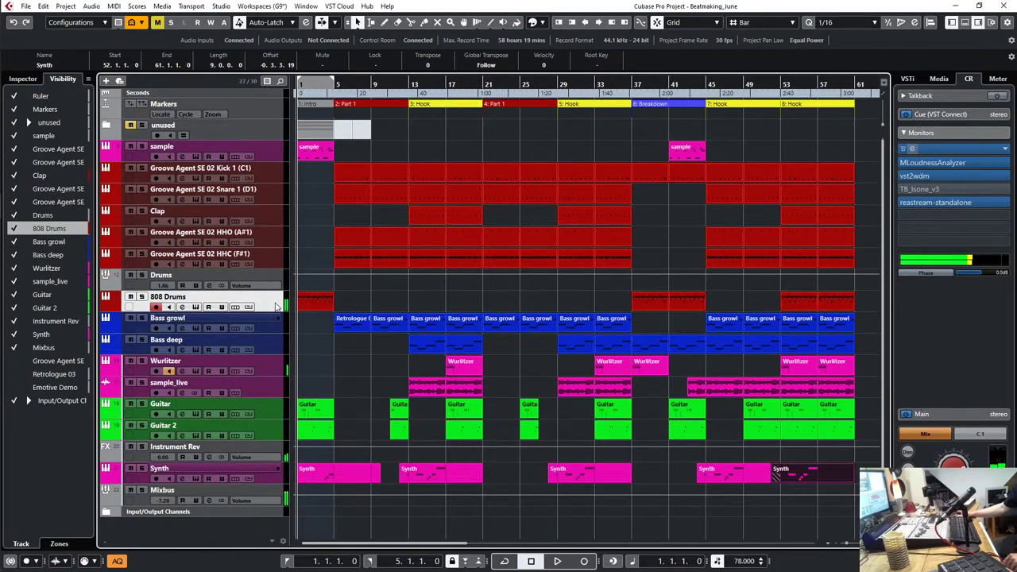
click(23, 79)
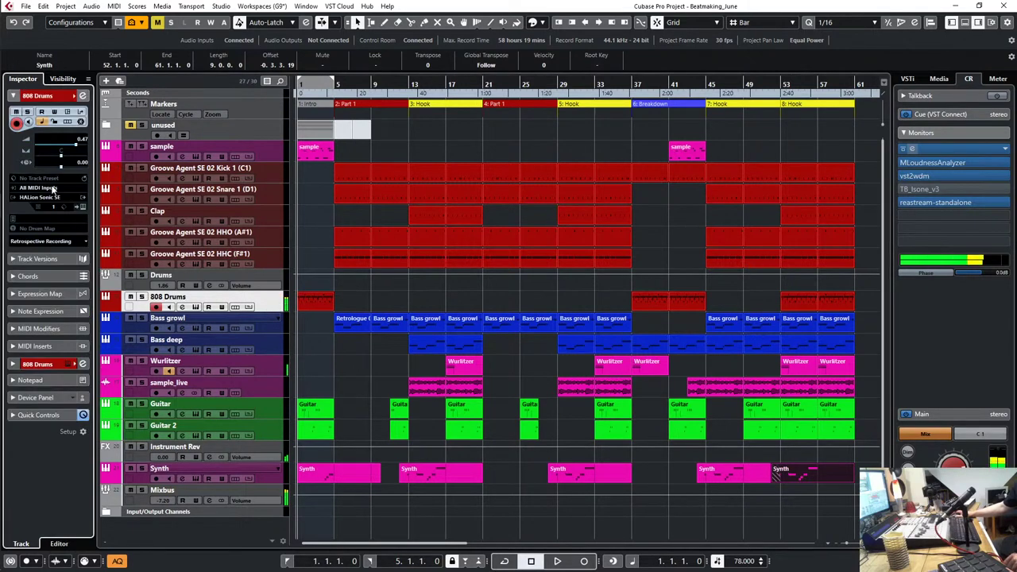
click(56, 205)
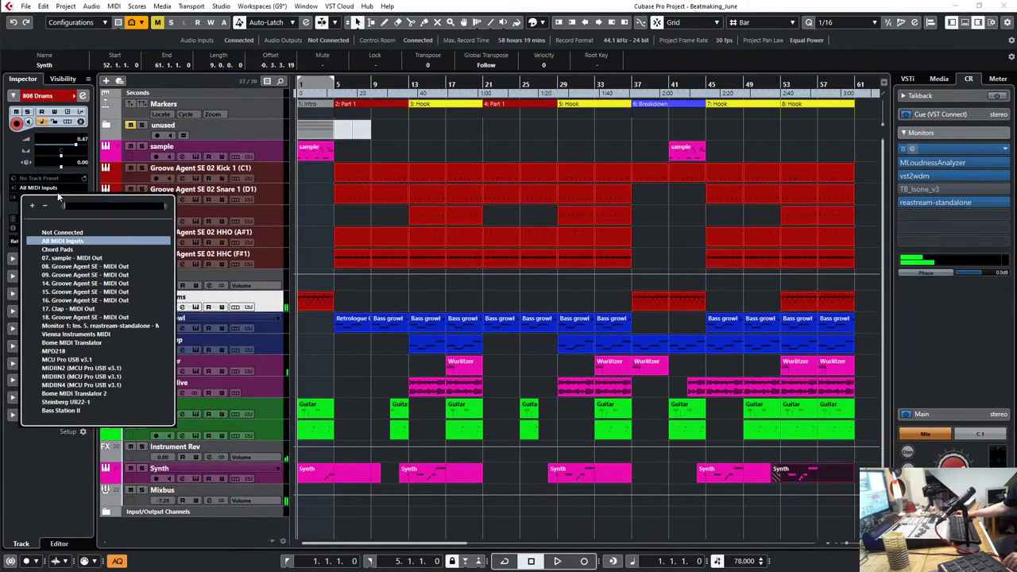
click(110, 382)
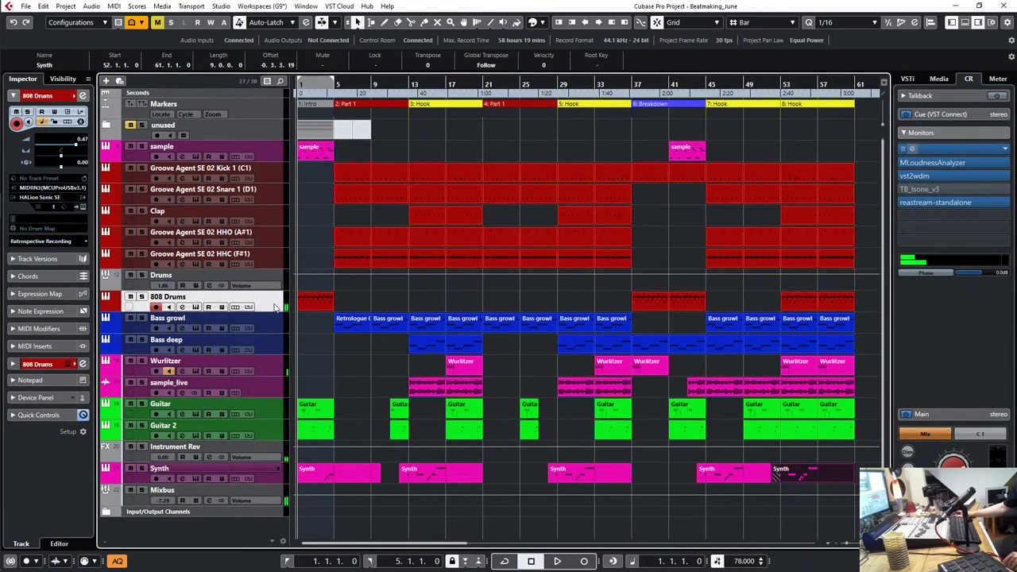
click(270, 330)
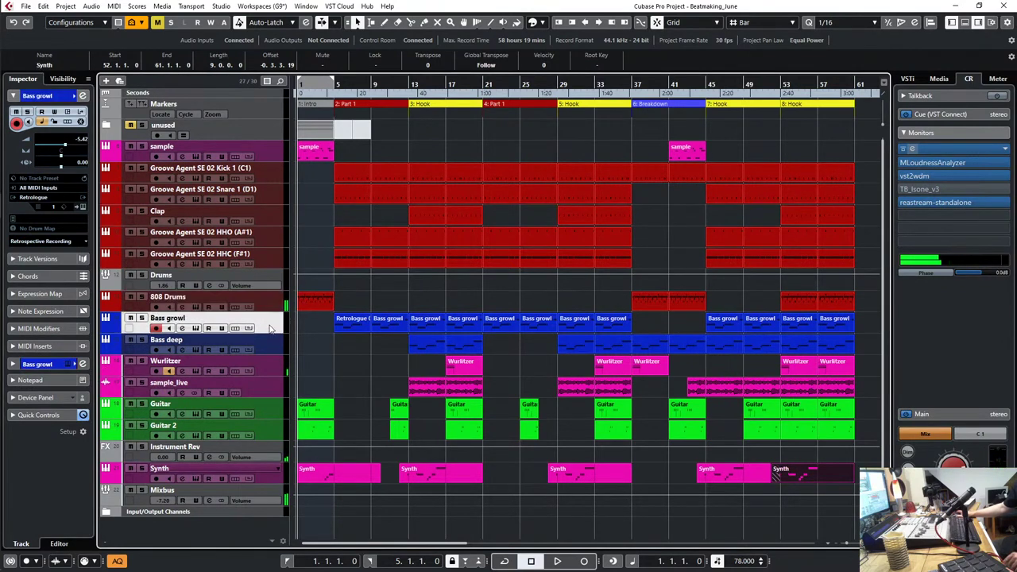
click(272, 307)
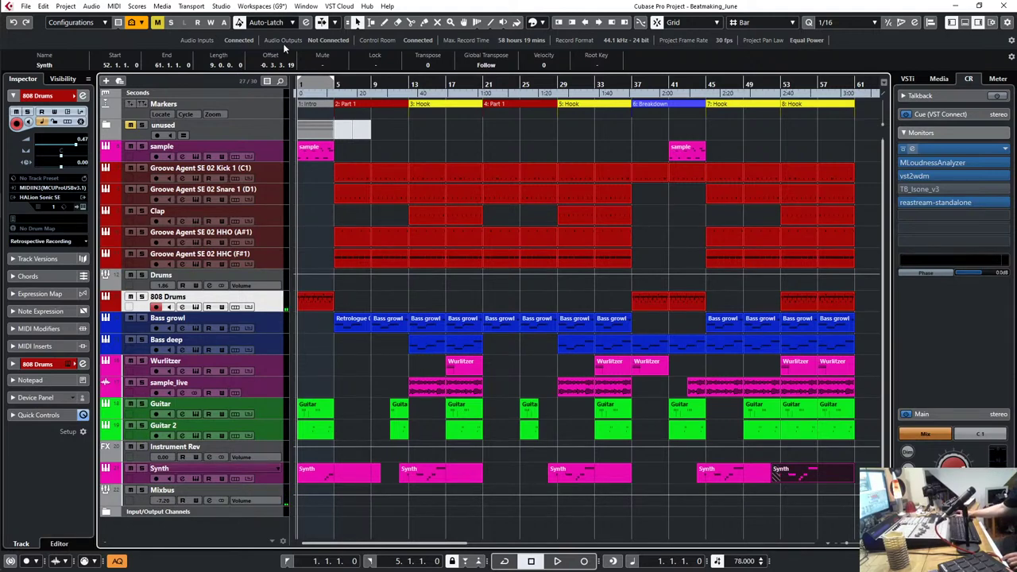
Step: Solo the Bass deep track, set the locators to the Hook at bar 13 and play from there
click(274, 341)
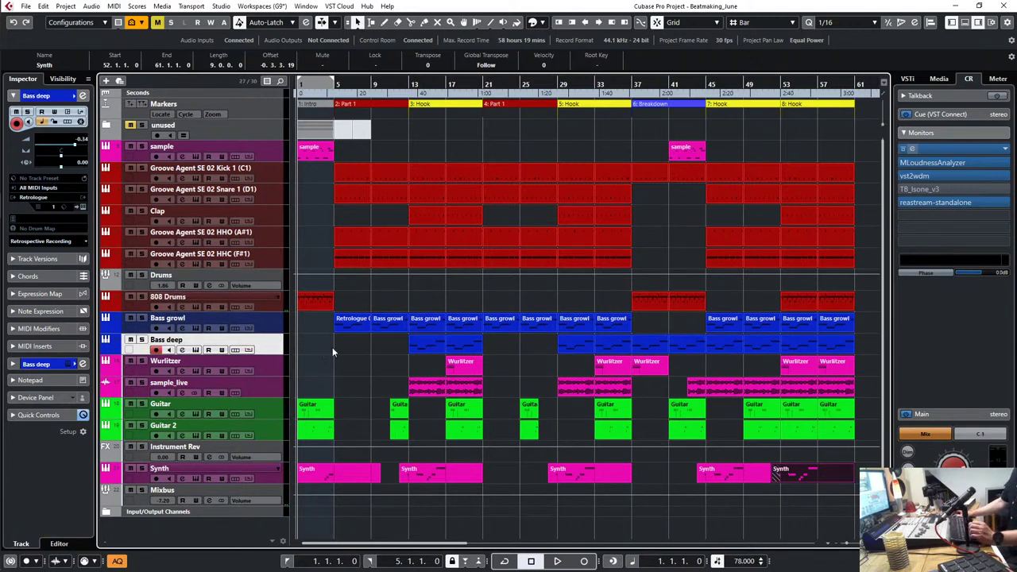
click(142, 341)
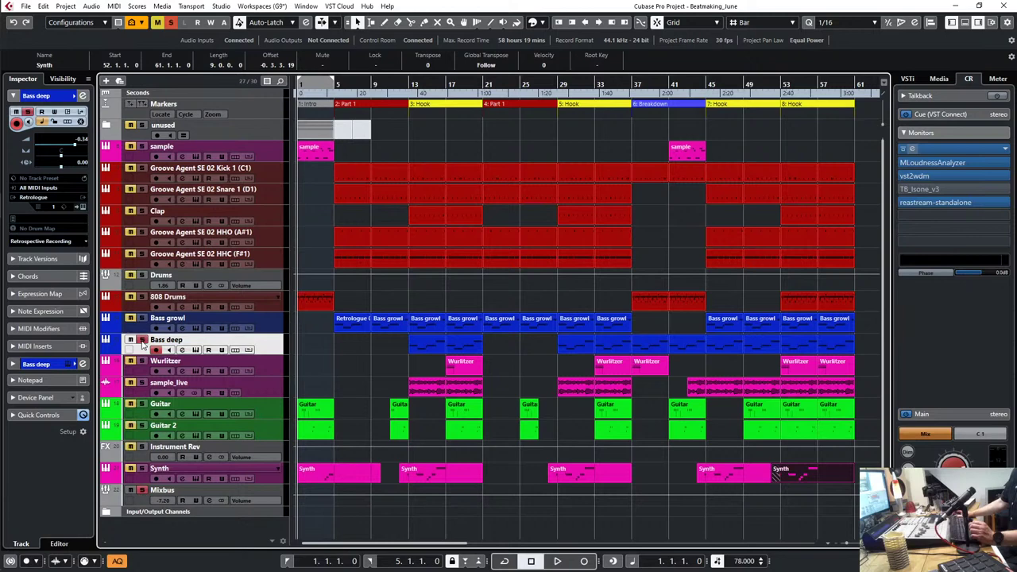
double_click(431, 103)
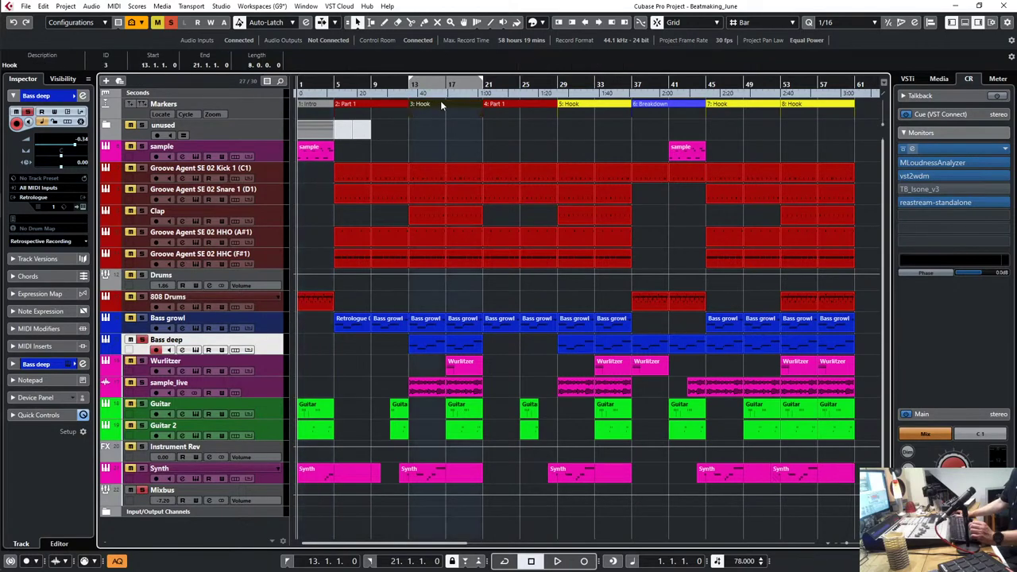
key(KP_1)
key(space)
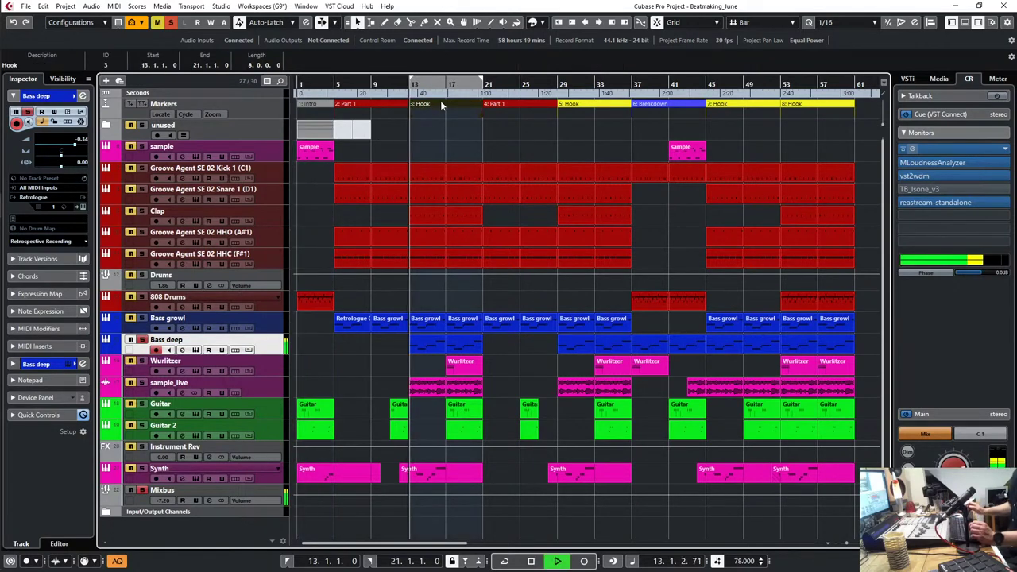
Step: Examine the soloed Bass deep track's low-end spectrum in SPAN during Hook playback and close the analyzer
click(912, 149)
drag(278, 92, 817, 128)
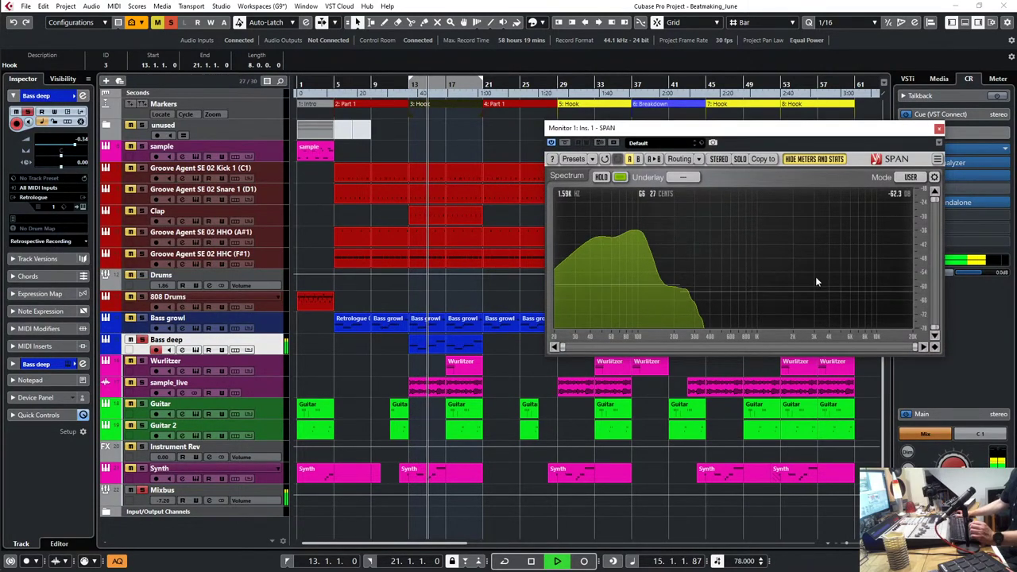
click(938, 129)
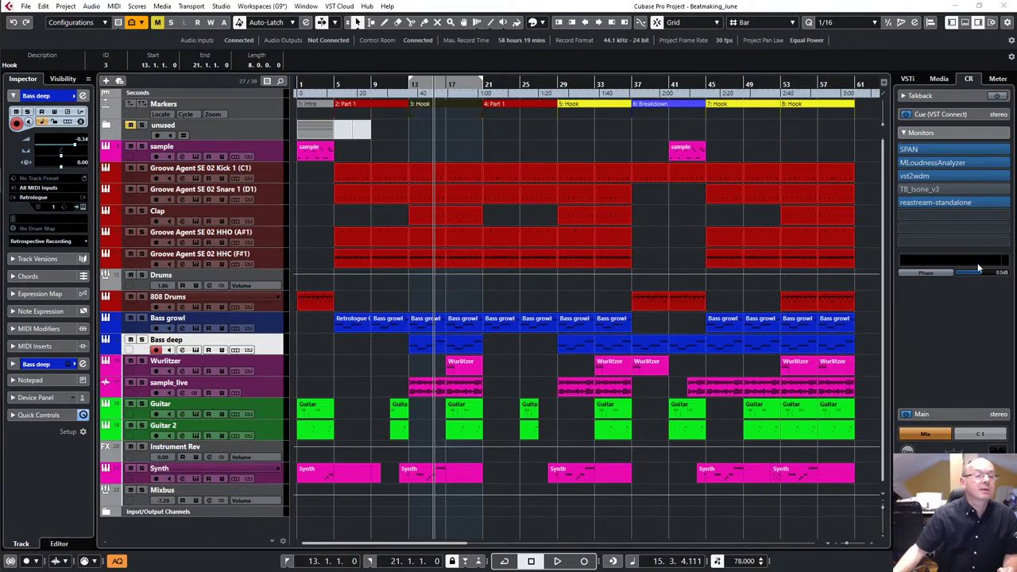
Step: Set the locators to the Intro, return to the start and switch to HipHop beat.pdf in Acrobat Reader
double_click(310, 105)
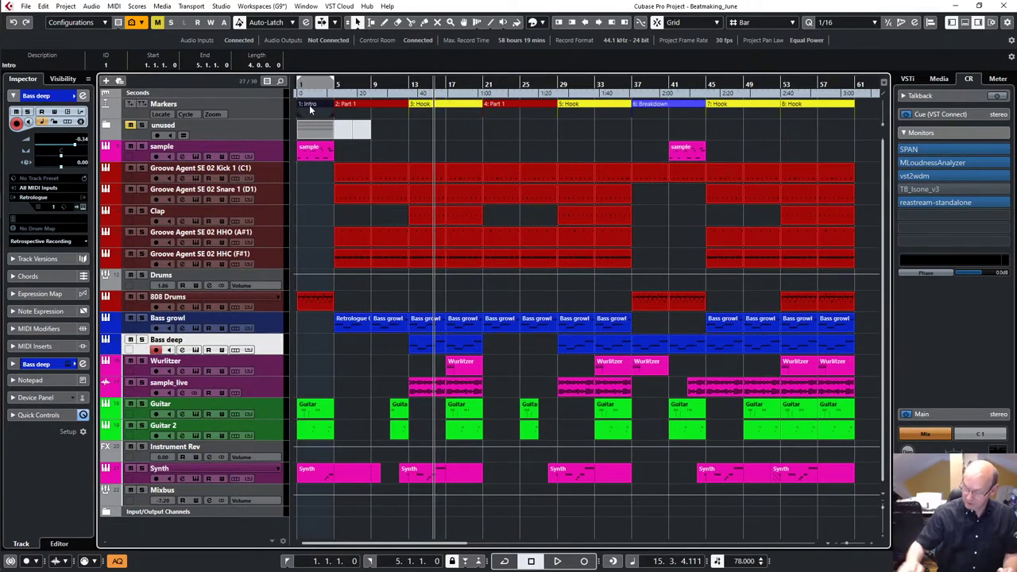
key(KP_1)
key(alt+Tab)
key(alt+Tab)
key(alt+Tab)
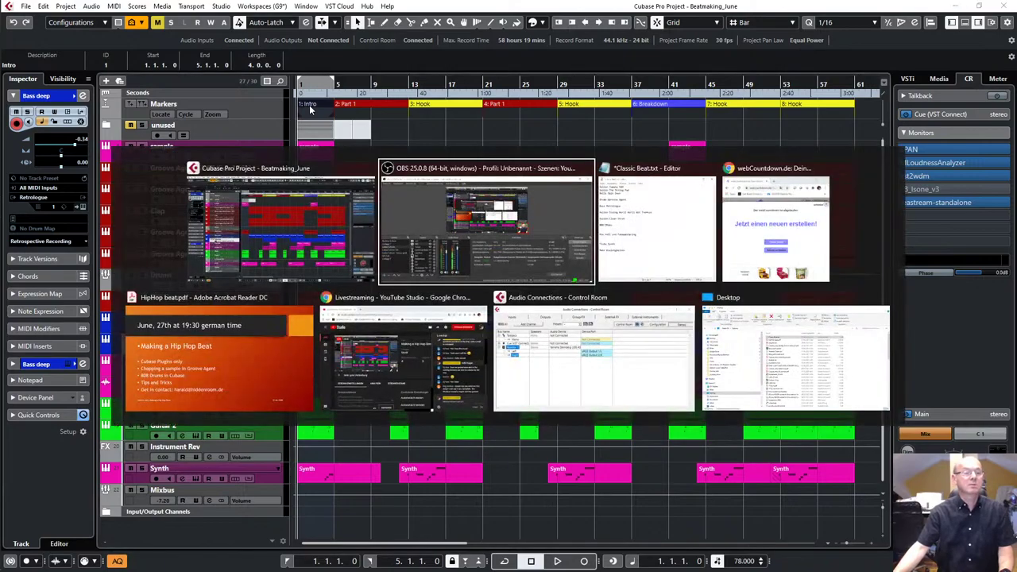
key(alt+Tab)
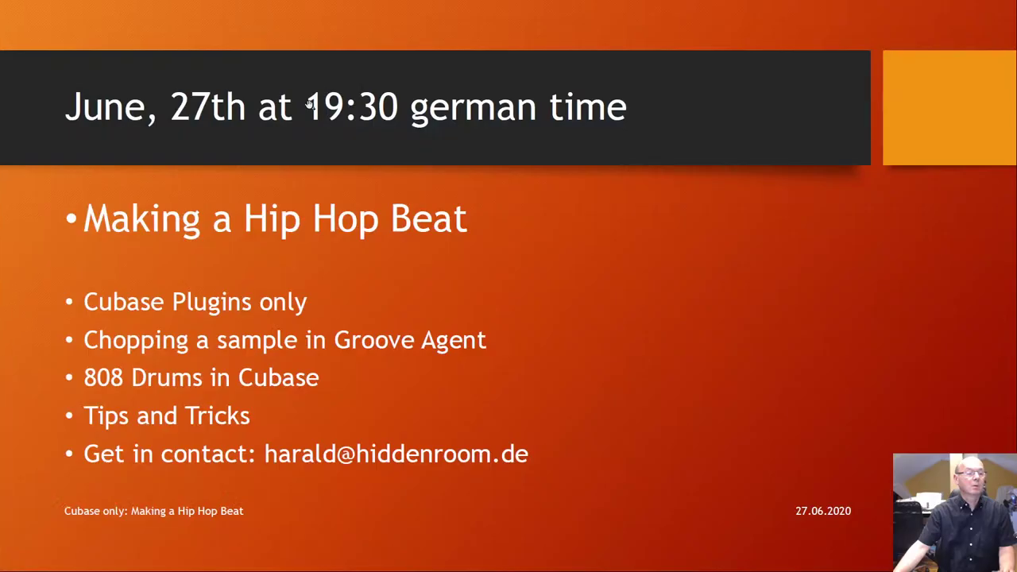
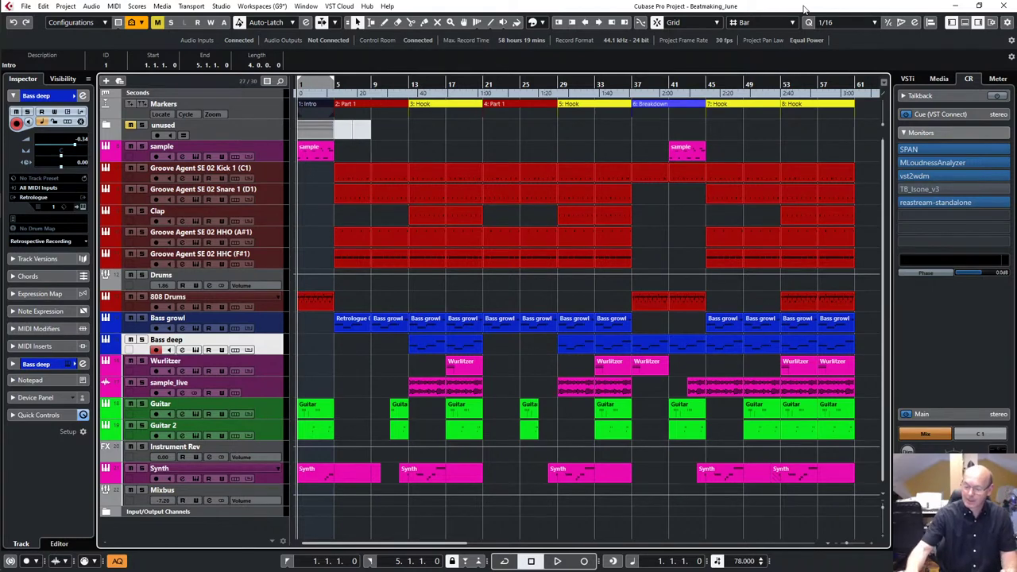
Step: Play the full arrangement from the start, select the sample_live track and view the mix's spectrum in SPAN
key(space)
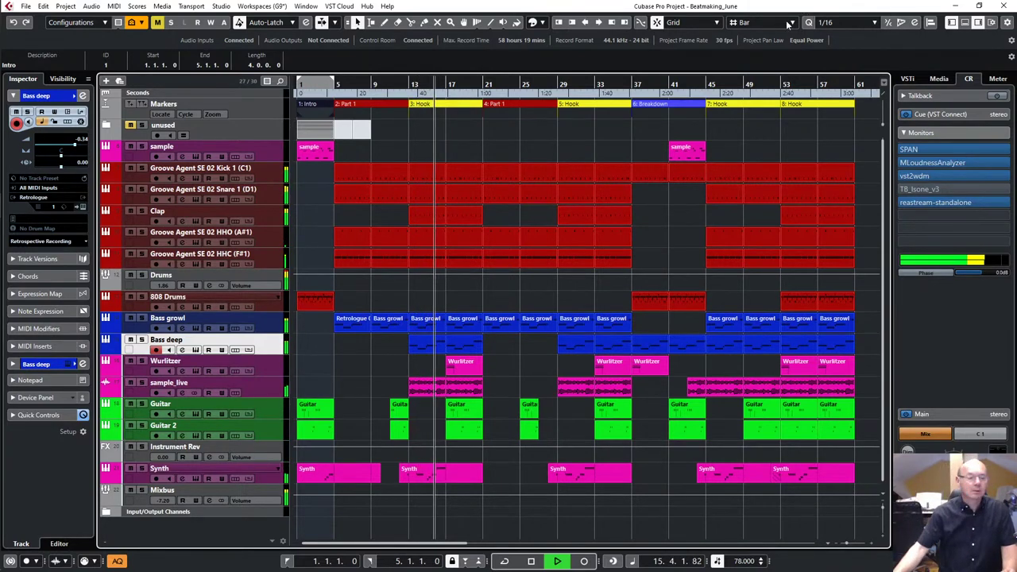
click(257, 388)
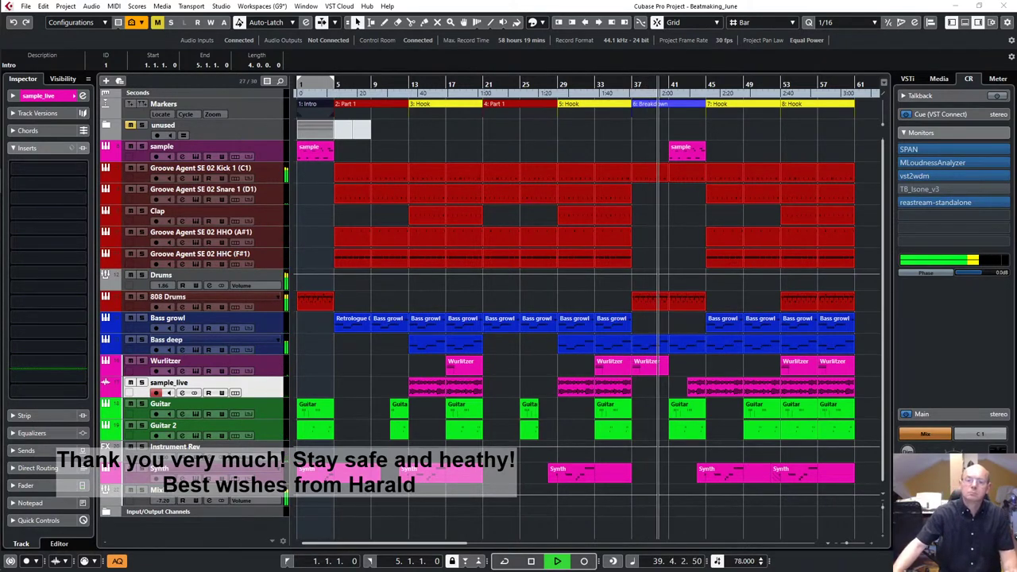
click(931, 150)
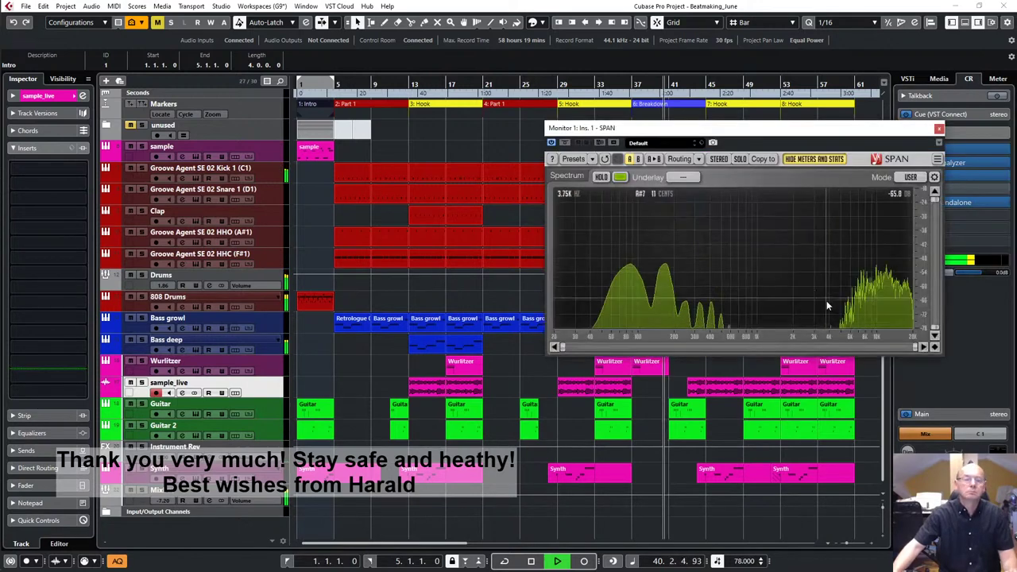
drag(811, 126, 328, 112)
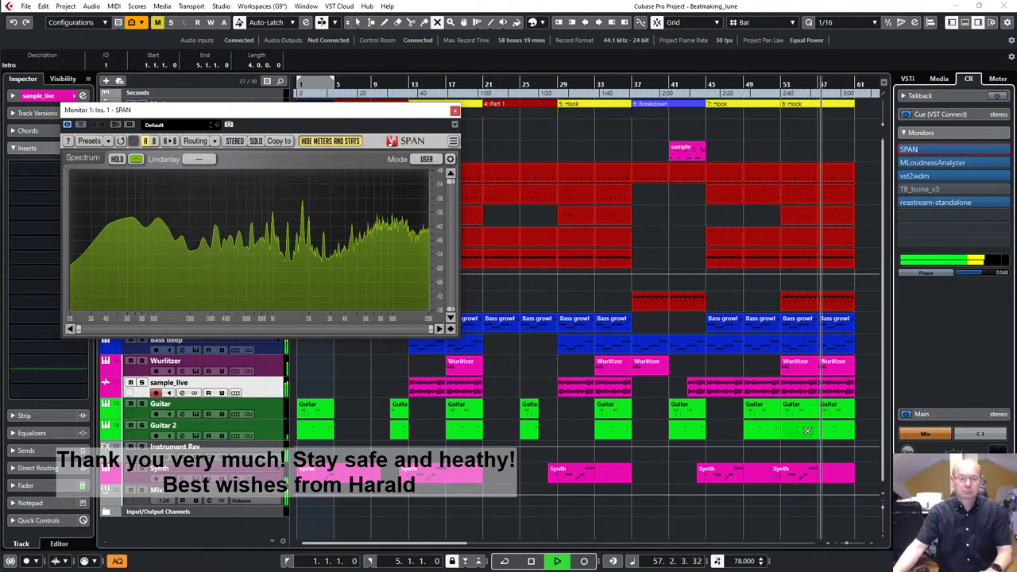
Step: Mute the final Guitar and Guitar 2 parts at bar 57 and turn on auto-scroll
click(839, 421)
key(f)
key(7)
click(370, 427)
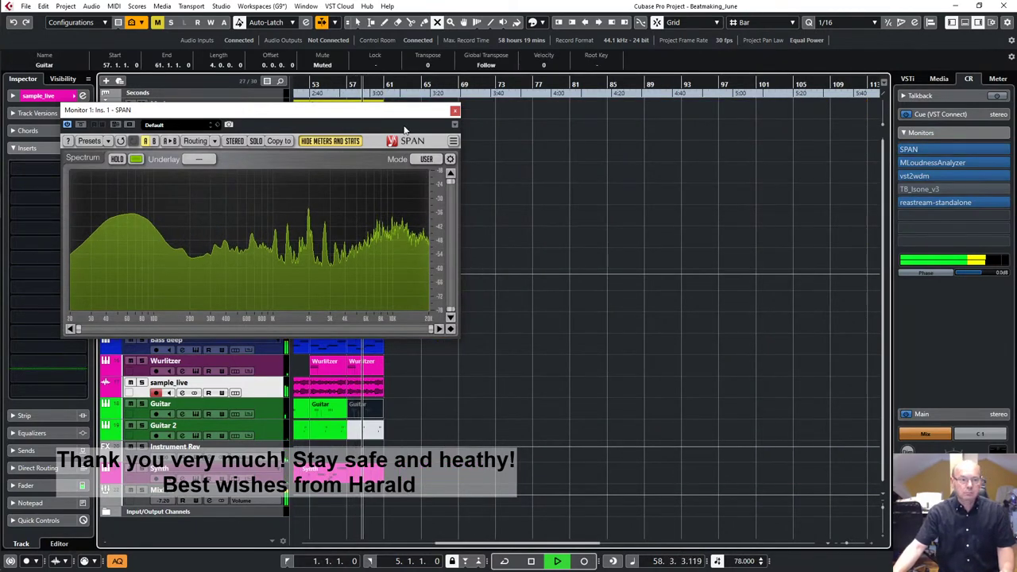
Step: Watch the spectrum through the end of the last Hook, close SPAN, stop playback and return to the start
drag(405, 117, 849, 146)
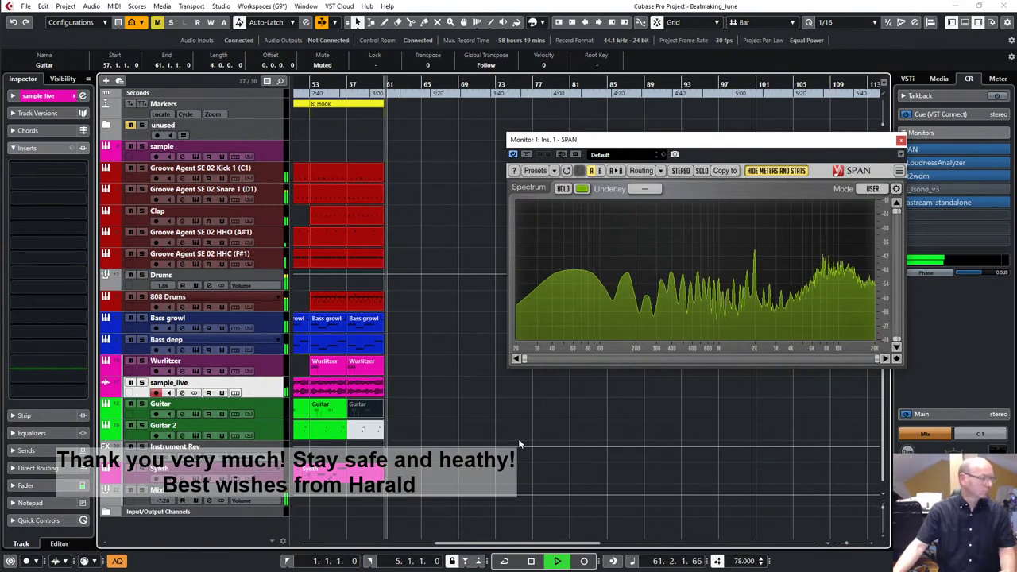
click(901, 141)
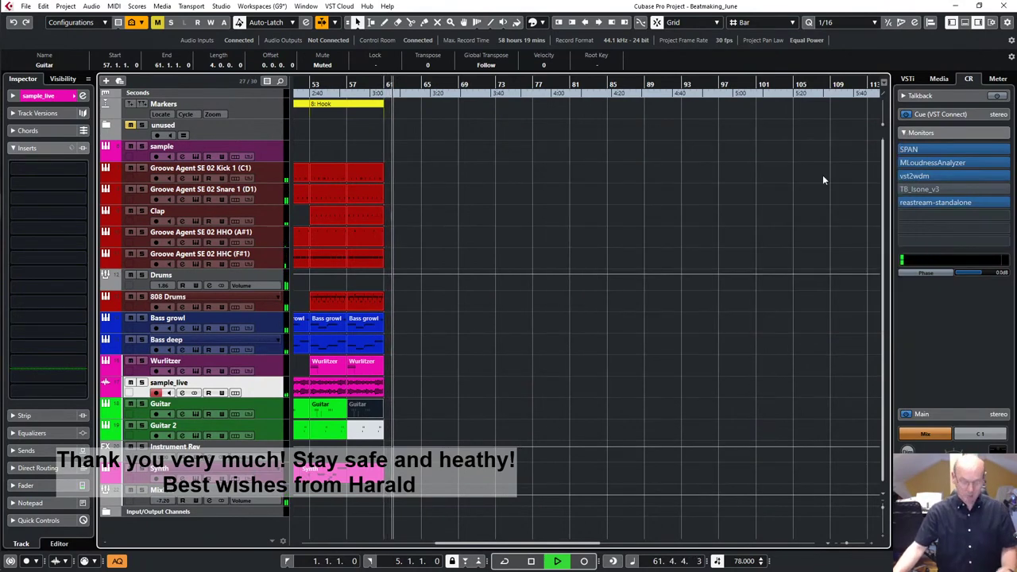
key(space)
key(Home)
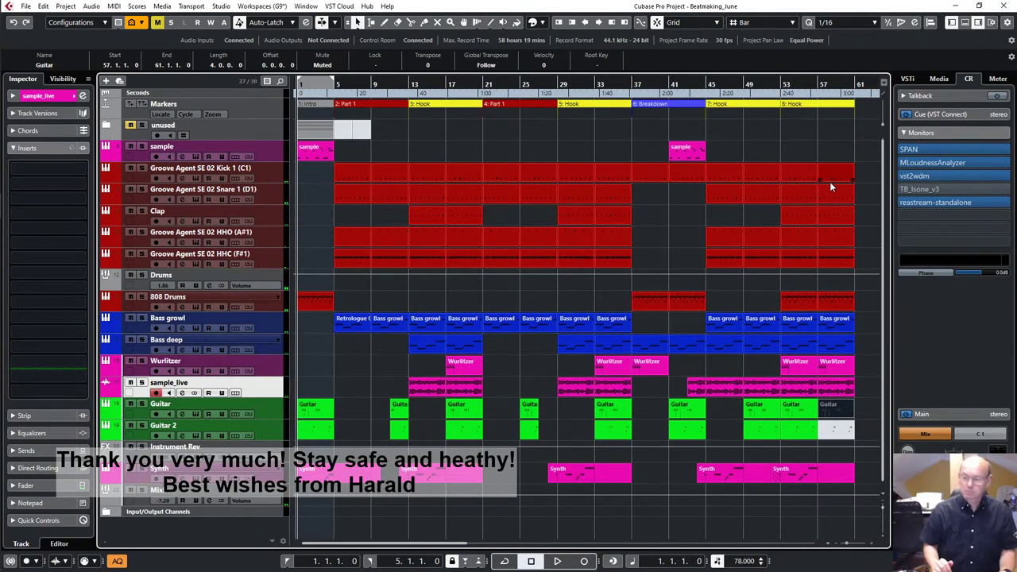